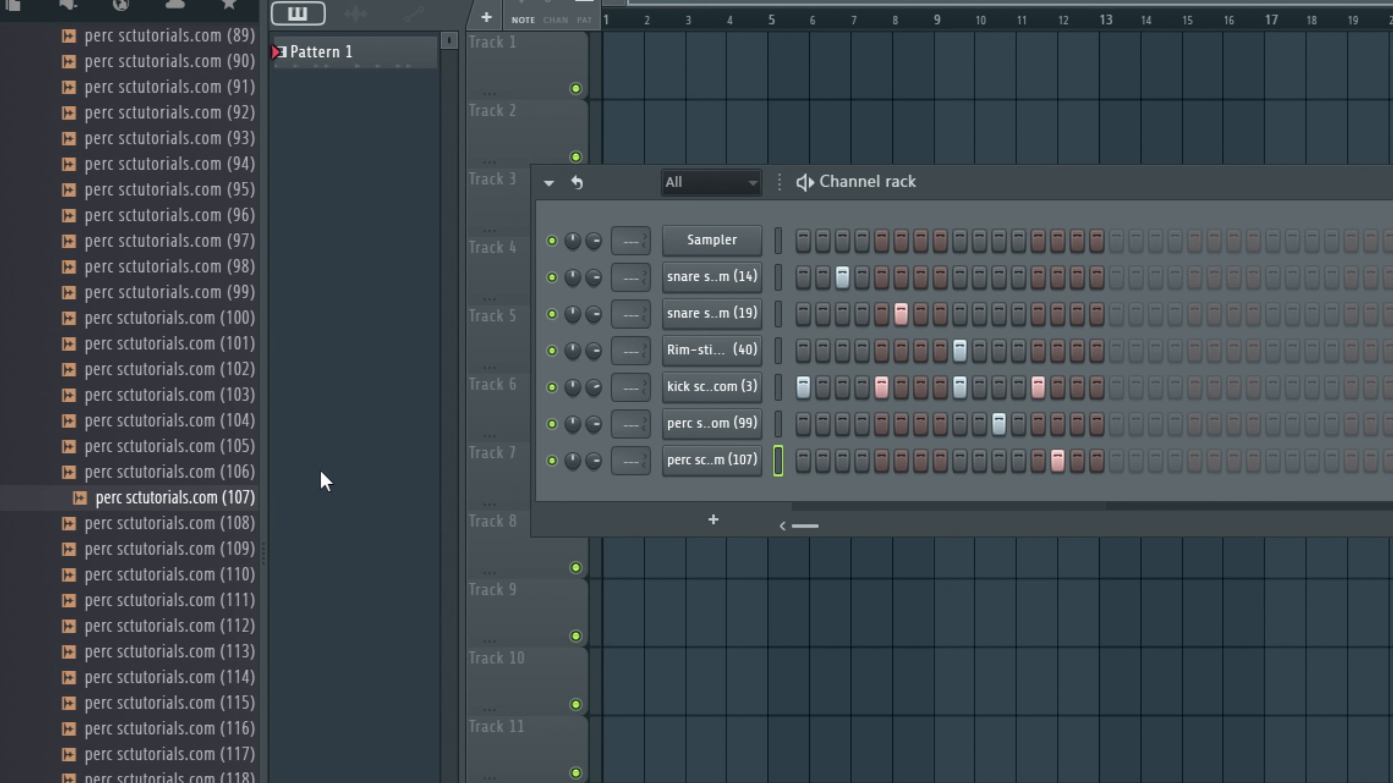
Step: Audition percussion samples and add perc sctutorials.com (111) as a new channel with a hit on step 3
{"action": "left_click", "coordinate": [115, 600]}
{"action": "left_click", "coordinate": [146, 651]}
{"action": "left_click", "coordinate": [153, 604]}
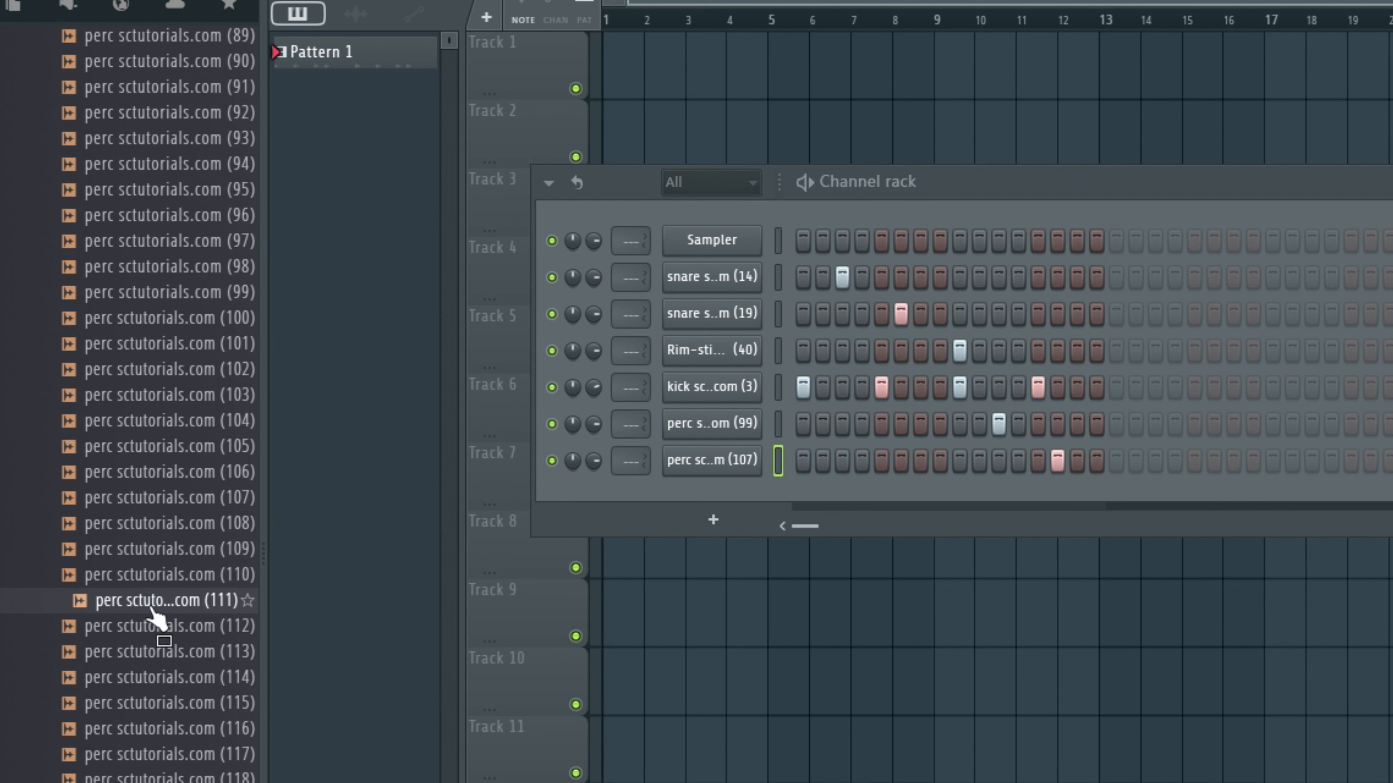
{"action": "left_click_drag", "start_coordinate": [164, 631], "coordinate": [735, 521]}
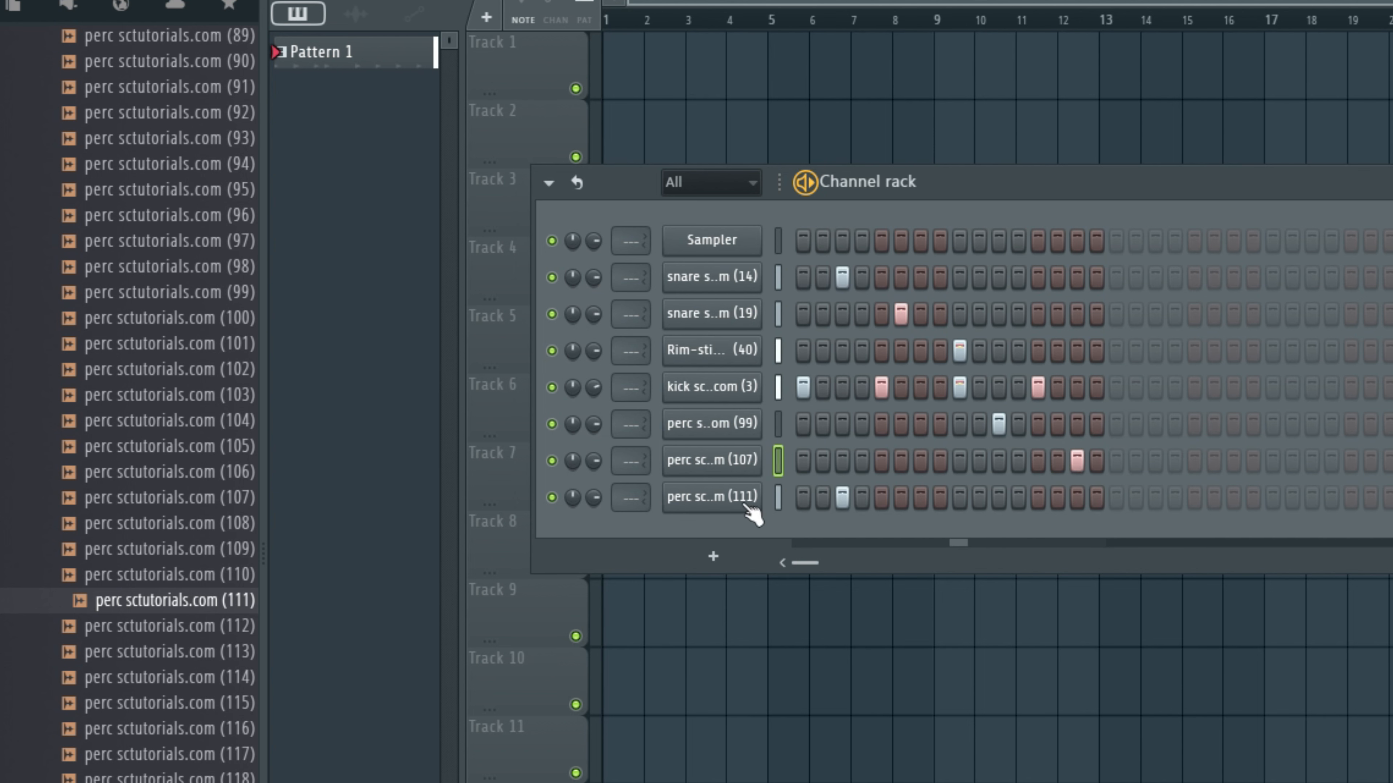
Step: Audition further percussion samples and add perc sctutorials.com (150) as a new channel with hits on steps 3, 6 and 9
{"action": "scroll", "coordinate": [183, 662], "scroll_direction": "down", "scroll_amount": 8}
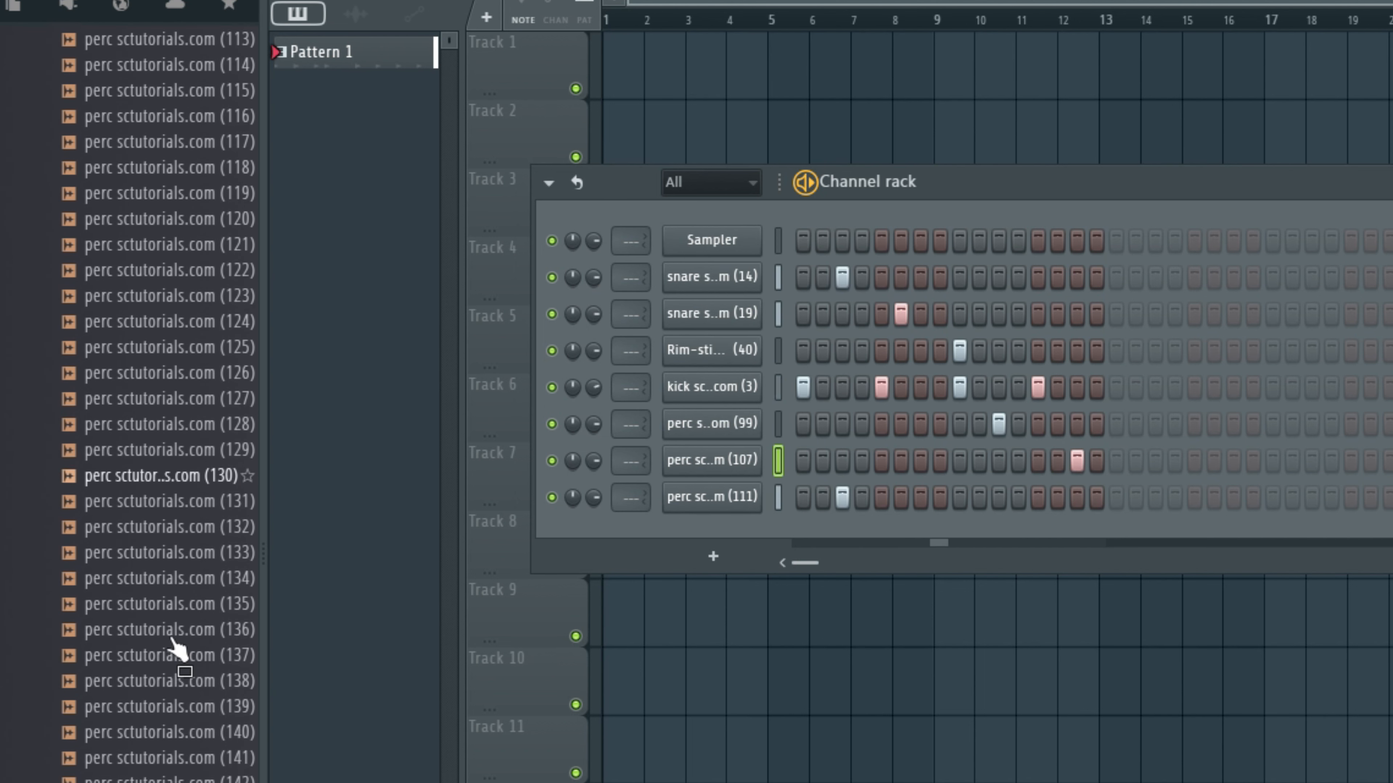
{"action": "left_click", "coordinate": [176, 651]}
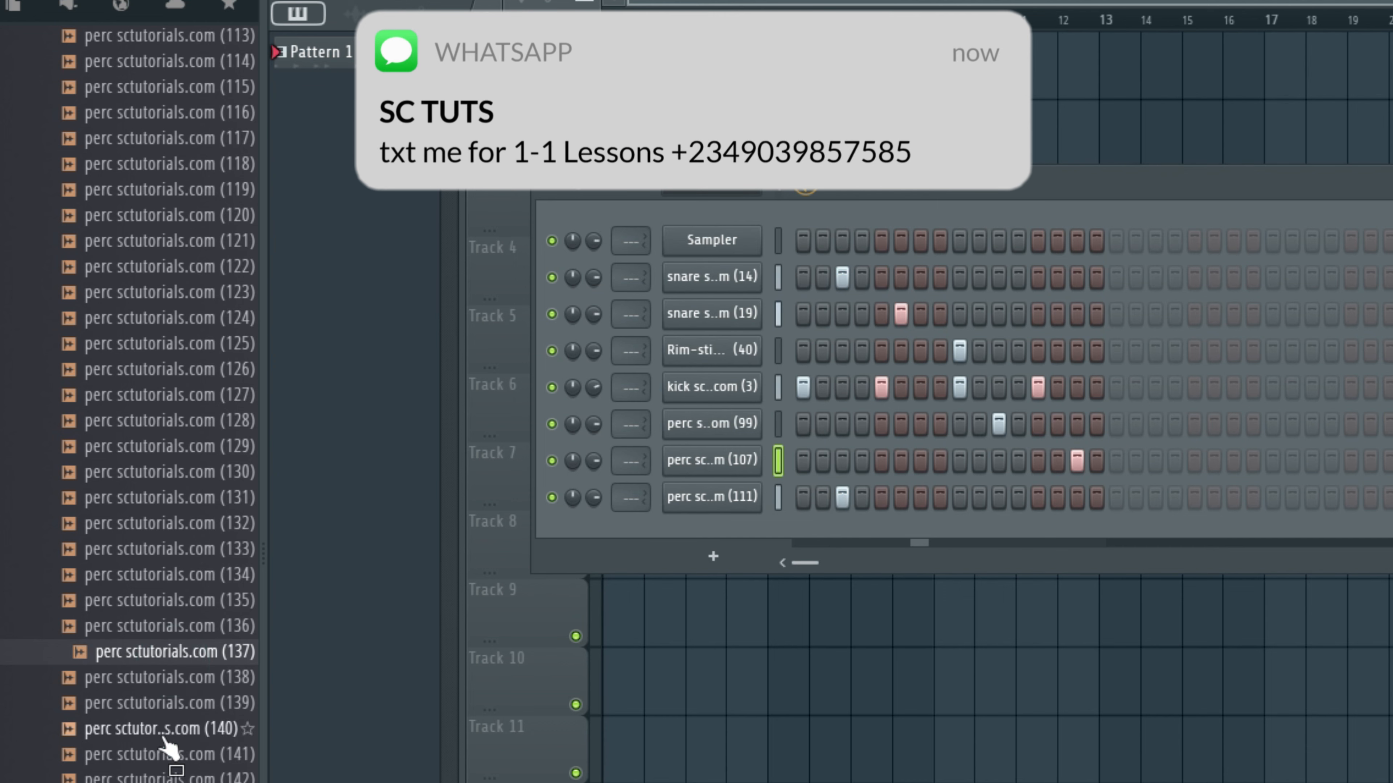
{"action": "scroll", "coordinate": [162, 702], "scroll_direction": "down", "scroll_amount": 2}
{"action": "left_click", "coordinate": [154, 678]}
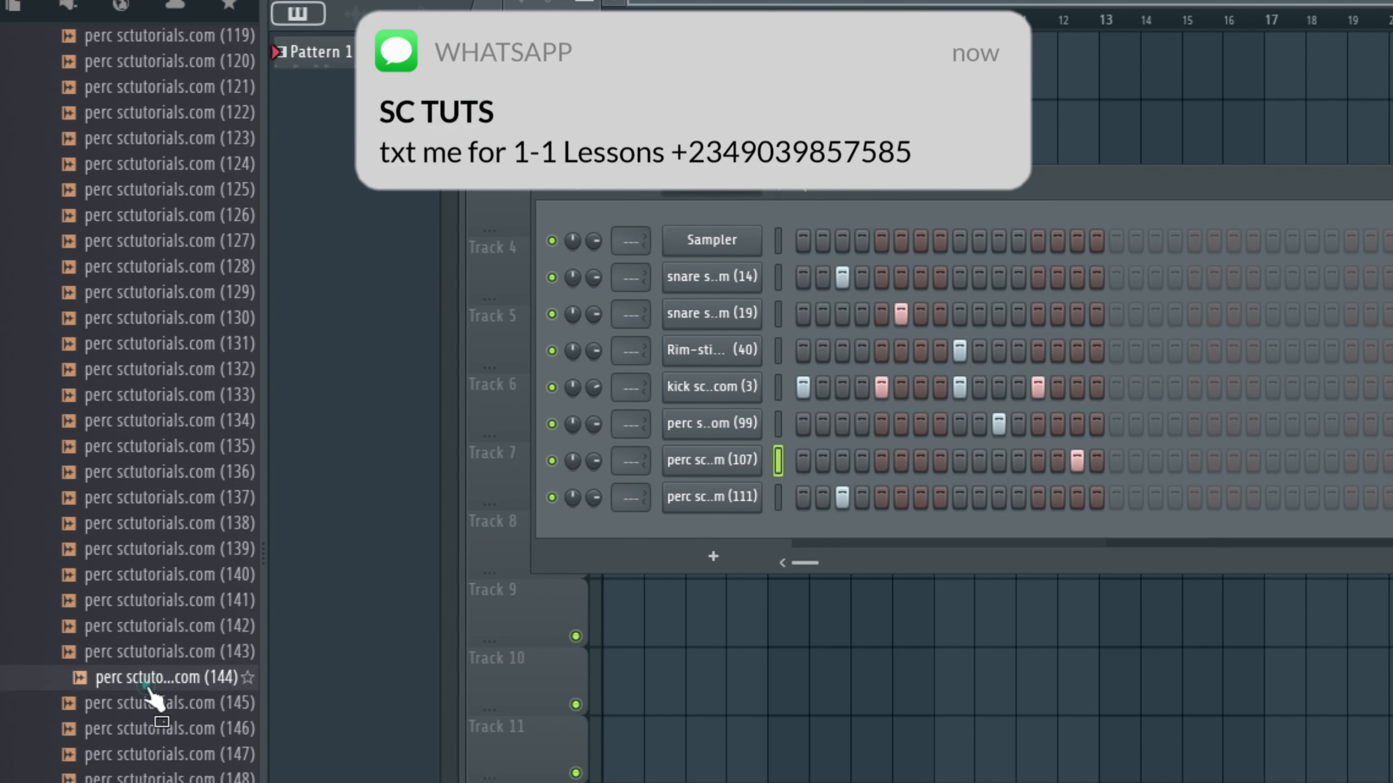
{"action": "left_click", "coordinate": [155, 753]}
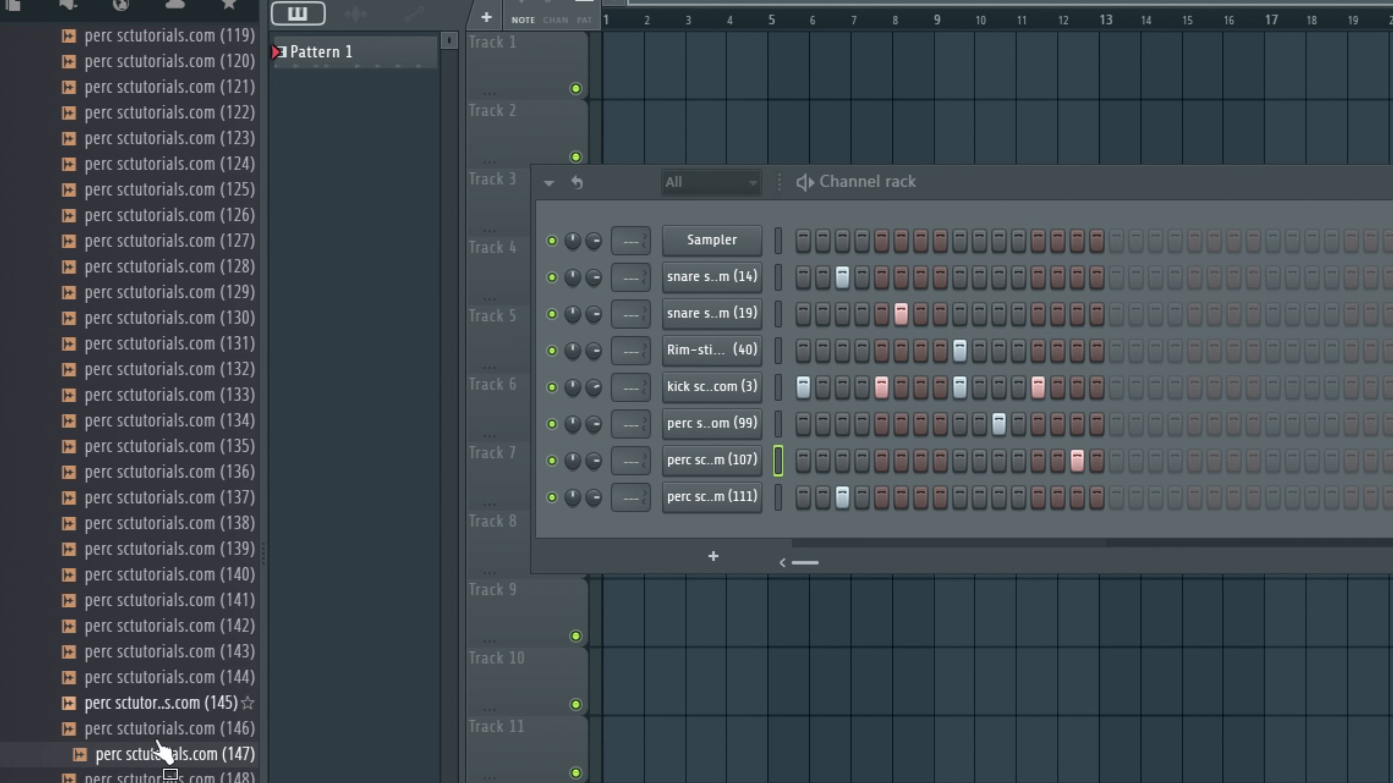
{"action": "left_click", "coordinate": [165, 782]}
{"action": "scroll", "coordinate": [177, 713], "scroll_direction": "down", "scroll_amount": 4}
{"action": "left_click_drag", "start_coordinate": [140, 530], "coordinate": [713, 549]}
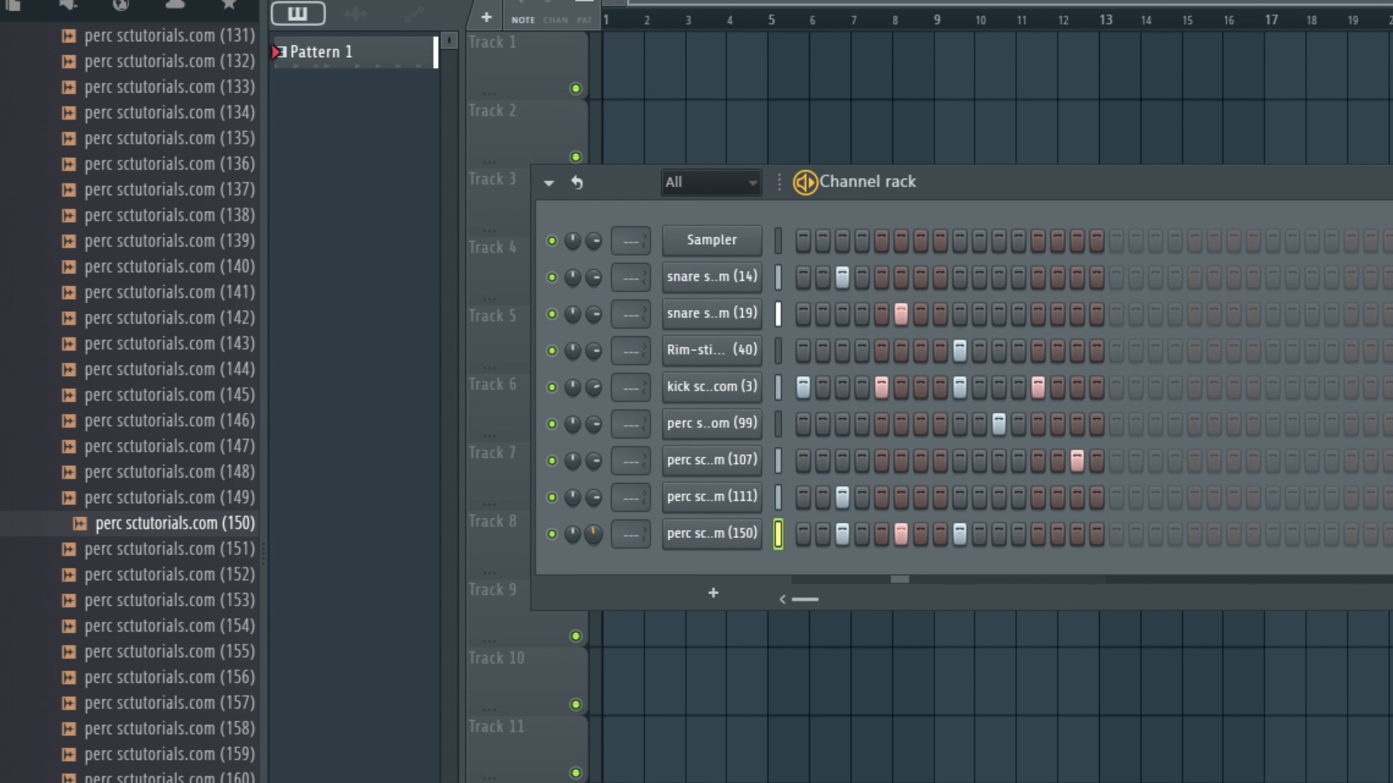
{"action": "left_click", "coordinate": [83, 572]}
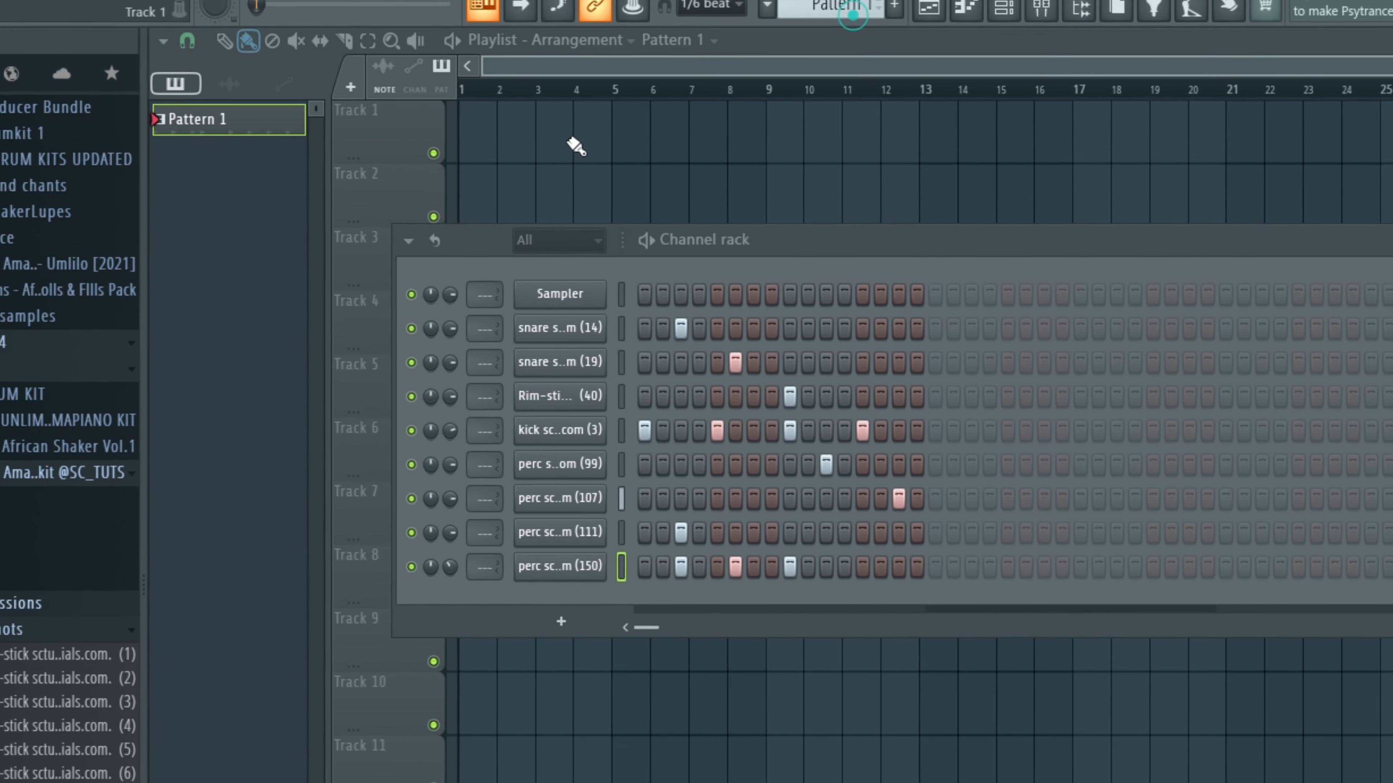
Step: Place Pattern 1 at bar 1 of Track 1 in the playlist and set the snapping to whole bars
{"action": "left_click", "coordinate": [710, 75]}
{"action": "left_click_drag", "start_coordinate": [433, 202], "coordinate": [268, 197]}
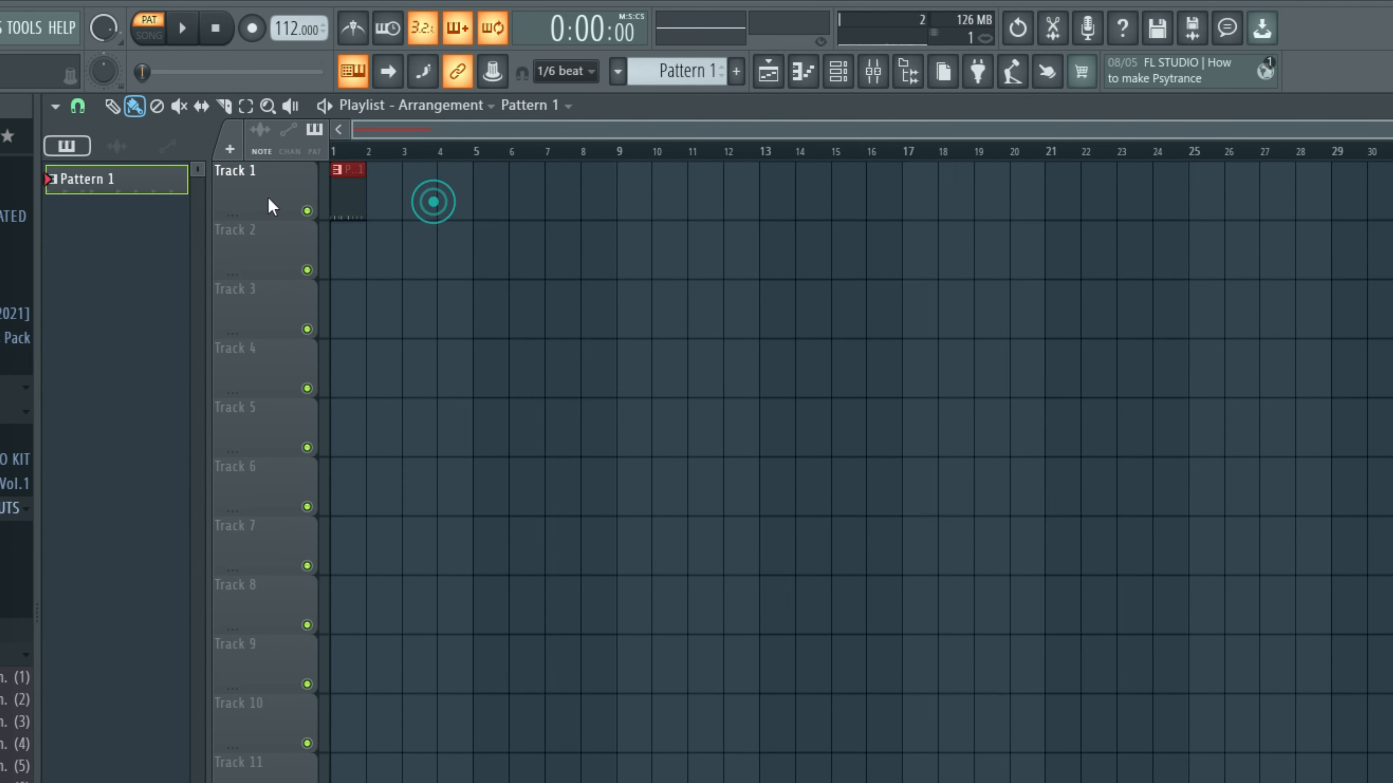
{"action": "scroll", "coordinate": [311, 225], "scroll_direction": "up", "scroll_amount": 4}
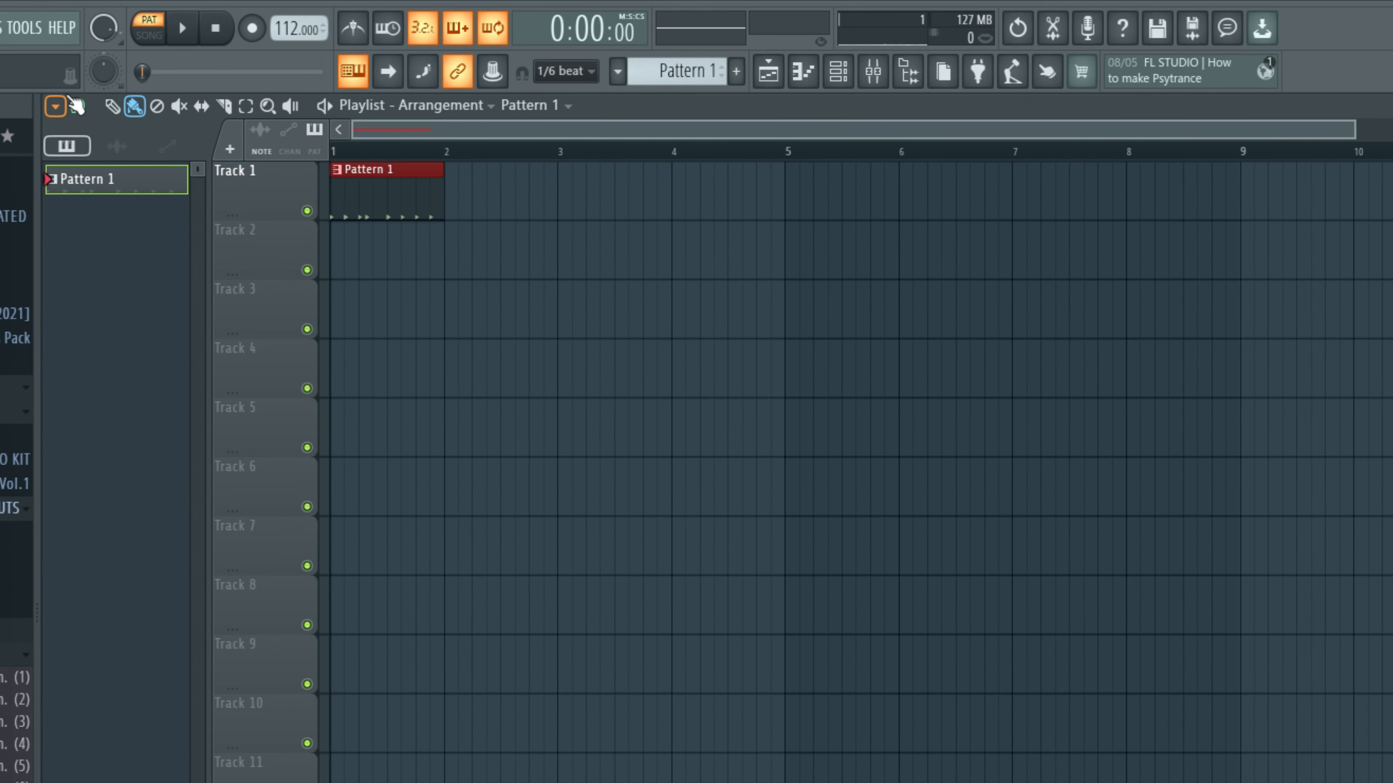
{"action": "left_click", "coordinate": [78, 107]}
{"action": "left_click", "coordinate": [86, 429]}
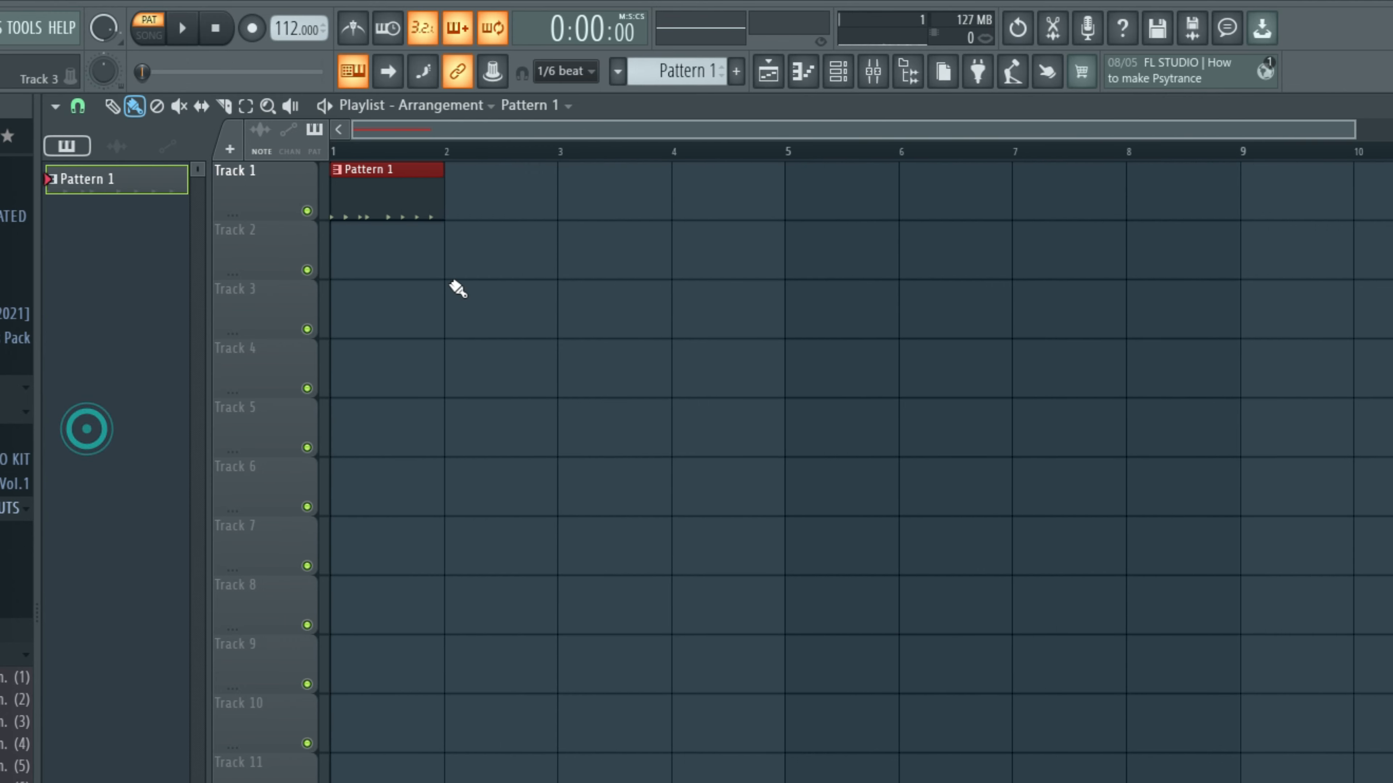
Step: Duplicate the Pattern 1 clip three times to fill bars 1 to 4 of Track 1
{"action": "scroll", "coordinate": [404, 187], "scroll_direction": "down", "scroll_amount": 2}
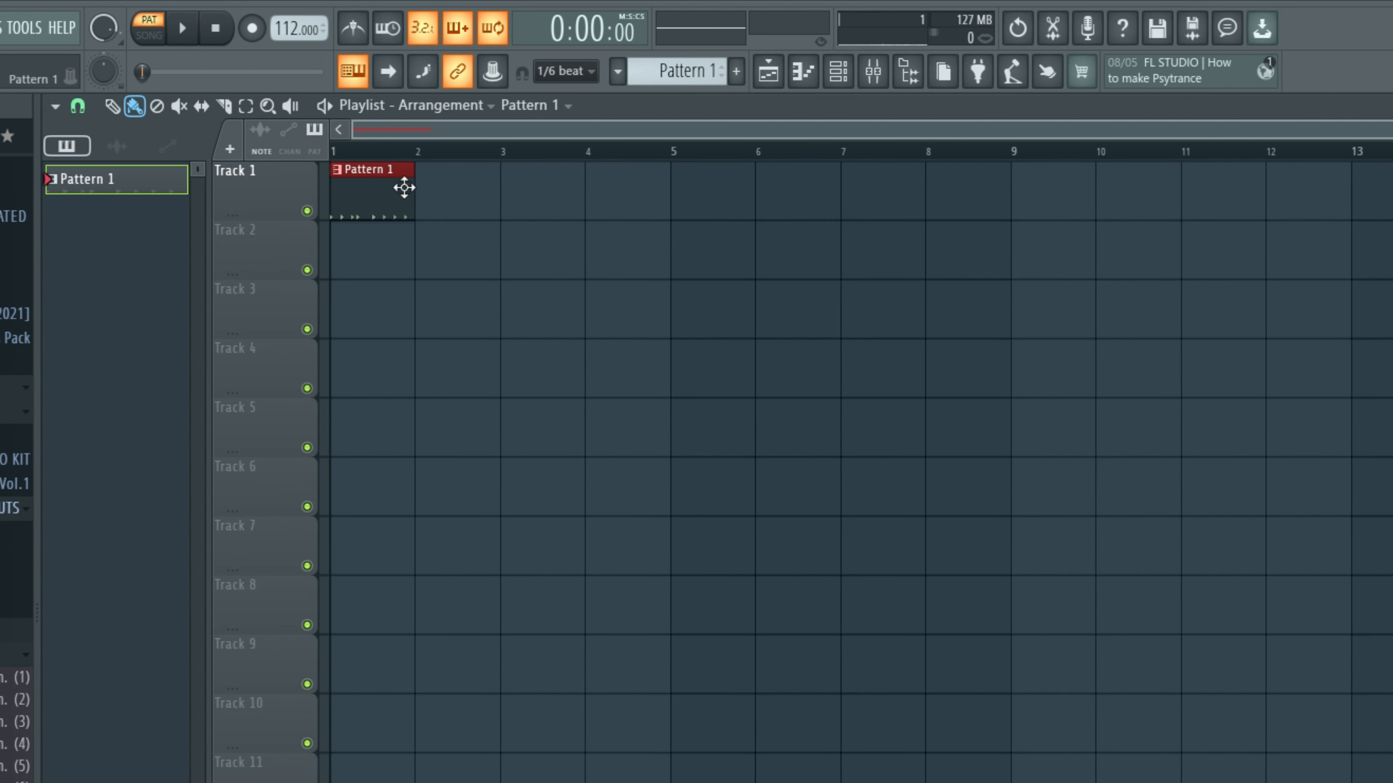
{"action": "key", "text": "ctrl+b"}
{"action": "key", "text": "ctrl+b"}
{"action": "key", "text": "ctrl+b"}
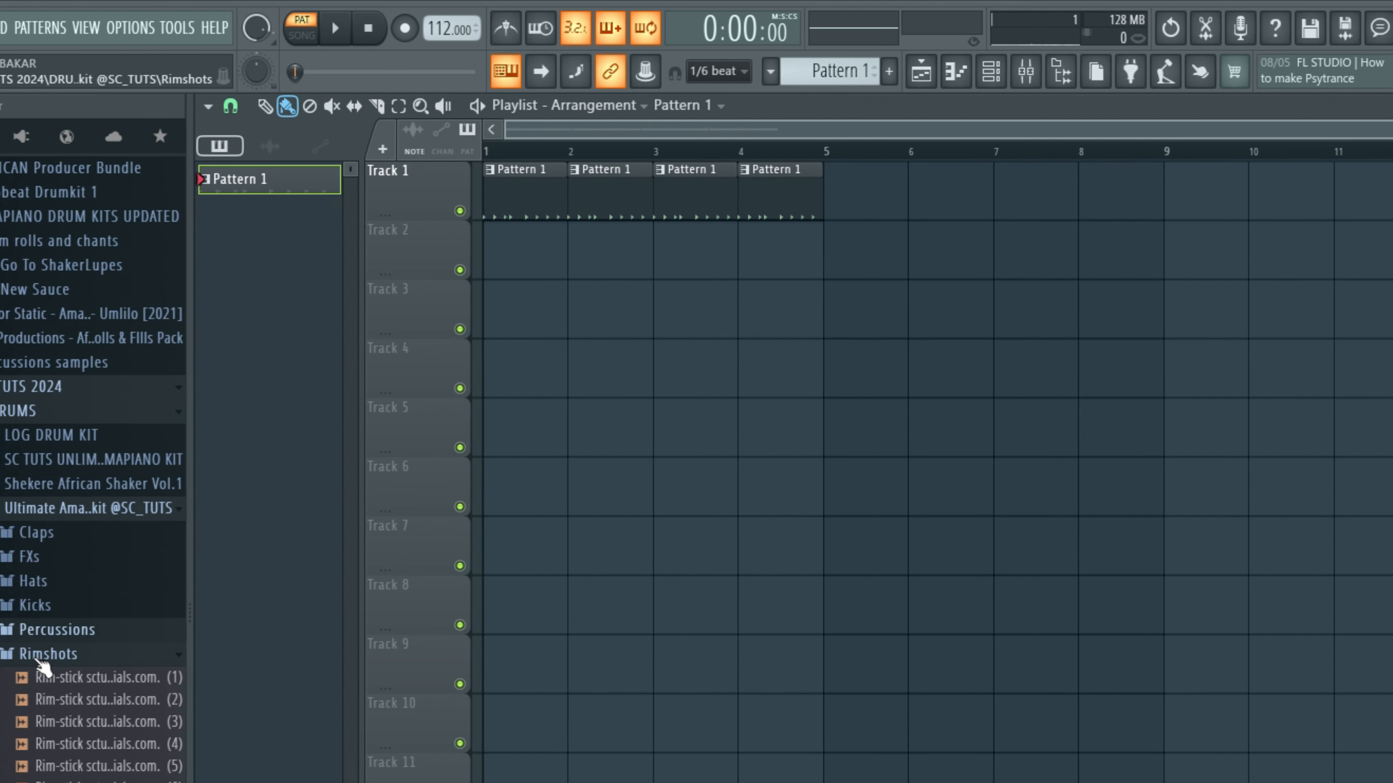
Step: Find hat sctutorials.com (2) in the Shaker n Hat loops folder and place it at bar 1 of Track 2
{"action": "left_click", "coordinate": [135, 657]}
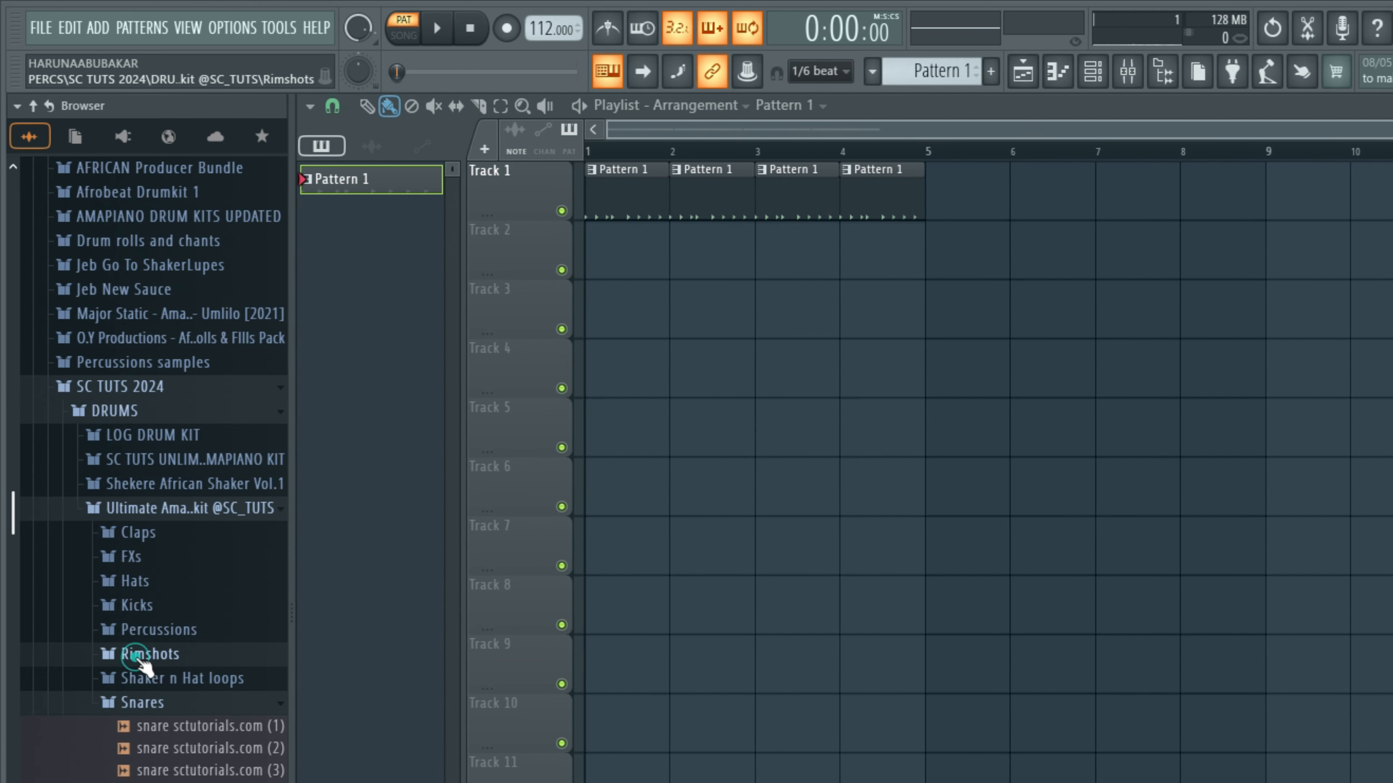
{"action": "left_click", "coordinate": [144, 703]}
{"action": "left_click", "coordinate": [132, 678]}
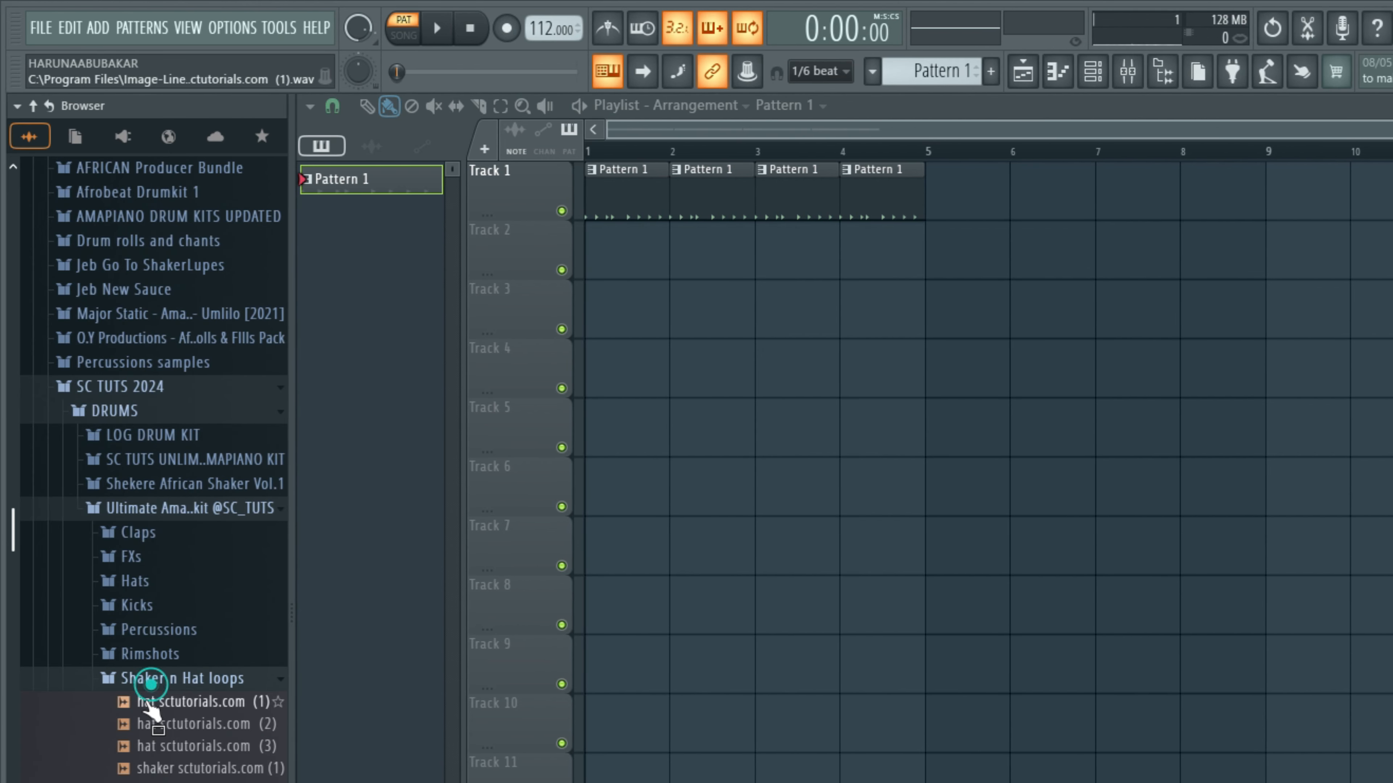
{"action": "scroll", "coordinate": [175, 631], "scroll_direction": "down", "scroll_amount": 3}
{"action": "left_click", "coordinate": [175, 590]}
{"action": "left_click_drag", "start_coordinate": [178, 593], "coordinate": [743, 269]}
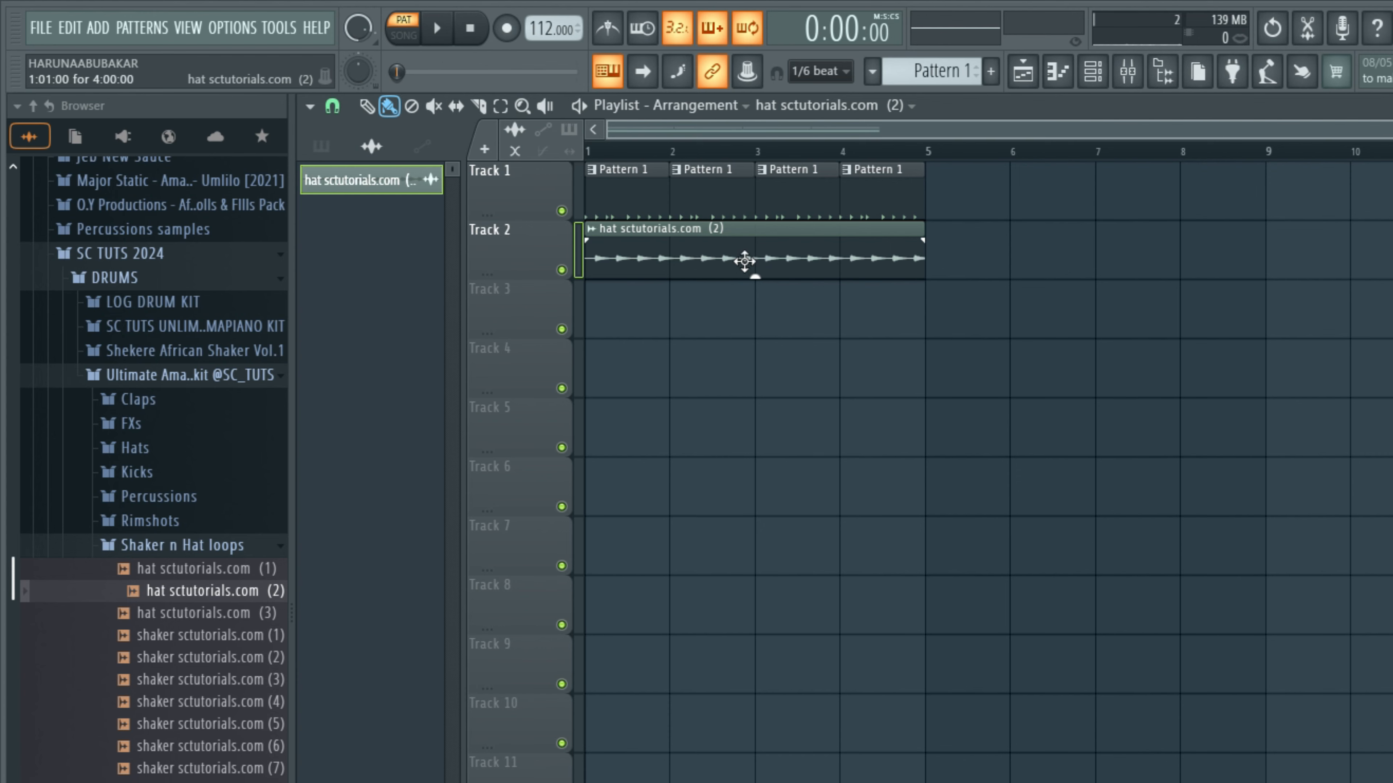
Step: Play the arrangement in song mode and lower the hat loop's channel volume to about 63%
{"action": "scroll", "coordinate": [883, 236], "scroll_direction": "up", "scroll_amount": 2}
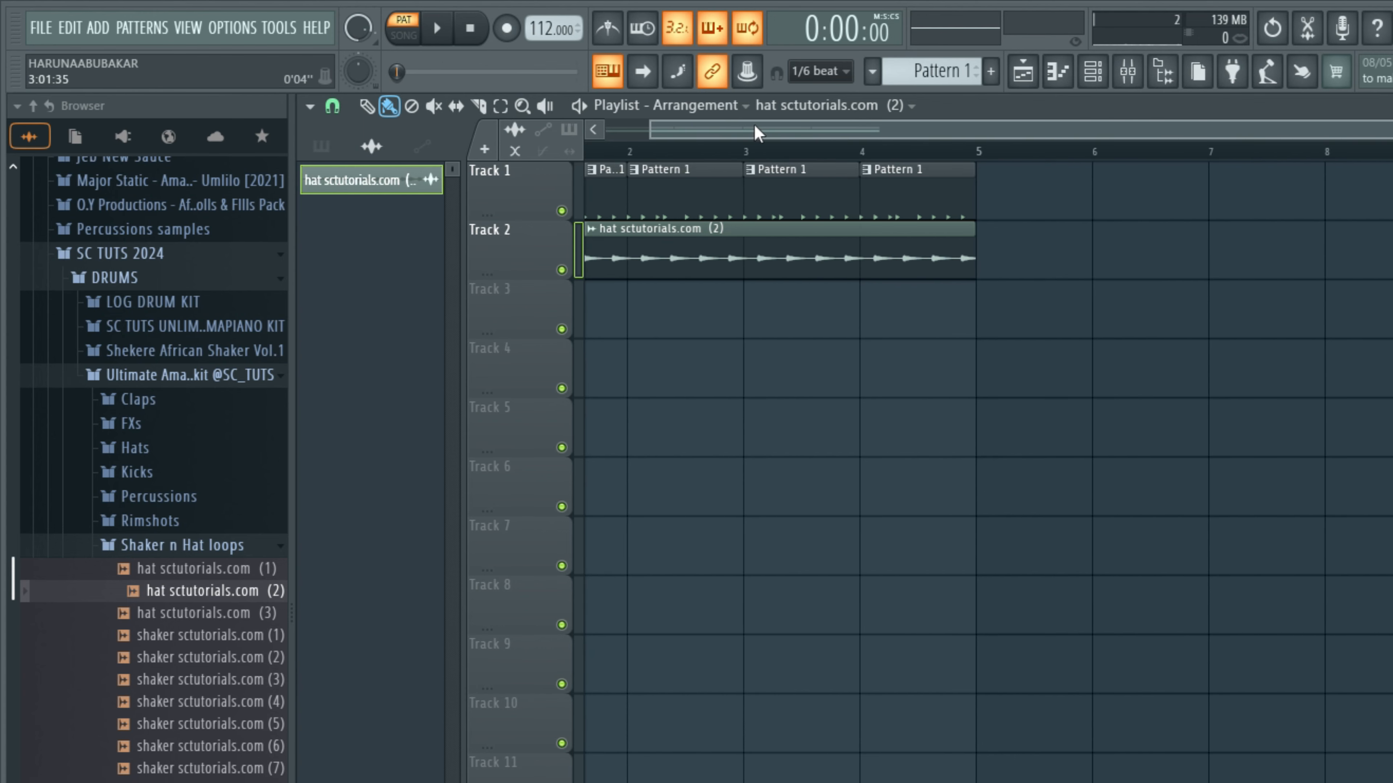
{"action": "scroll", "coordinate": [756, 132], "scroll_direction": "up", "scroll_amount": 2}
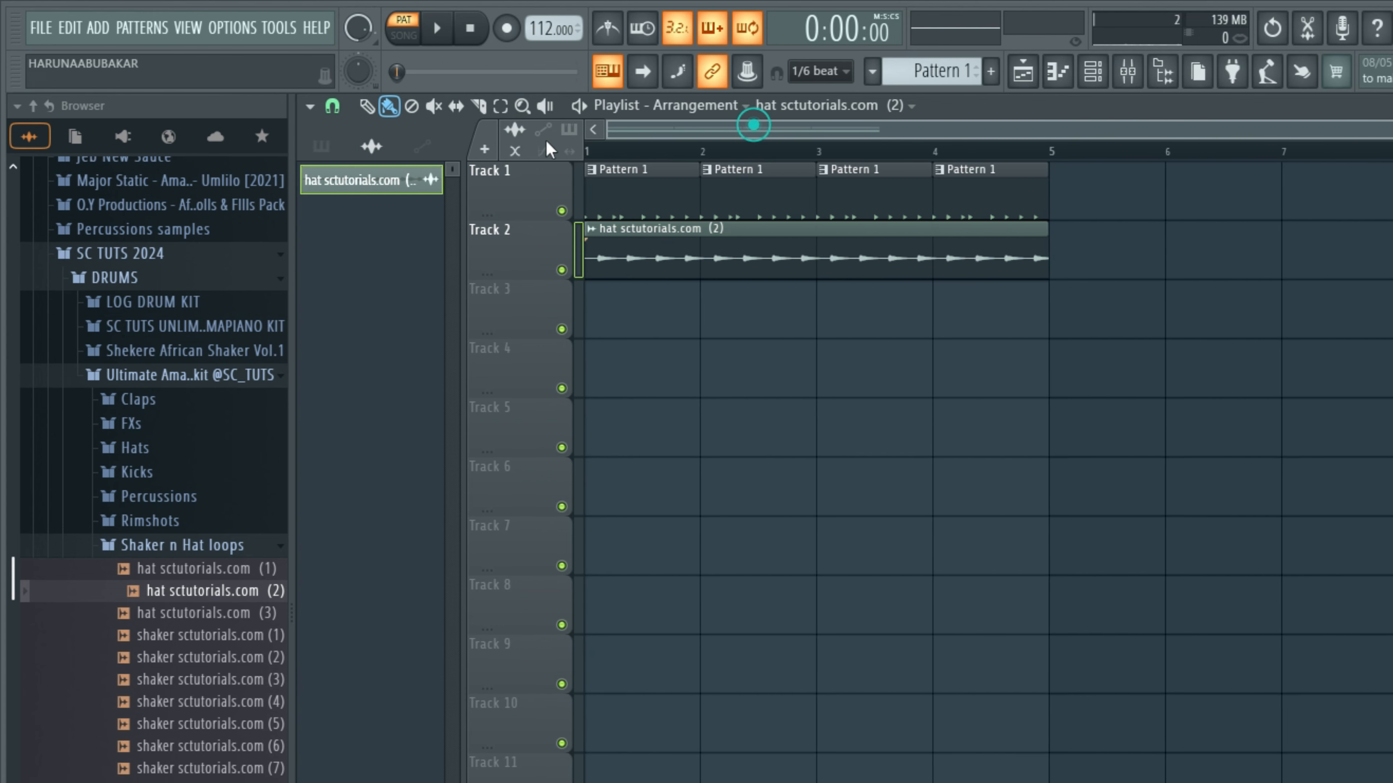
{"action": "left_click", "coordinate": [403, 43]}
{"action": "key", "text": "space"}
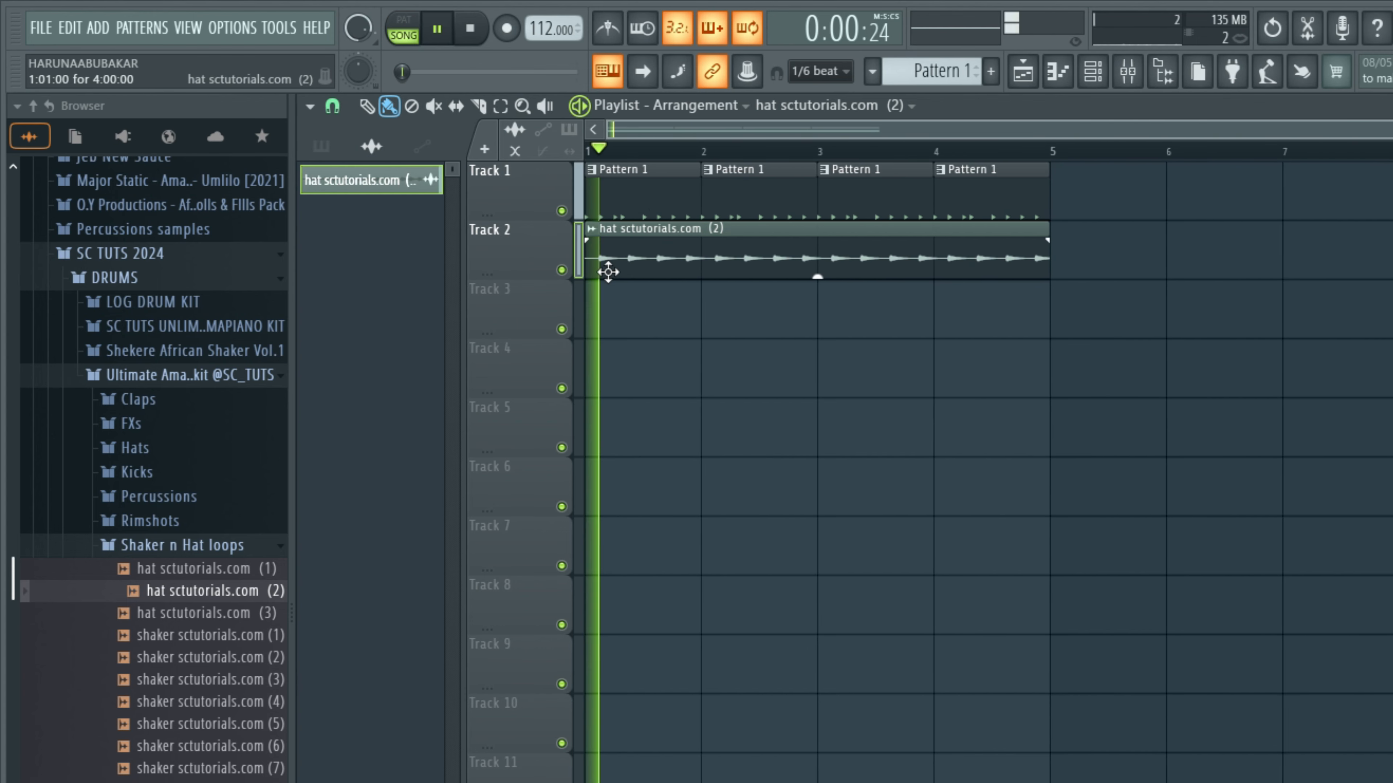
{"action": "double_click", "coordinate": [640, 249]}
{"action": "left_click_drag", "start_coordinate": [908, 405], "coordinate": [908, 420]}
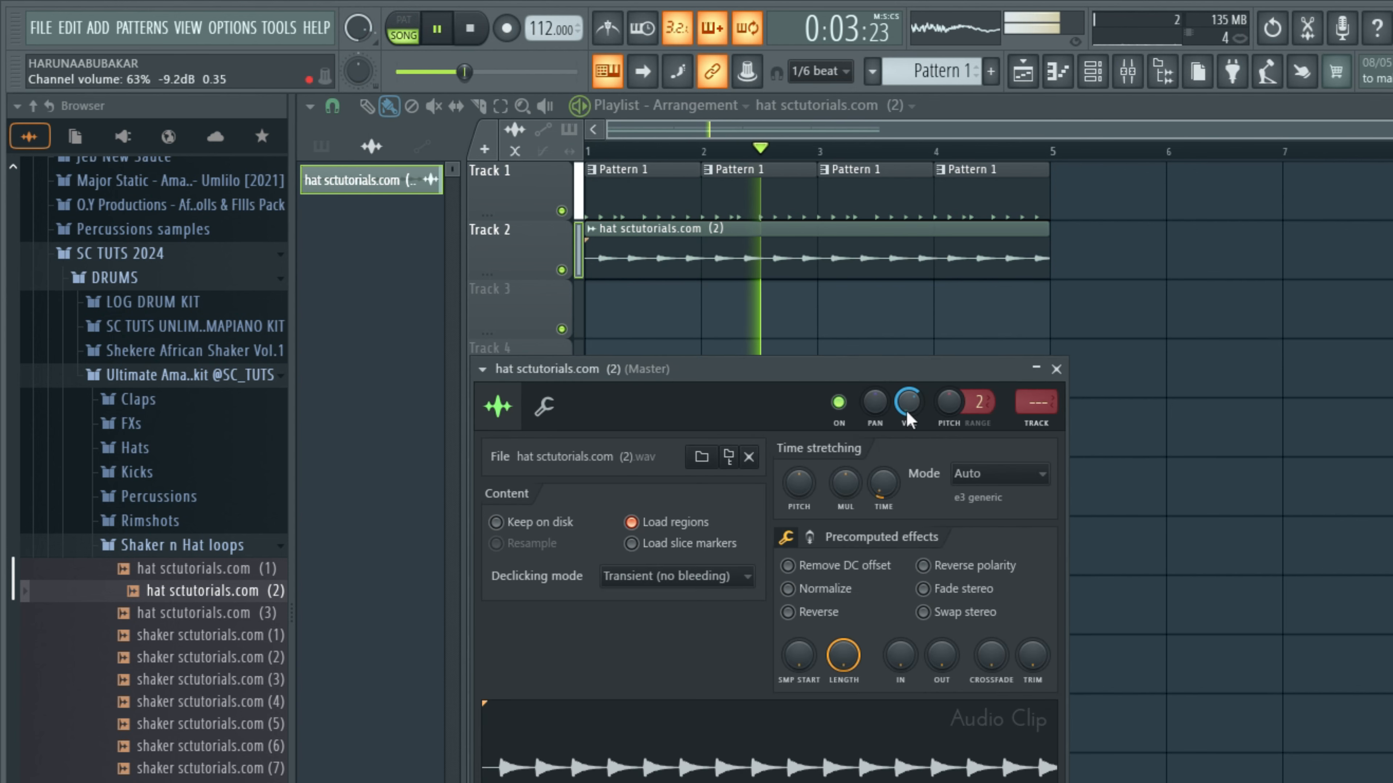
{"action": "key", "text": "Escape"}
{"action": "key", "text": "space"}
Step: Audition the shaker loops and place shaker sctutorials.com (6) at bar 1 of Track 3
{"action": "left_click", "coordinate": [203, 643]}
{"action": "left_click", "coordinate": [233, 662]}
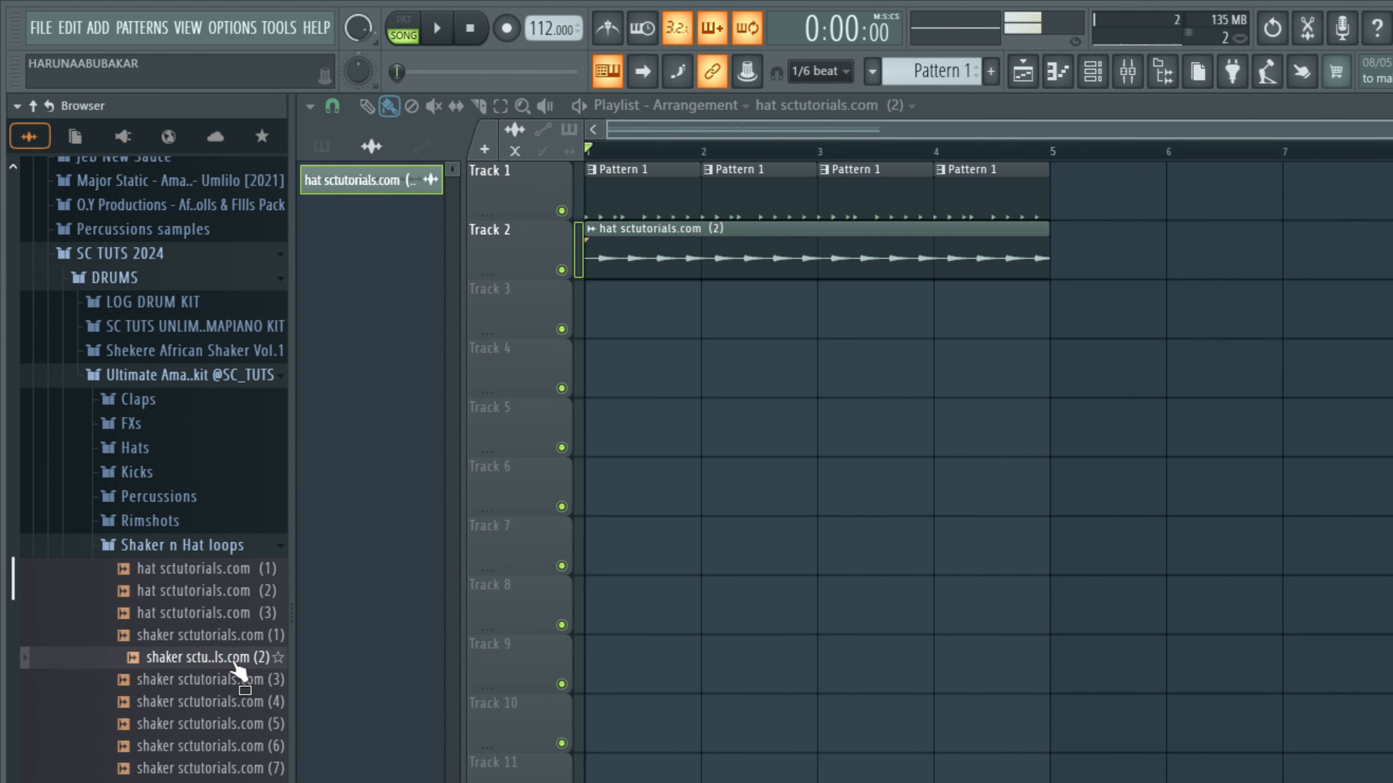
{"action": "left_click", "coordinate": [235, 661]}
{"action": "left_click", "coordinate": [234, 683]}
{"action": "left_click", "coordinate": [233, 704]}
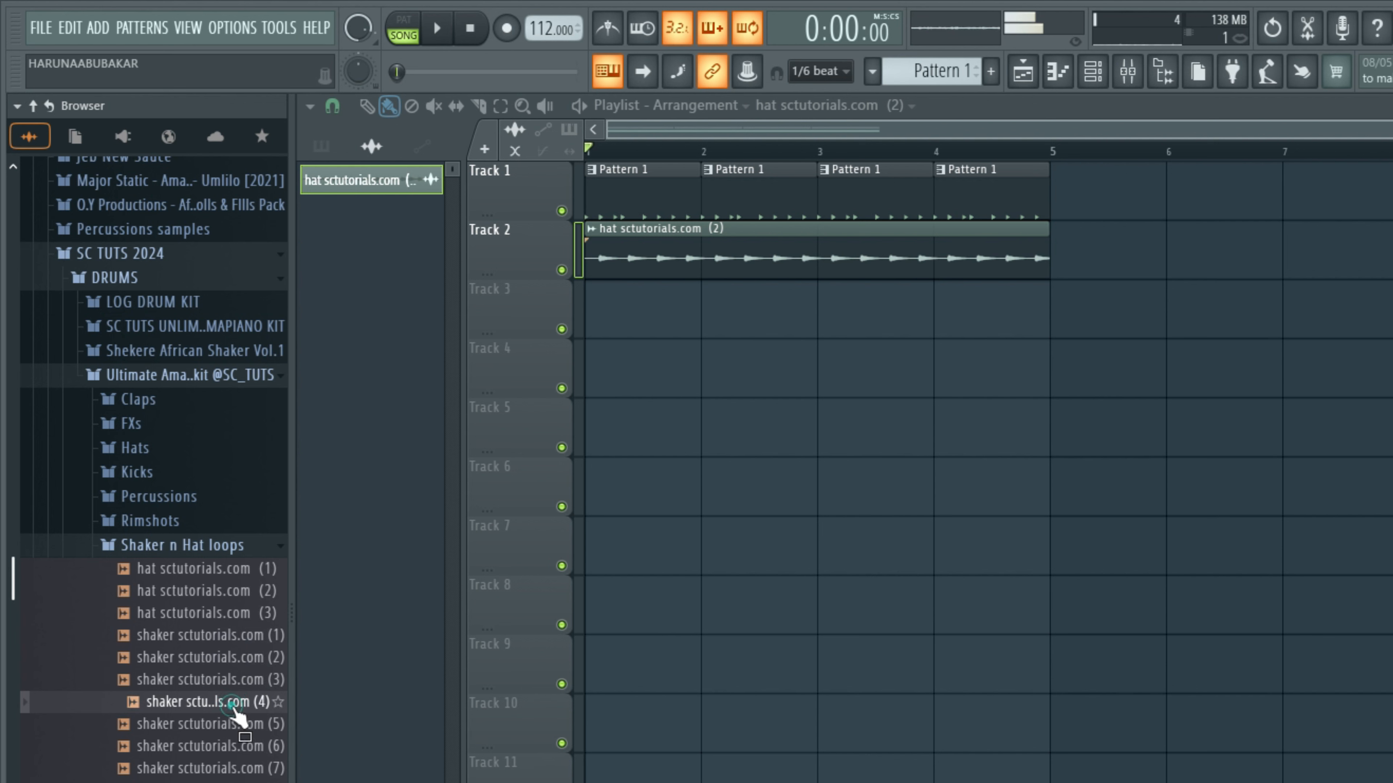
{"action": "left_click", "coordinate": [233, 725]}
{"action": "left_click", "coordinate": [229, 747]}
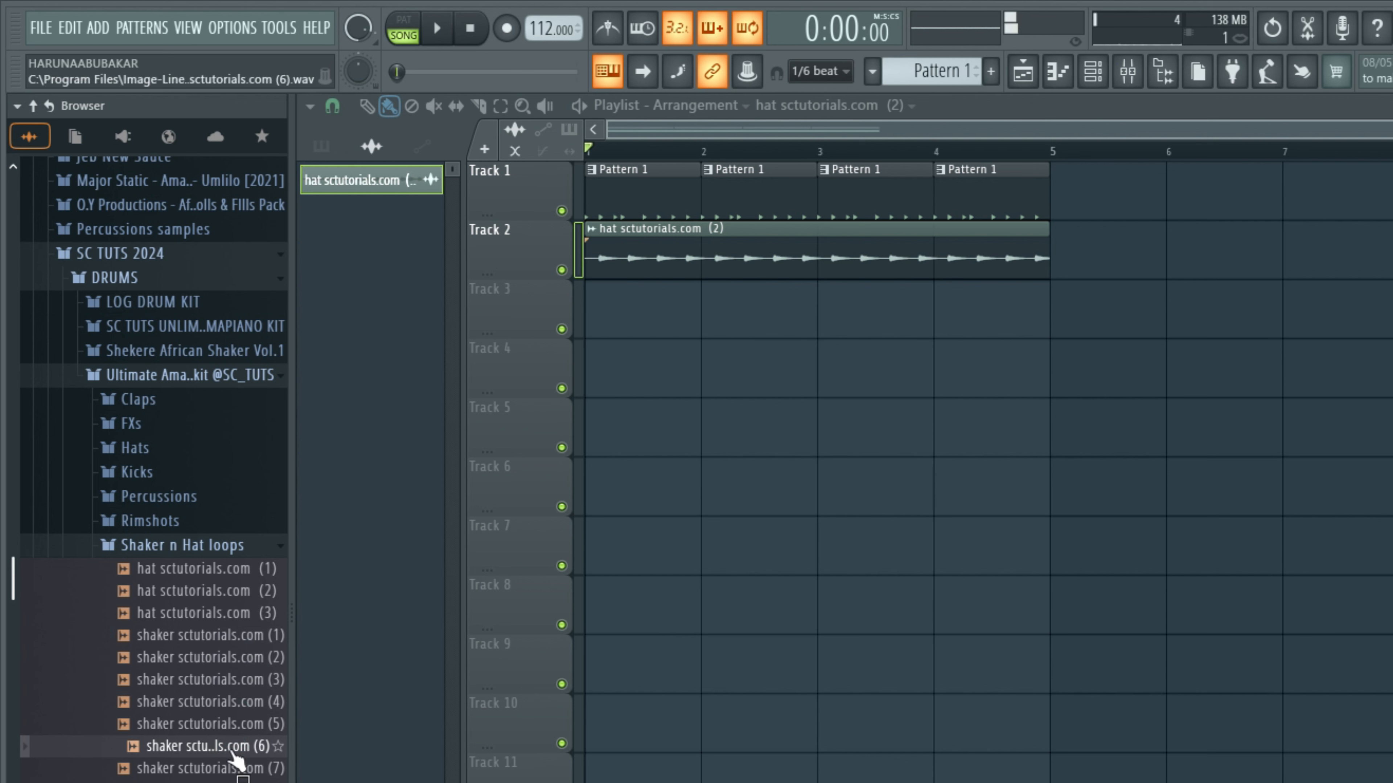
{"action": "left_click", "coordinate": [230, 774]}
{"action": "left_click", "coordinate": [234, 748]}
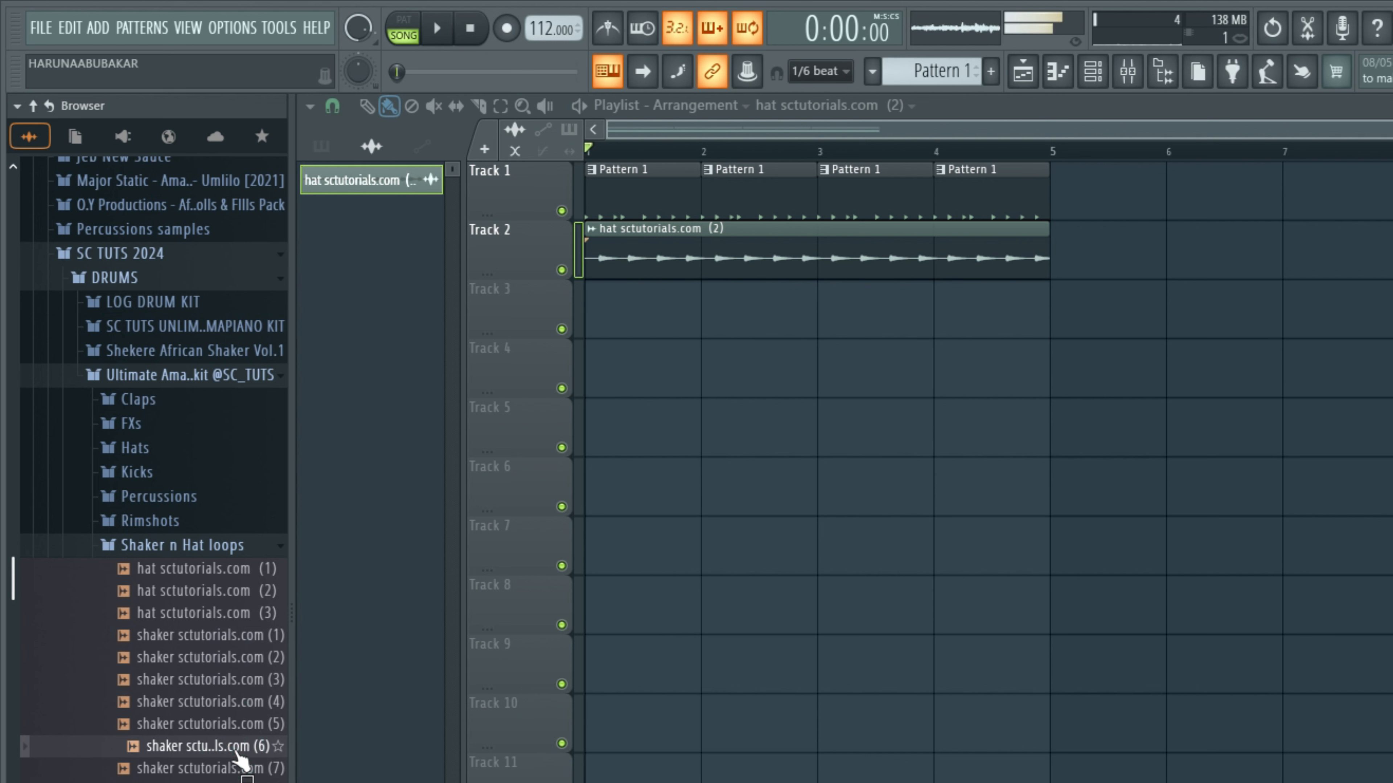
{"action": "left_click_drag", "start_coordinate": [236, 752], "coordinate": [679, 325]}
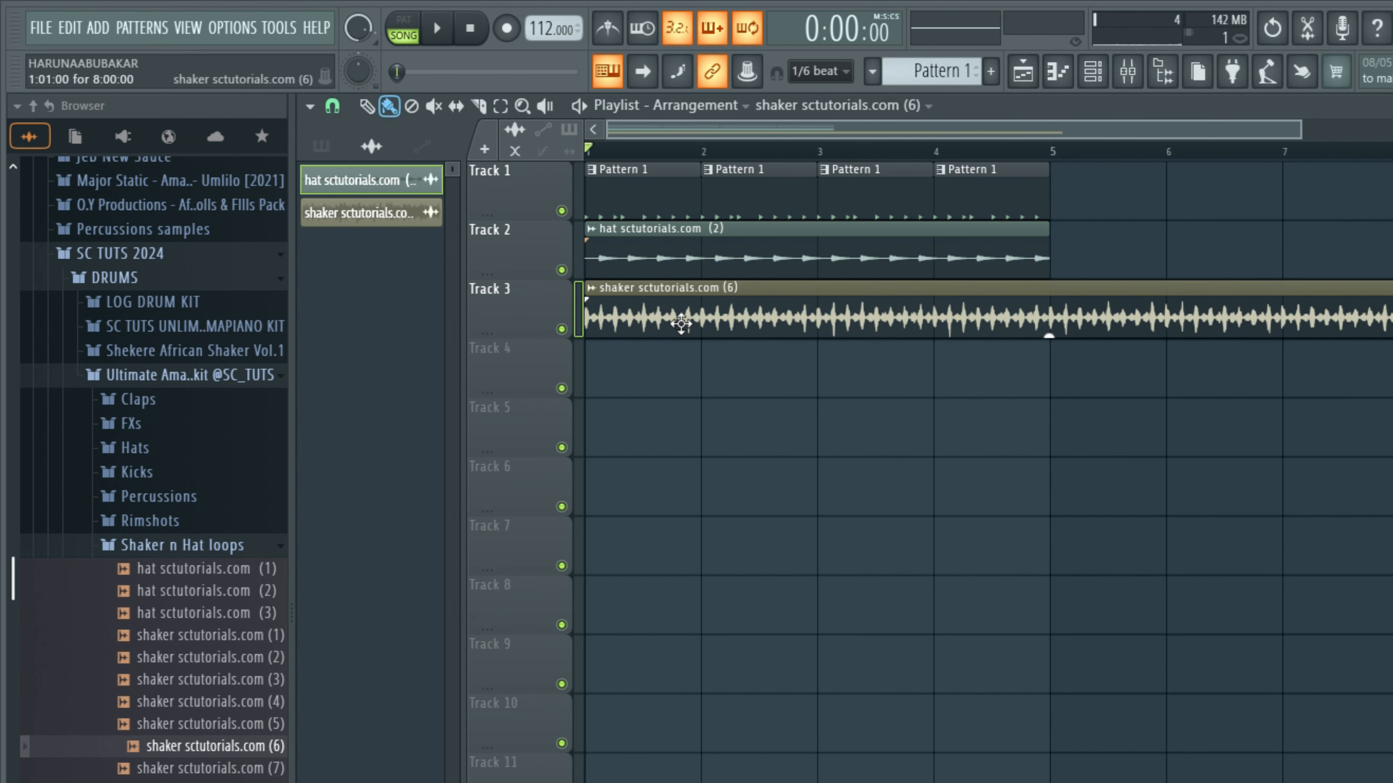
Step: Play the arrangement and lower the channel volume of the shaker (6) loop to about 45%
{"action": "key", "text": "space"}
{"action": "double_click", "coordinate": [681, 321]}
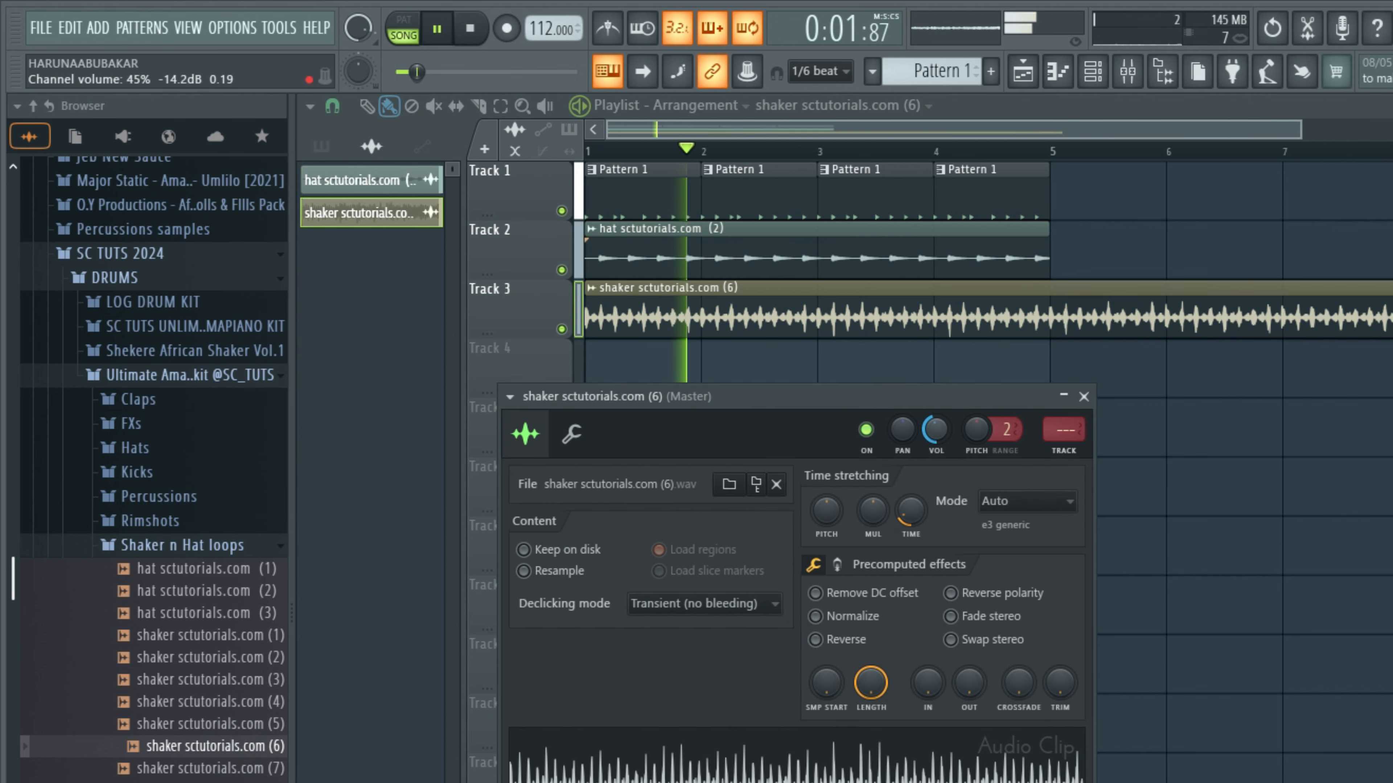
{"action": "left_click_drag", "start_coordinate": [932, 435], "coordinate": [932, 446]}
{"action": "key", "text": "Escape"}
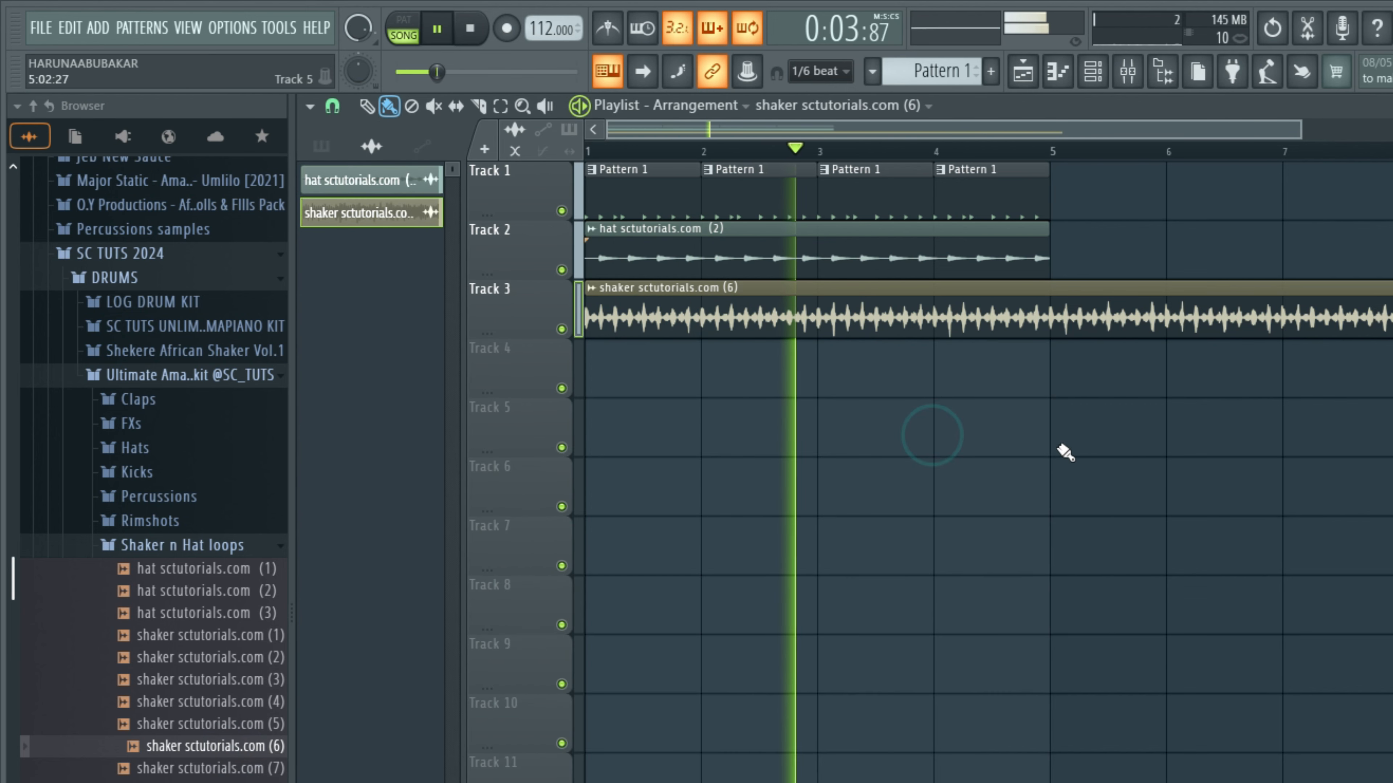
{"action": "key", "text": "space"}
Step: Replace the shaker (6) clip on Track 3 with shaker sctutorials.com (7) and lower its channel volume during playback
{"action": "right_click", "coordinate": [808, 333]}
{"action": "left_click", "coordinate": [244, 770]}
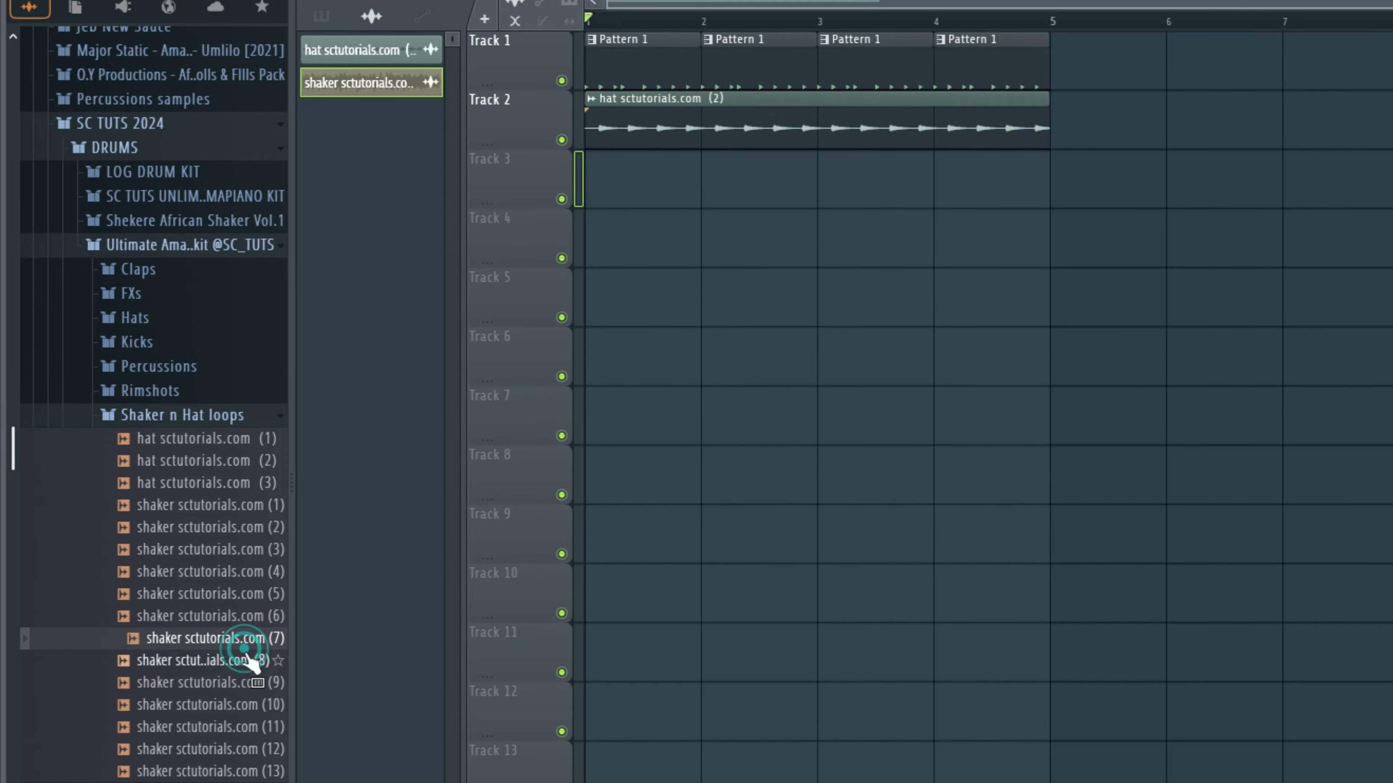
{"action": "left_click_drag", "start_coordinate": [245, 646], "coordinate": [746, 182]}
{"action": "key", "text": "space"}
{"action": "double_click", "coordinate": [780, 182]}
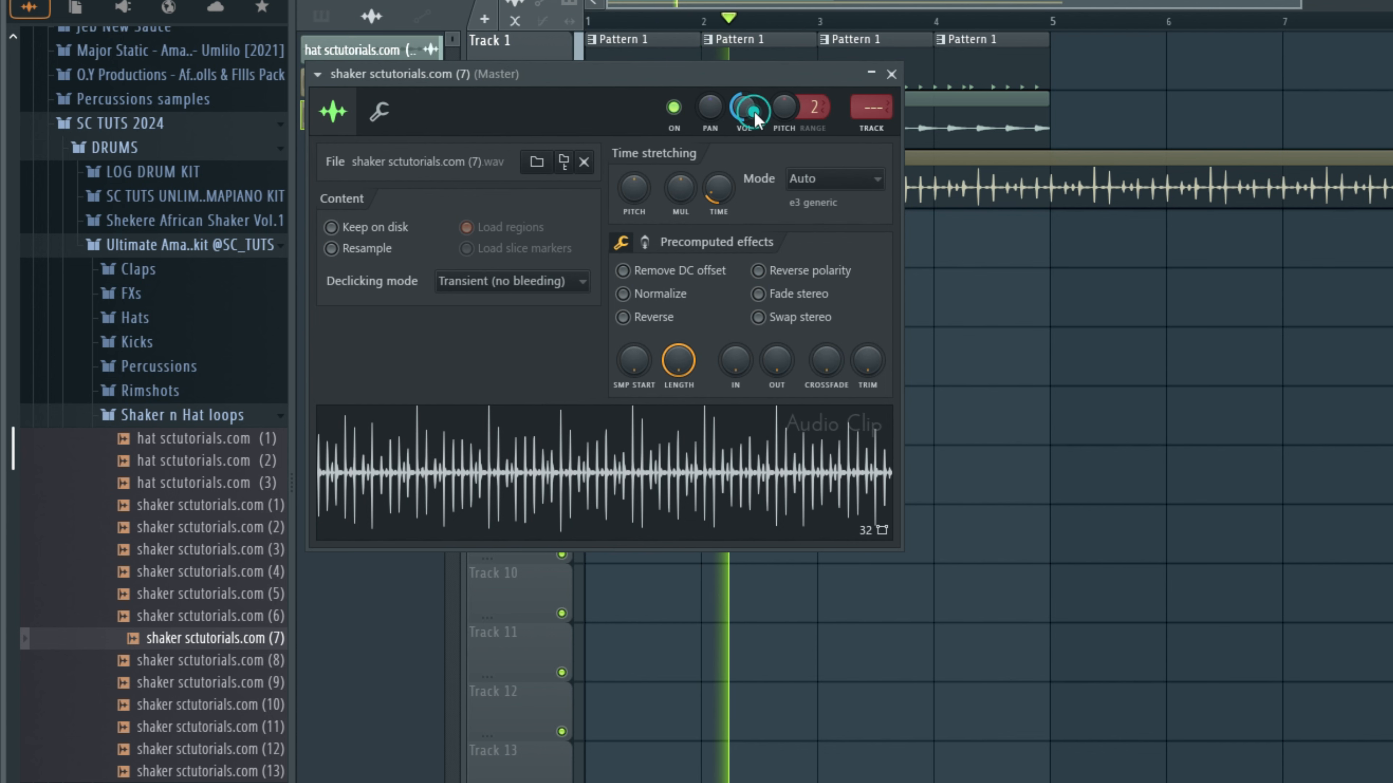
Step: Duplicate the four-bar Pattern 1, hat and shaker sections on Tracks 1 to 3 to fill bars 5 to 8
{"action": "left_click_drag", "start_coordinate": [1070, 118], "coordinate": [595, 45]}
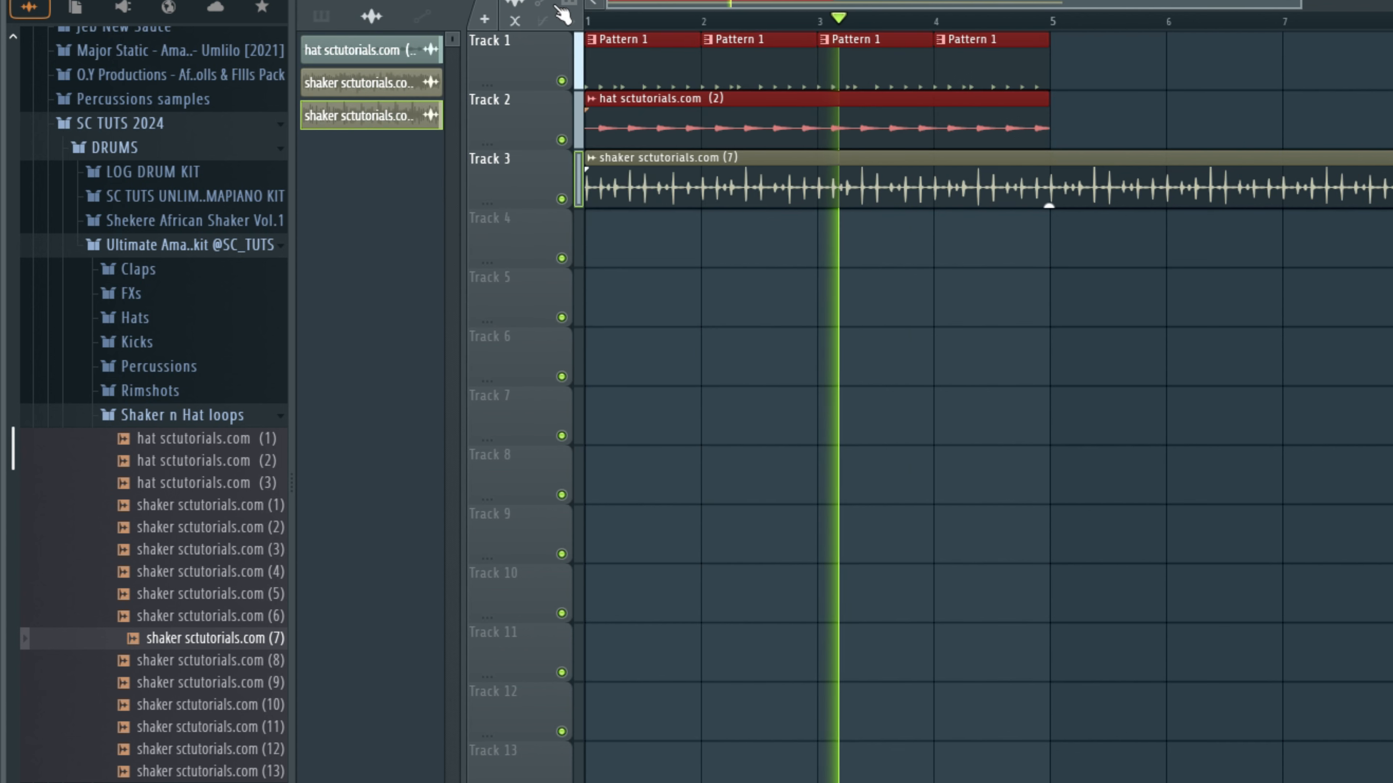
{"action": "key", "text": "ctrl+b"}
{"action": "left_click", "coordinate": [1133, 351], "text": "ctrl"}
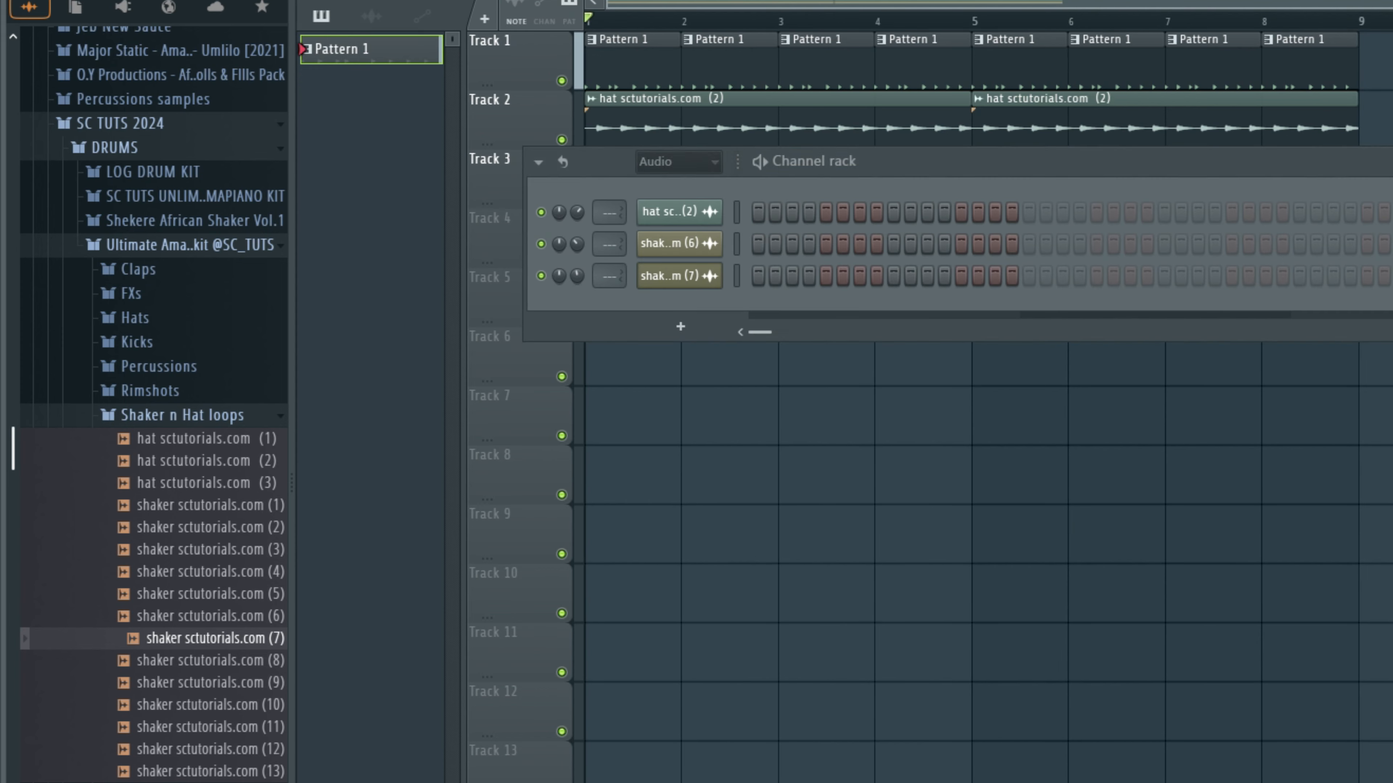
Step: Switch the channel rack filter from Audio to All to view every channel, and close the rack
{"action": "left_click", "coordinate": [678, 162]}
{"action": "left_click", "coordinate": [683, 178]}
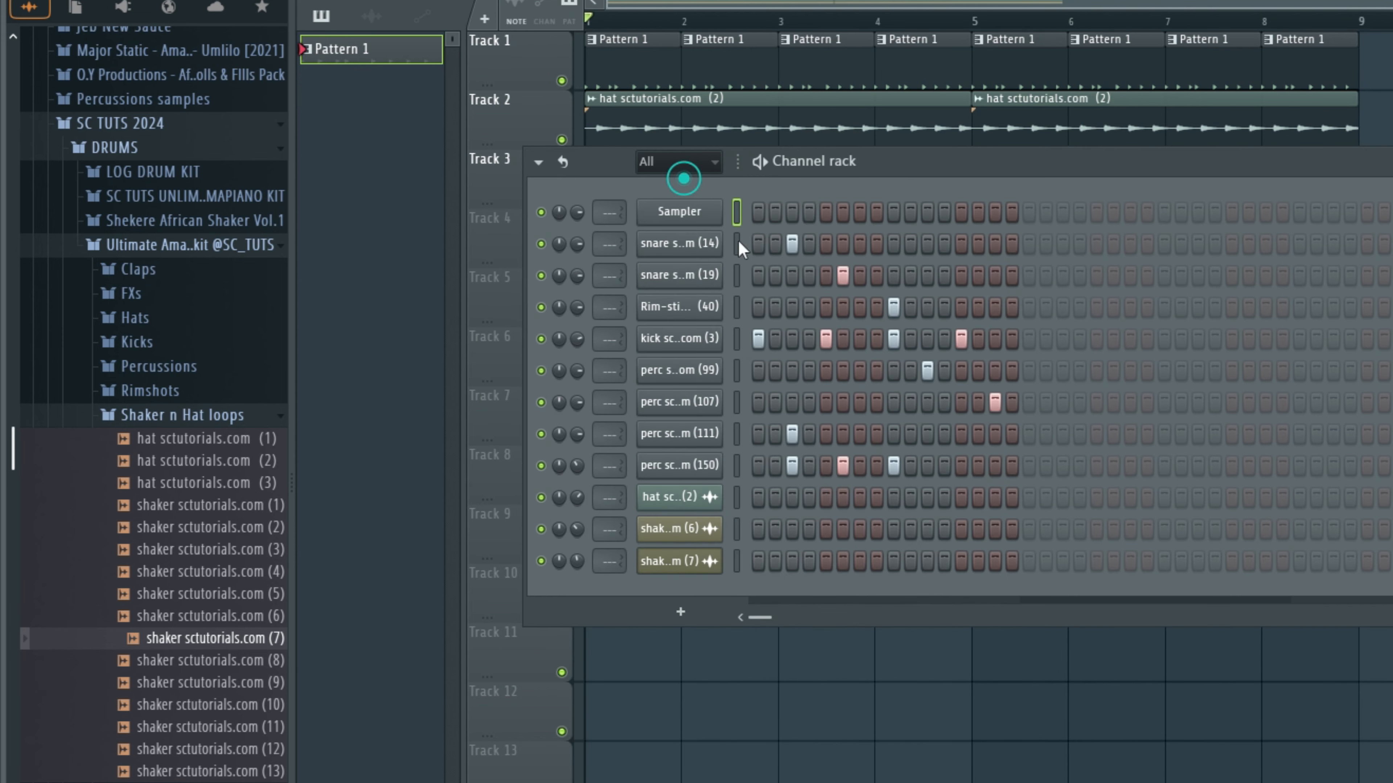
{"action": "left_click", "coordinate": [876, 2]}
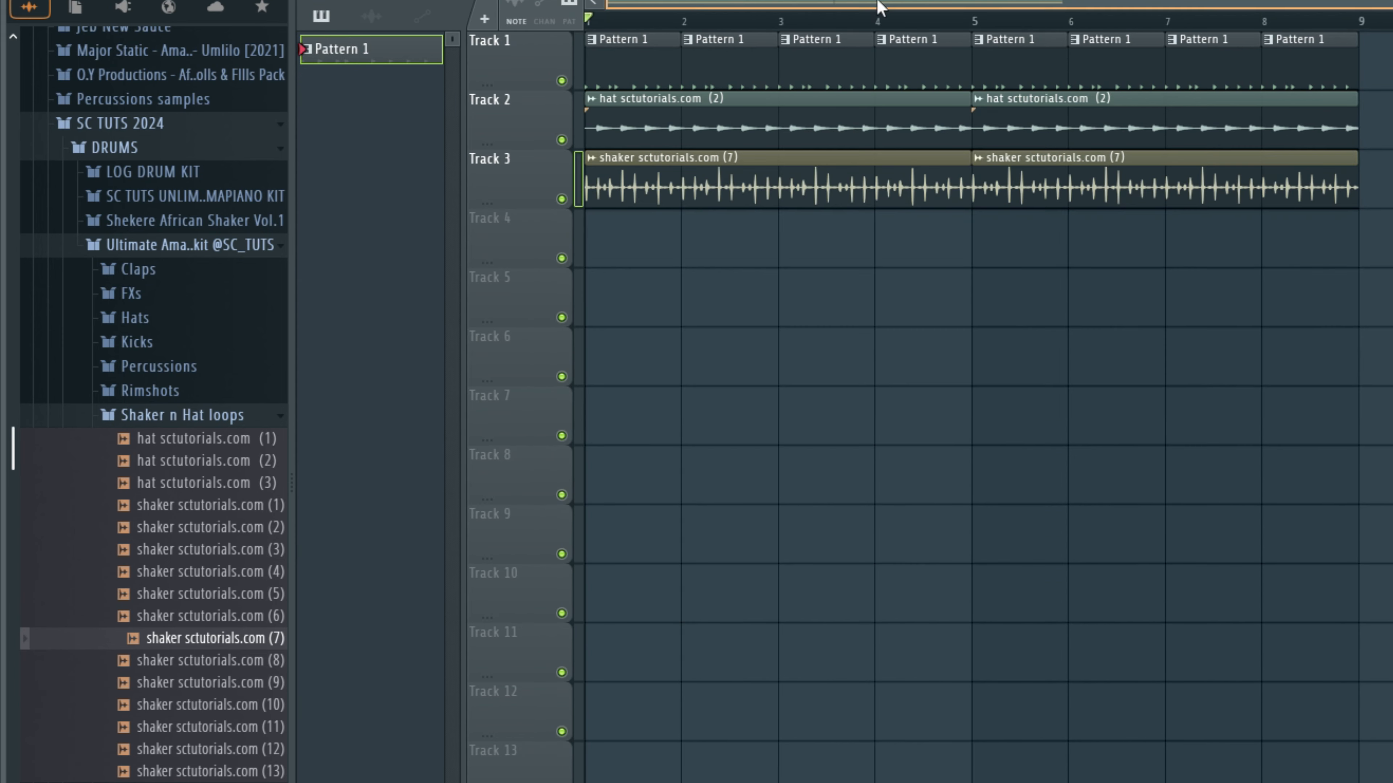
Step: Play the arrangement briefly, insert a new empty pattern, and place its clip at bar 1 of Track 4
{"action": "key", "text": "space"}
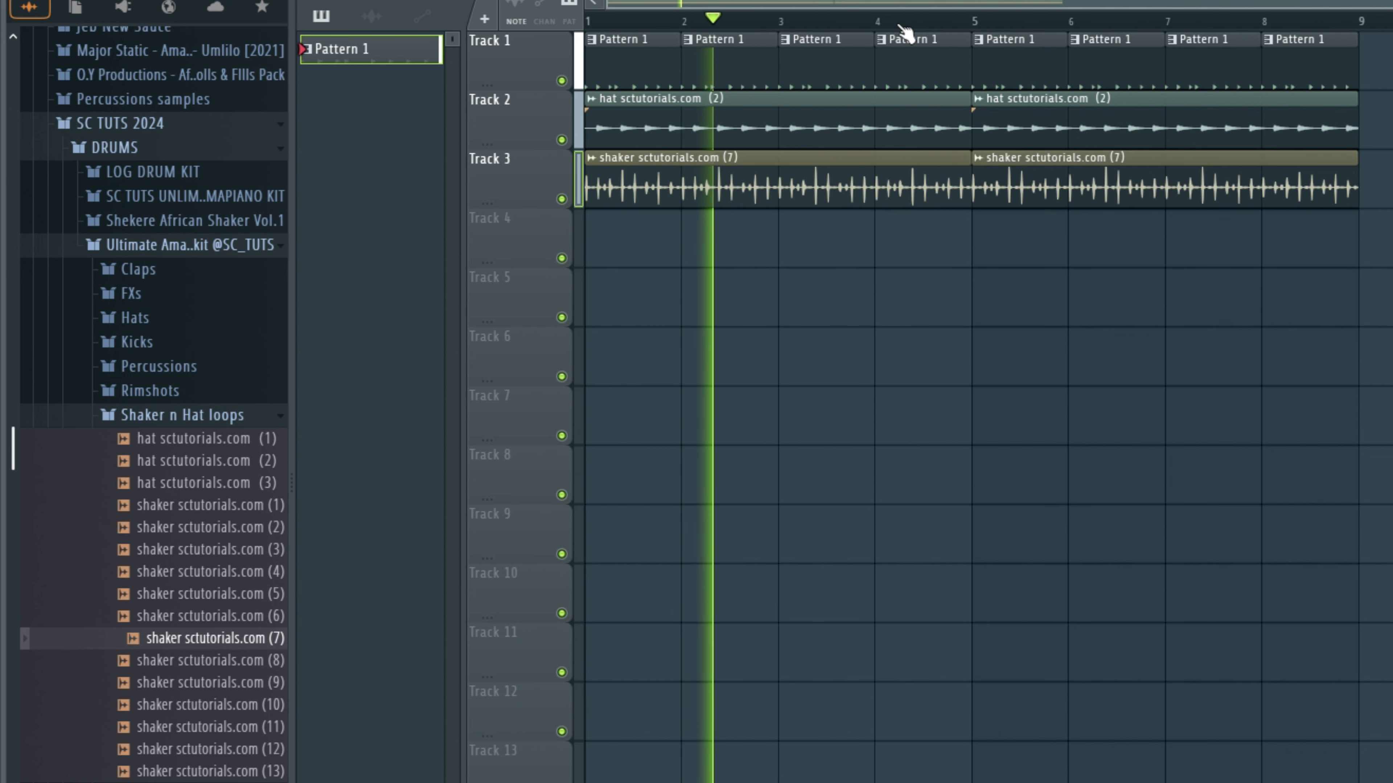
{"action": "key", "text": "space"}
{"action": "left_click", "coordinate": [904, 34]}
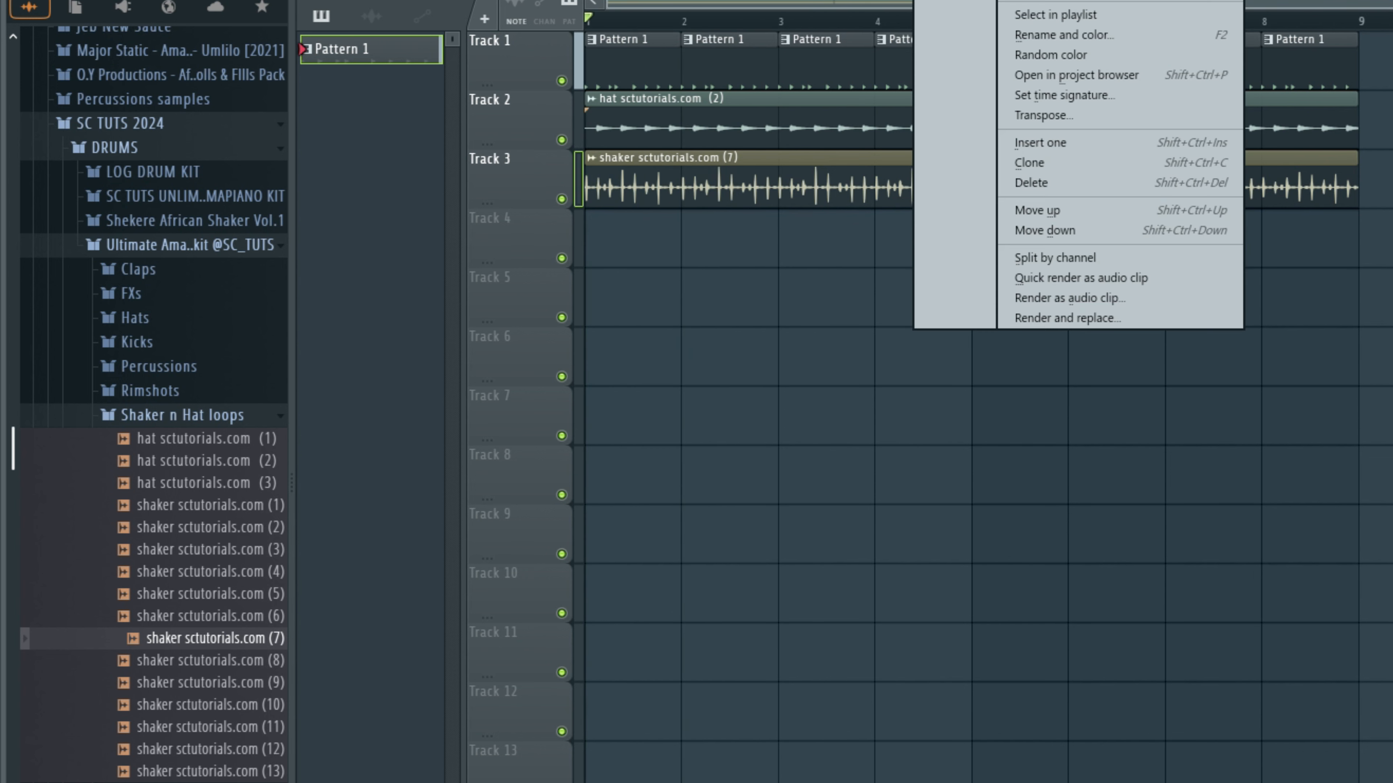
{"action": "left_click", "coordinate": [1040, 143]}
{"action": "left_click", "coordinate": [652, 217]}
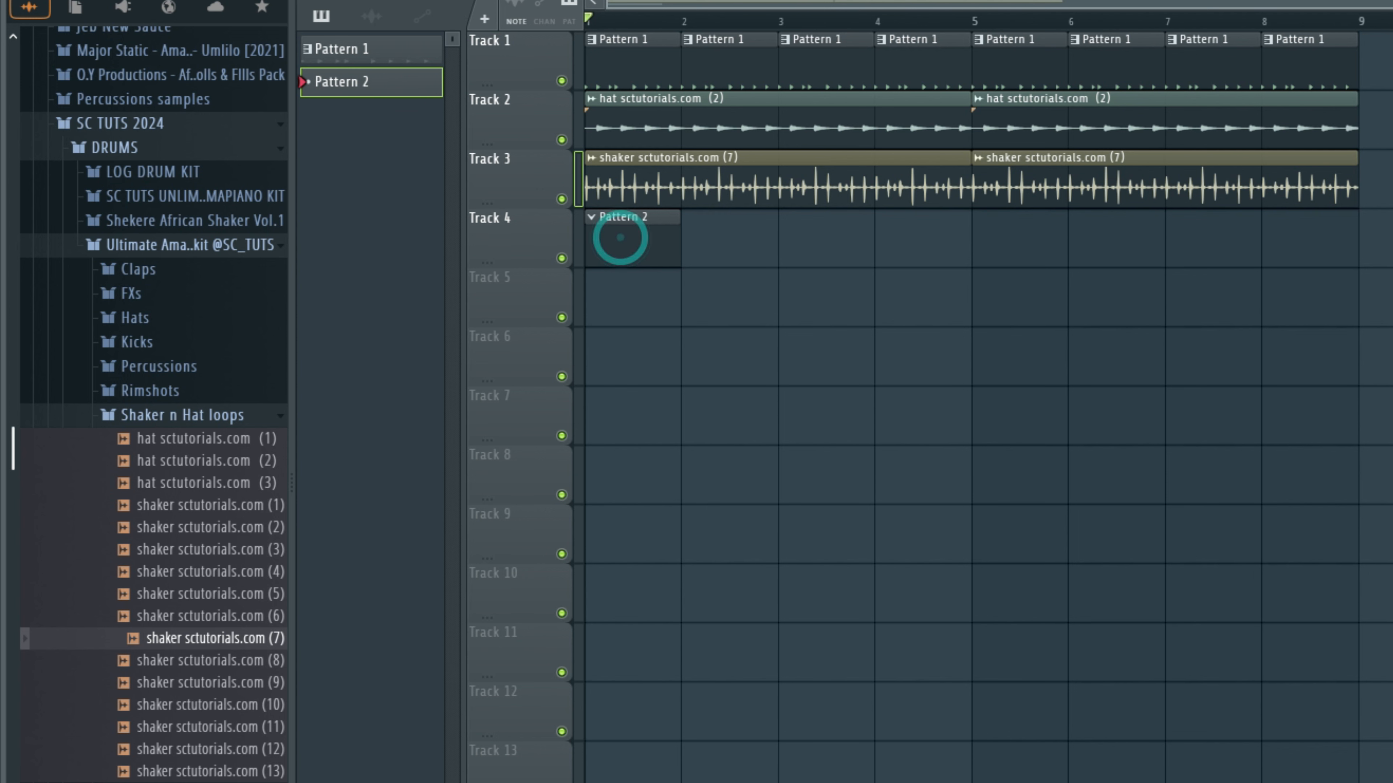
Step: Add a Lounge Lizard EP-4 instrument channel for Pattern 2 in the channel rack
{"action": "key", "text": "F6"}
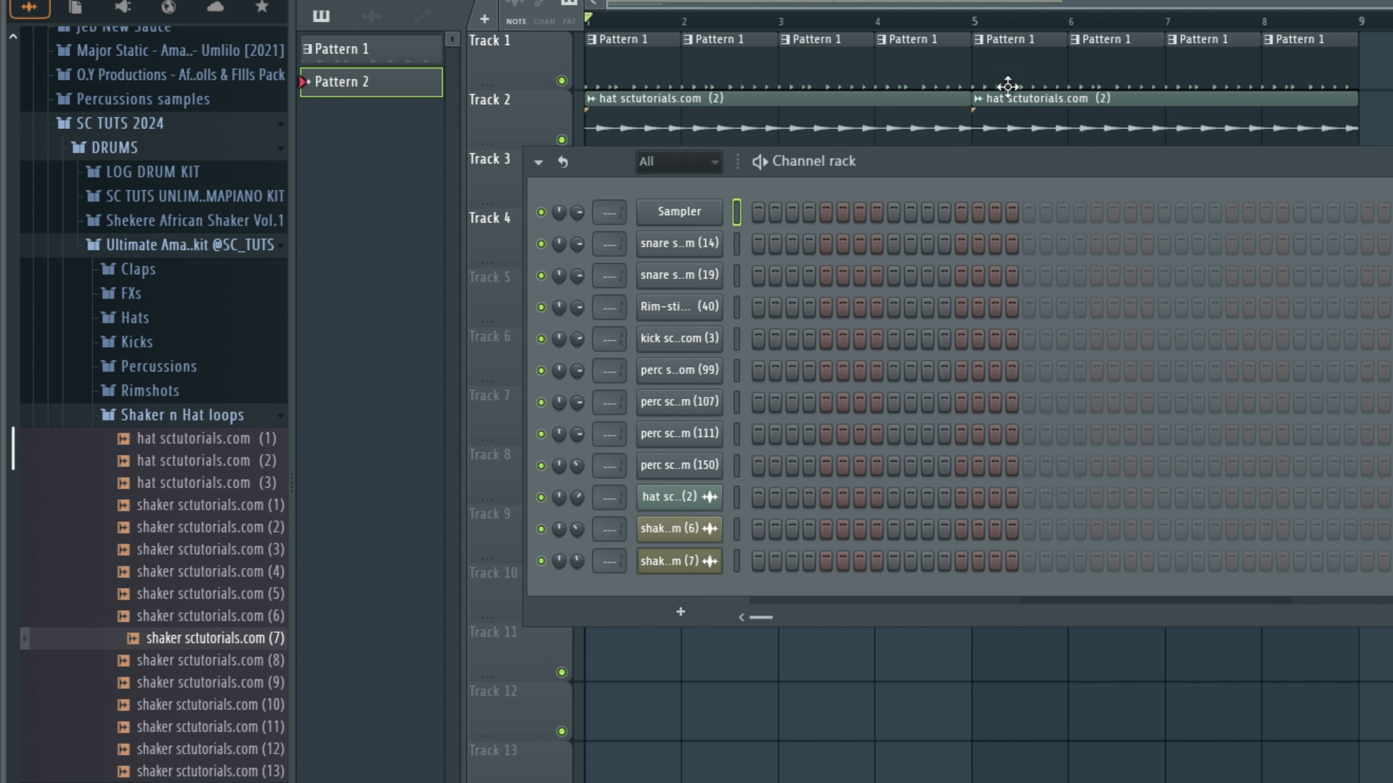
{"action": "left_click", "coordinate": [680, 161]}
{"action": "left_click", "coordinate": [653, 181]}
{"action": "left_click", "coordinate": [680, 615]}
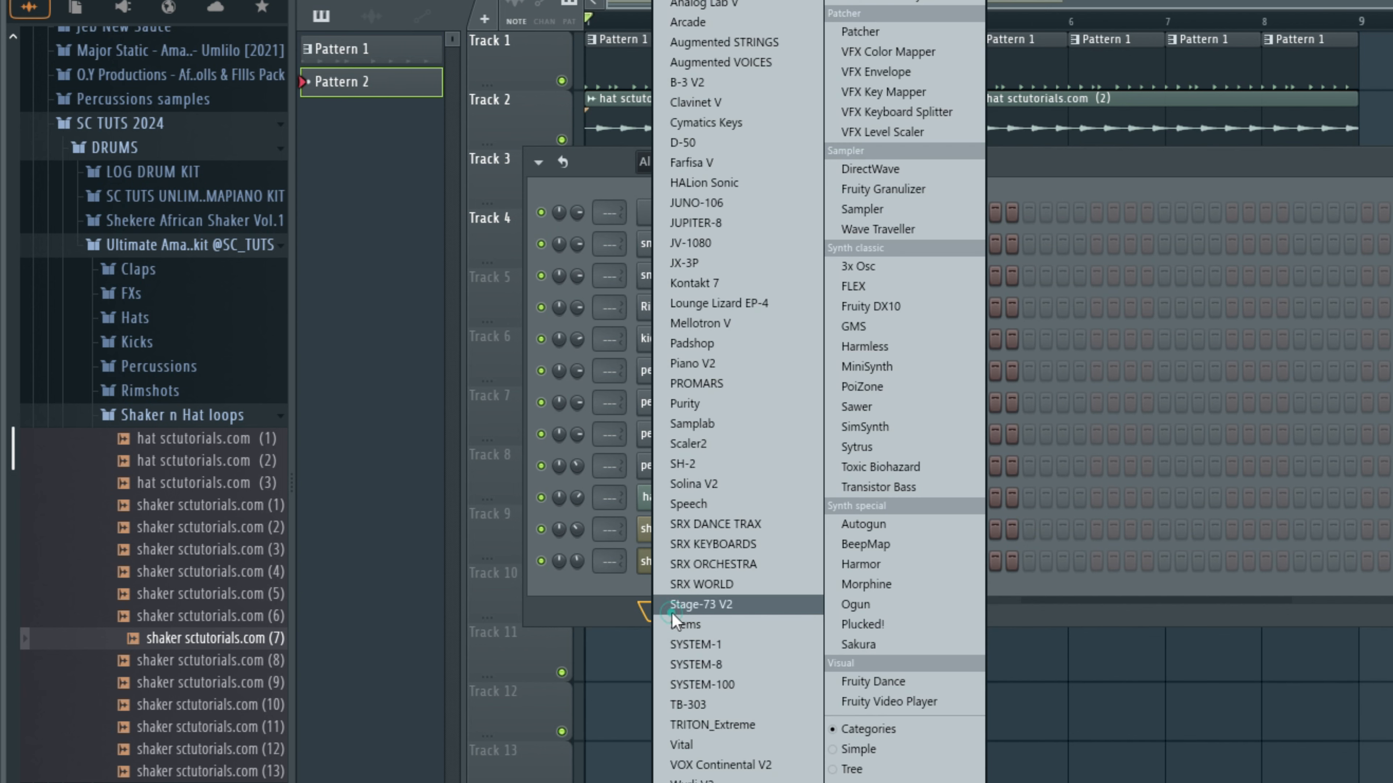
{"action": "left_click", "coordinate": [749, 310]}
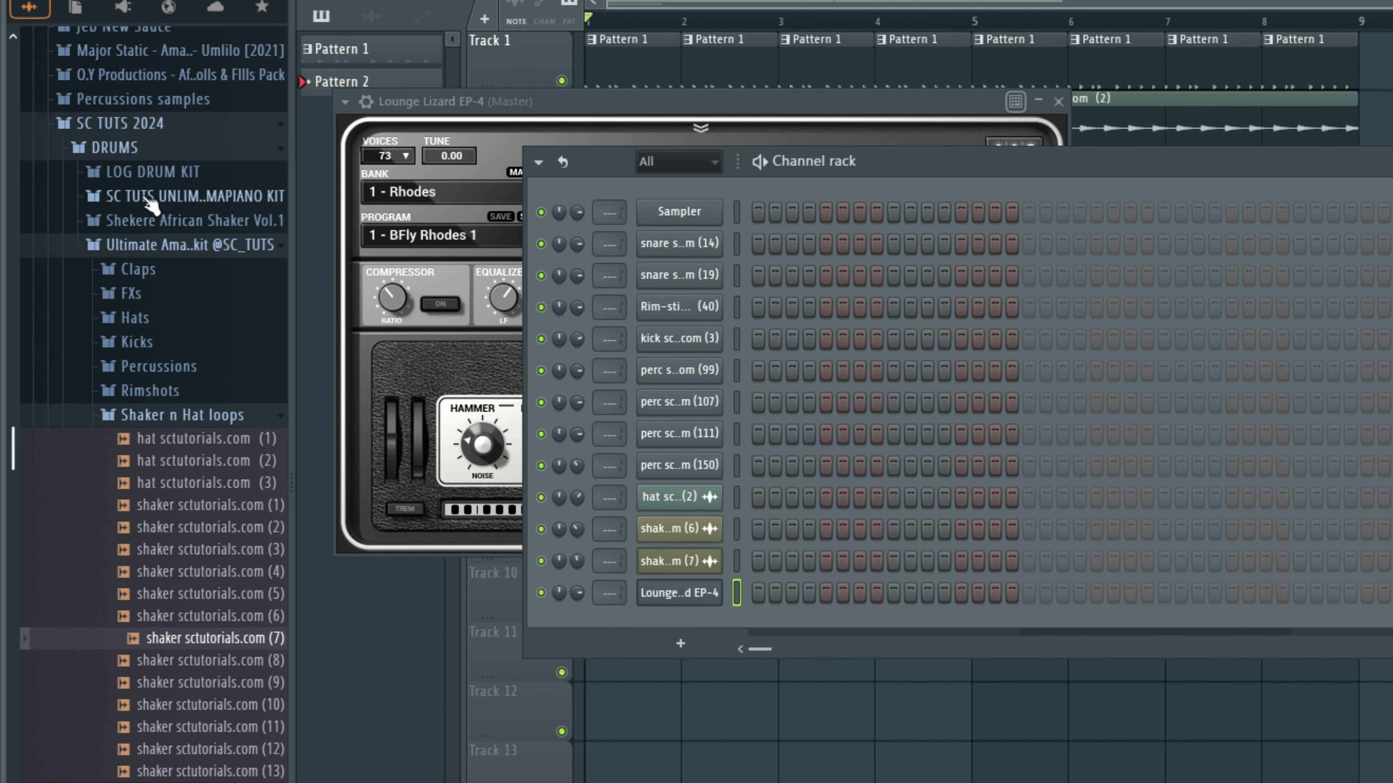
Step: Expand the Palazo Midi chord pack in the SC TUTS 2024 Midi kit and open the Lounge Lizard EP-4 channel's piano roll
{"action": "scroll", "coordinate": [150, 205], "scroll_direction": "up", "scroll_amount": 10}
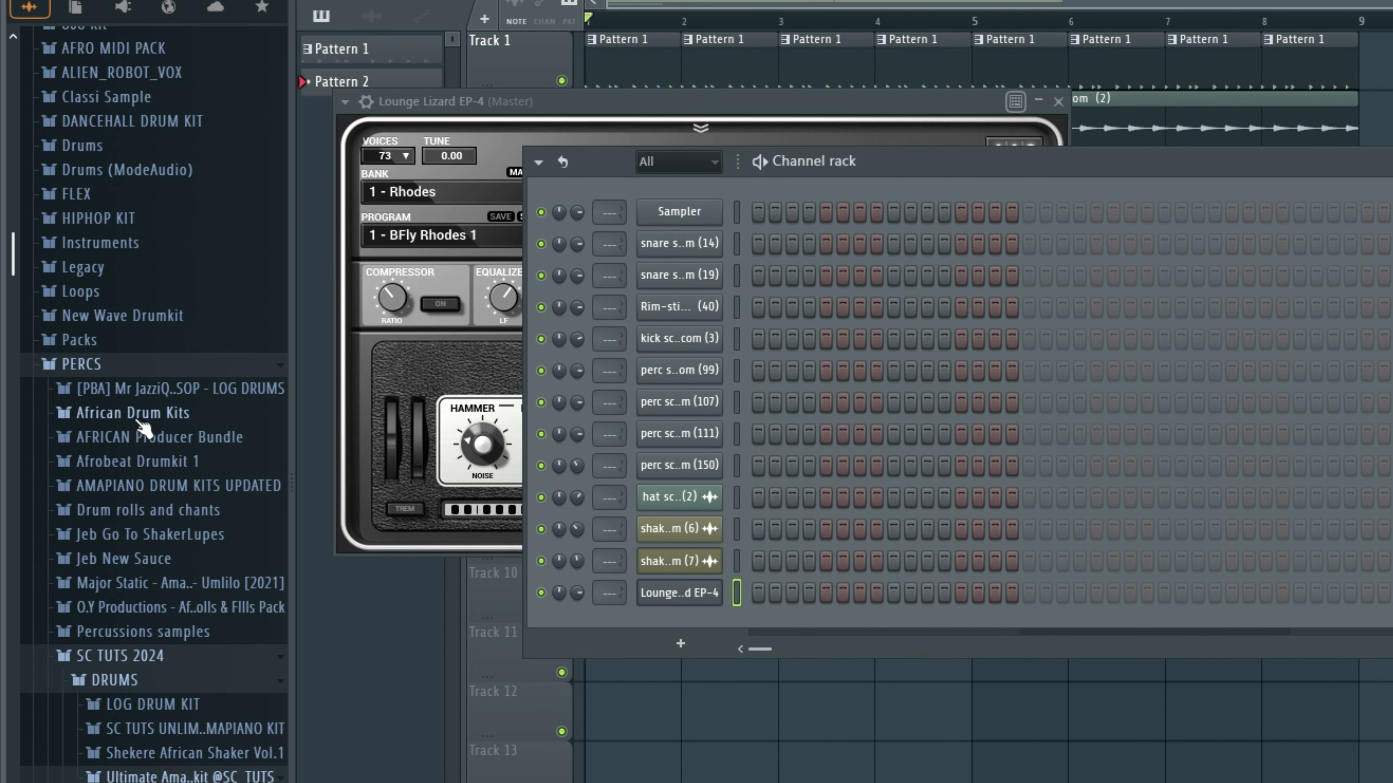
{"action": "left_click", "coordinate": [143, 658]}
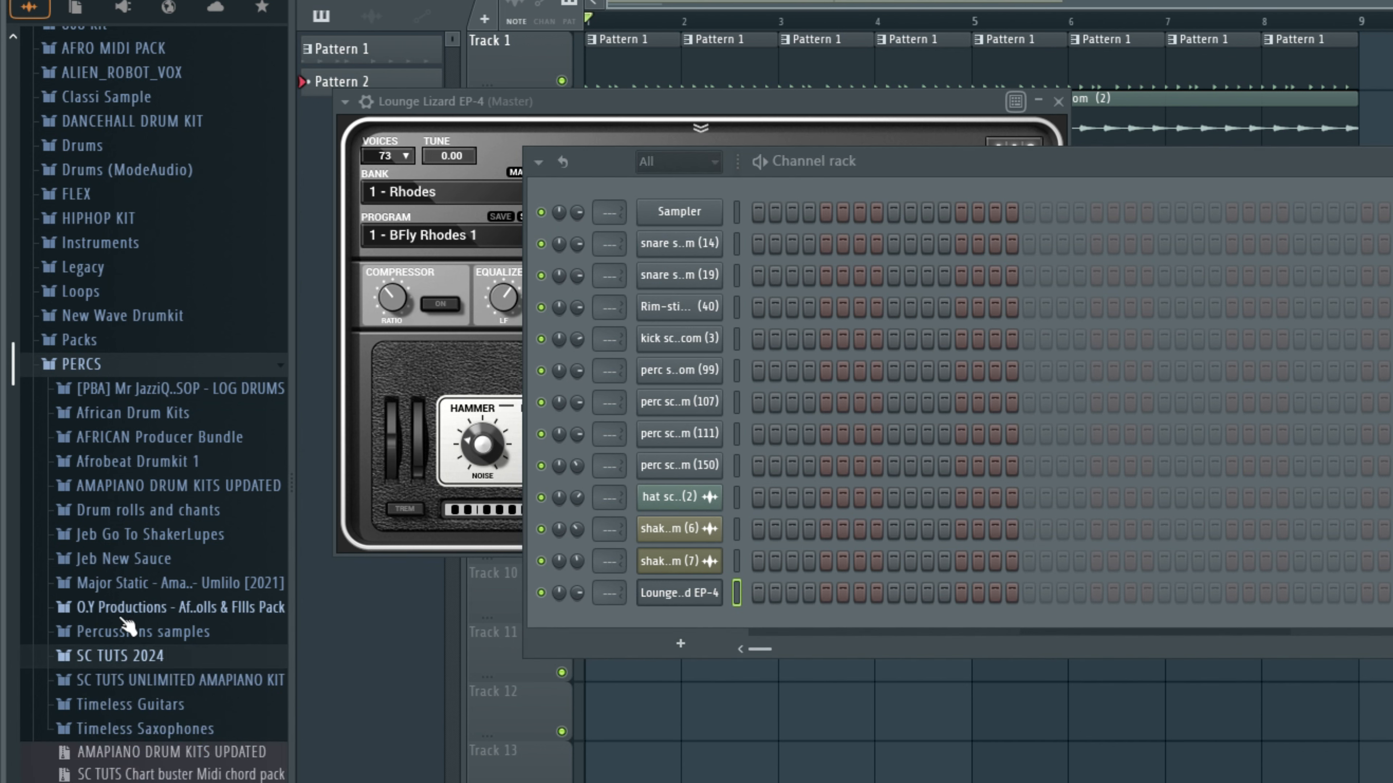
{"action": "left_click", "coordinate": [144, 655]}
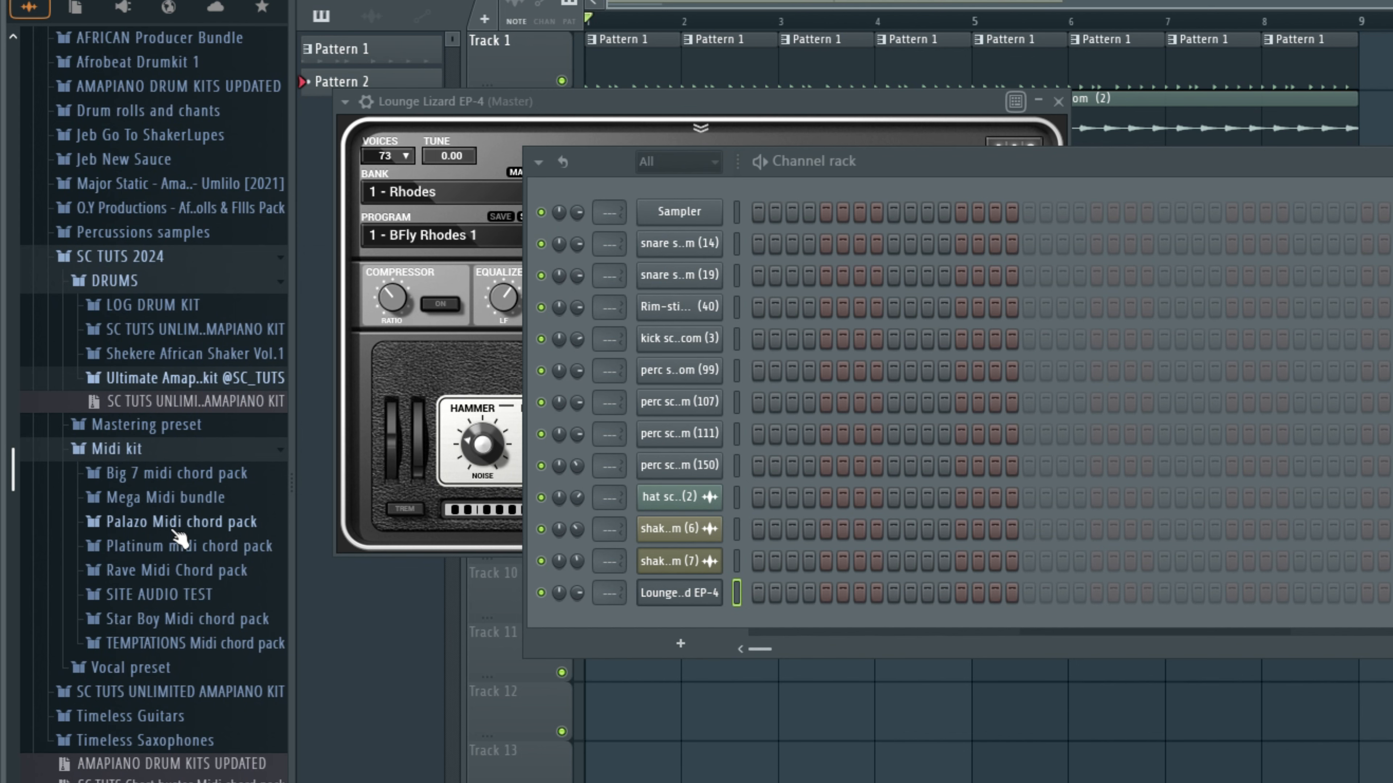
{"action": "left_click", "coordinate": [175, 530]}
{"action": "left_click", "coordinate": [176, 547]}
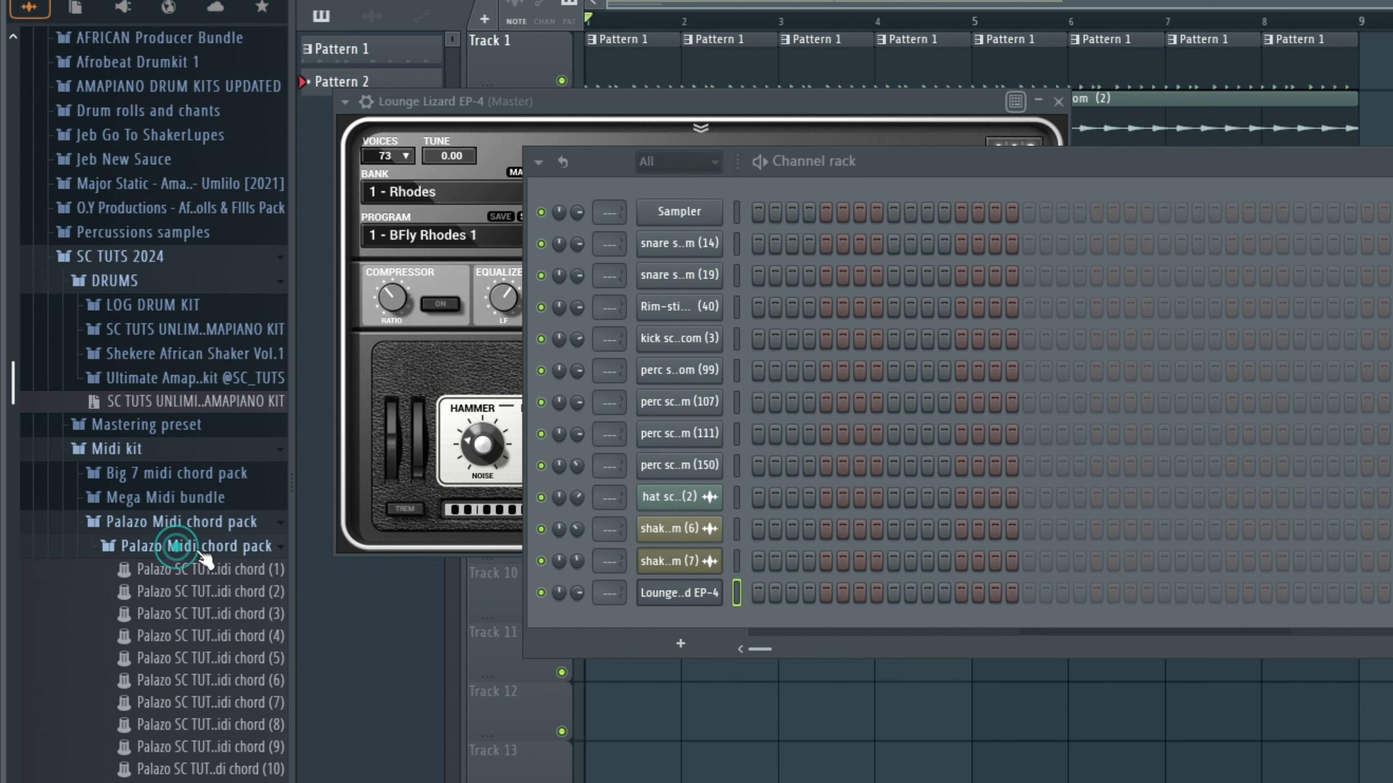
{"action": "right_click", "coordinate": [677, 604]}
{"action": "left_click", "coordinate": [679, 588]}
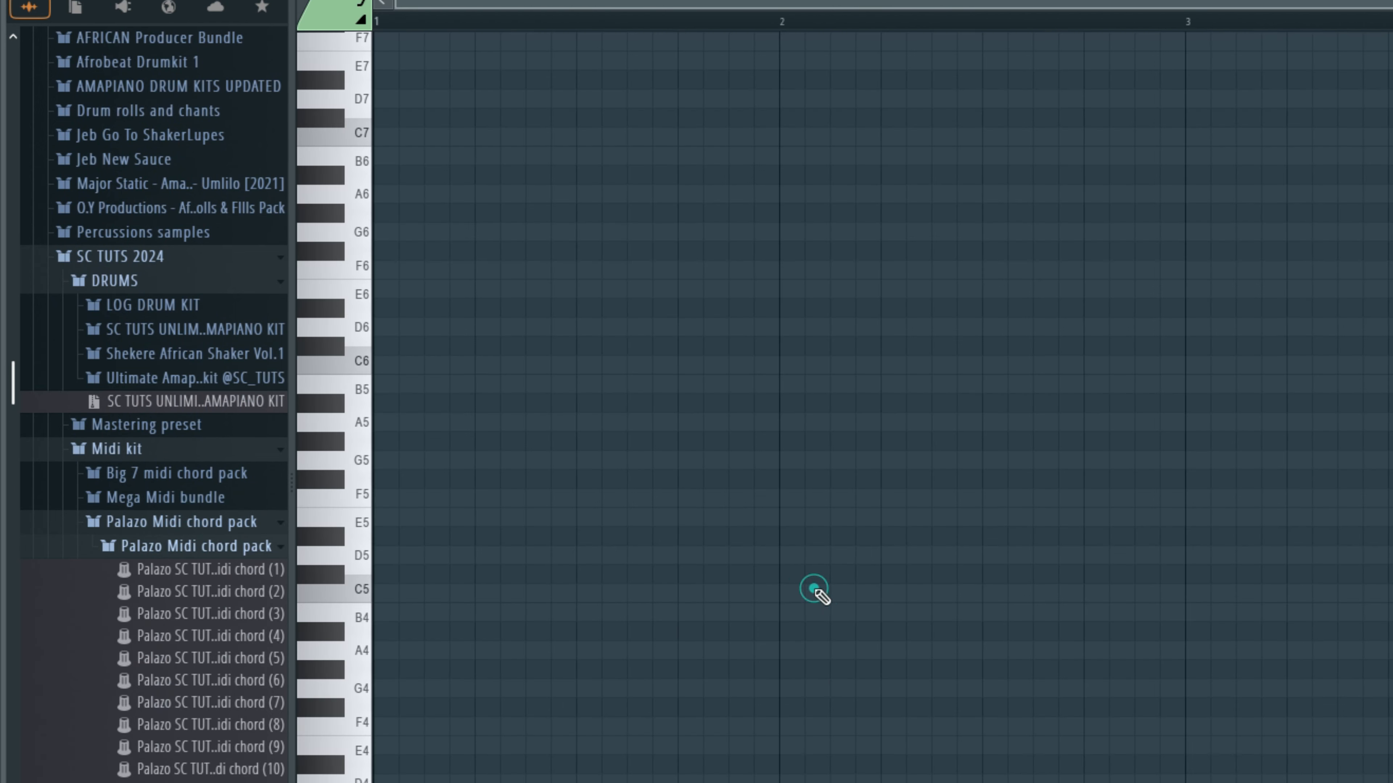
Step: Import Palazo MIDI chord (2) into the Lounge Lizard EP-4 piano roll
{"action": "left_click", "coordinate": [204, 595]}
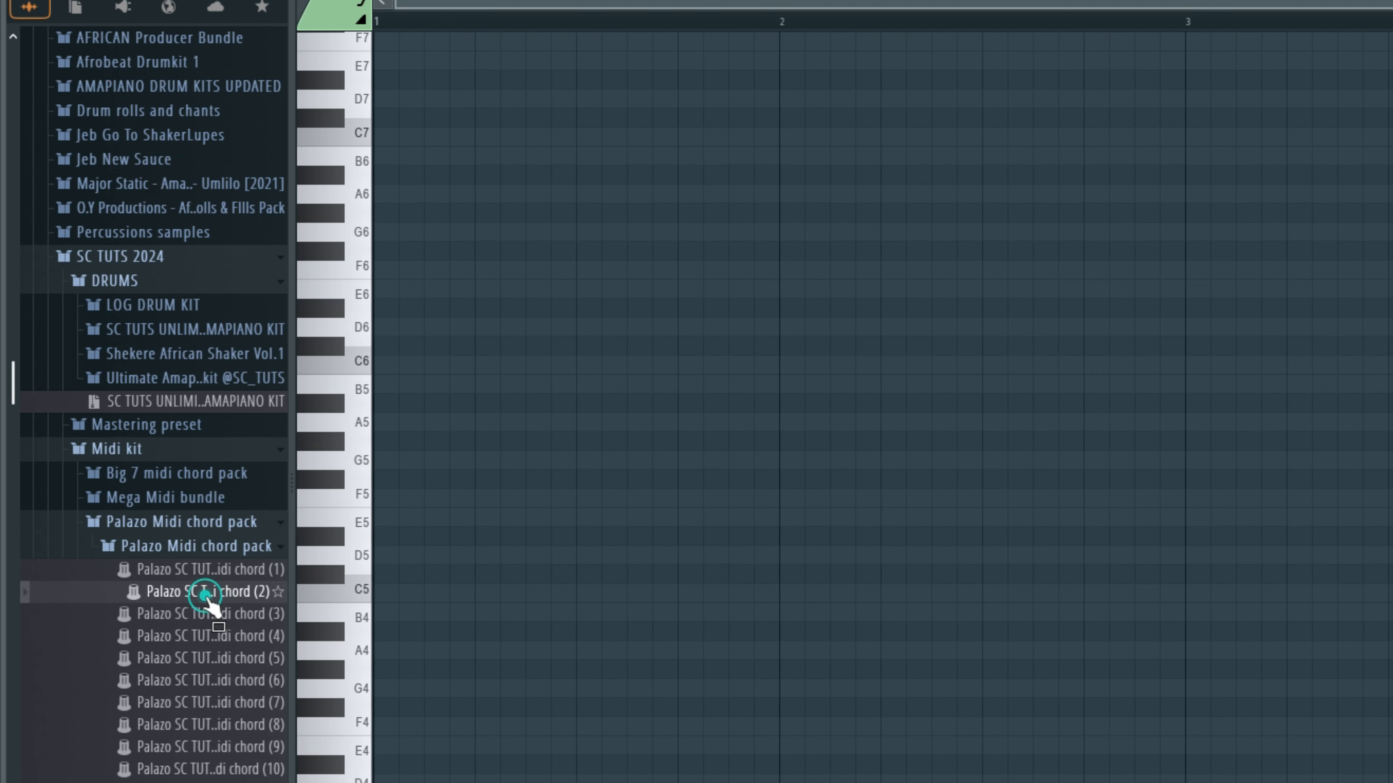
{"action": "left_click_drag", "start_coordinate": [359, 605], "coordinate": [672, 542]}
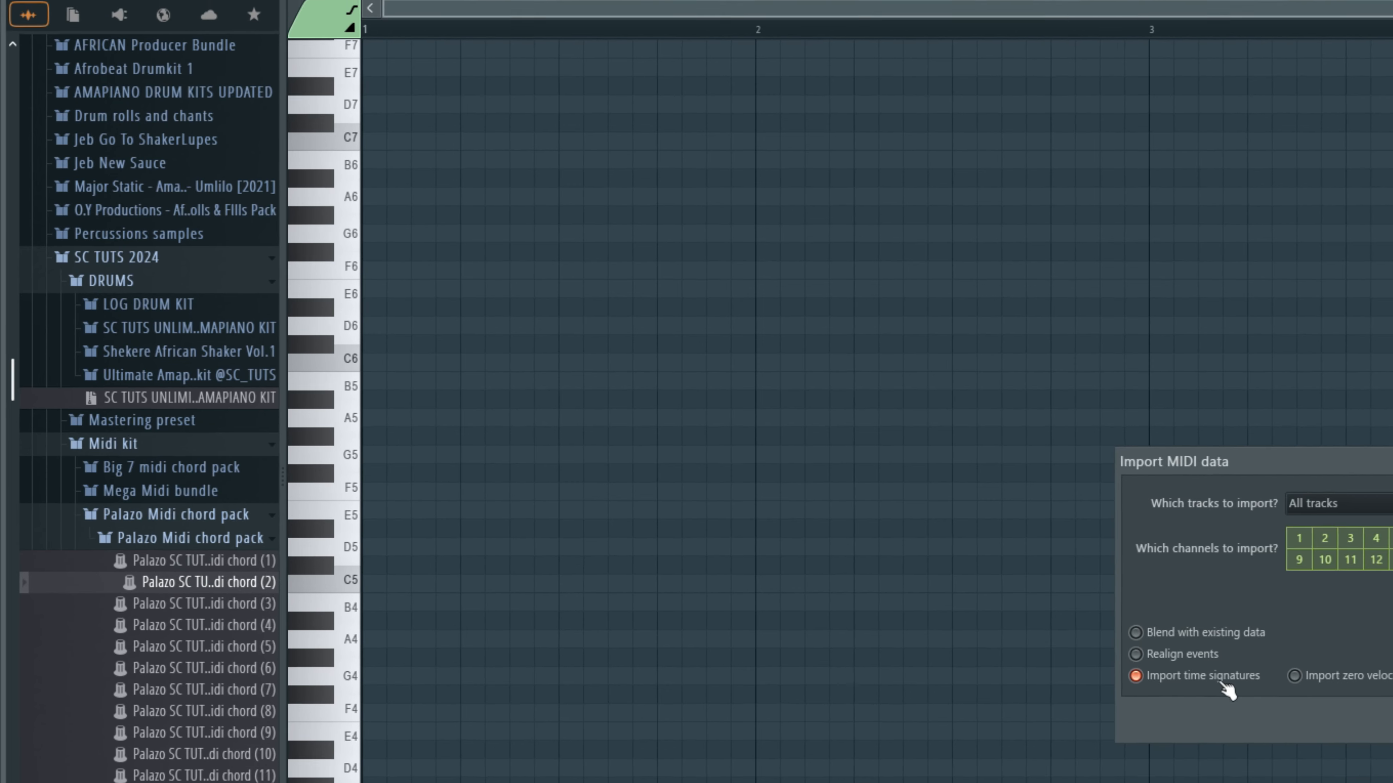
{"action": "left_click", "coordinate": [1151, 638]}
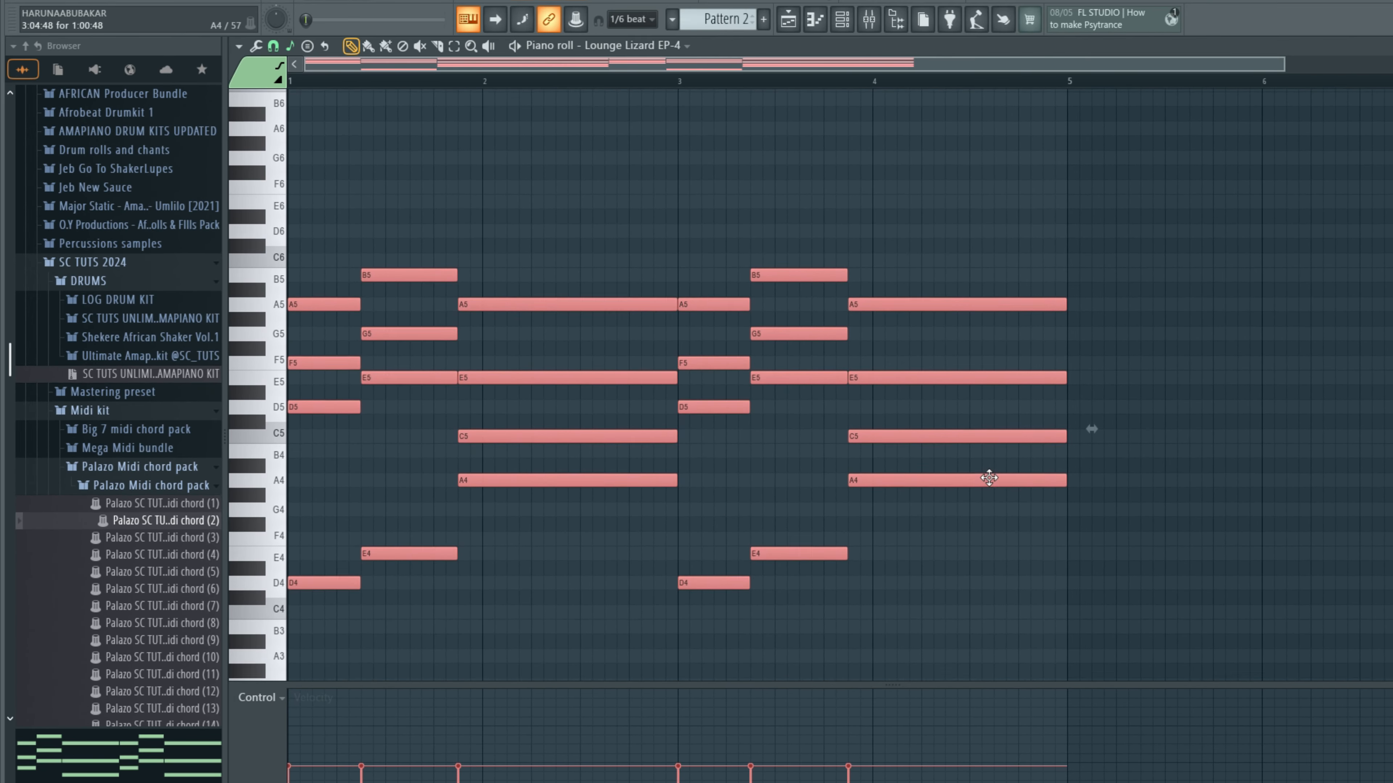
Step: Audition the imported chord (2) progression and delete all of its notes
{"action": "key", "text": "space"}
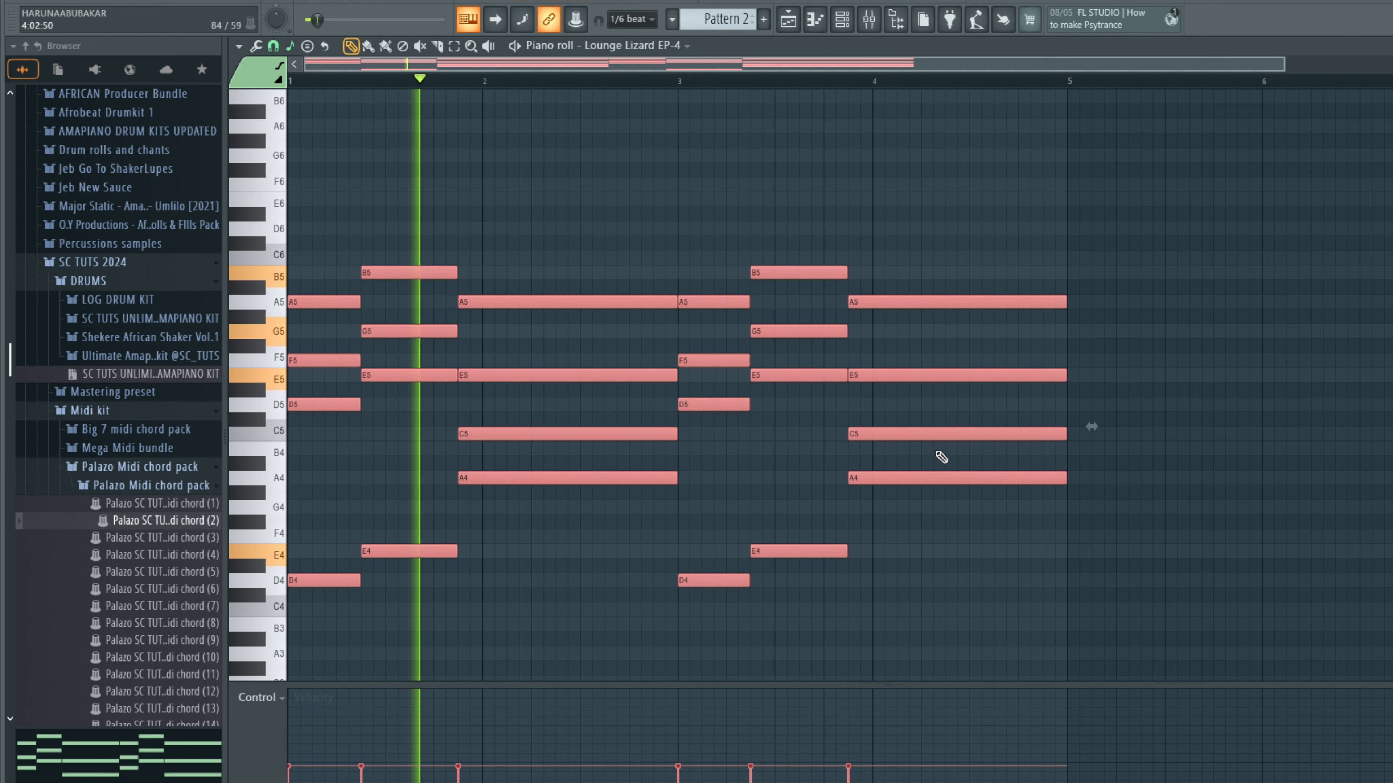
{"action": "left_click", "coordinate": [802, 460]}
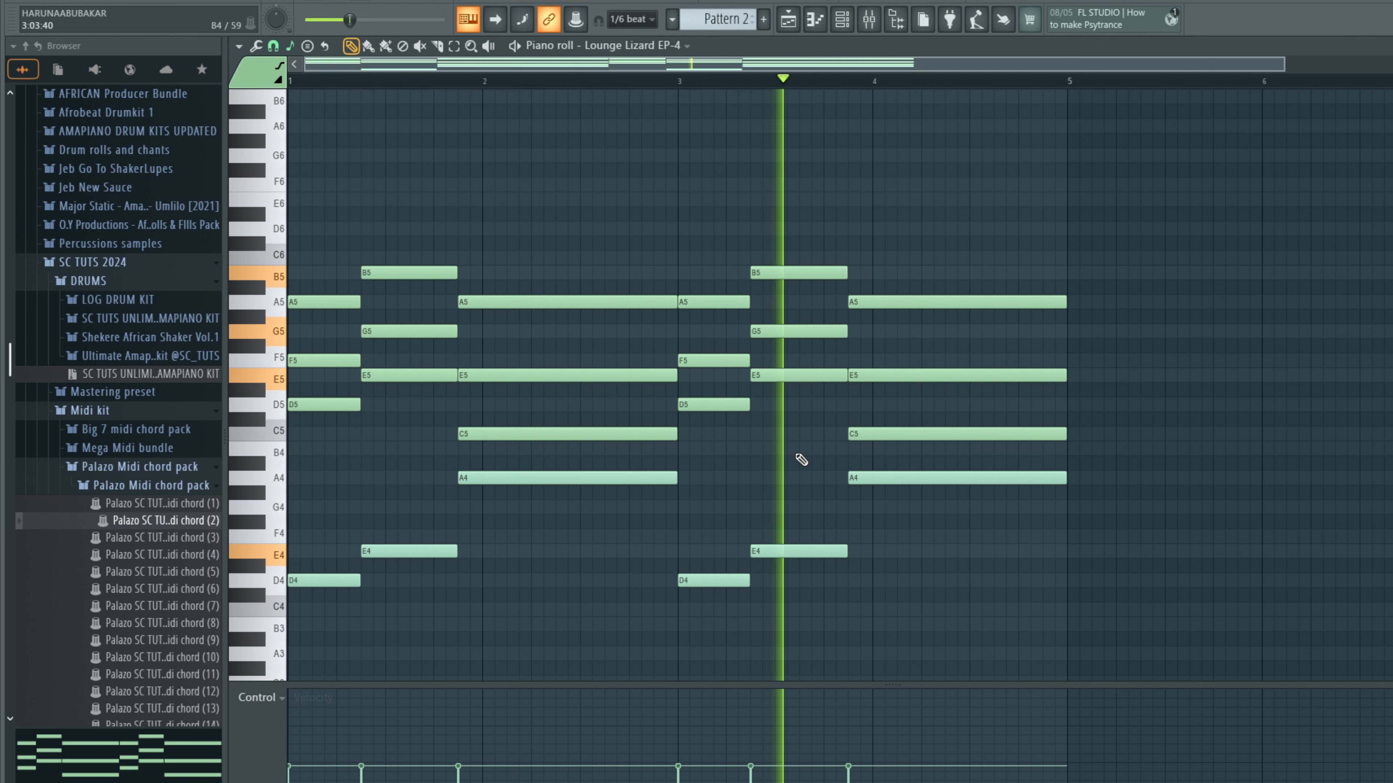
{"action": "key", "text": "space"}
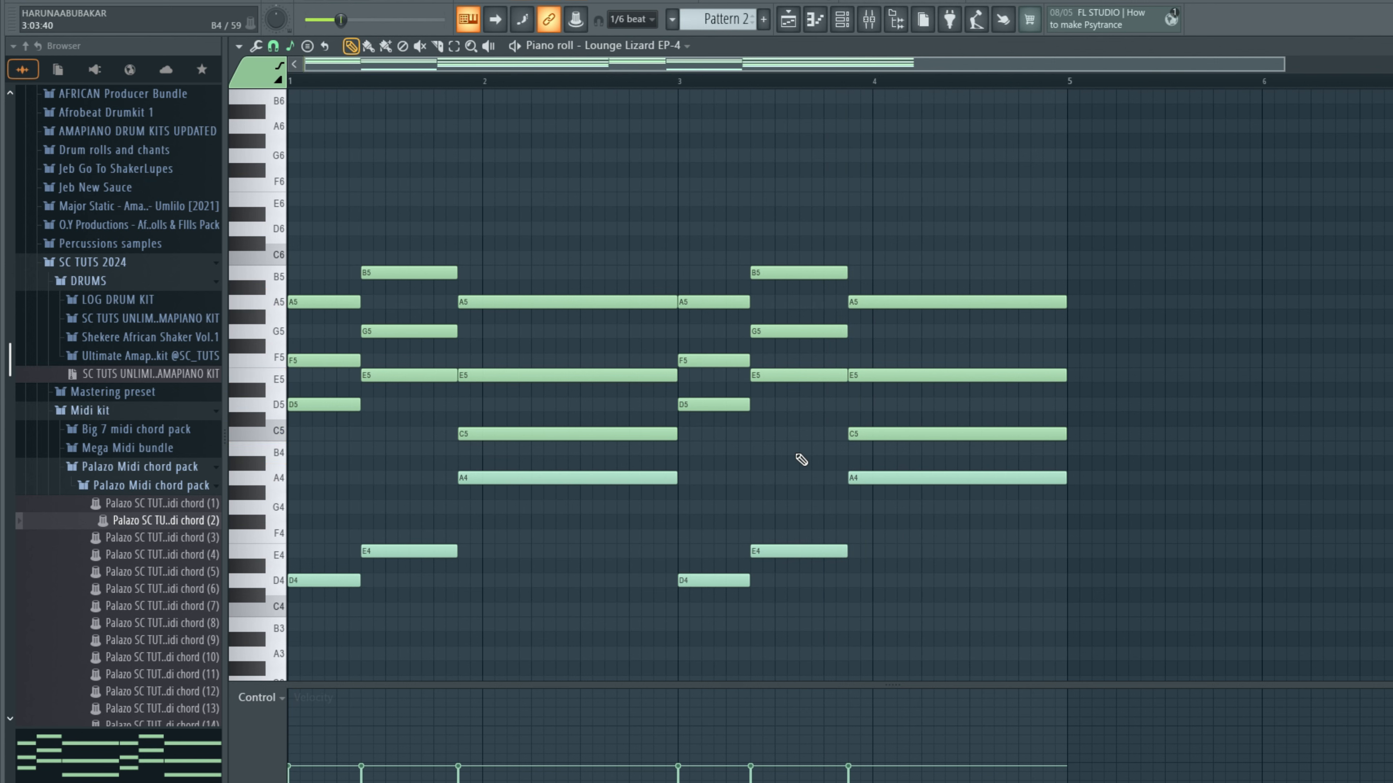
{"action": "key", "text": "Delete"}
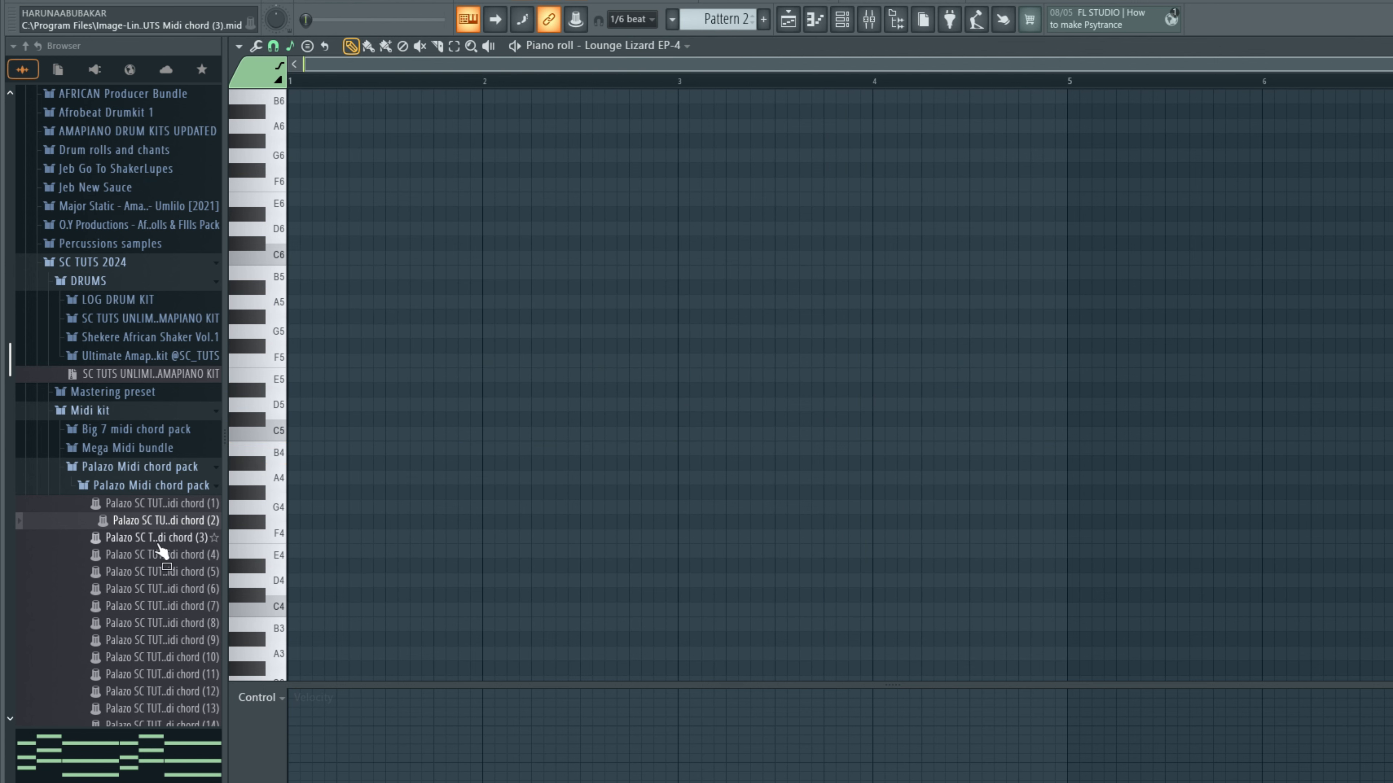
Step: Import Palazo MIDI chord (3) into the piano roll with all tracks and channels, and audition it
{"action": "left_click_drag", "start_coordinate": [158, 540], "coordinate": [675, 510]}
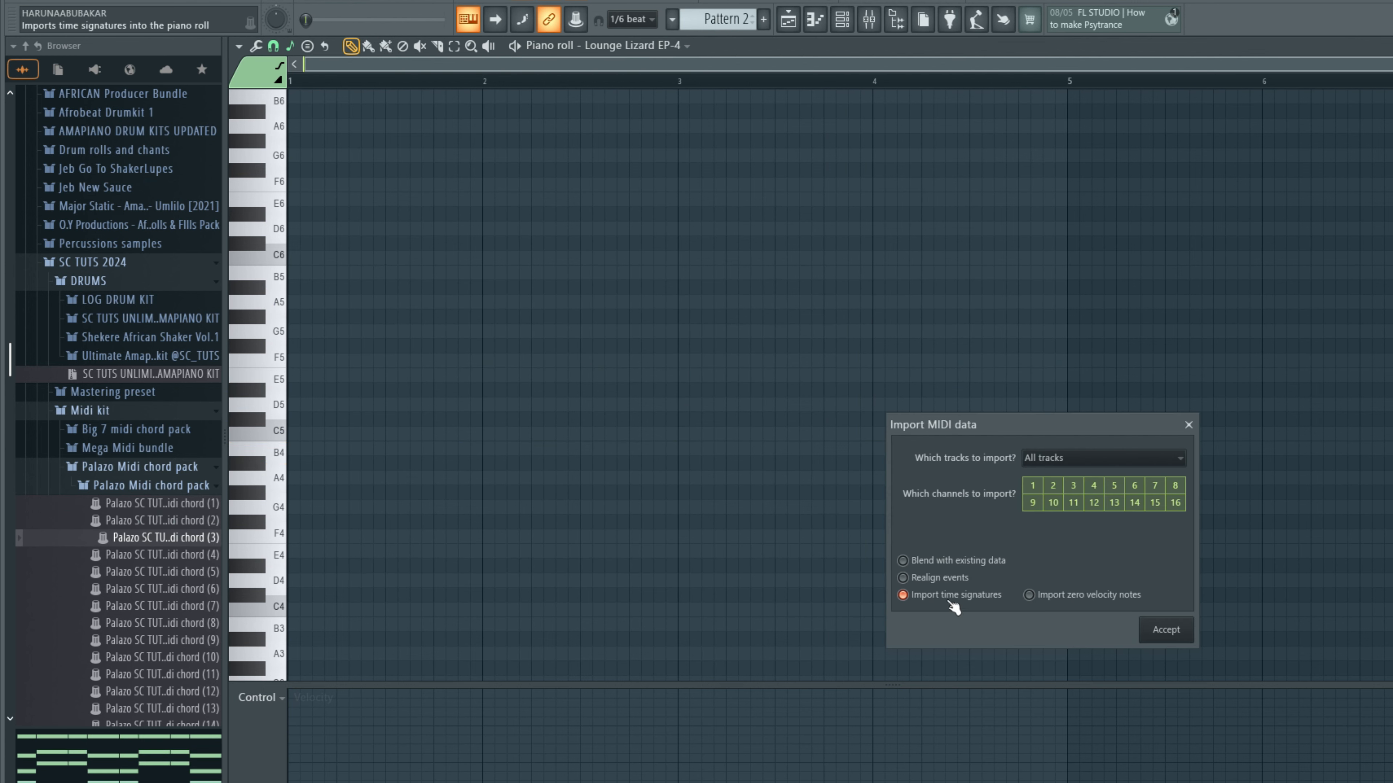
{"action": "left_click", "coordinate": [1162, 631]}
{"action": "left_click", "coordinate": [1153, 629]}
{"action": "key", "text": "space"}
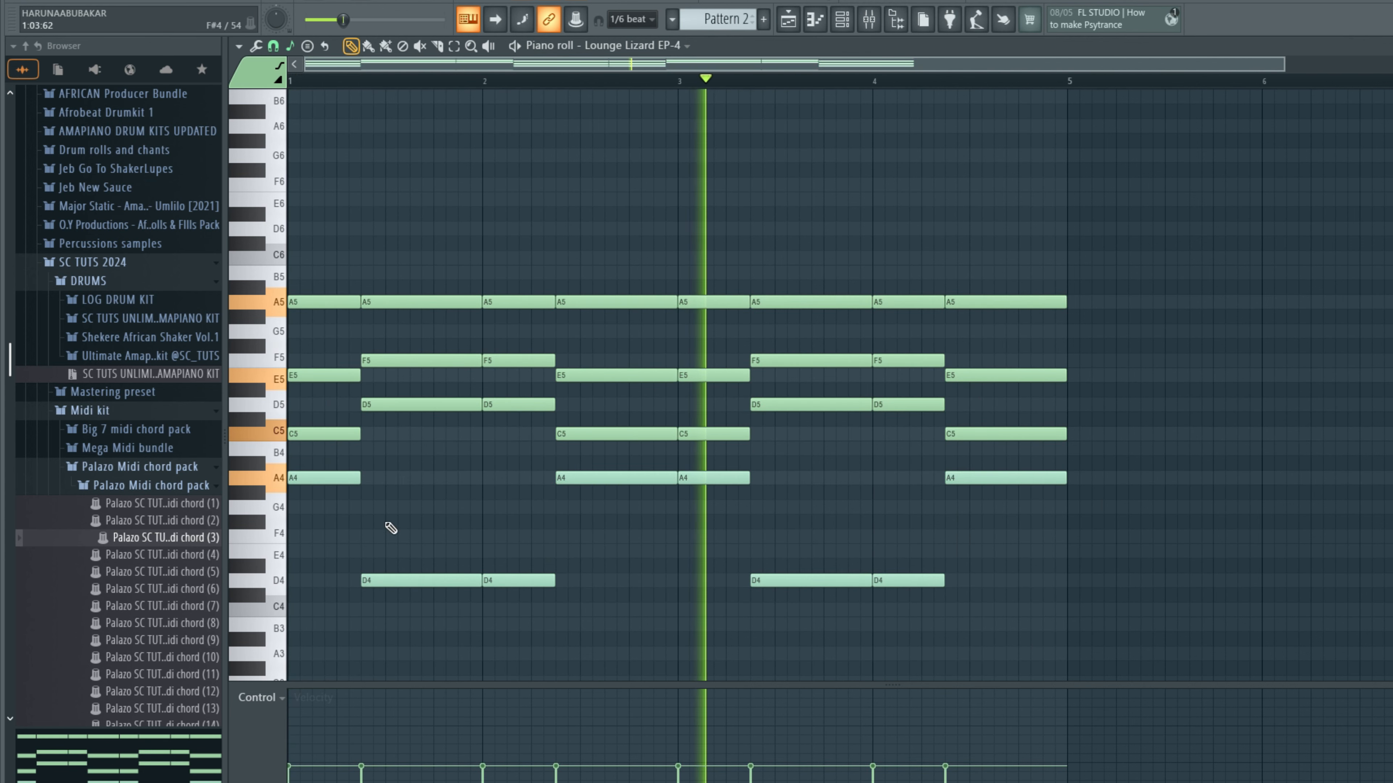
Step: Replace the chords with Palazo MIDI chord (4), importing all tracks, and audition the progression
{"action": "left_click_drag", "start_coordinate": [110, 554], "coordinate": [550, 550]}
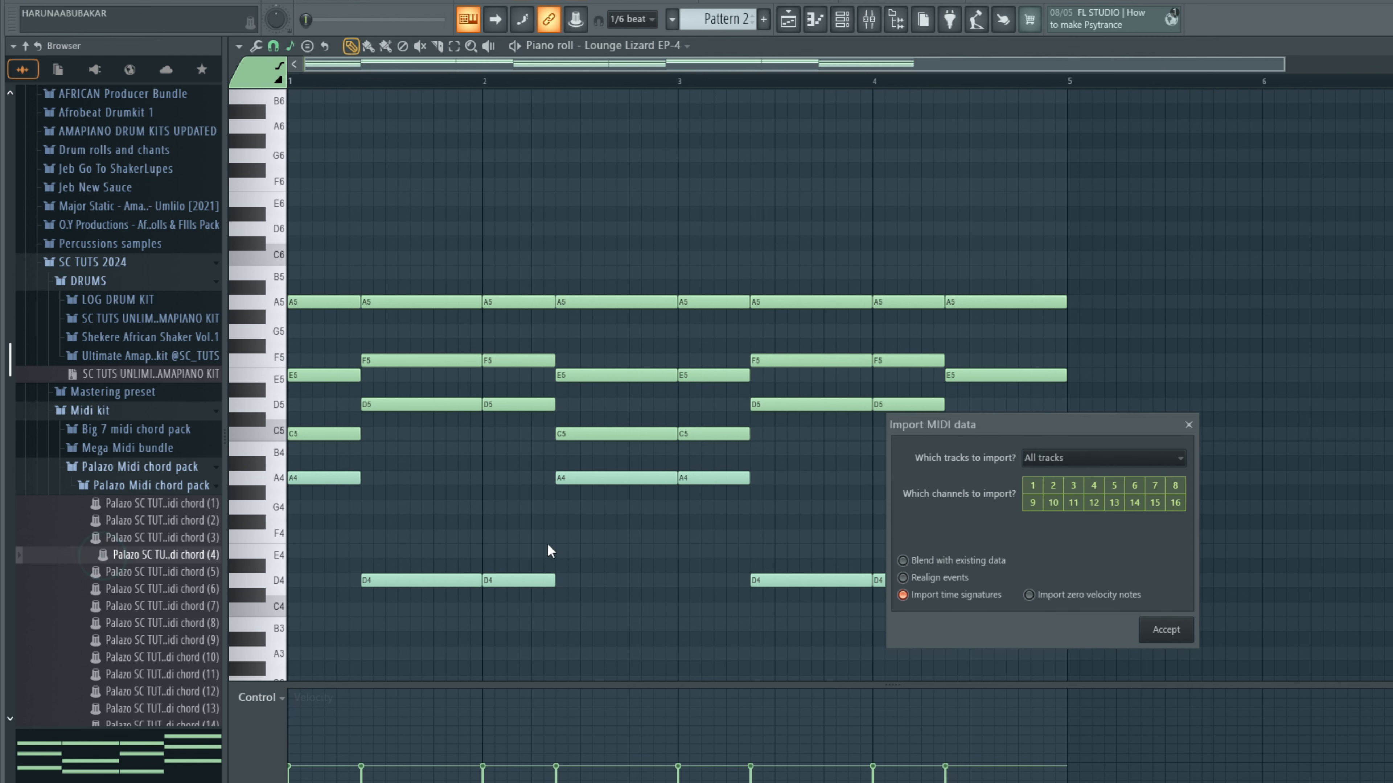
{"action": "left_click", "coordinate": [1166, 631]}
{"action": "key", "text": "space"}
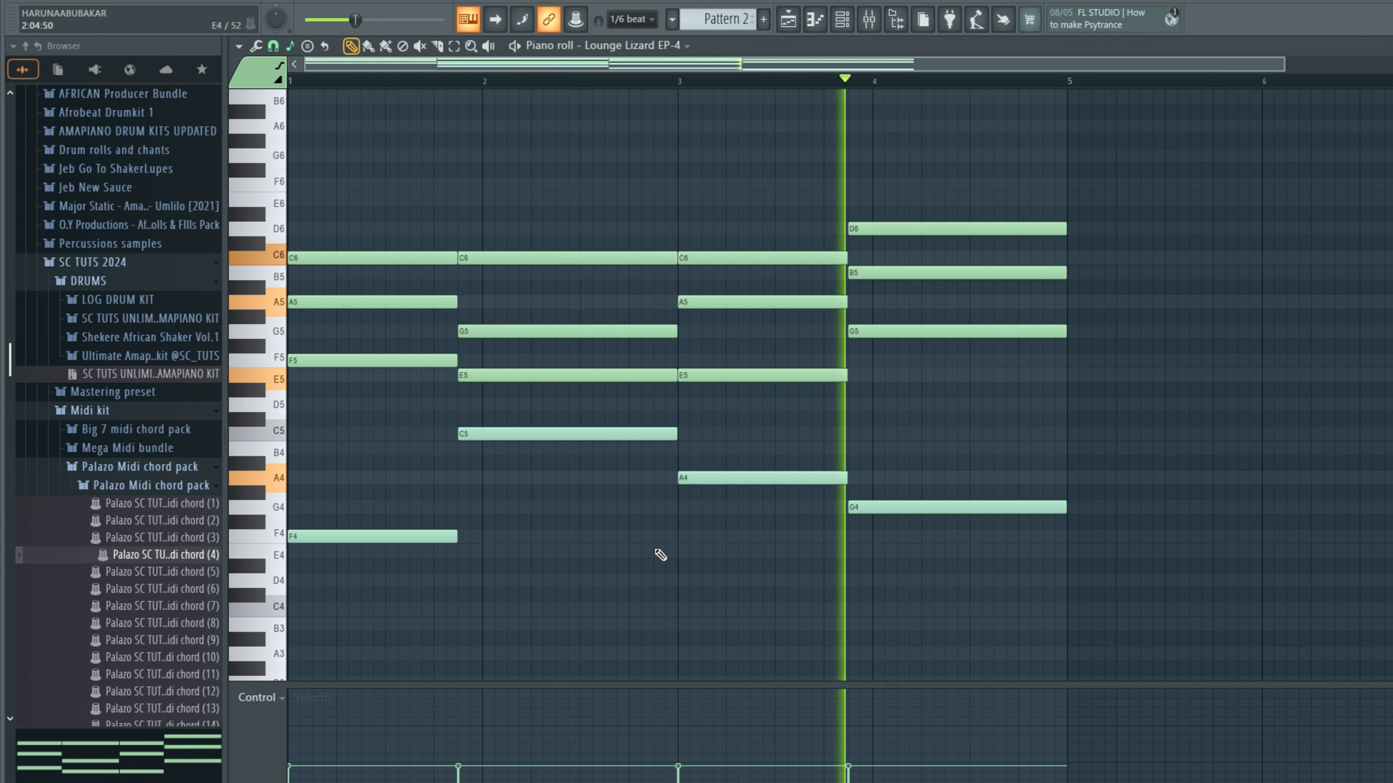
{"action": "key", "text": "space"}
Step: Adjust the Lounge Lizard EP-4 channel volume in the channel rack while the arrangement plays, and close the rack
{"action": "left_click", "coordinate": [844, 22]}
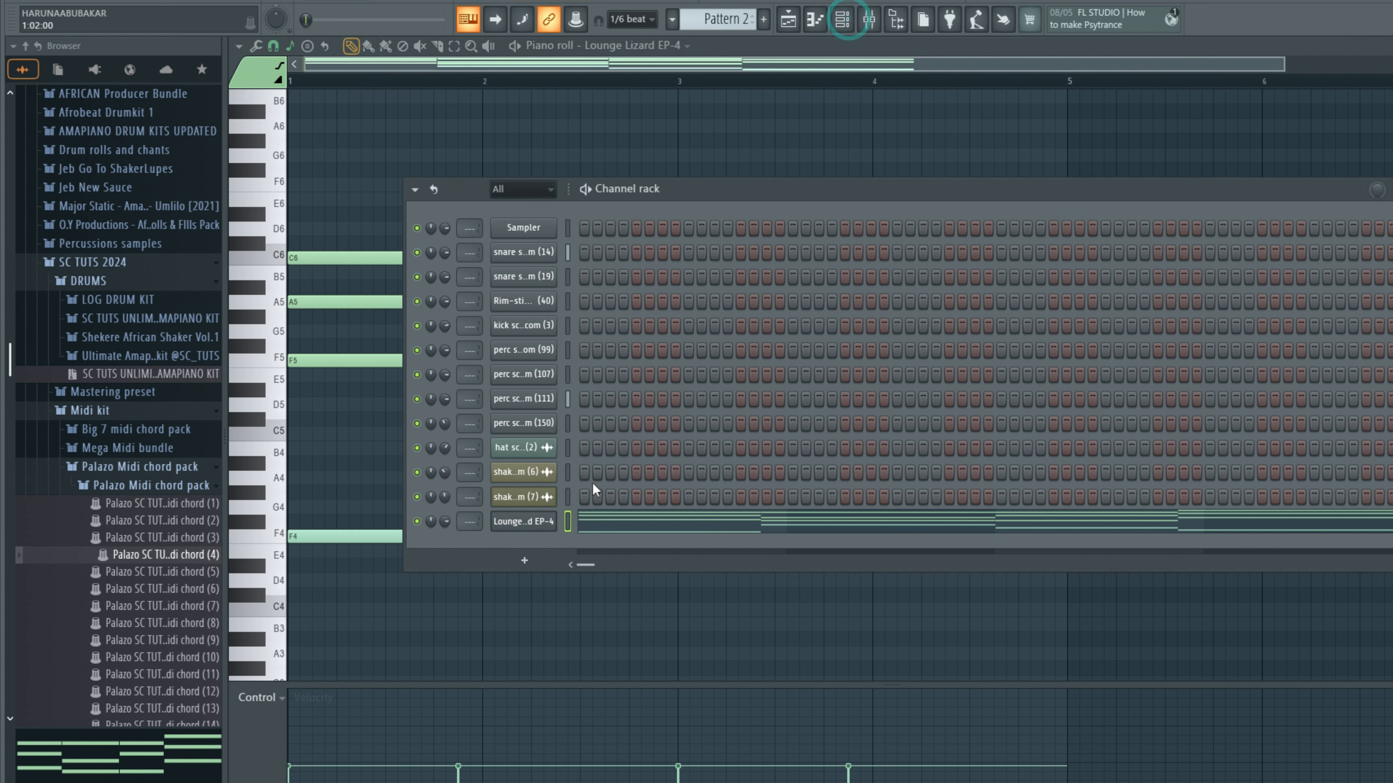
{"action": "key", "text": "space"}
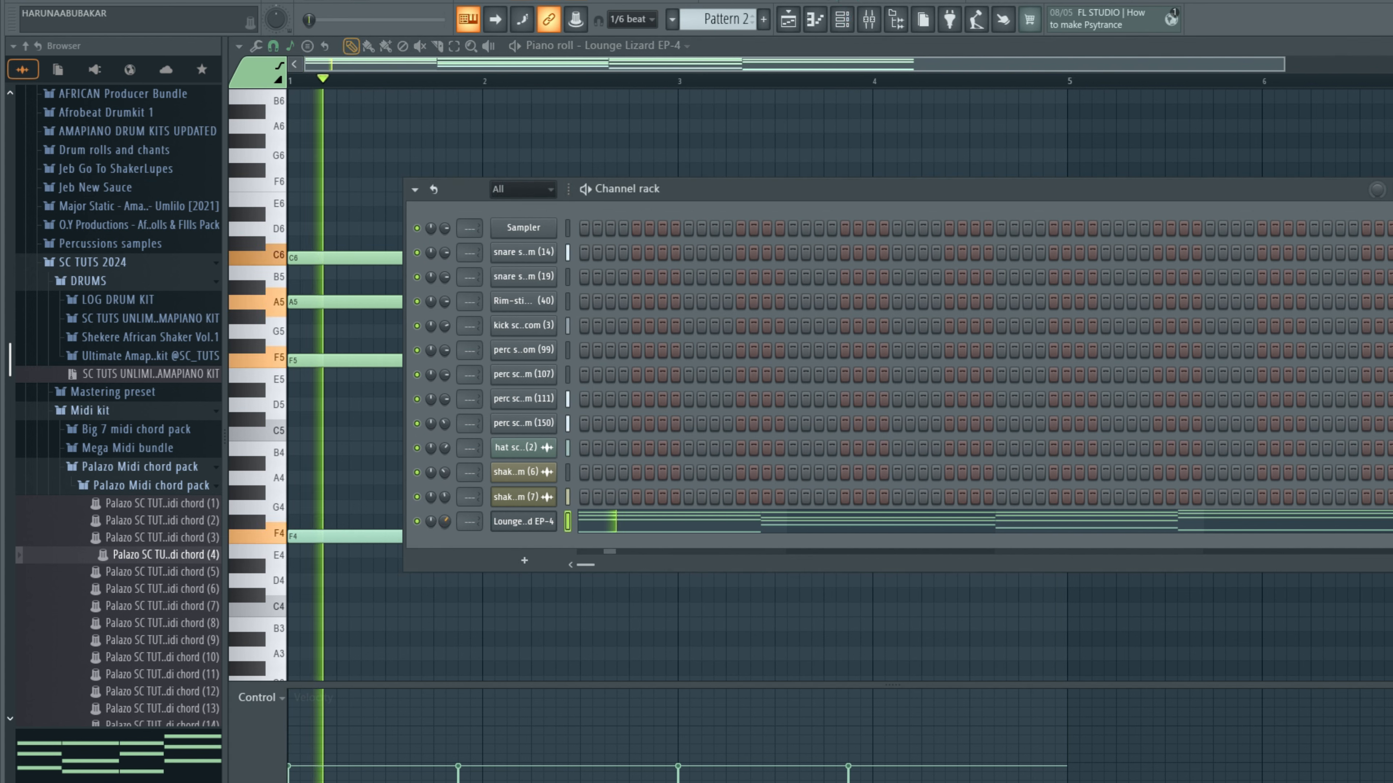
{"action": "left_click", "coordinate": [449, 518]}
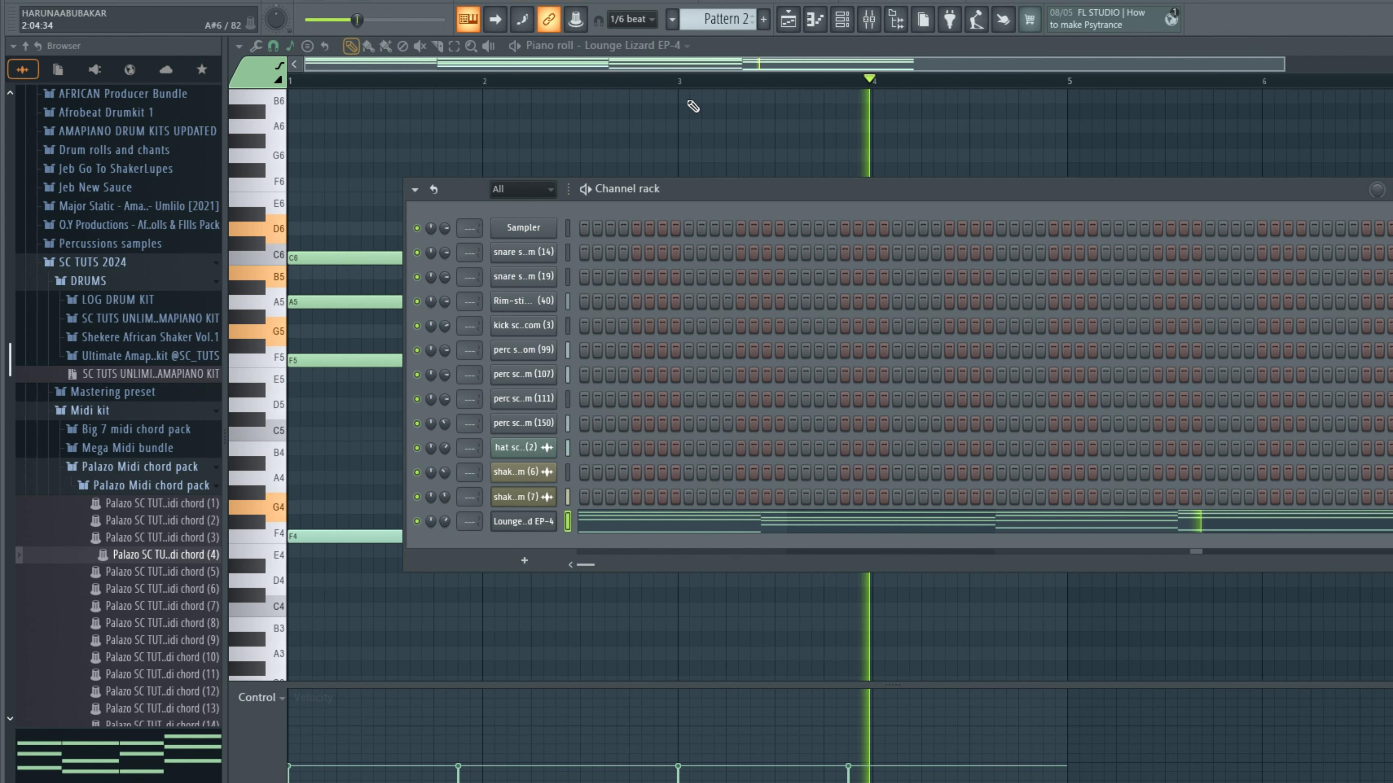
{"action": "right_click", "coordinate": [754, 127]}
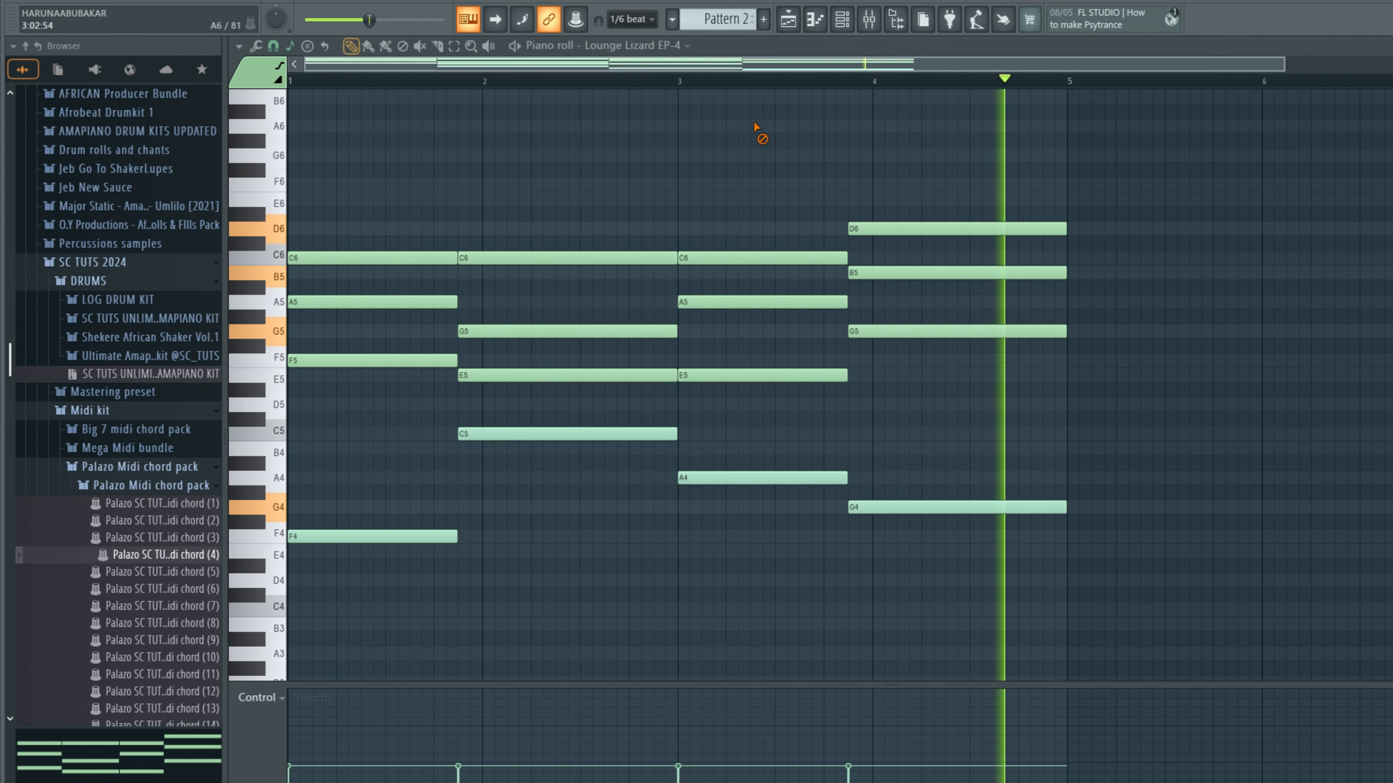
Step: Duplicate the Pattern 2 chord clip on Track 4 to fill bars 5 to 8 and play the arrangement
{"action": "left_click", "coordinate": [788, 19]}
{"action": "key", "text": "ctrl+b"}
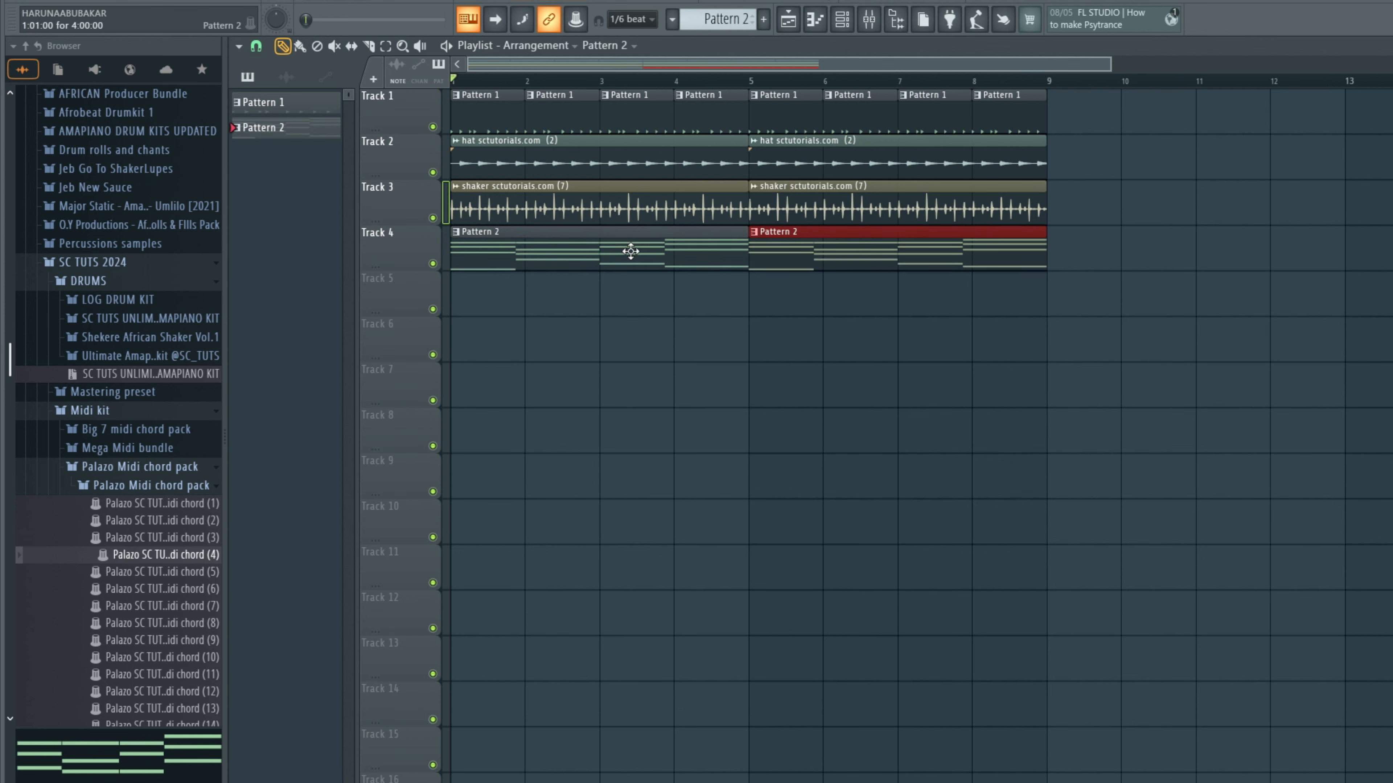
{"action": "key", "text": "space"}
{"action": "key", "text": "ctrl+s"}
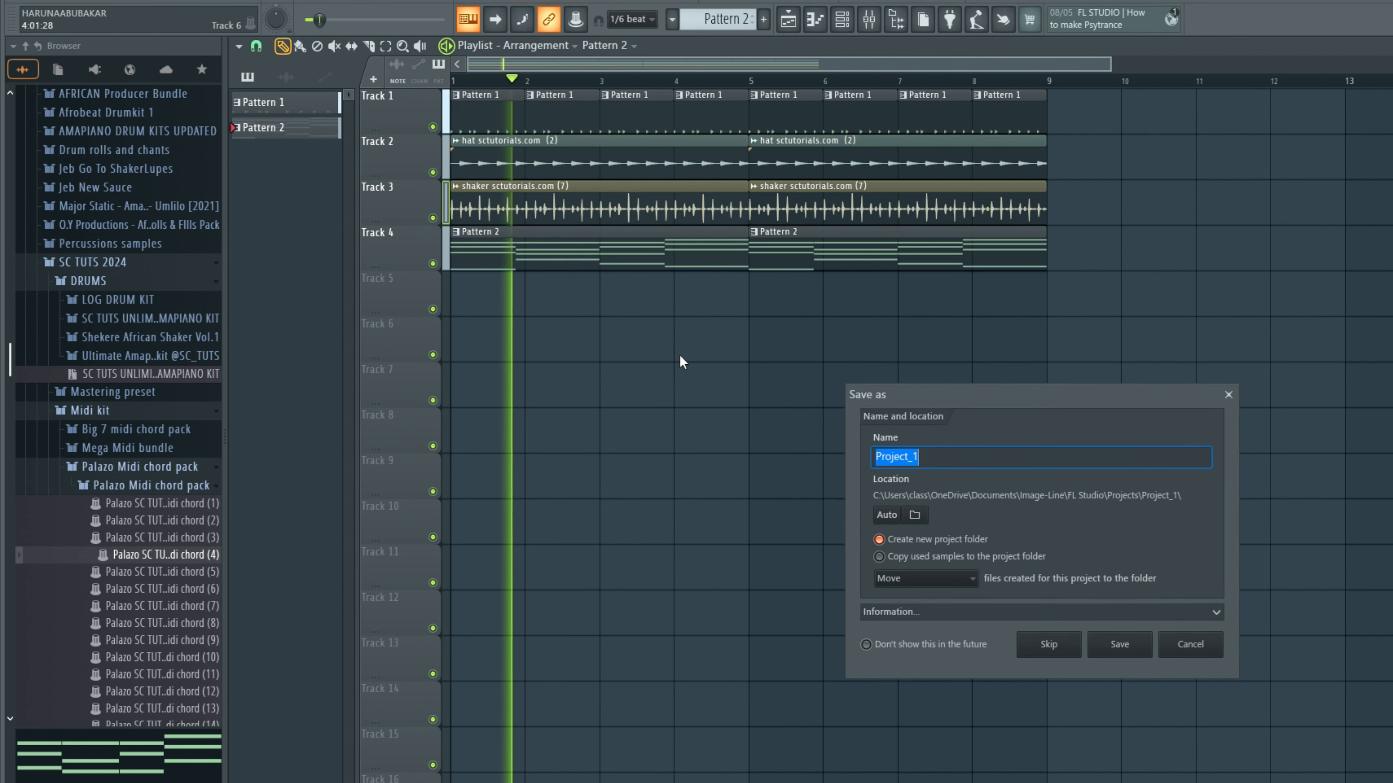
{"action": "left_click", "coordinate": [1226, 391]}
{"action": "key", "text": "space"}
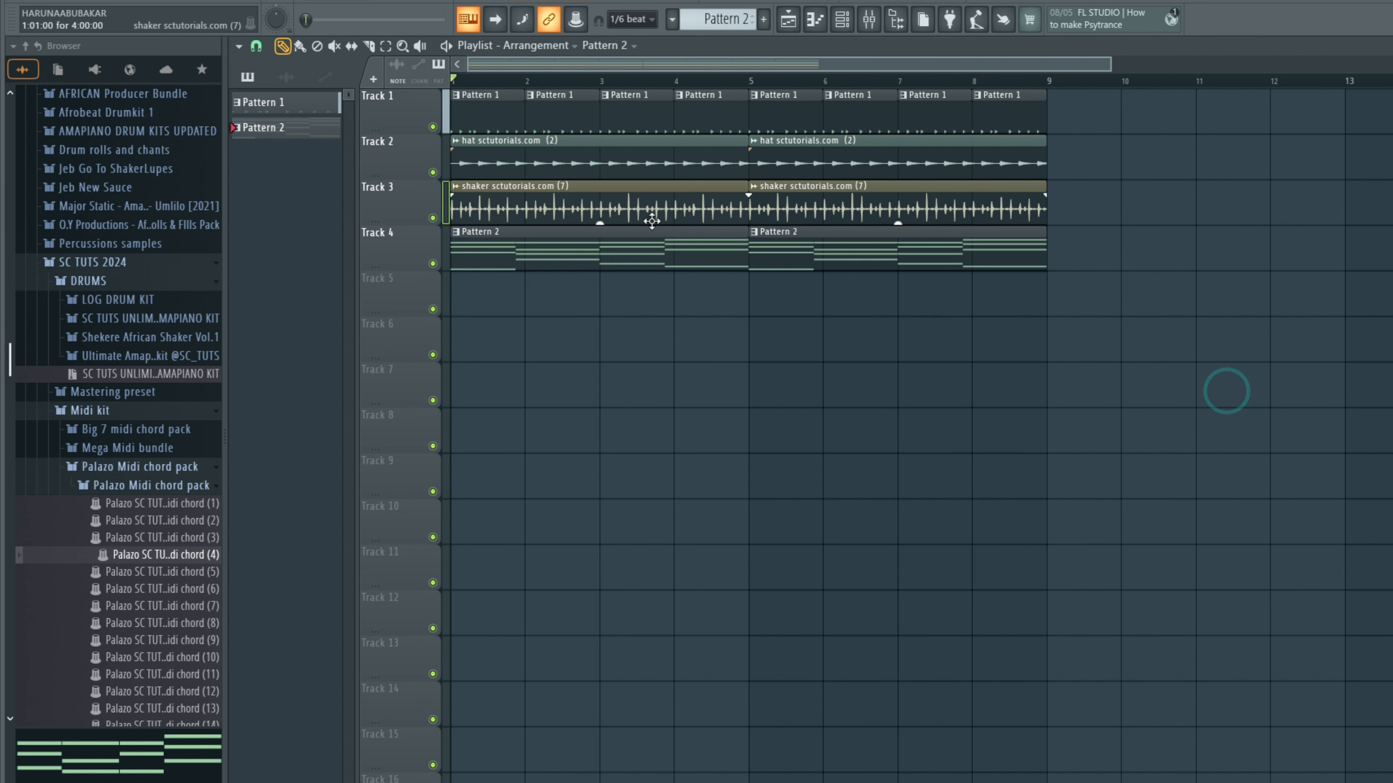
Step: Review the Pattern 2 chords, the Palazo MIDI chord list, and the Lounge Lizard EP-4 instrument settings
{"action": "double_click", "coordinate": [606, 252]}
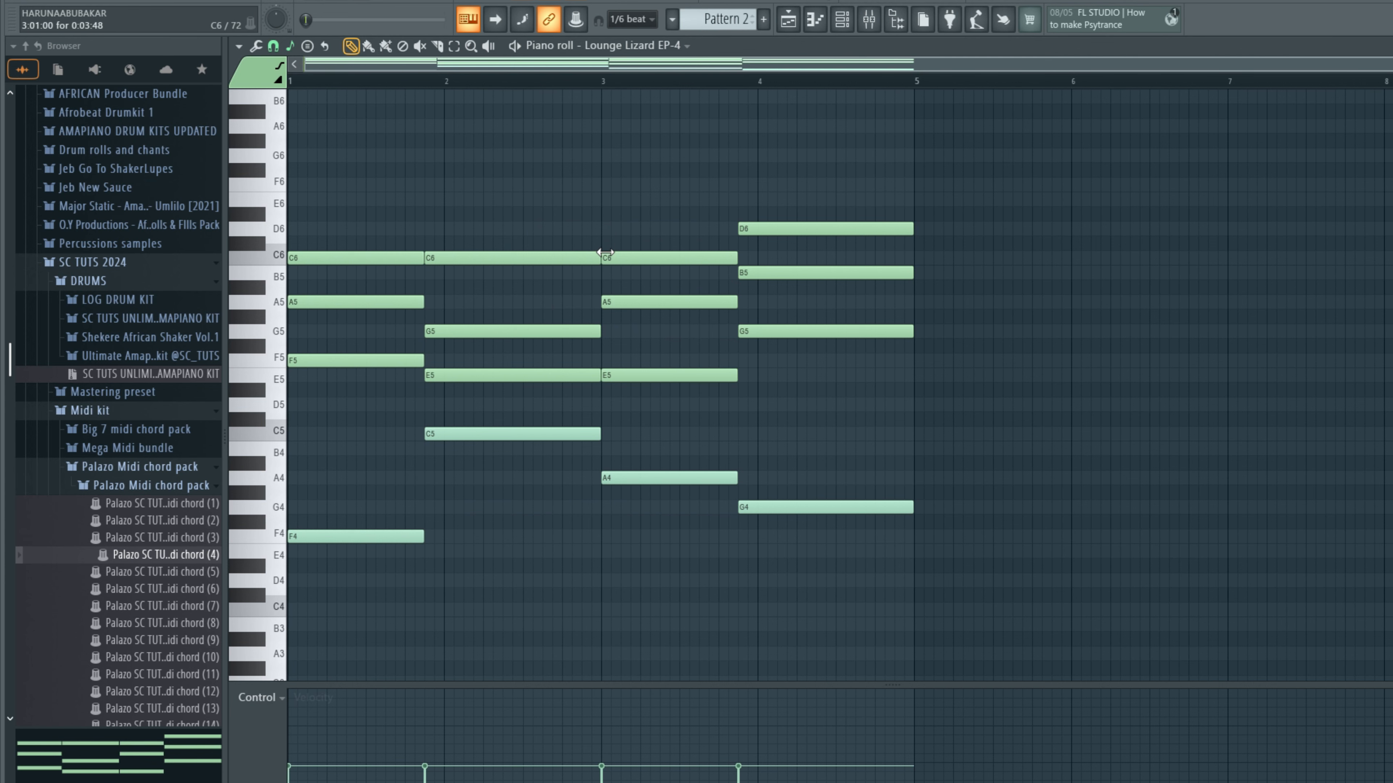
{"action": "scroll", "coordinate": [144, 560], "scroll_direction": "down", "scroll_amount": 5}
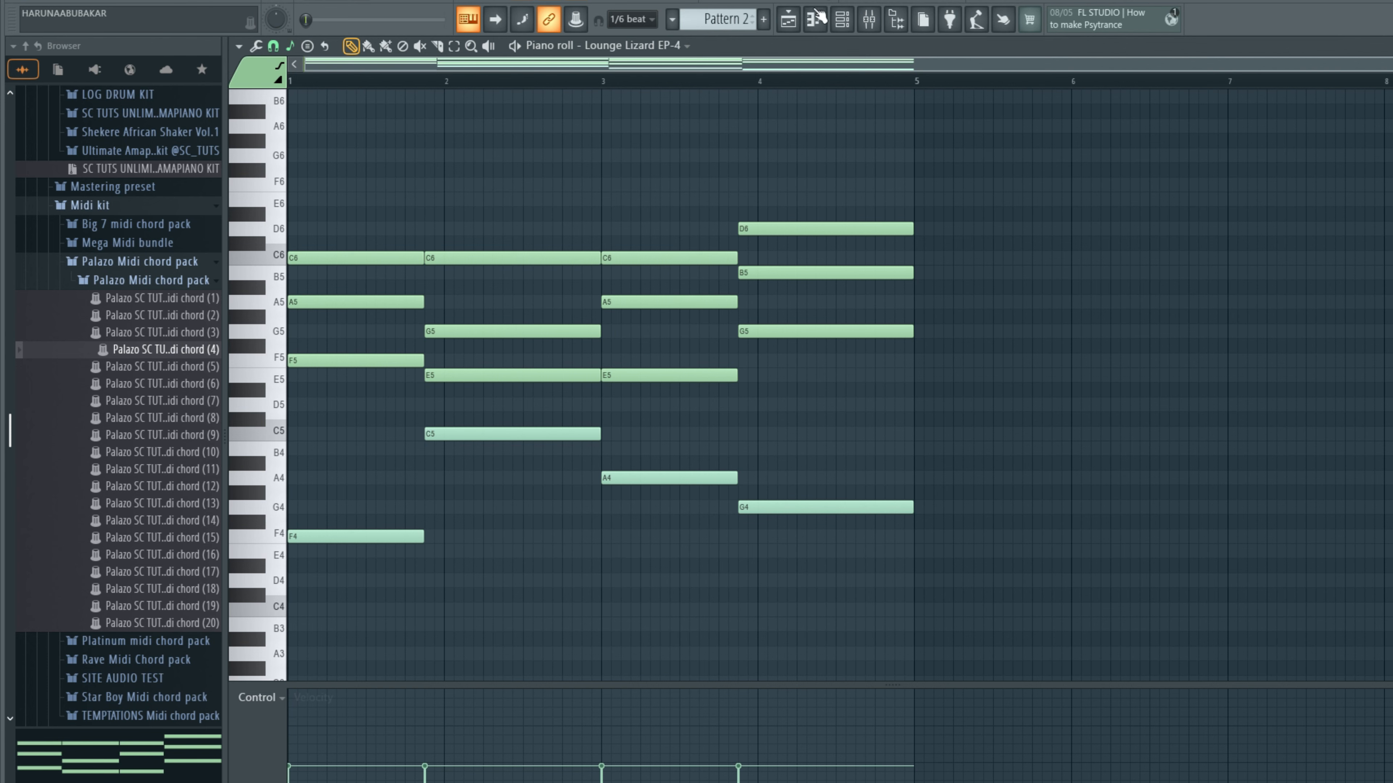
{"action": "left_click", "coordinate": [796, 19]}
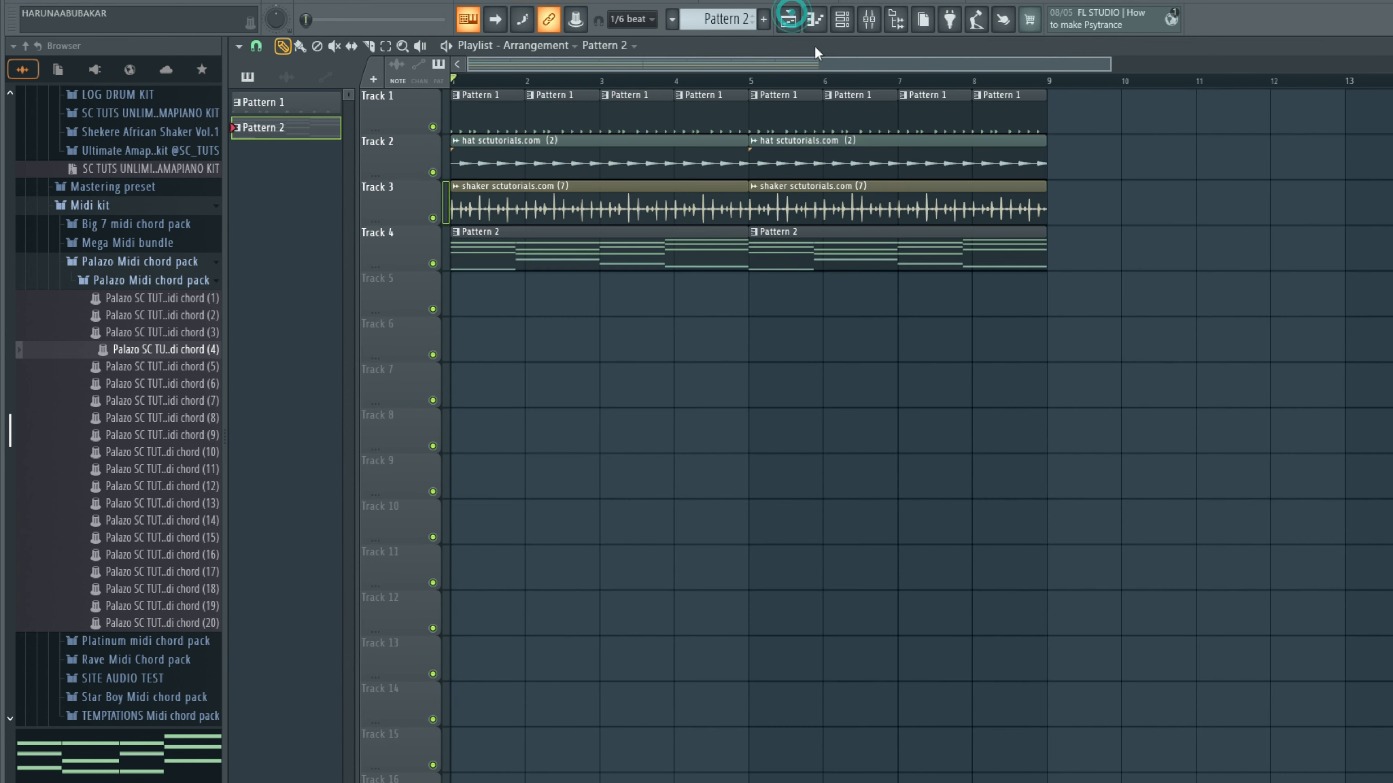
{"action": "left_click", "coordinate": [845, 24]}
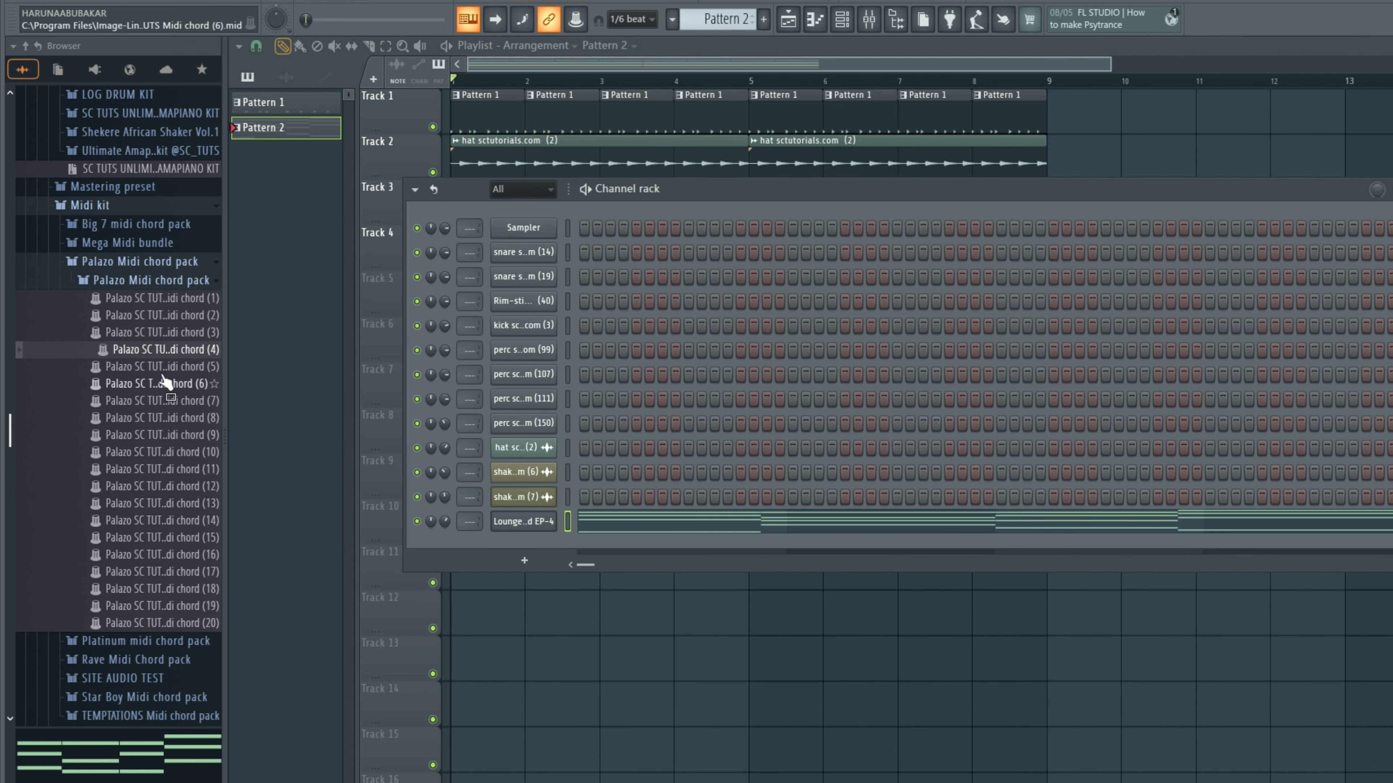
{"action": "left_click", "coordinate": [527, 521]}
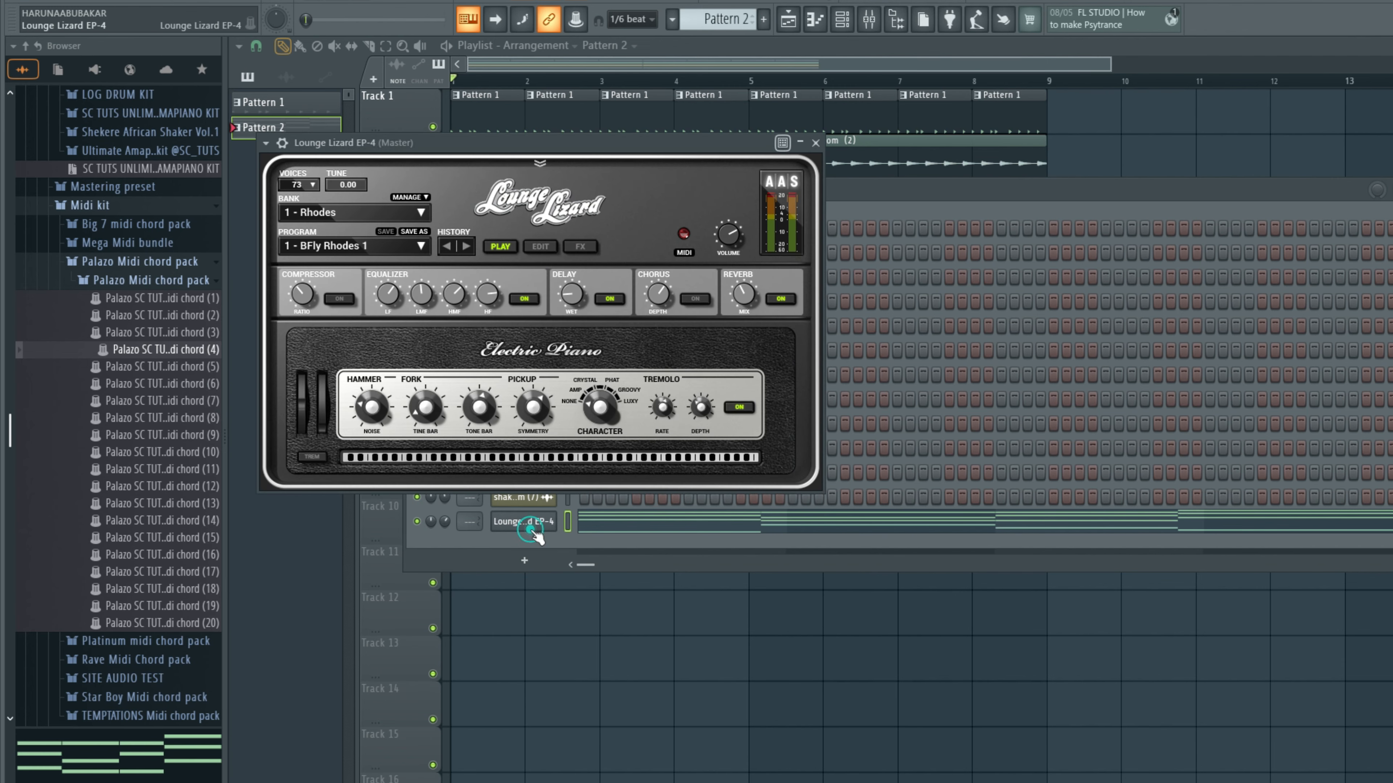
{"action": "left_click", "coordinate": [529, 524]}
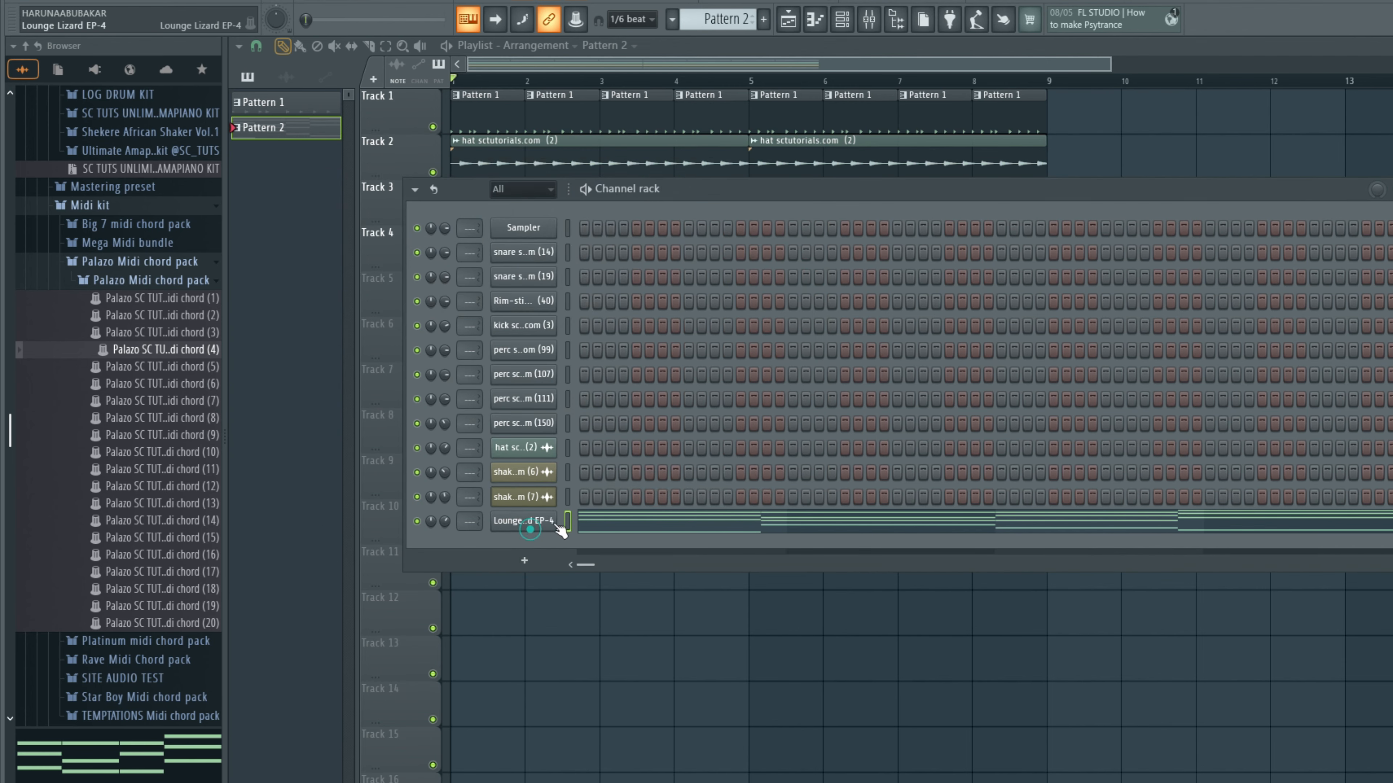
Step: Render Pattern 2 to audio and replace its chord clips on Track 4 with the rendered audio
{"action": "left_click", "coordinate": [582, 524]}
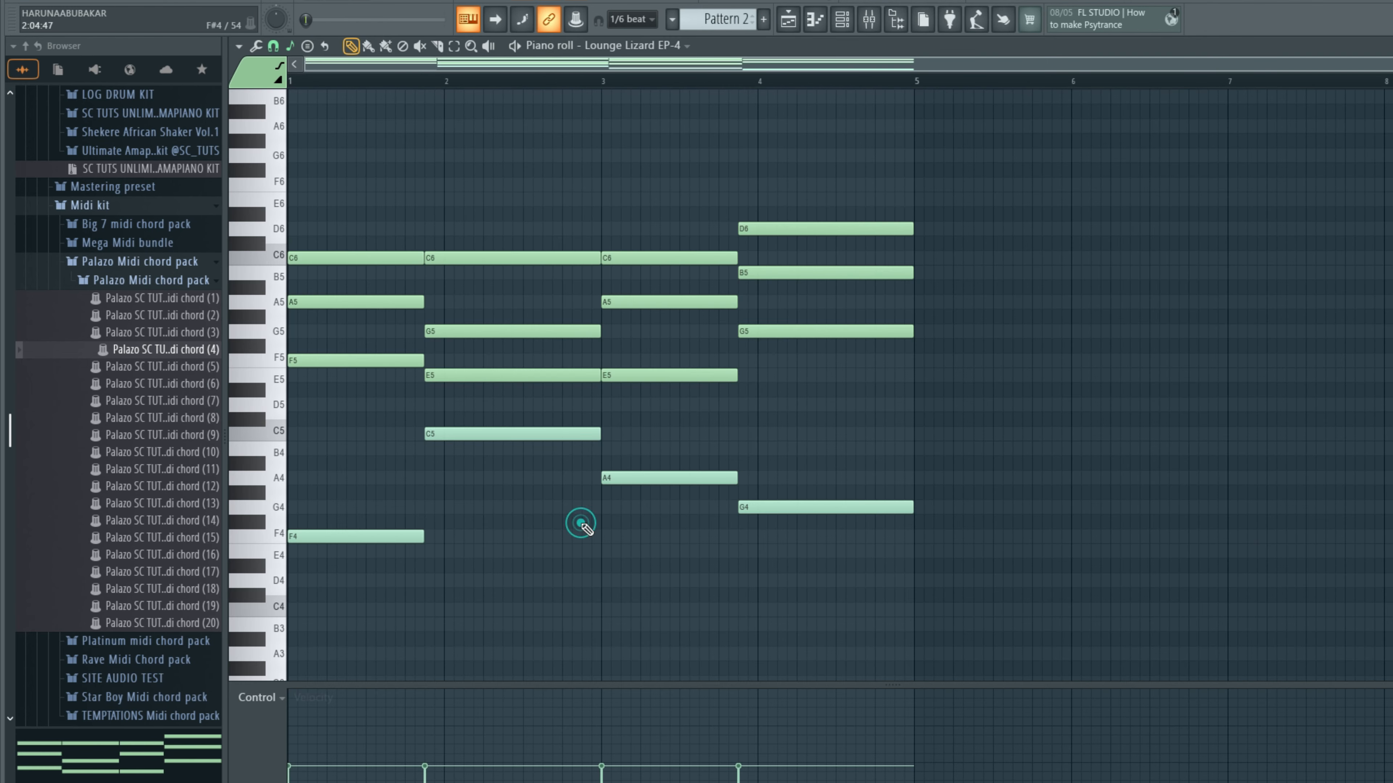
{"action": "left_click", "coordinate": [788, 22]}
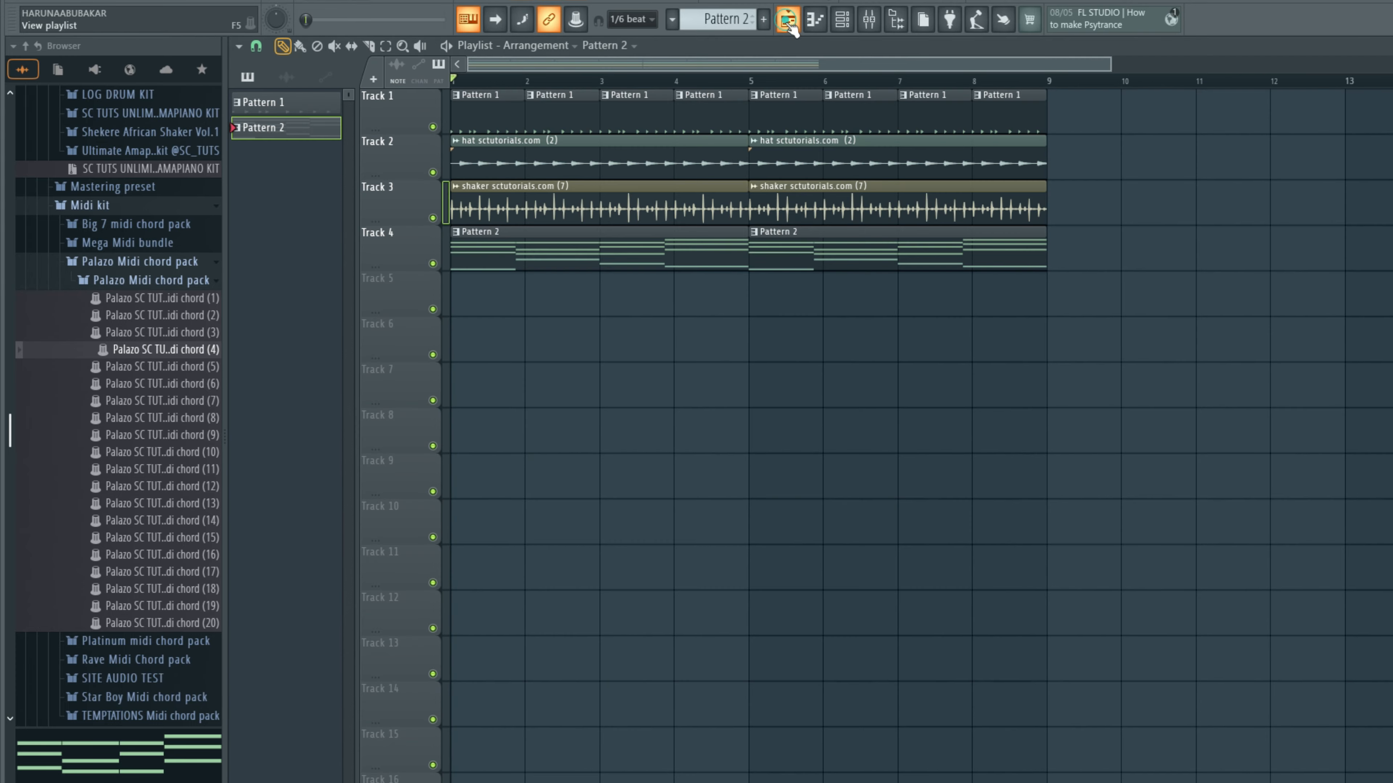
{"action": "left_click", "coordinate": [582, 258]}
{"action": "right_click", "coordinate": [285, 124]}
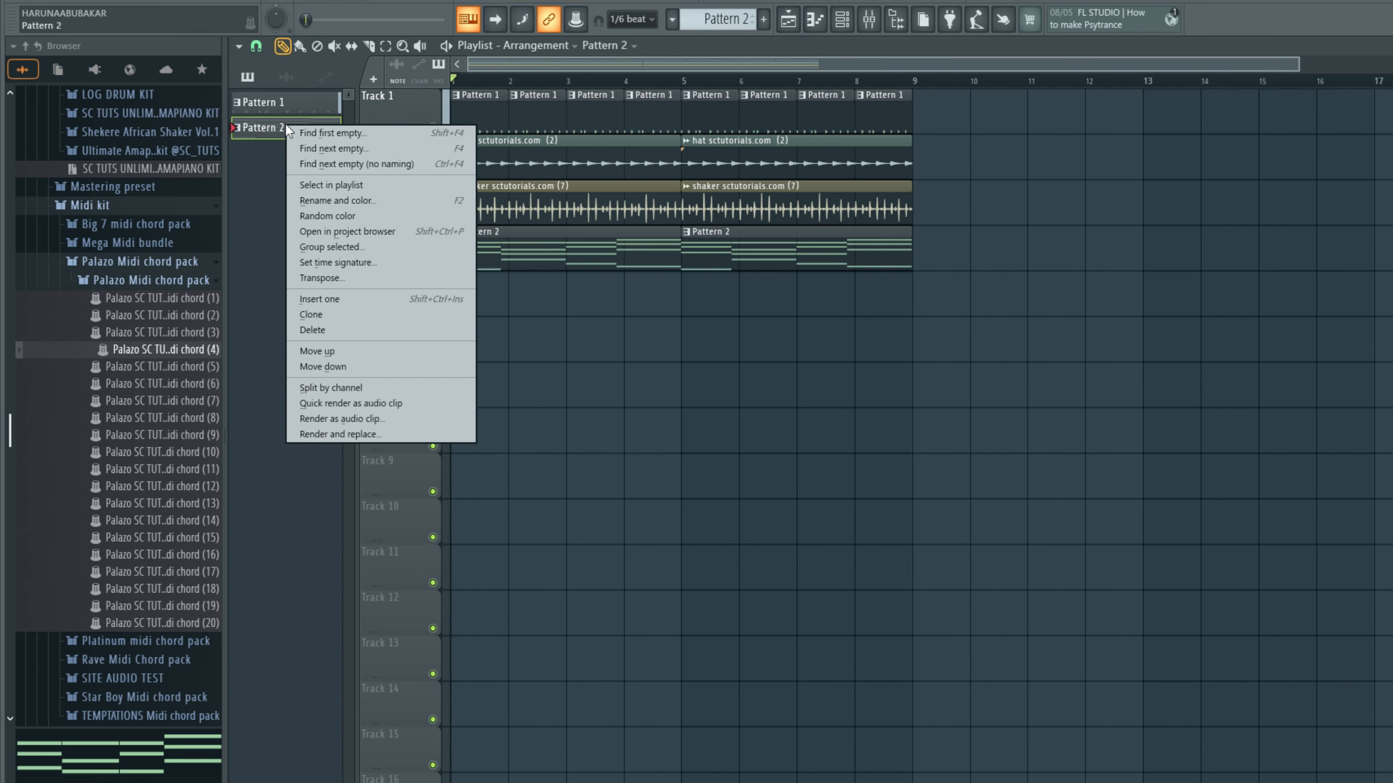
{"action": "left_click", "coordinate": [366, 437]}
{"action": "left_click", "coordinate": [1184, 761]}
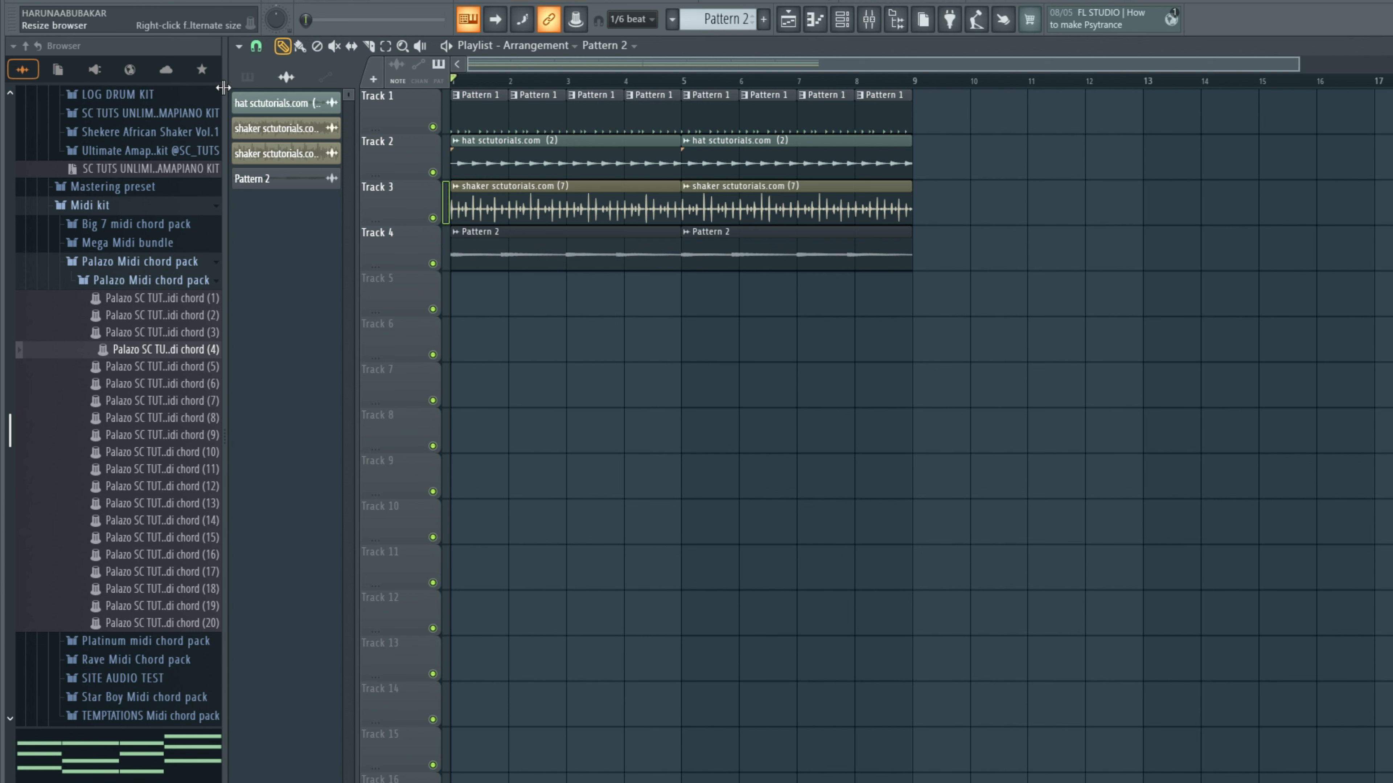
Step: Place the Pattern 2 MIDI clip at bar 1 of Track 5 and add a TRITON_Extreme instrument channel
{"action": "left_click", "coordinate": [265, 80]}
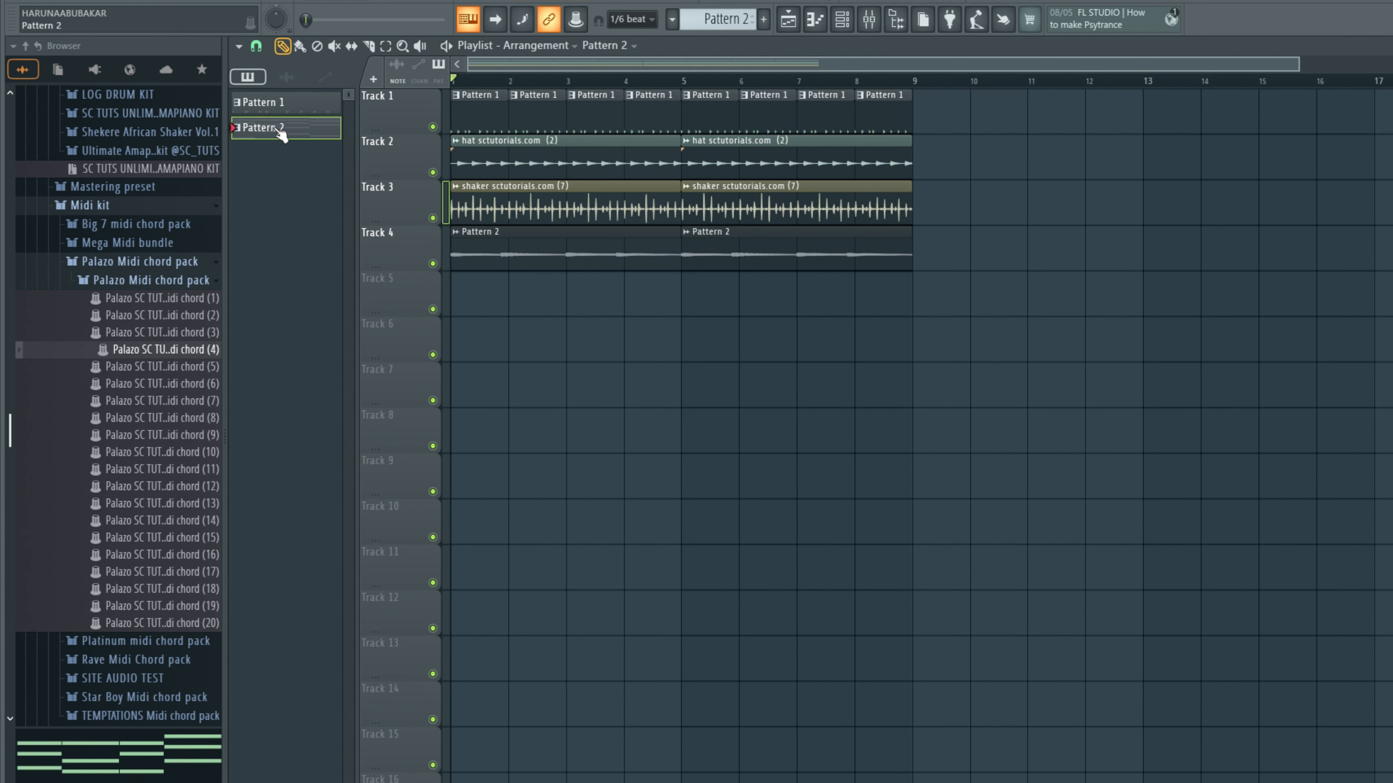
{"action": "left_click_drag", "start_coordinate": [282, 134], "coordinate": [515, 299]}
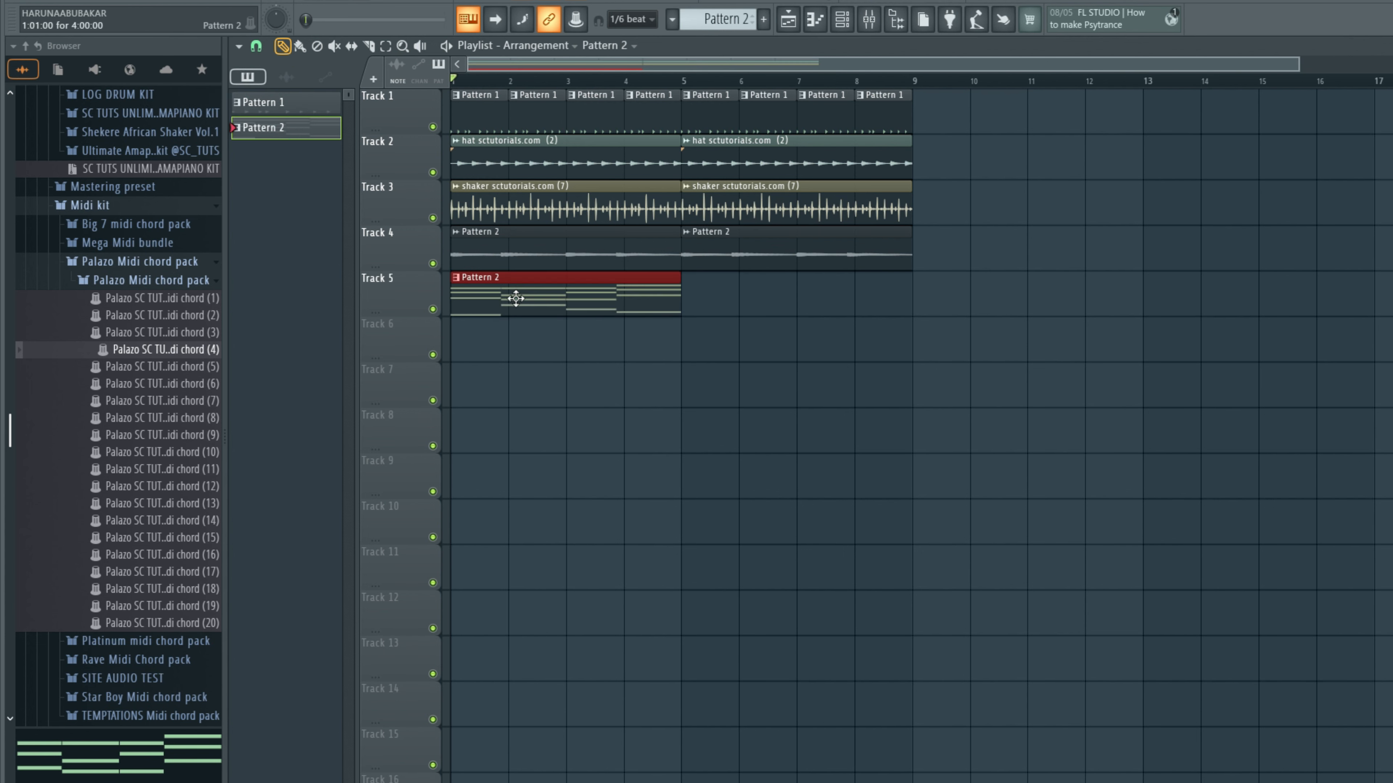
{"action": "left_click", "coordinate": [843, 22]}
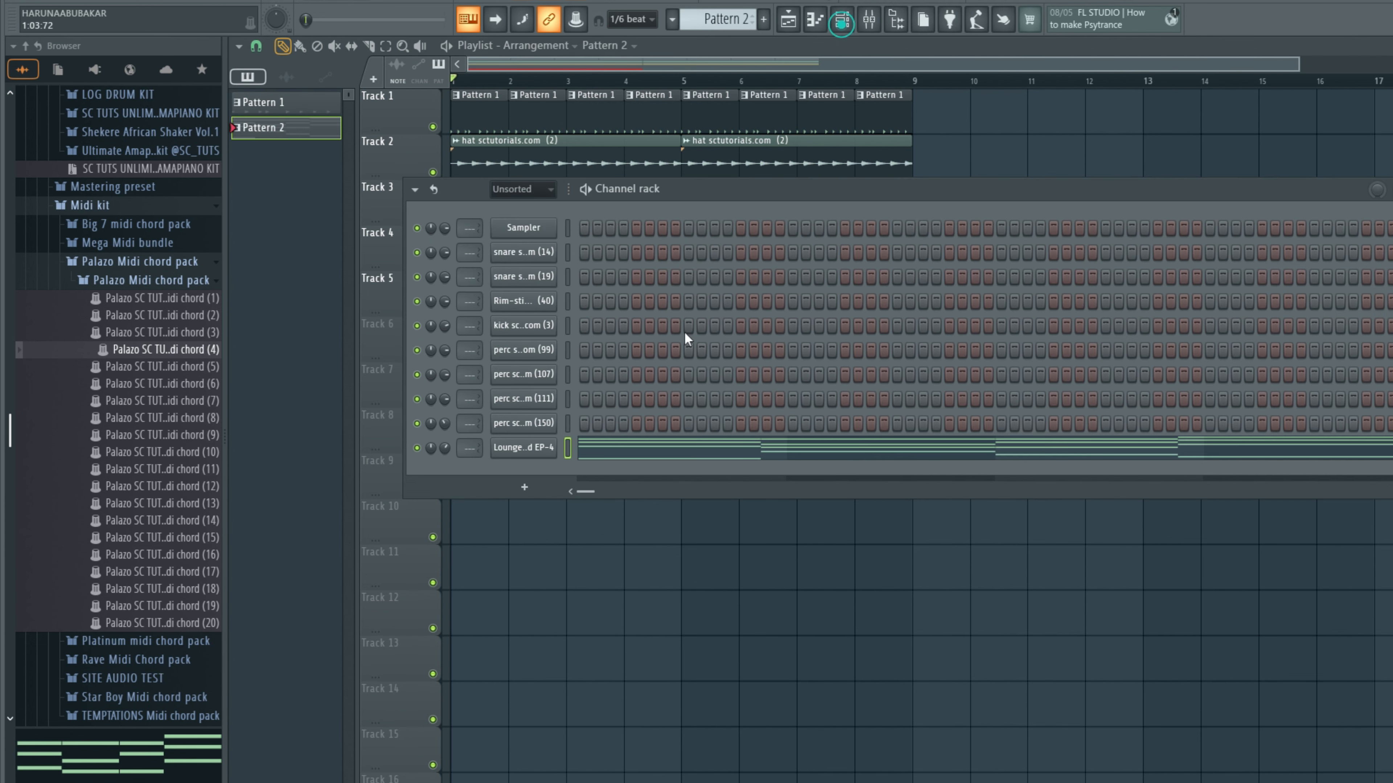
{"action": "left_click", "coordinate": [529, 487]}
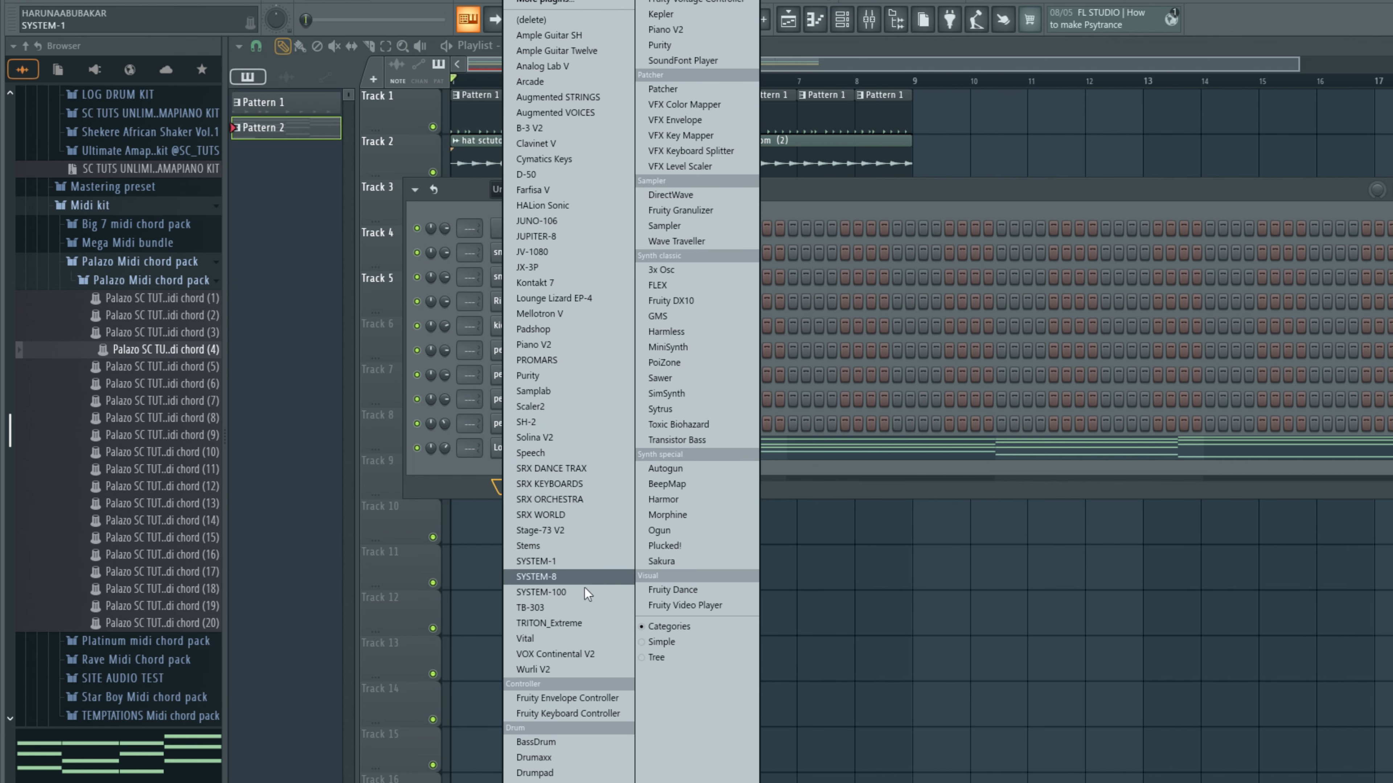
{"action": "left_click", "coordinate": [569, 623]}
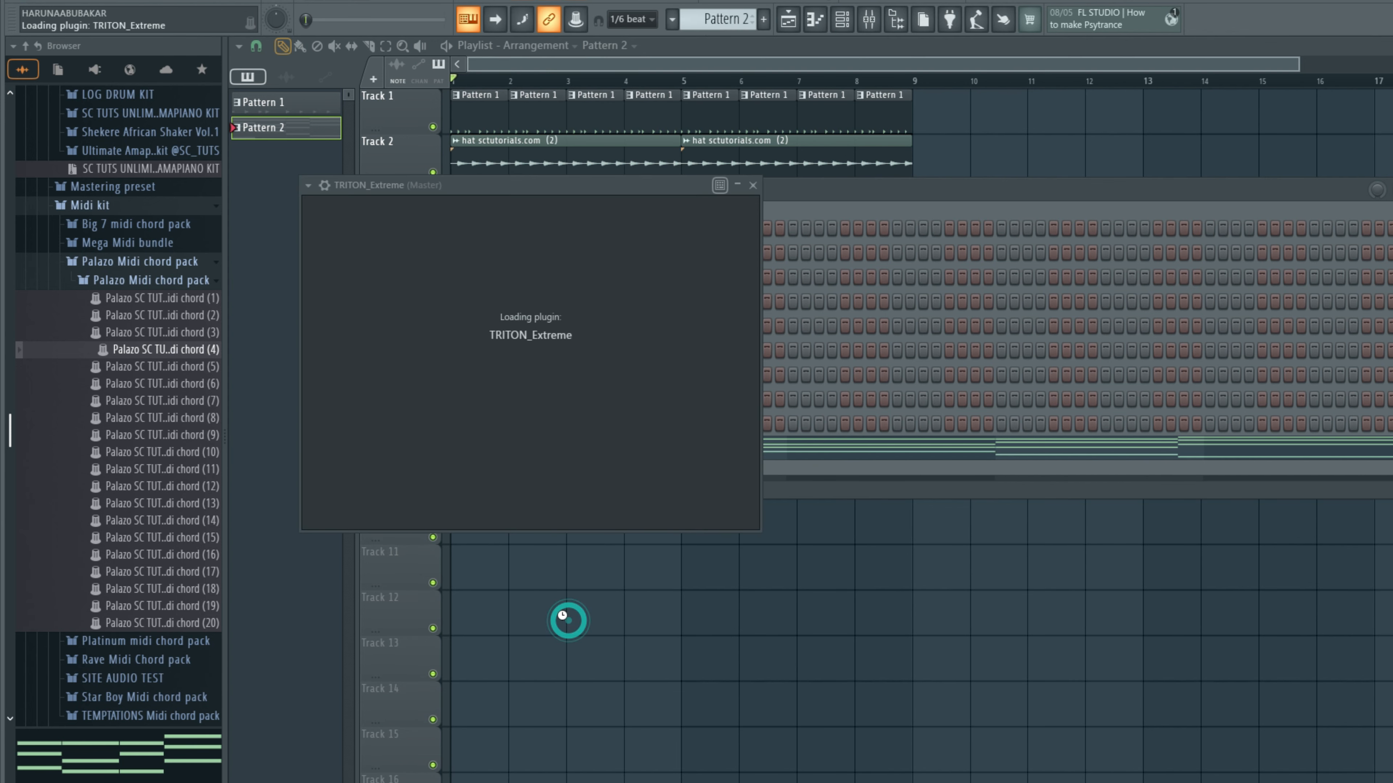
Step: Browse the Strings category of TRITON_Extreme and audition the 10 Violas ST, Xpressiv Celli and Rosin Violas presets
{"action": "left_click", "coordinate": [751, 368]}
{"action": "left_click", "coordinate": [637, 504]}
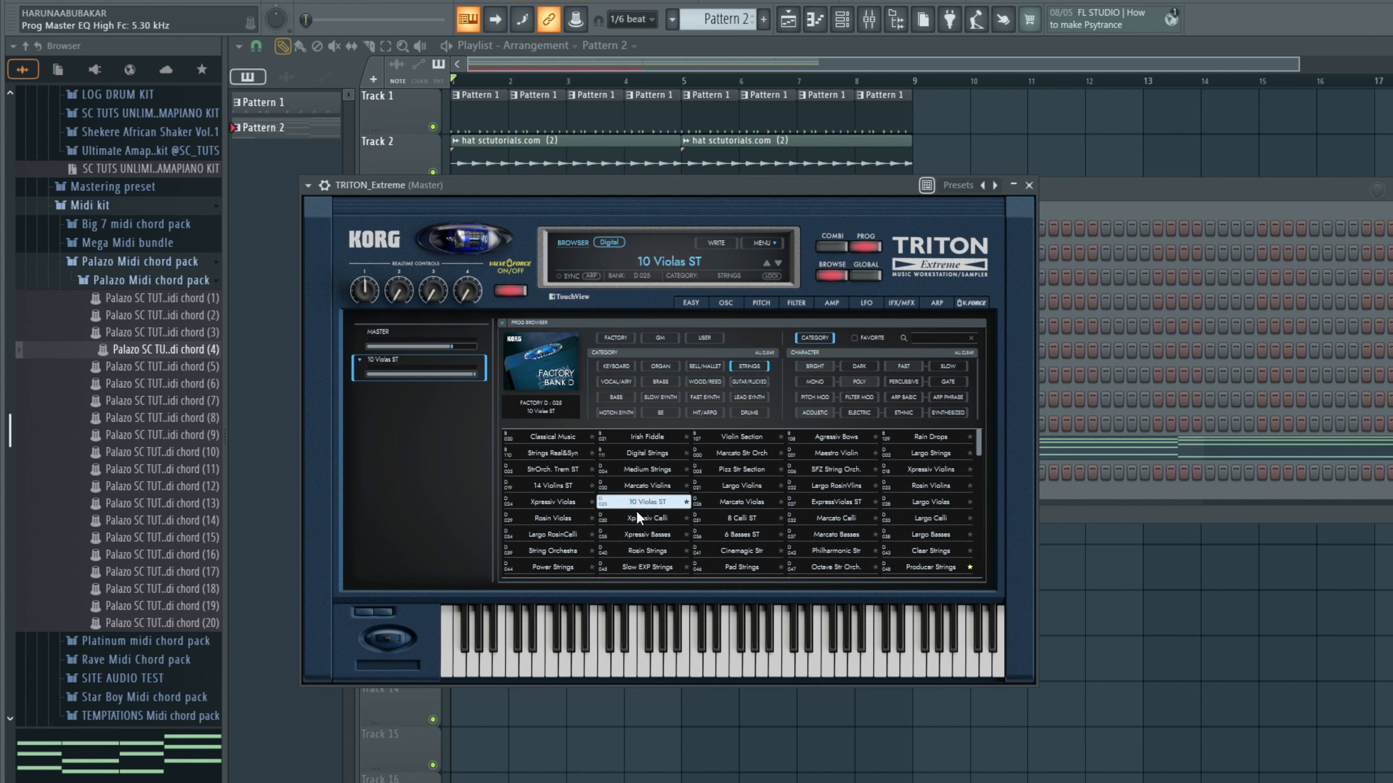
{"action": "left_click", "coordinate": [741, 670]}
{"action": "left_click", "coordinate": [647, 516]}
{"action": "left_click", "coordinate": [750, 657]}
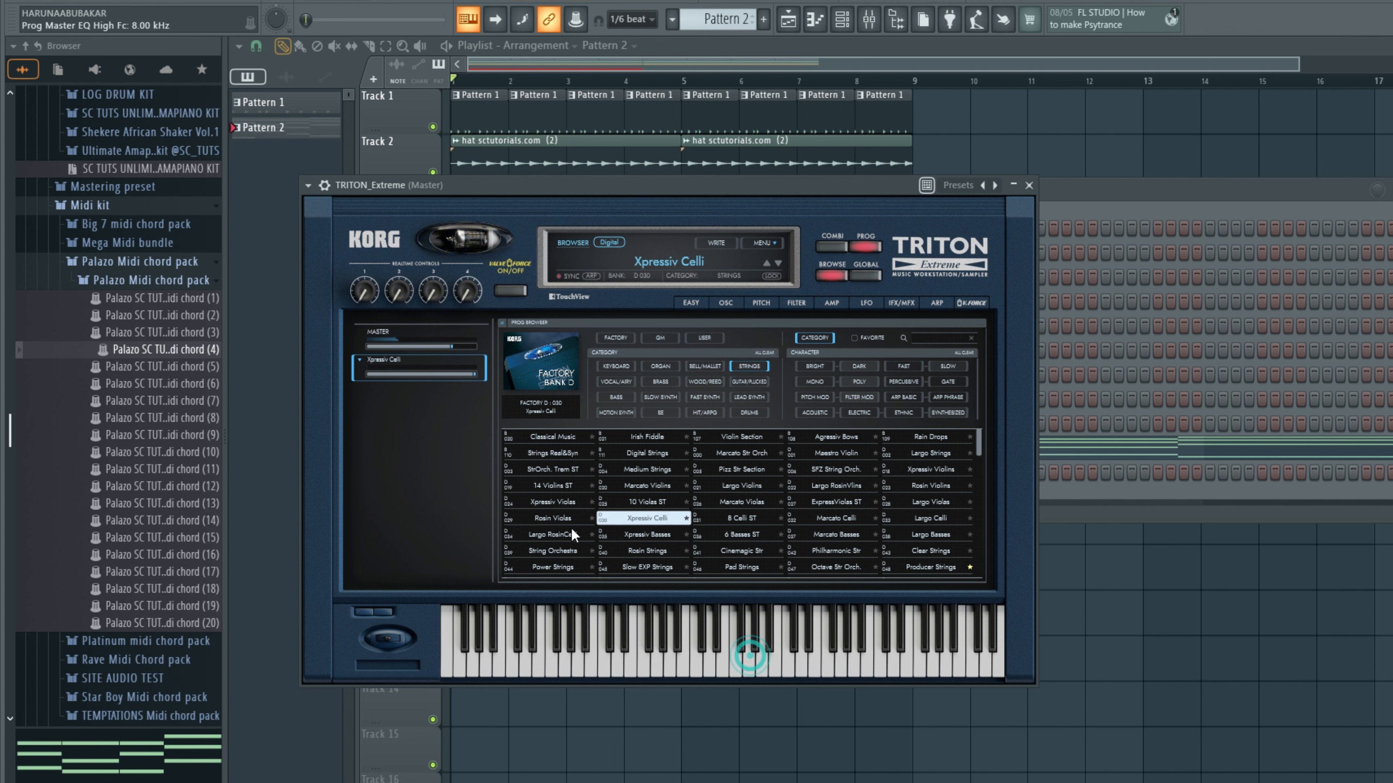
{"action": "left_click", "coordinate": [563, 519]}
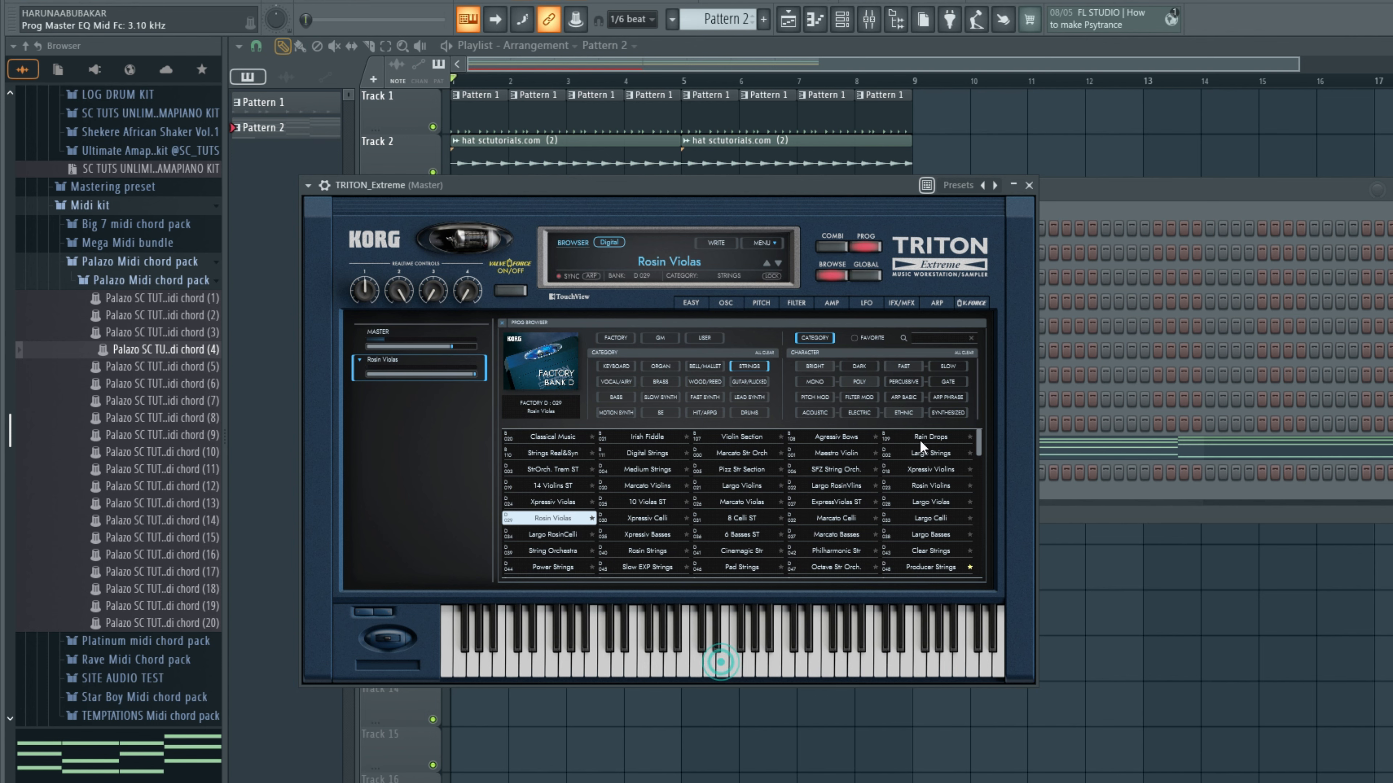
{"action": "left_click", "coordinate": [722, 663]}
Step: Copy the Lounge Lizard EP-4 chord notes into the TRITON_Extreme channel and mute the Lounge Lizard EP-4 channel
{"action": "left_click", "coordinate": [1098, 182]}
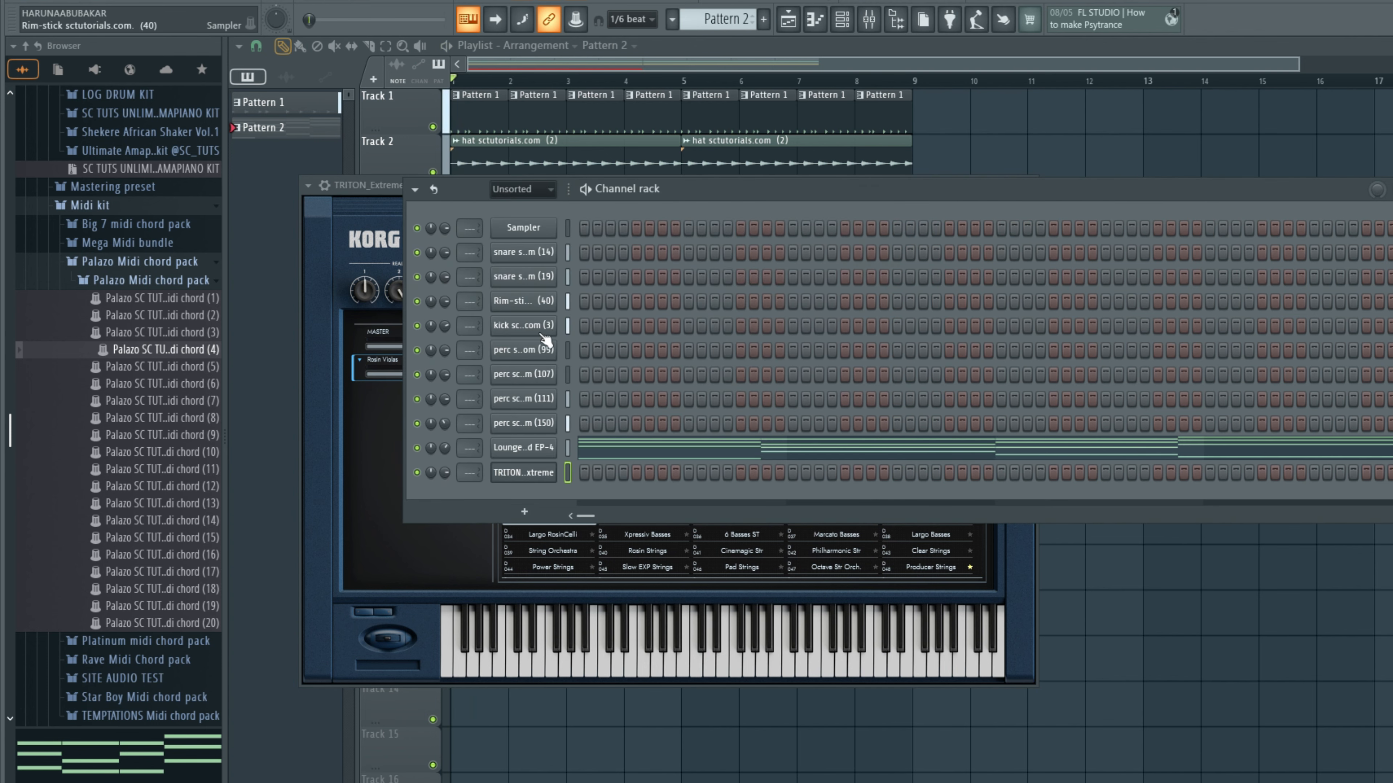
{"action": "right_click", "coordinate": [534, 466]}
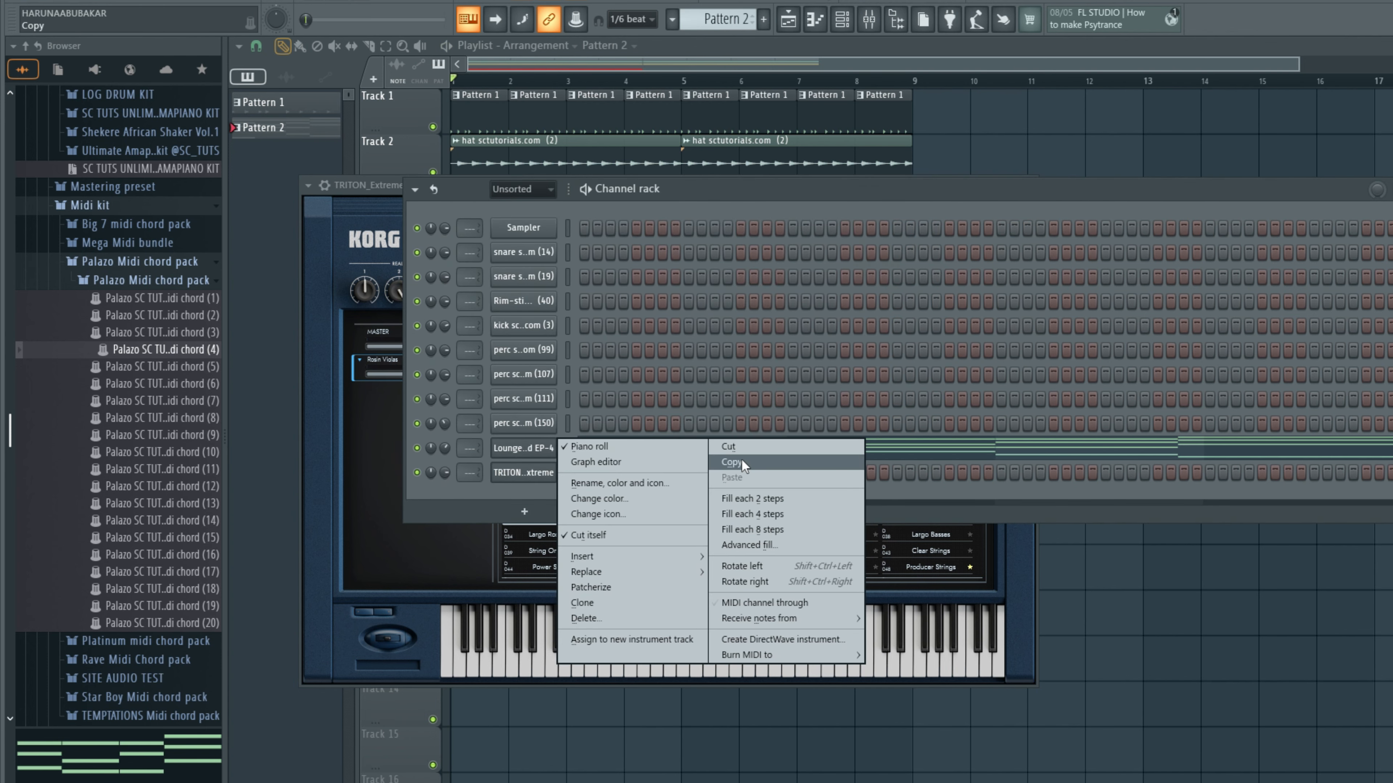
{"action": "left_click", "coordinate": [740, 459]}
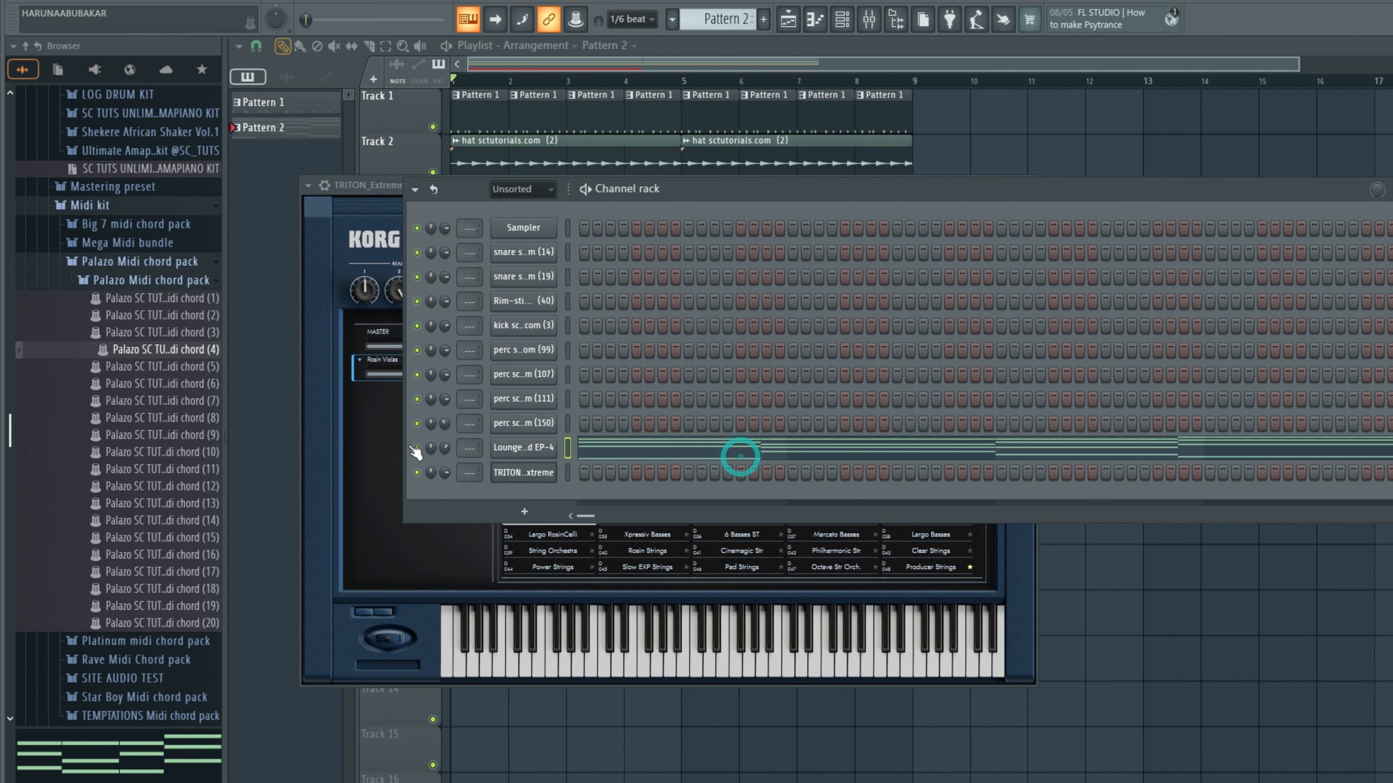
{"action": "right_click", "coordinate": [536, 468]}
{"action": "left_click", "coordinate": [756, 497]}
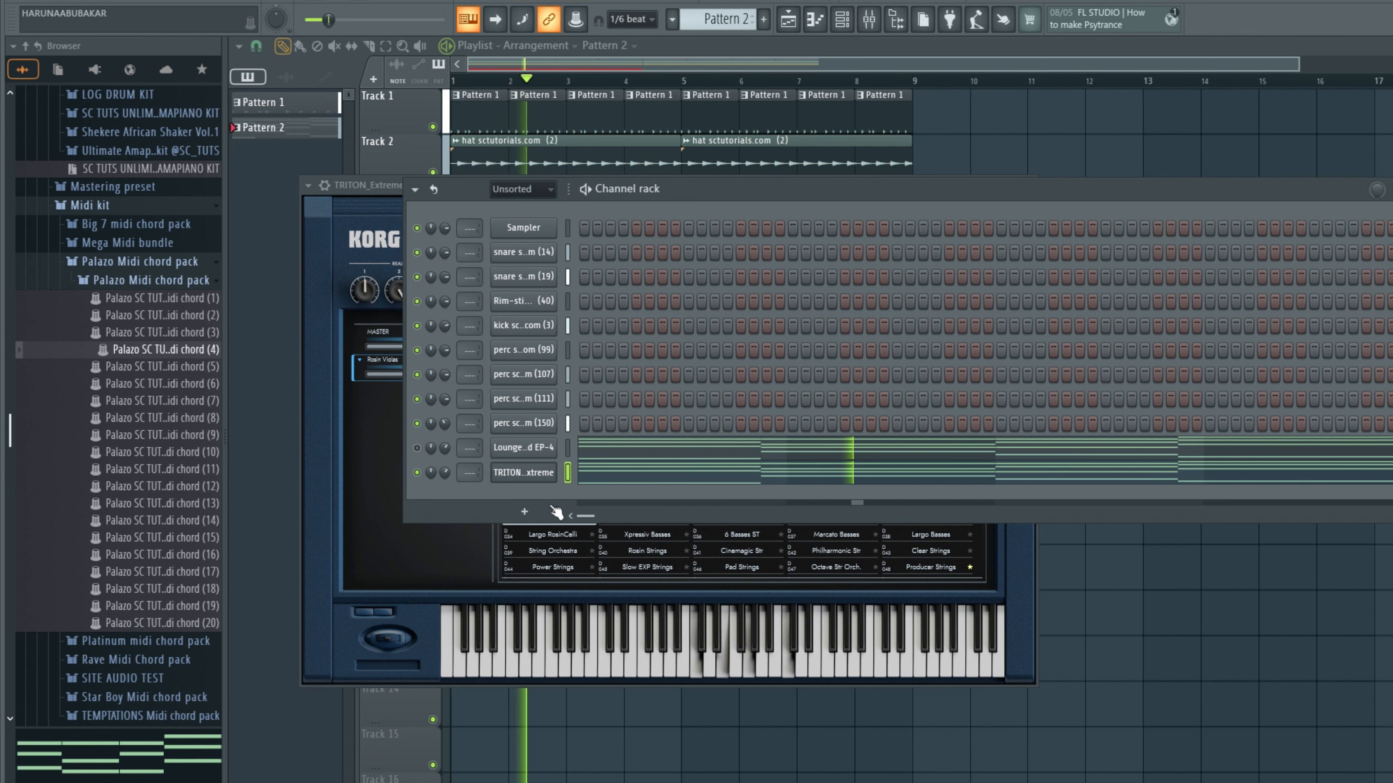
Step: Audition the Rosin Strings and Cinemagic Str presets in TRITON_Extreme against the playing arrangement
{"action": "left_click", "coordinate": [428, 549]}
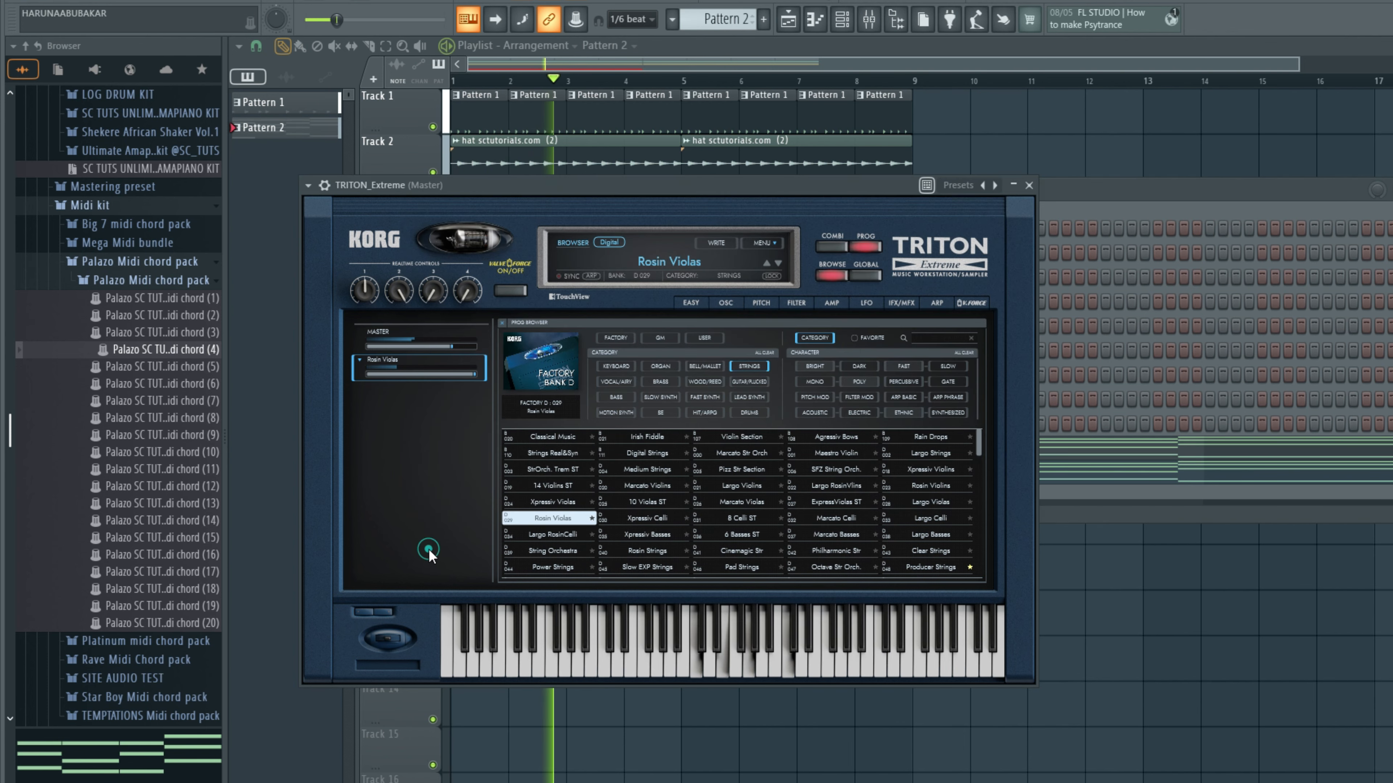
{"action": "left_click", "coordinate": [659, 548]}
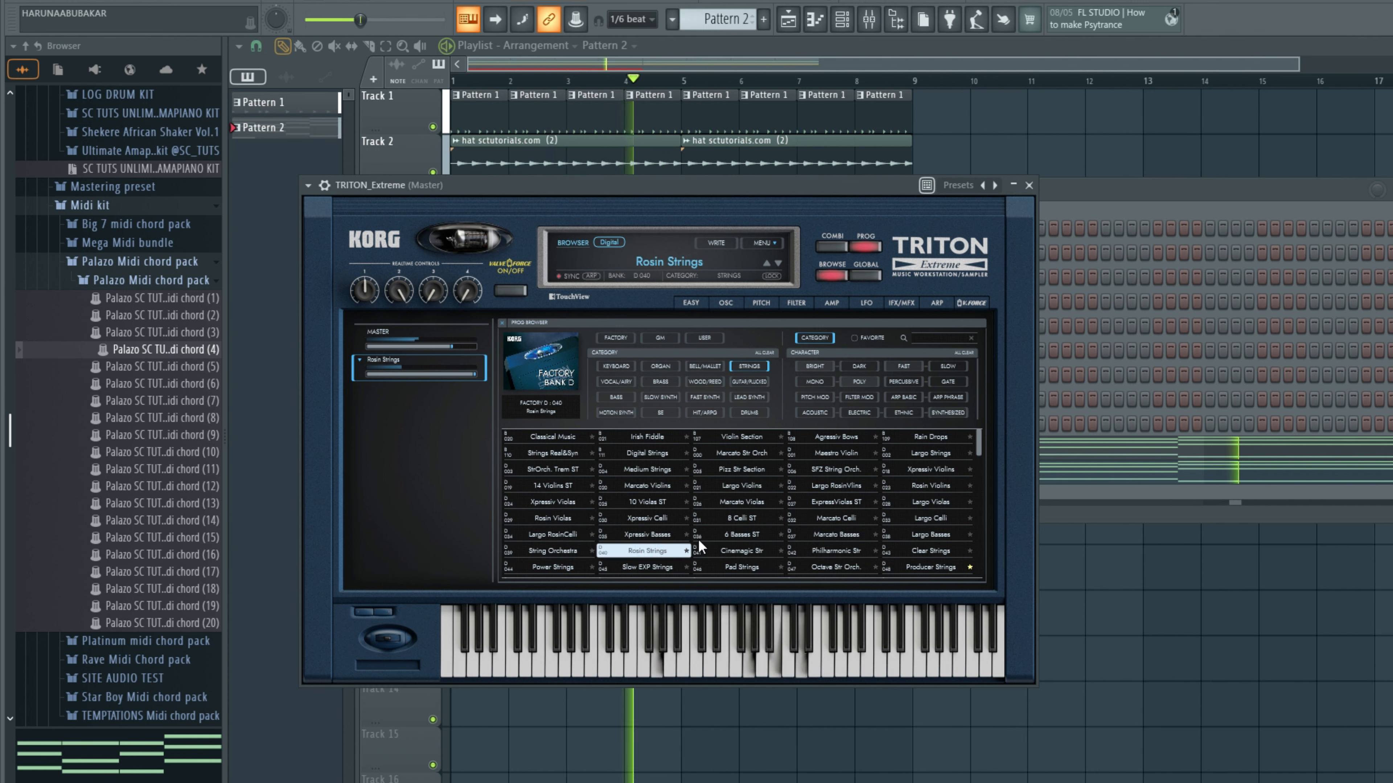
{"action": "left_click", "coordinate": [734, 548]}
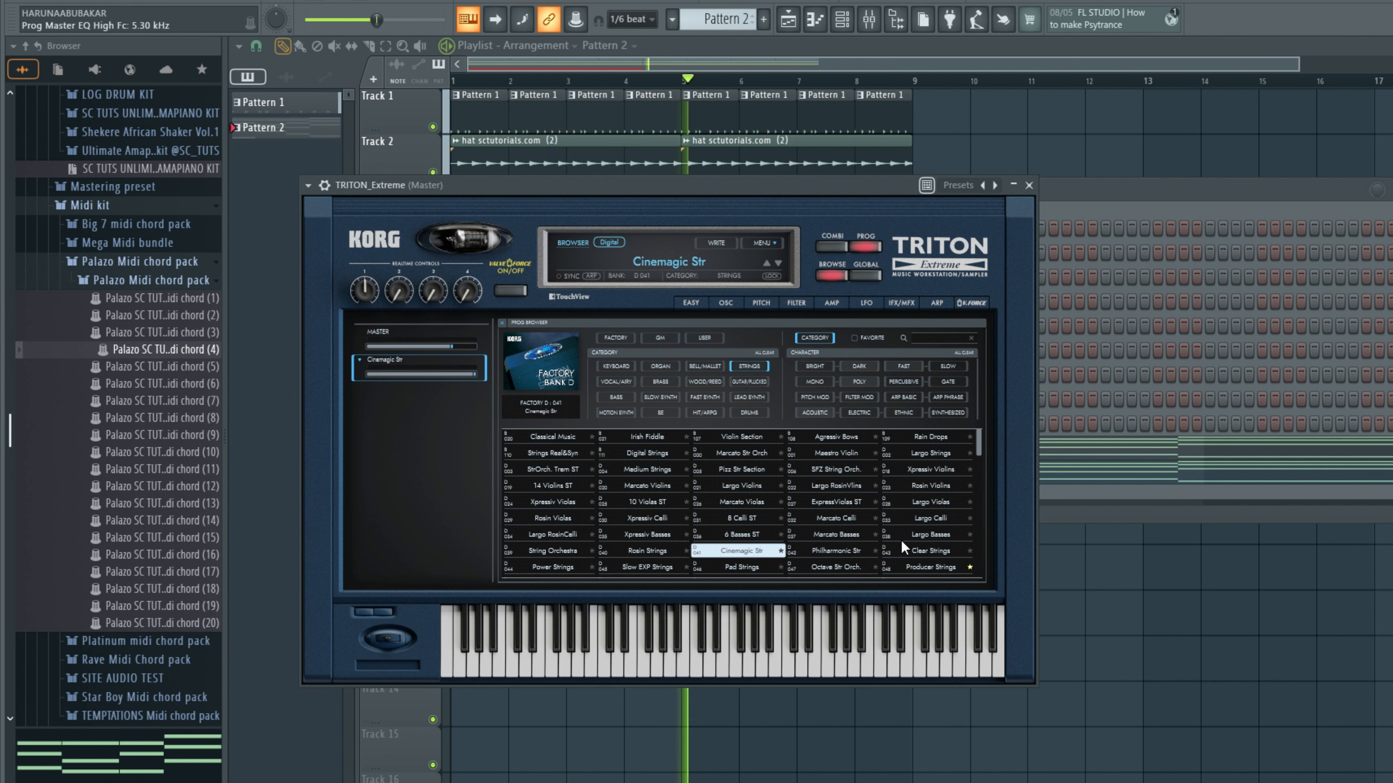
{"action": "left_click", "coordinate": [721, 182]}
{"action": "key", "text": "space"}
{"action": "key", "text": "space"}
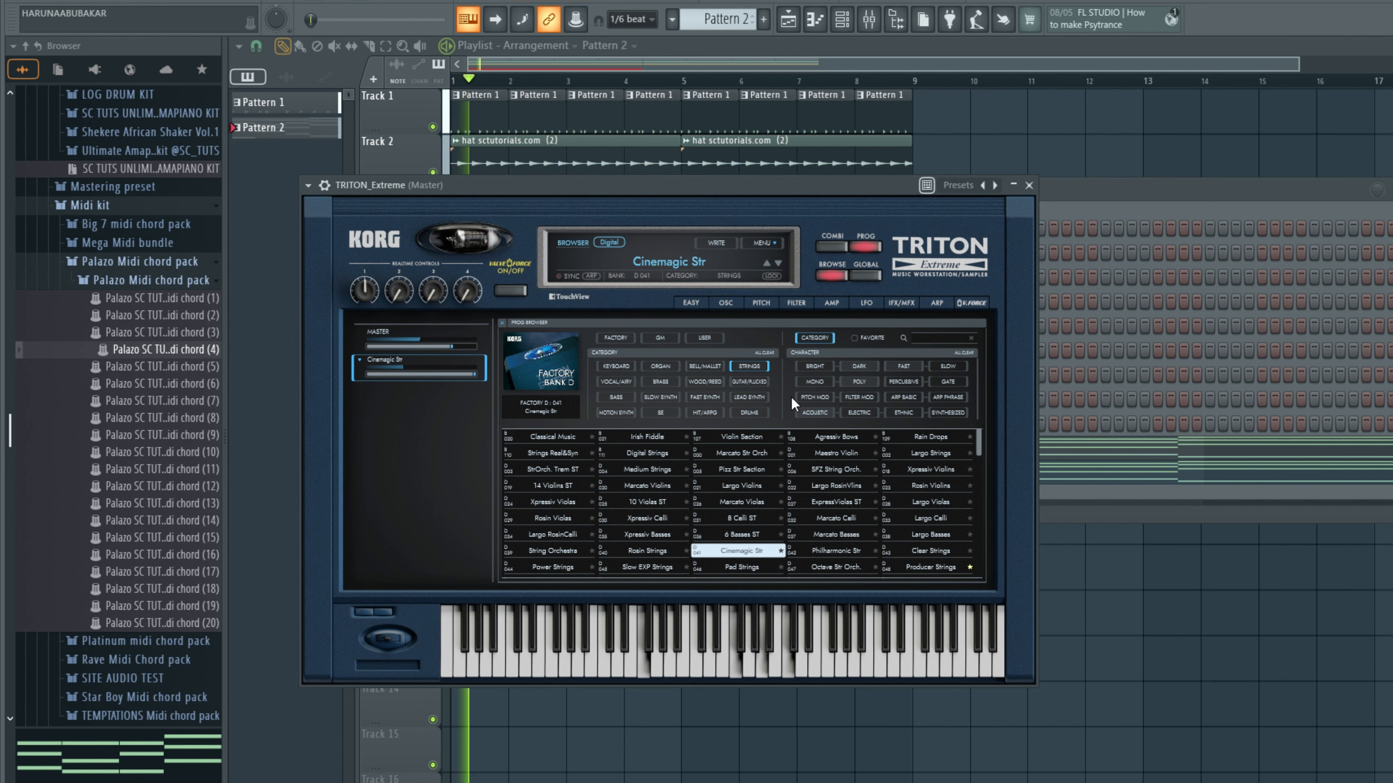
Step: Load the Marcato Celli preset in TRITON_Extreme and play the arrangement from the start
{"action": "left_click", "coordinate": [834, 517]}
{"action": "left_click", "coordinate": [792, 181]}
{"action": "key", "text": "space"}
{"action": "key", "text": "space"}
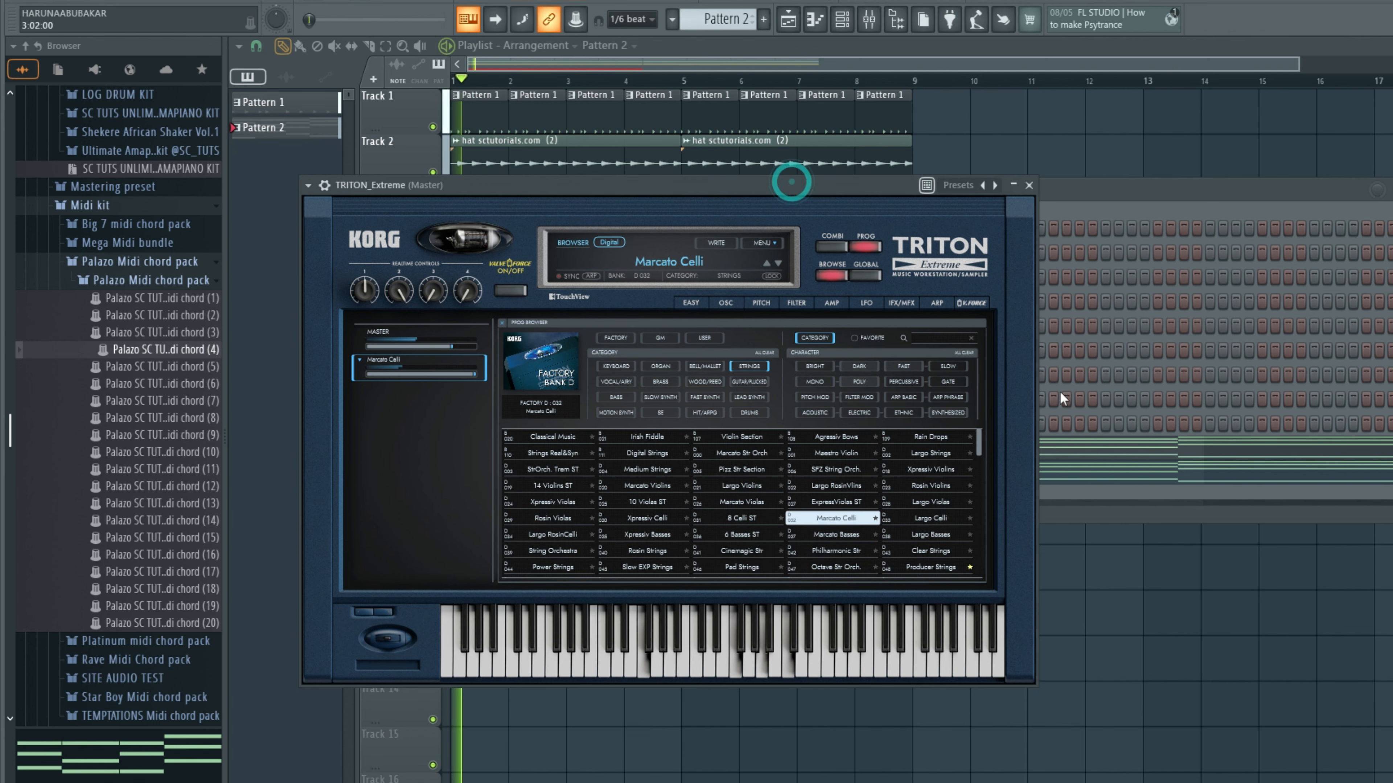
Step: Shorten the four notes of the first chord in the TRITON_Extreme piano roll to 0:00:24 each
{"action": "left_click", "coordinate": [1093, 473]}
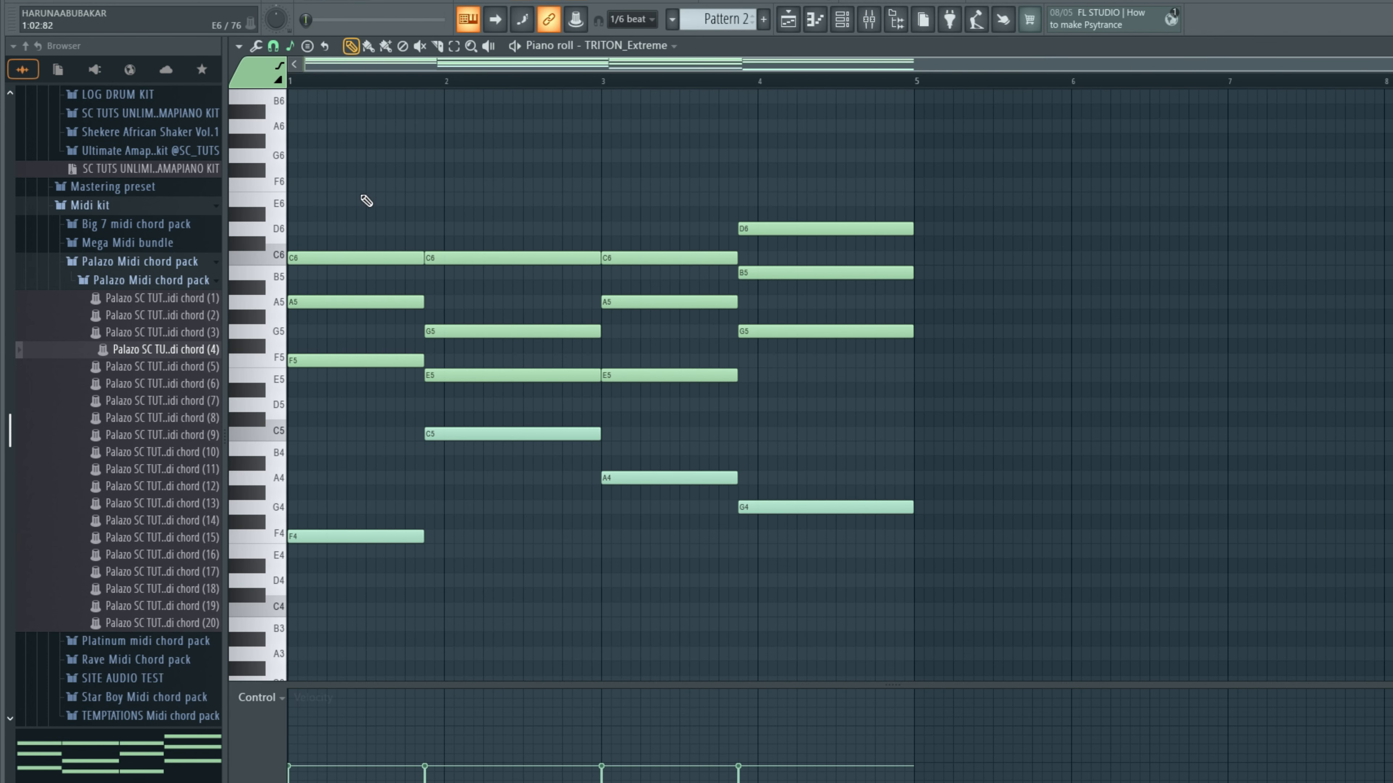
{"action": "left_click", "coordinate": [426, 526]}
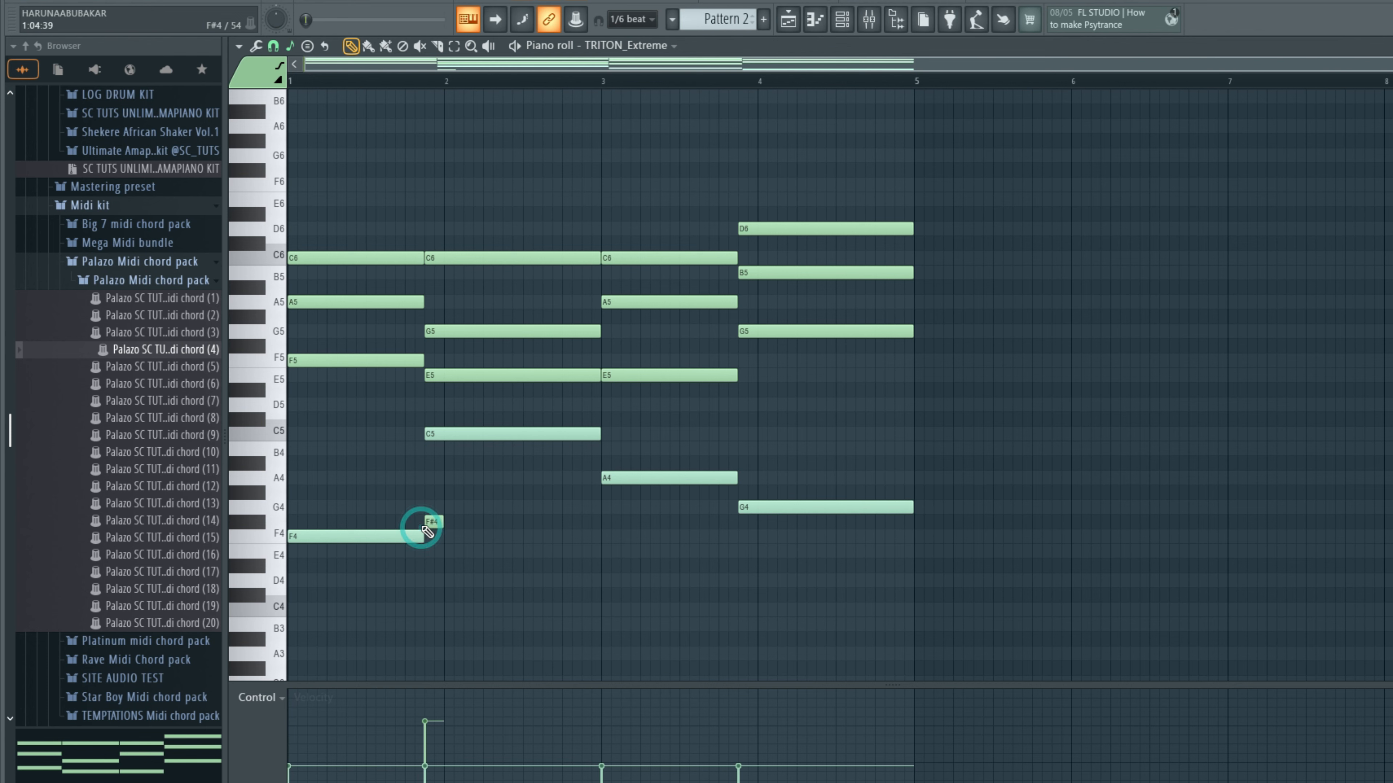
{"action": "key", "text": "ctrl+z"}
{"action": "left_click_drag", "start_coordinate": [421, 534], "coordinate": [301, 523]}
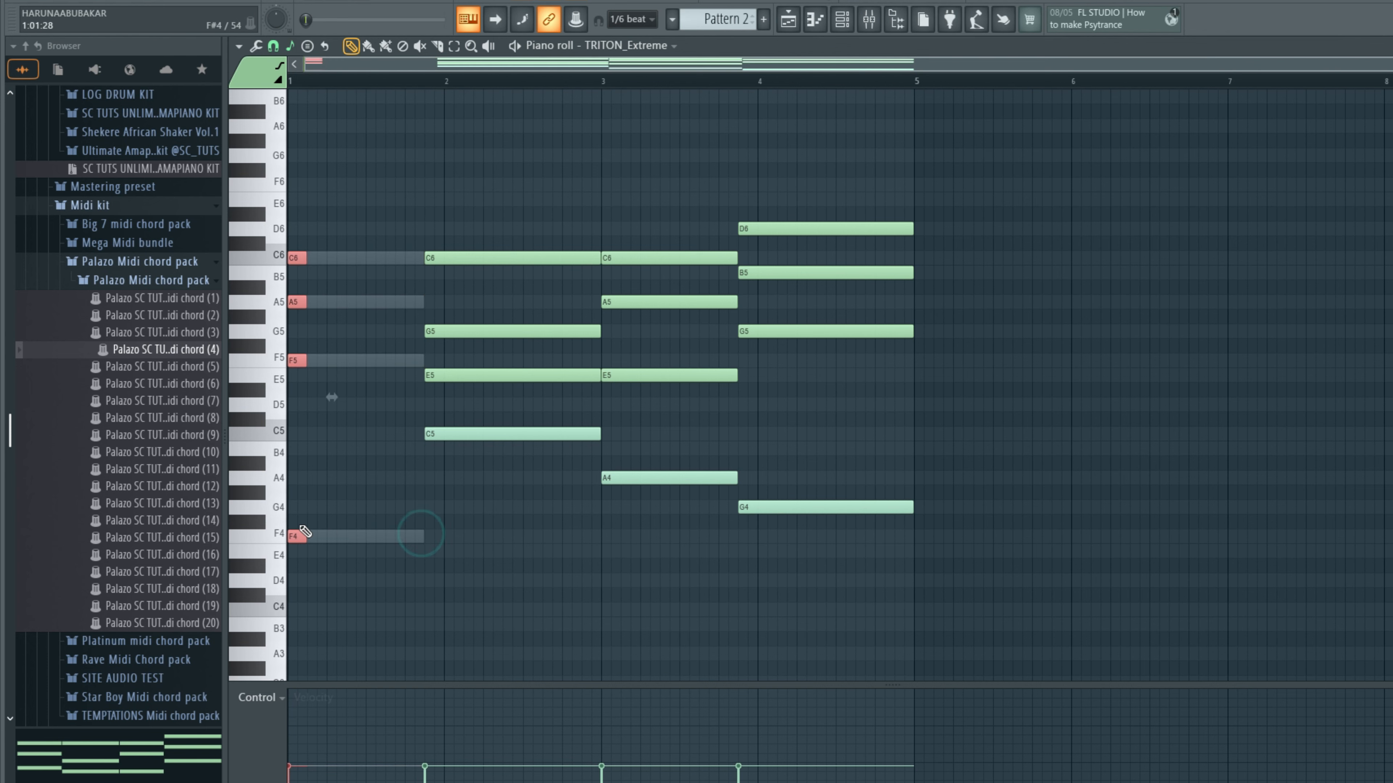
Step: Duplicate the shortened first chord at the same pitches, placing the copy at 1:01:48, and play it back
{"action": "scroll", "coordinate": [299, 535], "scroll_direction": "up", "scroll_amount": 2, "text": "ctrl"}
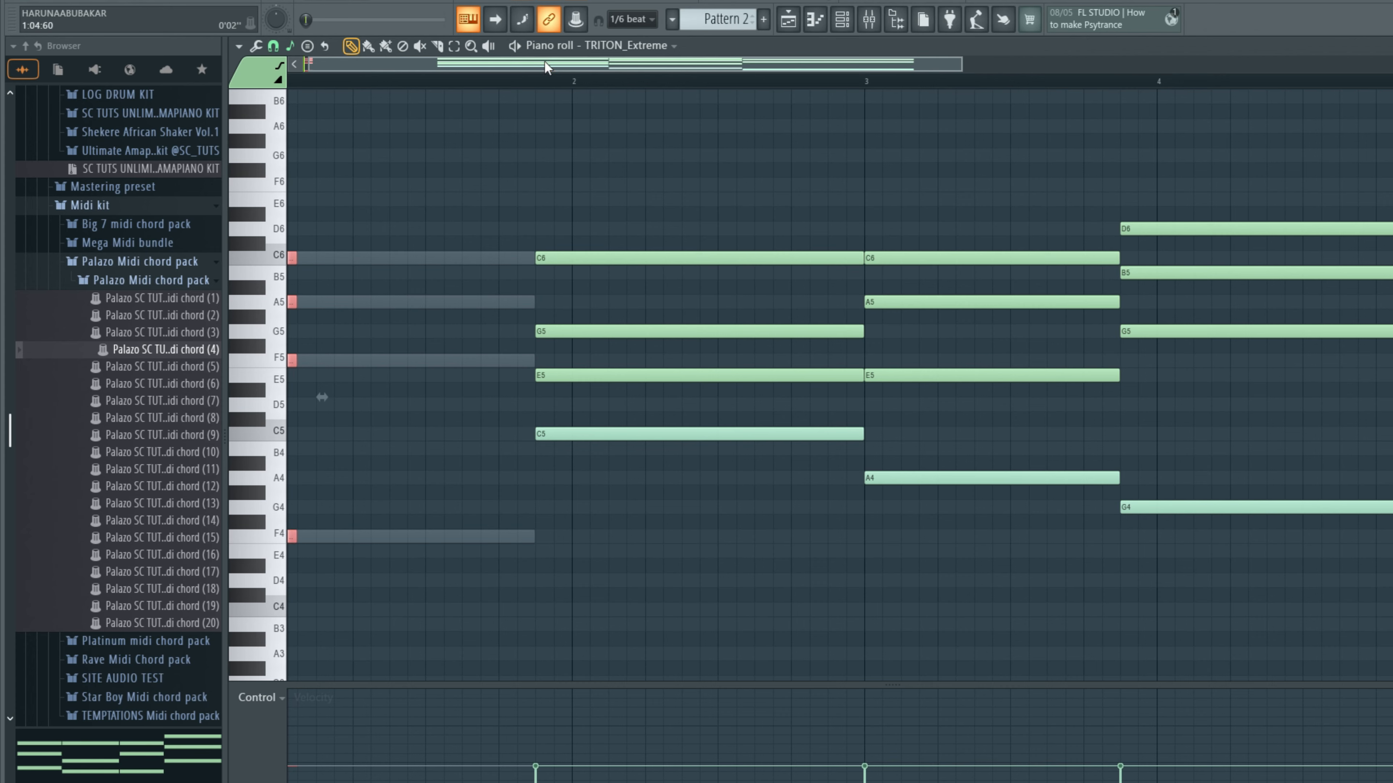
{"action": "left_click_drag", "start_coordinate": [544, 62], "coordinate": [146, 137]}
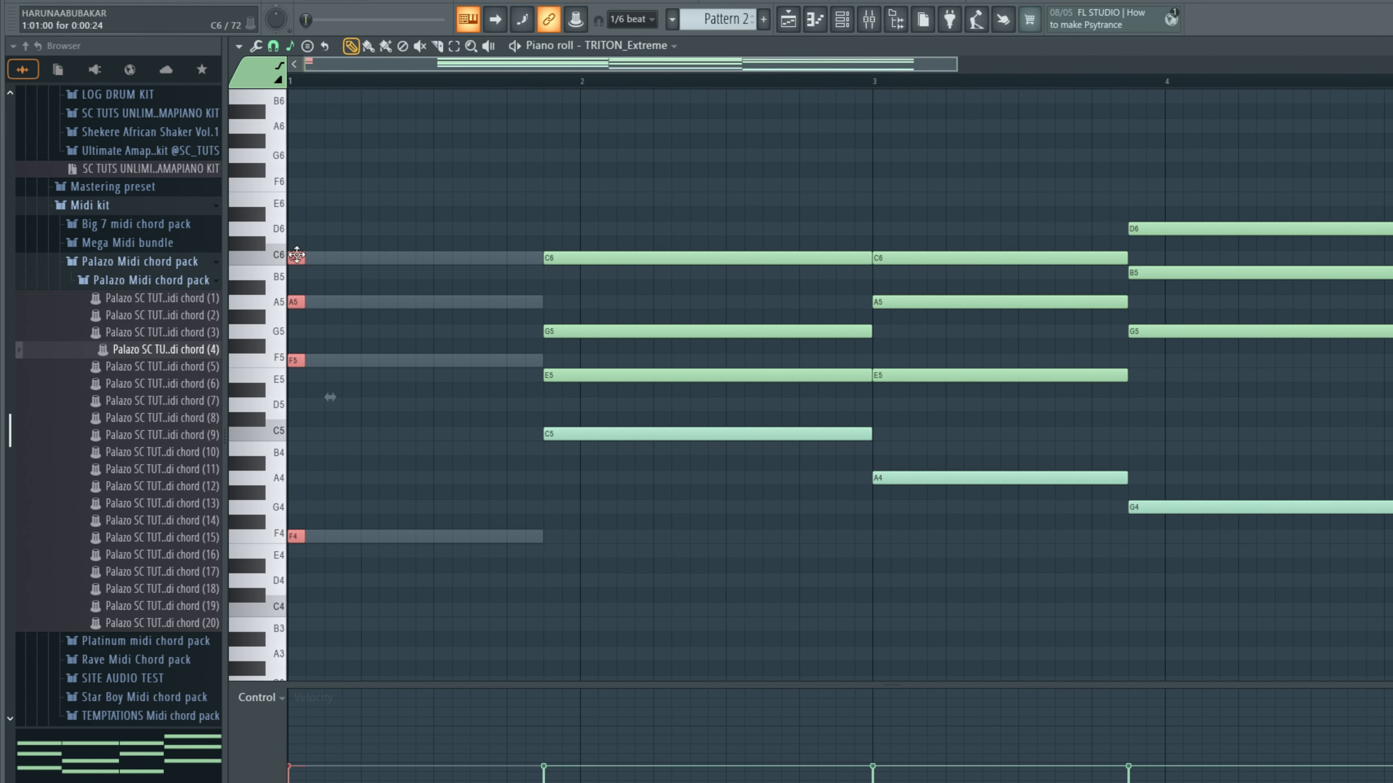
{"action": "left_click", "coordinate": [297, 254]}
{"action": "left_click_drag", "start_coordinate": [295, 260], "coordinate": [325, 260], "text": "shift"}
{"action": "key", "text": "space"}
{"action": "key", "text": "space"}
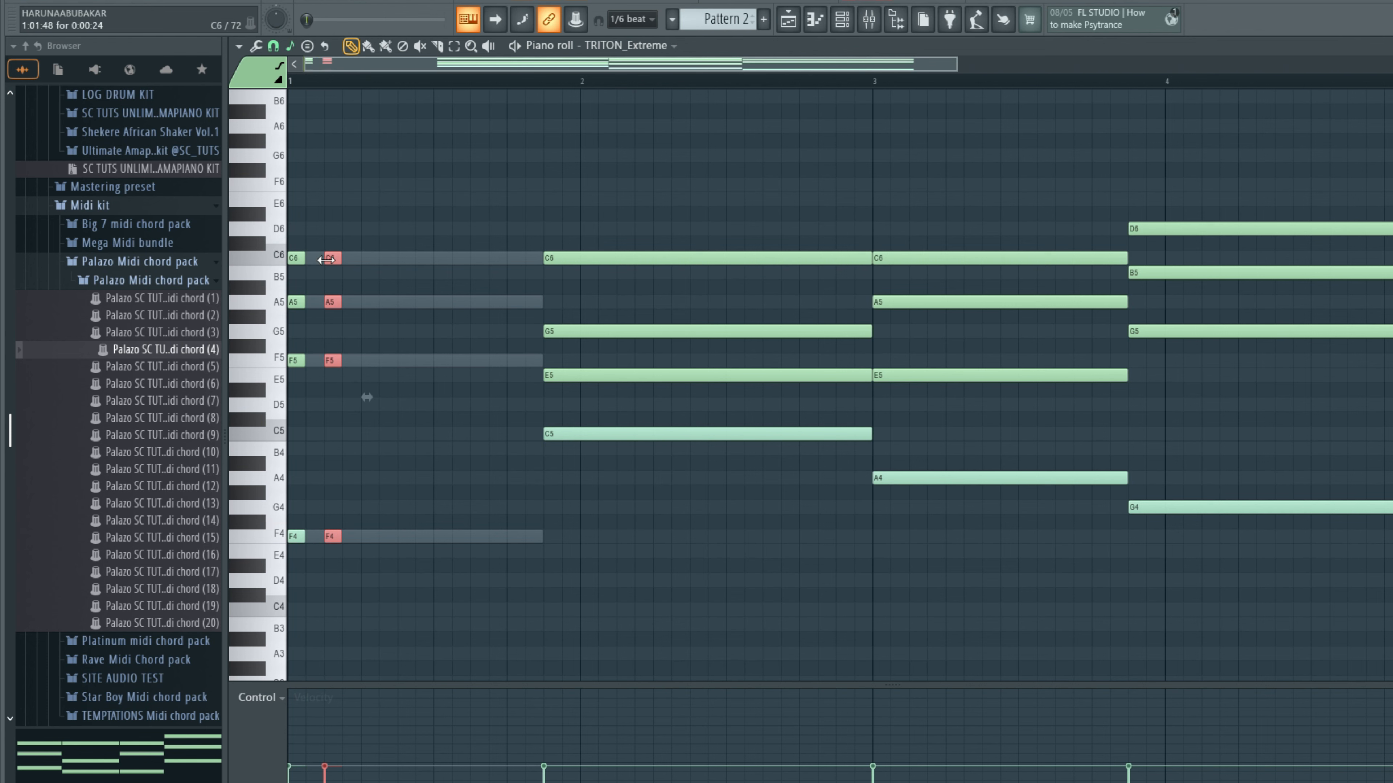
Step: Turn the remaining long chords into evenly repeated short stabs up to the end of bar 4
{"action": "left_click_drag", "start_coordinate": [1062, 479], "coordinate": [1098, 478], "text": "shift"}
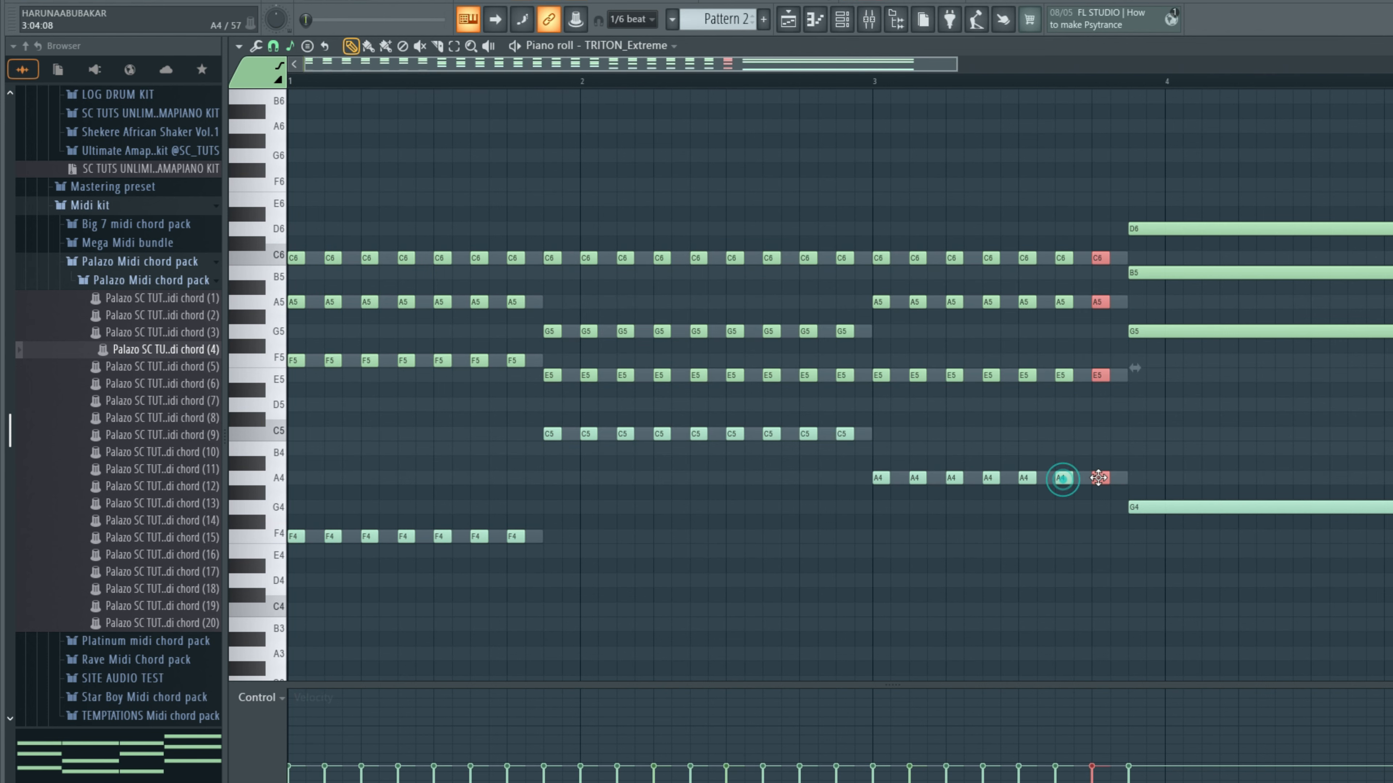
{"action": "key", "text": "space"}
{"action": "left_click_drag", "start_coordinate": [1300, 119], "coordinate": [1123, 212], "text": "ctrl"}
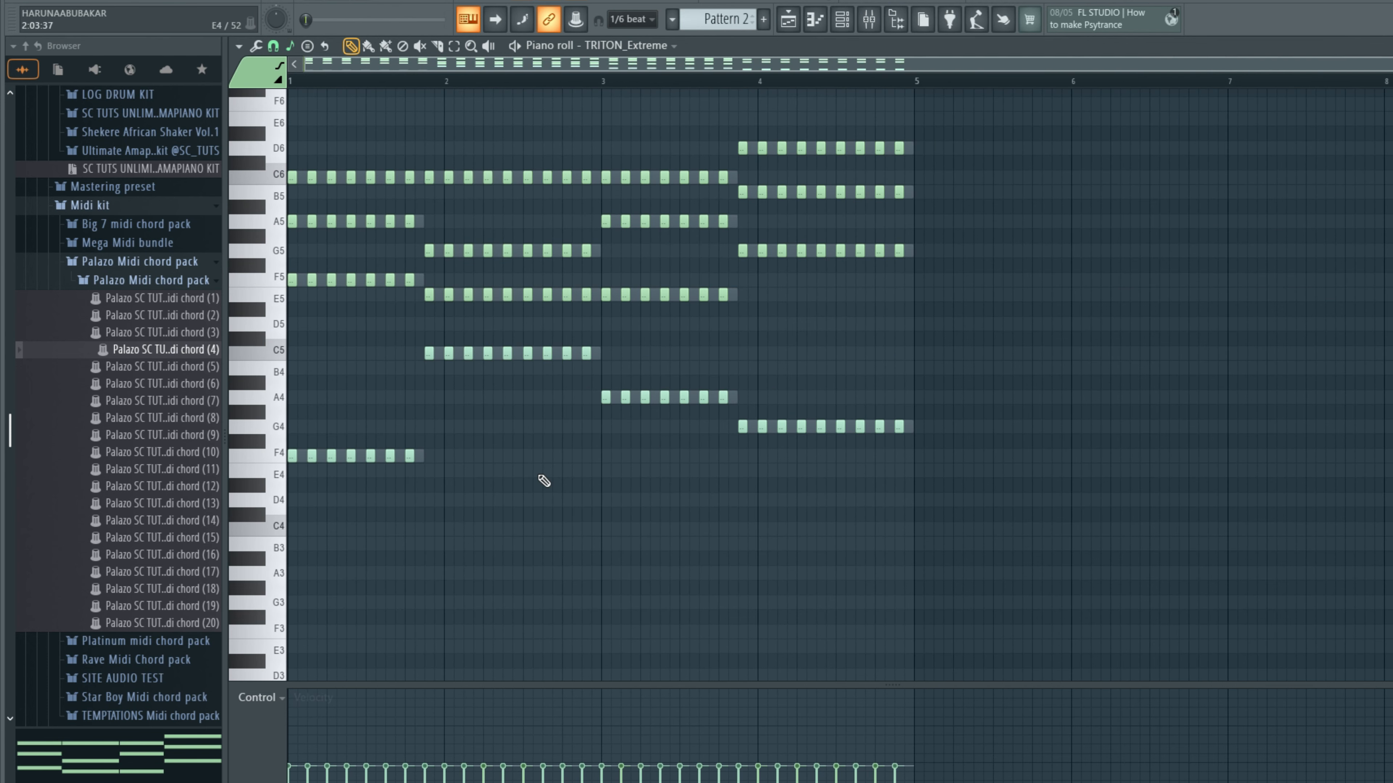
Step: Transpose all chord stabs down one octave and adjust the TRITON_Extreme channel volume while listening
{"action": "key", "text": "ctrl+Down"}
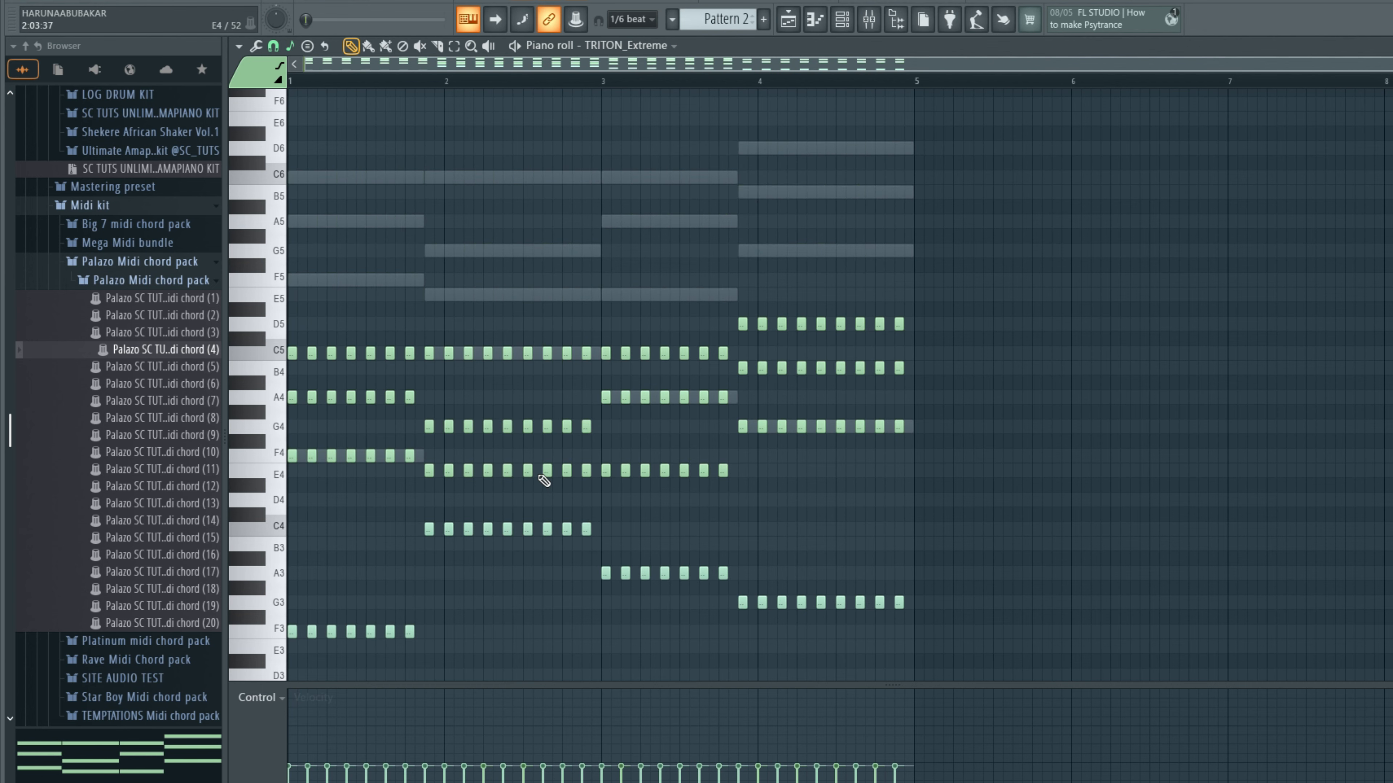
{"action": "key", "text": "space"}
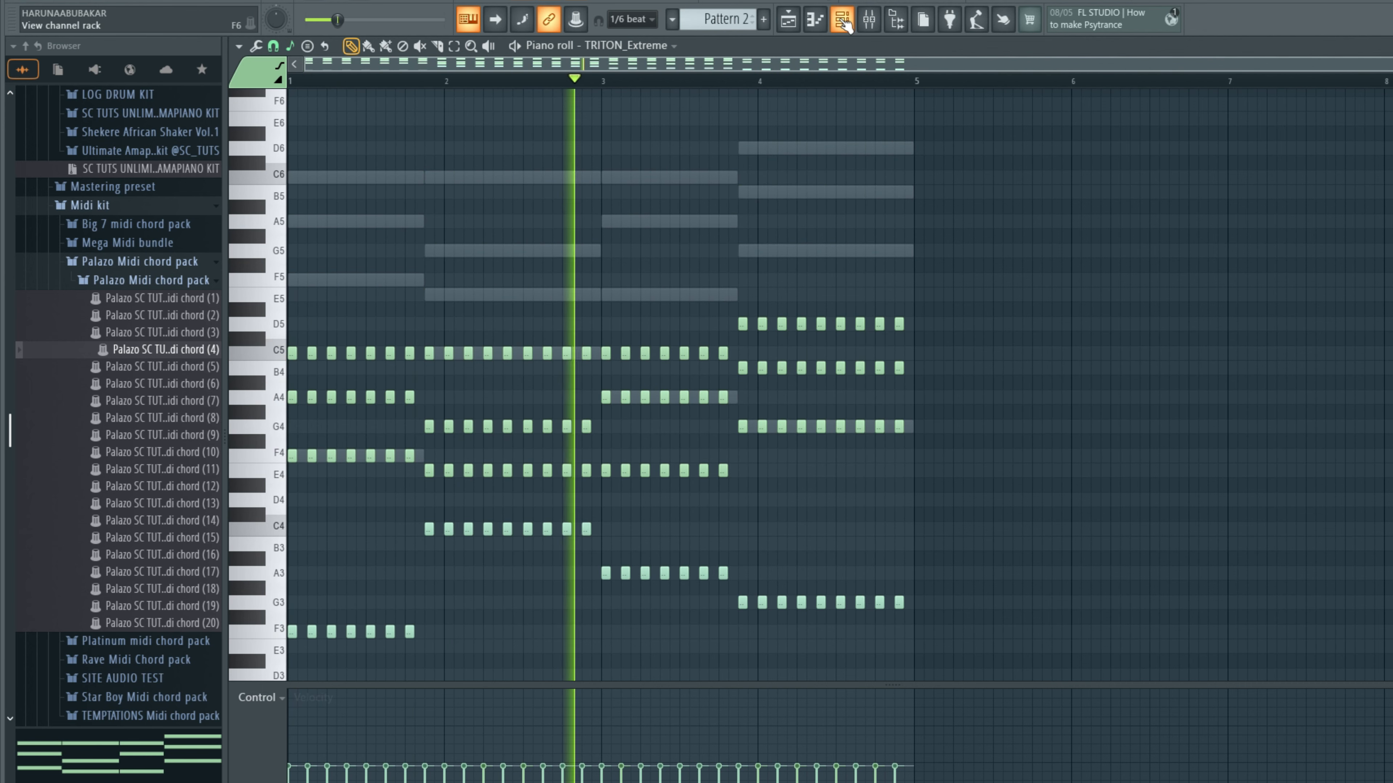
{"action": "key", "text": "F6"}
{"action": "left_click_drag", "start_coordinate": [449, 481], "coordinate": [454, 475]}
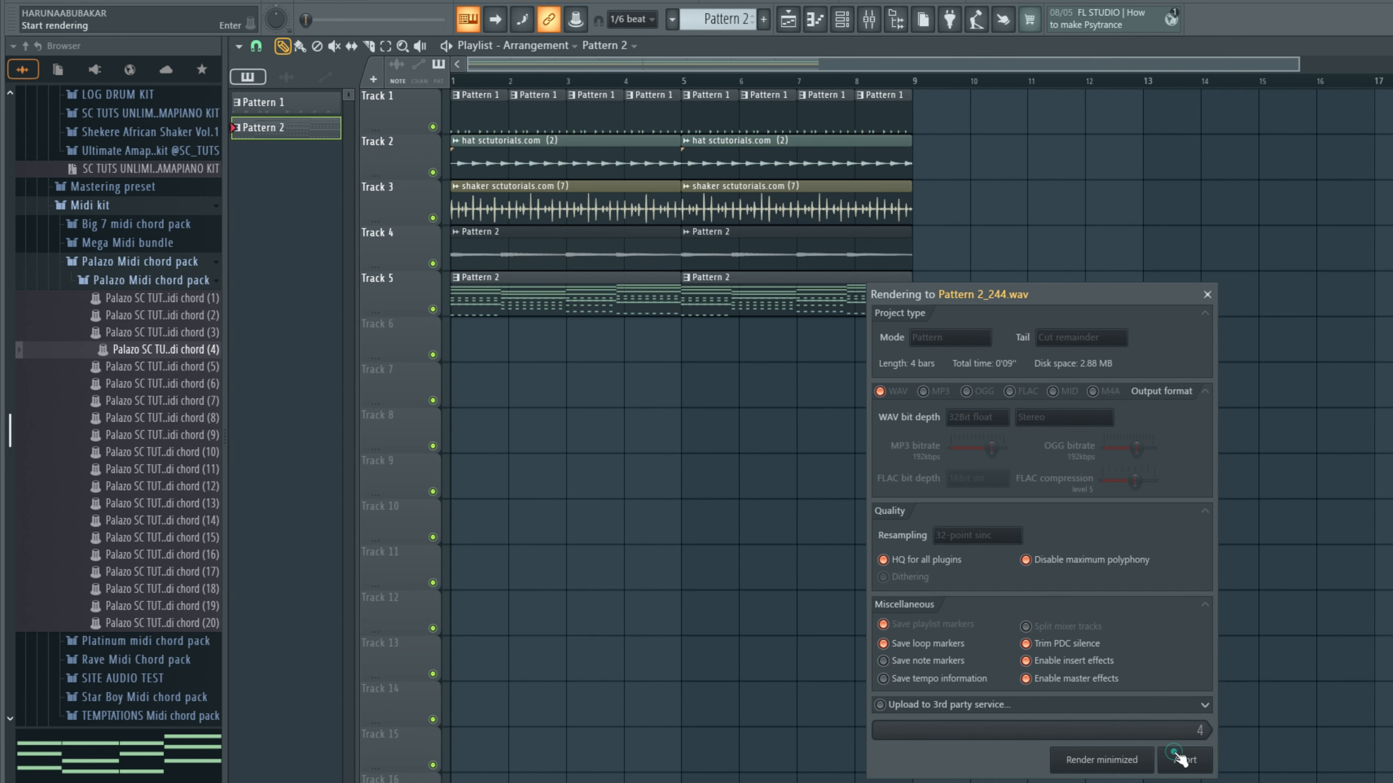
Step: Extend the Pattern 2 clips on Track 5 to bar 8, render them to audio in place, and play the arrangement
{"action": "left_click", "coordinate": [1179, 759]}
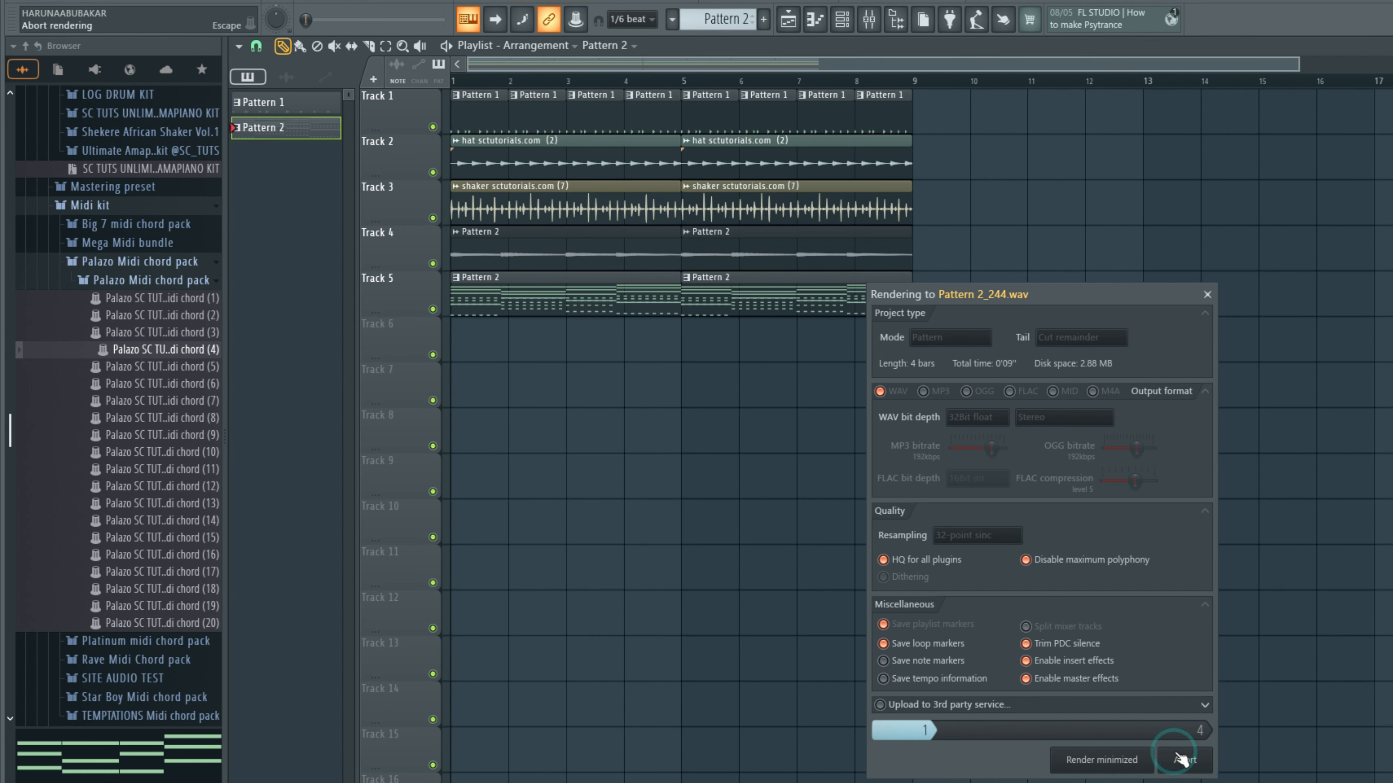
{"action": "key", "text": "space"}
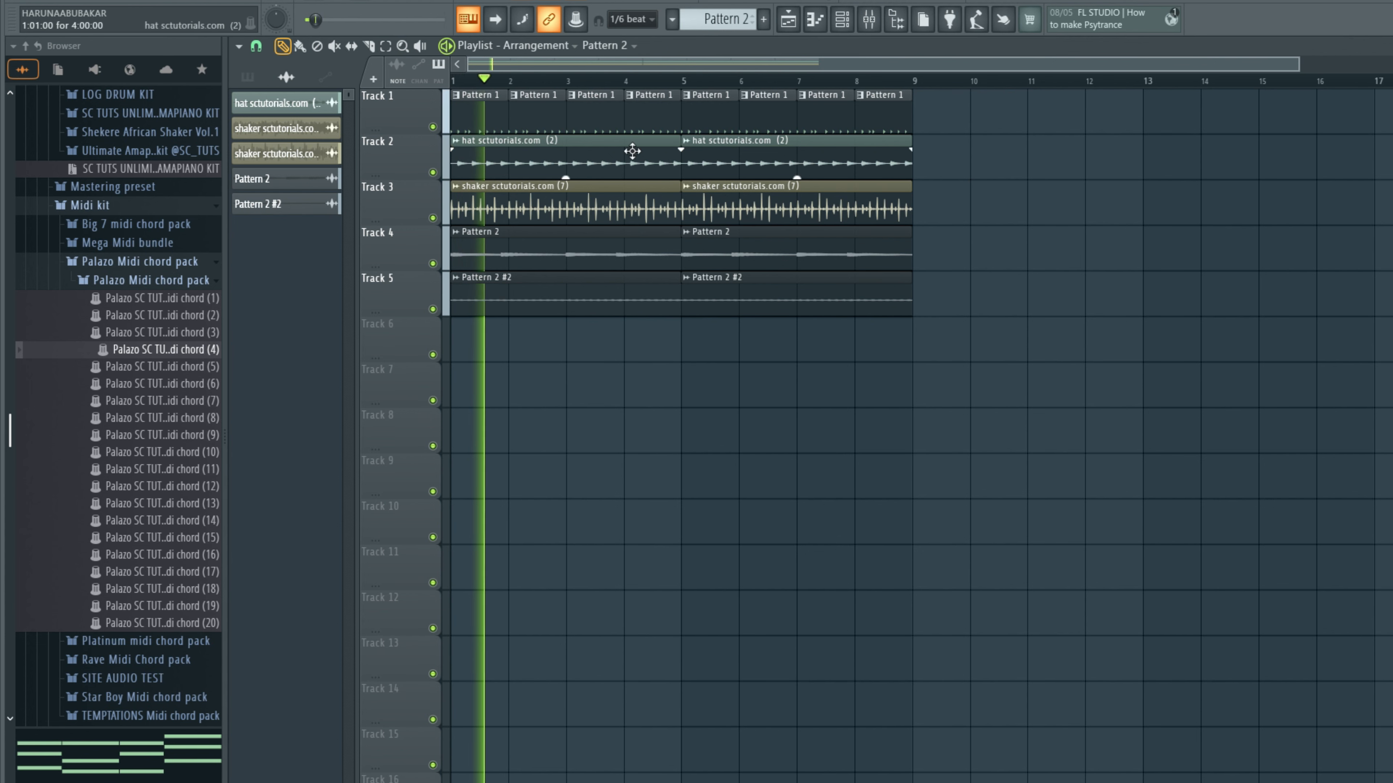
Step: Create a new empty pattern after Pattern 2, keeping its default name
{"action": "left_click", "coordinate": [719, 18]}
{"action": "left_click", "coordinate": [862, 33]}
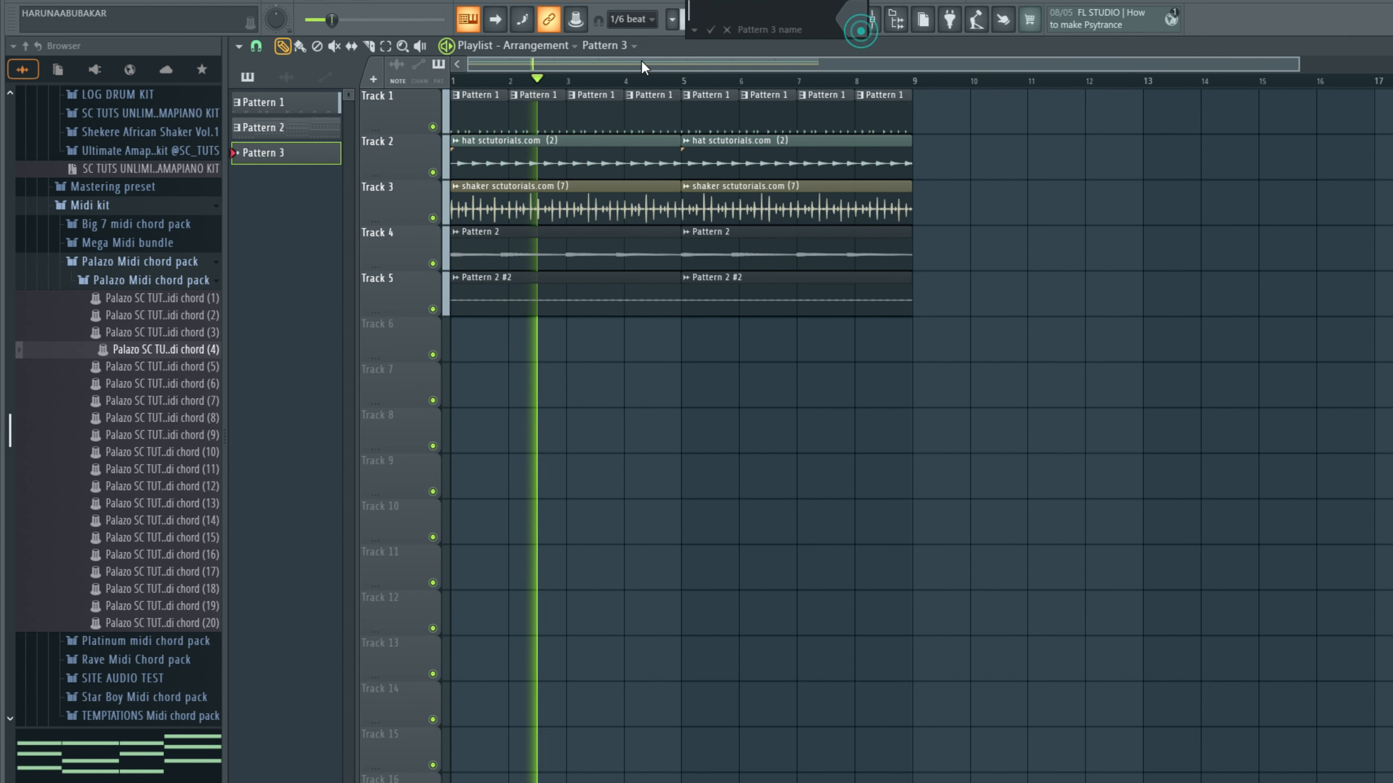
Step: Place a Pattern 3 clip at bar 1 of Track 6 and add an Analog Lab V instrument channel
{"action": "left_click", "coordinate": [469, 342]}
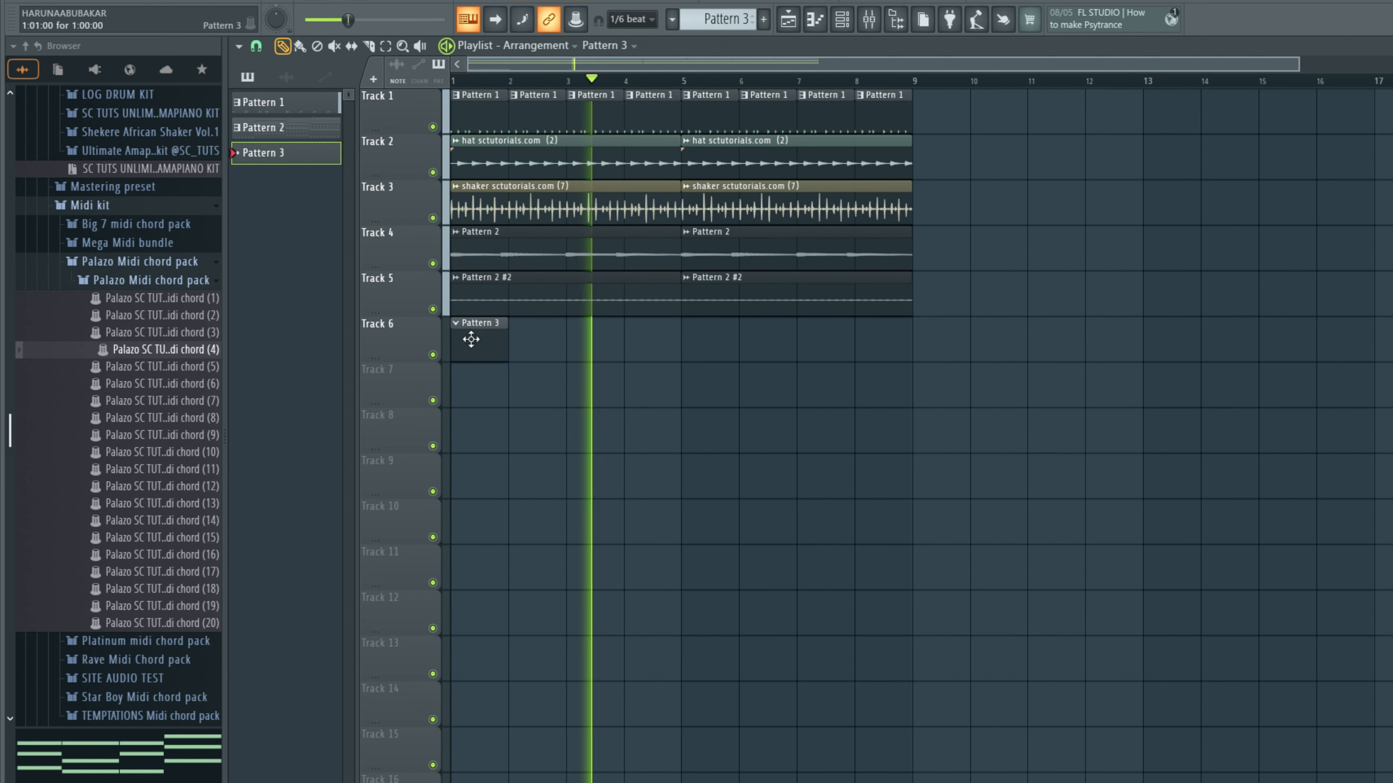
{"action": "double_click", "coordinate": [469, 339]}
{"action": "left_click", "coordinate": [537, 191]}
{"action": "left_click", "coordinate": [523, 209]}
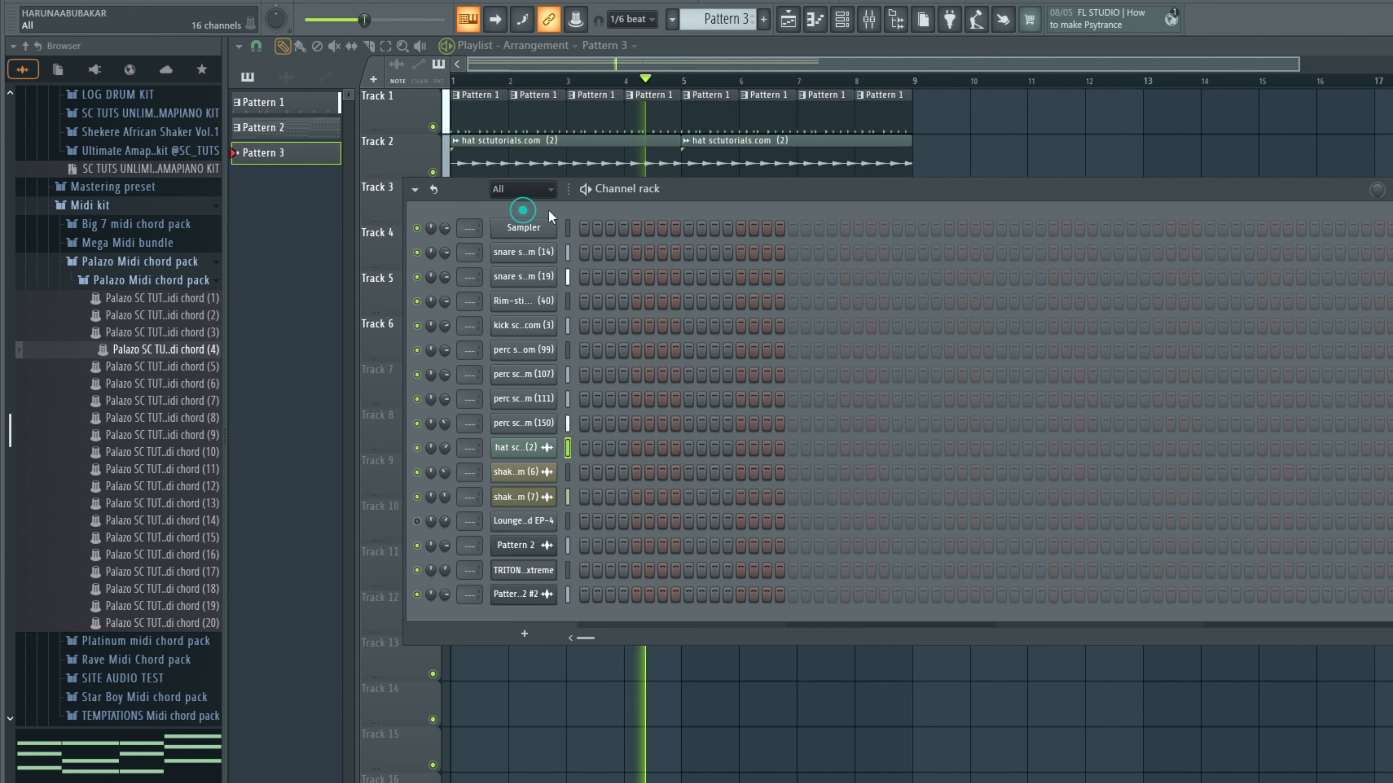
{"action": "left_click_drag", "start_coordinate": [730, 189], "coordinate": [842, 189]}
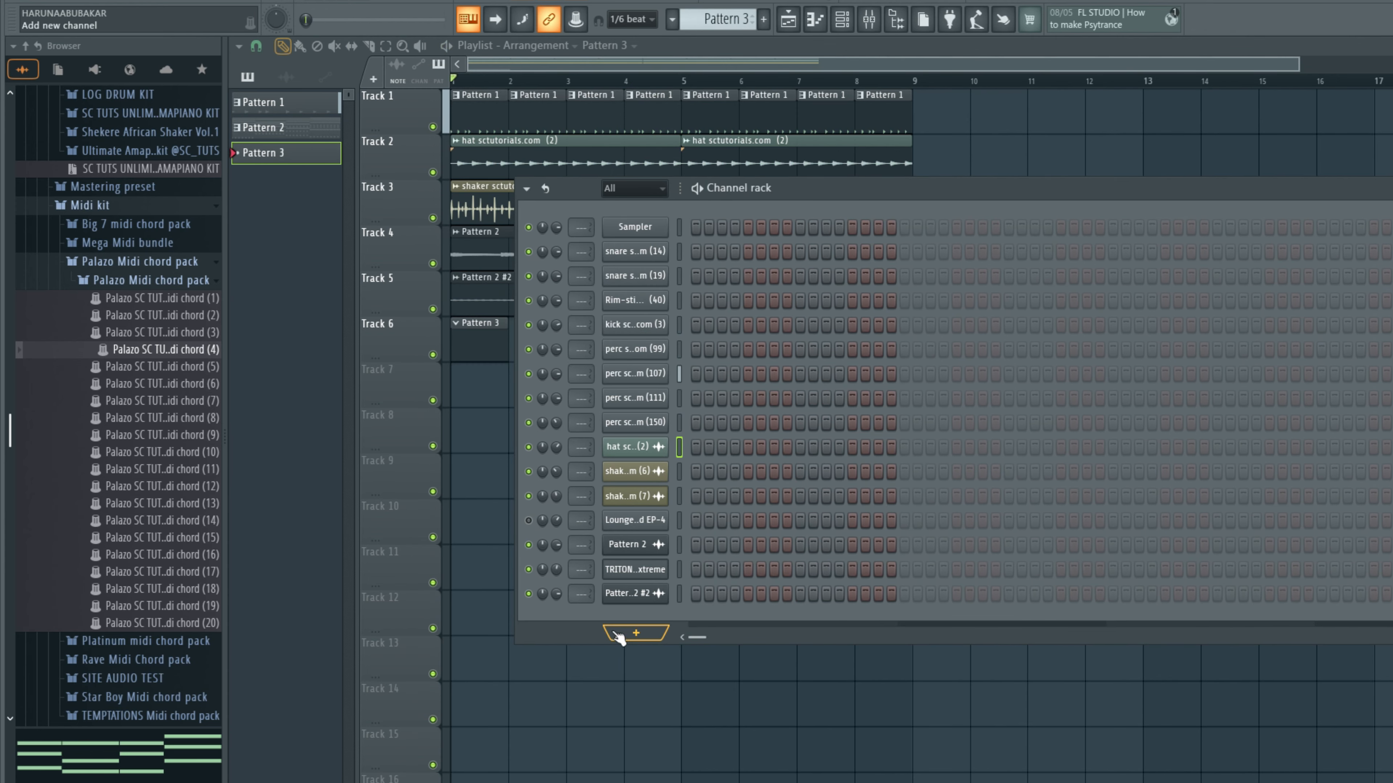
{"action": "left_click", "coordinate": [627, 636]}
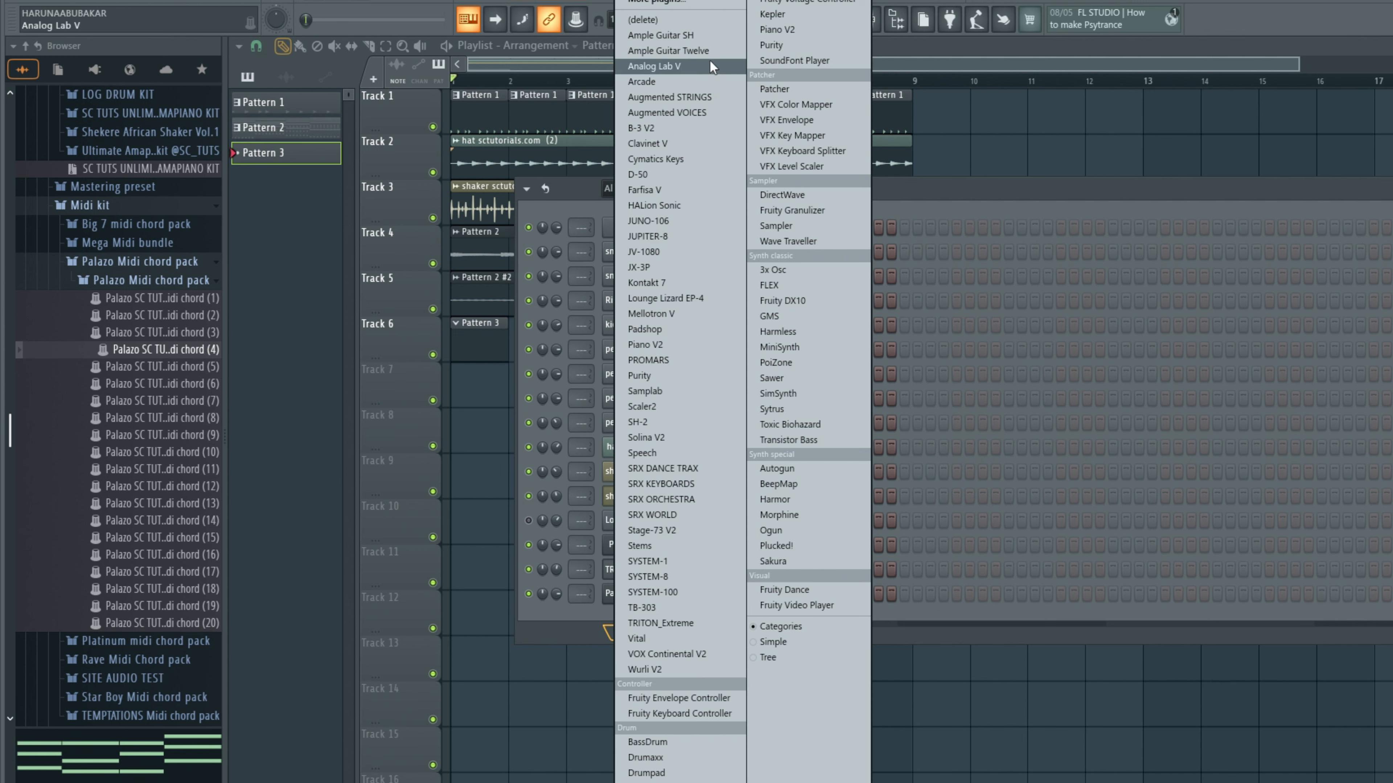
{"action": "left_click", "coordinate": [657, 65]}
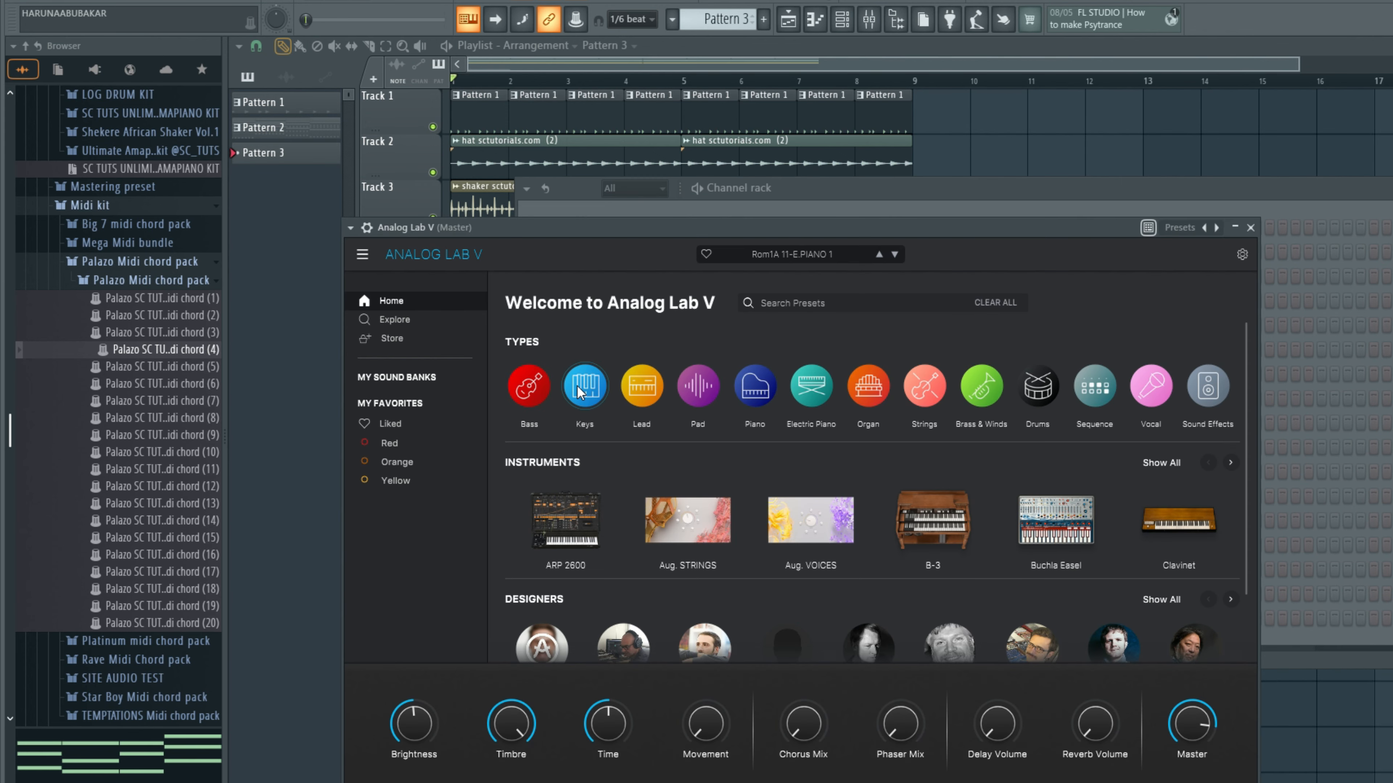
Step: Filter the Analog Lab V presets by the Keys type and Soft style, and load 23 Celesta
{"action": "right_click", "coordinate": [568, 389]}
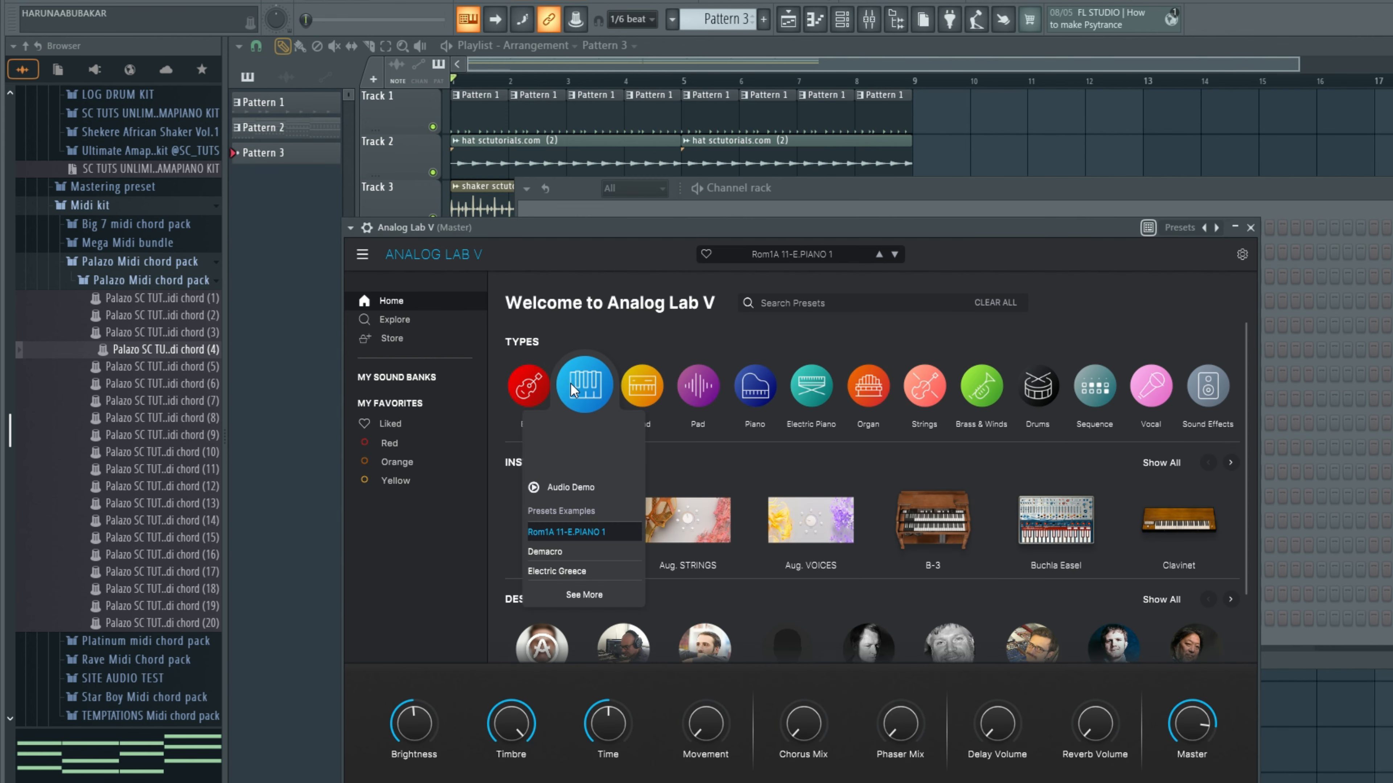
{"action": "left_click", "coordinate": [367, 317]}
{"action": "left_click", "coordinate": [519, 329]}
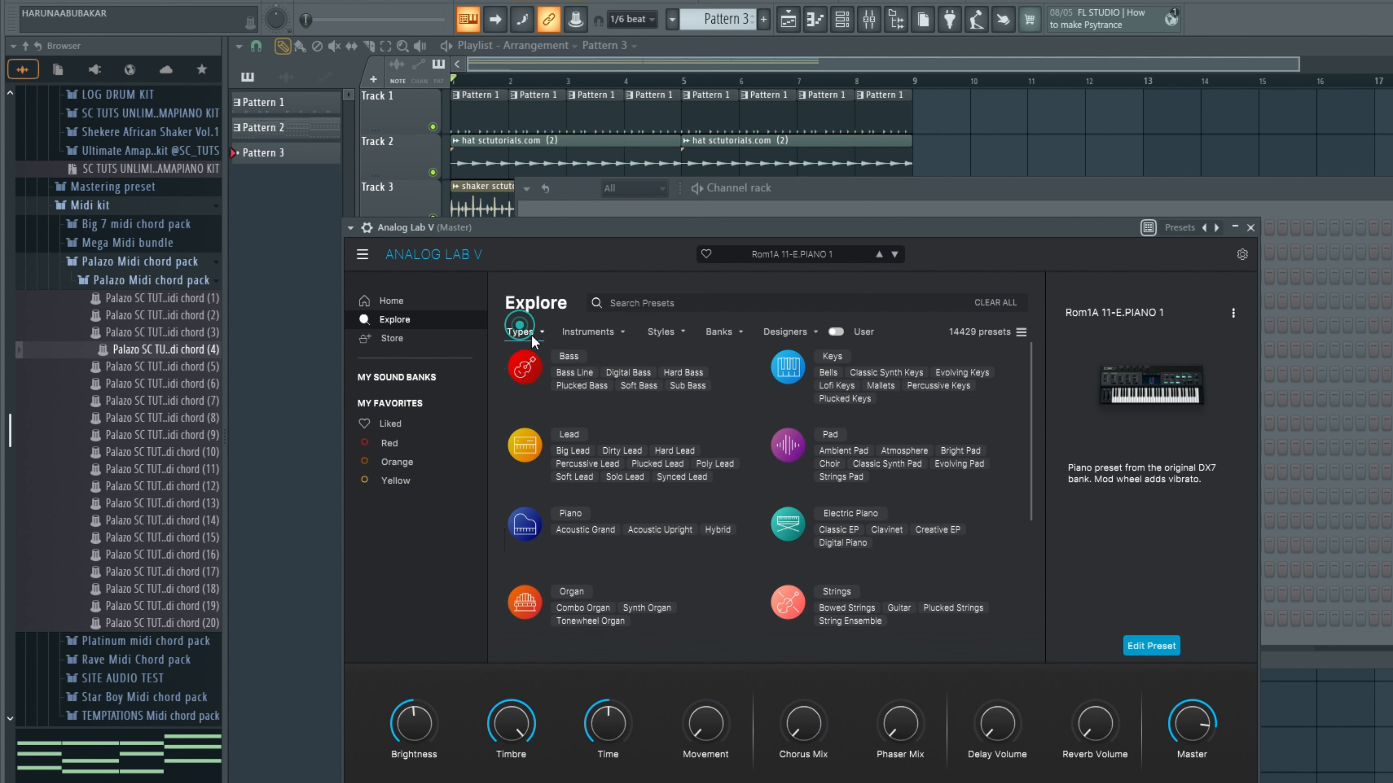
{"action": "left_click", "coordinate": [830, 356]}
{"action": "left_click", "coordinate": [663, 339]}
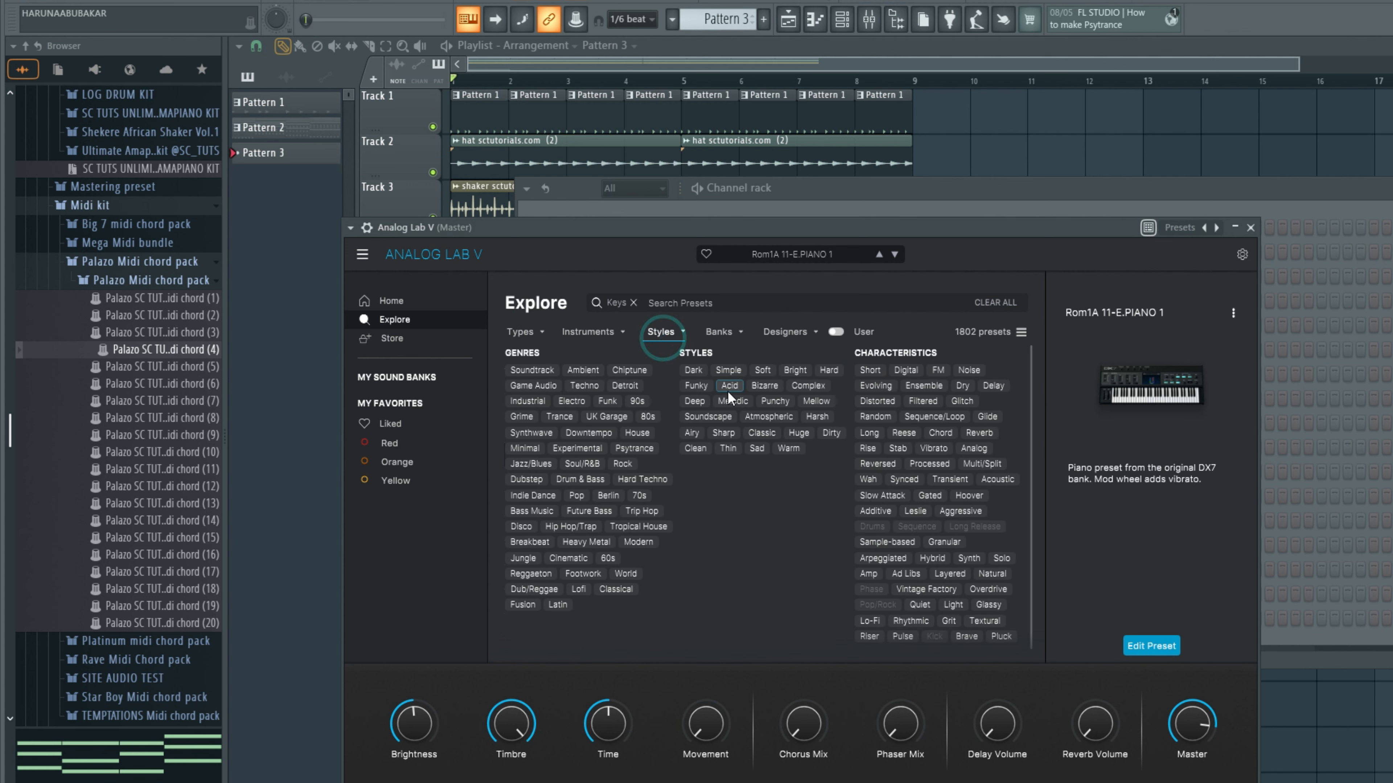
{"action": "left_click", "coordinate": [760, 371]}
{"action": "left_click", "coordinate": [954, 332]}
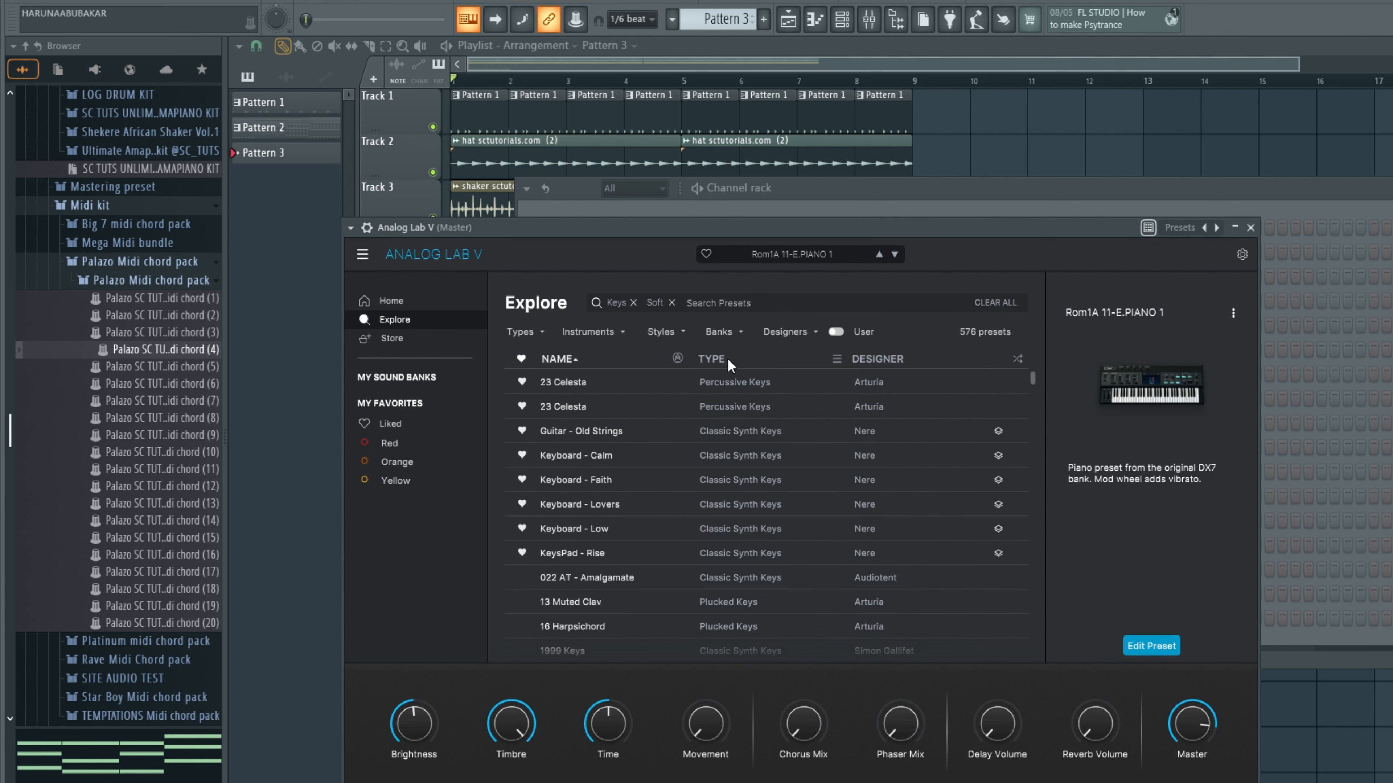
{"action": "left_click", "coordinate": [657, 390]}
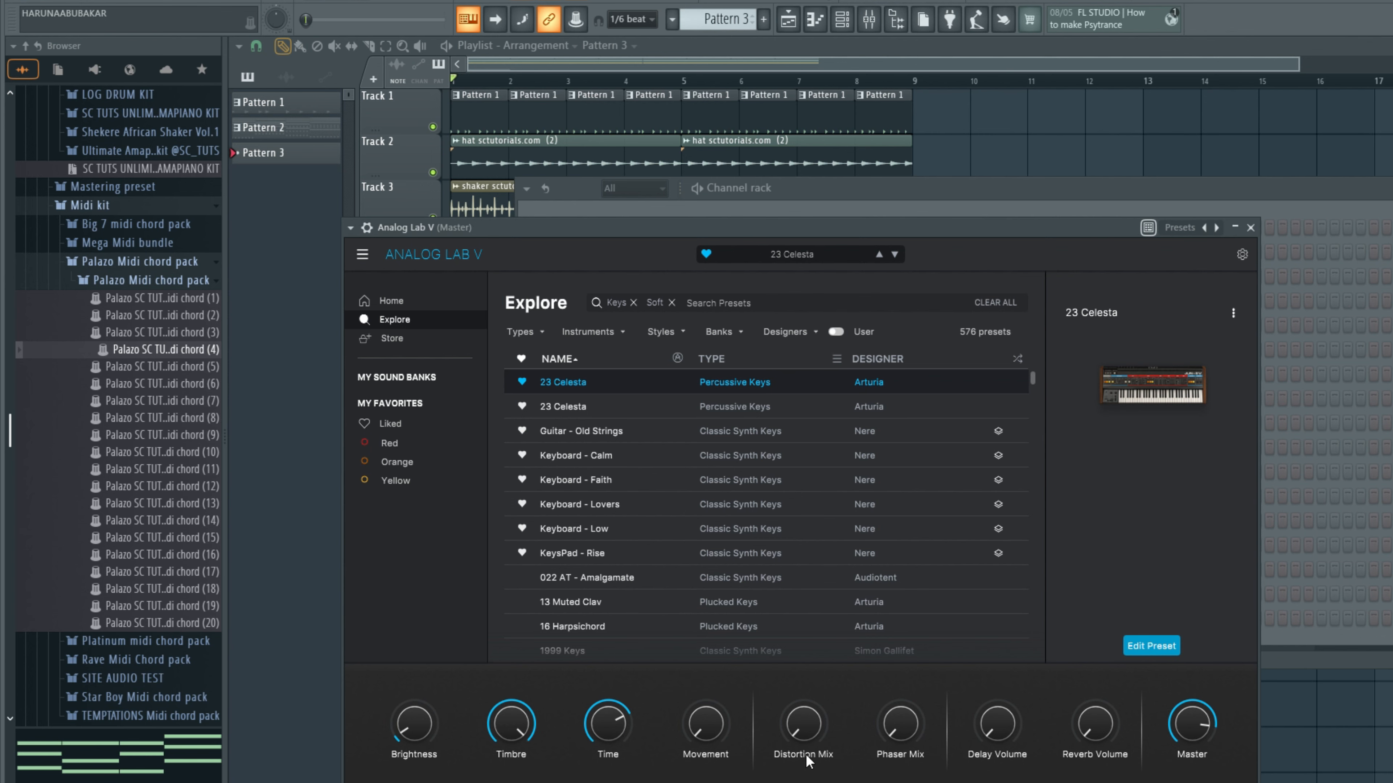
Step: Copy the Lounge Lizard EP-4 chords from Pattern 2 and paste them into the Analog Lab V channel of Pattern 3
{"action": "left_click", "coordinate": [1302, 209]}
{"action": "scroll", "coordinate": [706, 16], "scroll_direction": "down", "scroll_amount": 1}
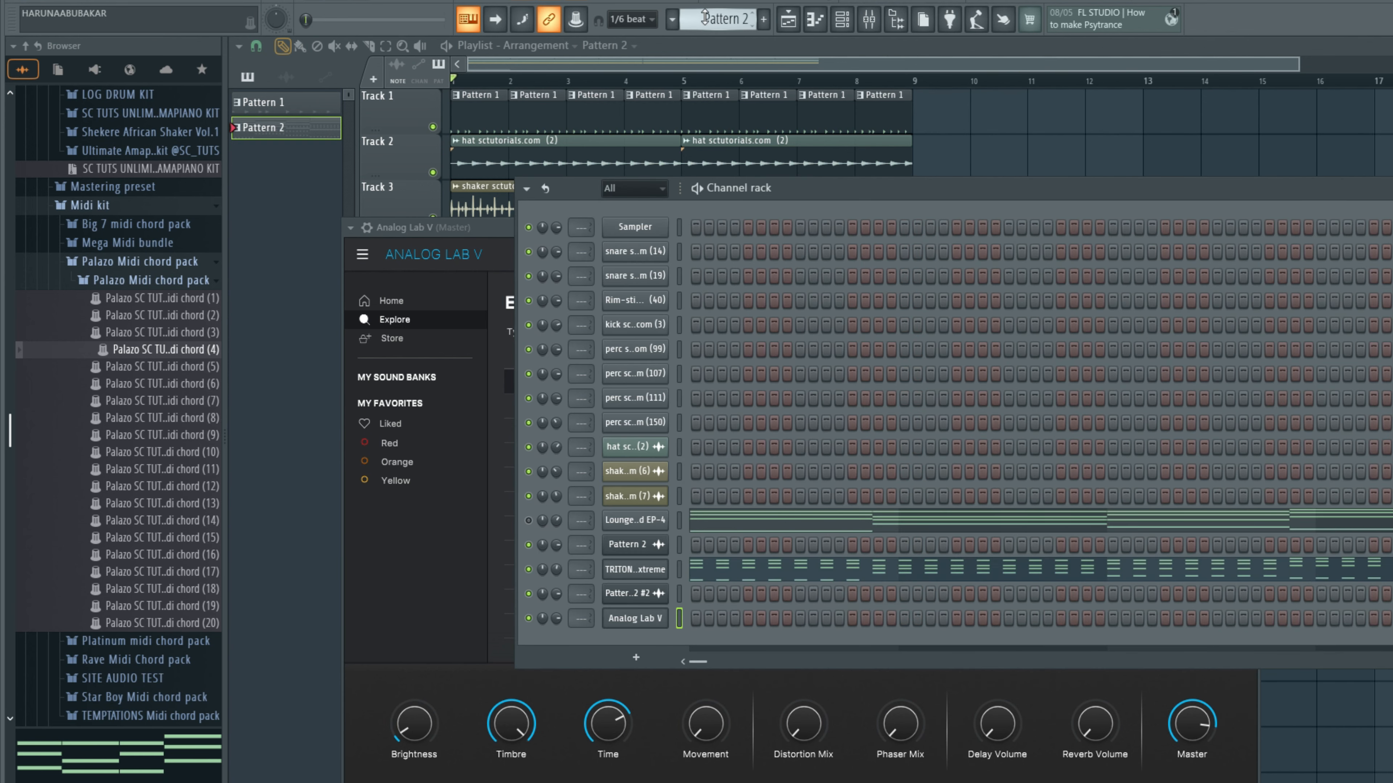
{"action": "right_click", "coordinate": [657, 545]}
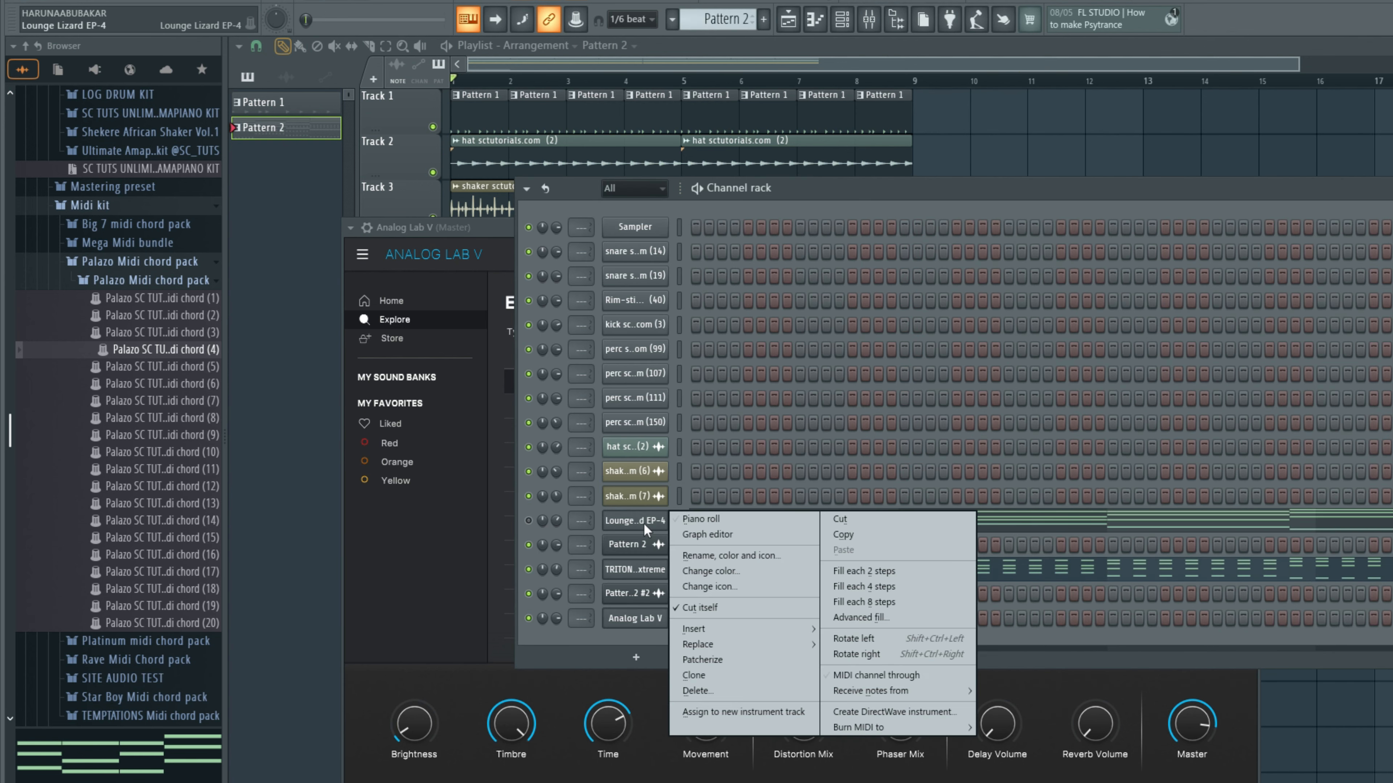
{"action": "left_click", "coordinate": [880, 535]}
{"action": "scroll", "coordinate": [724, 13], "scroll_direction": "up", "scroll_amount": 1}
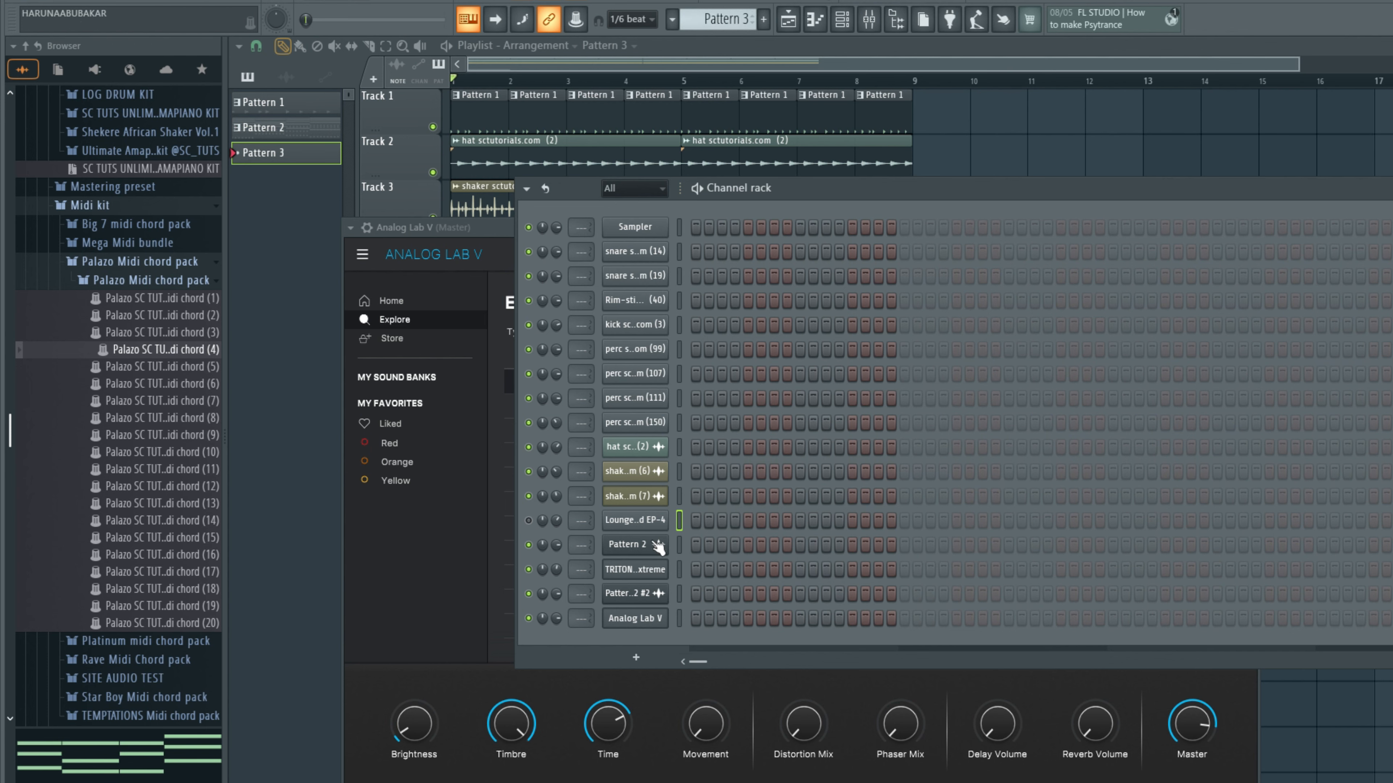
{"action": "right_click", "coordinate": [643, 522]}
{"action": "right_click", "coordinate": [634, 618]}
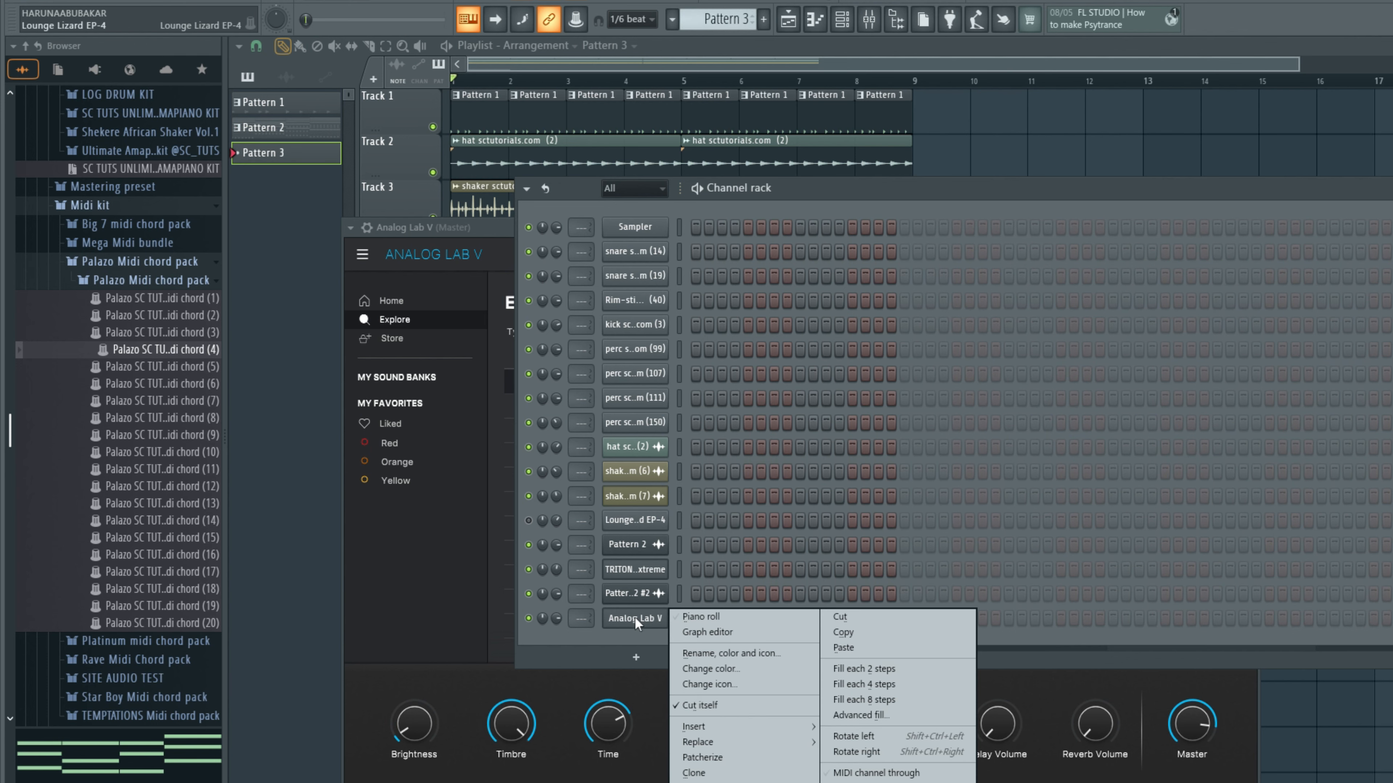
{"action": "left_click", "coordinate": [834, 648]}
Step: Trim the start of all Analog Lab V chords by half a beat and play the arrangement
{"action": "left_click", "coordinate": [735, 631]}
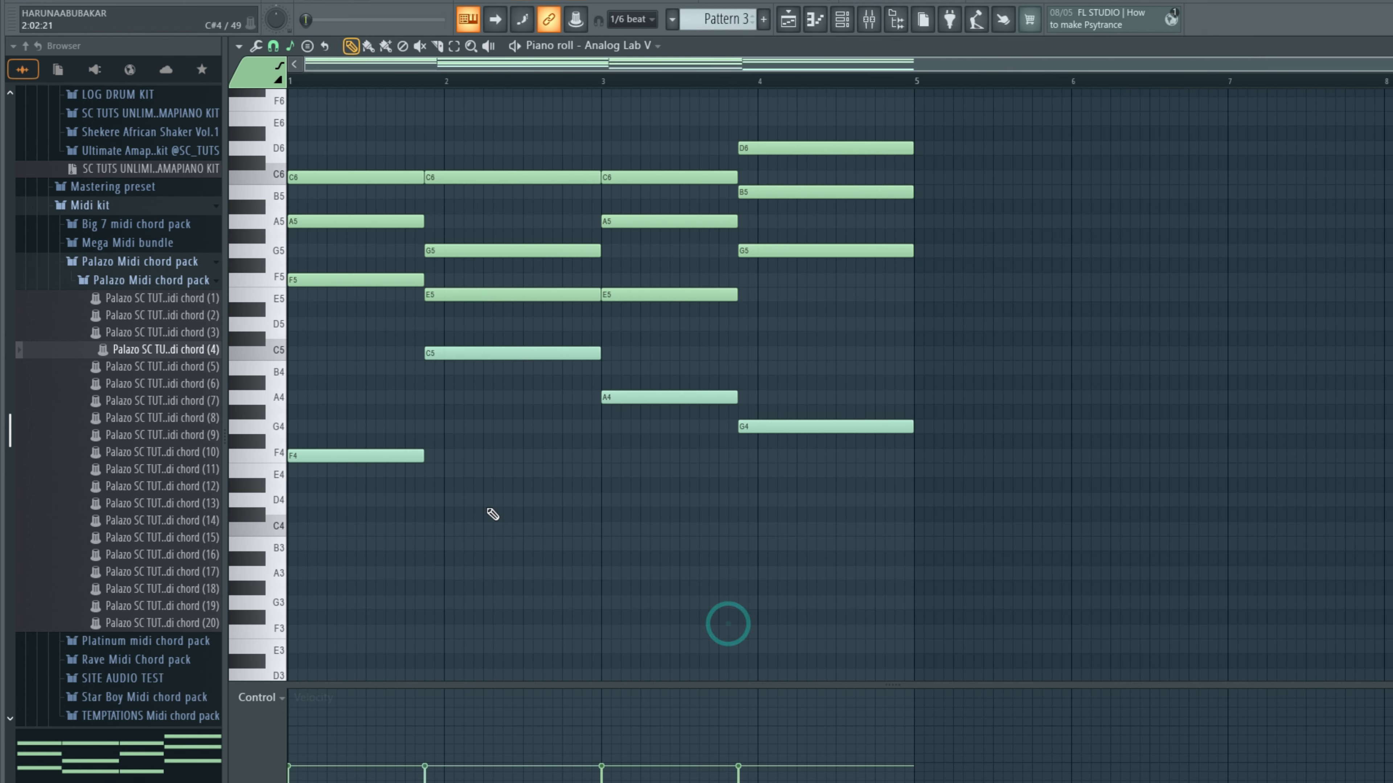
{"action": "key", "text": "ctrl+a"}
{"action": "scroll", "coordinate": [371, 196], "scroll_direction": "up", "scroll_amount": 4}
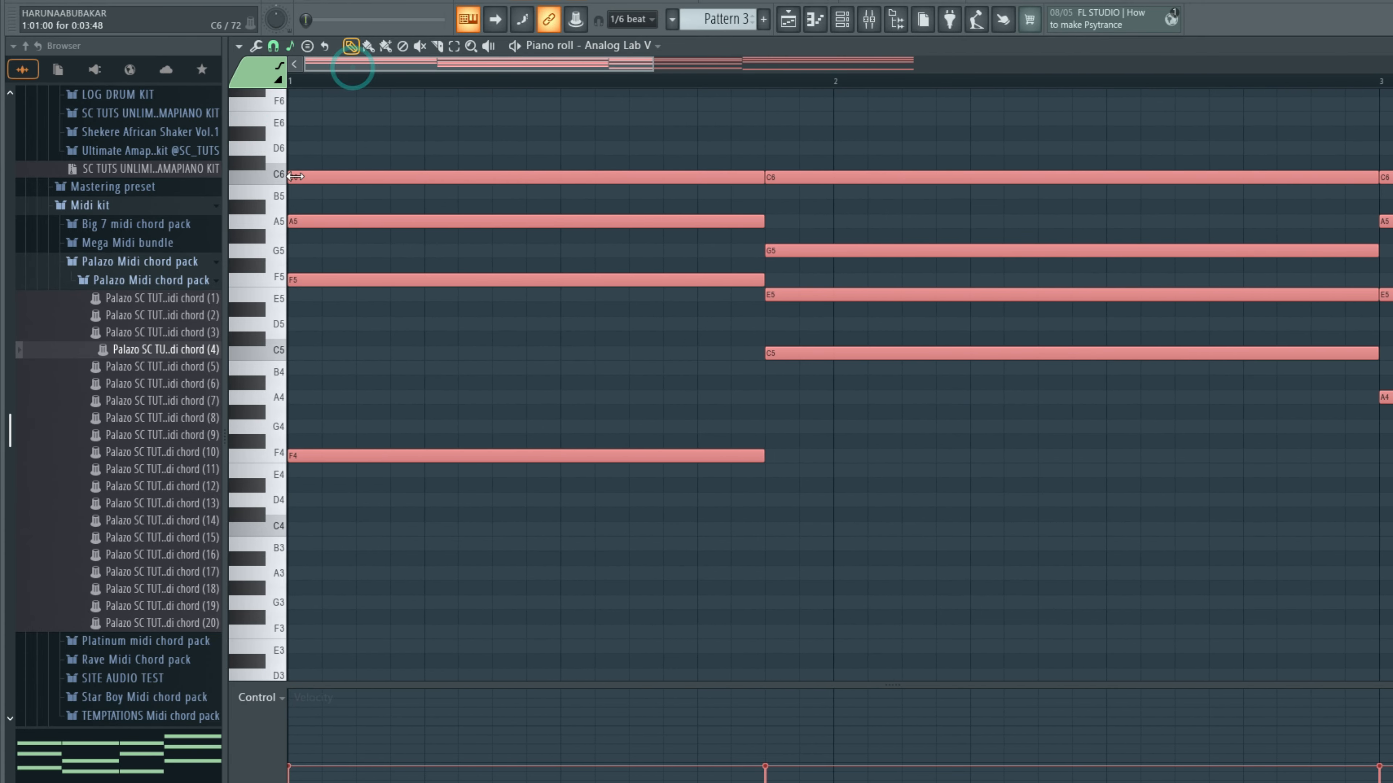
{"action": "left_click_drag", "start_coordinate": [293, 176], "coordinate": [352, 186]}
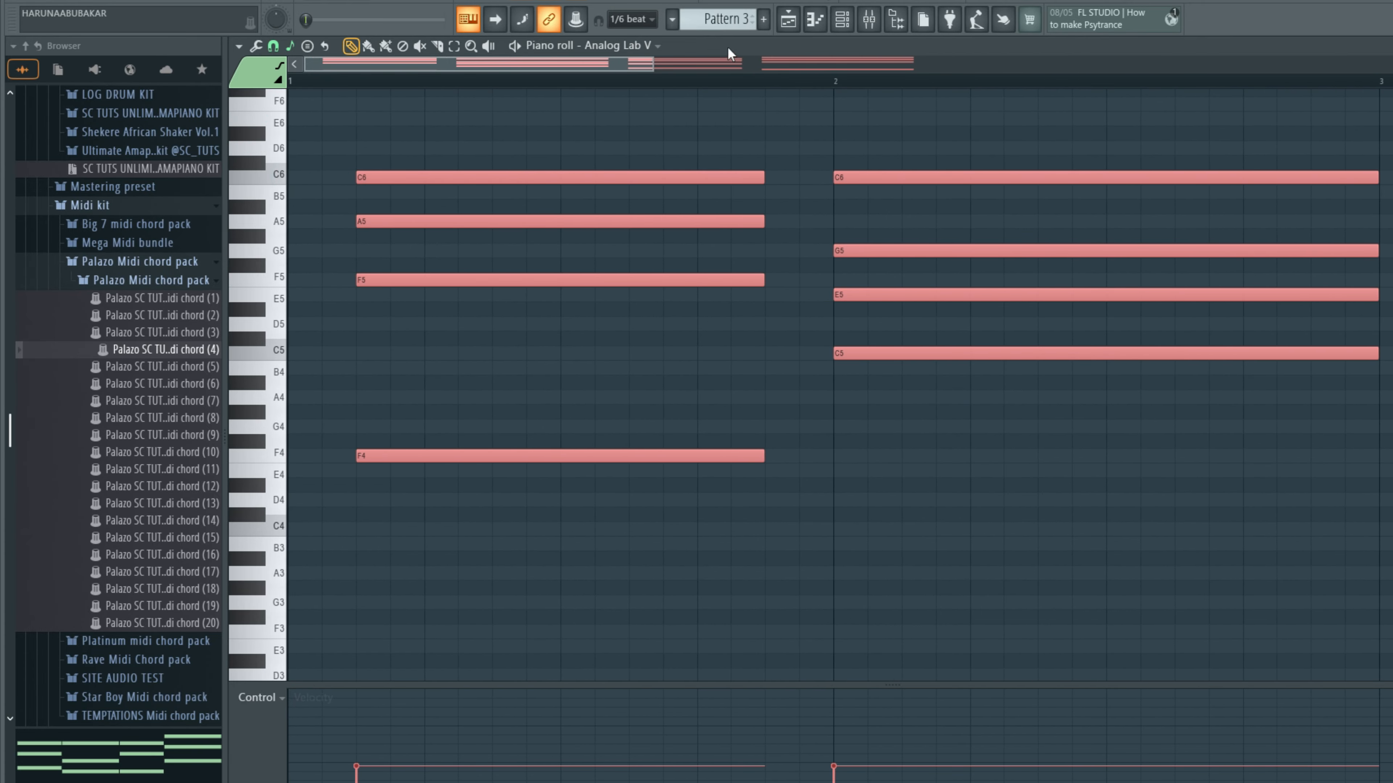
{"action": "left_click", "coordinate": [786, 22]}
{"action": "key", "text": "space"}
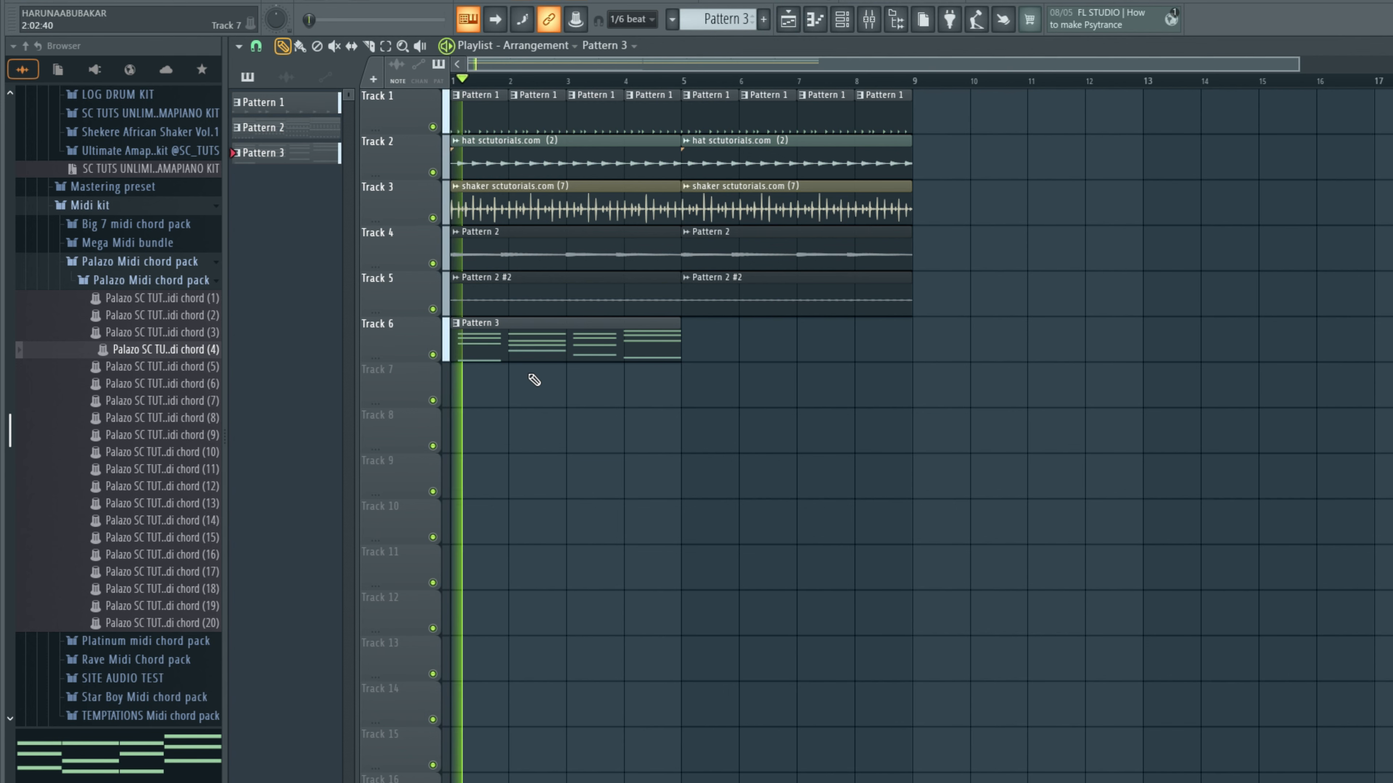
Step: Trim the second and fourth chords to start half a beat after bars 2 and 4
{"action": "double_click", "coordinate": [534, 351]}
{"action": "scroll", "coordinate": [534, 349], "scroll_direction": "down", "scroll_amount": 3}
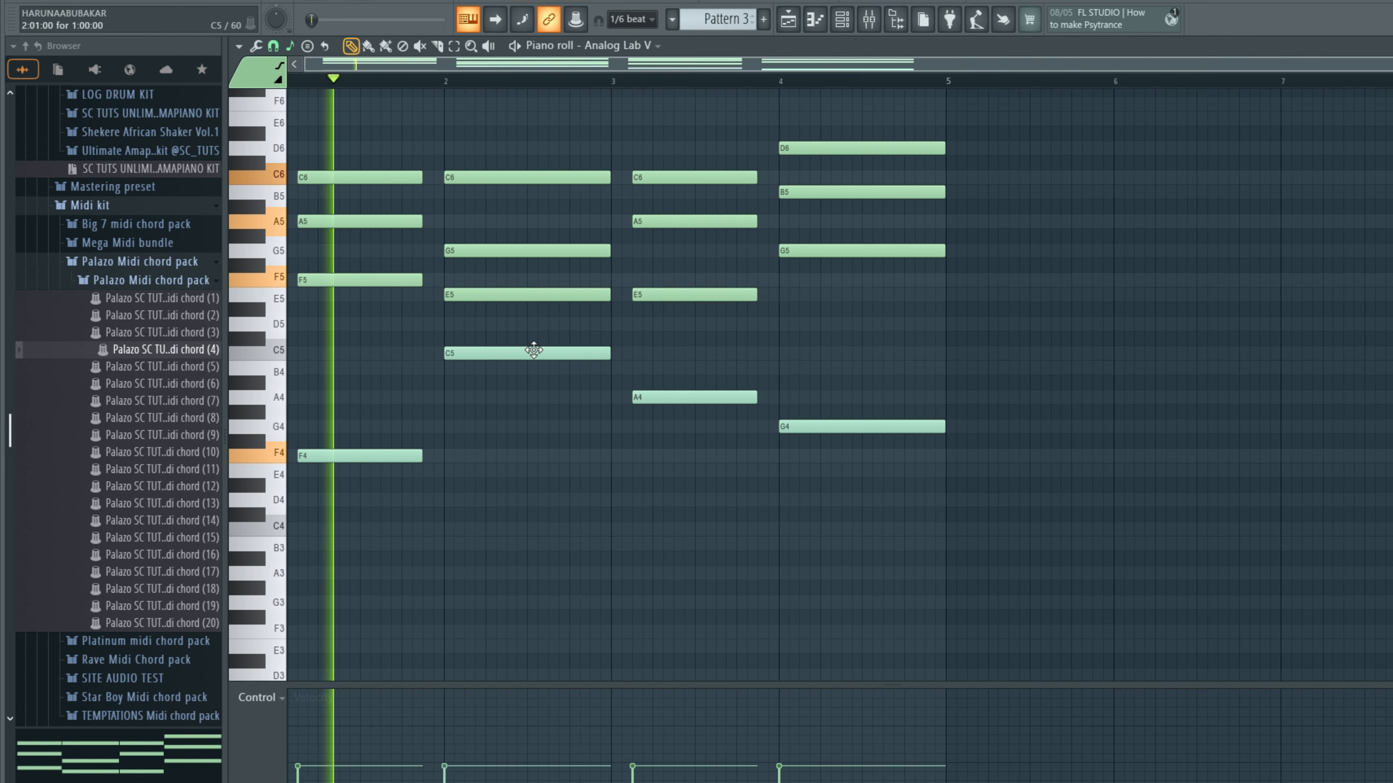
{"action": "scroll", "coordinate": [635, 211], "scroll_direction": "up", "scroll_amount": 2}
{"action": "left_click_drag", "start_coordinate": [636, 134], "coordinate": [603, 403]}
{"action": "left_click_drag", "start_coordinate": [599, 352], "coordinate": [643, 355]}
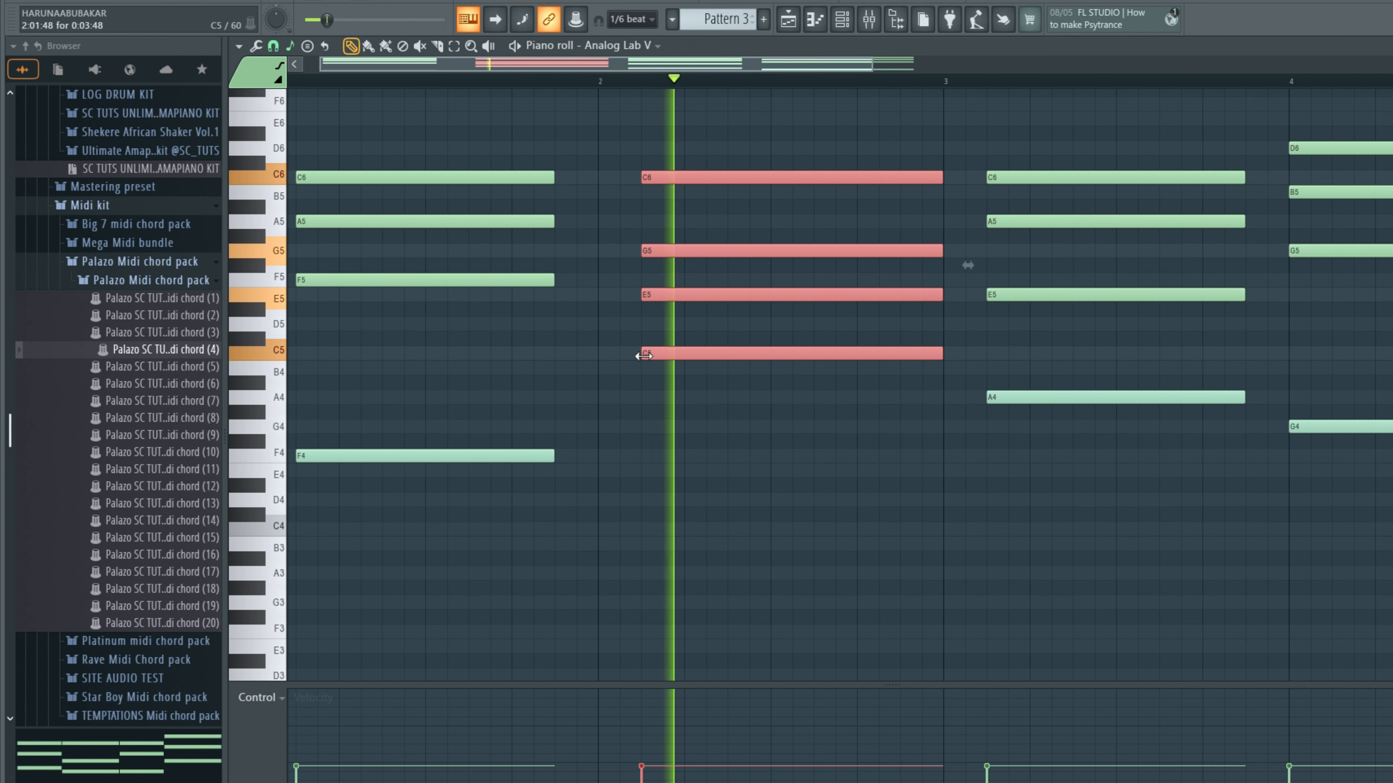
{"action": "scroll", "coordinate": [644, 359], "scroll_direction": "down", "scroll_amount": 2}
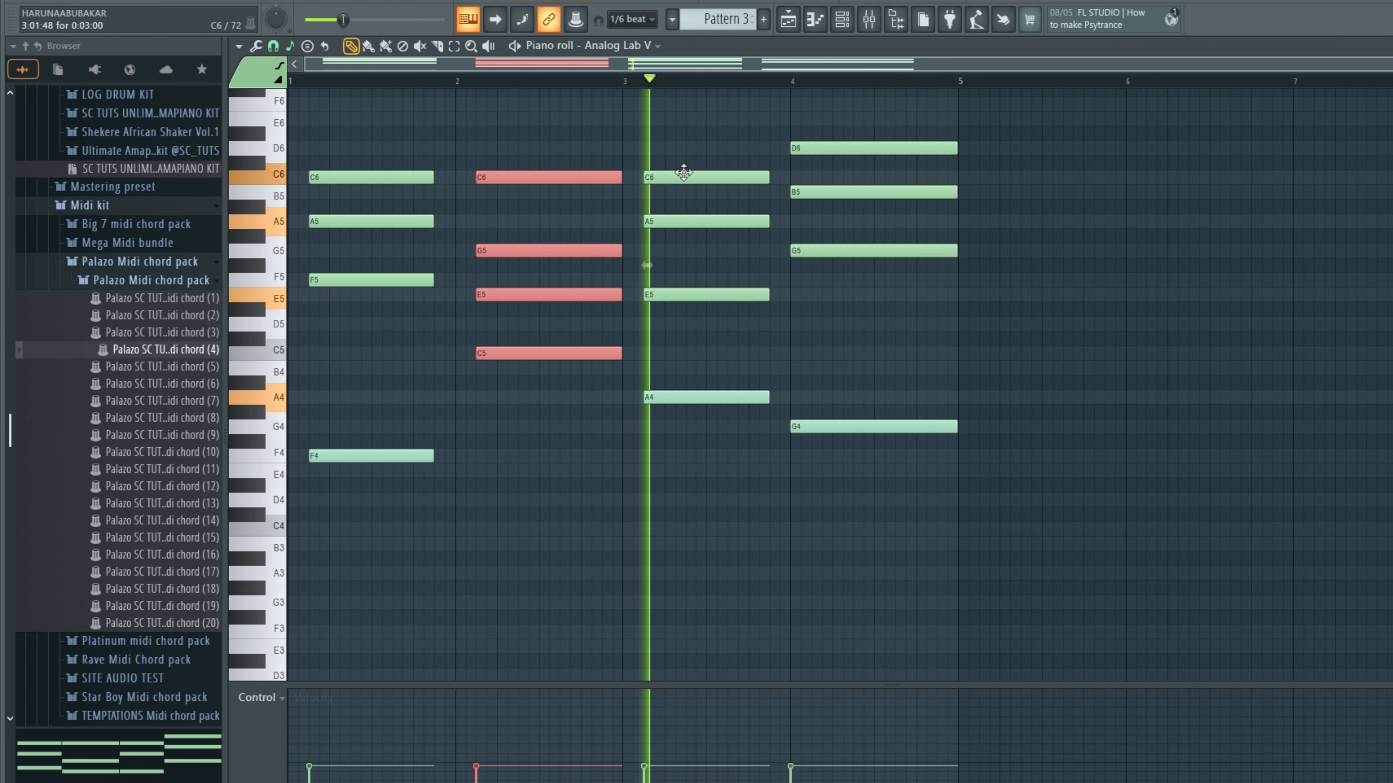
{"action": "left_click_drag", "start_coordinate": [805, 121], "coordinate": [820, 430]}
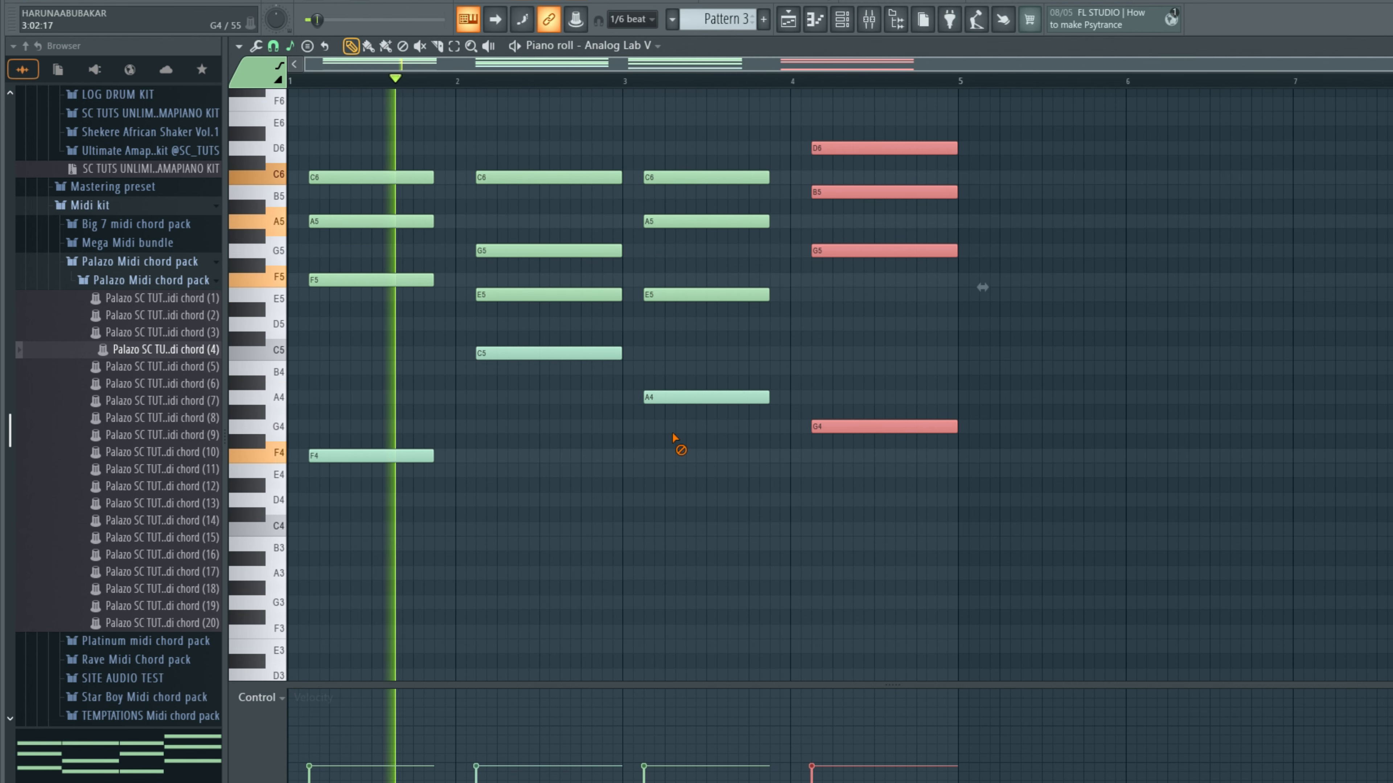
{"action": "left_click", "coordinate": [678, 444], "text": "ctrl"}
{"action": "scroll", "coordinate": [672, 435], "scroll_direction": "up", "scroll_amount": 3}
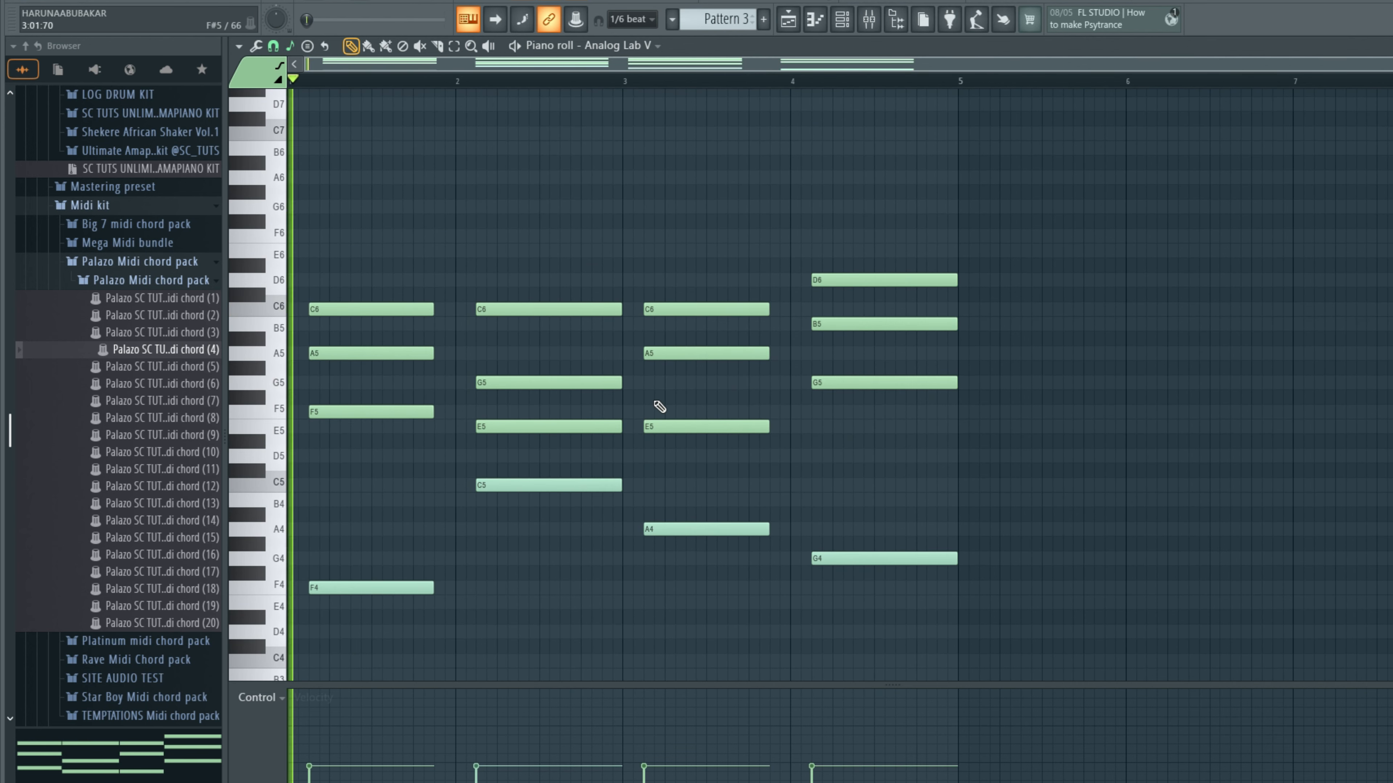
{"action": "key", "text": "ctrl+Up"}
{"action": "key", "text": "ctrl+Down"}
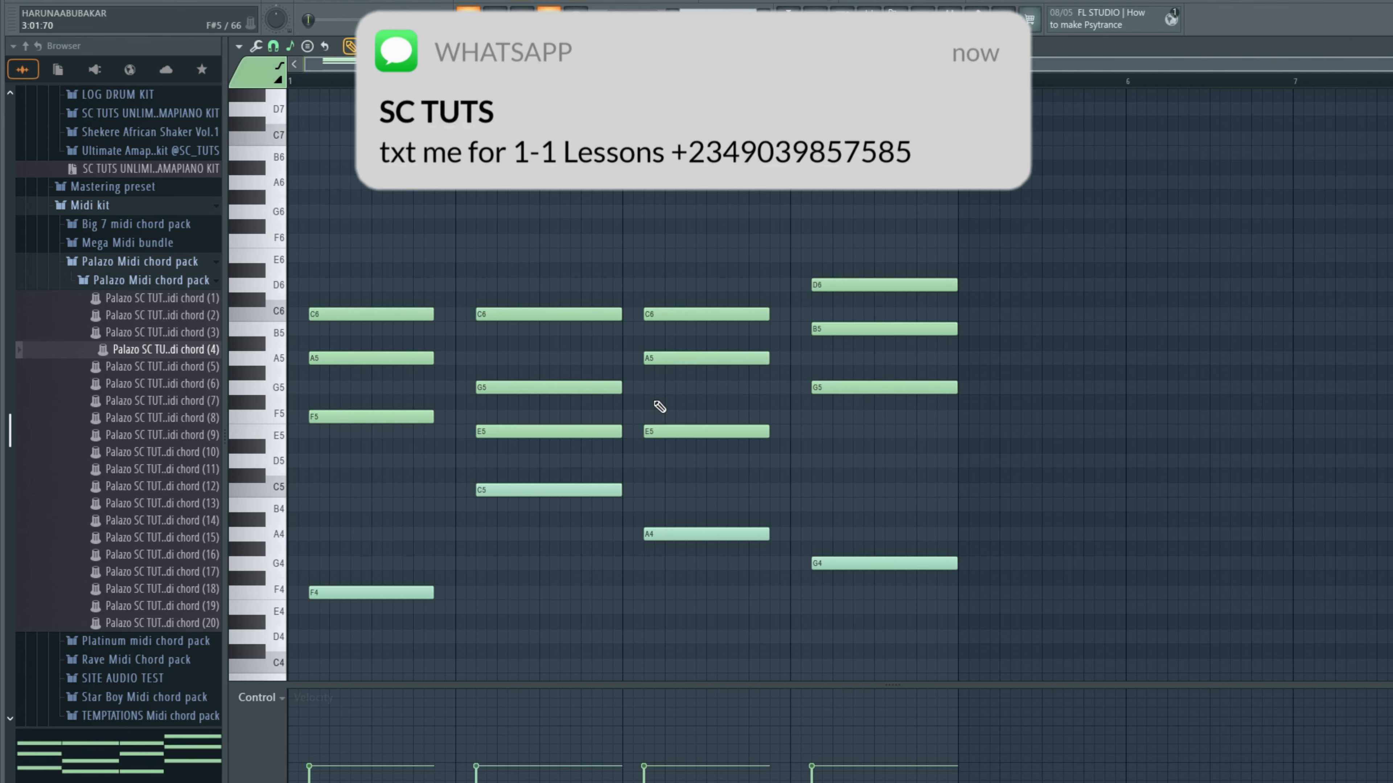
Step: Mute Track 5 and duplicate the Pattern 3 clip on Track 6 to fill bars 5 to 8
{"action": "left_click", "coordinate": [787, 19]}
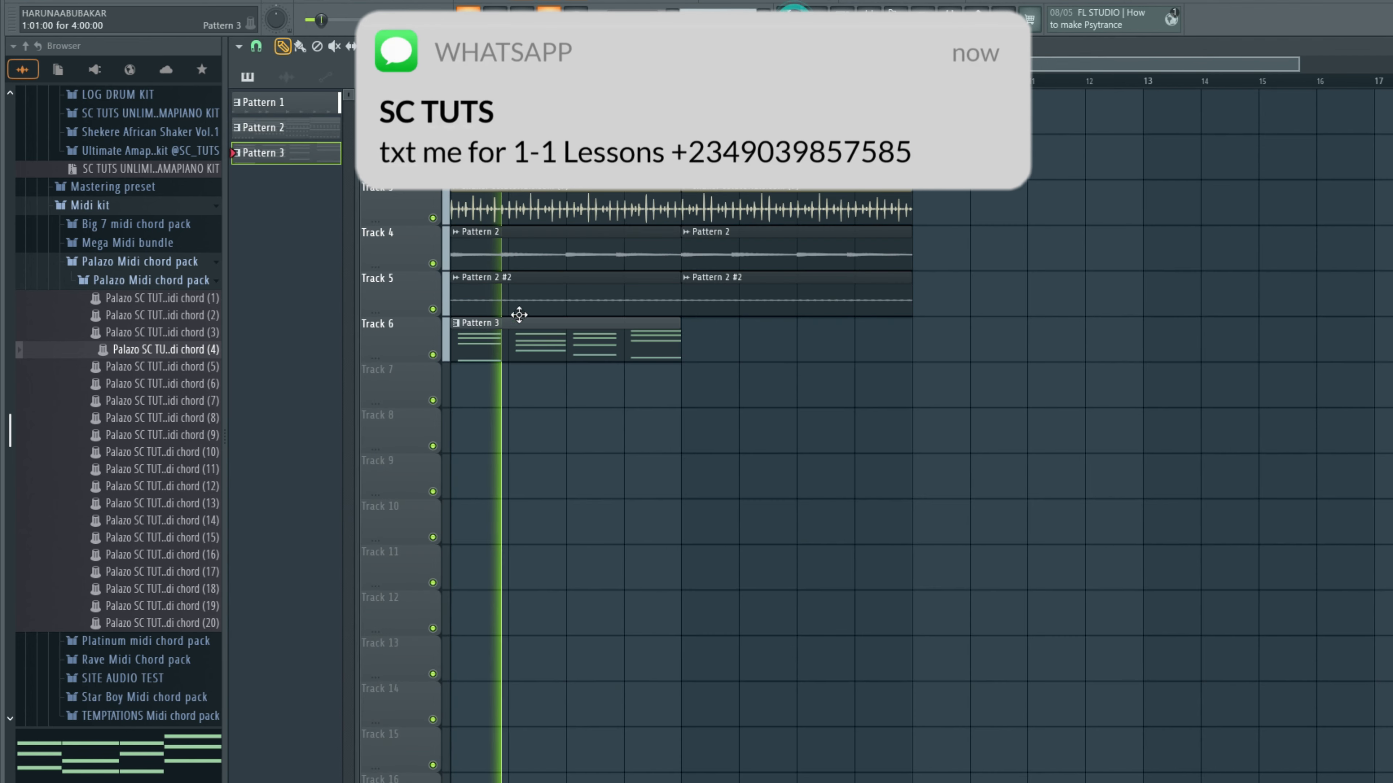
{"action": "left_click", "coordinate": [433, 309]}
{"action": "left_click", "coordinate": [535, 354], "text": "ctrl"}
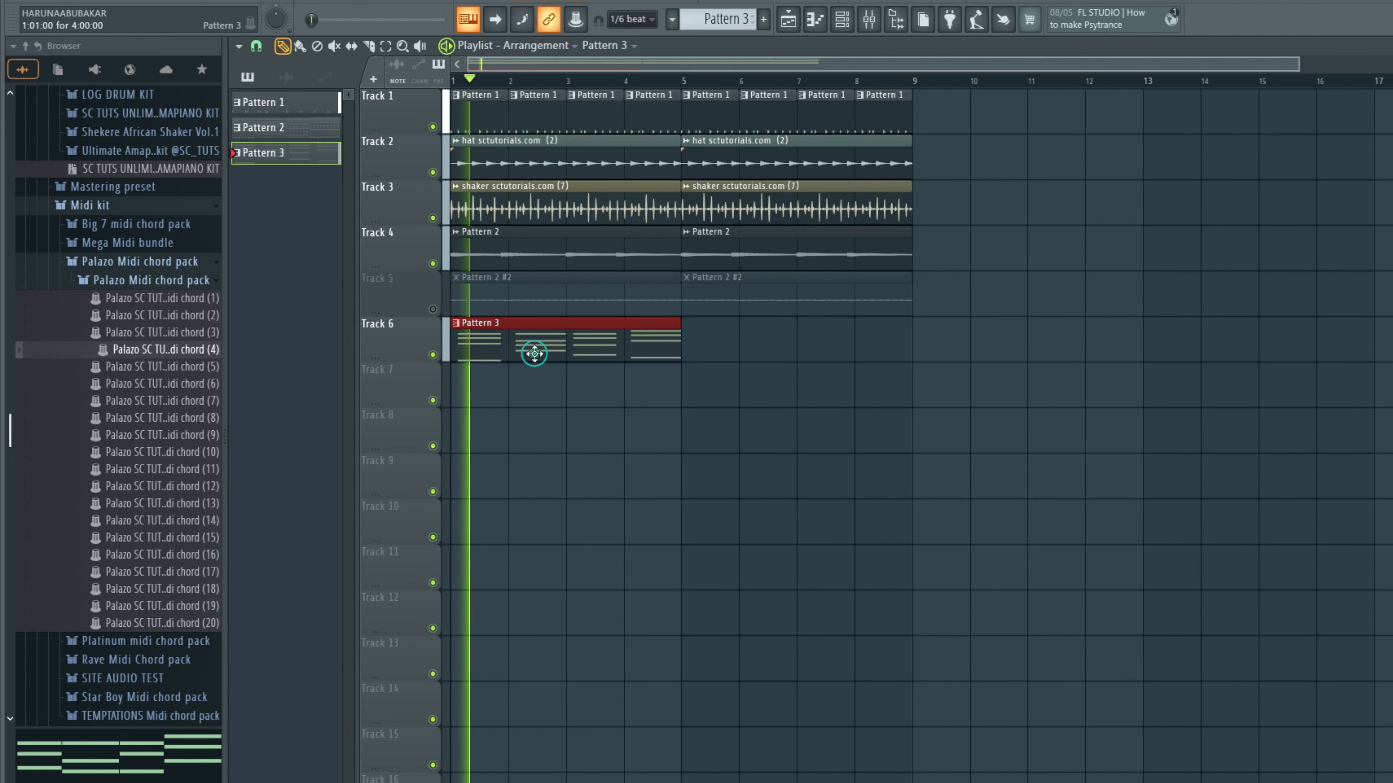
{"action": "key", "text": "ctrl+b"}
{"action": "left_click", "coordinate": [534, 354]}
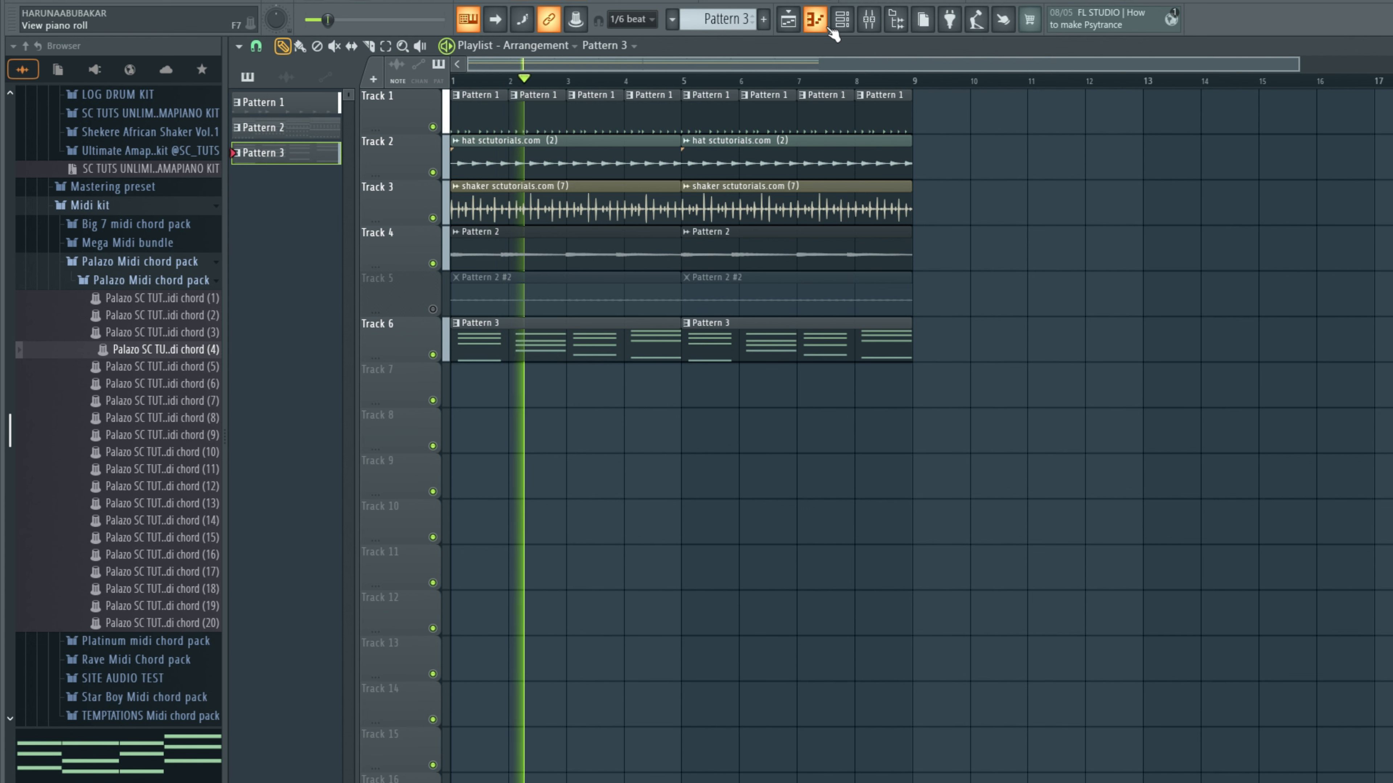
Step: Lower the Analog Lab V channel volume and reopen its preset browser
{"action": "left_click", "coordinate": [841, 19]}
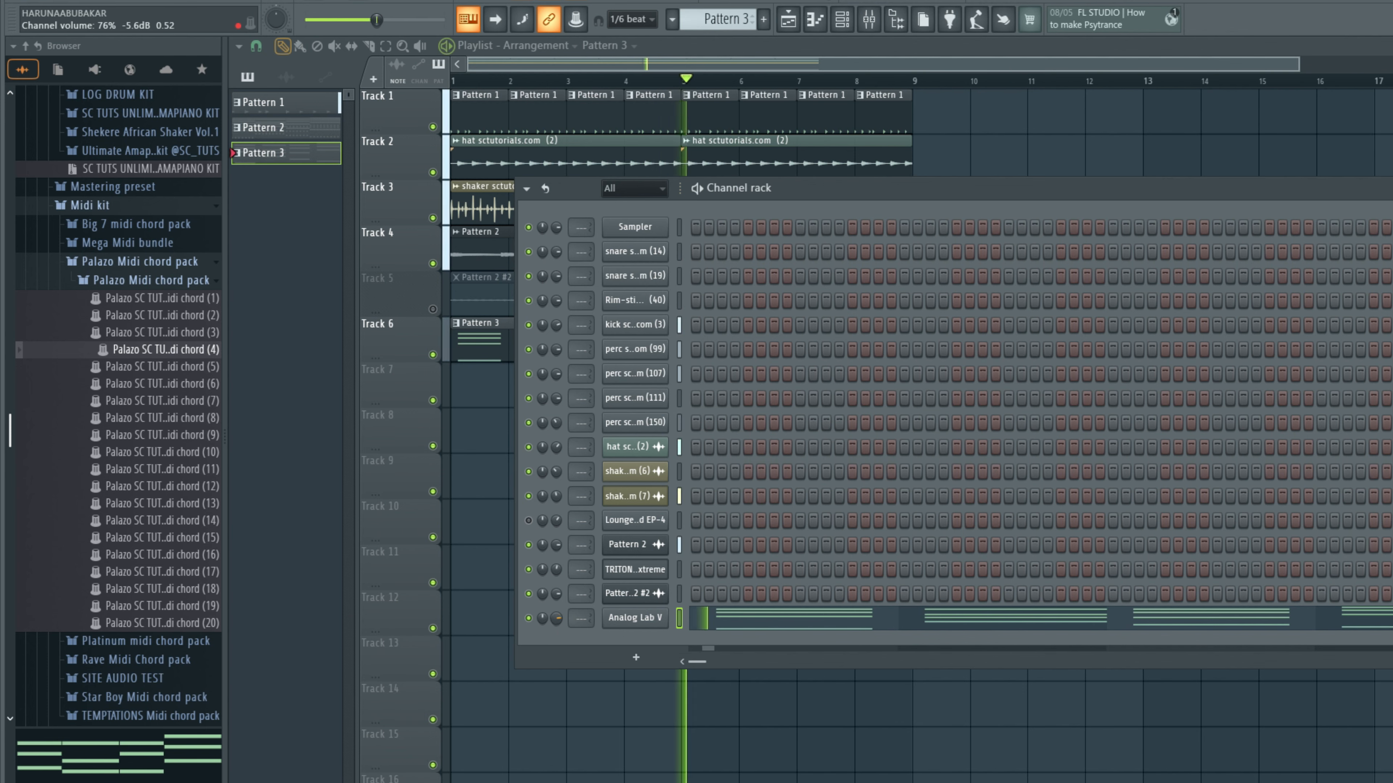
{"action": "left_click_drag", "start_coordinate": [560, 621], "coordinate": [560, 635]}
{"action": "left_click", "coordinate": [623, 621]}
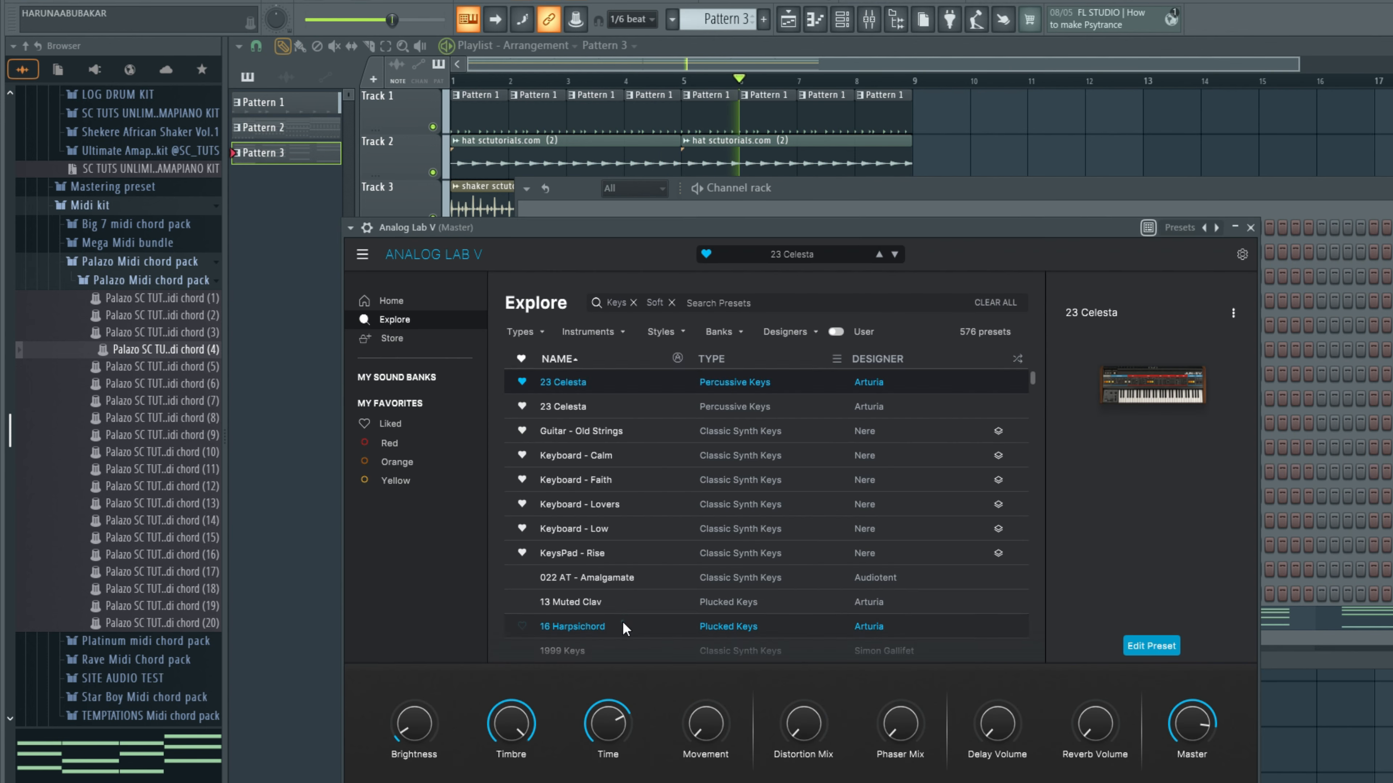
Step: Audition soft keys presets in Analog Lab V, including KeysPad - Rise and 72 Seq Arp, and load A Tale of Fall
{"action": "left_click", "coordinate": [772, 228]}
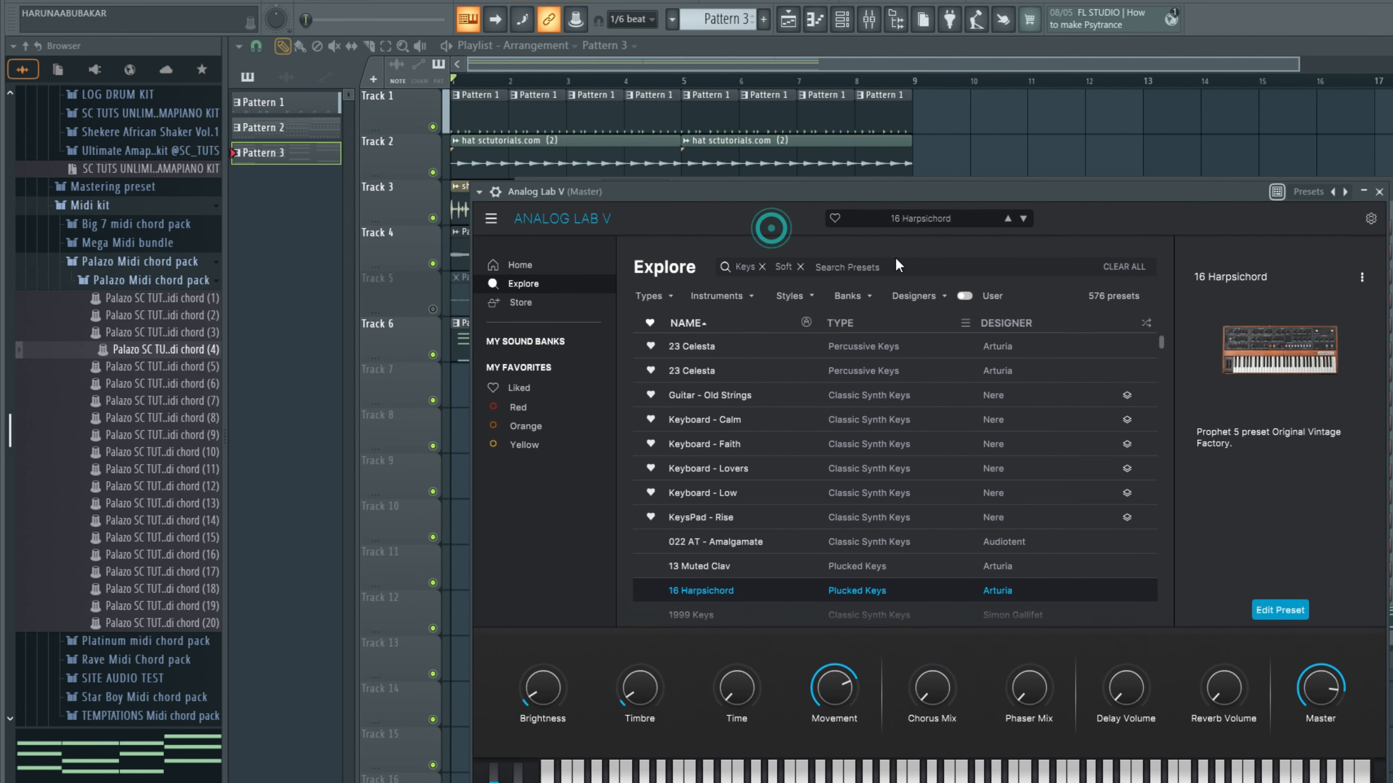
{"action": "left_click", "coordinate": [841, 518]}
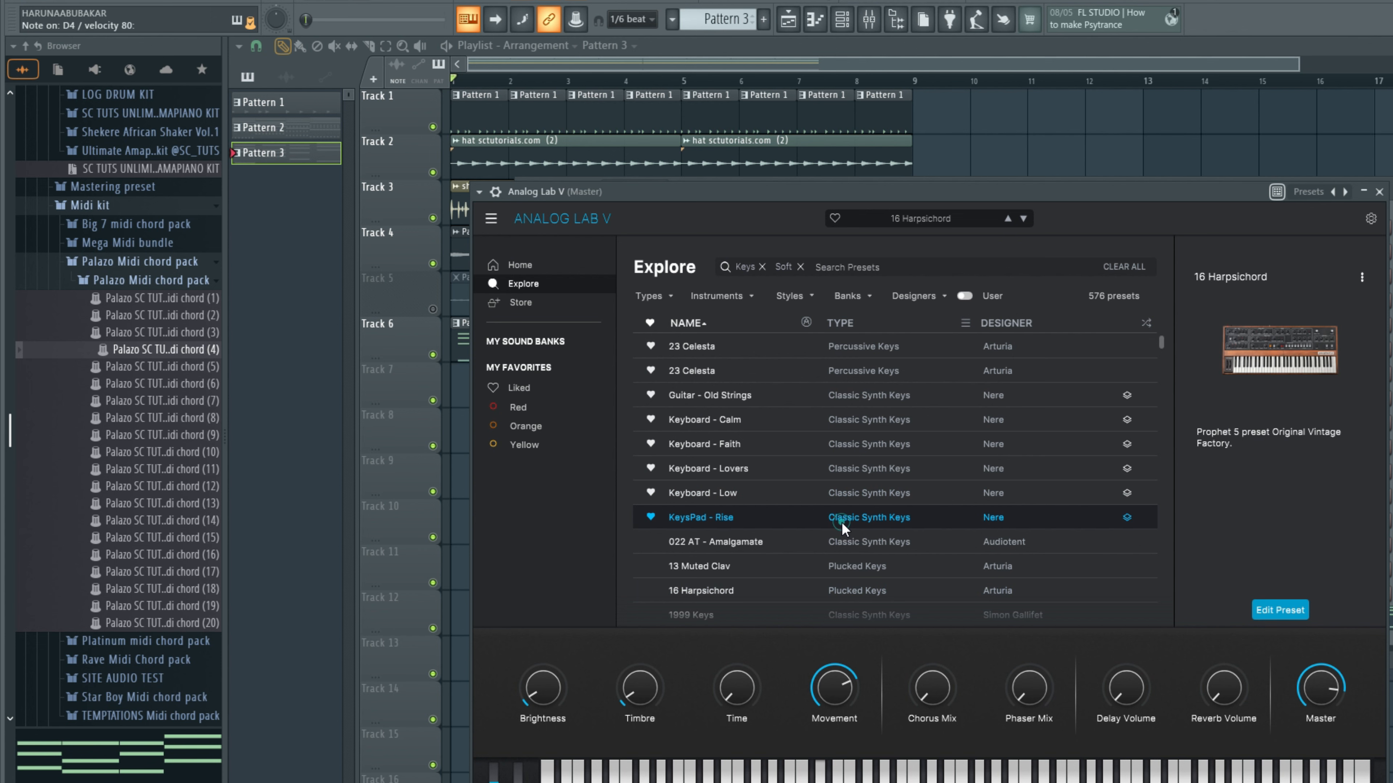
{"action": "left_click", "coordinate": [805, 540]}
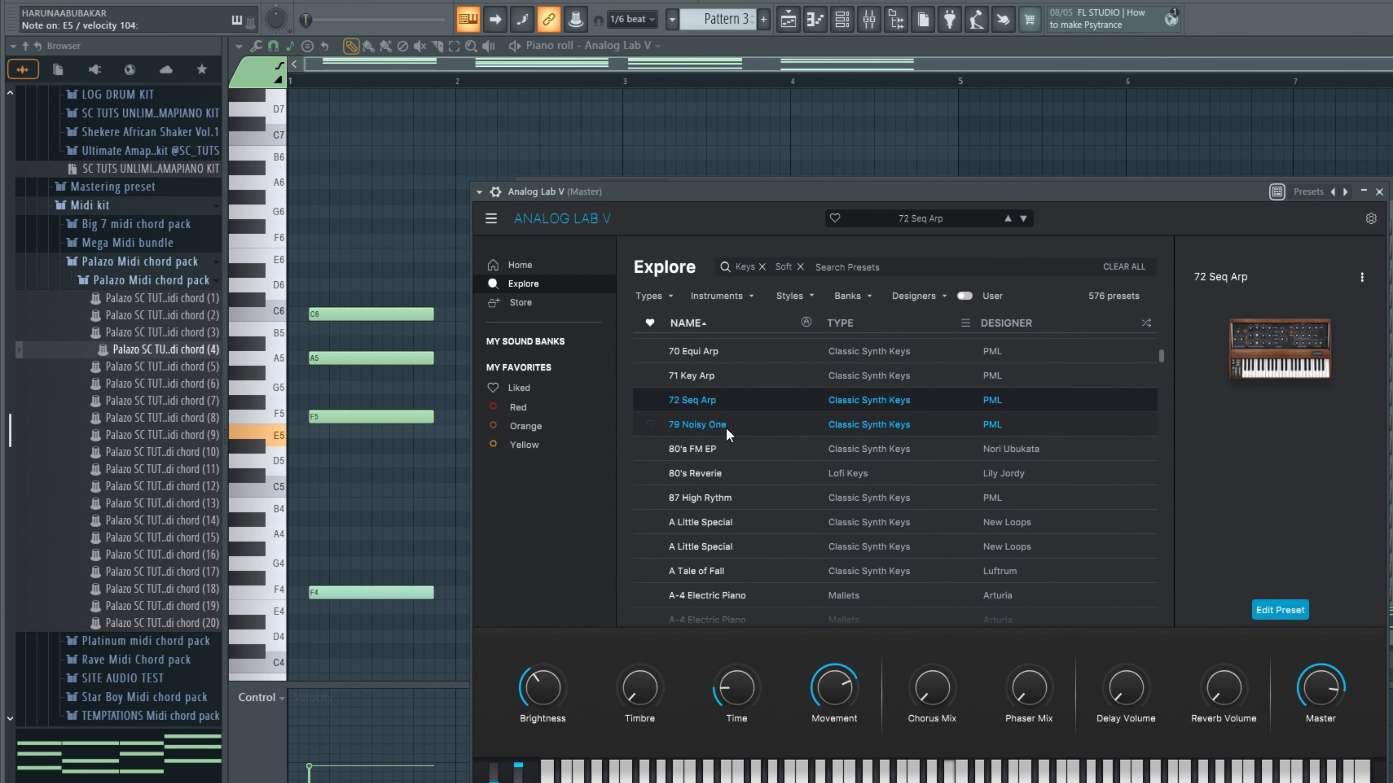
{"action": "left_click", "coordinate": [725, 425]}
{"action": "left_click", "coordinate": [729, 407]}
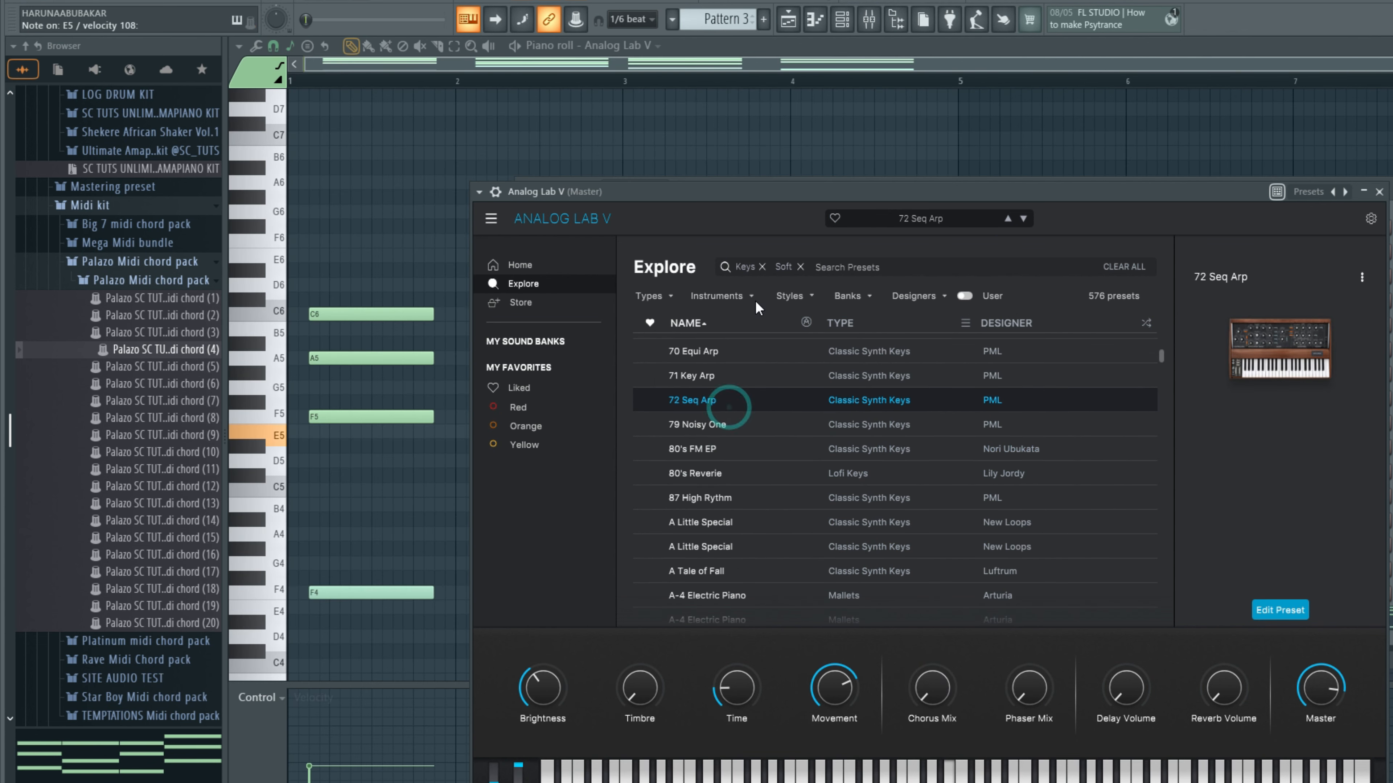
{"action": "left_click", "coordinate": [762, 463]}
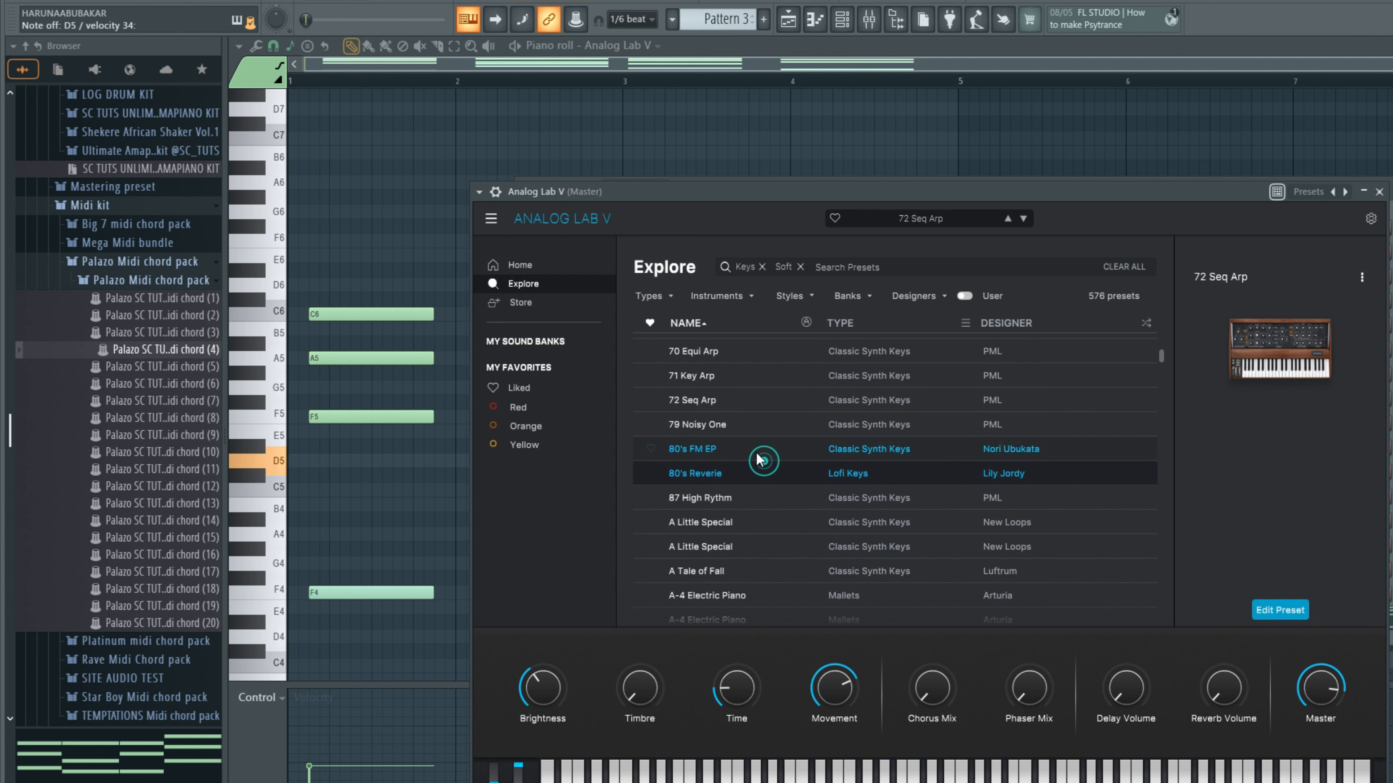
{"action": "left_click", "coordinate": [749, 497]}
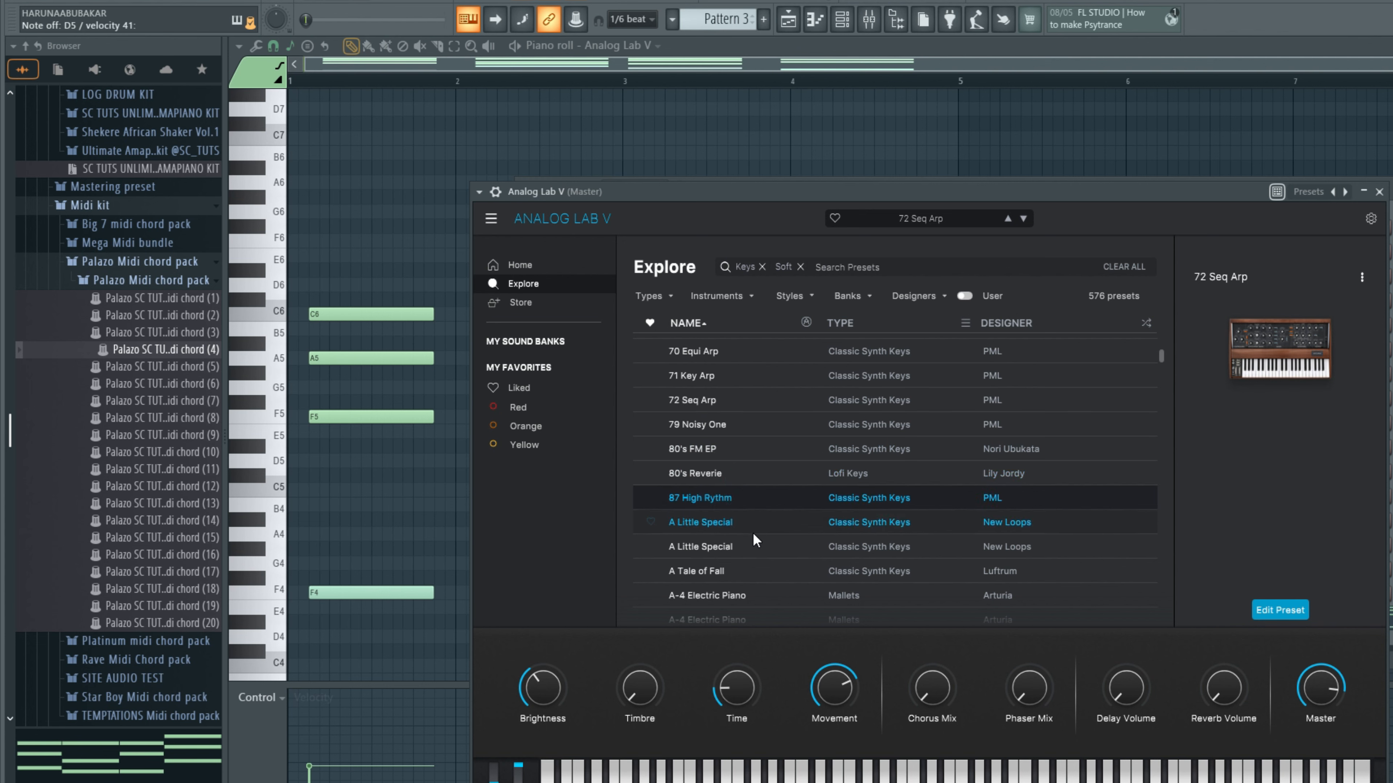
{"action": "left_click", "coordinate": [753, 533]}
{"action": "left_click", "coordinate": [741, 576]}
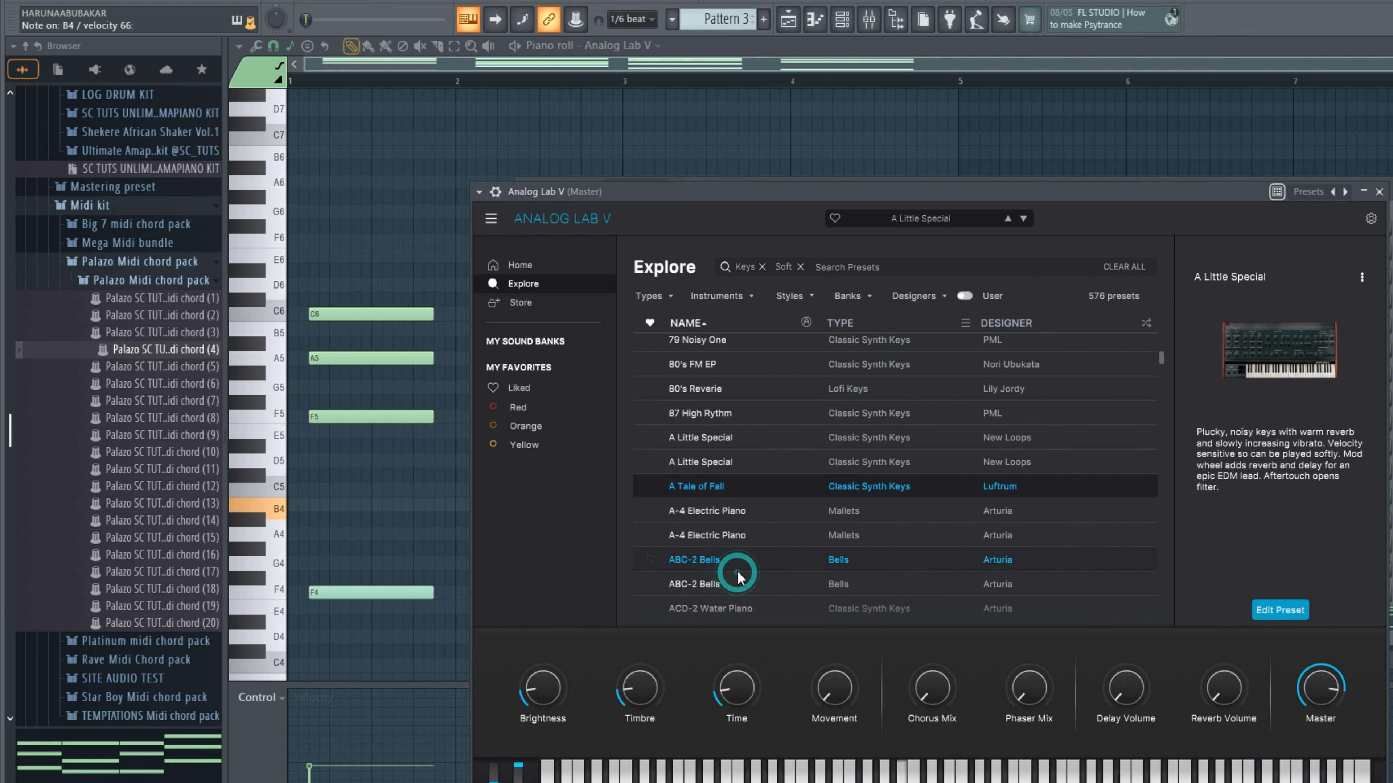
Step: Play the Analog Lab V chords with the chosen preset and transpose all of Pattern 3's notes down one octave
{"action": "key", "text": "space"}
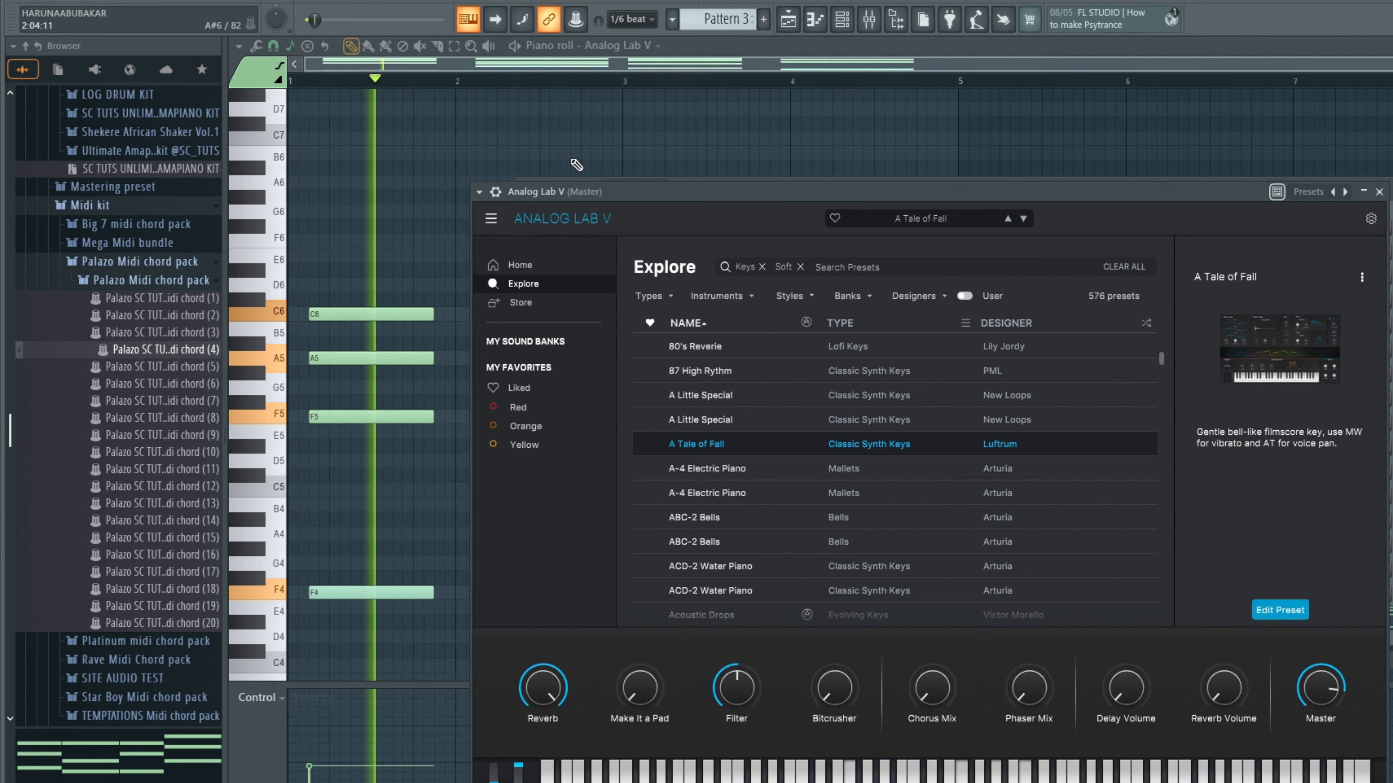
{"action": "right_click", "coordinate": [538, 149]}
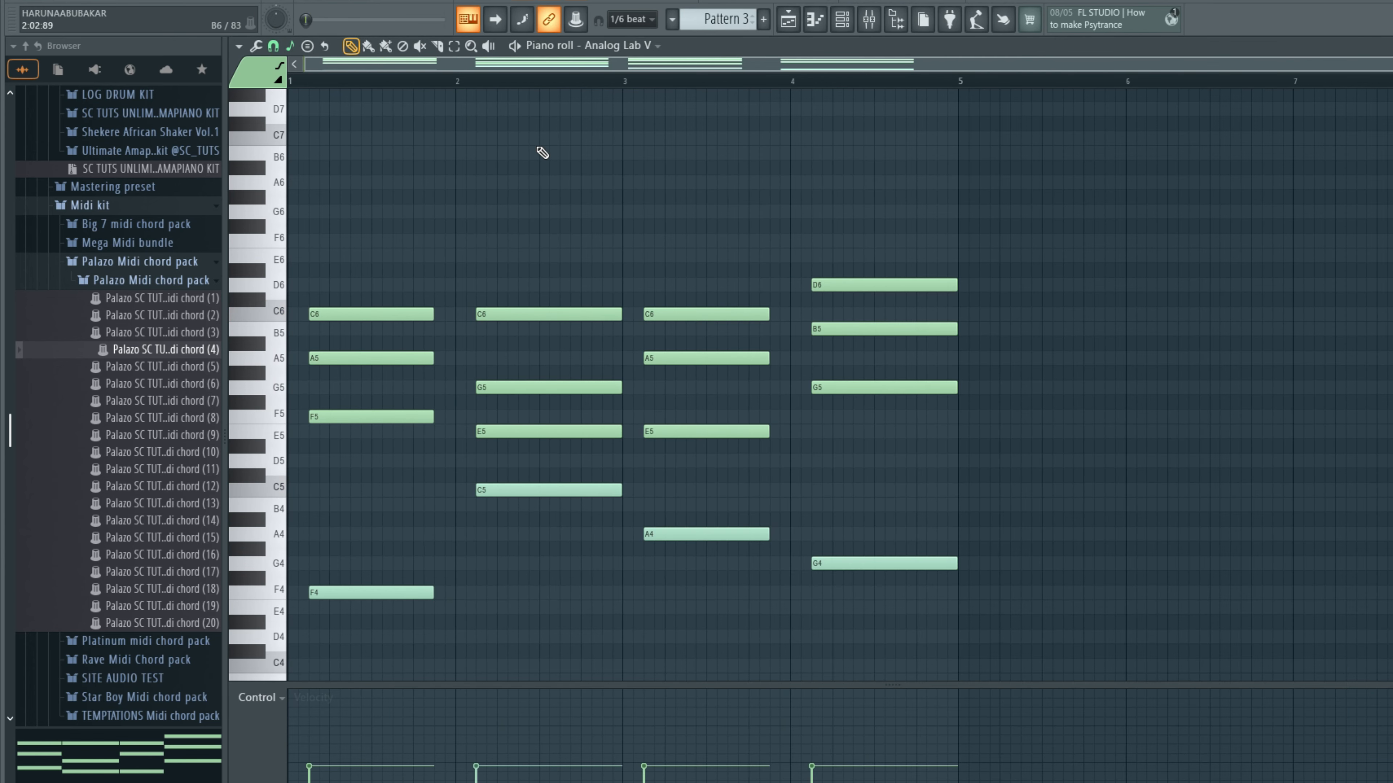
{"action": "key", "text": "ctrl+Down"}
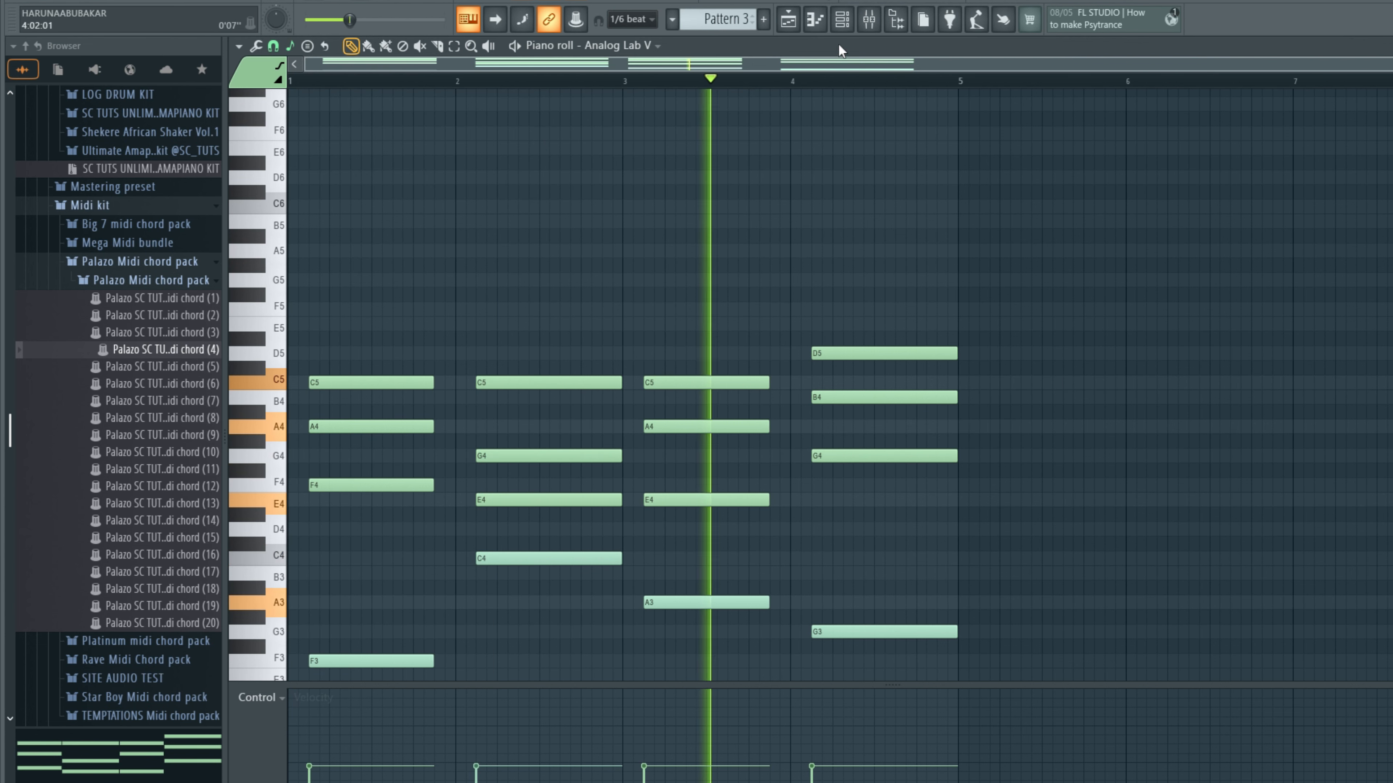
Step: Adjust the Analog Lab V channel volume in the channel rack while the arrangement plays
{"action": "left_click", "coordinate": [841, 19]}
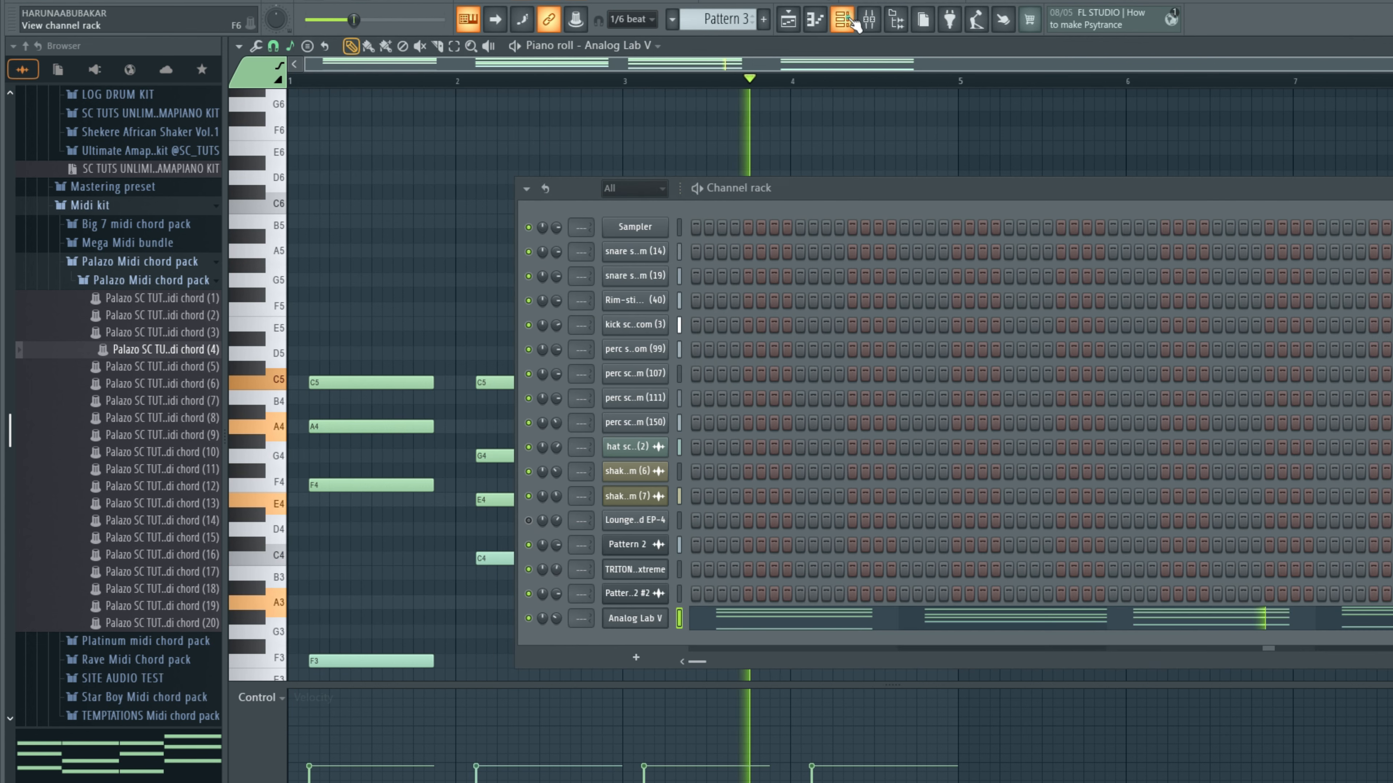
{"action": "left_click", "coordinate": [559, 622]}
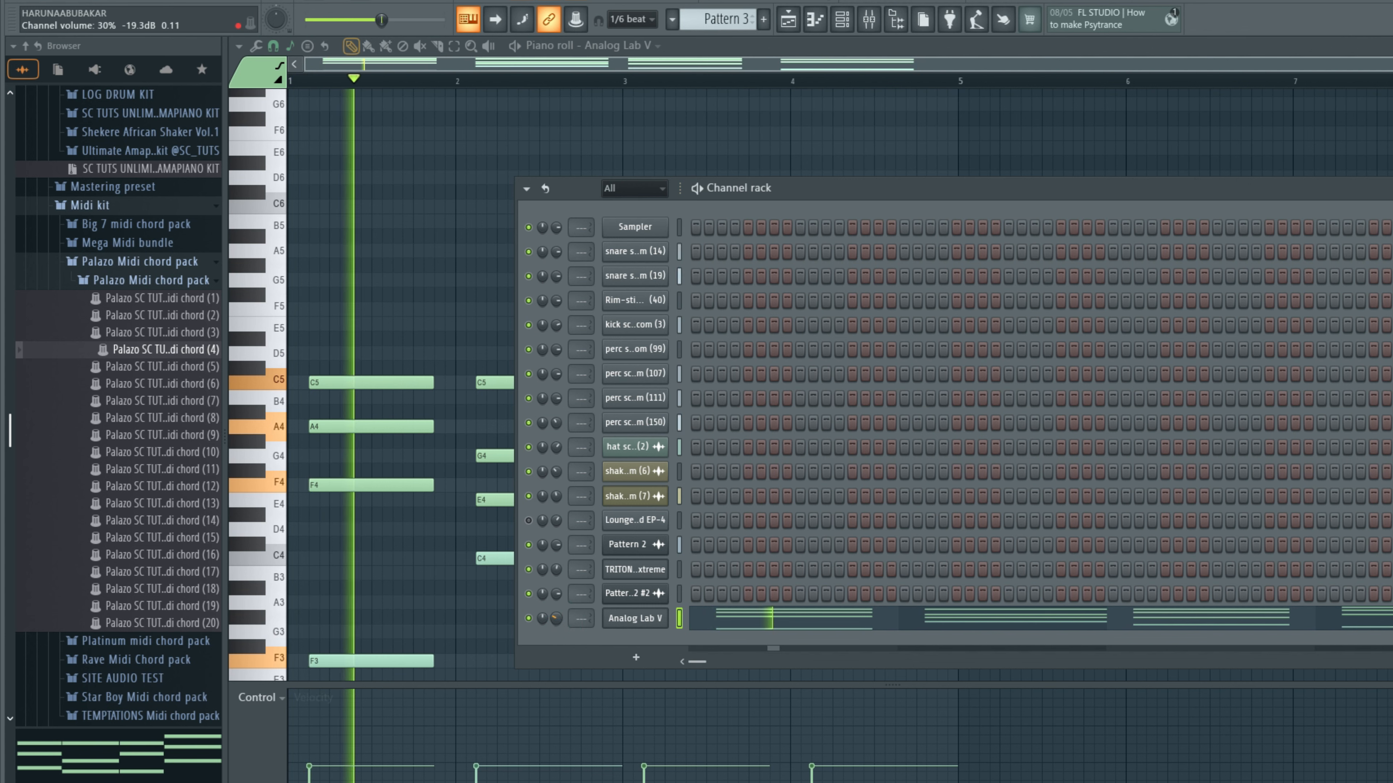
{"action": "left_click", "coordinate": [559, 622]}
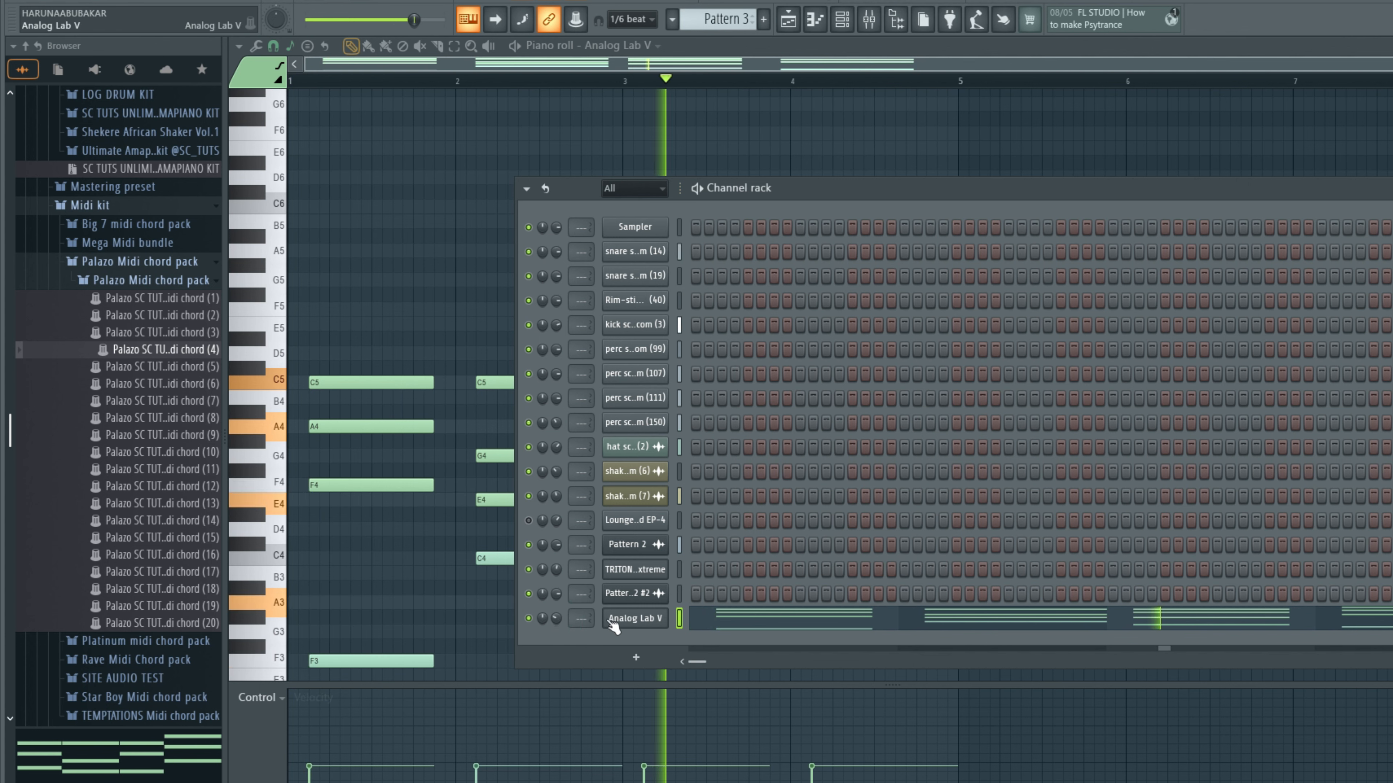
Step: Reopen the Pattern 3 chords from the playlist, transpose them down another octave and play the result
{"action": "left_click", "coordinate": [788, 20]}
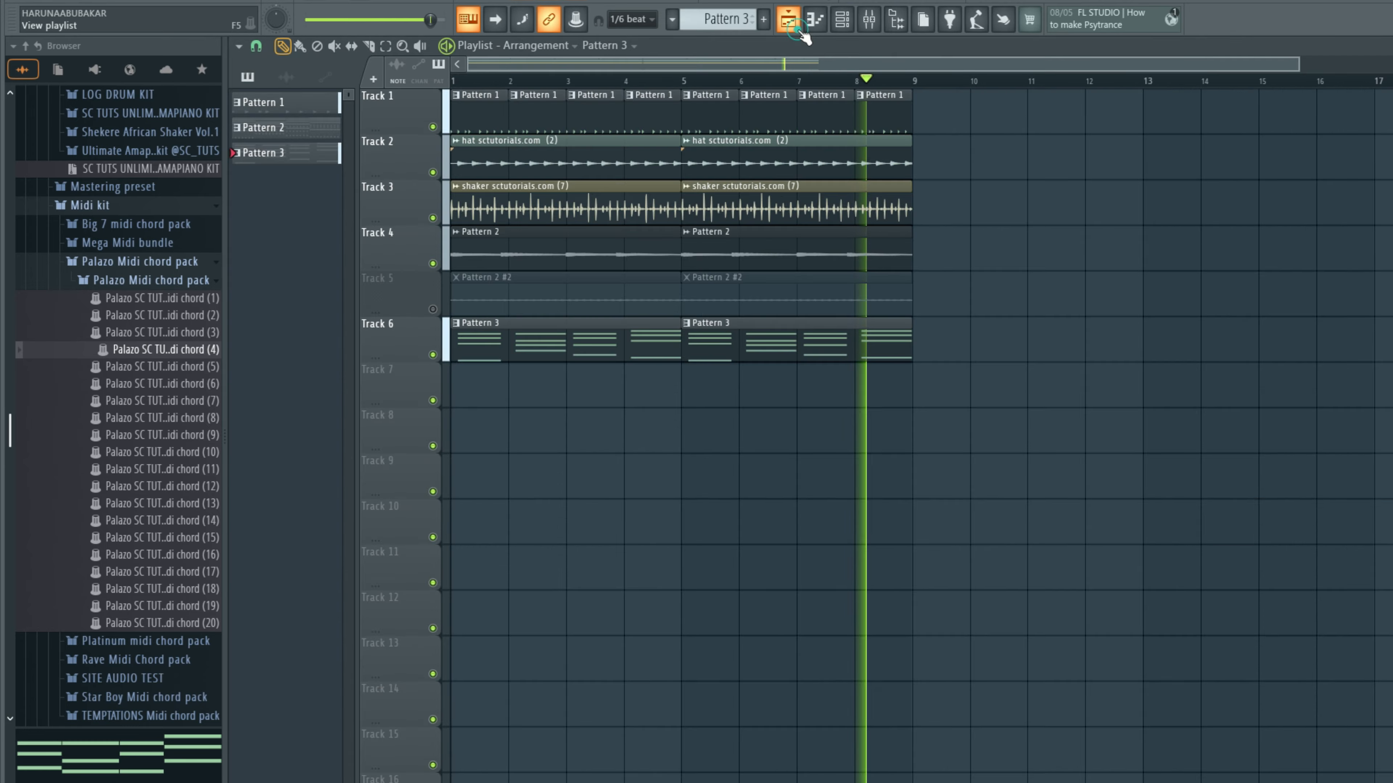
{"action": "double_click", "coordinate": [565, 346]}
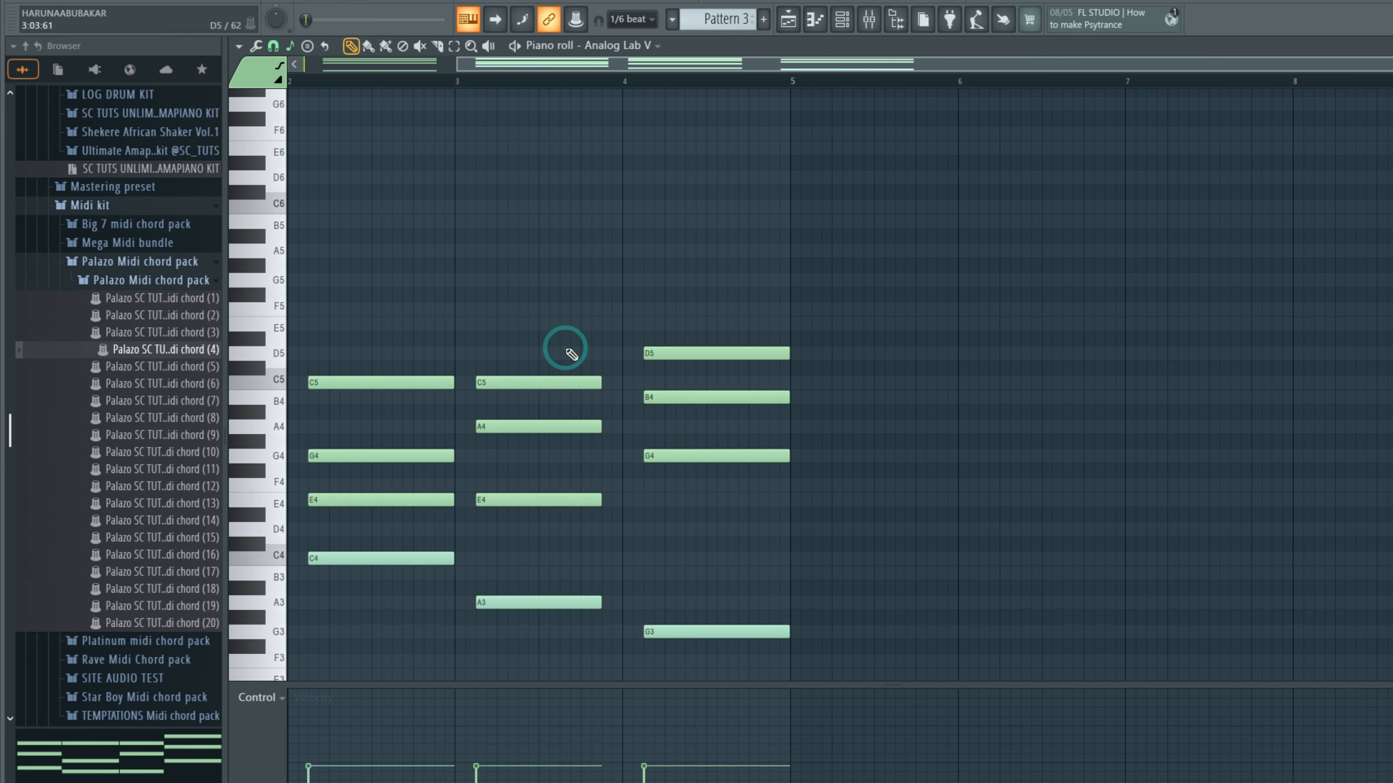
{"action": "key", "text": "ctrl+Down"}
{"action": "key", "text": "space"}
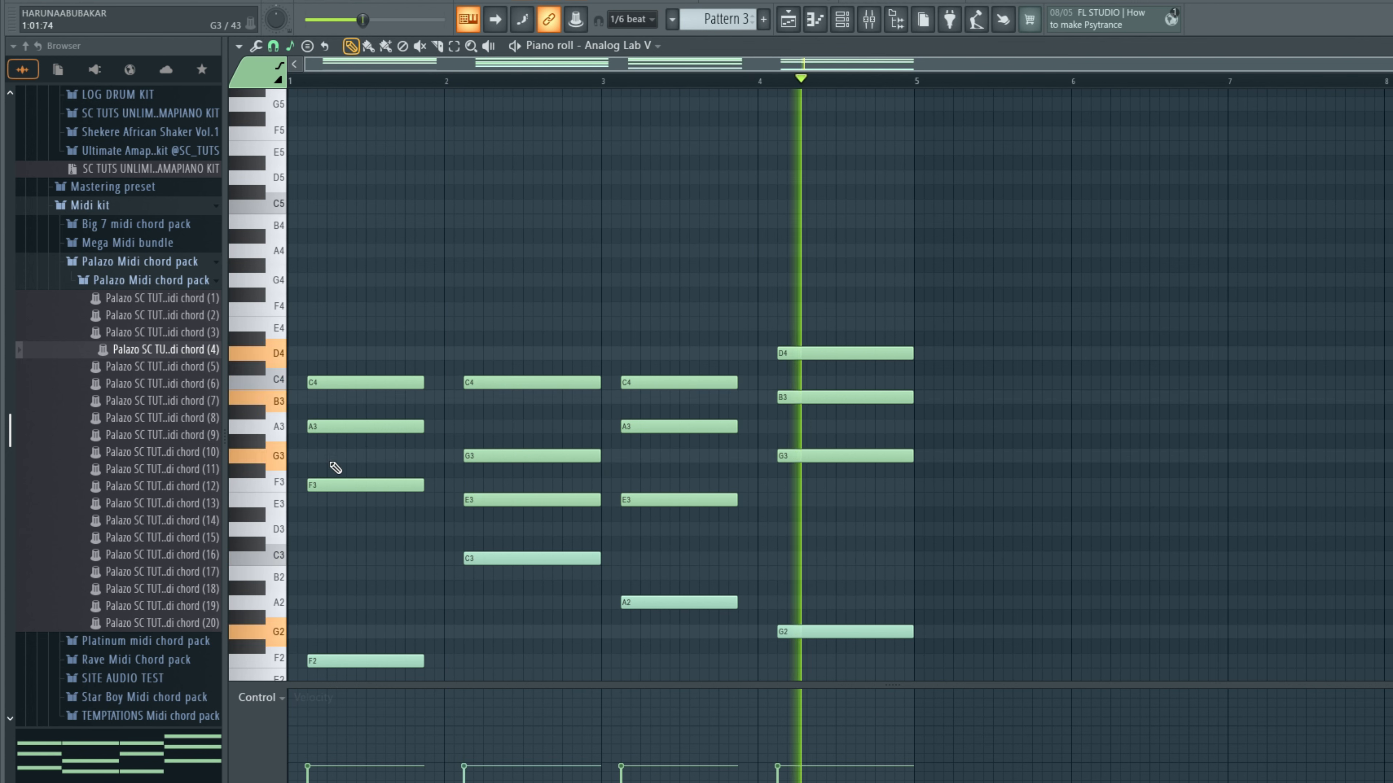
Step: Render Pattern 3 to audio, replacing its clips on Track 6, and play the arrangement
{"action": "left_click", "coordinate": [788, 25]}
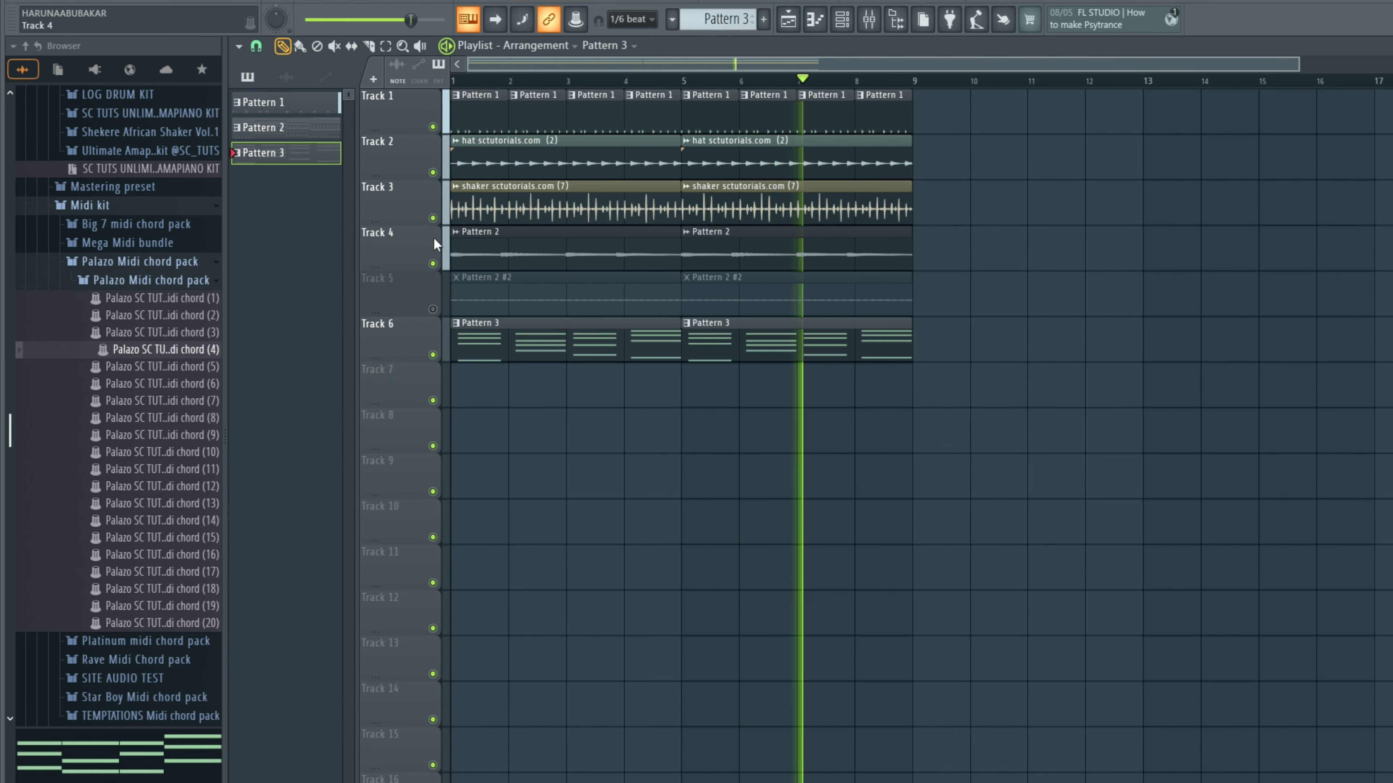
{"action": "key", "text": "space"}
{"action": "right_click", "coordinate": [309, 159]}
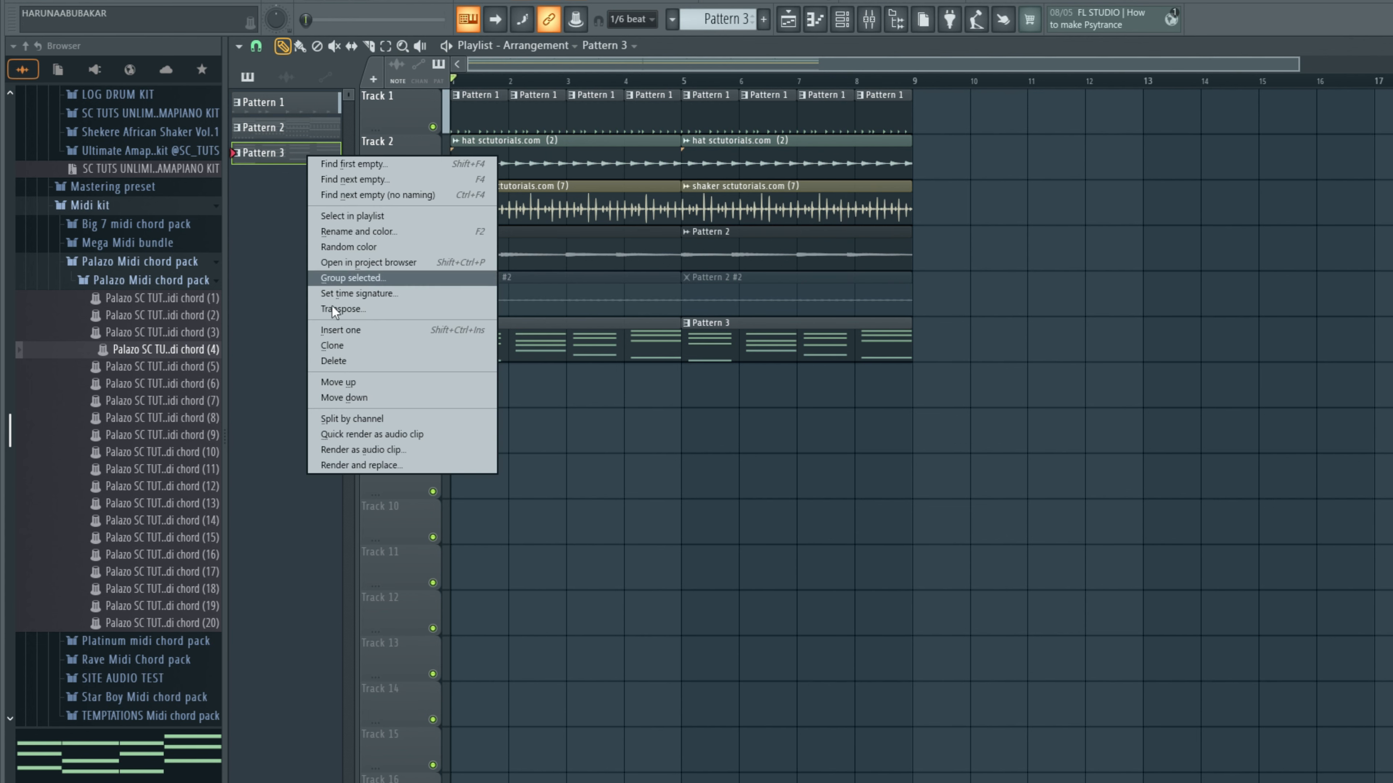
{"action": "left_click", "coordinate": [377, 466]}
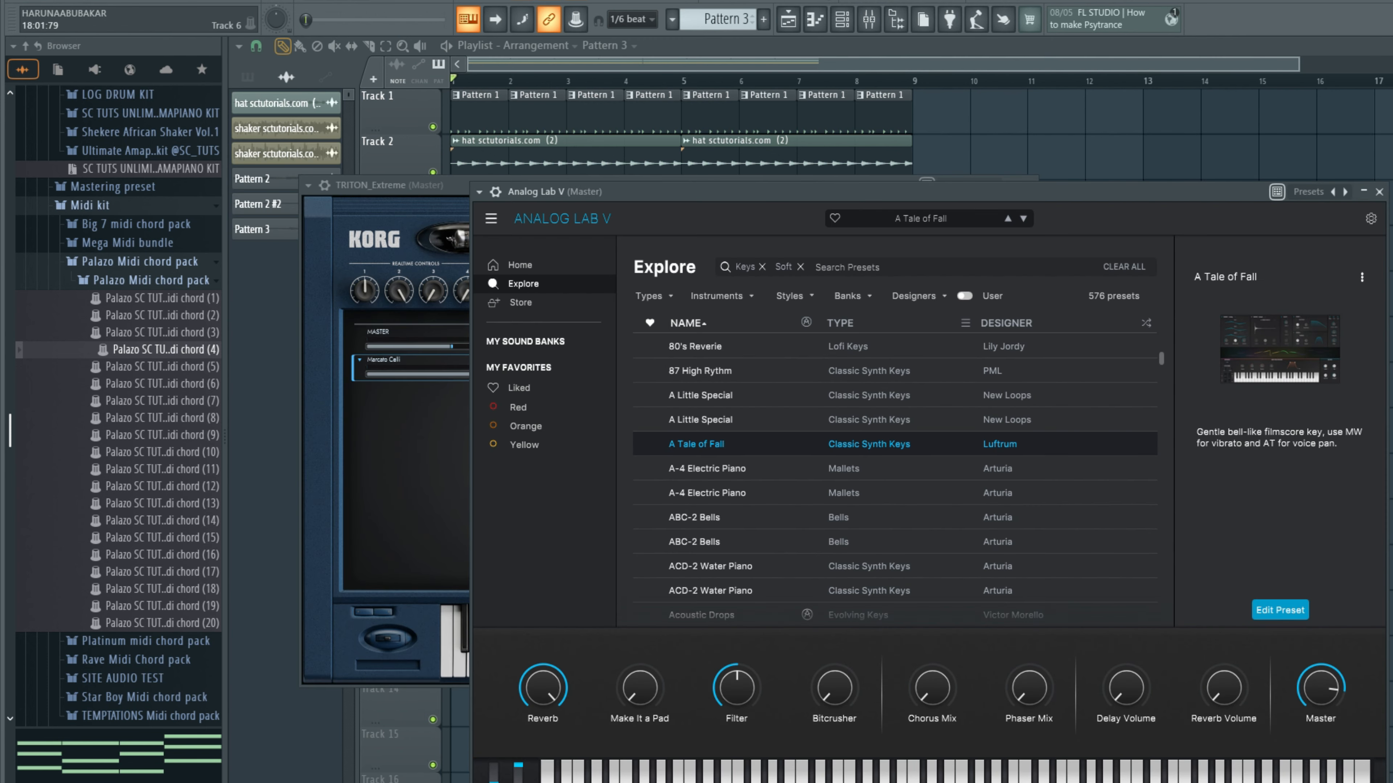
{"action": "right_click", "coordinate": [1390, 335]}
{"action": "key", "text": "space"}
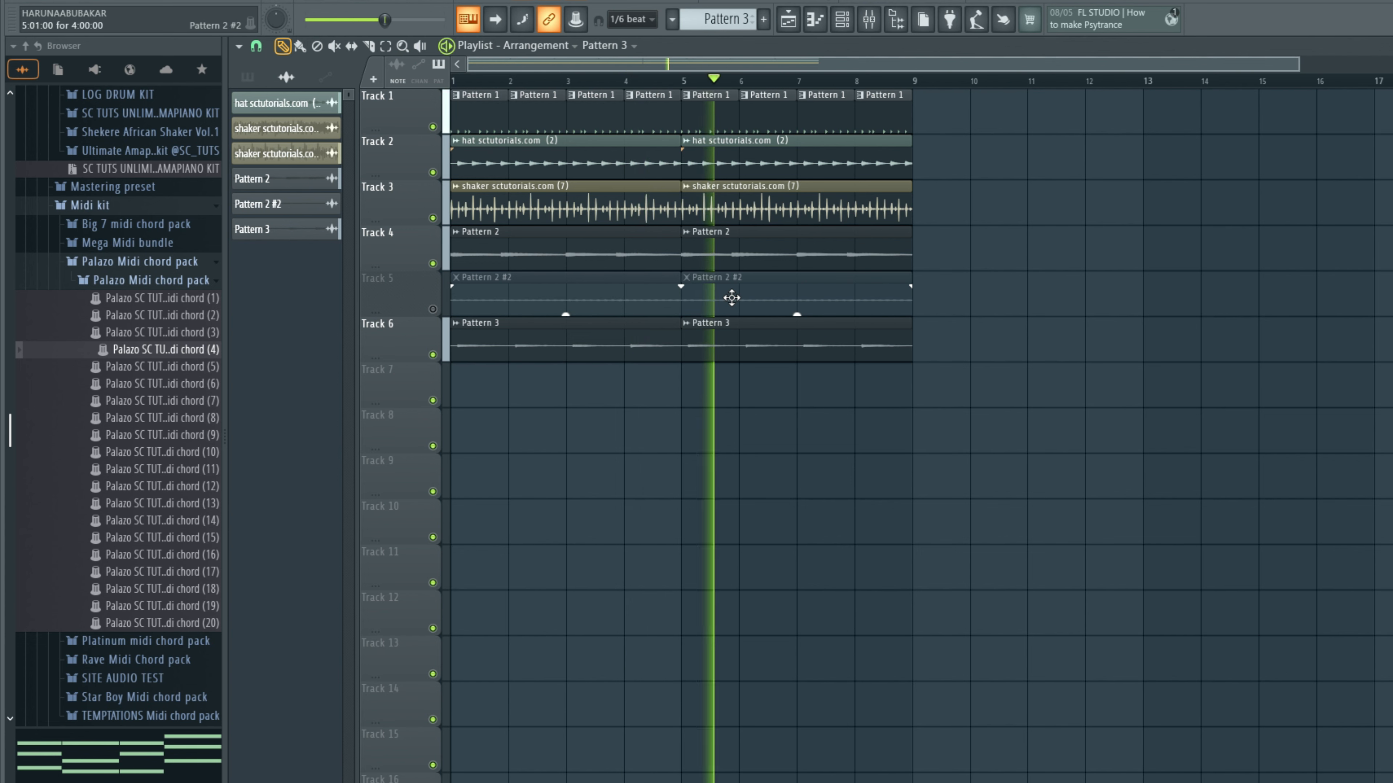
Step: Open Pattern 1 in the channel rack and add the sample perc sctutorials.com (181) as a new channel
{"action": "left_click", "coordinate": [483, 119]}
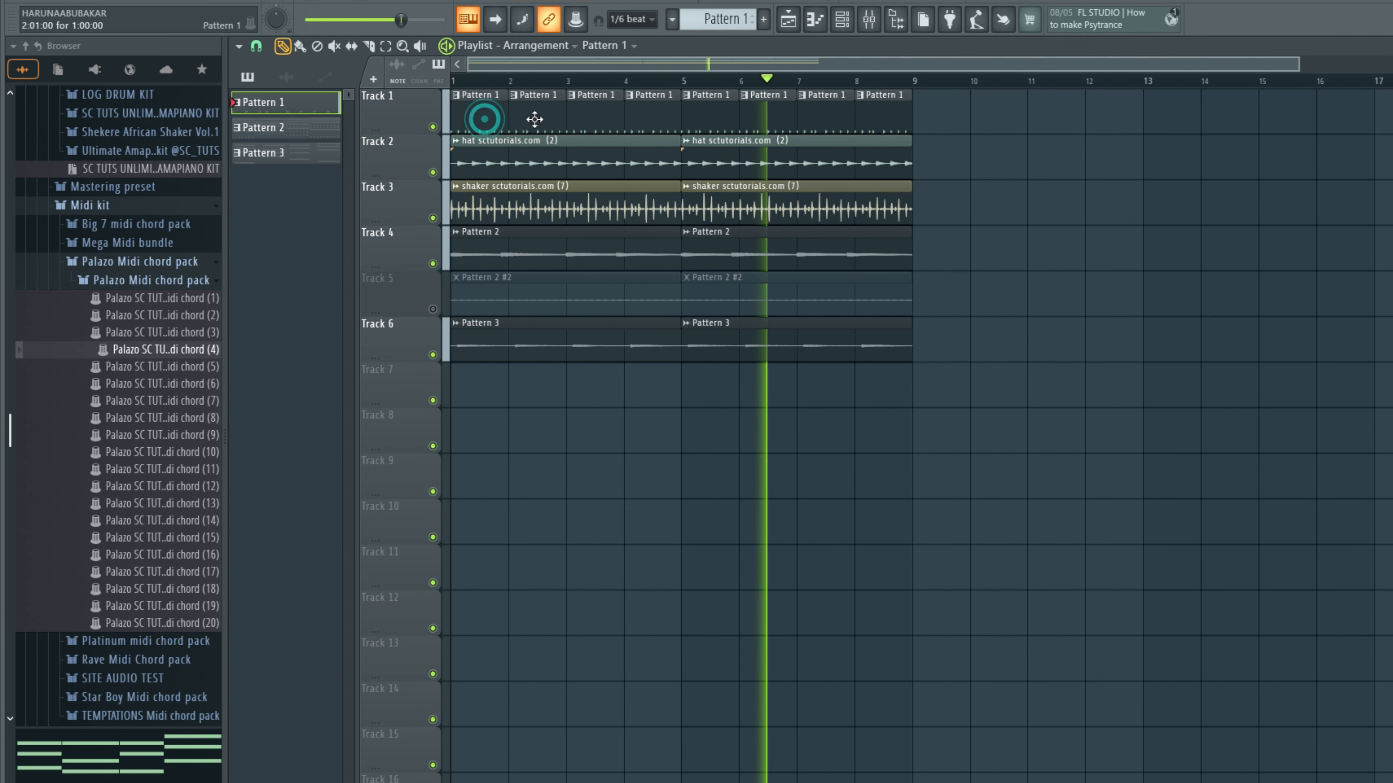
{"action": "left_click", "coordinate": [842, 20]}
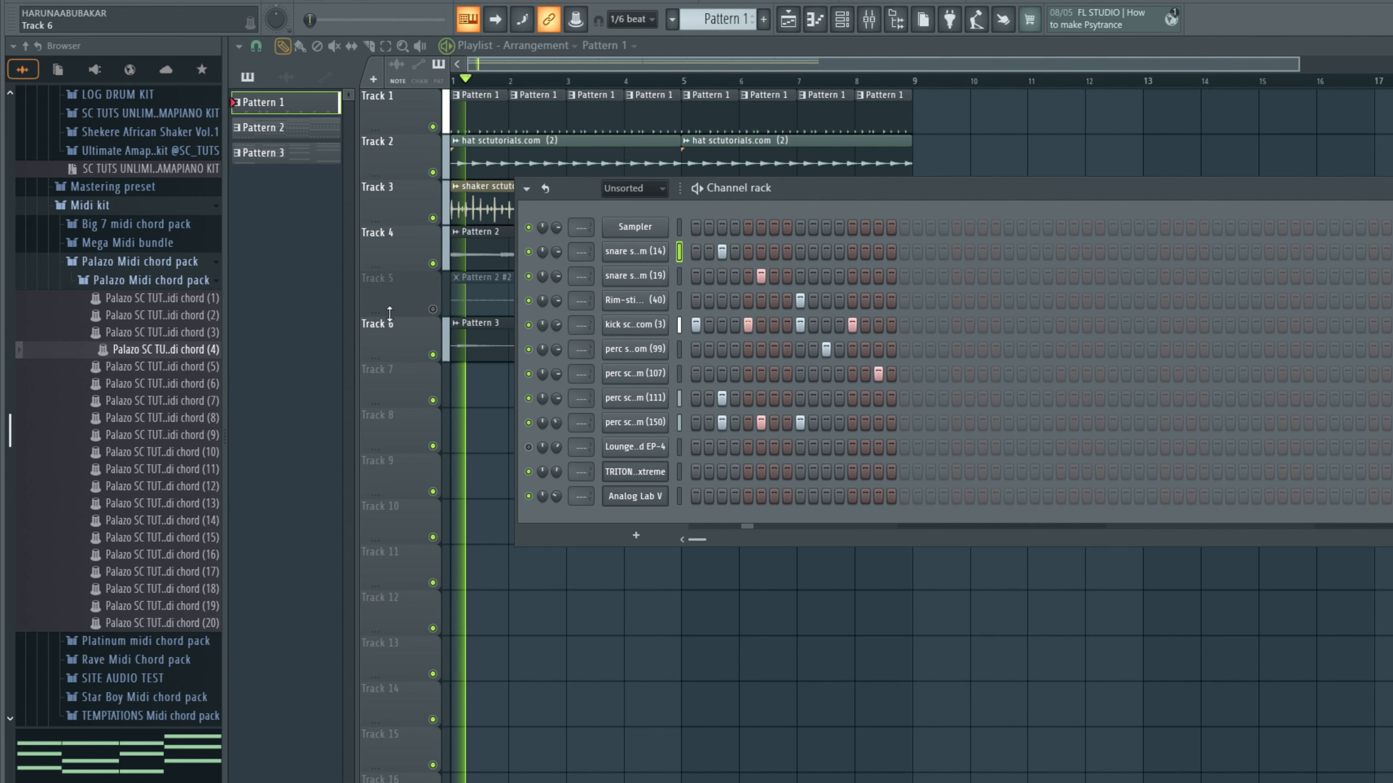
{"action": "key", "text": "space"}
{"action": "scroll", "coordinate": [111, 336], "scroll_direction": "up", "scroll_amount": 7}
{"action": "scroll", "coordinate": [110, 336], "scroll_direction": "down", "scroll_amount": 5}
{"action": "scroll", "coordinate": [112, 342], "scroll_direction": "down", "scroll_amount": 10}
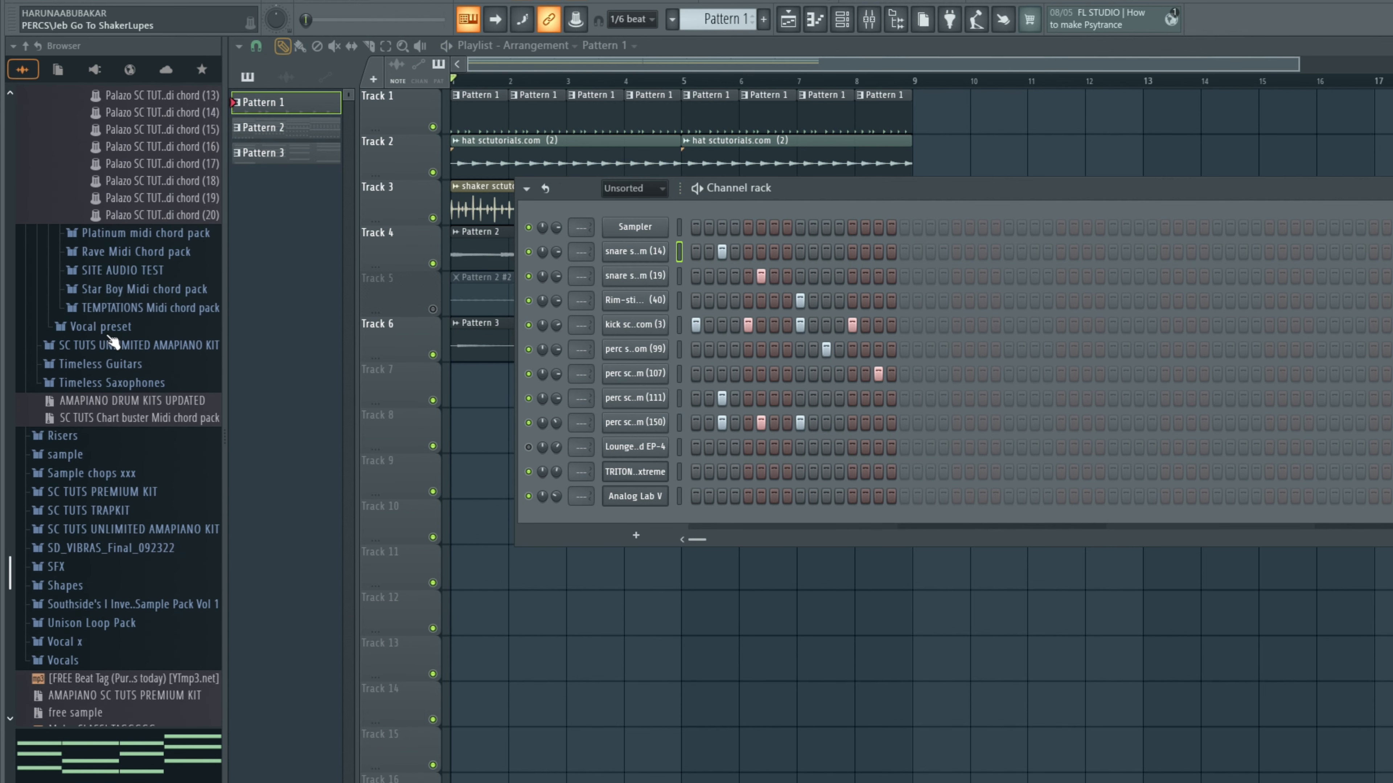
{"action": "left_click", "coordinate": [181, 268]}
{"action": "left_click_drag", "start_coordinate": [172, 535], "coordinate": [609, 527]}
Step: Try a perc (181) hit on step 2 of Pattern 1 against the beat and remove it
{"action": "key", "text": "space"}
{"action": "left_click", "coordinate": [706, 527]}
{"action": "key", "text": "space"}
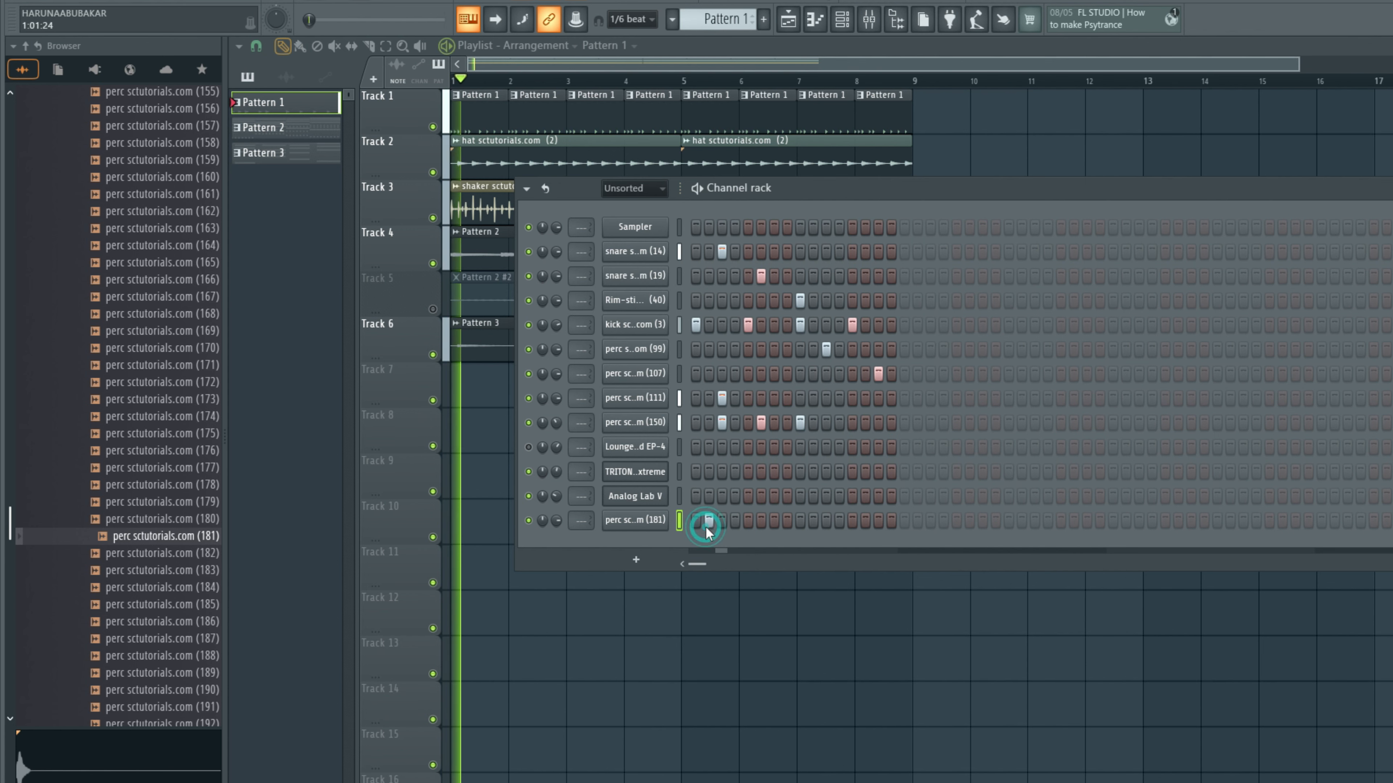
{"action": "key", "text": "space"}
{"action": "right_click", "coordinate": [708, 527]}
{"action": "key", "text": "space"}
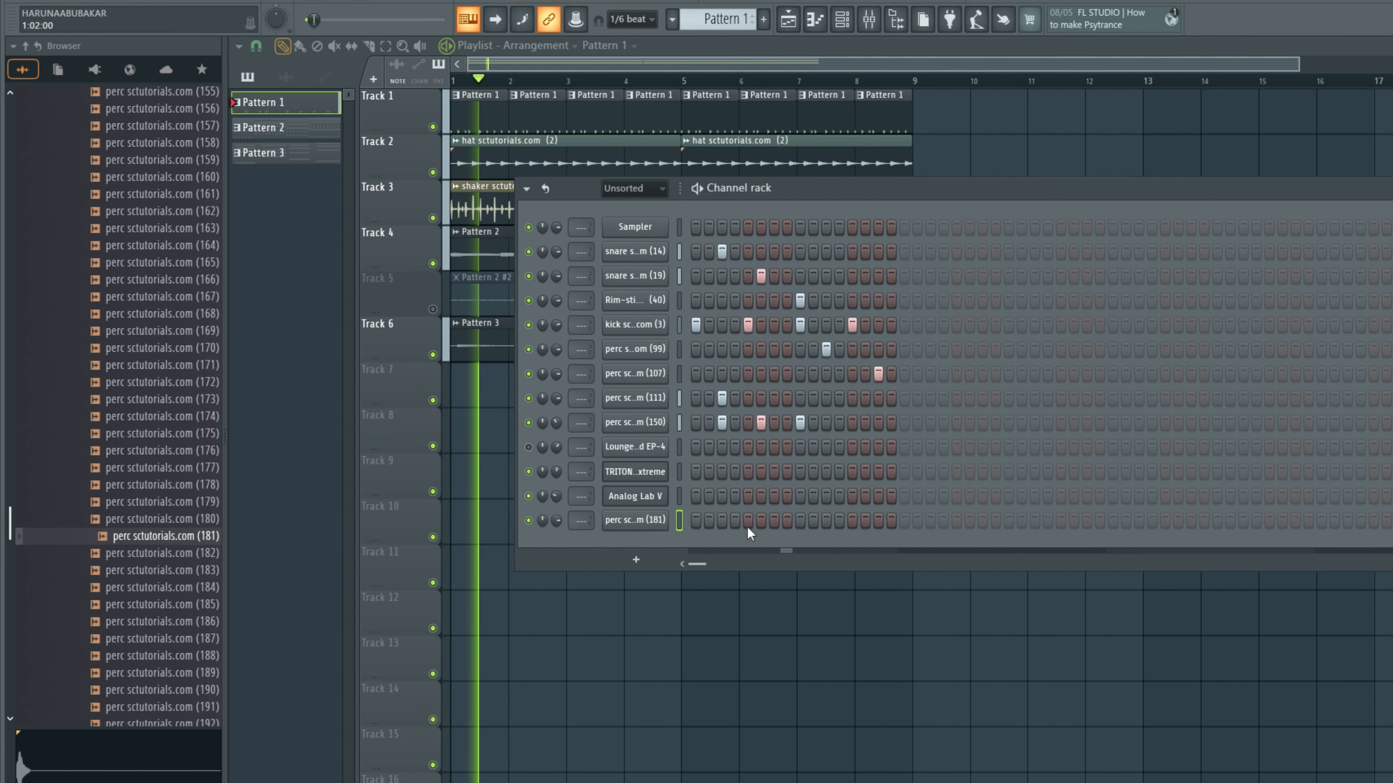
Step: Audition more percussion samples, replace the perc (181) channel's sample with perc sctutorials.com (198) and place a hit on step 3
{"action": "left_click_drag", "start_coordinate": [164, 587], "coordinate": [177, 596]}
{"action": "left_click", "coordinate": [171, 606]}
{"action": "left_click", "coordinate": [166, 661]}
{"action": "scroll", "coordinate": [167, 662], "scroll_direction": "down", "scroll_amount": 7}
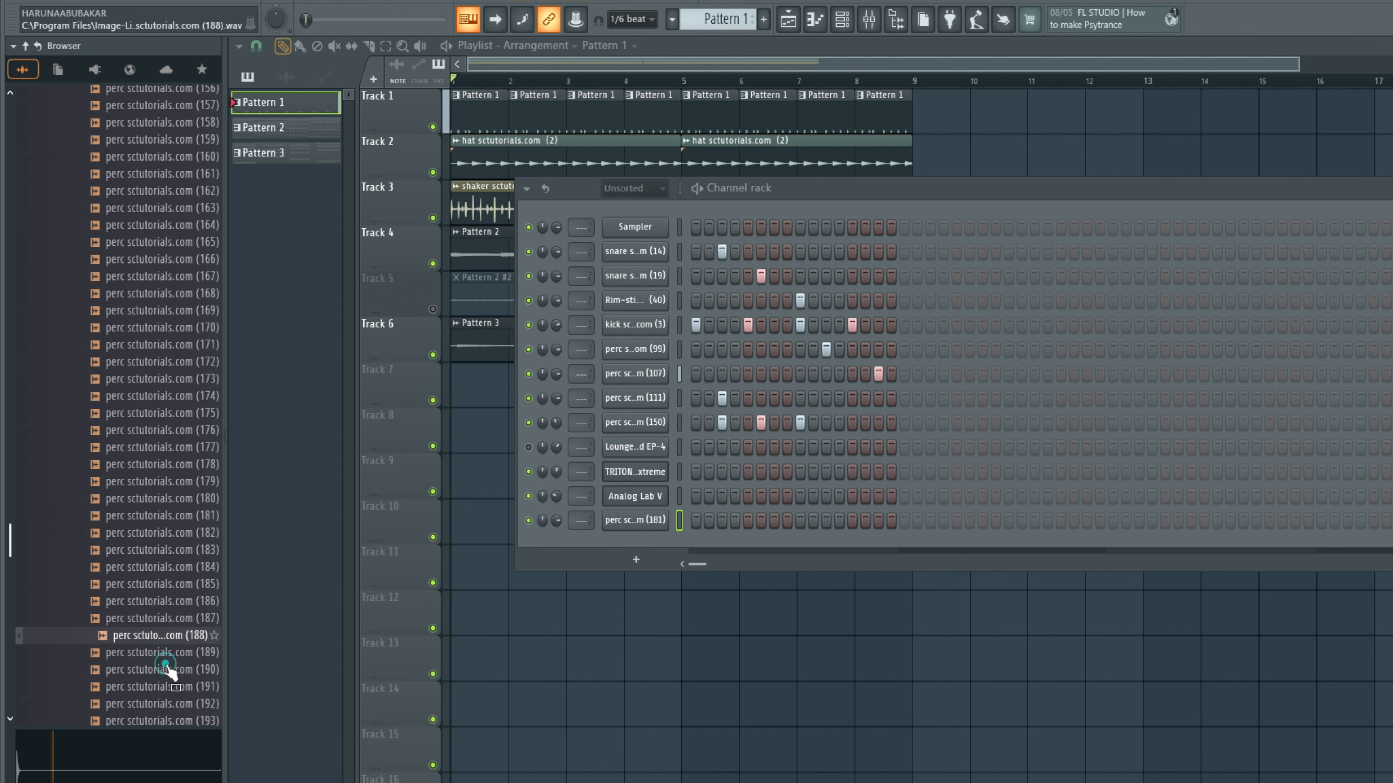
{"action": "left_click", "coordinate": [148, 350]}
{"action": "left_click", "coordinate": [186, 400]}
{"action": "left_click", "coordinate": [176, 412]}
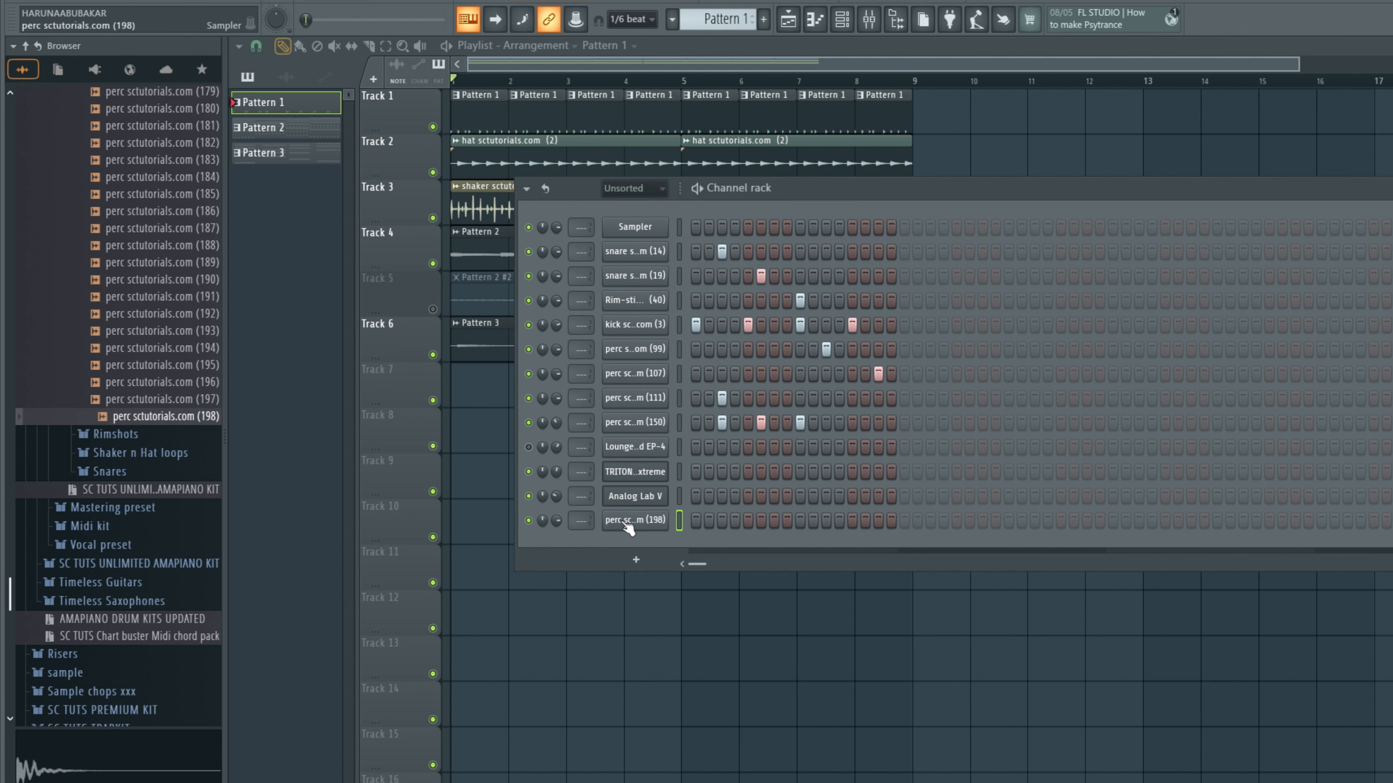
{"action": "left_click", "coordinate": [722, 520]}
{"action": "key", "text": "space"}
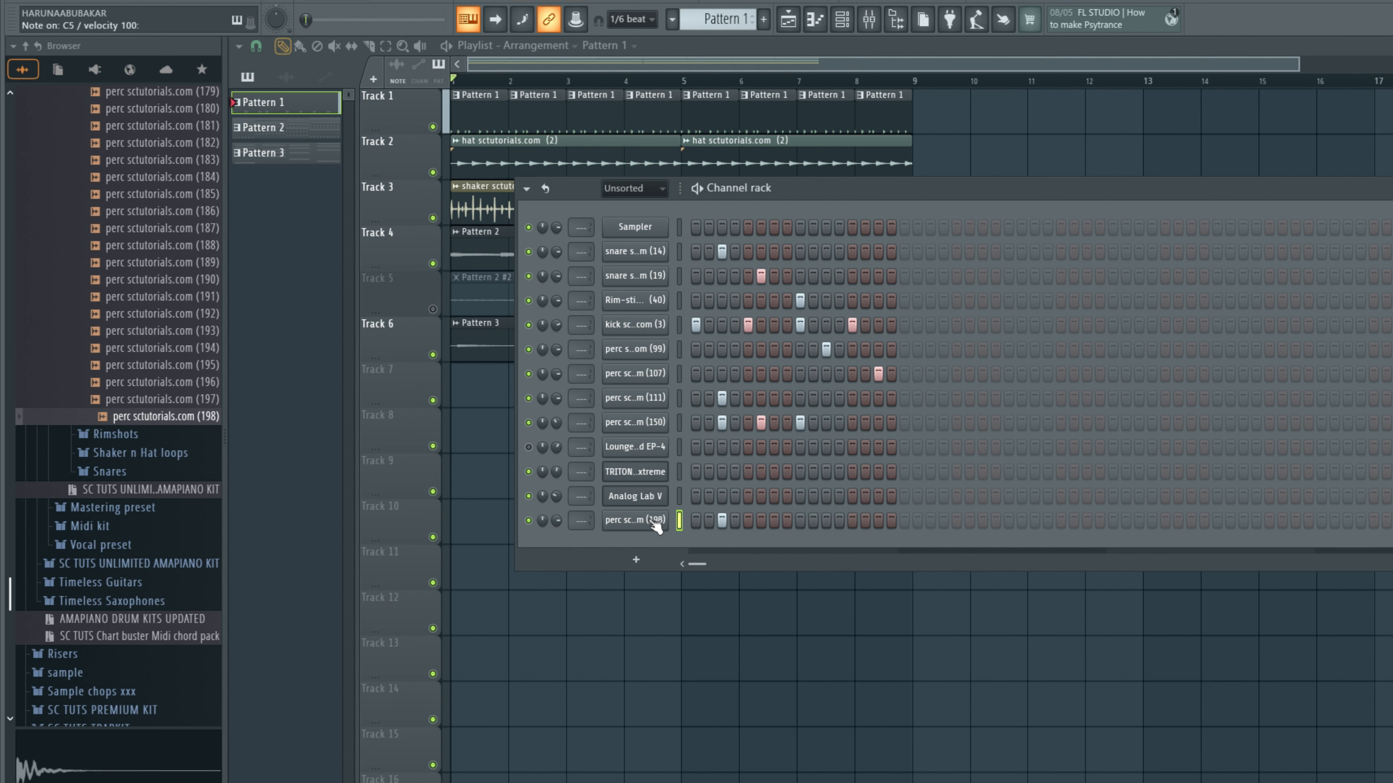
Step: Try a C8 root note for the perc (198) channel and set it back to C5
{"action": "left_click", "coordinate": [651, 522]}
{"action": "left_click", "coordinate": [476, 301]}
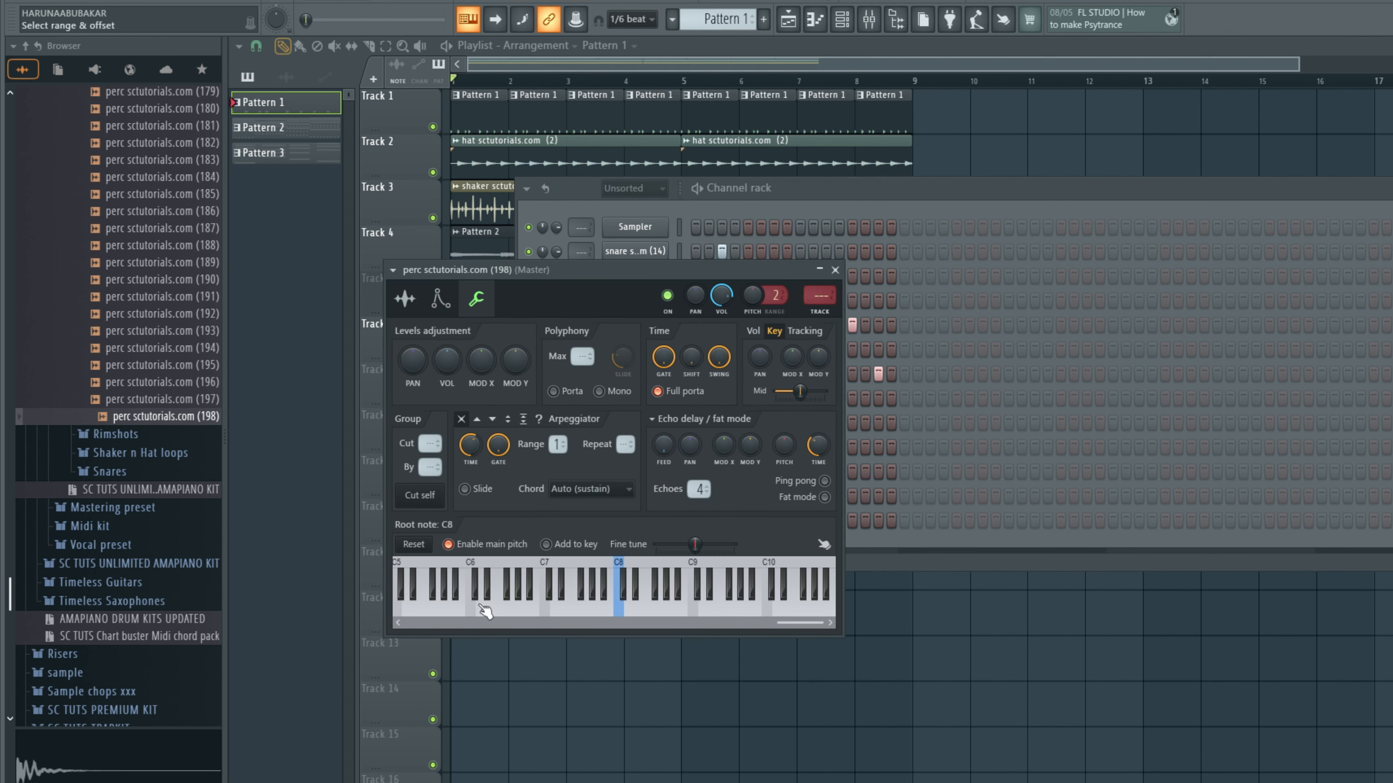
{"action": "scroll", "coordinate": [485, 610], "scroll_direction": "up", "scroll_amount": 5}
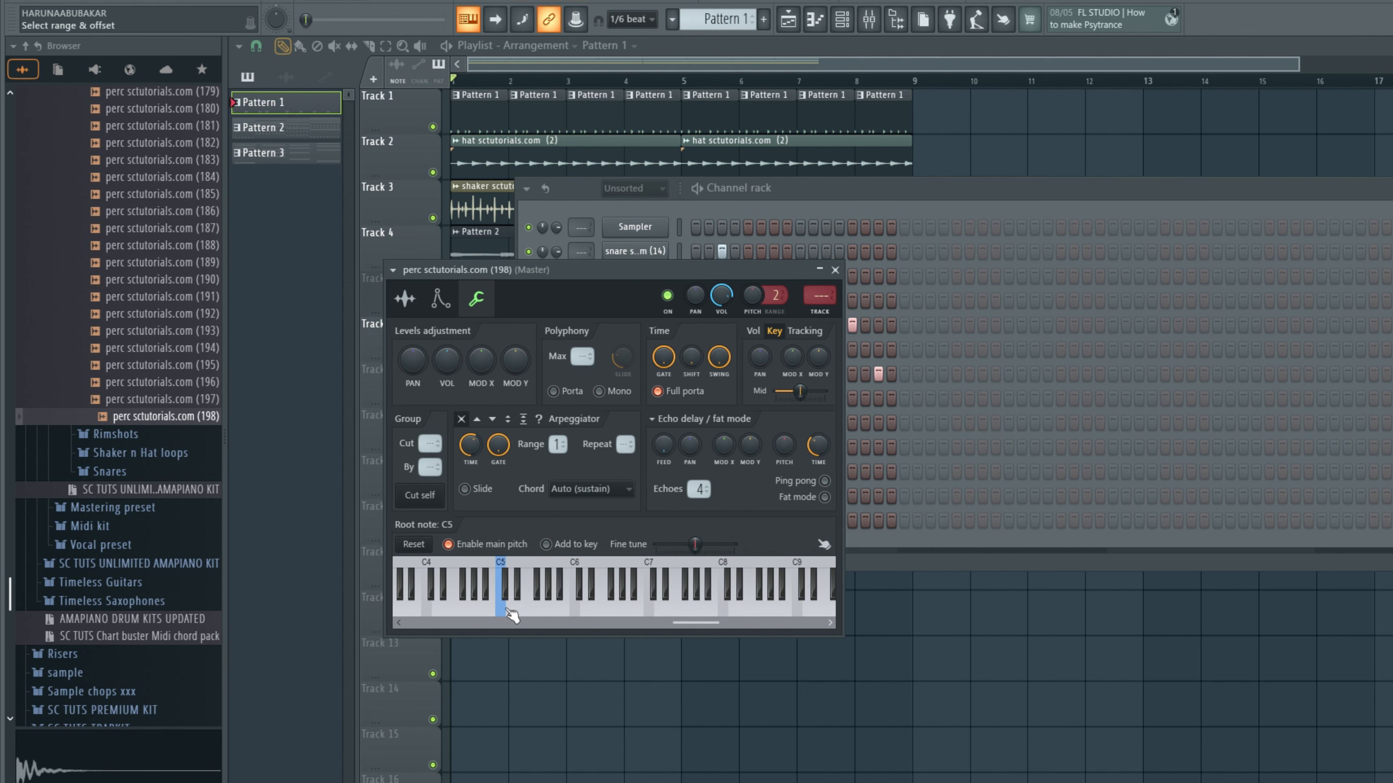
{"action": "left_click", "coordinate": [918, 538]}
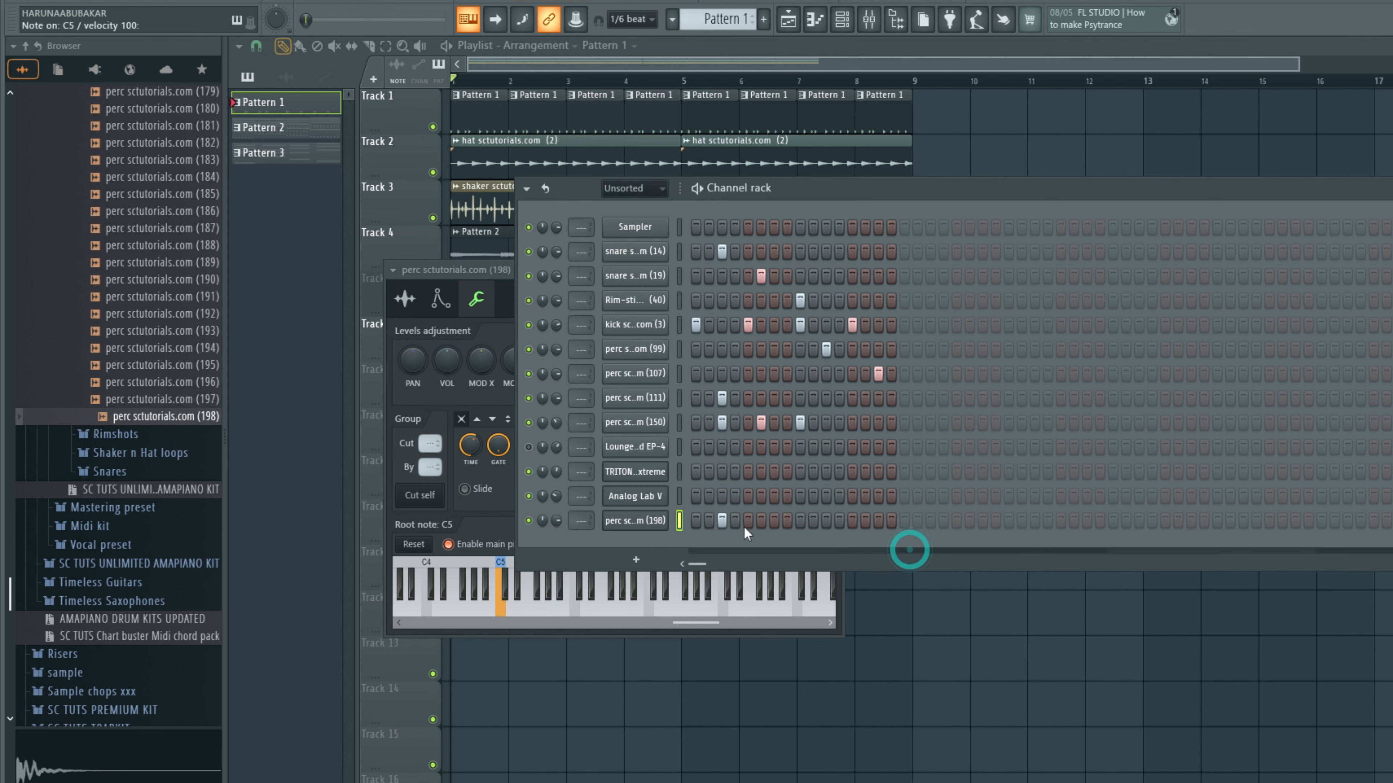
Step: Try and remove a perc (198) hit on step 8 during playback, and place one on step 11 instead
{"action": "key", "text": "space"}
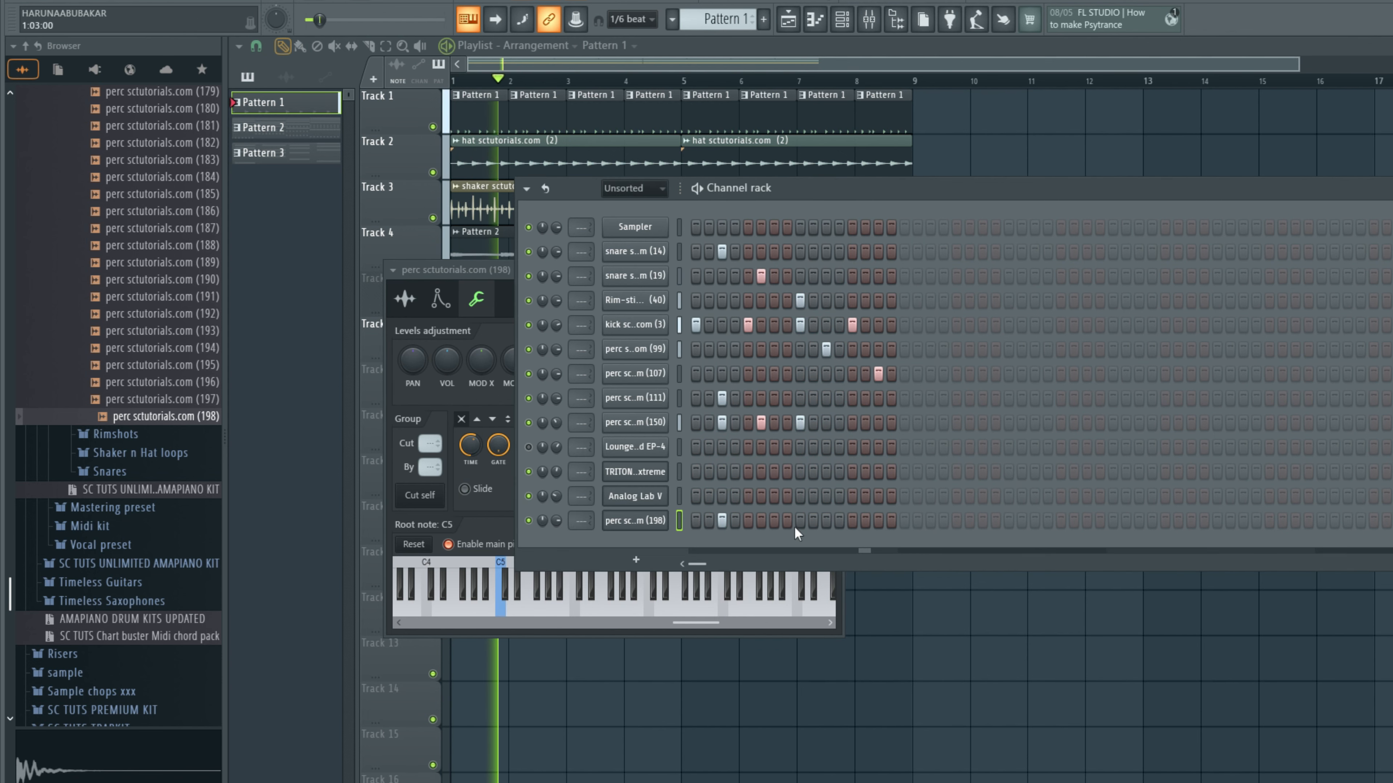
{"action": "right_click", "coordinate": [771, 519]}
{"action": "left_click", "coordinate": [785, 519]}
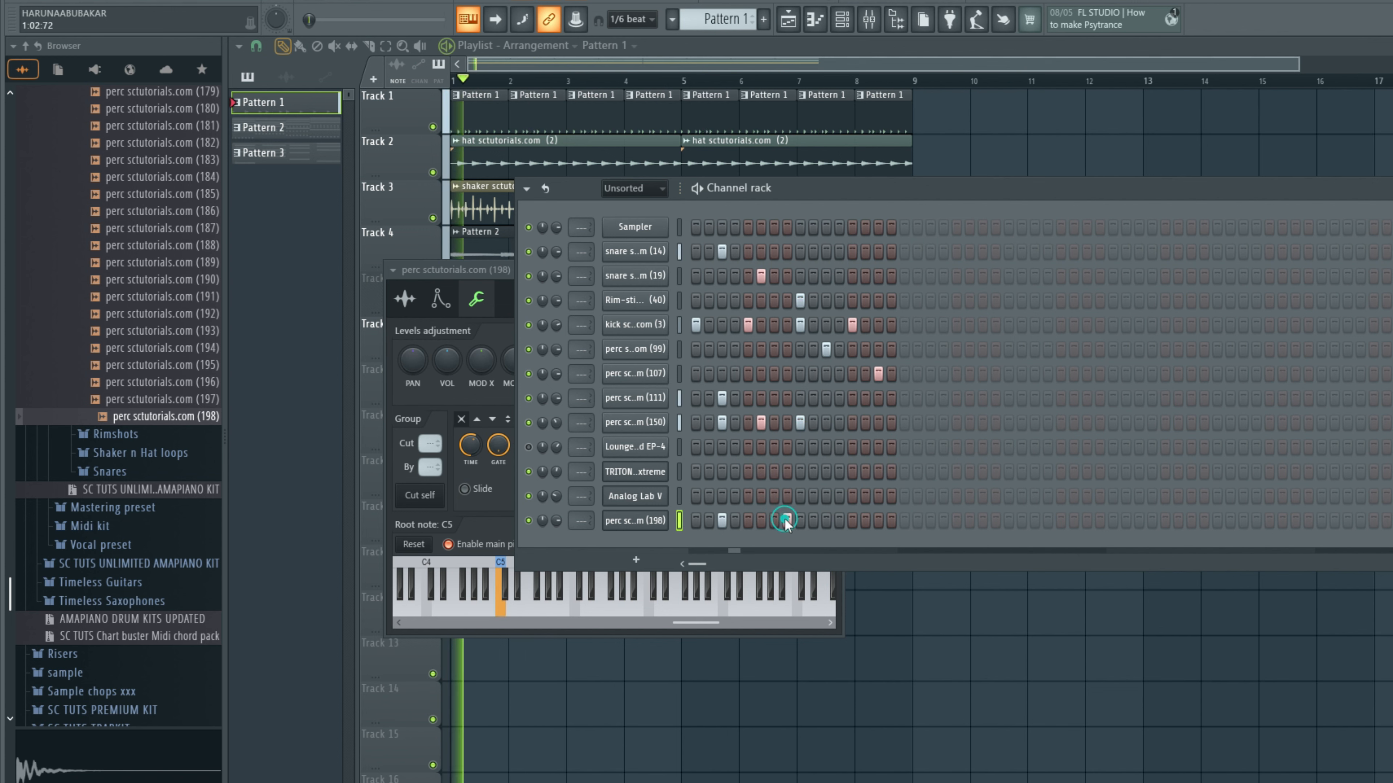
{"action": "right_click", "coordinate": [785, 519]}
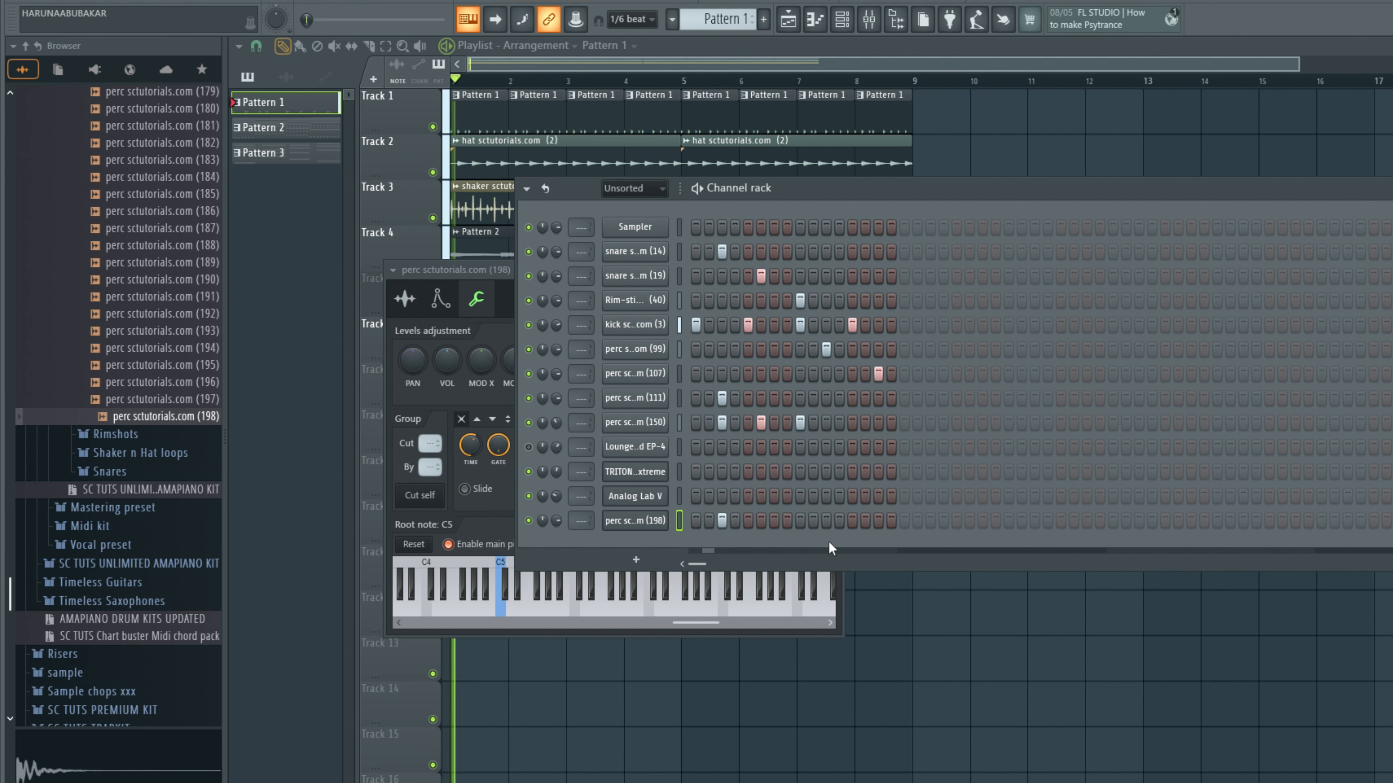
{"action": "left_click", "coordinate": [828, 521]}
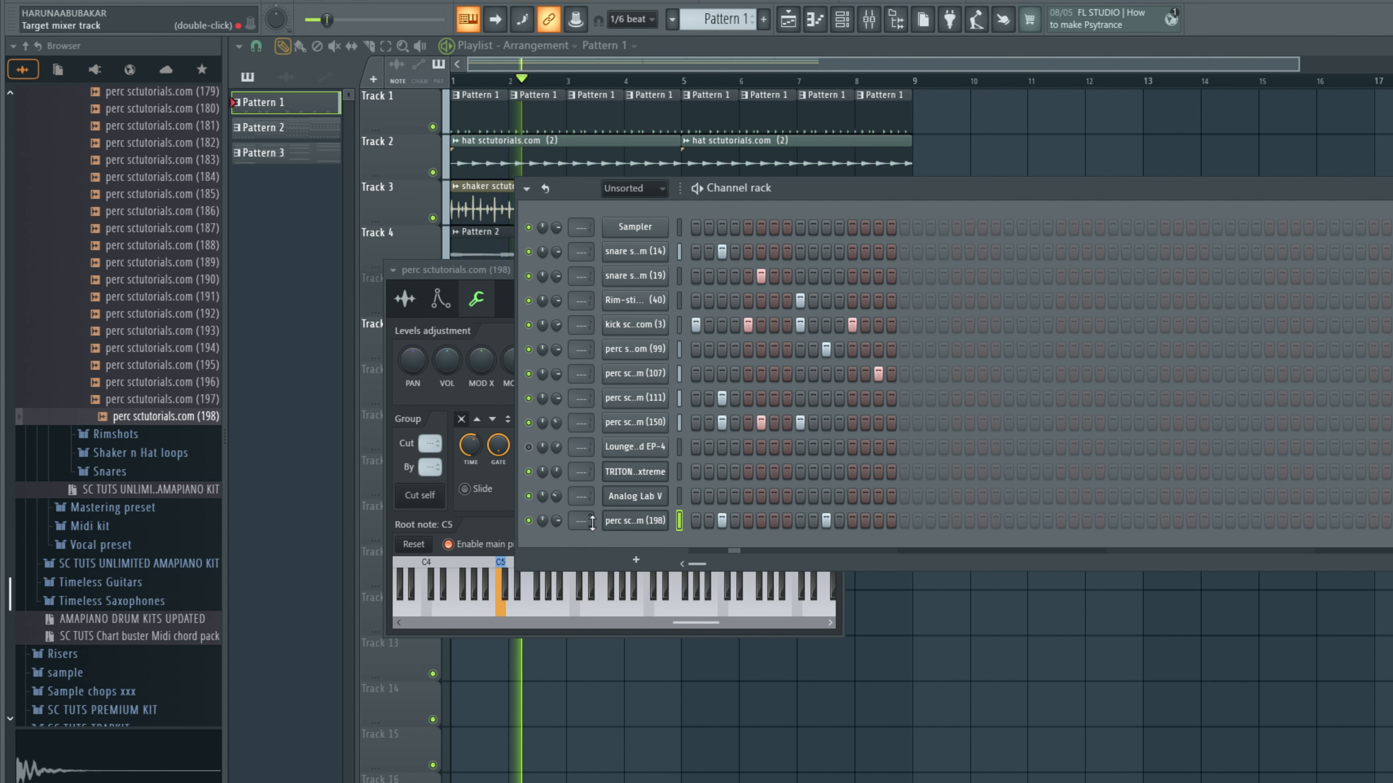
Step: Adjust the perc (198) channel's volume and move playback of the arrangement to bar 5
{"action": "left_click_drag", "start_coordinate": [554, 521], "coordinate": [551, 520]}
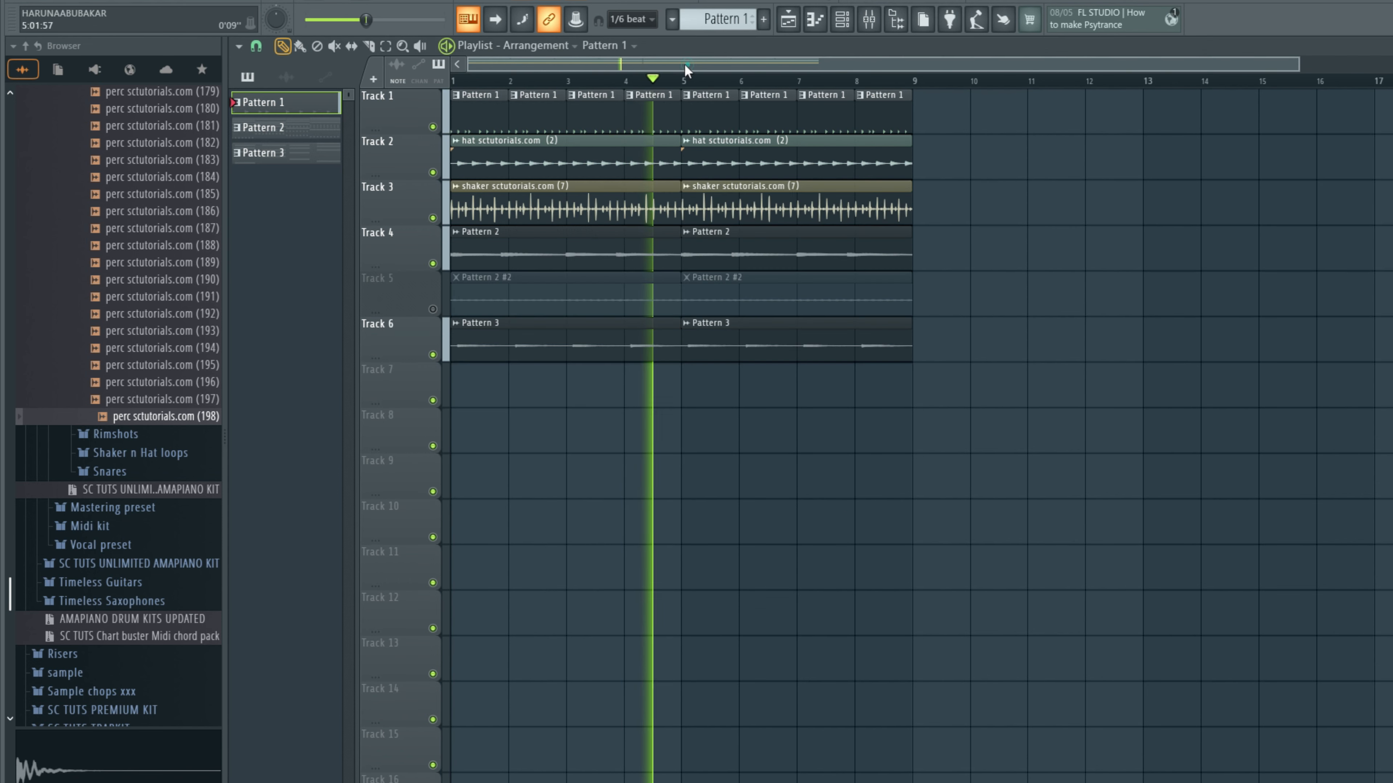
{"action": "left_click", "coordinate": [680, 65]}
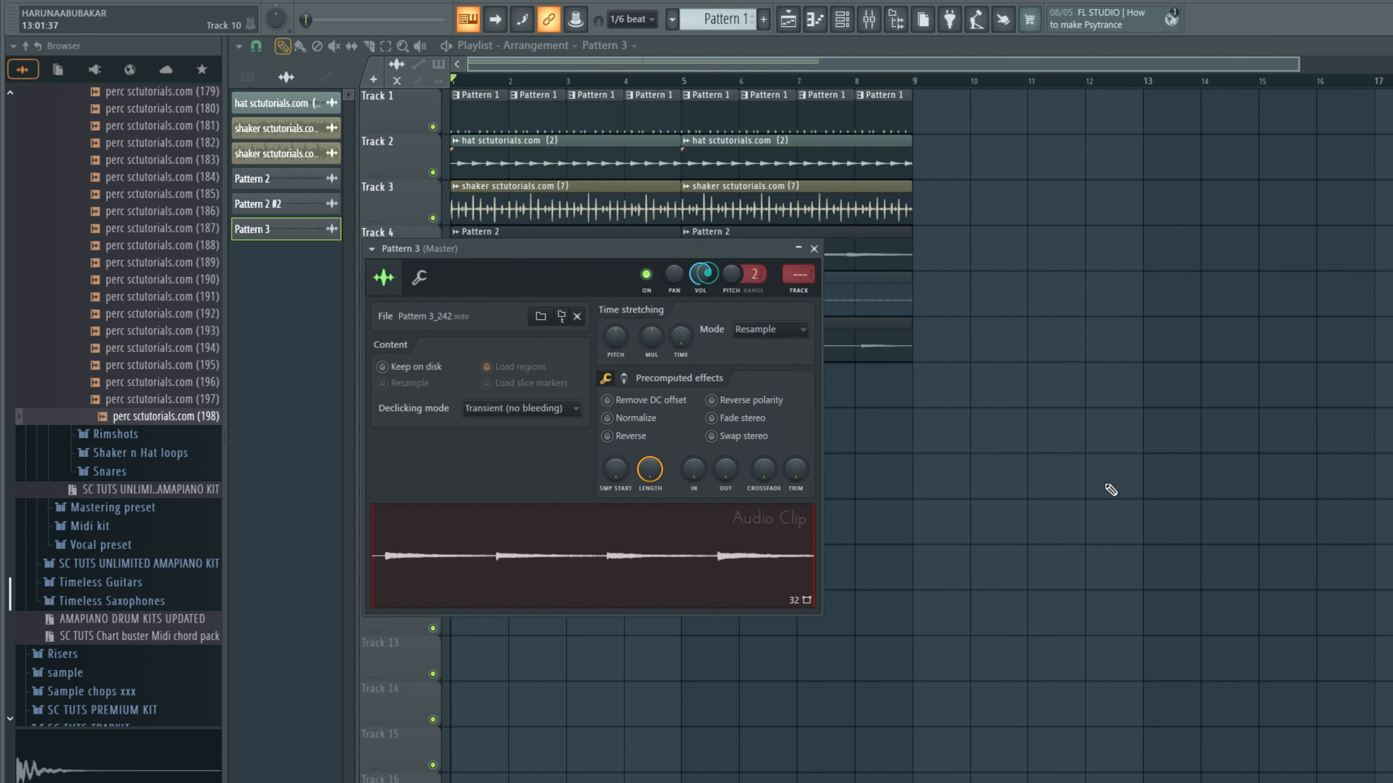
Step: Close the Pattern 3 audio clip settings, play the arrangement and unmute Track 5
{"action": "key", "text": "Escape"}
{"action": "key", "text": "space"}
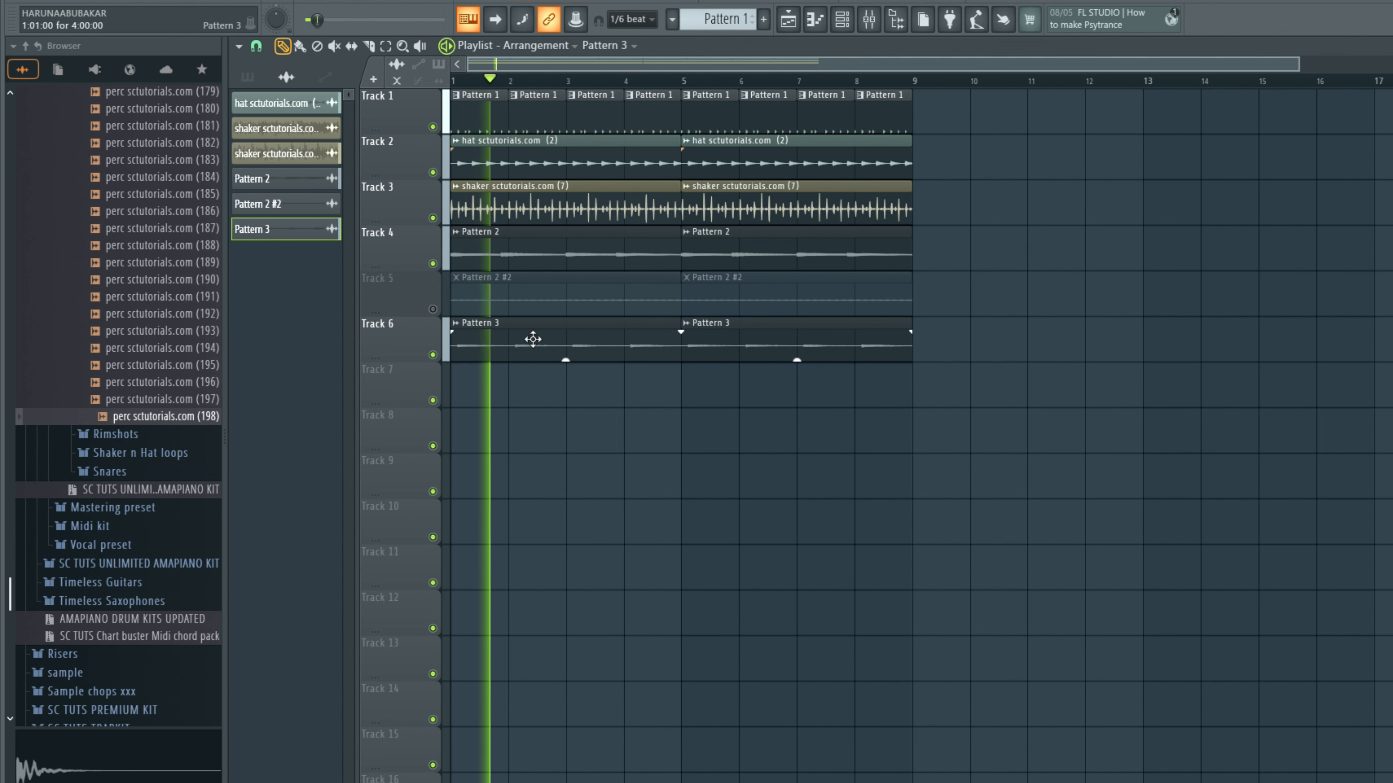
{"action": "left_click", "coordinate": [433, 309]}
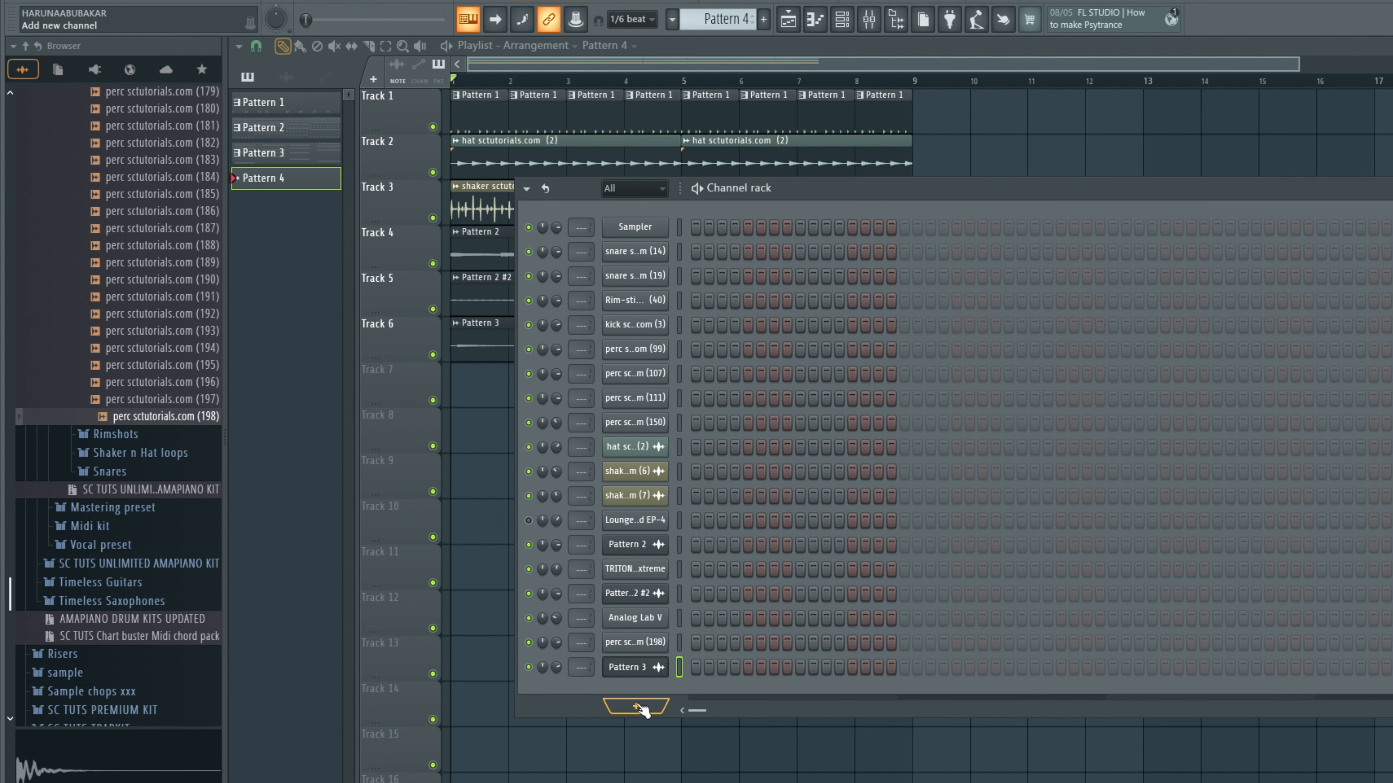
Step: Add a second TRITON_Extreme instrument channel and filter its program browser to the Strings category
{"action": "left_click", "coordinate": [637, 707]}
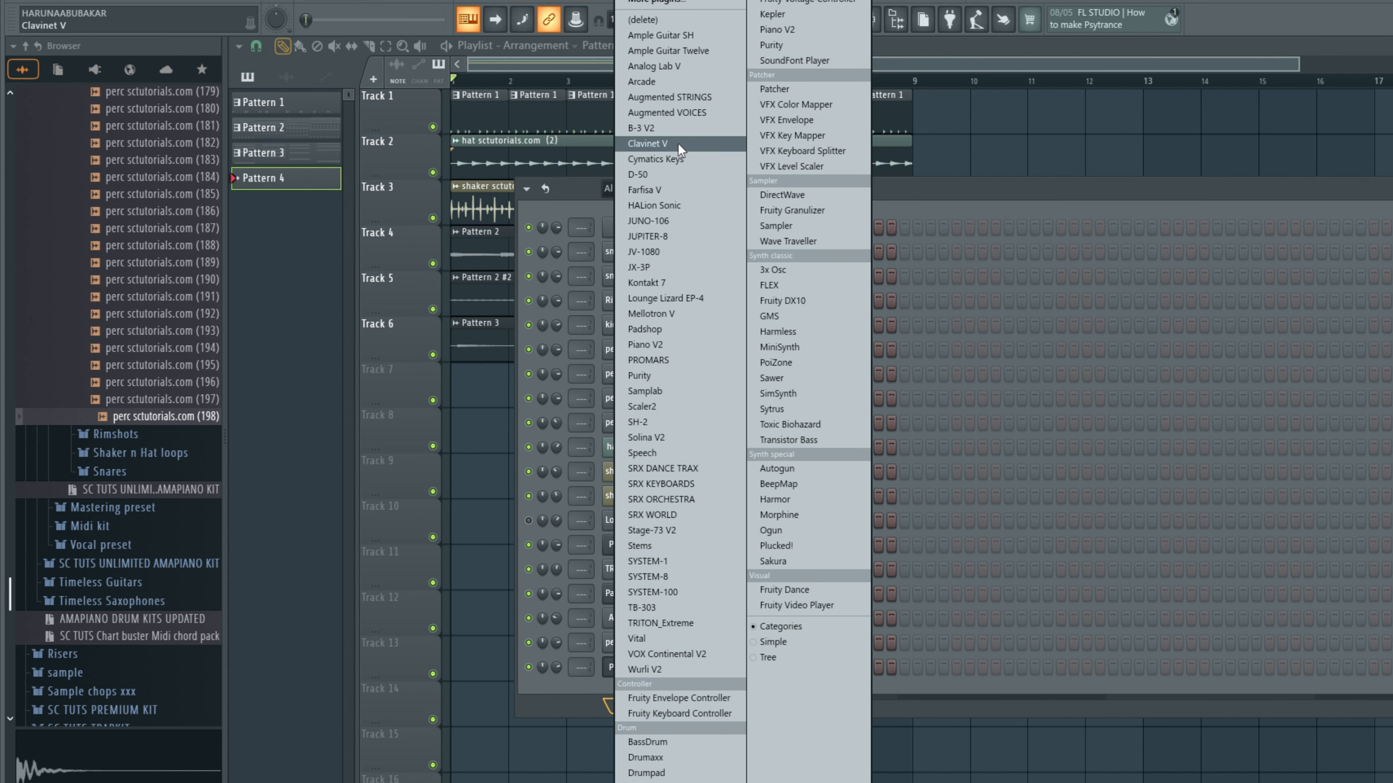
{"action": "left_click", "coordinate": [693, 623]}
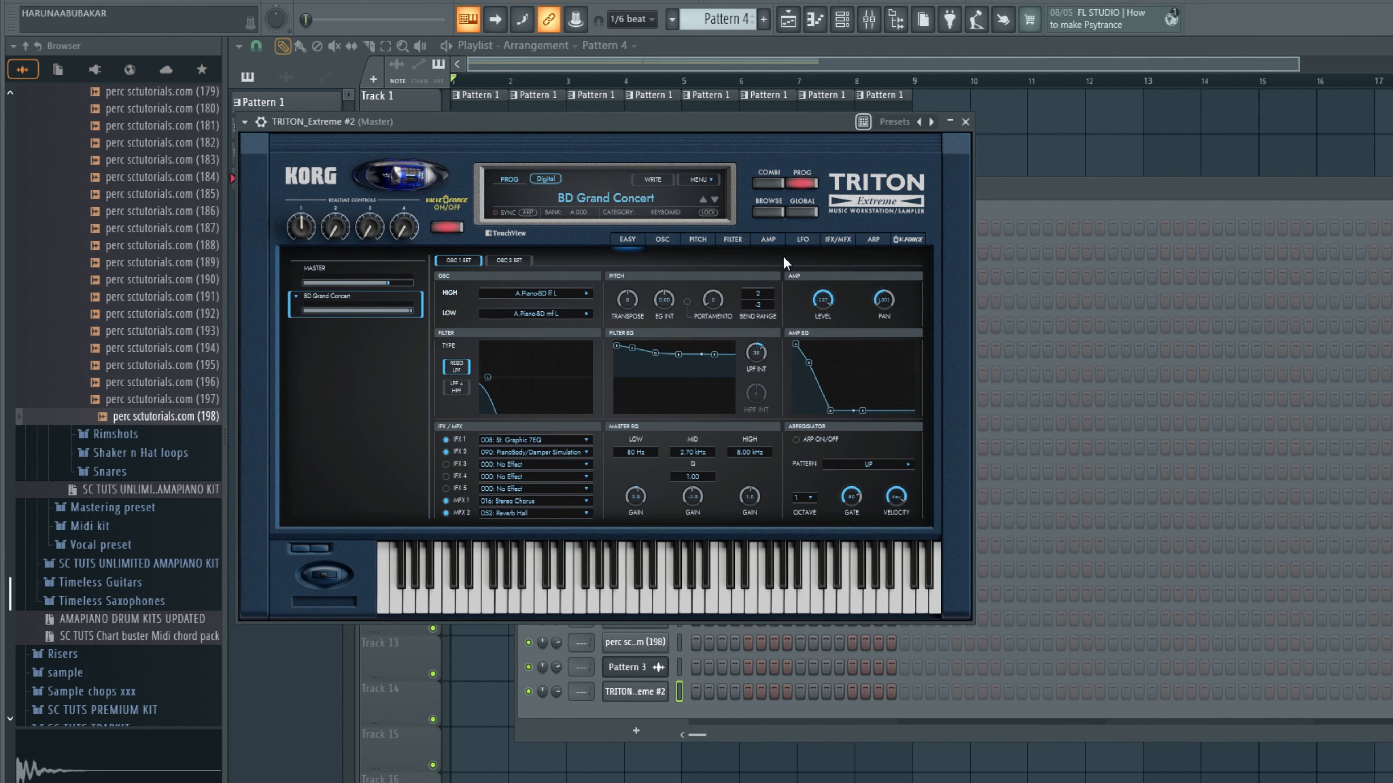
{"action": "left_click", "coordinate": [768, 215]}
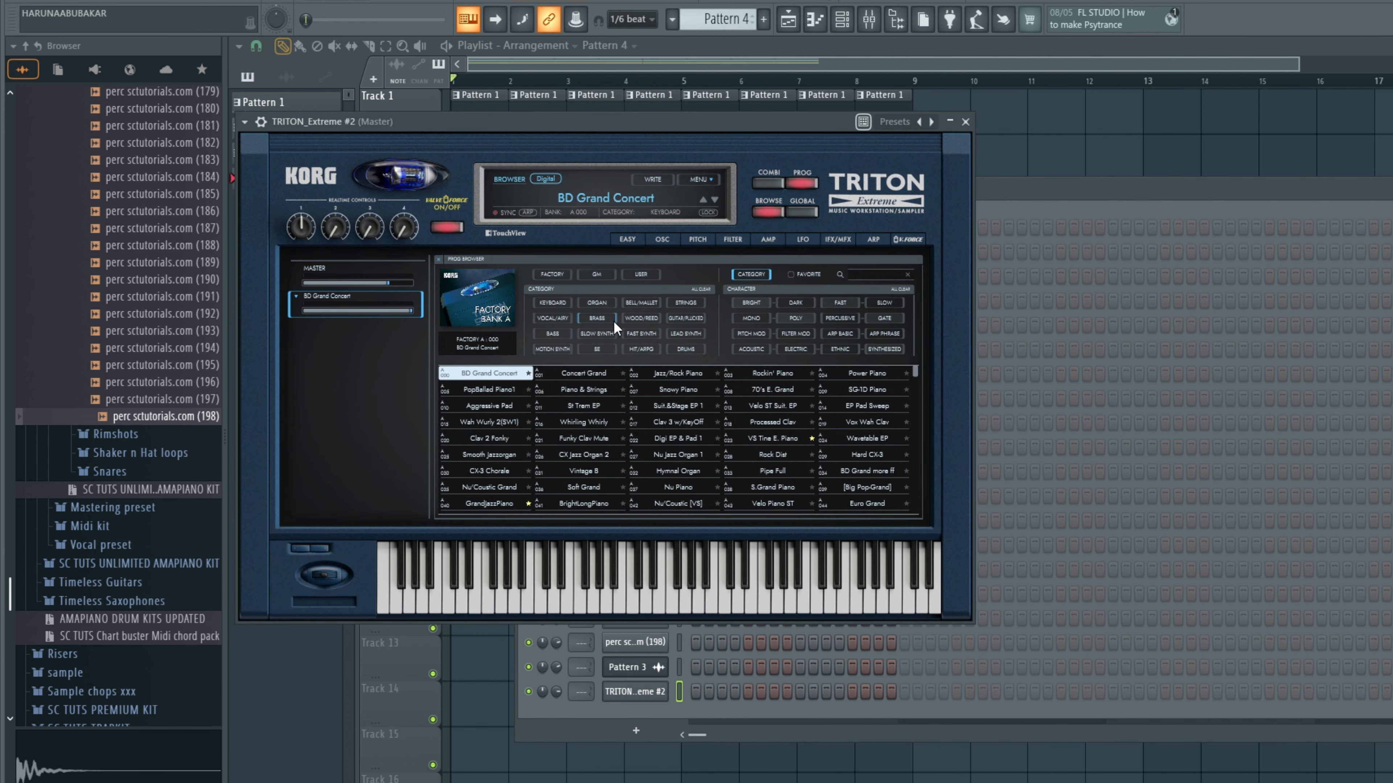
{"action": "left_click", "coordinate": [688, 305]}
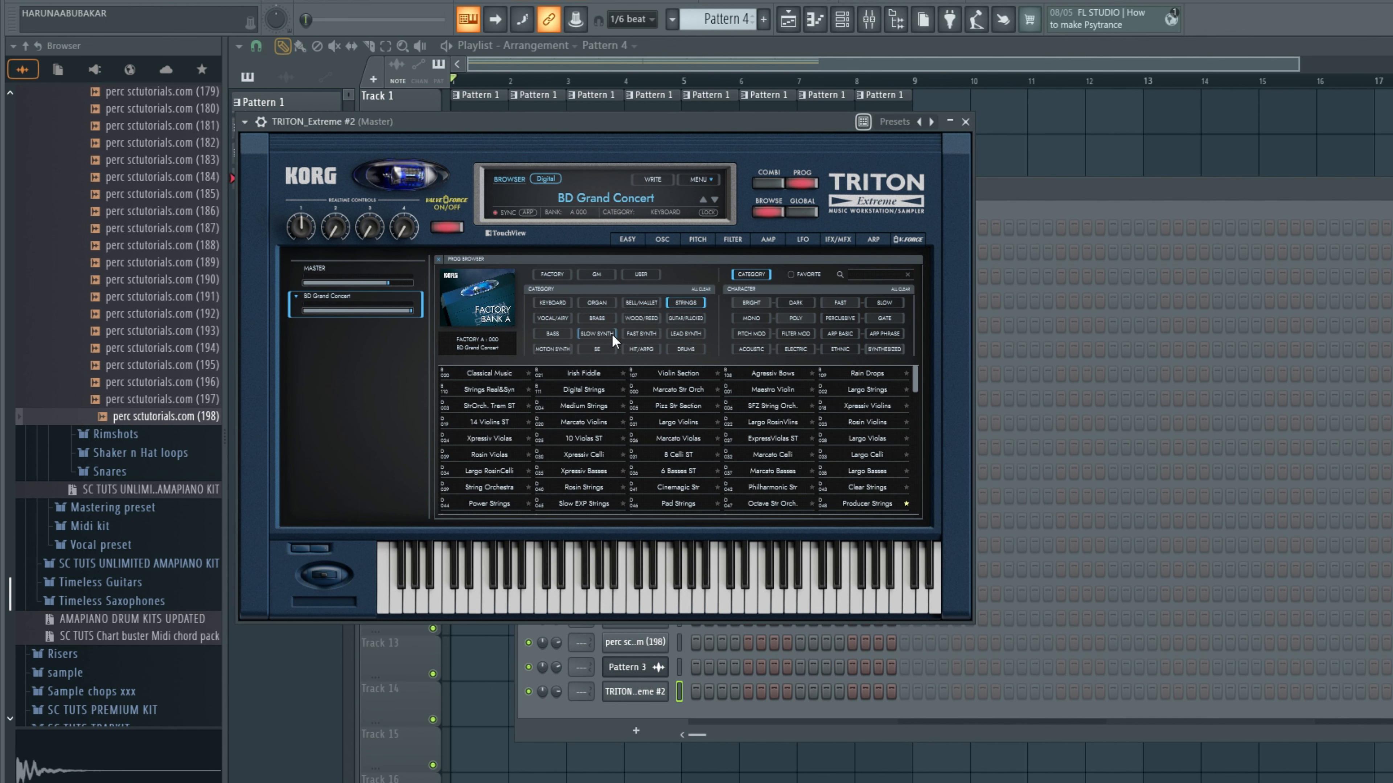
Step: Audition Solo Violin Vib., QuartetStr D.Vib and Wide Oct Strings, and load Solo Violin Vib. in TRITON_Extreme #2
{"action": "scroll", "coordinate": [556, 429], "scroll_direction": "down", "scroll_amount": 5}
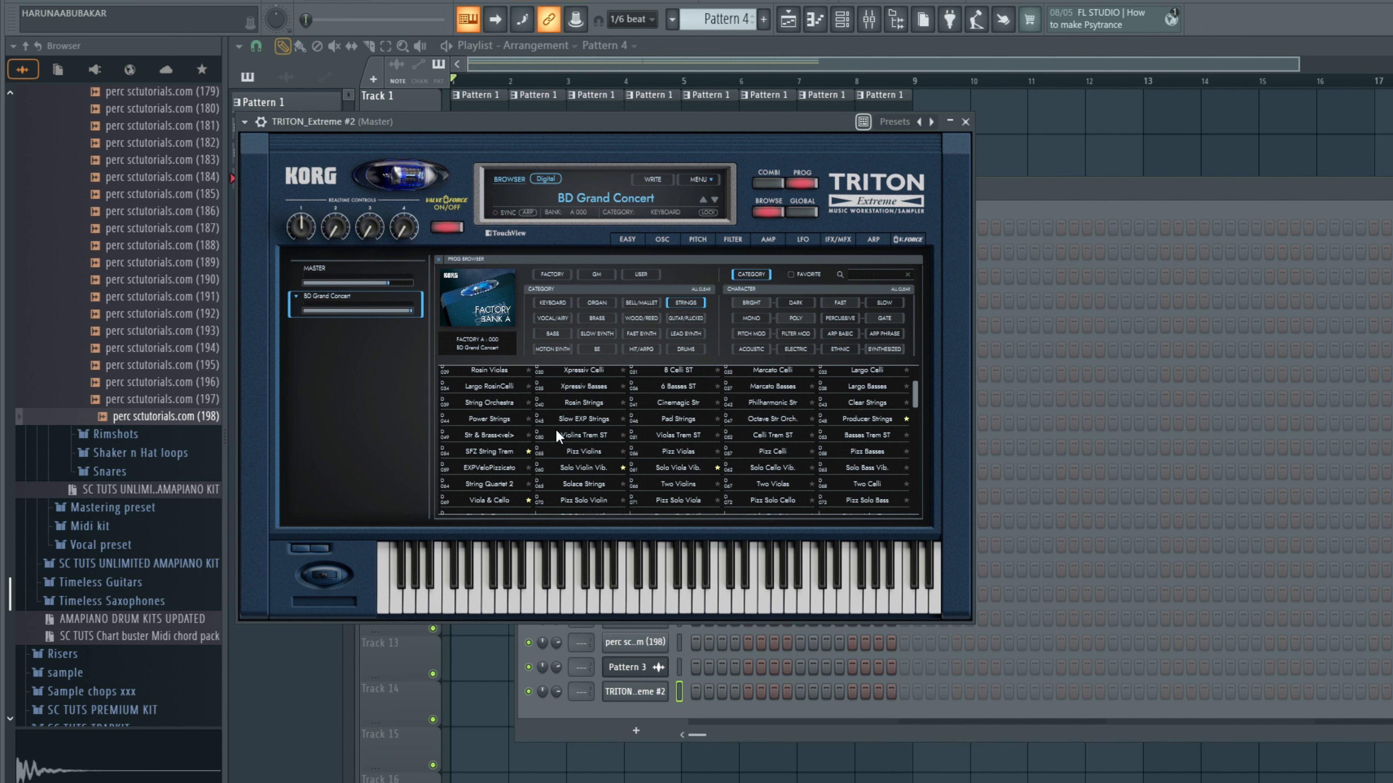
{"action": "left_click", "coordinate": [588, 475]}
{"action": "left_click", "coordinate": [583, 468]}
{"action": "left_click", "coordinate": [665, 597]}
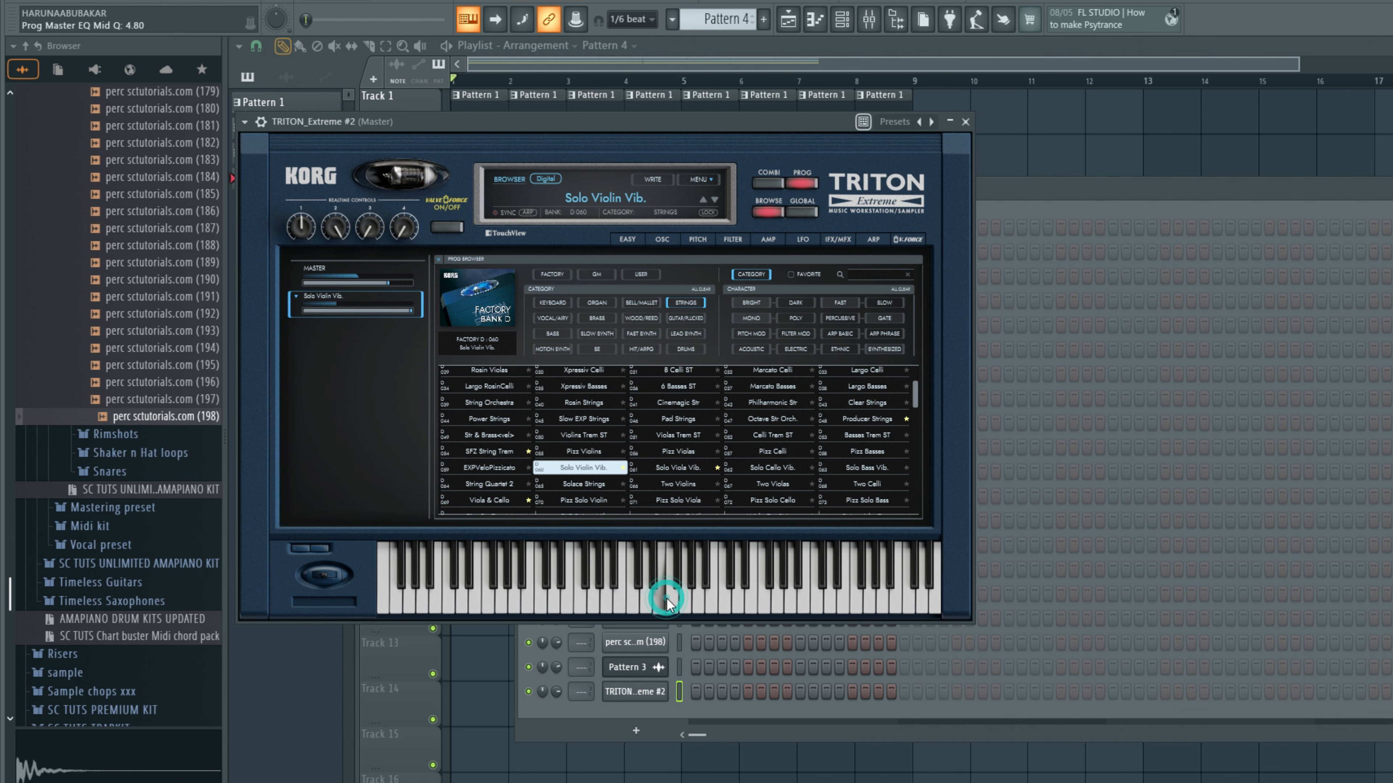
{"action": "scroll", "coordinate": [585, 402], "scroll_direction": "down", "scroll_amount": 3}
{"action": "left_click", "coordinate": [668, 471]}
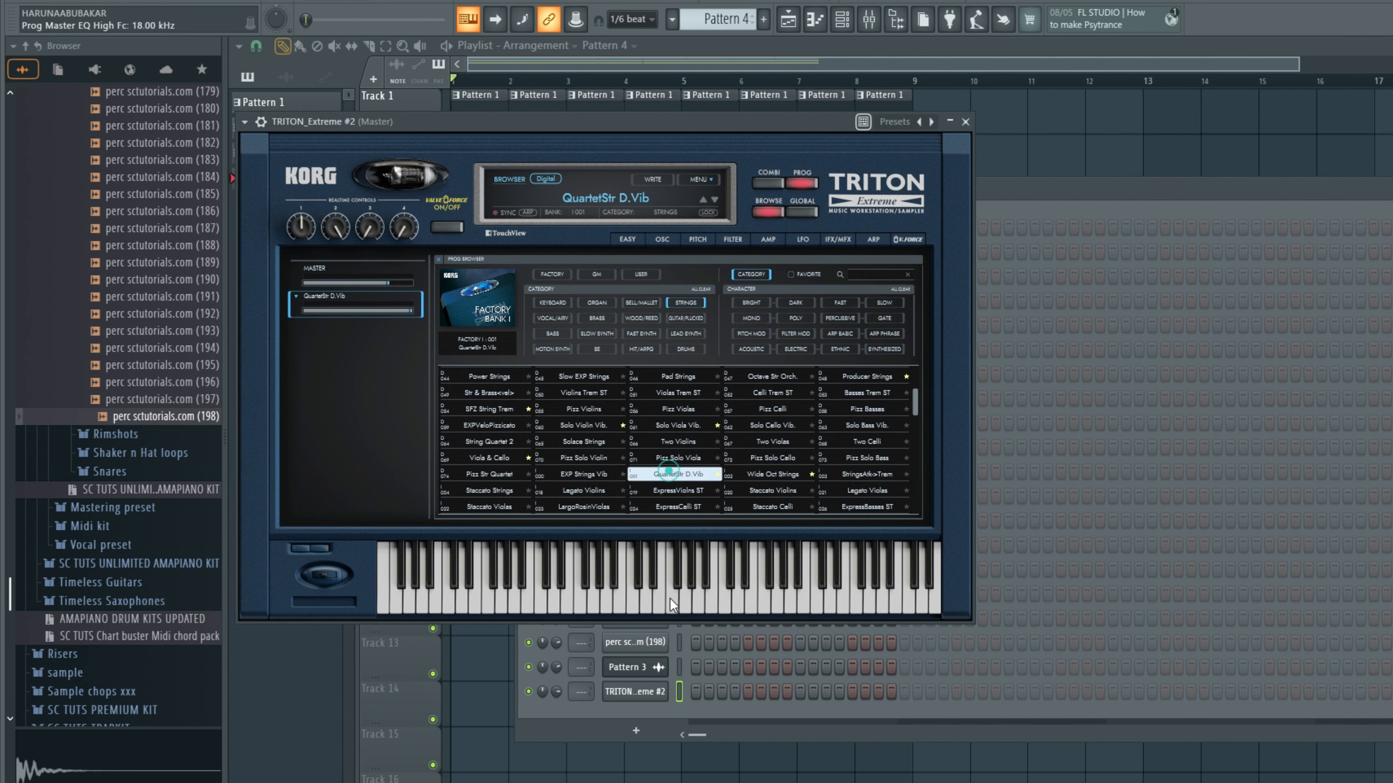
{"action": "left_click", "coordinate": [671, 600]}
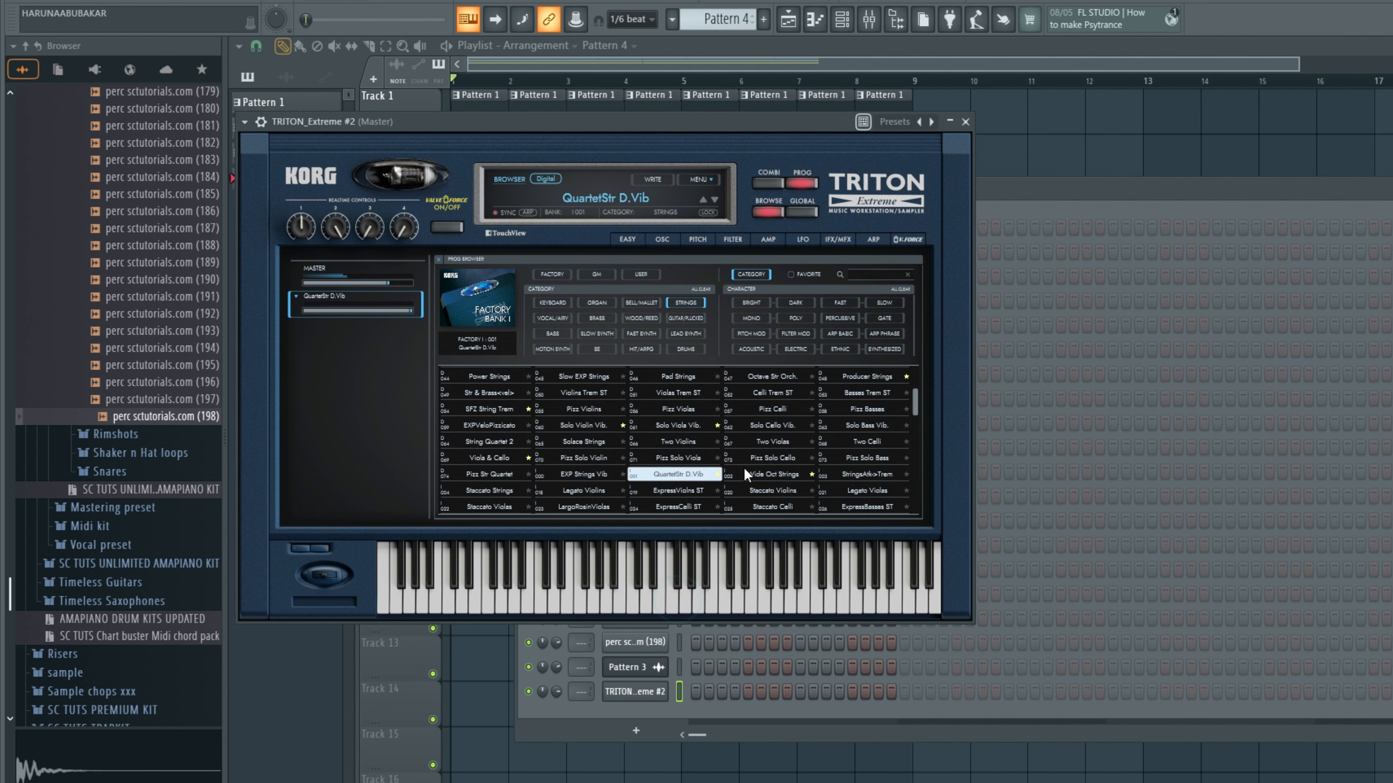
{"action": "left_click", "coordinate": [754, 481]}
{"action": "left_click", "coordinate": [684, 591]}
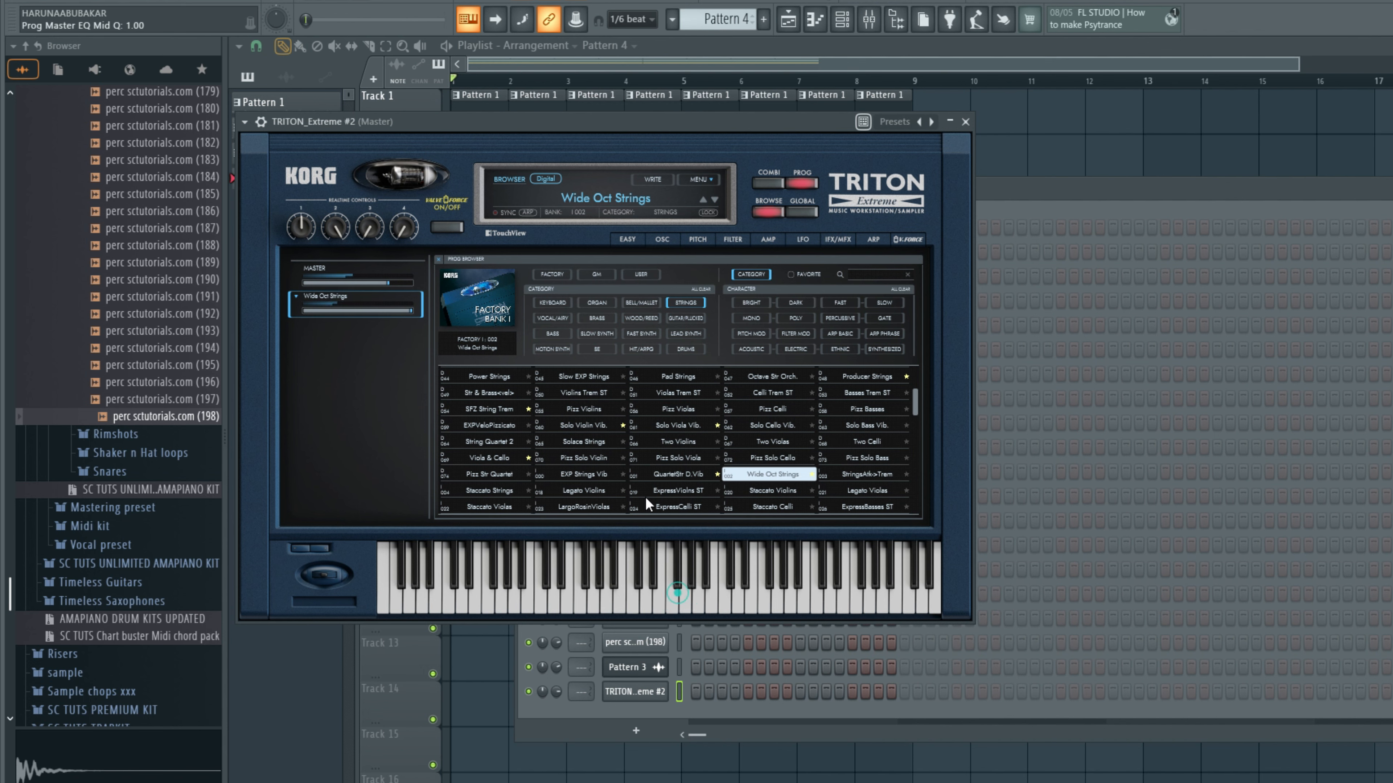
{"action": "left_click", "coordinate": [609, 426]}
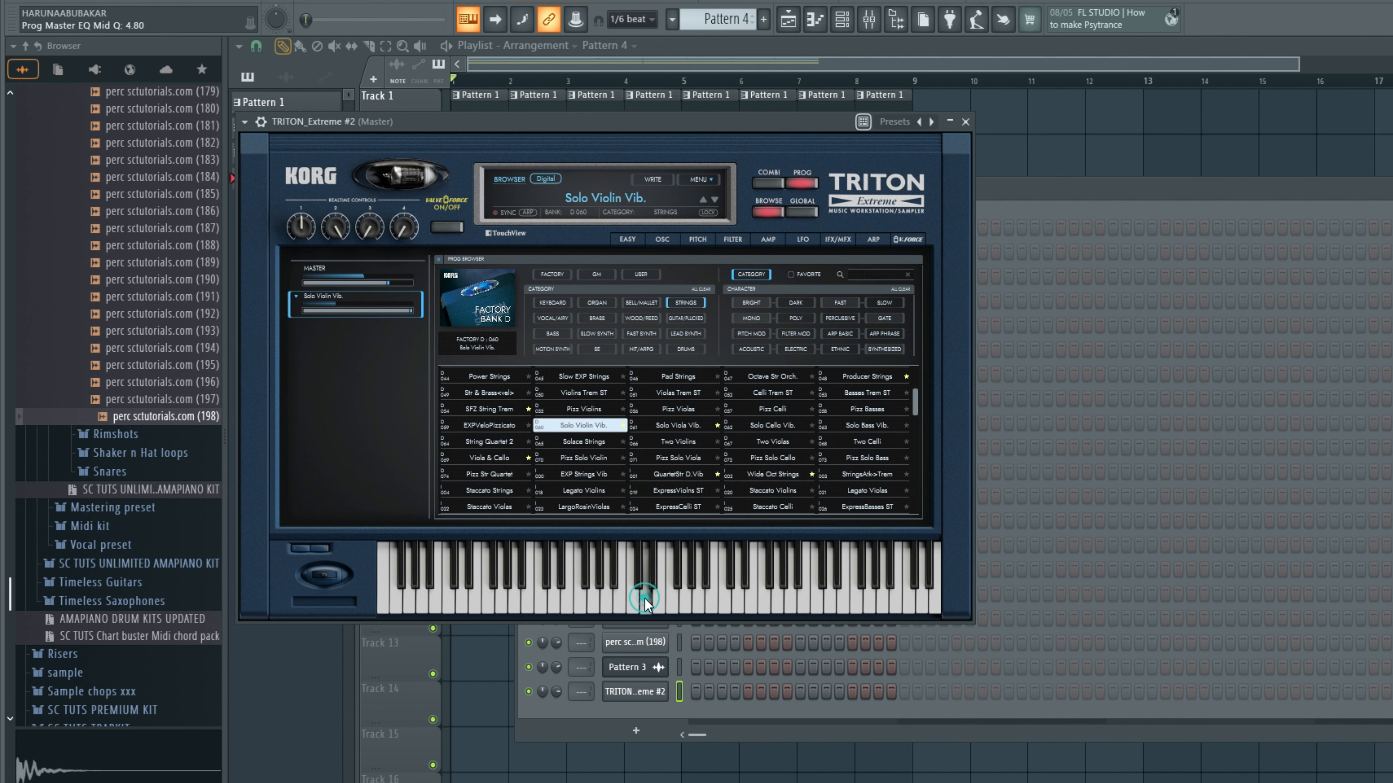
{"action": "left_click", "coordinate": [655, 597]}
Step: Place Pattern 2 on Track 7 at bars 1 and 5 and mute the first TRITON_Extreme channel
{"action": "left_click", "coordinate": [623, 717]}
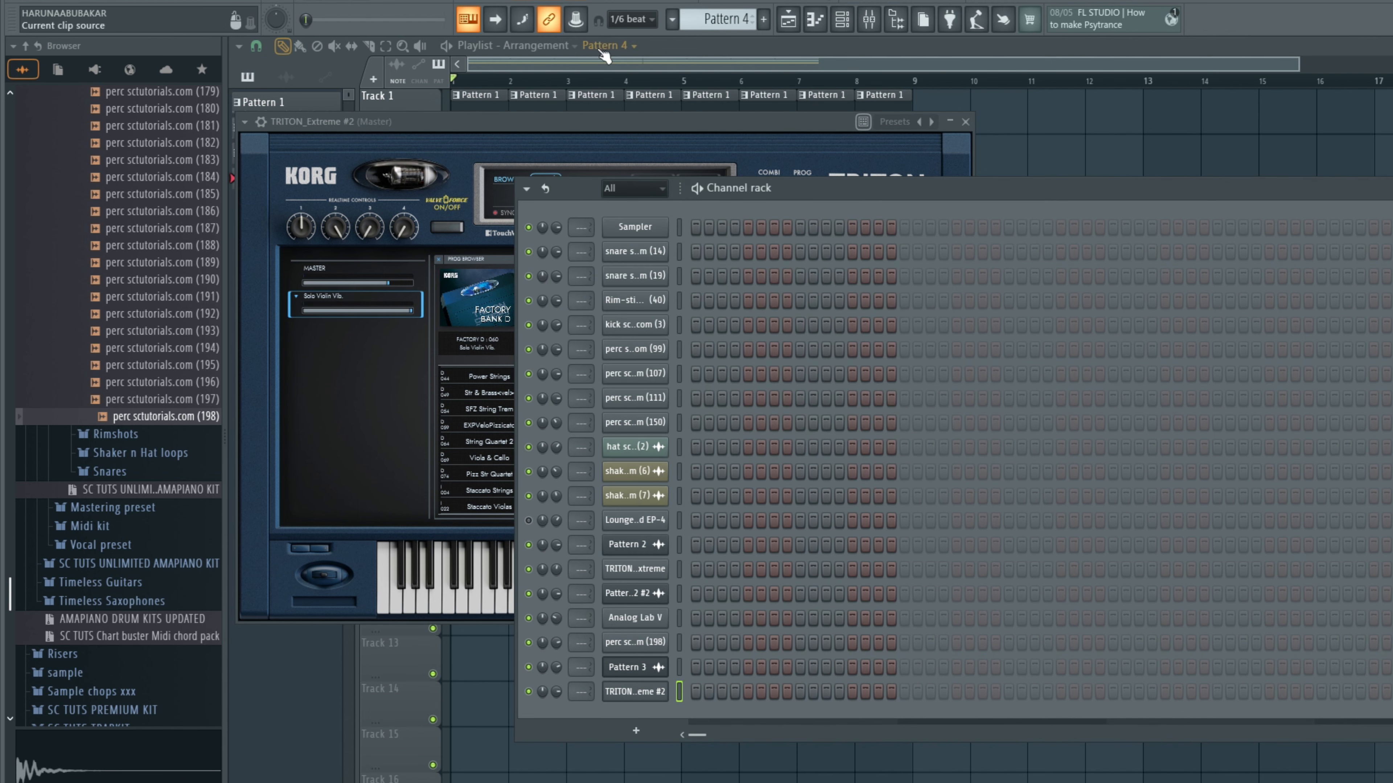
{"action": "left_click", "coordinate": [665, 46]}
{"action": "scroll", "coordinate": [707, 21], "scroll_direction": "down", "scroll_amount": 1}
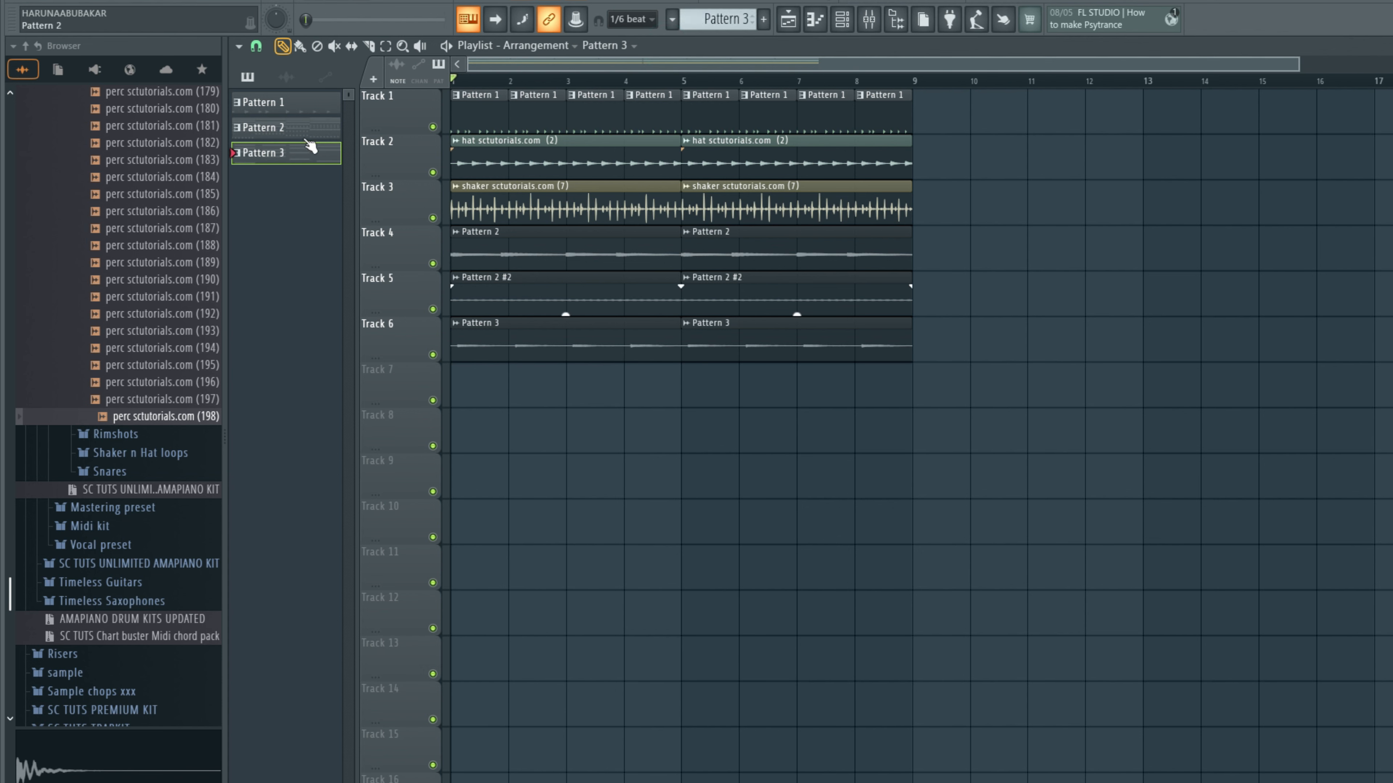
{"action": "left_click_drag", "start_coordinate": [303, 139], "coordinate": [570, 395]}
{"action": "left_click", "coordinate": [845, 21]}
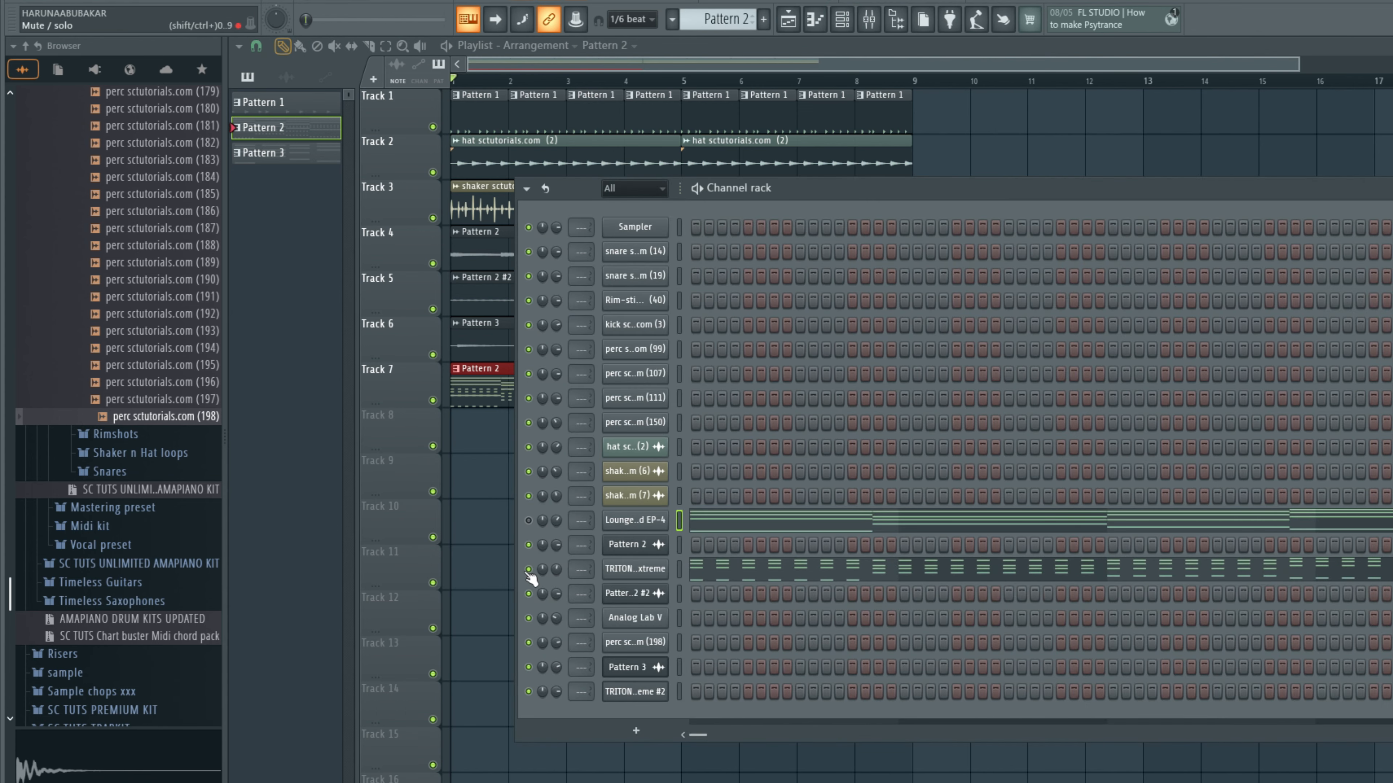
{"action": "key", "text": "space"}
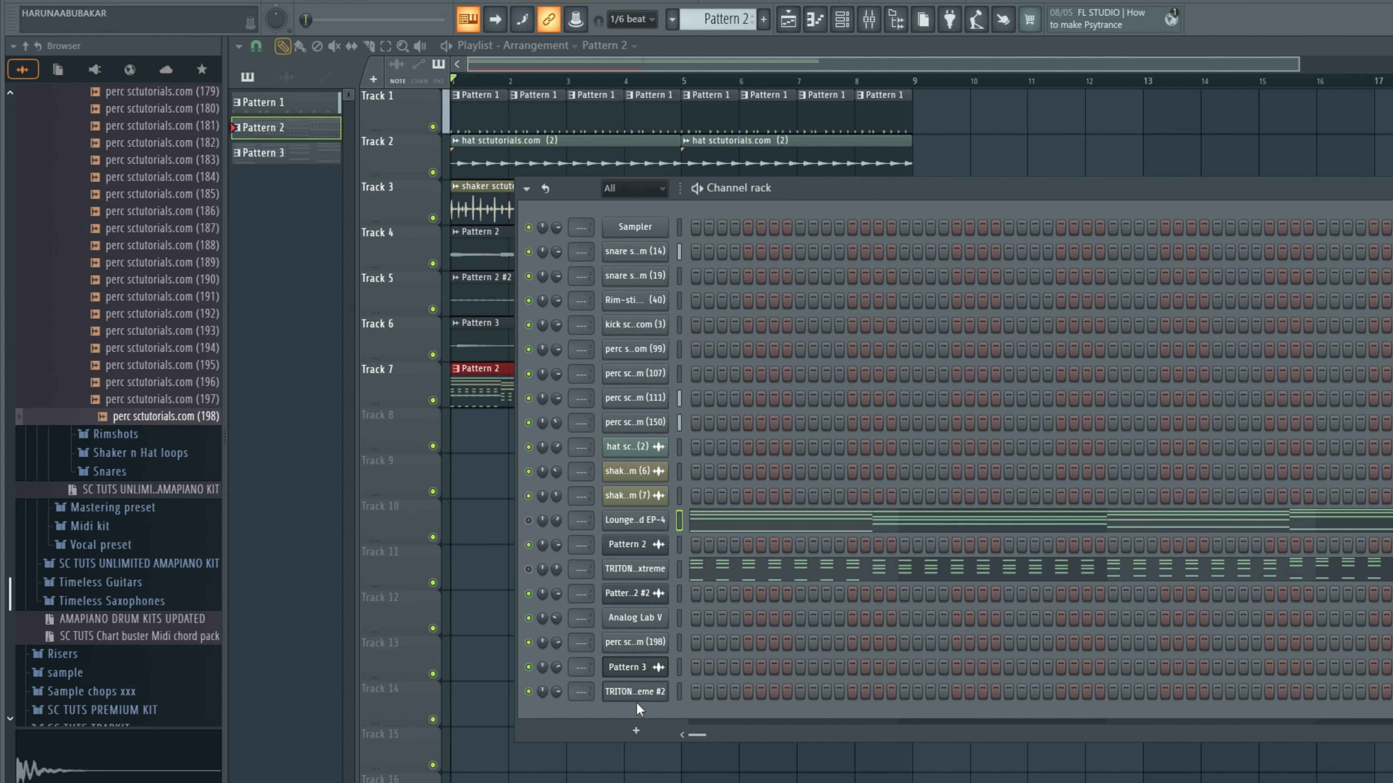
Step: Open the piano roll of the TRITON_Extreme #2 channel in Pattern 2
{"action": "right_click", "coordinate": [640, 699]}
{"action": "left_click", "coordinate": [701, 693]}
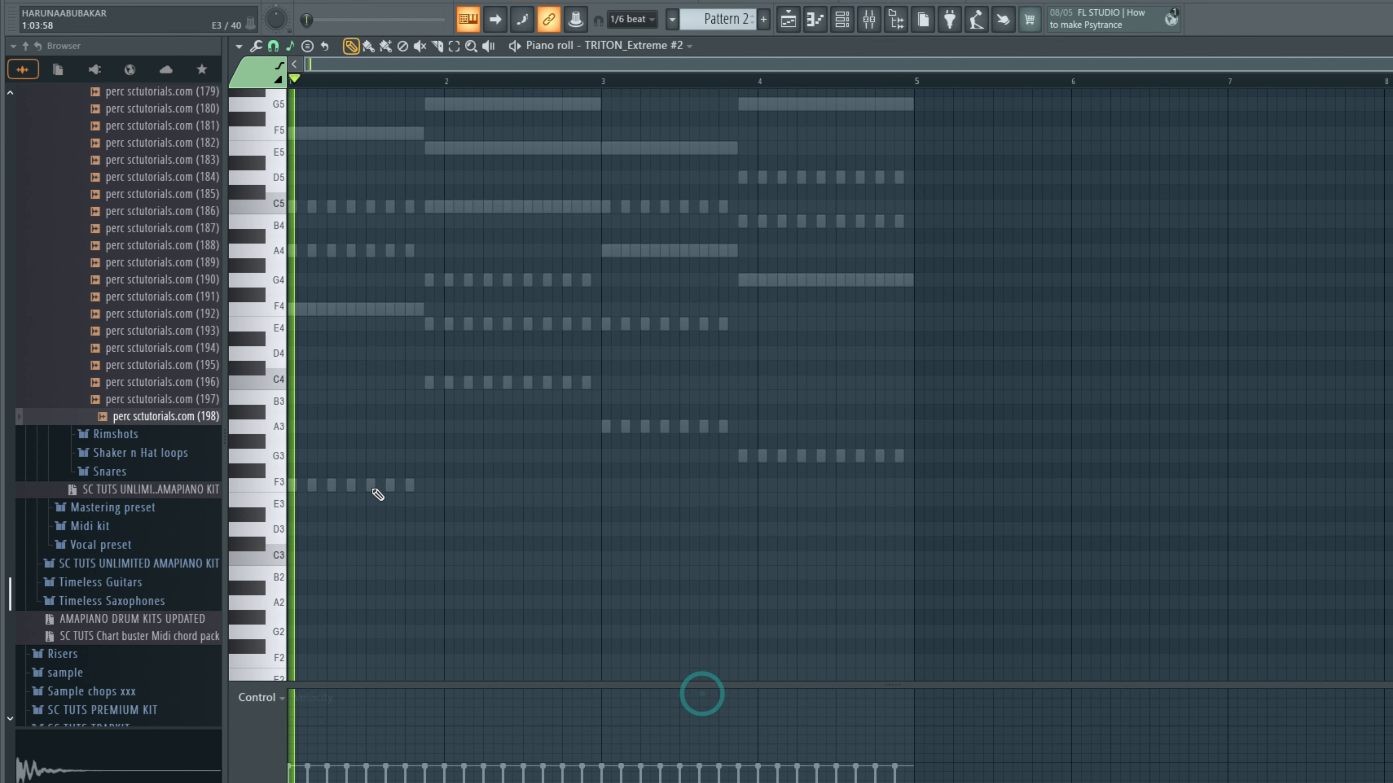
{"action": "key", "text": "space"}
{"action": "scroll", "coordinate": [278, 310], "scroll_direction": "up", "scroll_amount": 2}
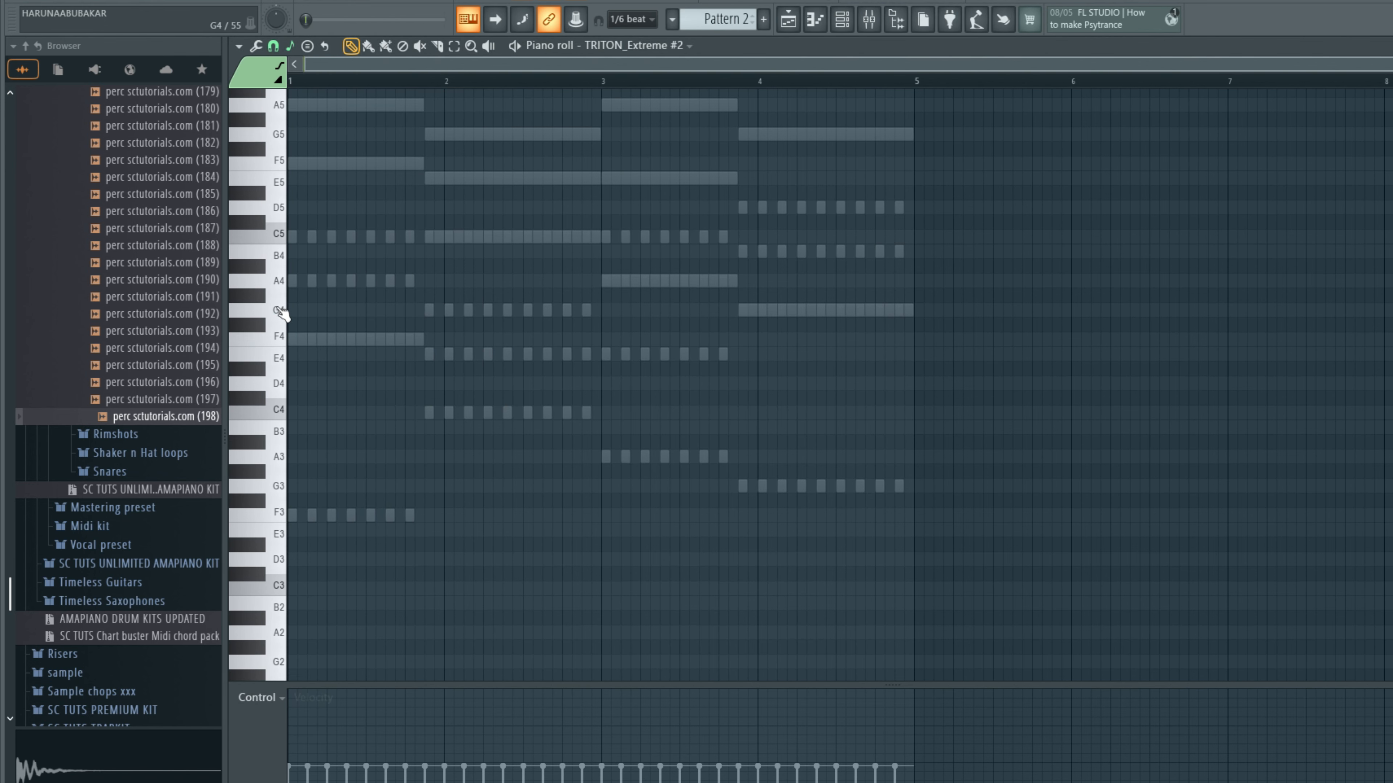
Step: Audition violin melody notes between F4 and A5 on the piano roll keyboard while the beat plays
{"action": "key", "text": "space"}
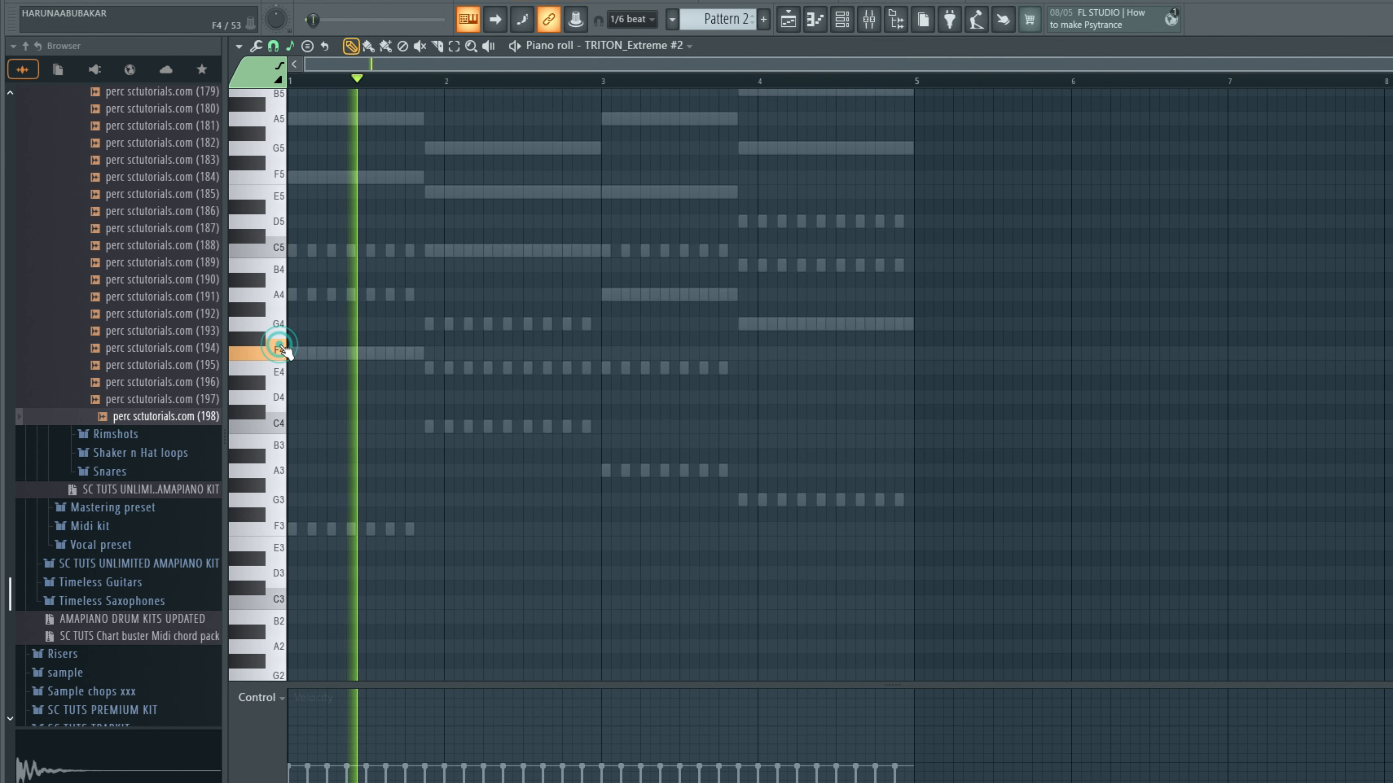
{"action": "left_click", "coordinate": [277, 301]}
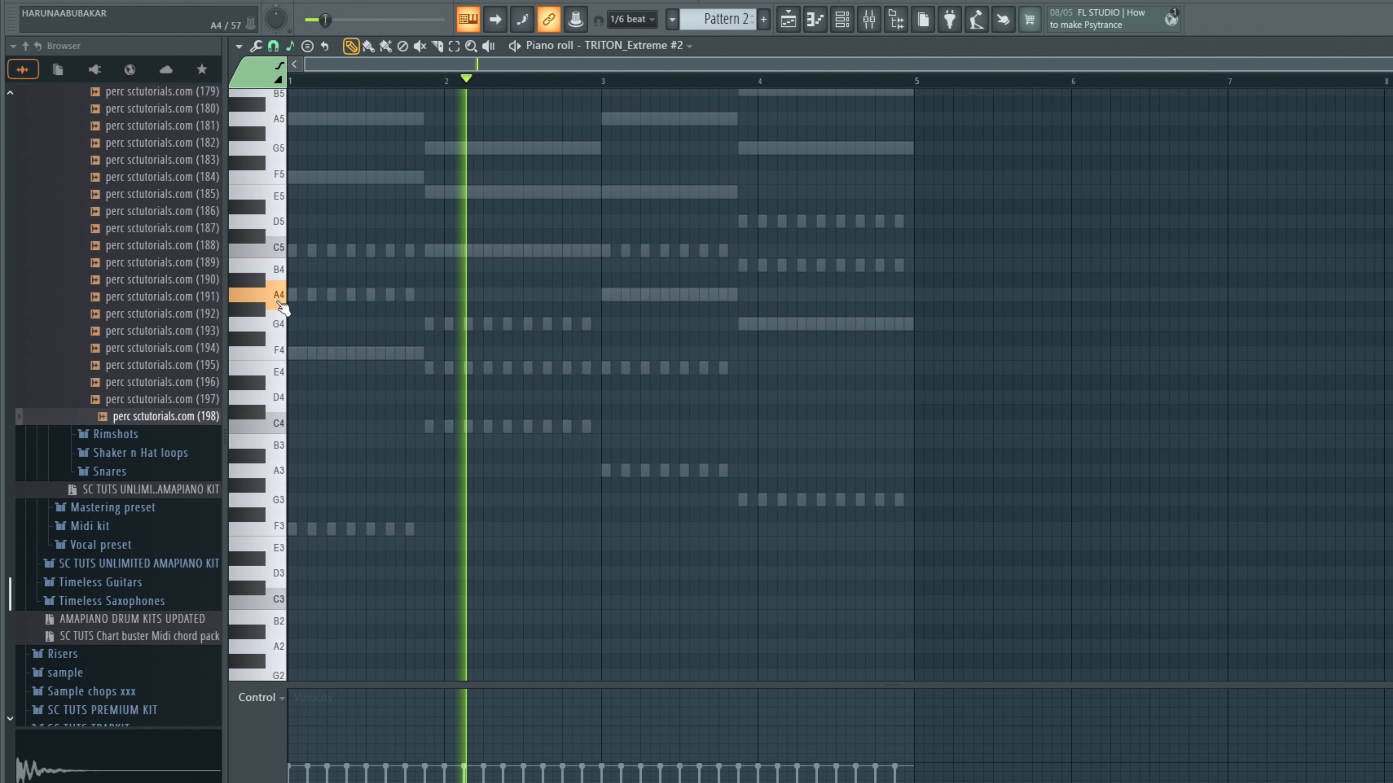
{"action": "left_click", "coordinate": [284, 250]}
{"action": "left_click", "coordinate": [280, 177]}
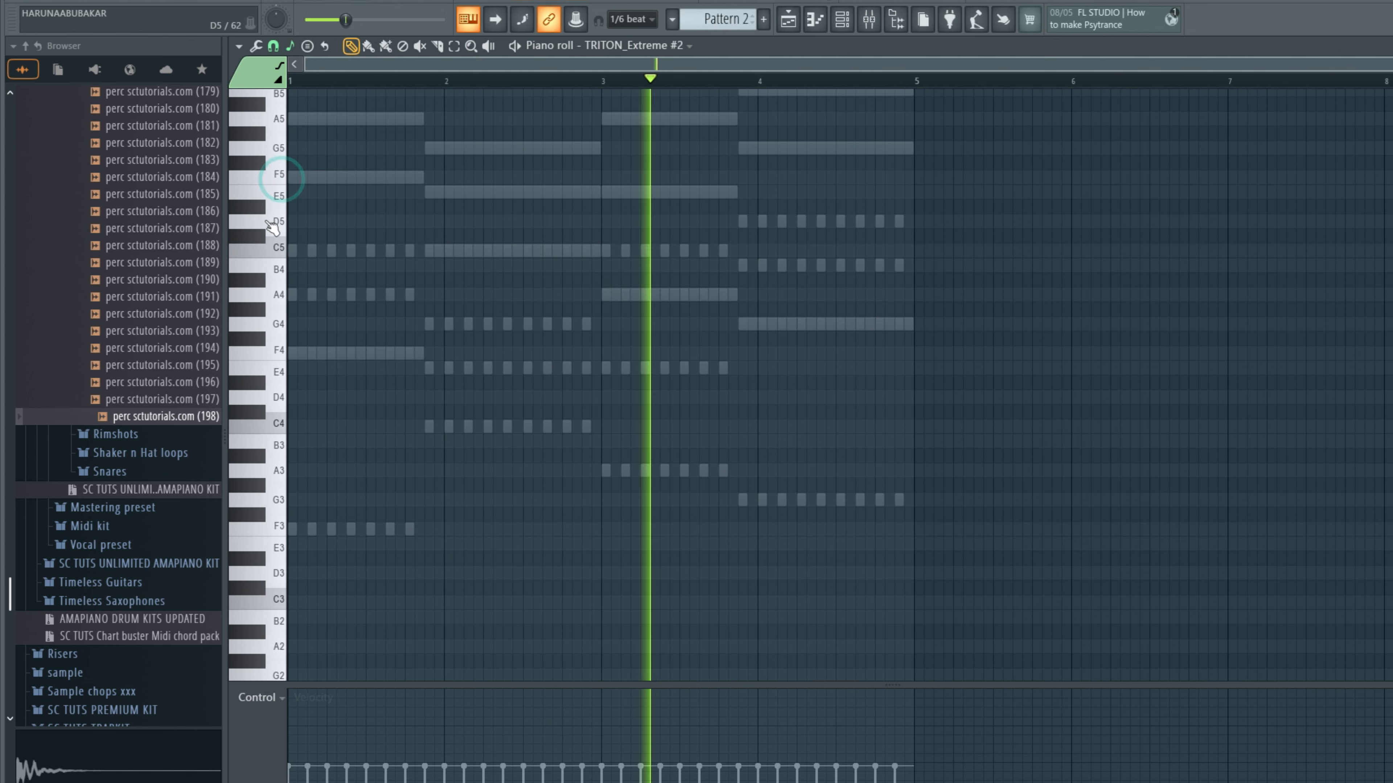
{"action": "left_click", "coordinate": [281, 195]}
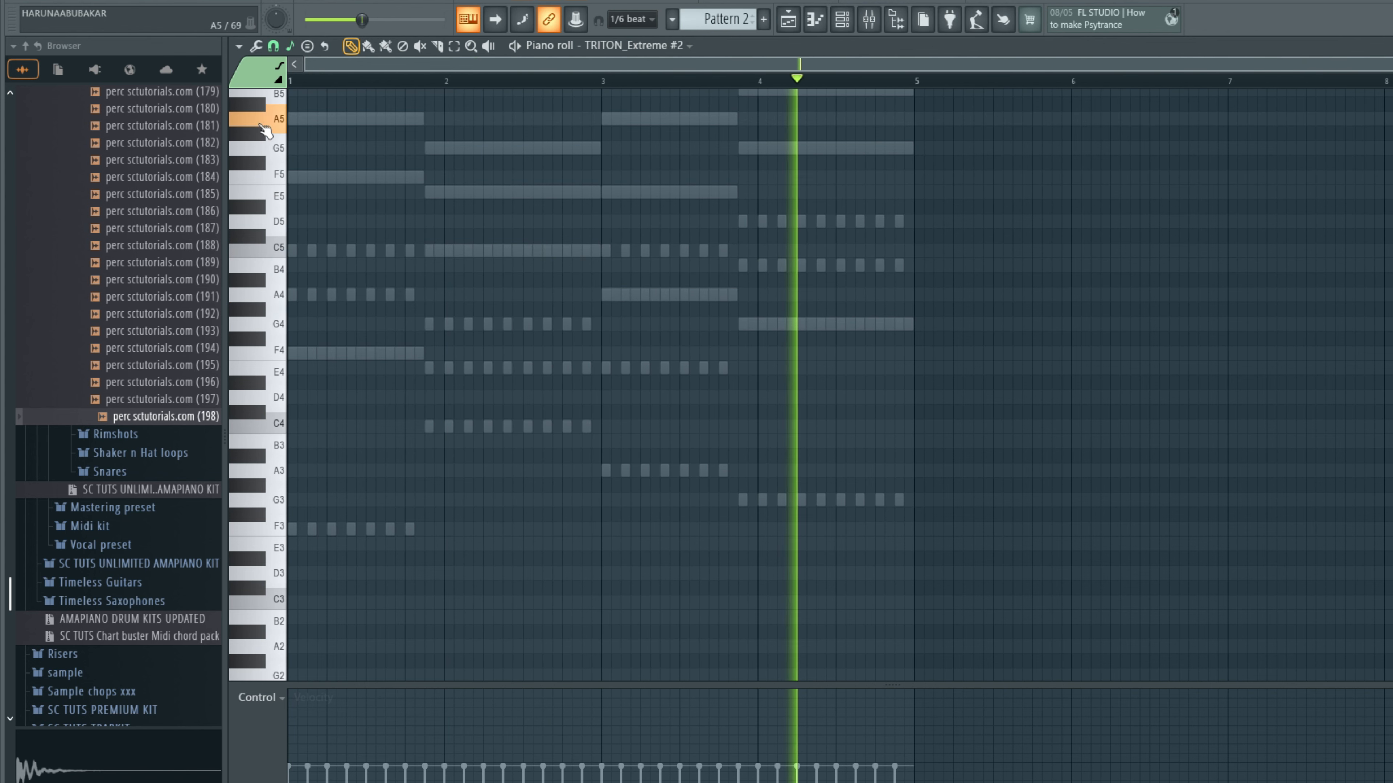
{"action": "left_click", "coordinate": [269, 118]}
{"action": "scroll", "coordinate": [285, 211], "scroll_direction": "up", "scroll_amount": 5}
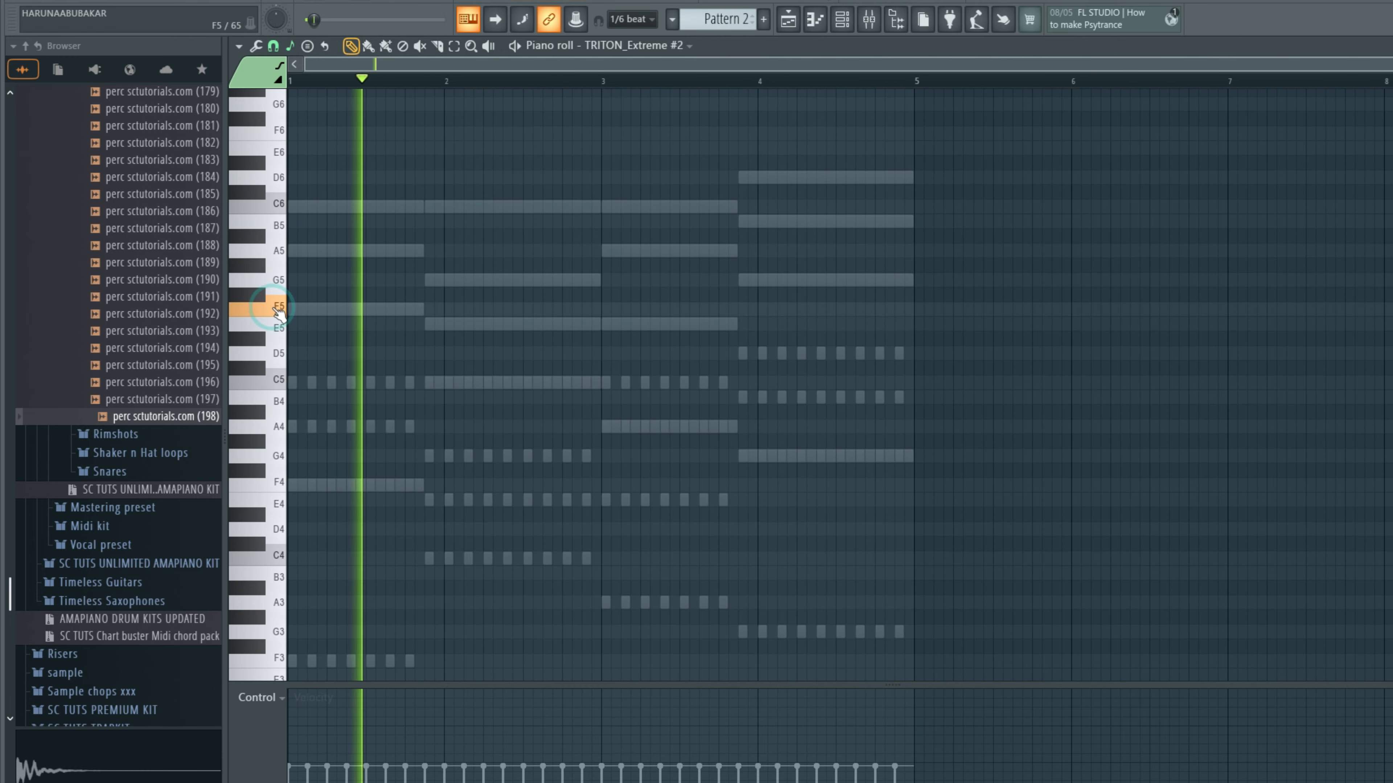
{"action": "left_click", "coordinate": [277, 328]}
{"action": "key", "text": "space"}
Step: Draw a long F5 note at the start of bar 1 and lower its velocity
{"action": "left_click_drag", "start_coordinate": [352, 295], "coordinate": [282, 293]}
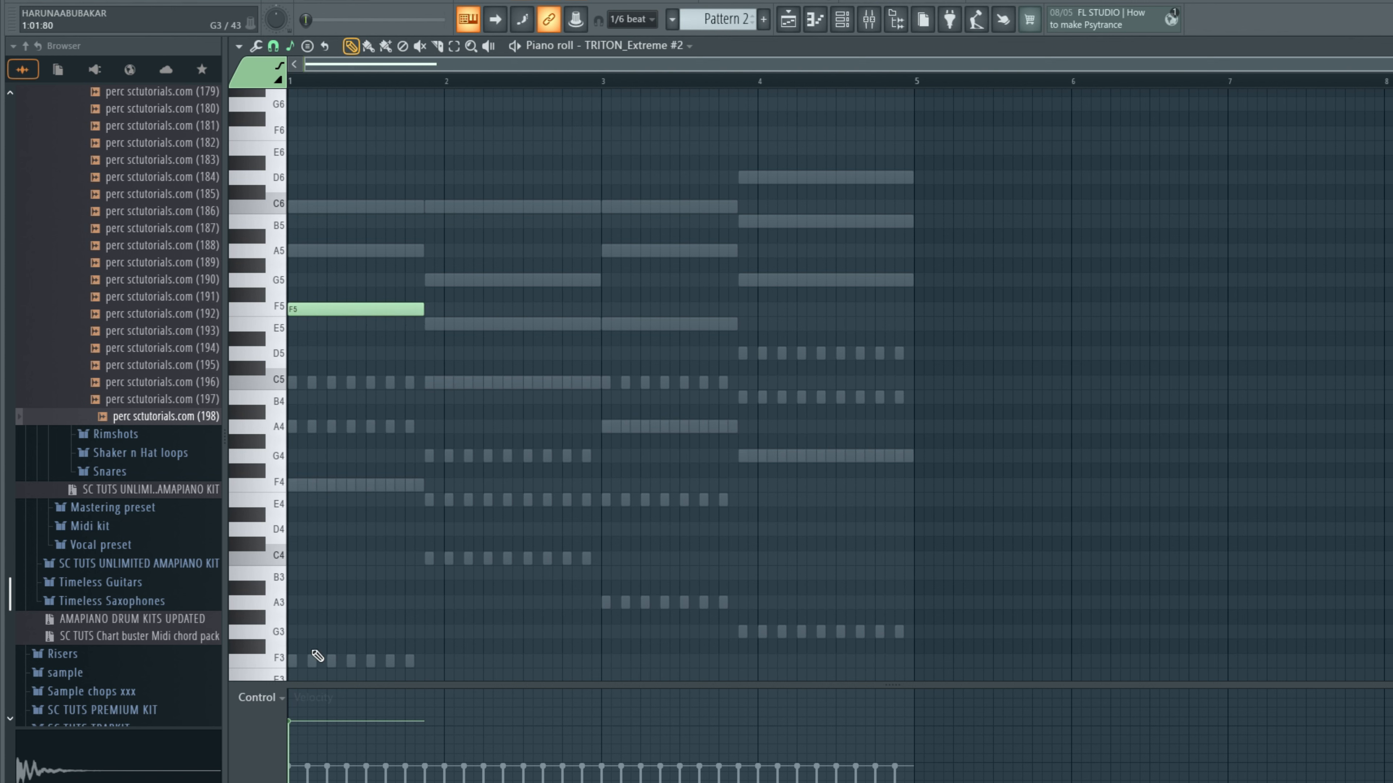
{"action": "key", "text": "space"}
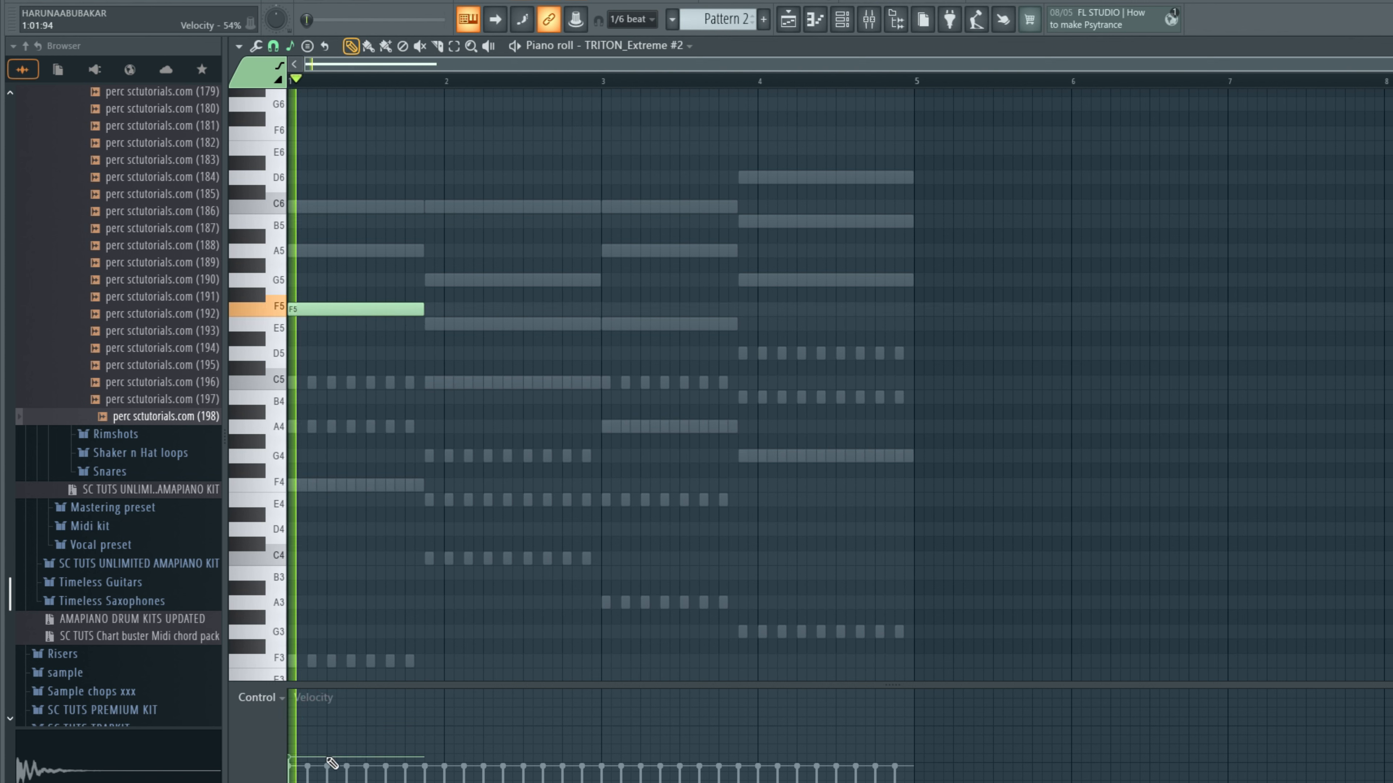
{"action": "left_click_drag", "start_coordinate": [328, 759], "coordinate": [333, 767]}
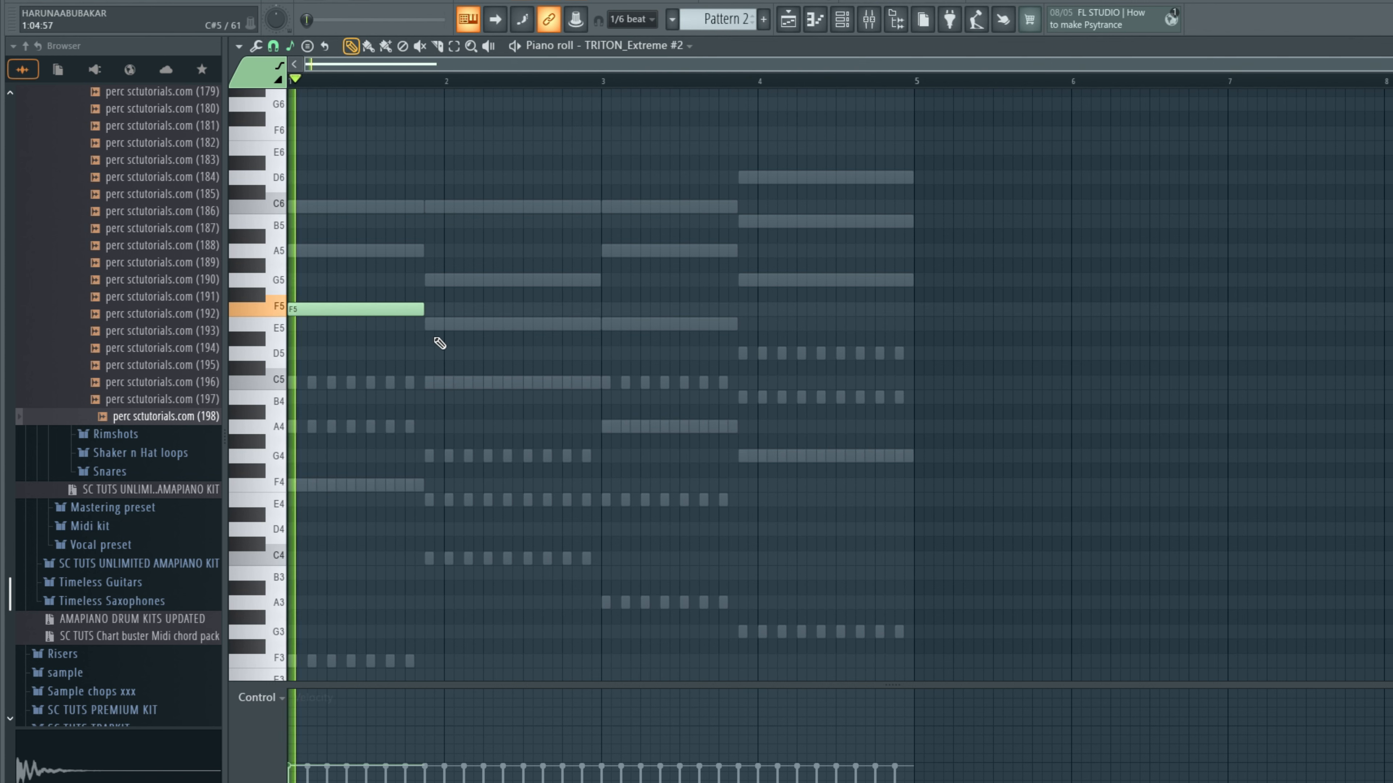
Step: Complete the four-bar violin melody with A5, C6, B5 and G5 notes, lengthening the bar 3 A5 and starting G5 at bar 4
{"action": "left_click", "coordinate": [423, 278]}
{"action": "left_click_drag", "start_coordinate": [421, 277], "coordinate": [475, 223]}
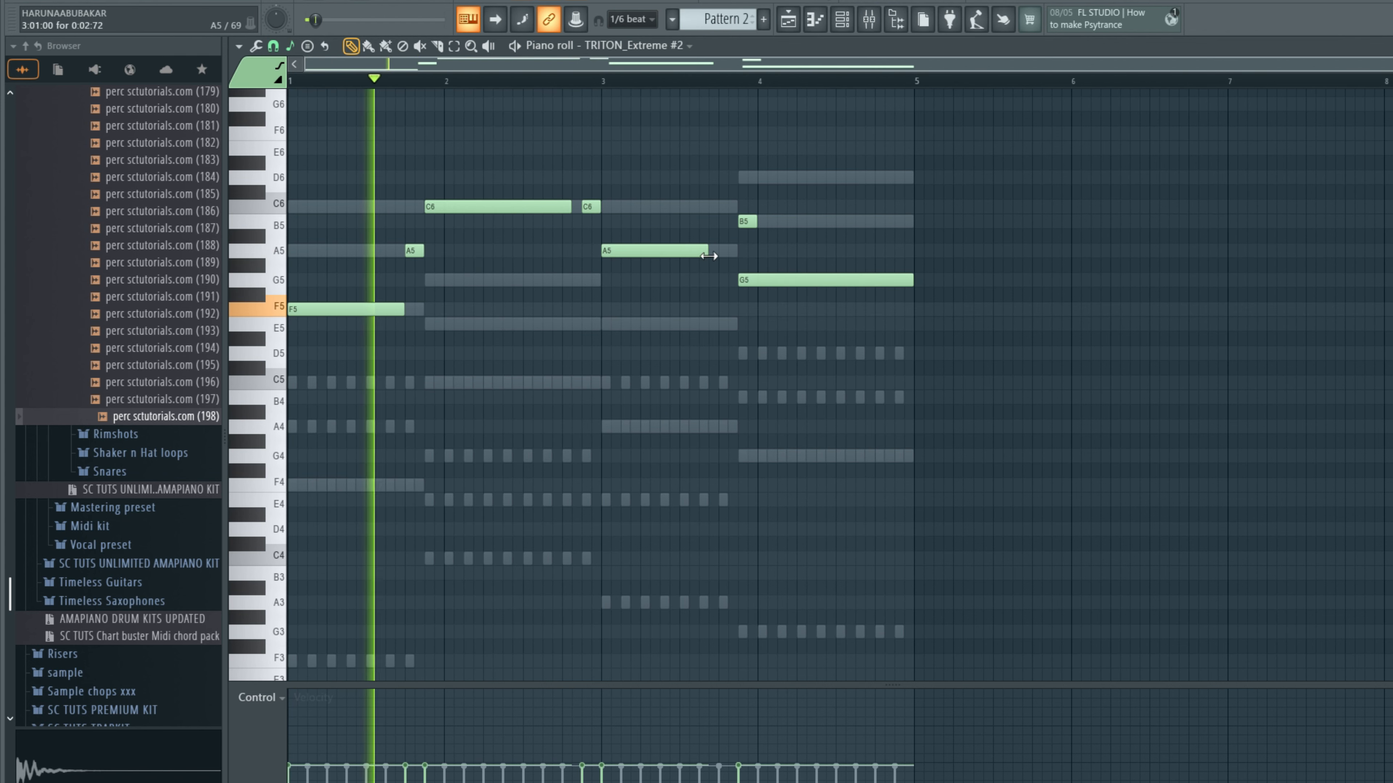
{"action": "left_click_drag", "start_coordinate": [714, 255], "coordinate": [732, 255]}
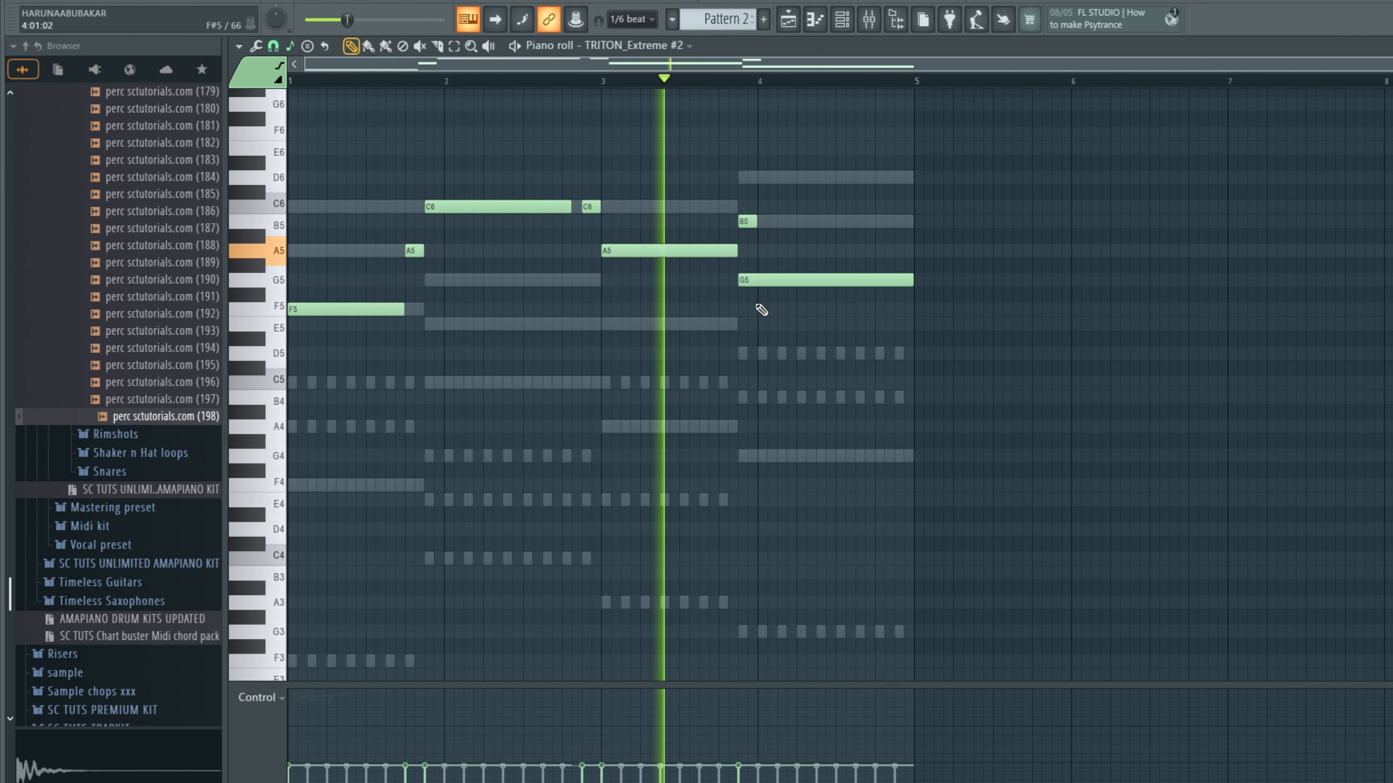
{"action": "left_click_drag", "start_coordinate": [739, 285], "coordinate": [760, 278]}
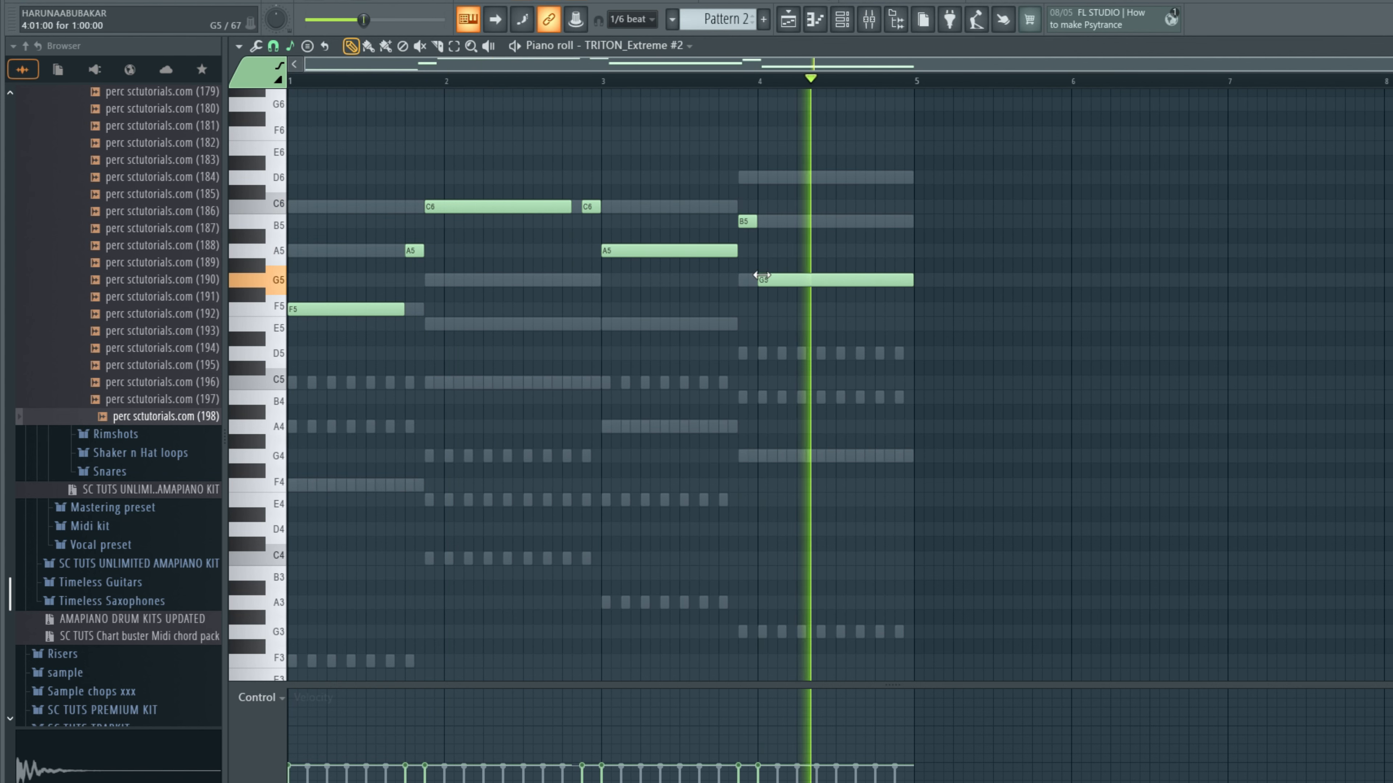
Step: Render and replace Pattern 2 with audio clips on Track 7 and play the arrangement
{"action": "key", "text": "F5"}
{"action": "right_click", "coordinate": [270, 135]}
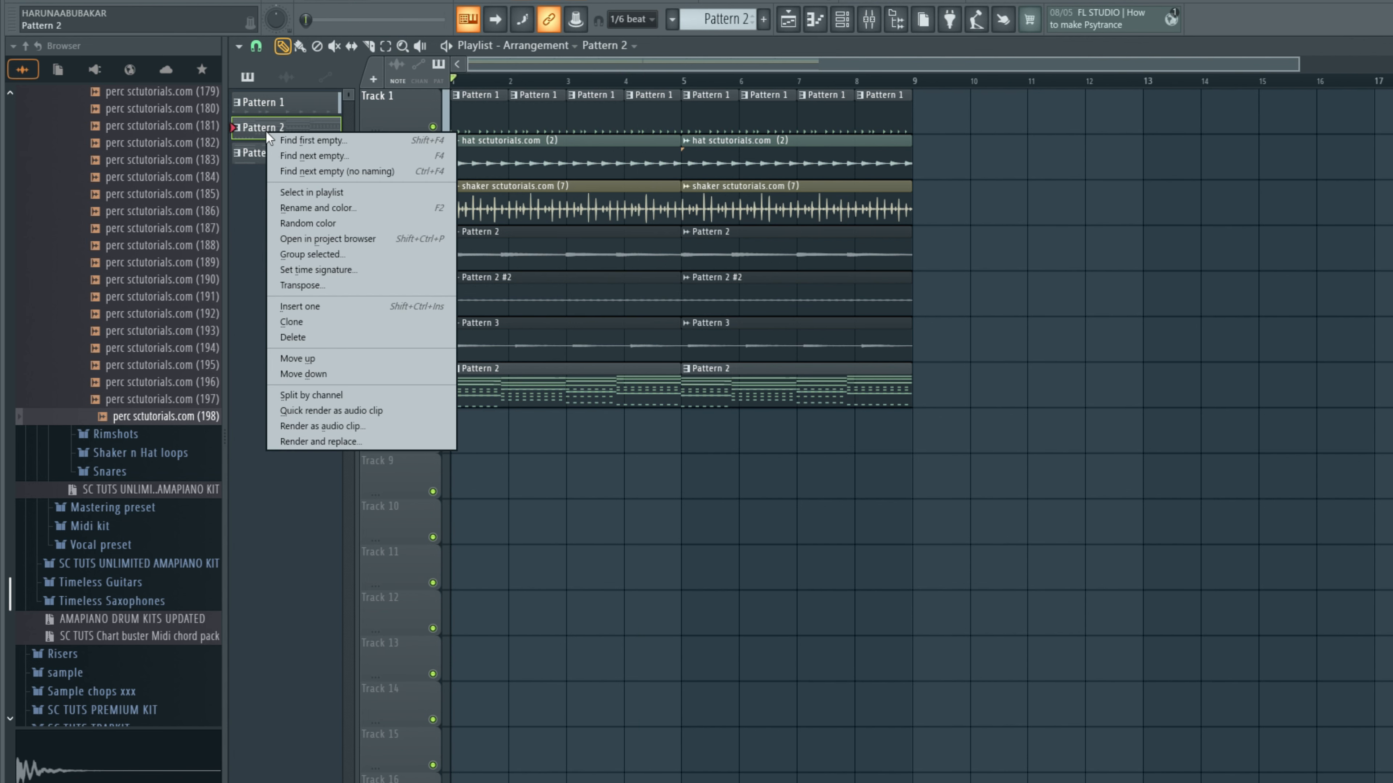
{"action": "left_click", "coordinate": [341, 445]}
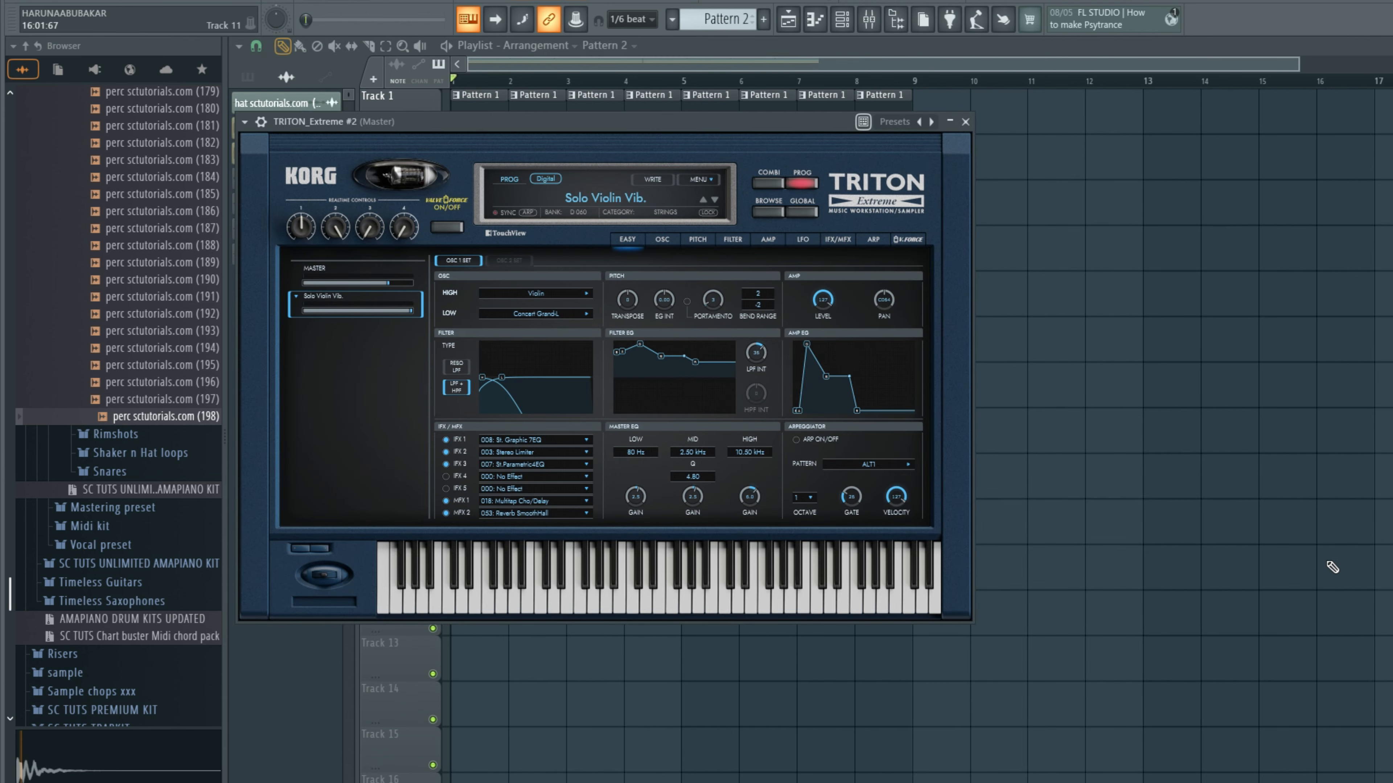
{"action": "key", "text": "space"}
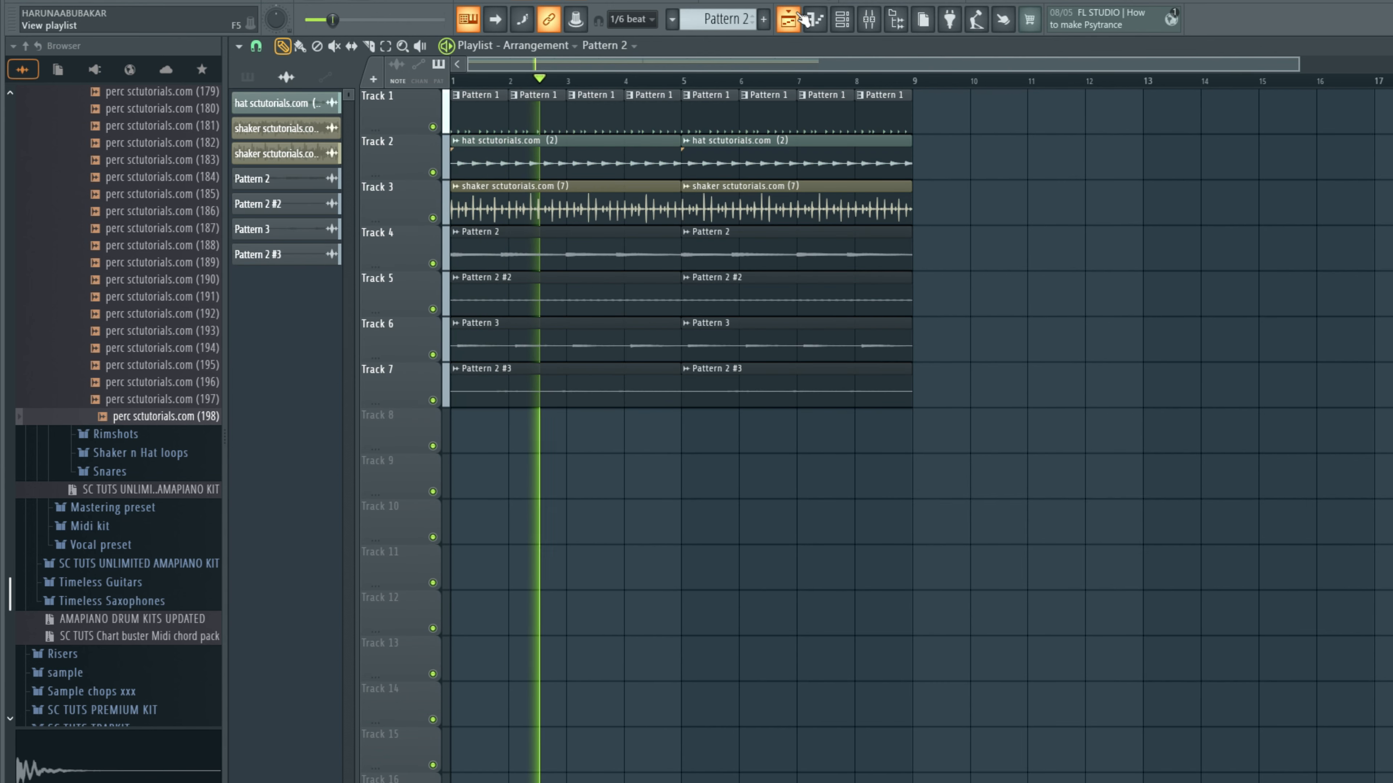
Step: Show all channels in the channel rack and add a Vital instrument channel
{"action": "left_click", "coordinate": [842, 19]}
{"action": "left_click", "coordinate": [633, 188]}
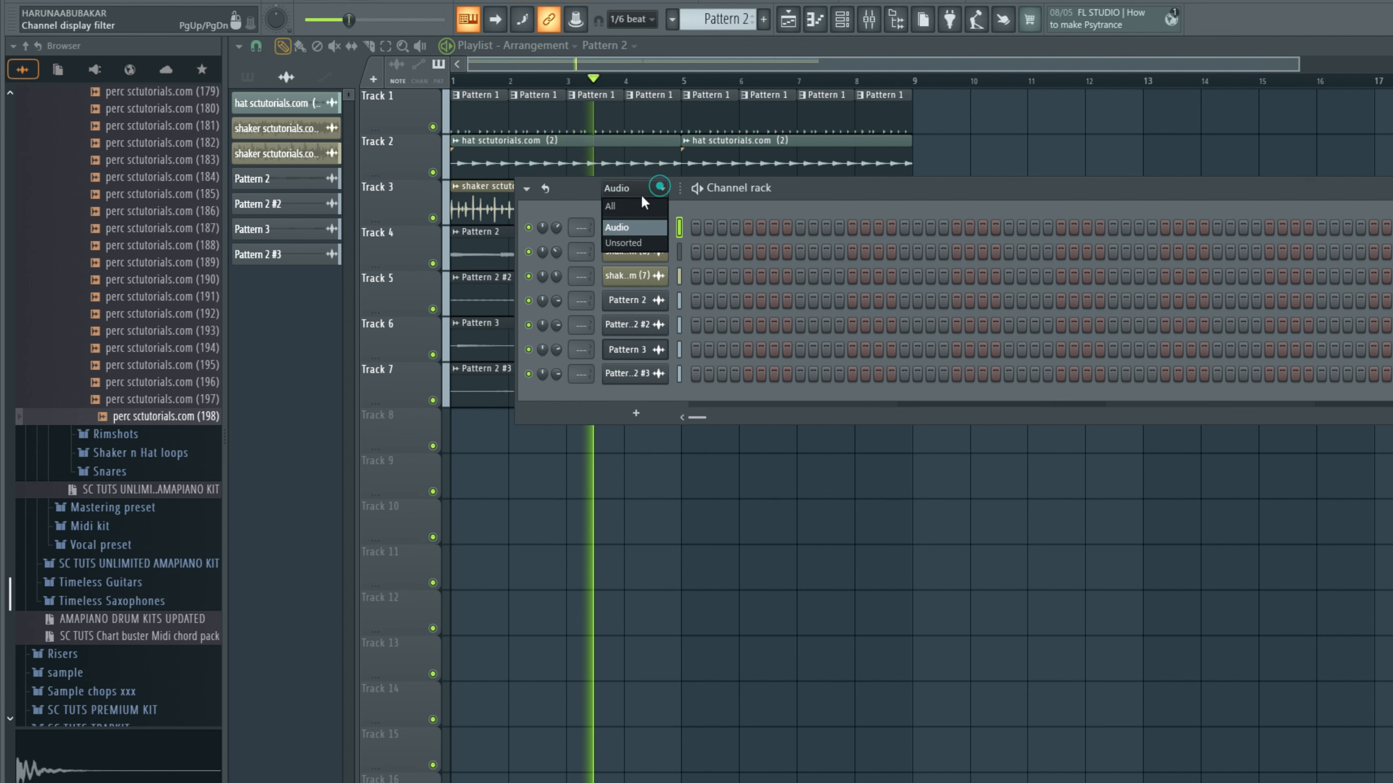
{"action": "left_click", "coordinate": [632, 205]}
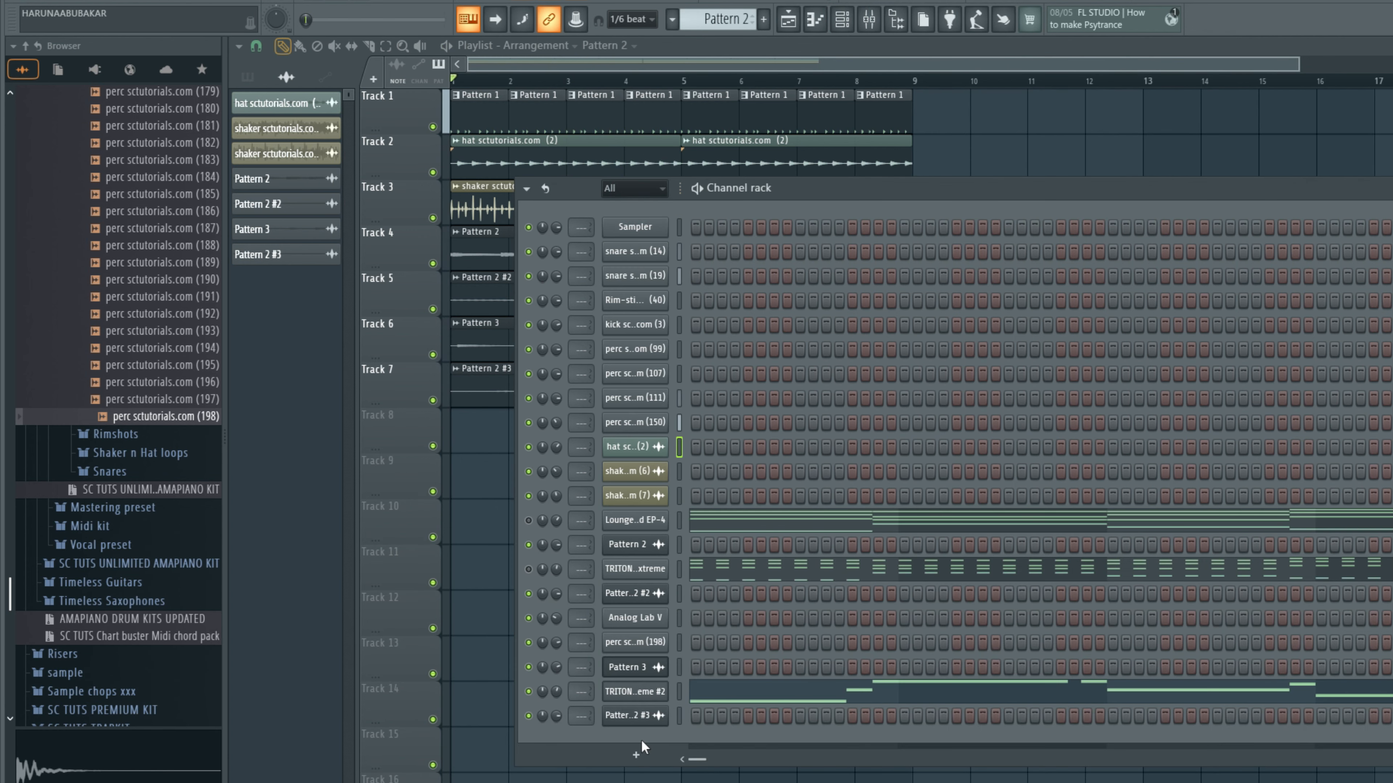
{"action": "left_click", "coordinate": [637, 756]}
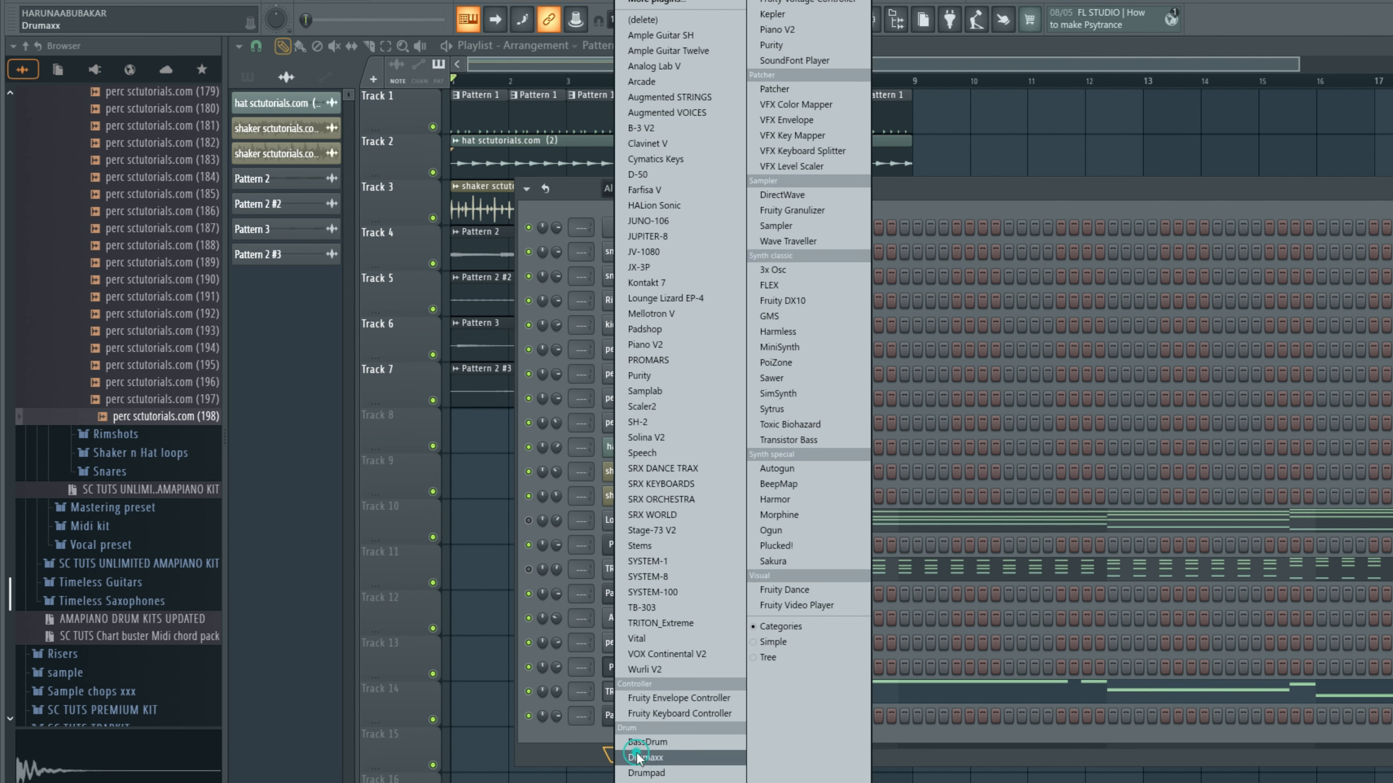
{"action": "left_click", "coordinate": [665, 639]}
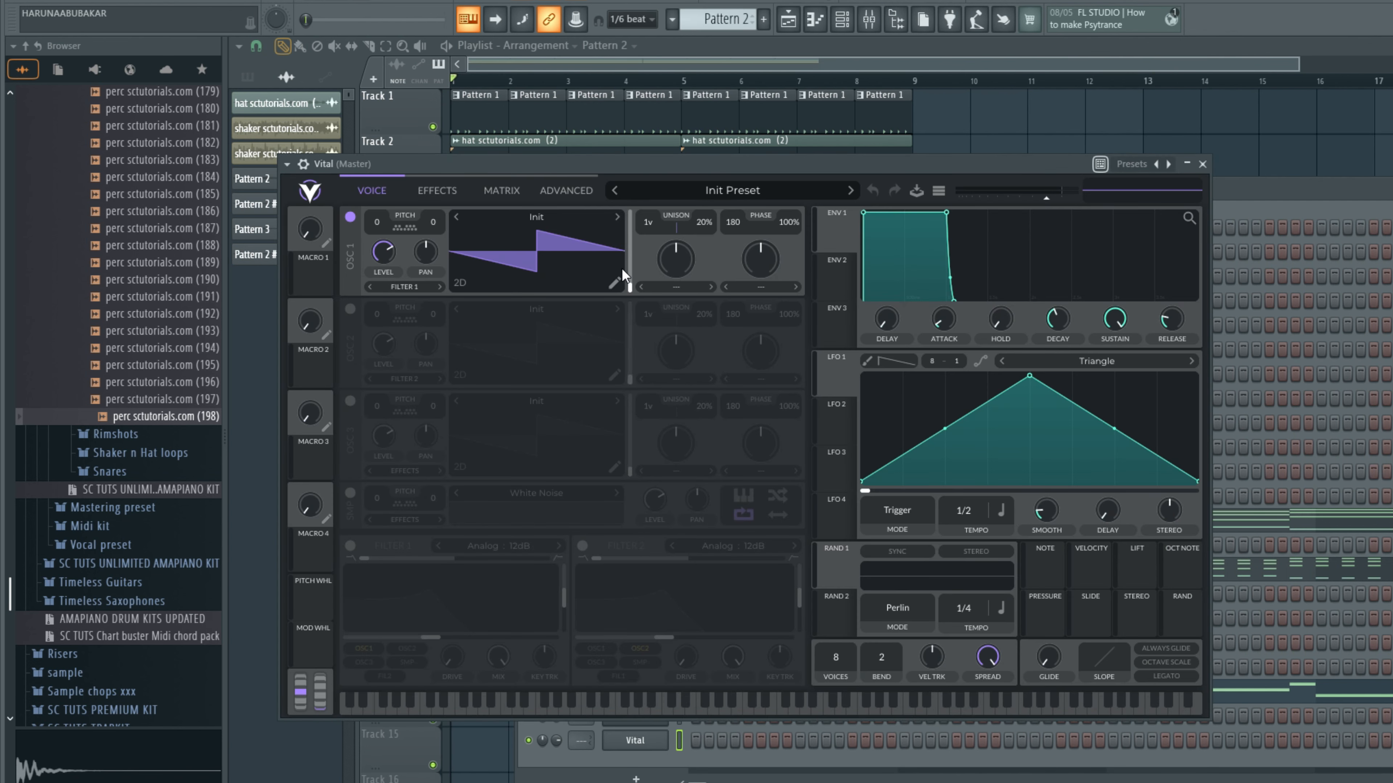
Step: Audition Vital's Pad presets, load SY - Dwelly and close the plugin window
{"action": "left_click", "coordinate": [706, 191]}
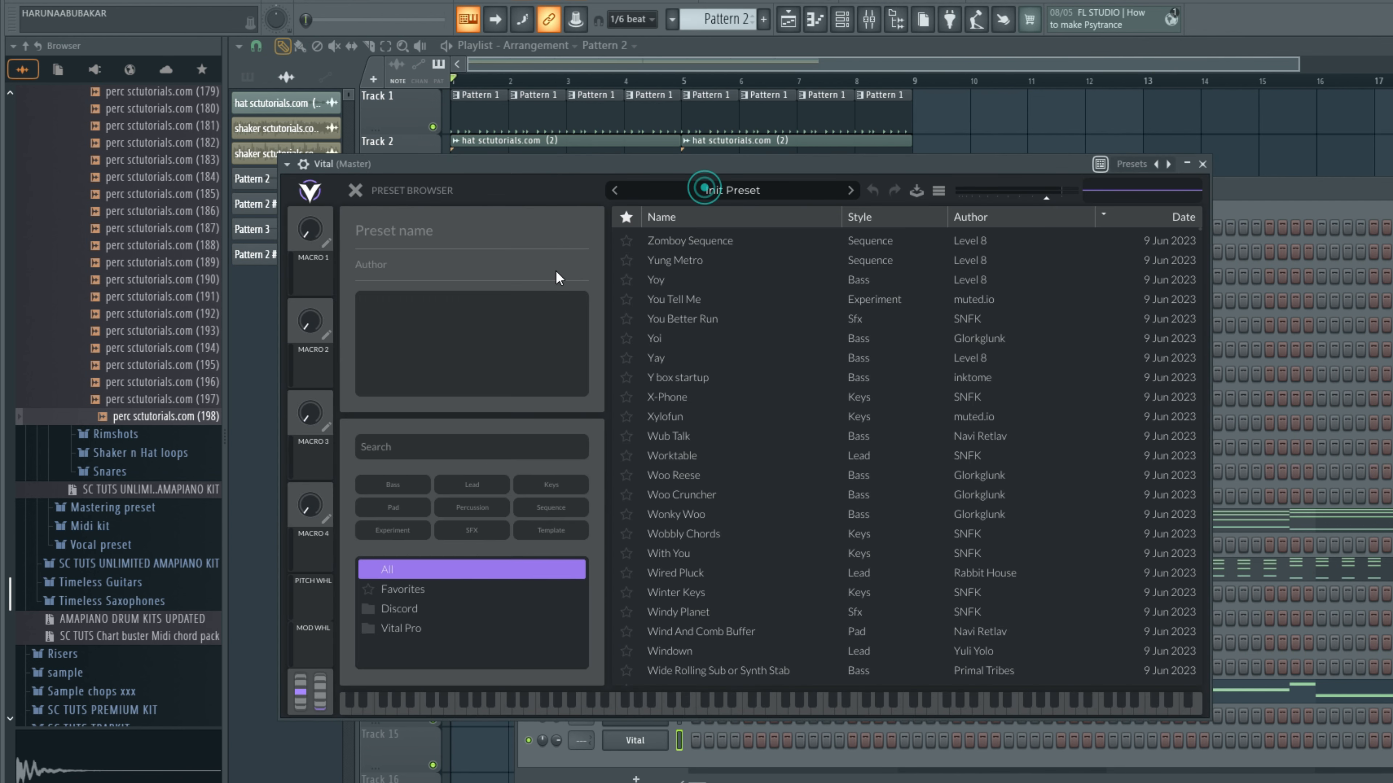
{"action": "left_click", "coordinate": [392, 507]}
{"action": "left_click", "coordinate": [688, 274]}
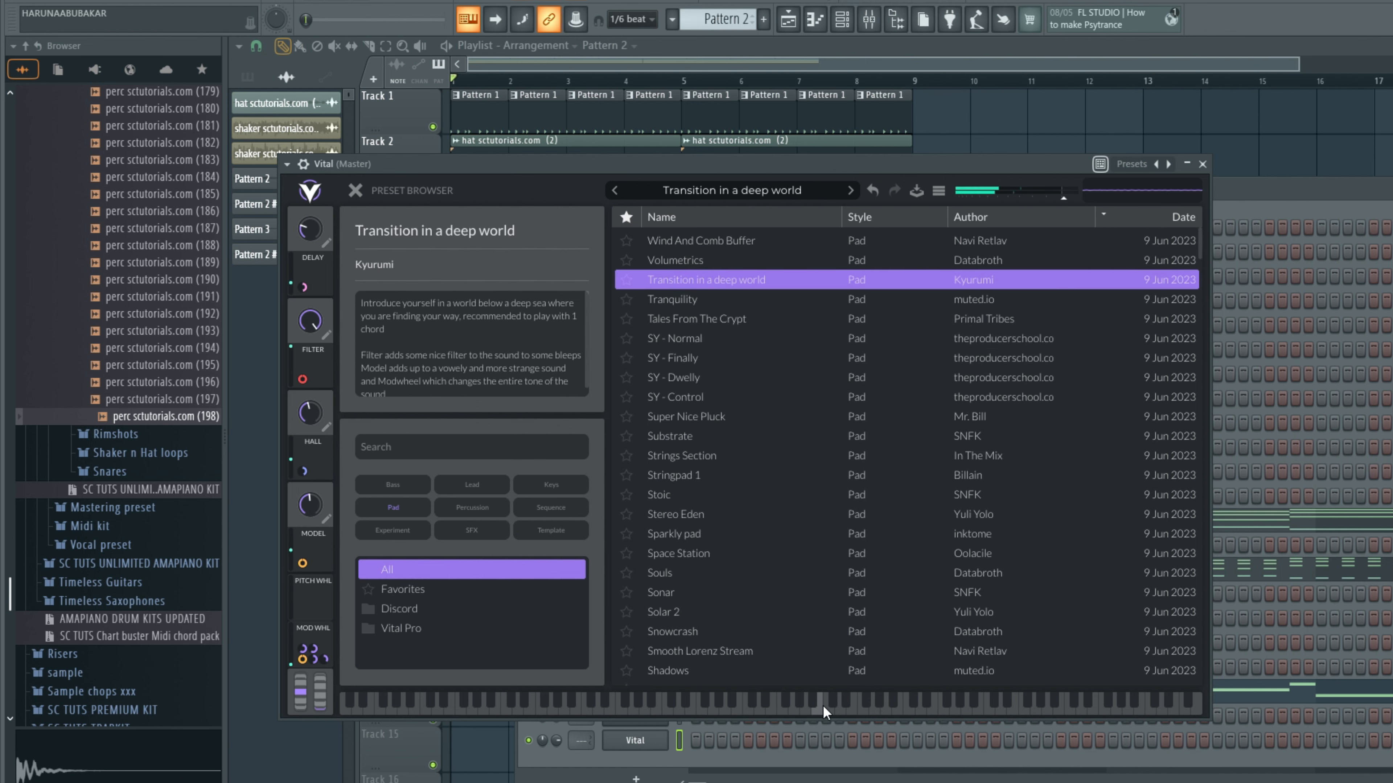
{"action": "left_click", "coordinate": [693, 300]}
{"action": "left_click", "coordinate": [727, 360]}
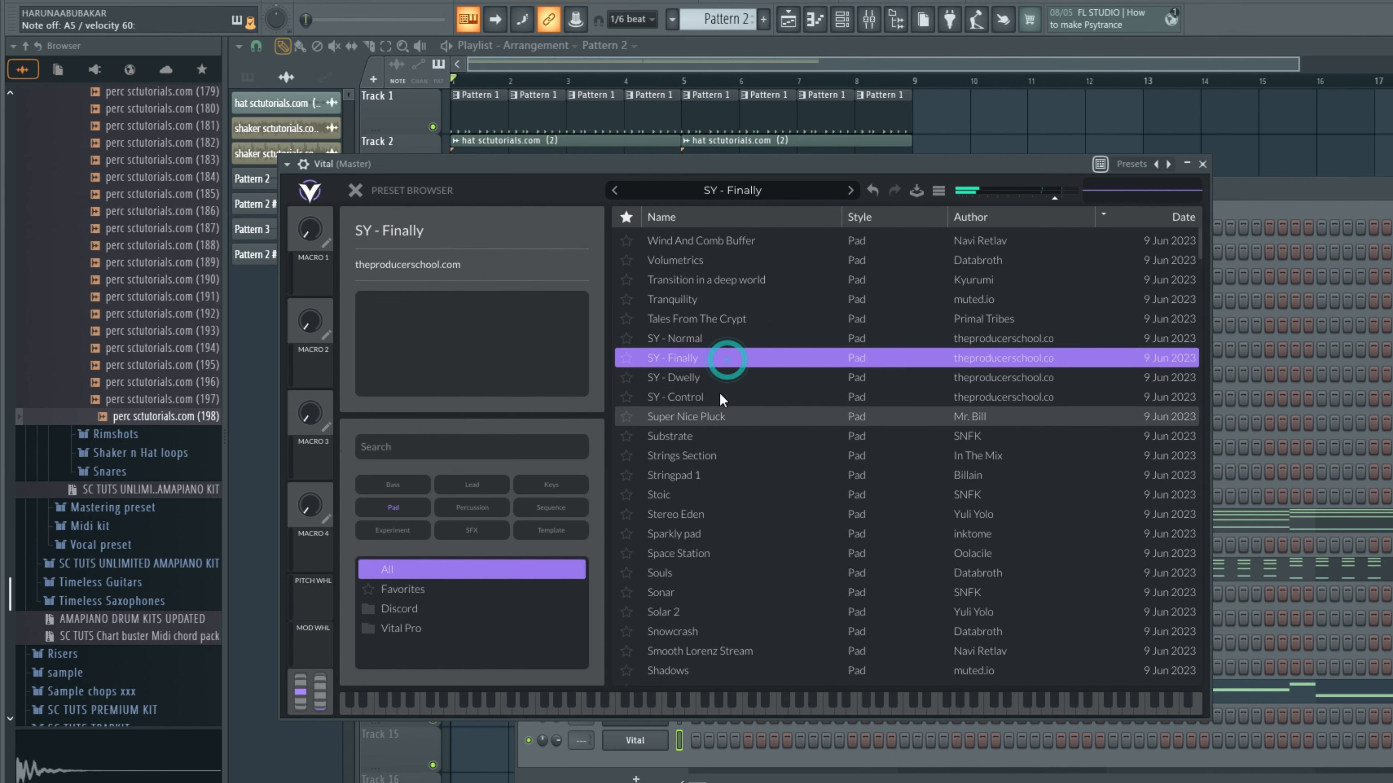
{"action": "scroll", "coordinate": [719, 393], "scroll_direction": "down", "scroll_amount": 2}
{"action": "left_click", "coordinate": [723, 287]}
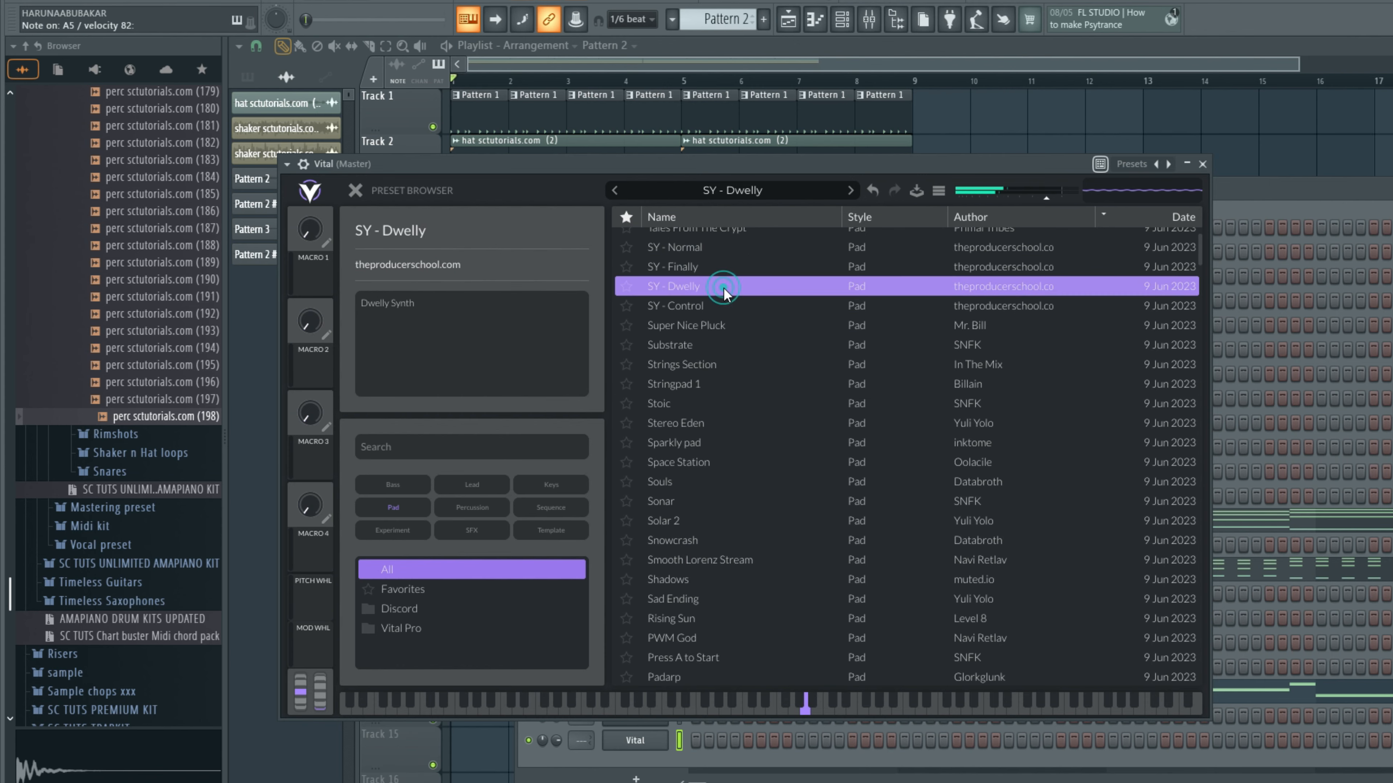
{"action": "left_click", "coordinate": [1202, 164]}
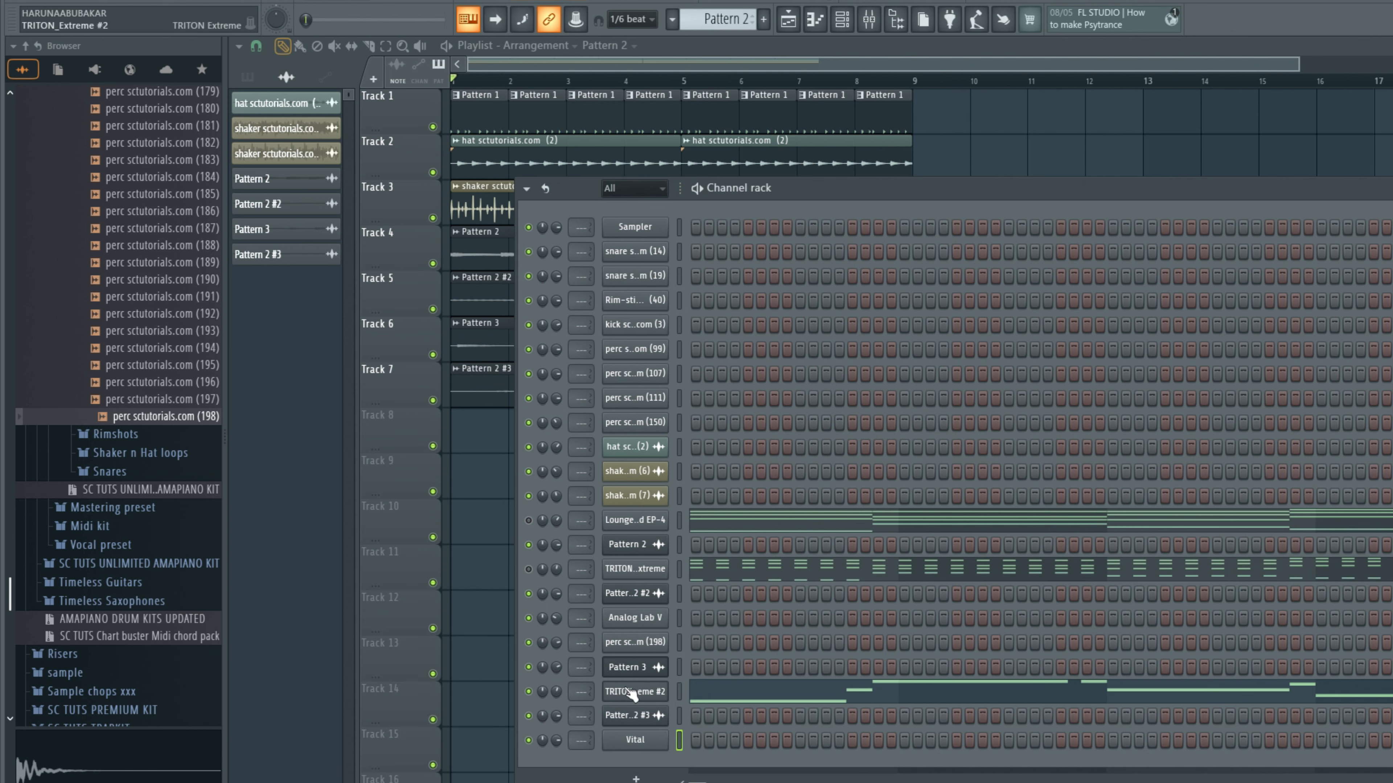
Step: Place a Pattern 2 clip on Track 8 at bar 1 of the playlist
{"action": "left_click", "coordinate": [258, 73]}
{"action": "left_click", "coordinate": [260, 132]}
{"action": "left_click", "coordinate": [531, 435]}
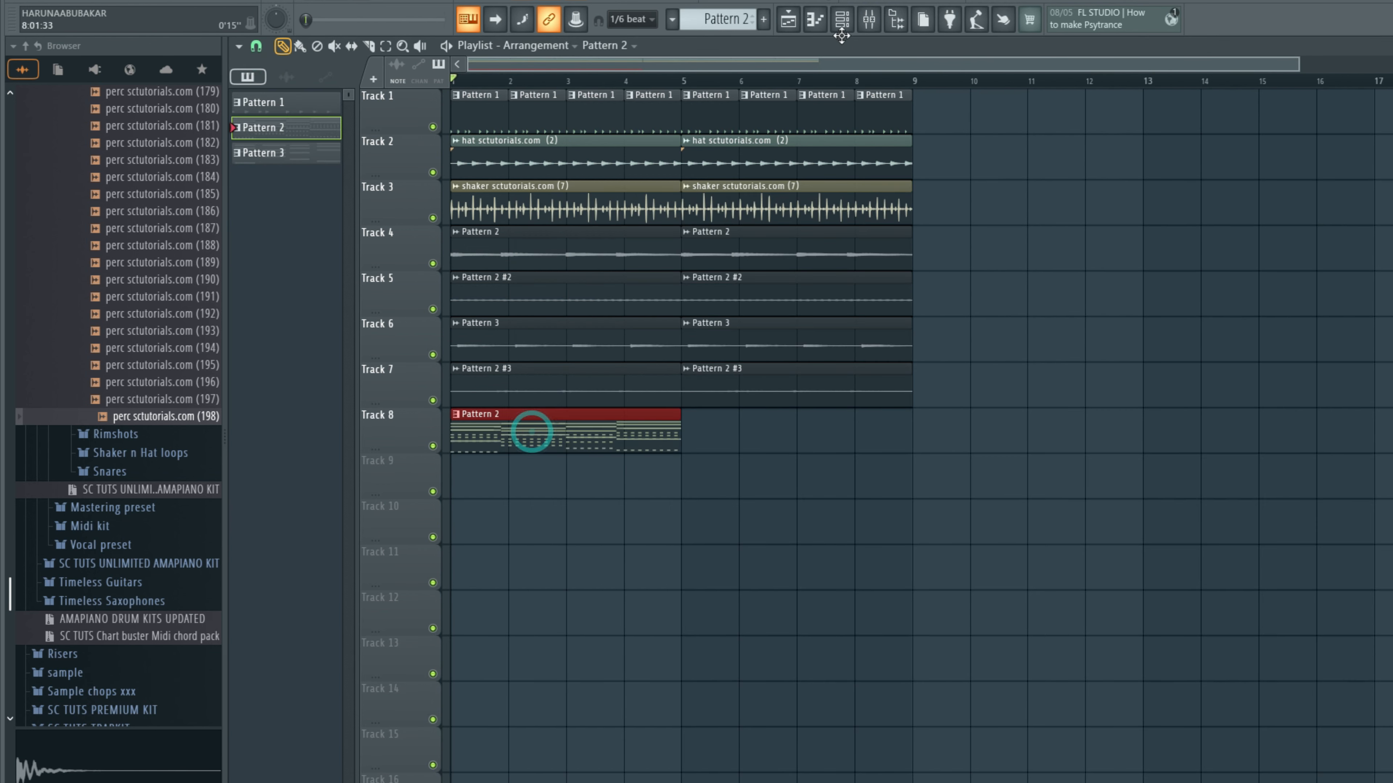
Step: Open the Vital channel's piano roll in Pattern 2 and play the arrangement
{"action": "left_click", "coordinate": [840, 26]}
{"action": "key", "text": "space"}
{"action": "key", "text": "space"}
{"action": "right_click", "coordinate": [636, 741]}
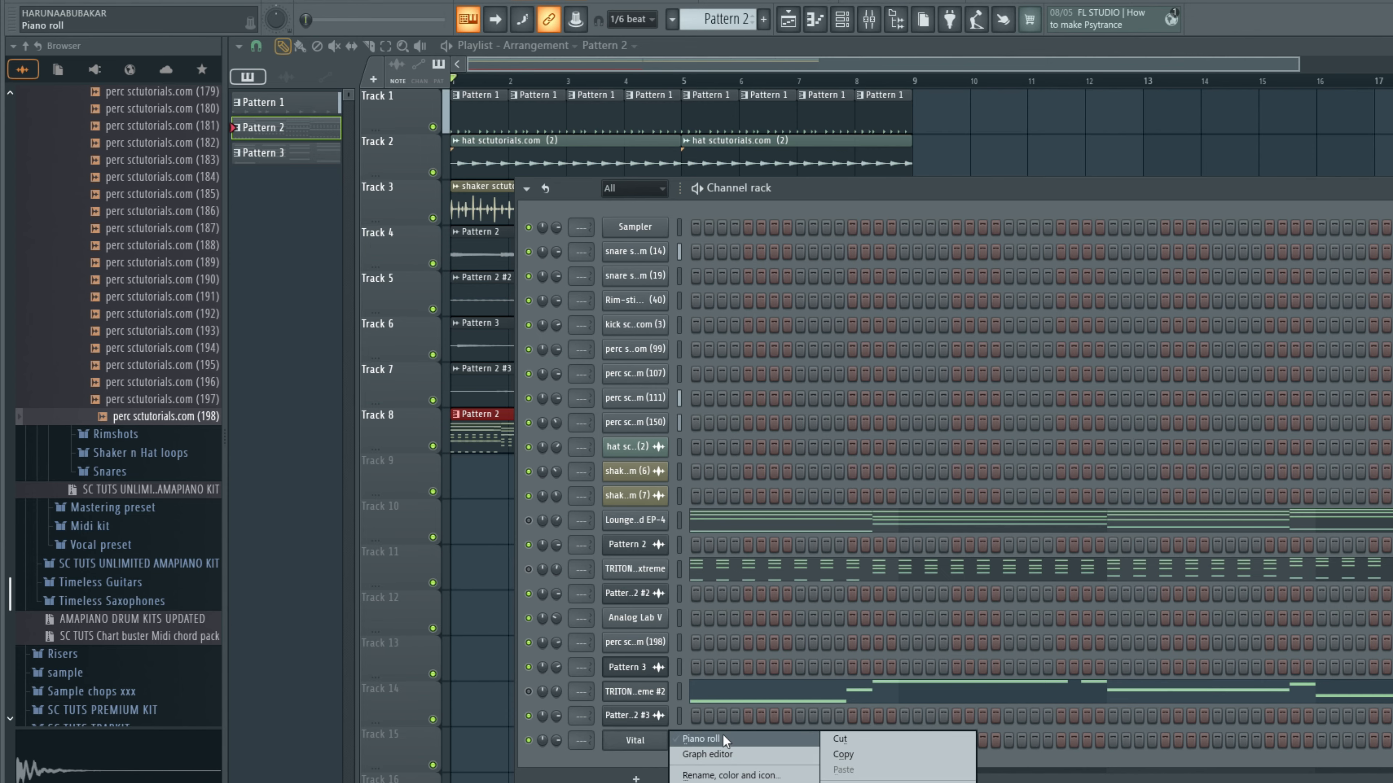
{"action": "left_click", "coordinate": [723, 733]}
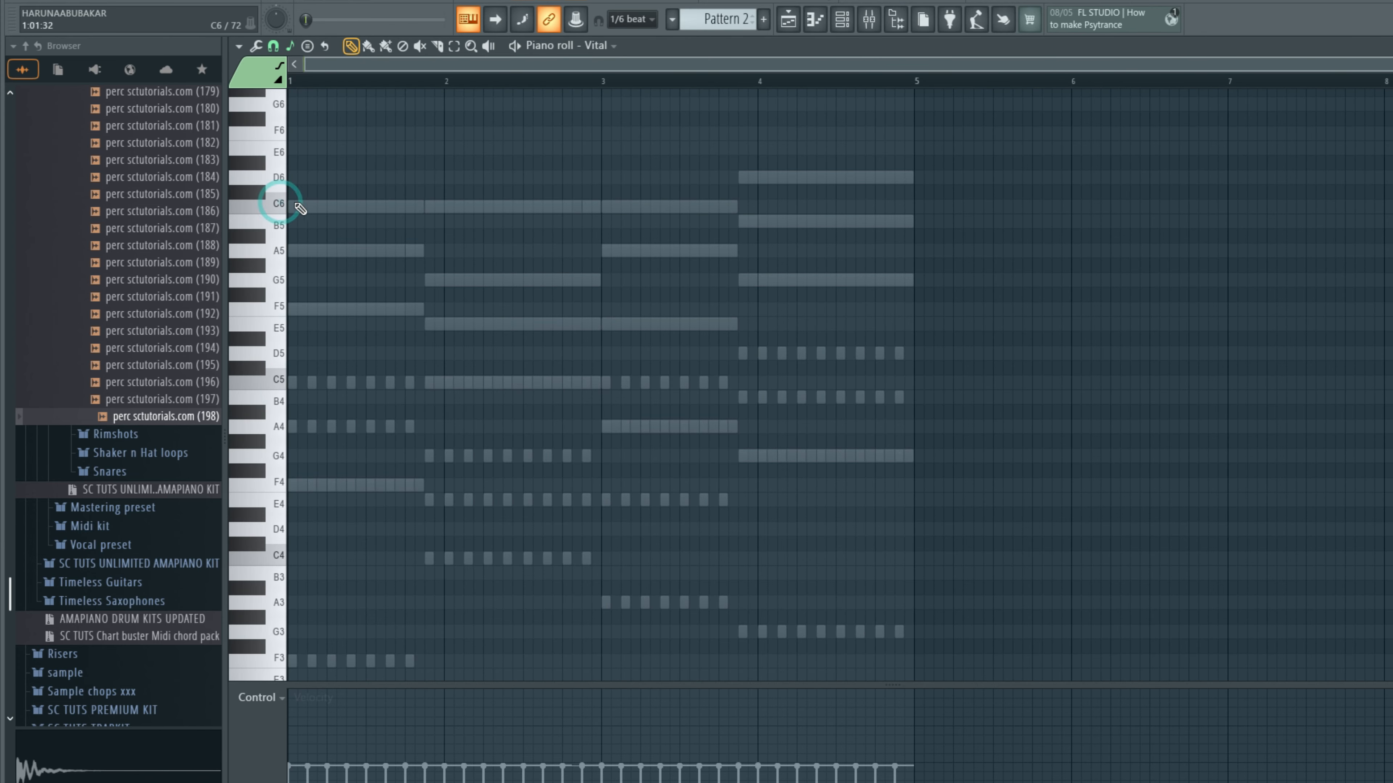
{"action": "key", "text": "space"}
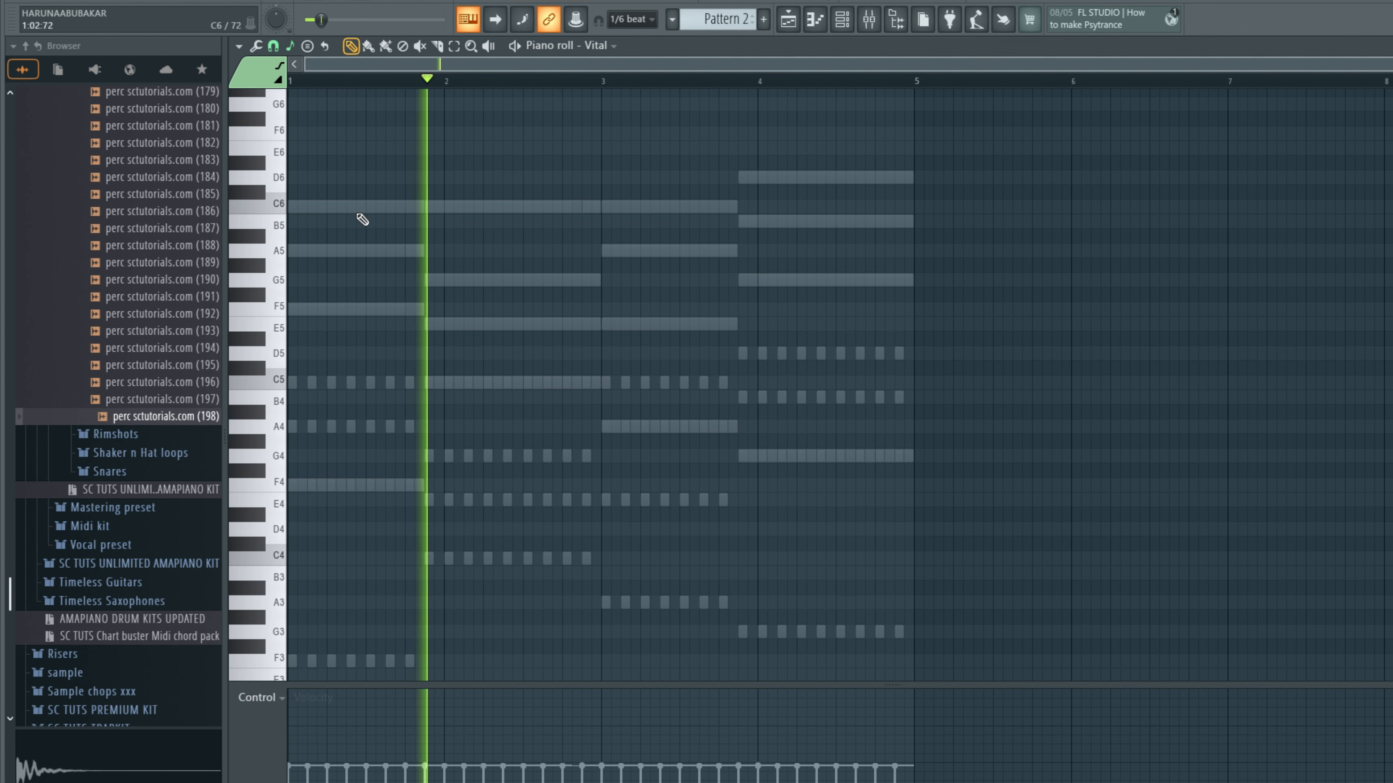
Step: Draw half-bar C6 notes in the second half of each bar while checking them against the beat
{"action": "key", "text": "space"}
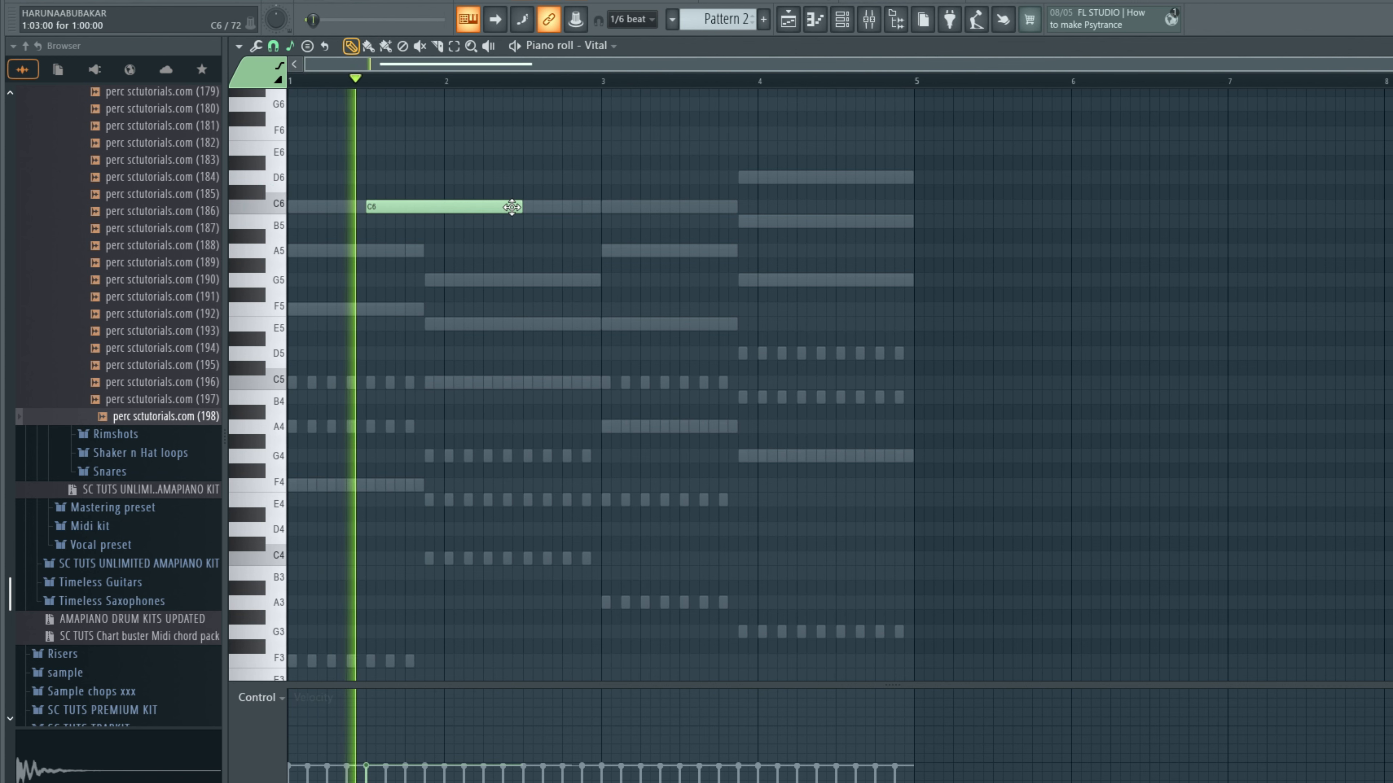
{"action": "left_click_drag", "start_coordinate": [514, 207], "coordinate": [438, 208]}
{"action": "key", "text": "space"}
{"action": "key", "text": "space"}
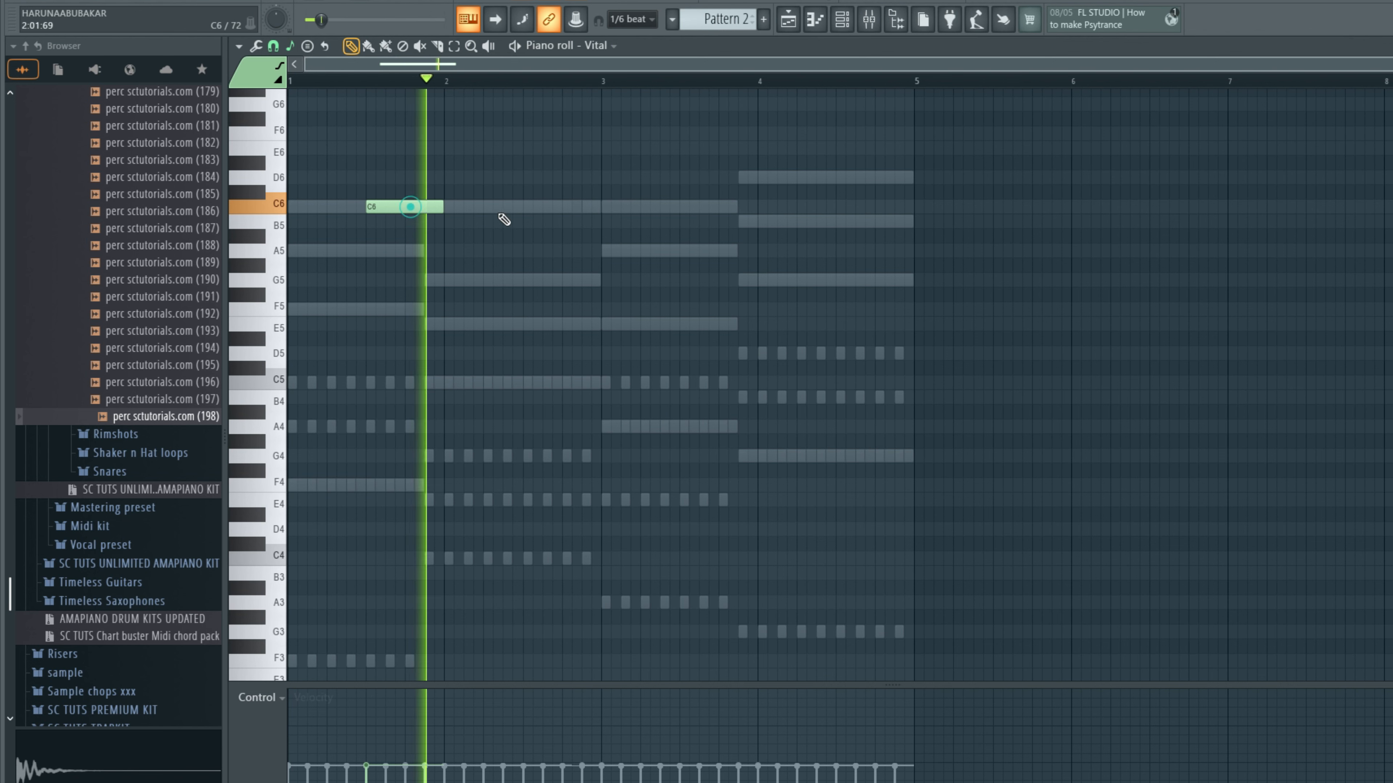
{"action": "left_click", "coordinate": [526, 205]}
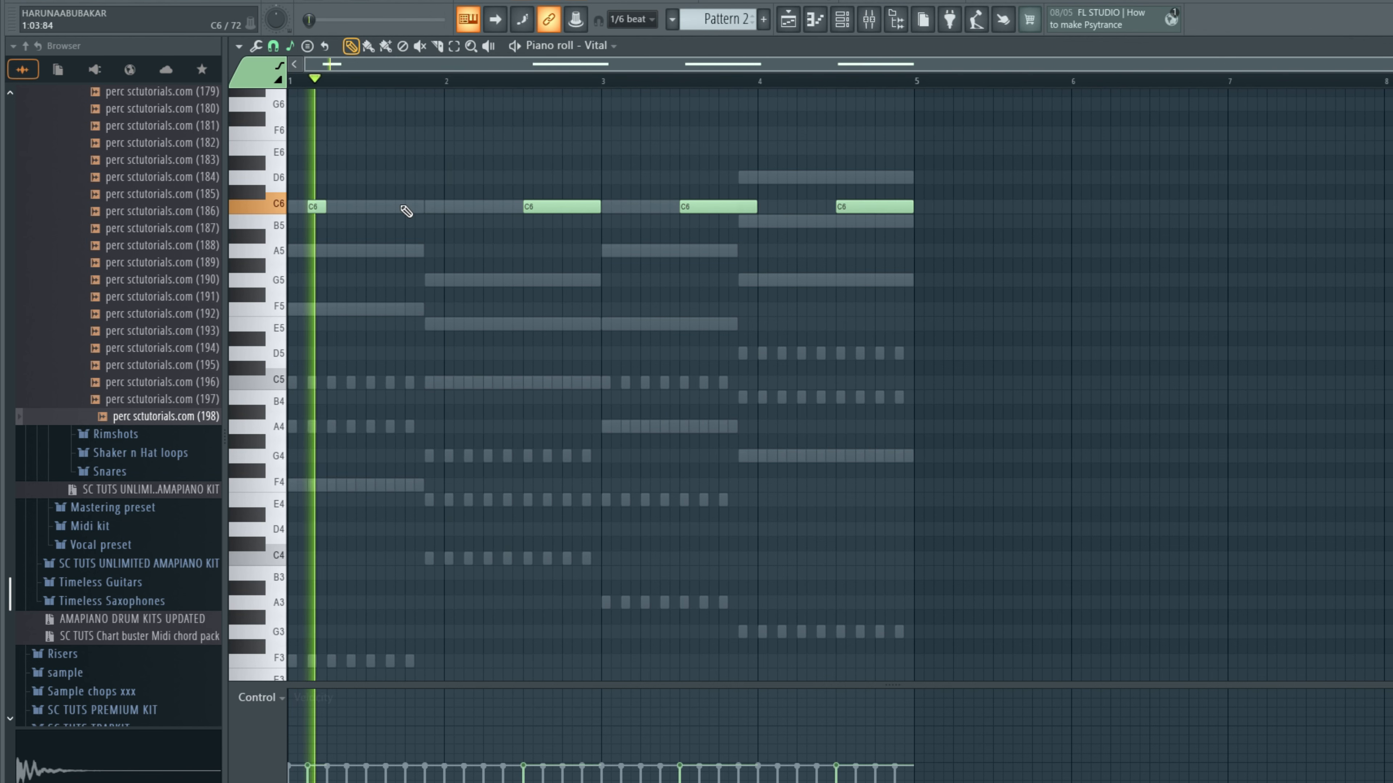
Step: Rework the Vital part into short C6 notes, two per bar at half-bar intervals across bars 1 to 4
{"action": "left_click", "coordinate": [389, 211]}
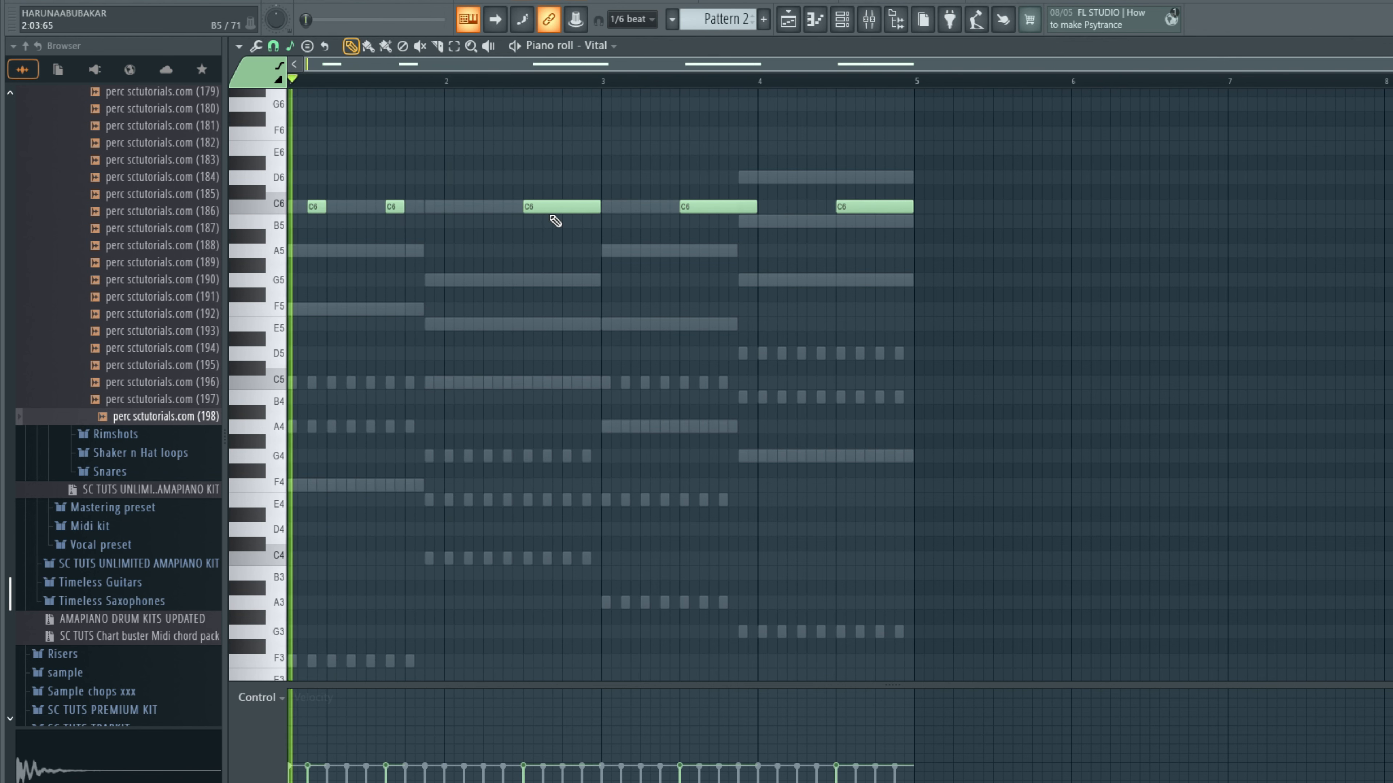
{"action": "left_click_drag", "start_coordinate": [547, 207], "coordinate": [487, 217]}
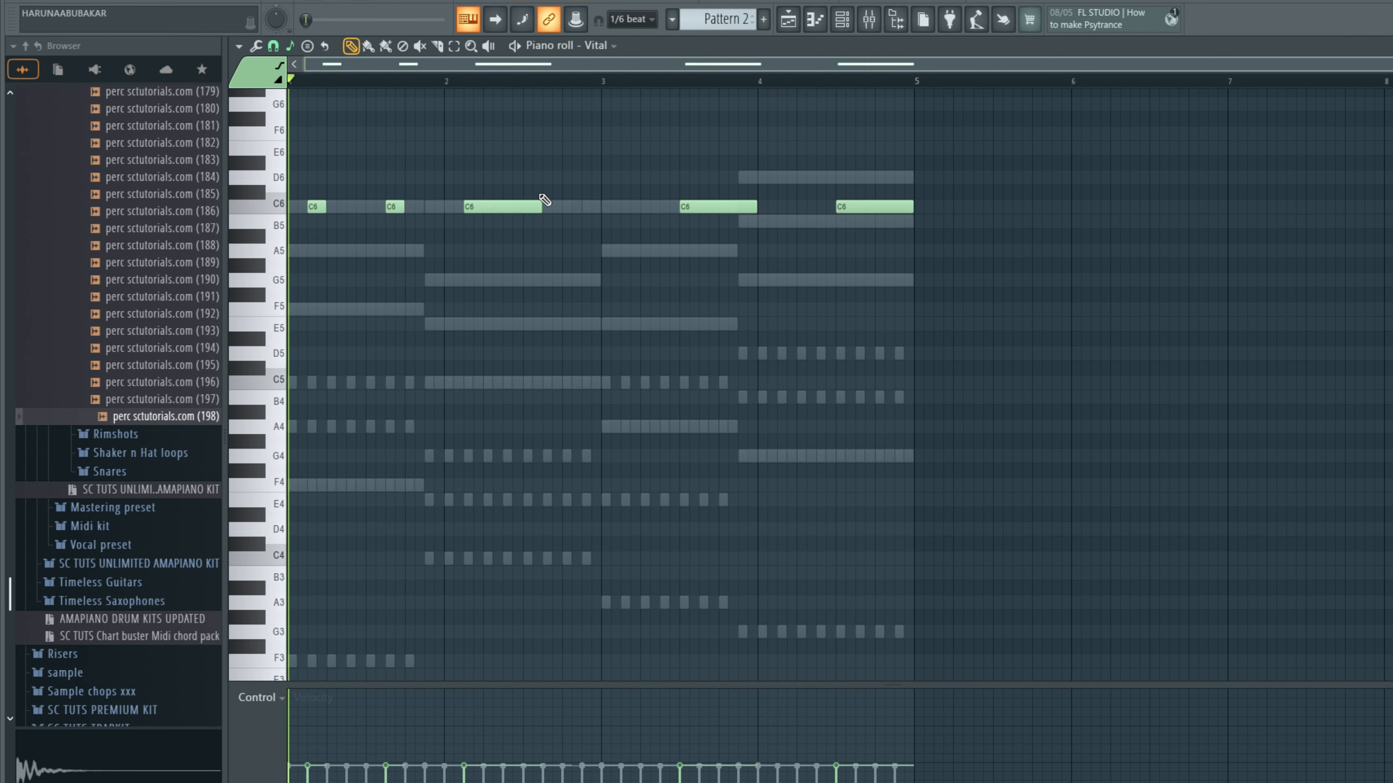
{"action": "left_click_drag", "start_coordinate": [538, 202], "coordinate": [478, 209]}
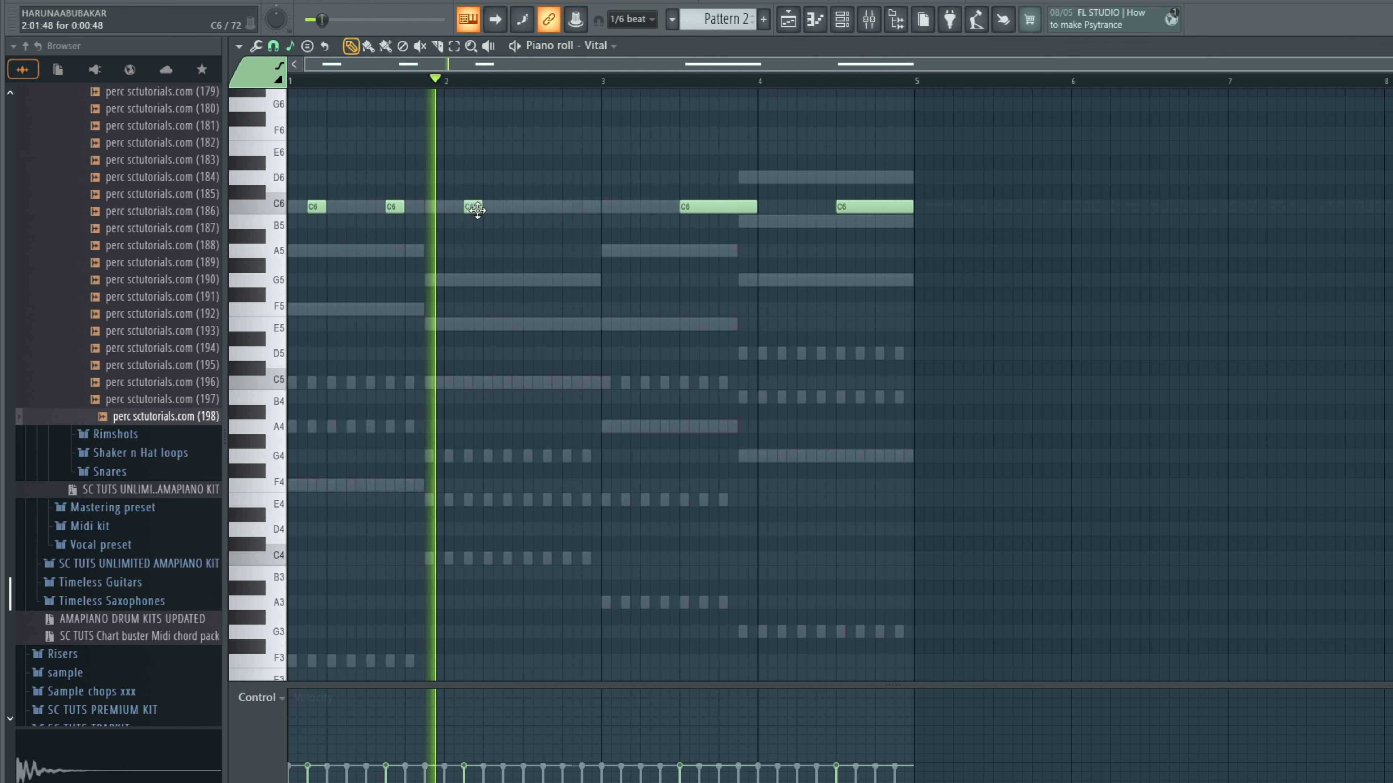
{"action": "left_click", "coordinate": [519, 207]}
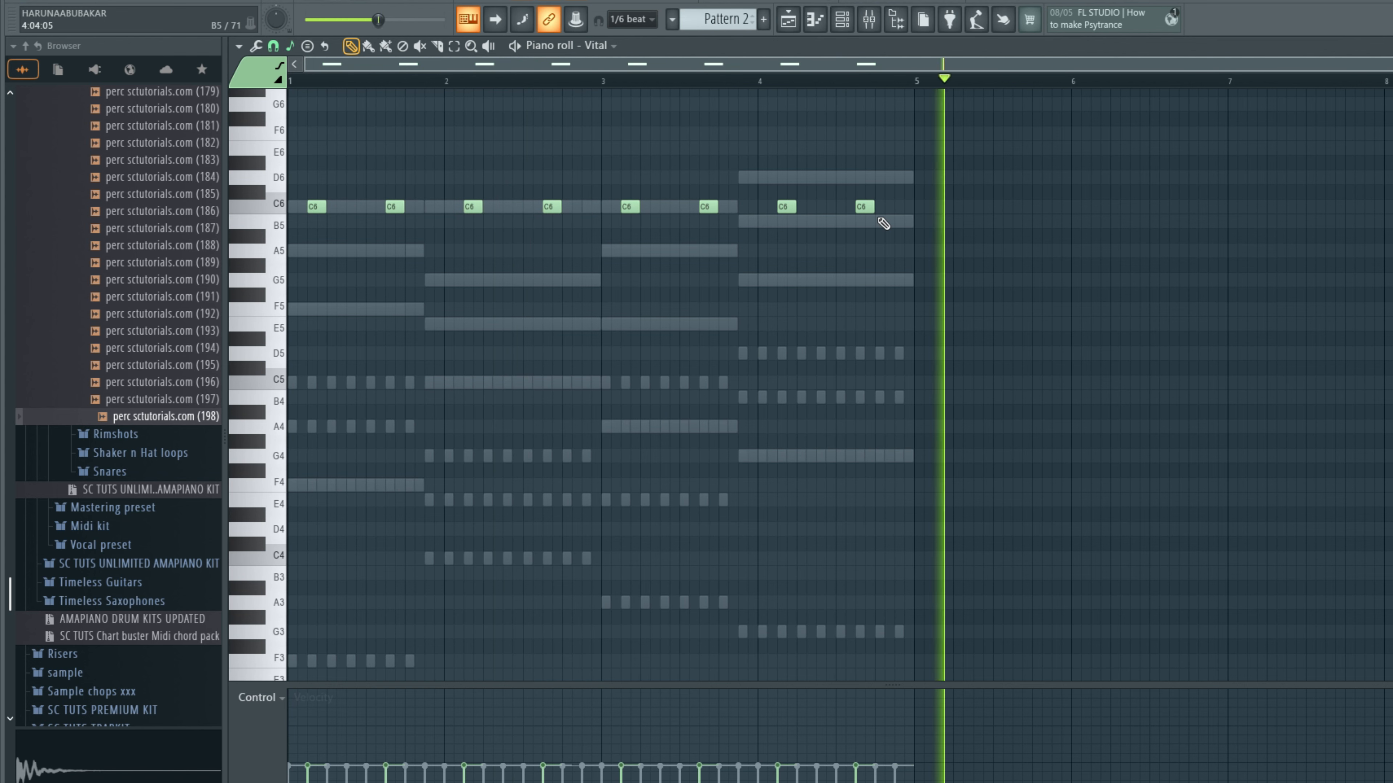
Step: Duplicate the Track 8 Pattern 2 clip so it also fills bars 5 to 8
{"action": "left_click", "coordinate": [787, 17]}
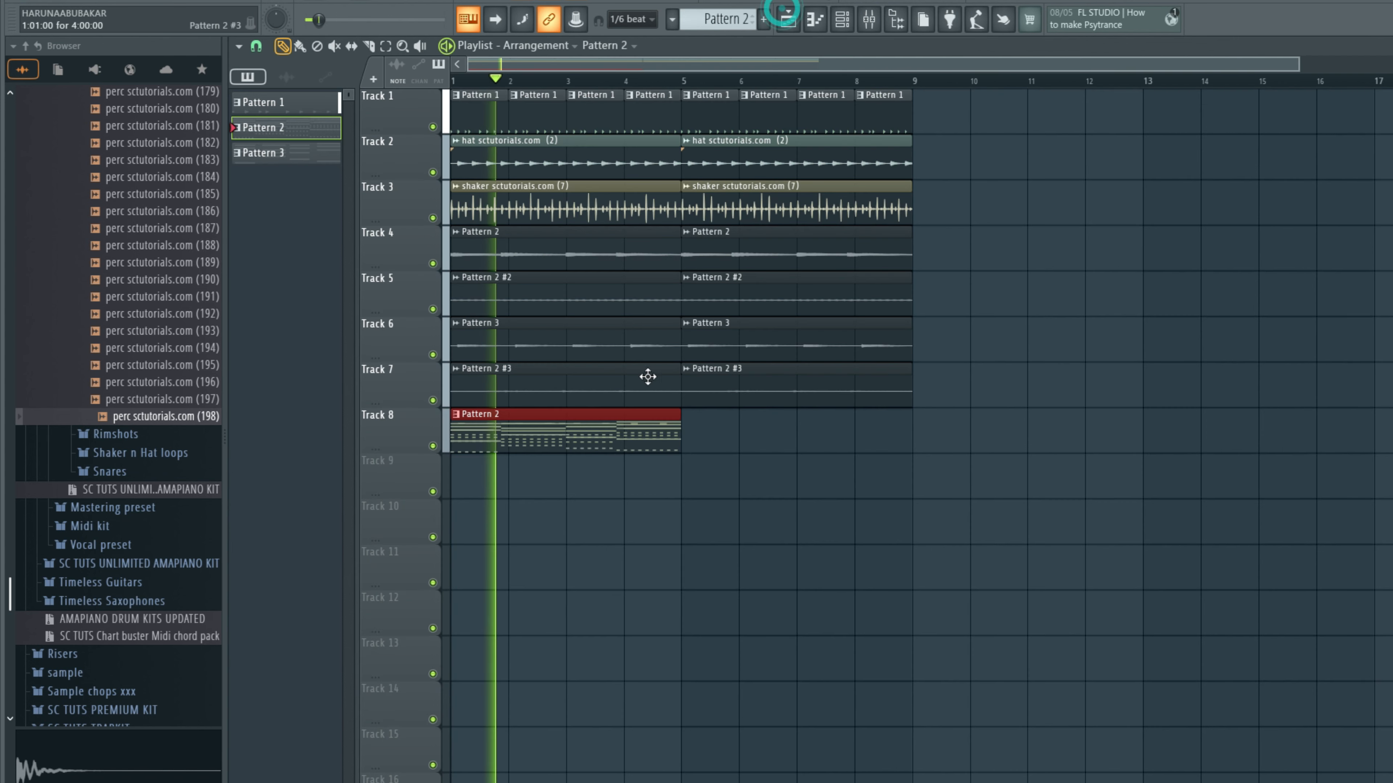
{"action": "left_click", "coordinate": [613, 430]}
{"action": "key", "text": "ctrl+b"}
{"action": "key", "text": "ctrl+d"}
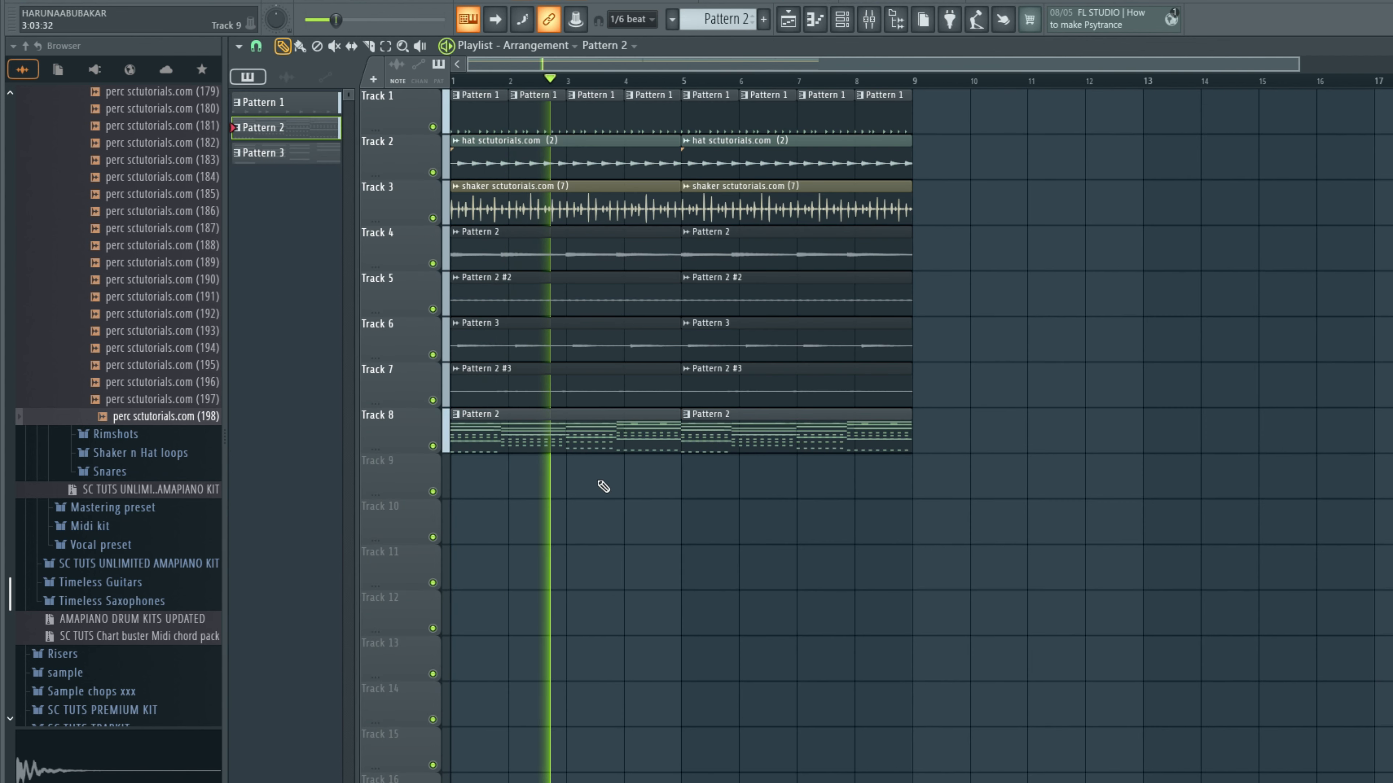
Step: Try the Vital notes an octave higher at C7, listen, and move them back to C6
{"action": "left_click", "coordinate": [841, 21]}
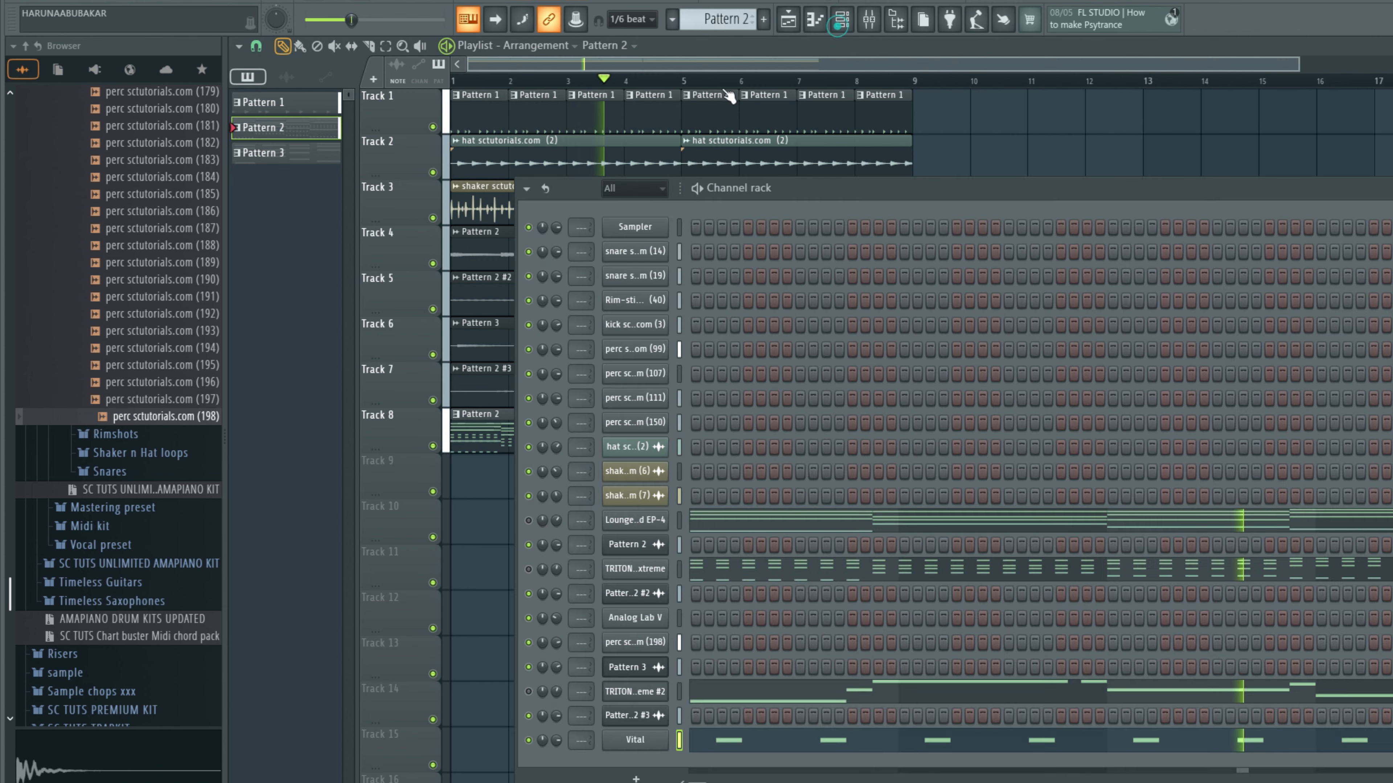
{"action": "left_click", "coordinate": [718, 736]}
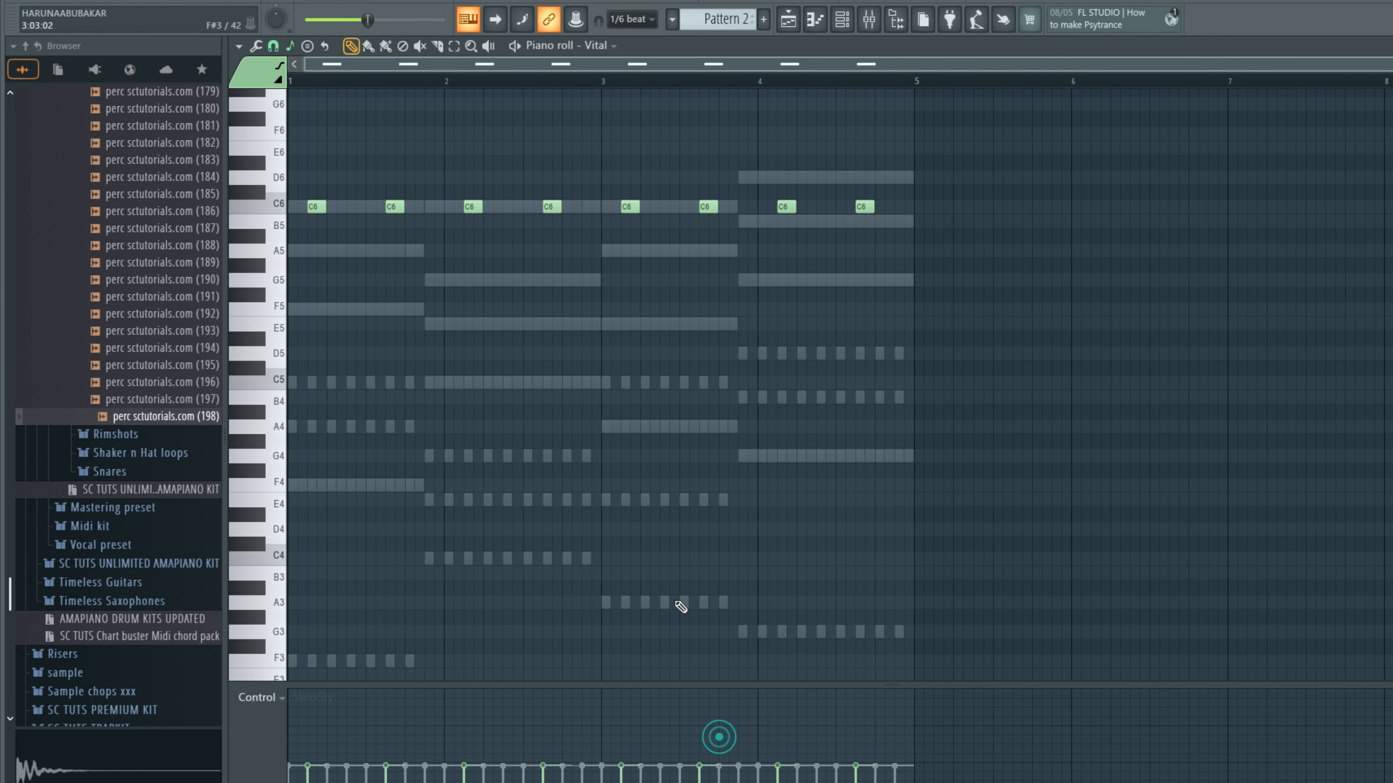
{"action": "key", "text": "ctrl+Up"}
{"action": "scroll", "coordinate": [627, 498], "scroll_direction": "up", "scroll_amount": 3}
{"action": "key", "text": "space"}
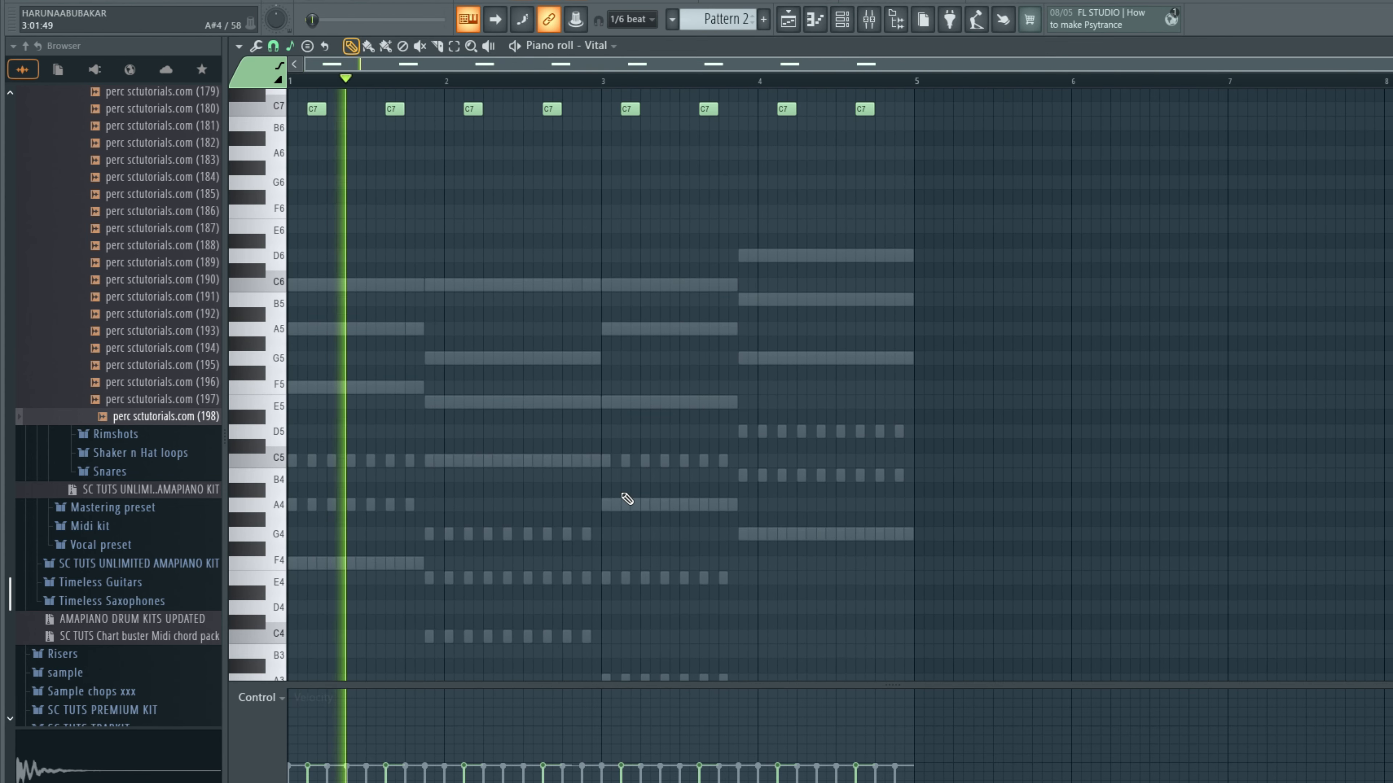
{"action": "key", "text": "ctrl+Down"}
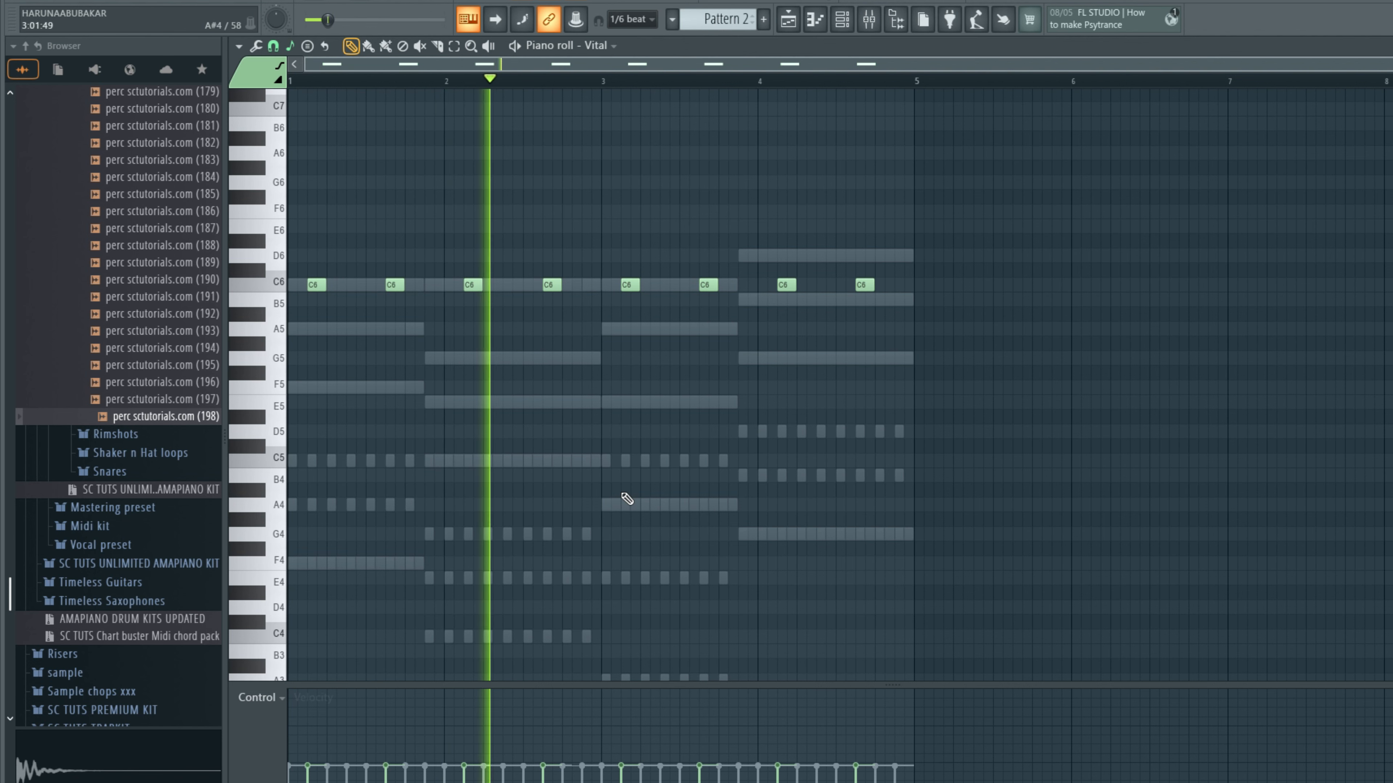
Step: Set the Vital channel's volume to about 83% and stop playback in the playlist
{"action": "left_click", "coordinate": [843, 21]}
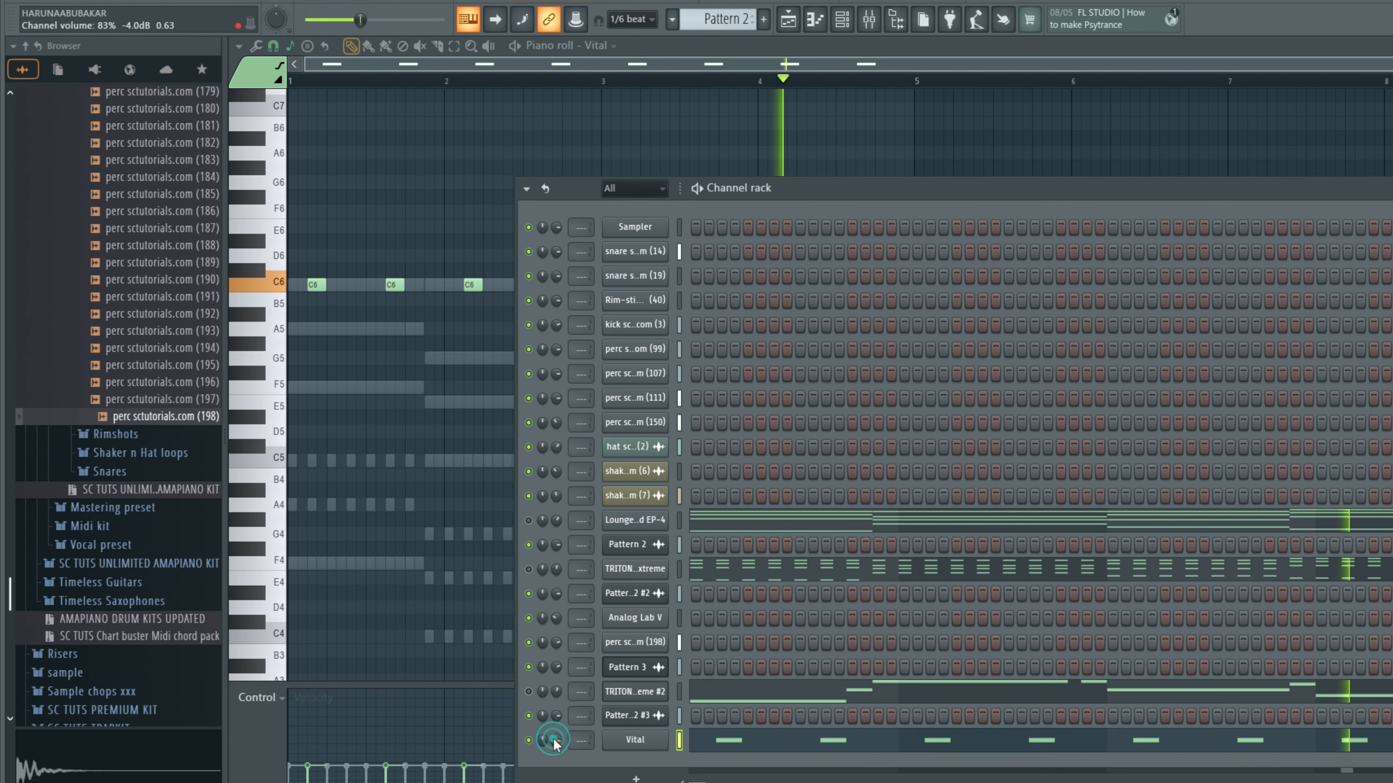
{"action": "left_click", "coordinate": [785, 18]}
{"action": "left_click", "coordinate": [497, 426]}
{"action": "key", "text": "space"}
Step: Render and replace Pattern 2 with audio clips on Track 8 and play the arrangement
{"action": "right_click", "coordinate": [286, 111]}
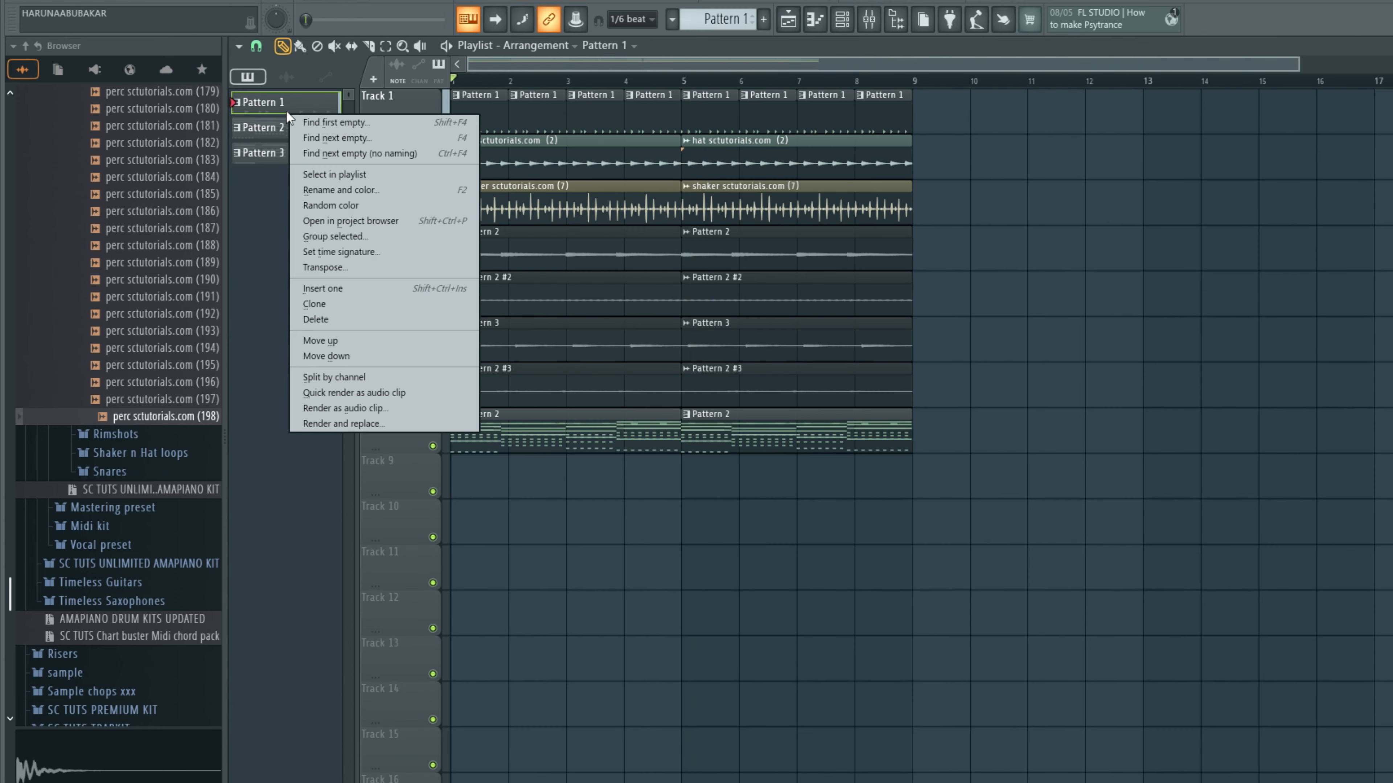
{"action": "left_click", "coordinate": [262, 126]}
{"action": "right_click", "coordinate": [308, 134]}
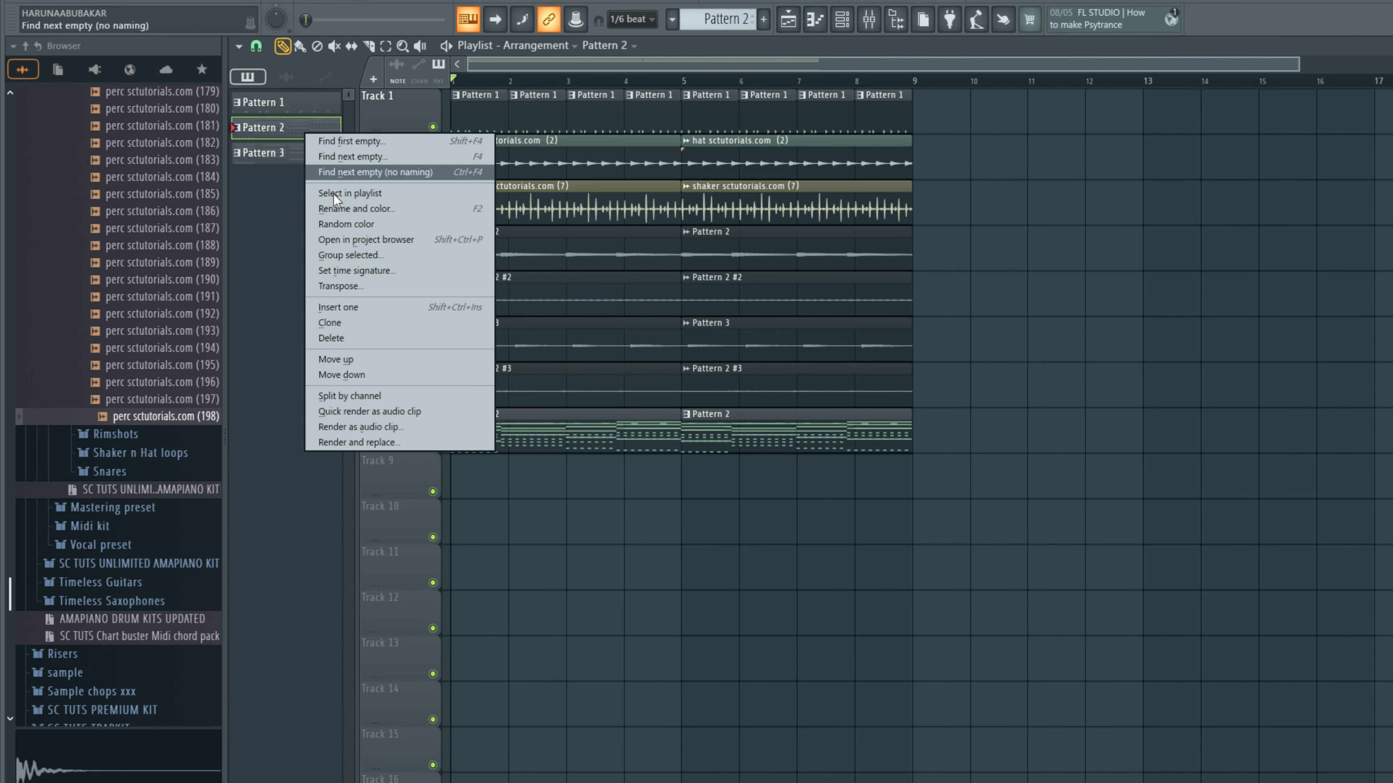
{"action": "left_click", "coordinate": [387, 443]}
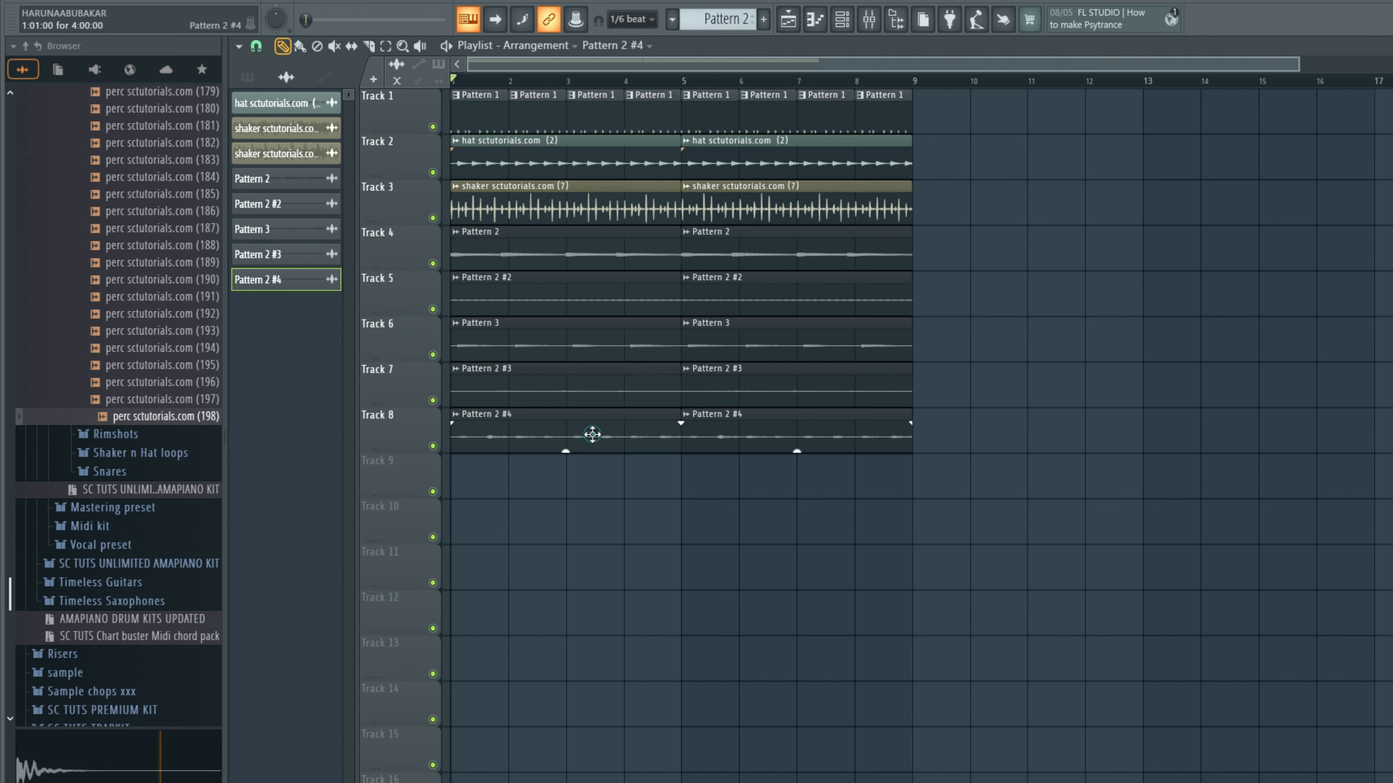
{"action": "key", "text": "space"}
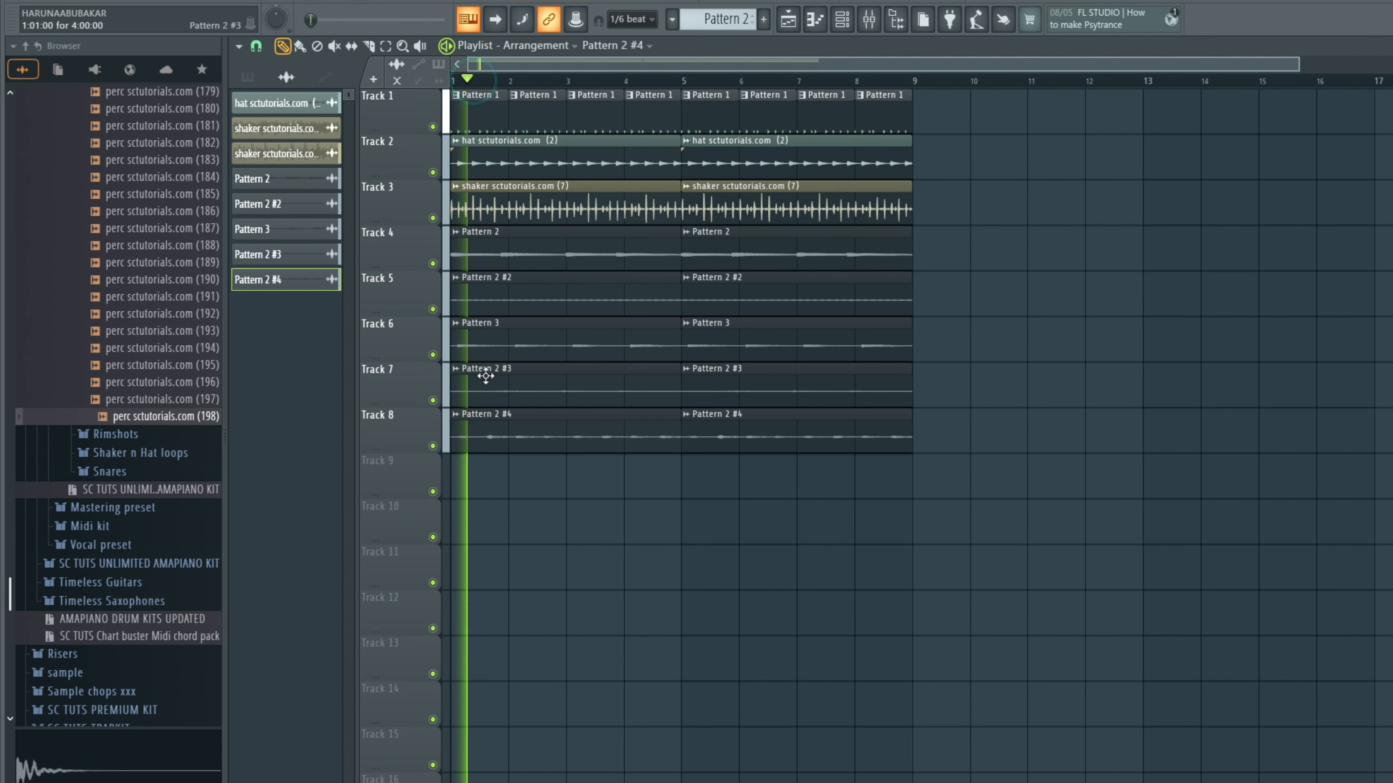
Step: Show all channels in the channel rack instead of only the audio channels
{"action": "left_click", "coordinate": [842, 21]}
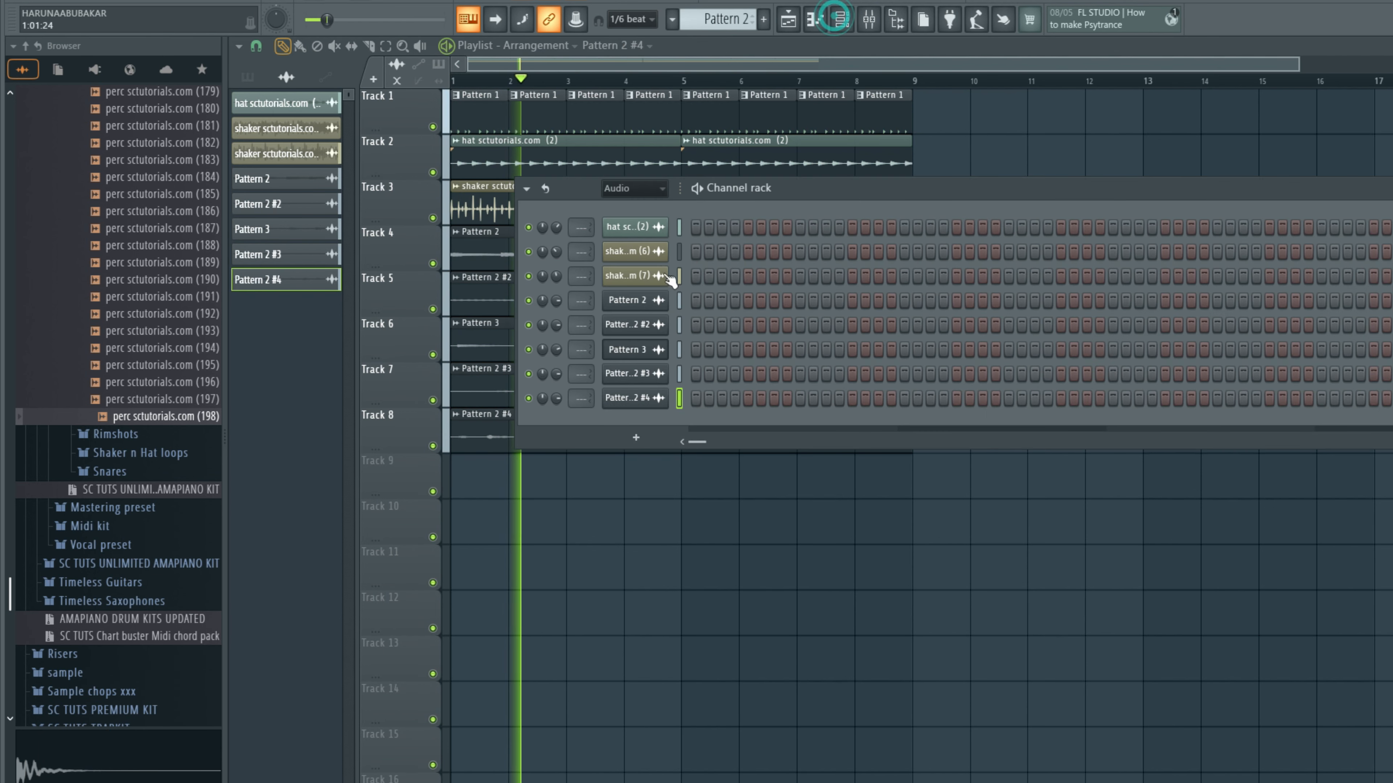
{"action": "left_click", "coordinate": [632, 189]}
{"action": "left_click", "coordinate": [627, 202]}
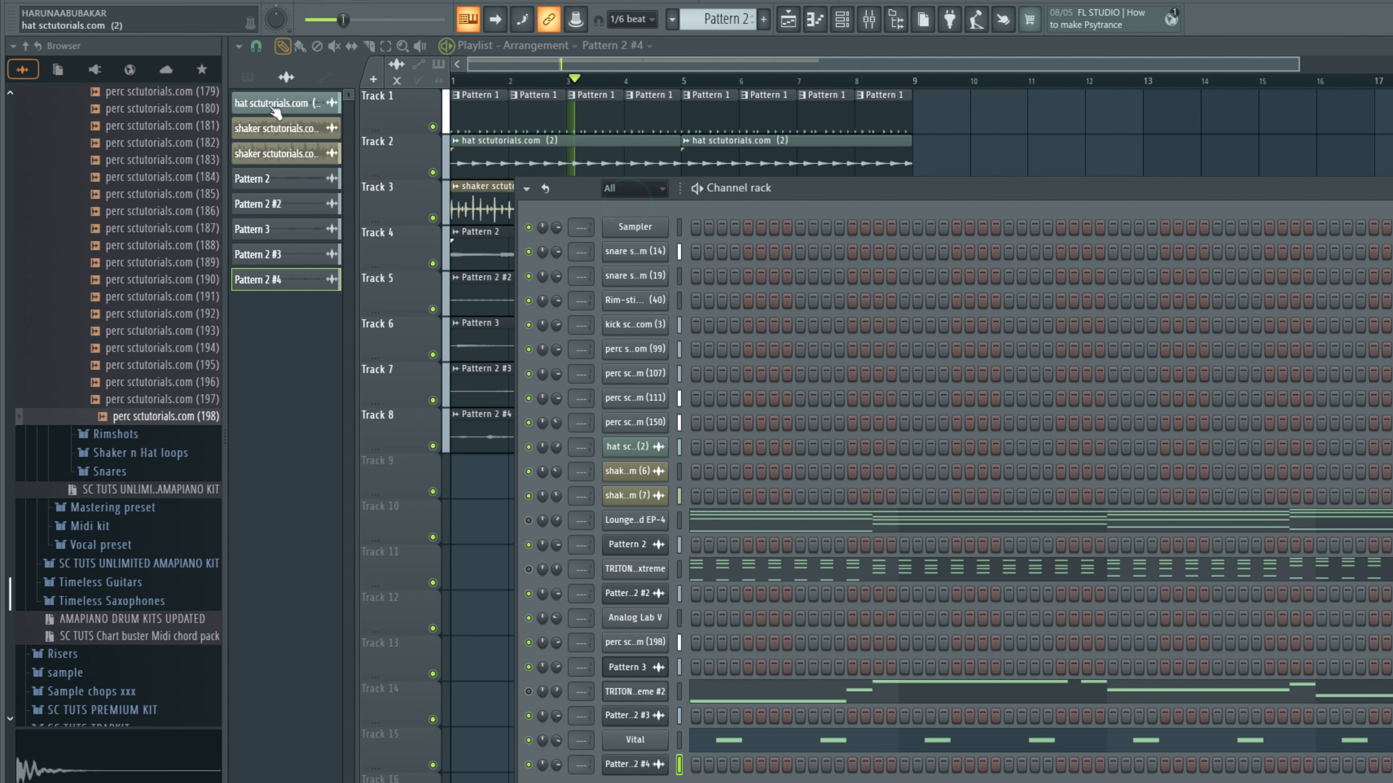
Step: Place a Pattern 2 clip at bar 1 of Track 9 in the playlist
{"action": "key", "text": "F6"}
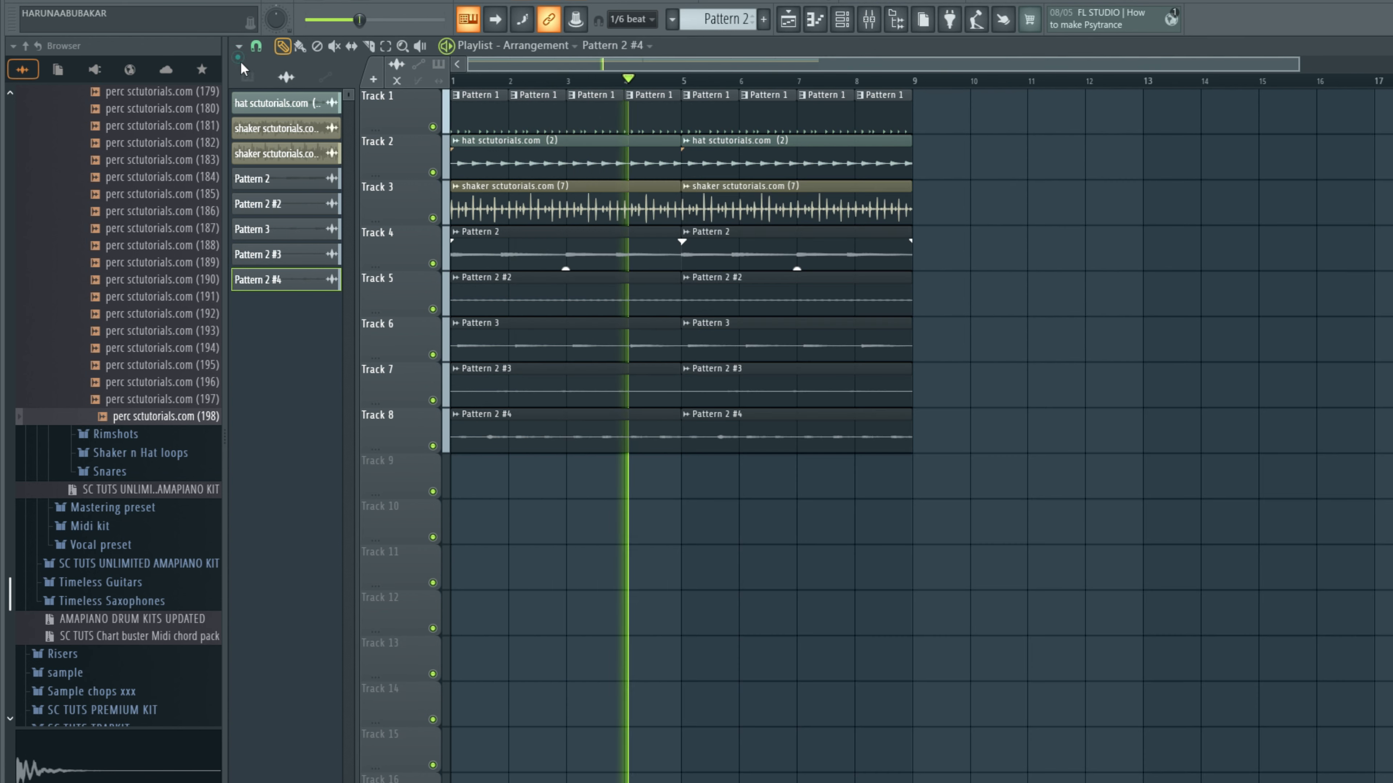
{"action": "left_click", "coordinate": [247, 76]}
{"action": "left_click", "coordinate": [267, 126]}
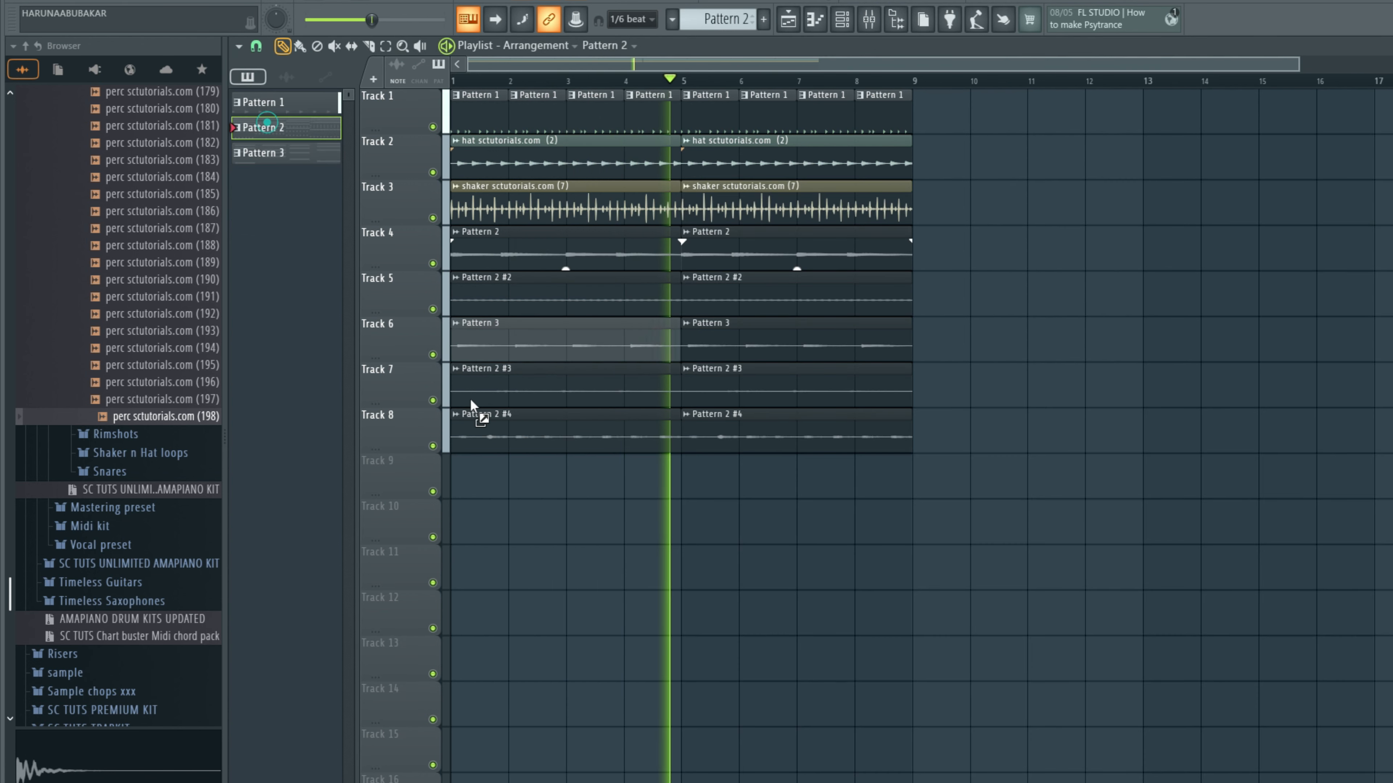
{"action": "left_click", "coordinate": [472, 461]}
Step: Stop playback and mute the original Vital channel in the channel rack
{"action": "key", "text": "F6"}
{"action": "key", "text": "space"}
{"action": "left_click", "coordinate": [528, 732]}
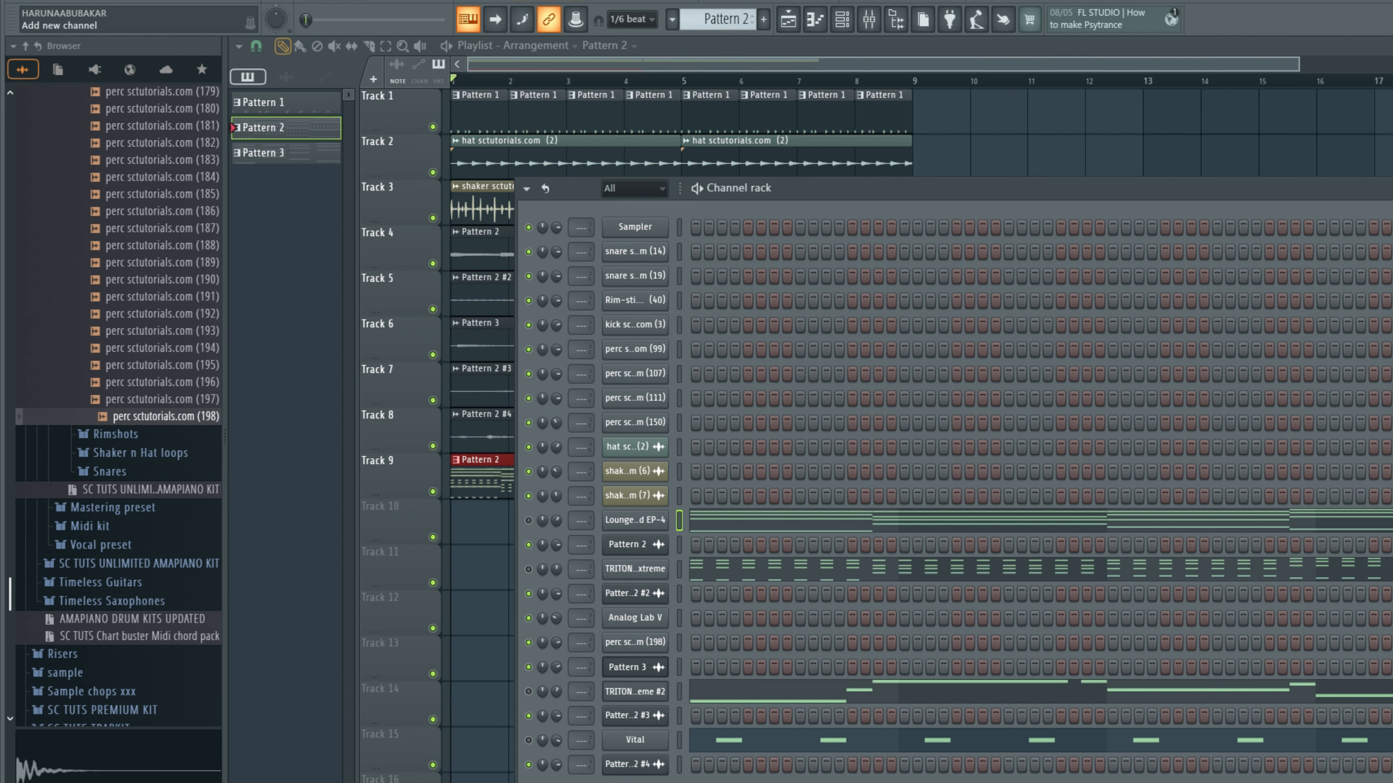
Step: Add a second Vital instrument channel to the channel rack
{"action": "left_click", "coordinate": [635, 779]}
{"action": "left_click", "coordinate": [636, 638]}
{"action": "right_click", "coordinate": [658, 737]}
{"action": "left_click", "coordinate": [693, 782]}
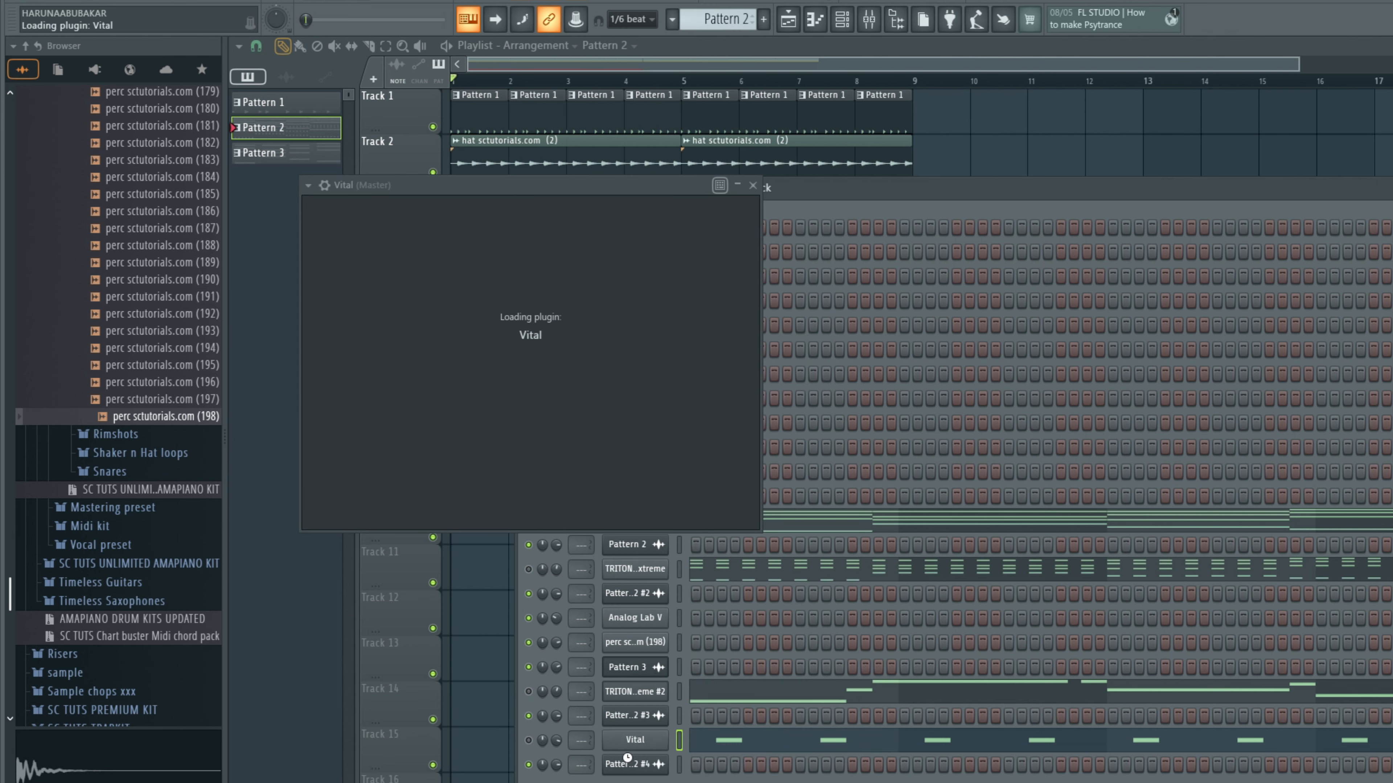
{"action": "left_click", "coordinate": [631, 758]}
{"action": "left_click", "coordinate": [631, 757]}
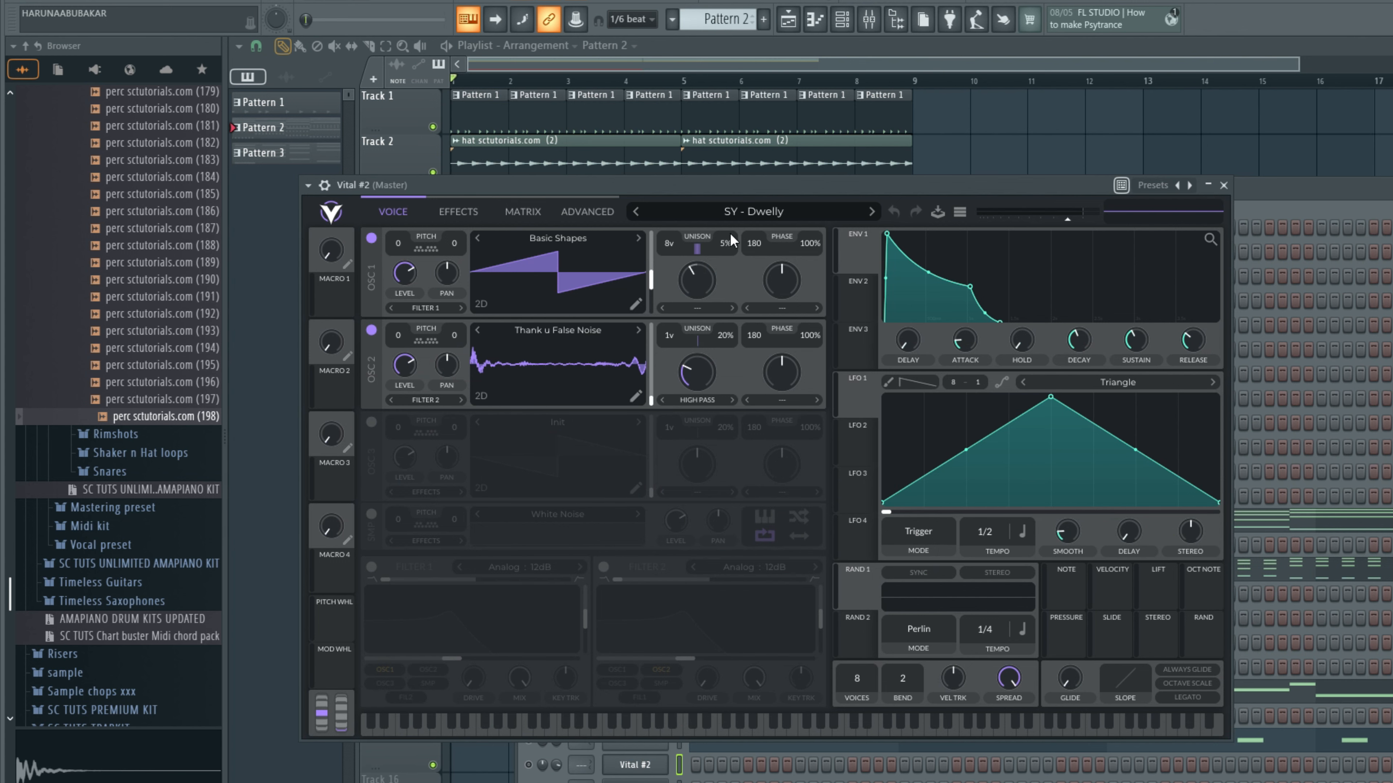
Step: Audition pad presets such as Press A to Start, Muddy Meadows and Memento mori in Vital #2, and load It_s all right
{"action": "left_click", "coordinate": [744, 211]}
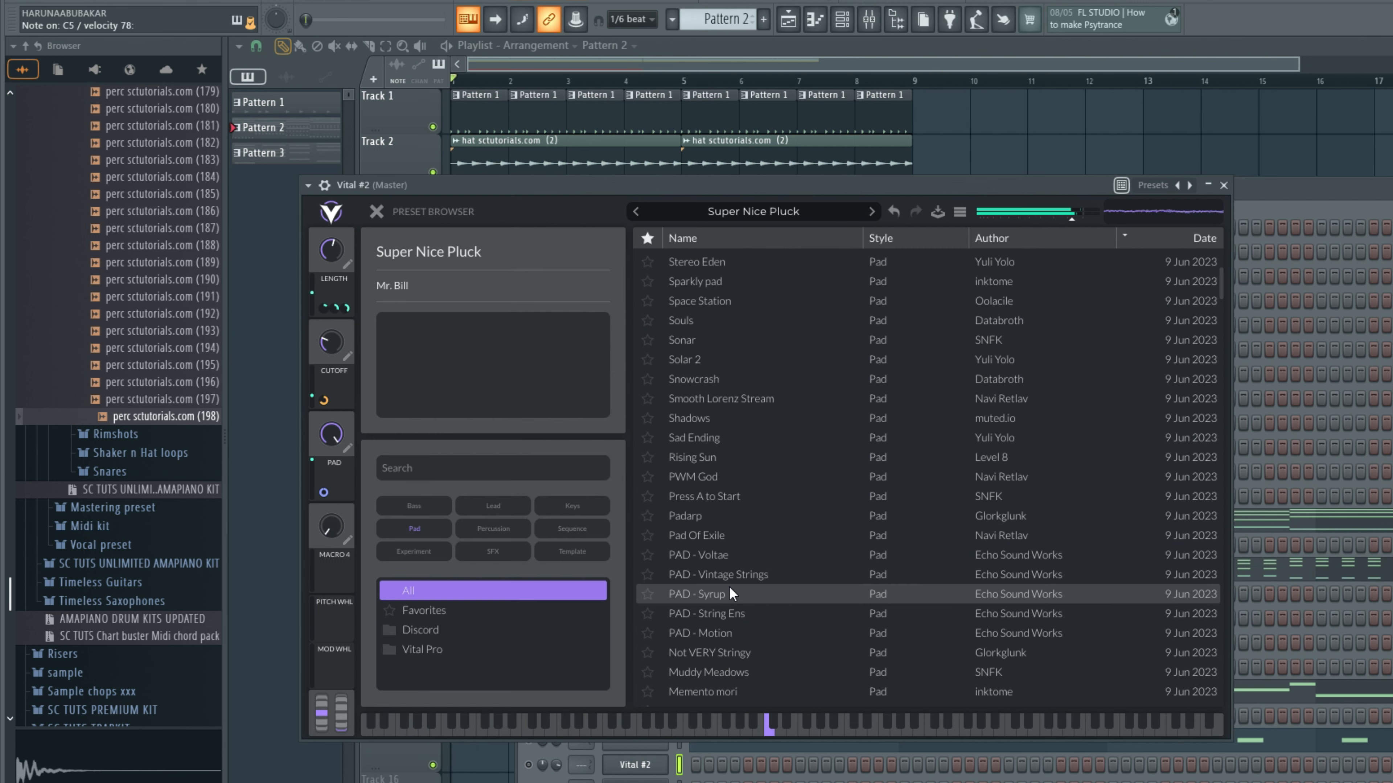
{"action": "left_click", "coordinate": [732, 613]}
{"action": "left_click", "coordinate": [721, 495]}
{"action": "scroll", "coordinate": [737, 565], "scroll_direction": "down", "scroll_amount": 2}
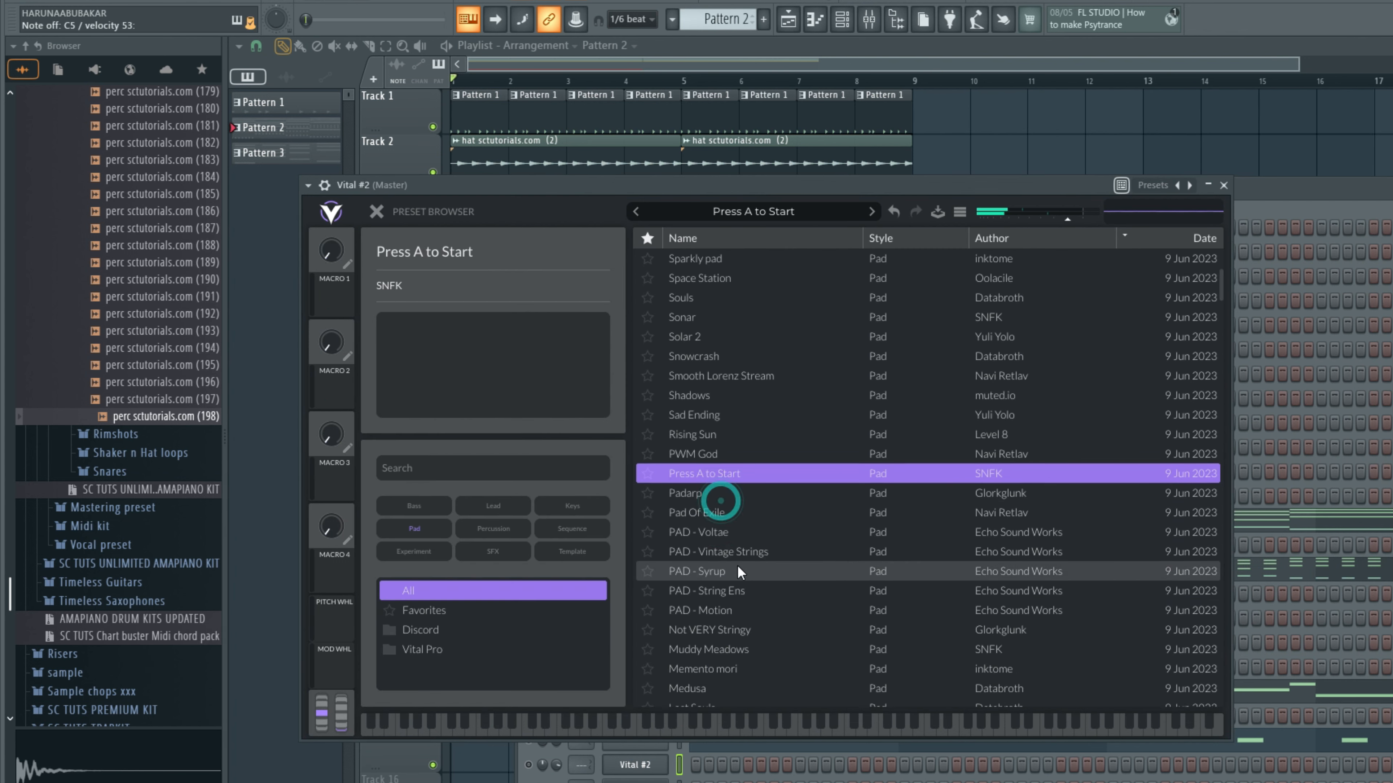
{"action": "left_click", "coordinate": [738, 621]}
{"action": "scroll", "coordinate": [718, 563], "scroll_direction": "down", "scroll_amount": 3}
{"action": "left_click", "coordinate": [727, 575]}
{"action": "left_click", "coordinate": [725, 563]}
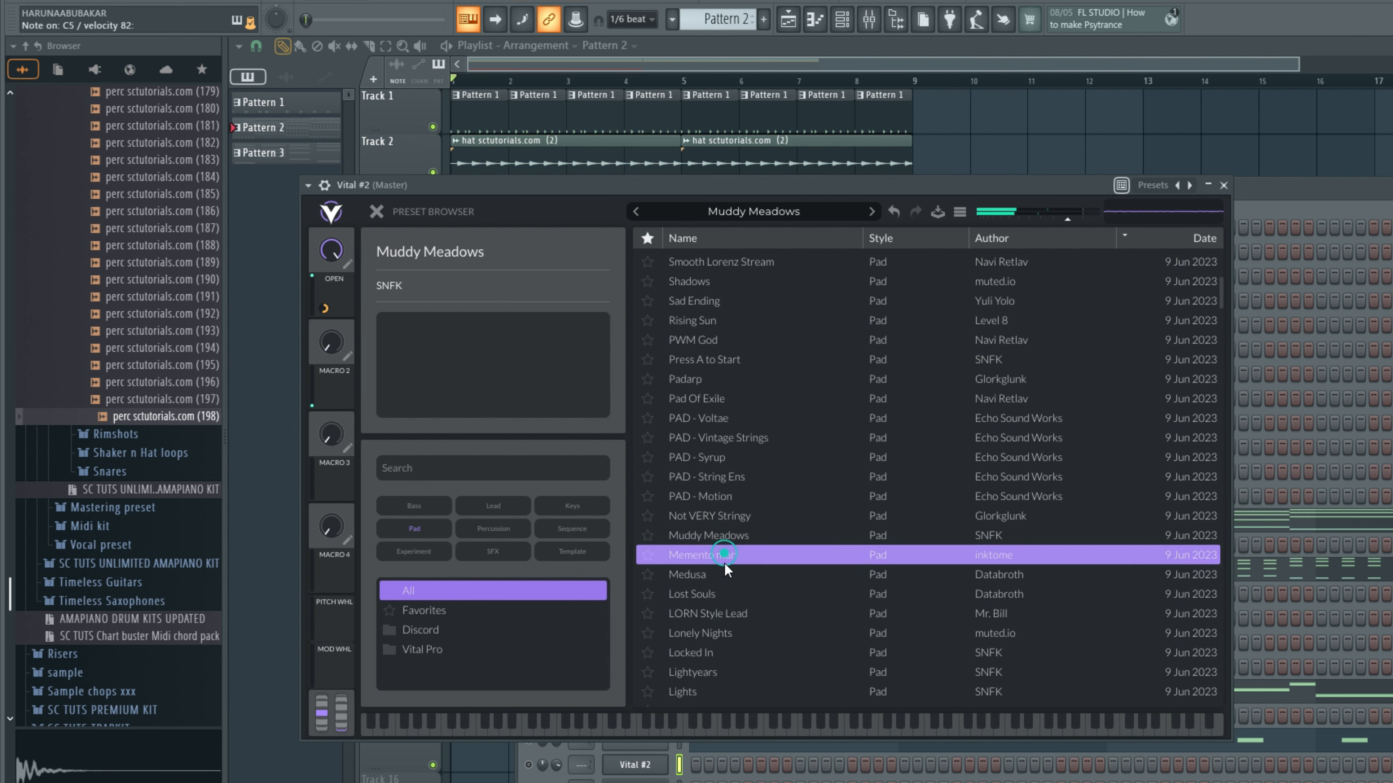
{"action": "left_click", "coordinate": [725, 575]}
{"action": "left_click", "coordinate": [722, 563]}
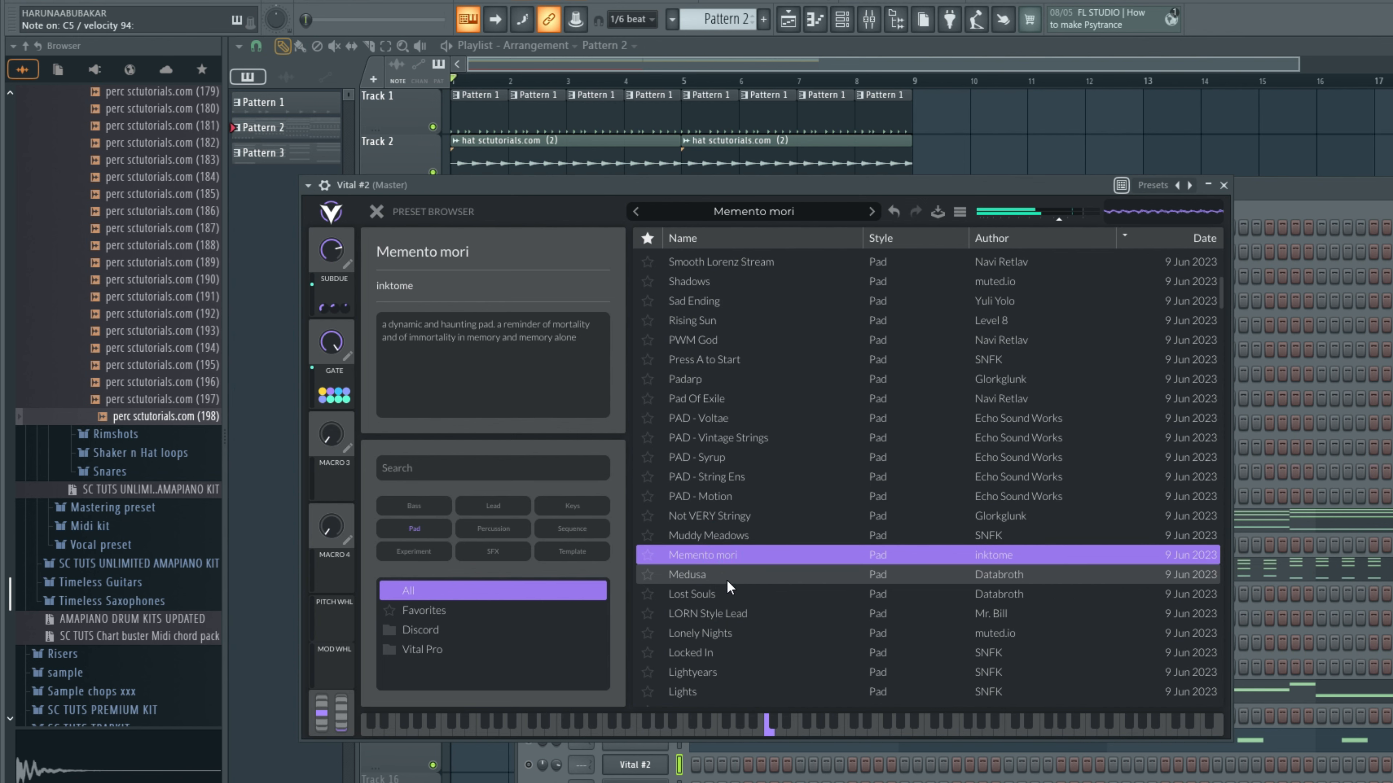
{"action": "scroll", "coordinate": [727, 592], "scroll_direction": "down", "scroll_amount": 3}
{"action": "left_click", "coordinate": [718, 613]}
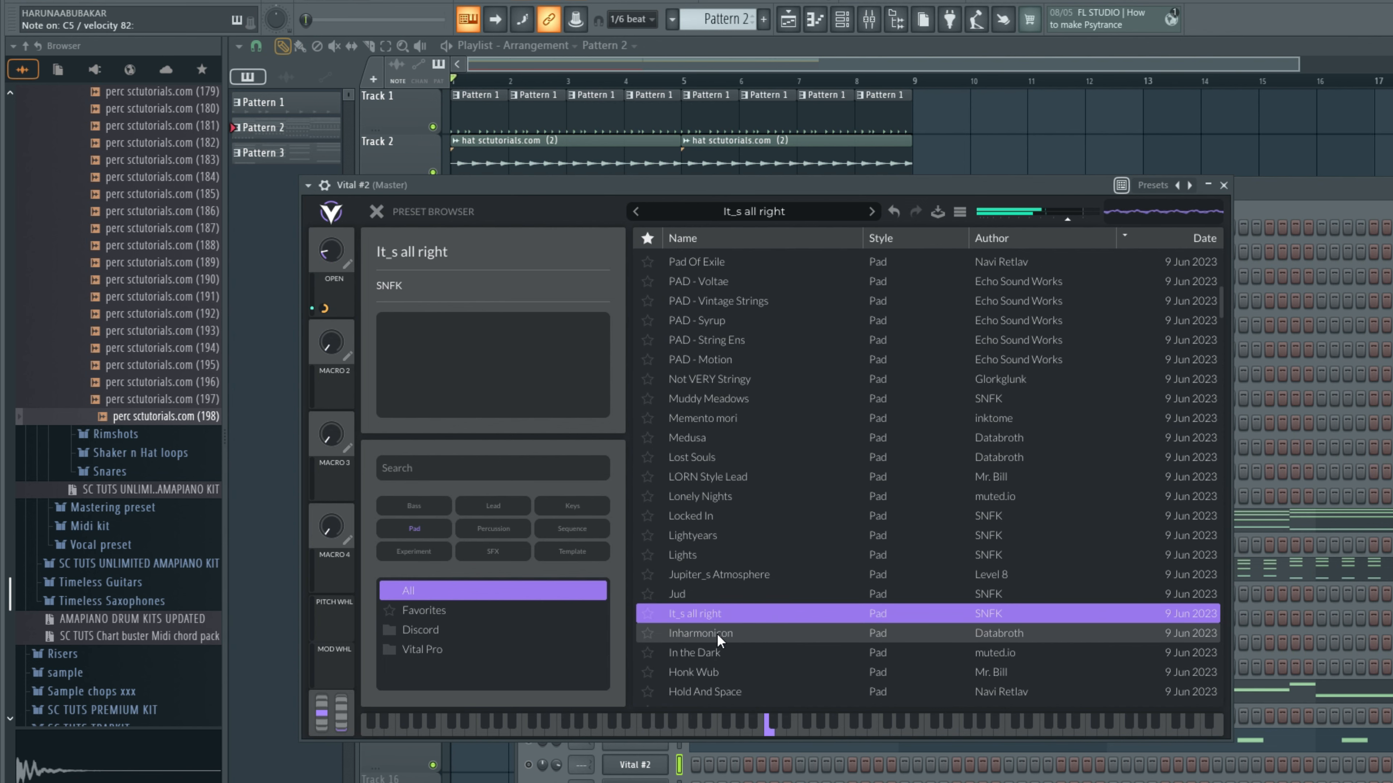
Step: Draw one-bar C5 notes at bars 1 and 3 in the Vital #2 piano roll and play them back
{"action": "key", "text": "F6"}
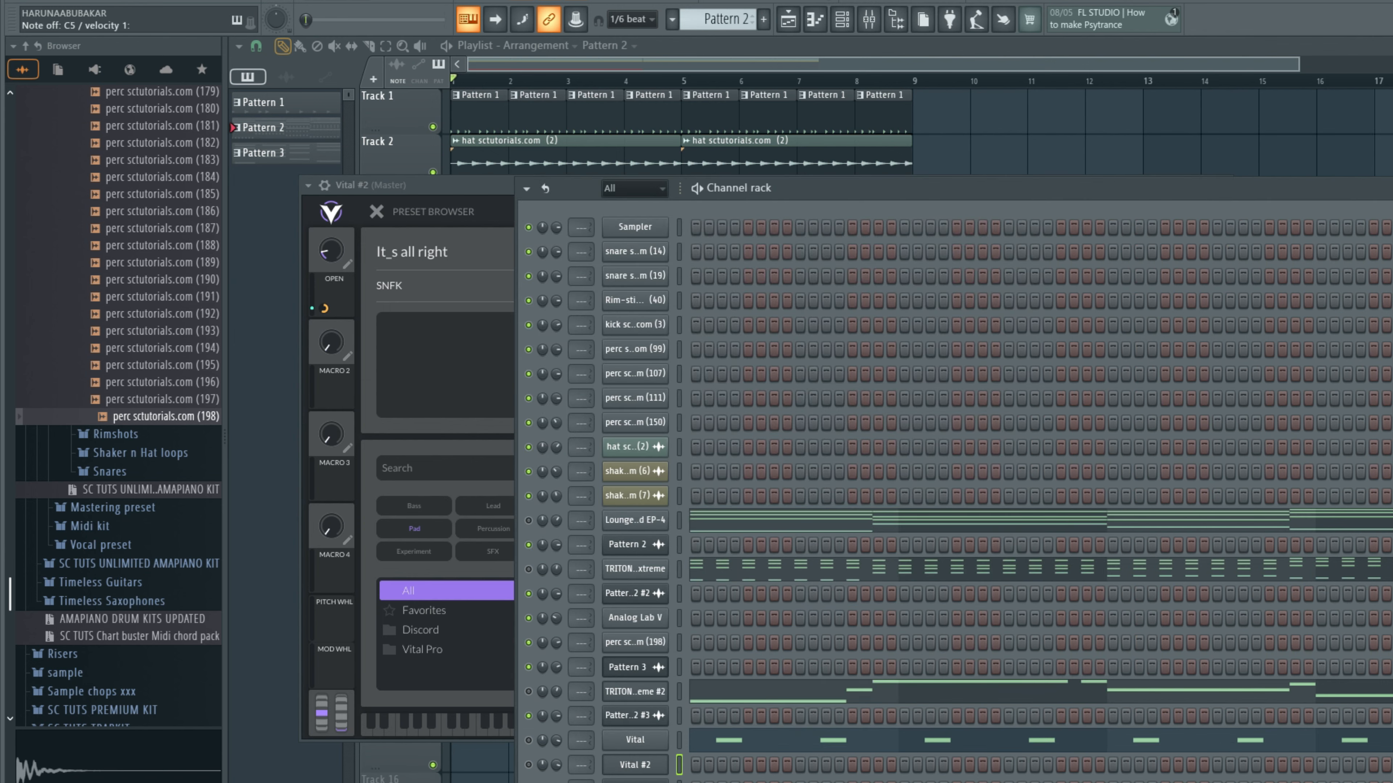
{"action": "right_click", "coordinate": [661, 767]}
{"action": "left_click", "coordinate": [602, 764]}
{"action": "right_click", "coordinate": [661, 764]}
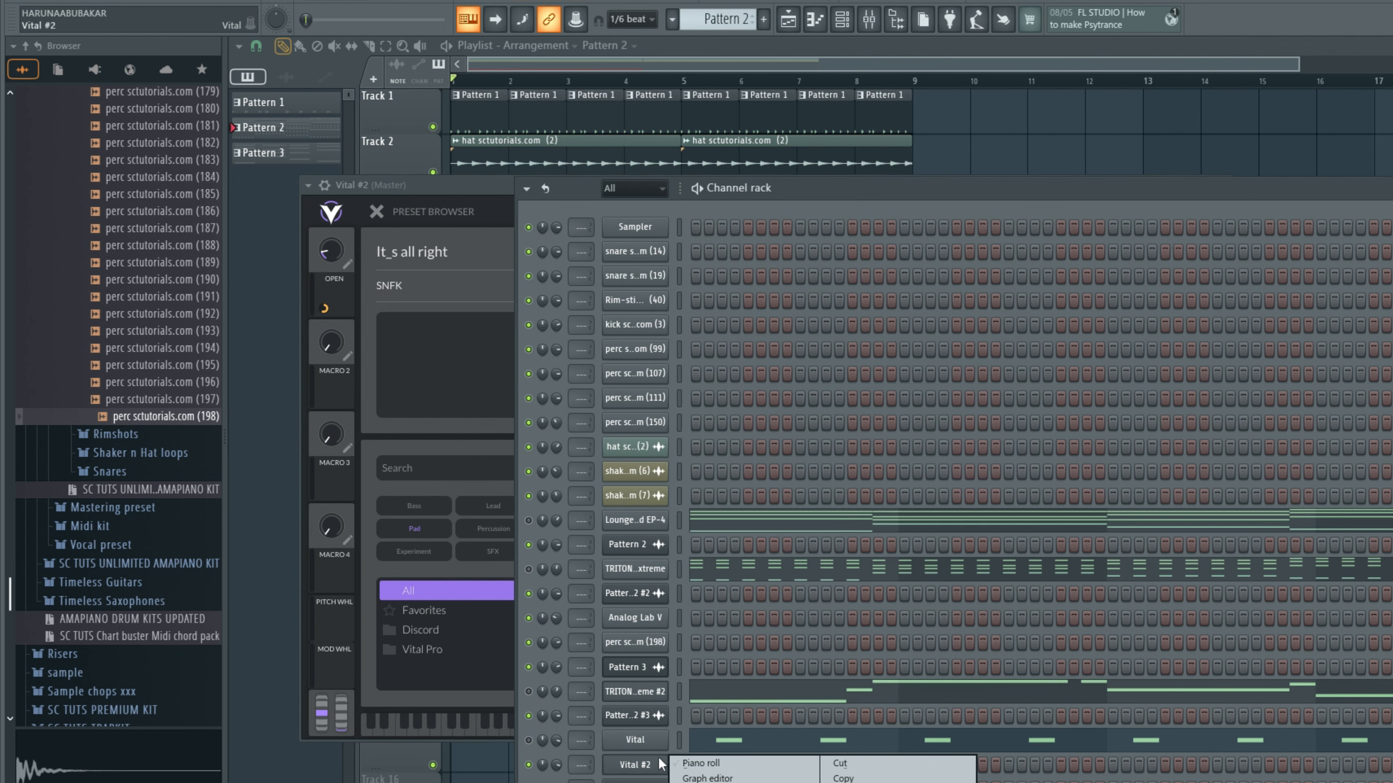
{"action": "left_click", "coordinate": [701, 763]}
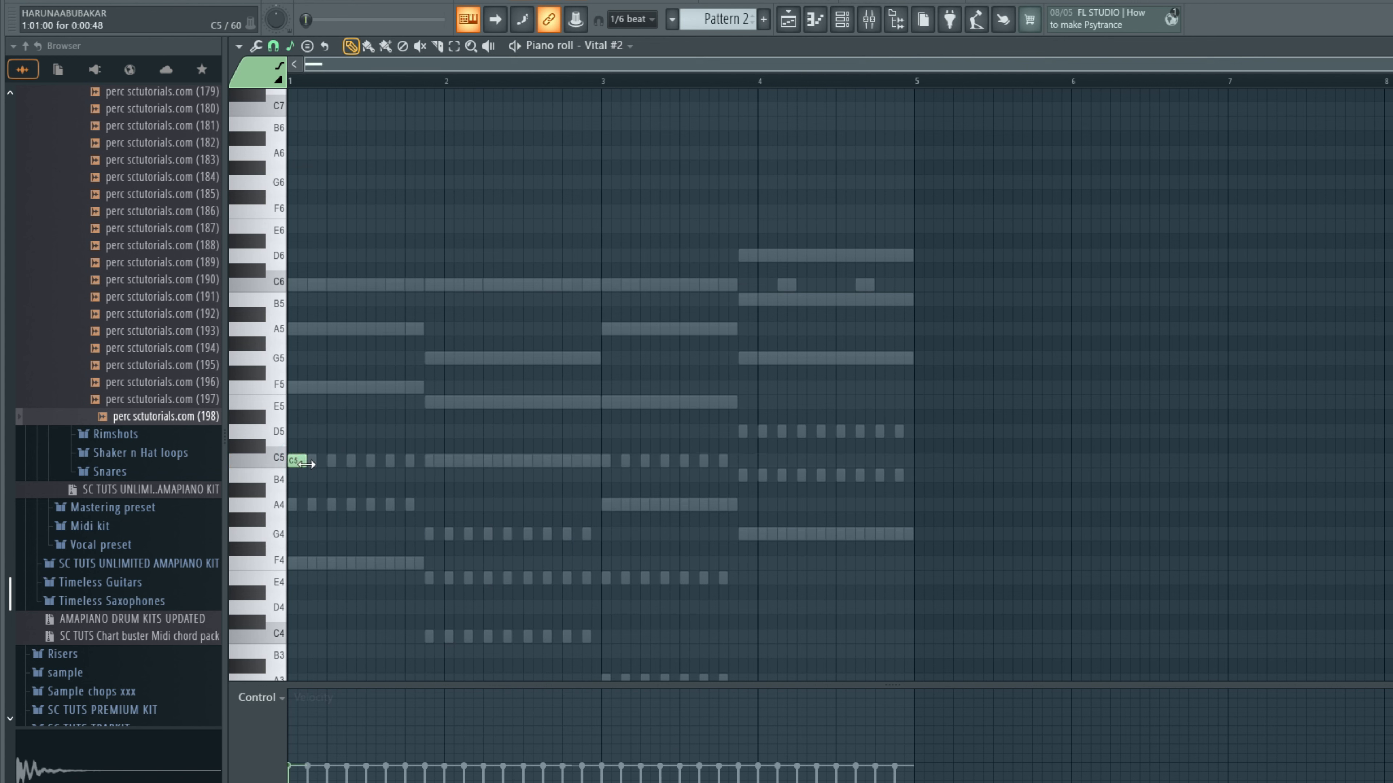
{"action": "key", "text": "space"}
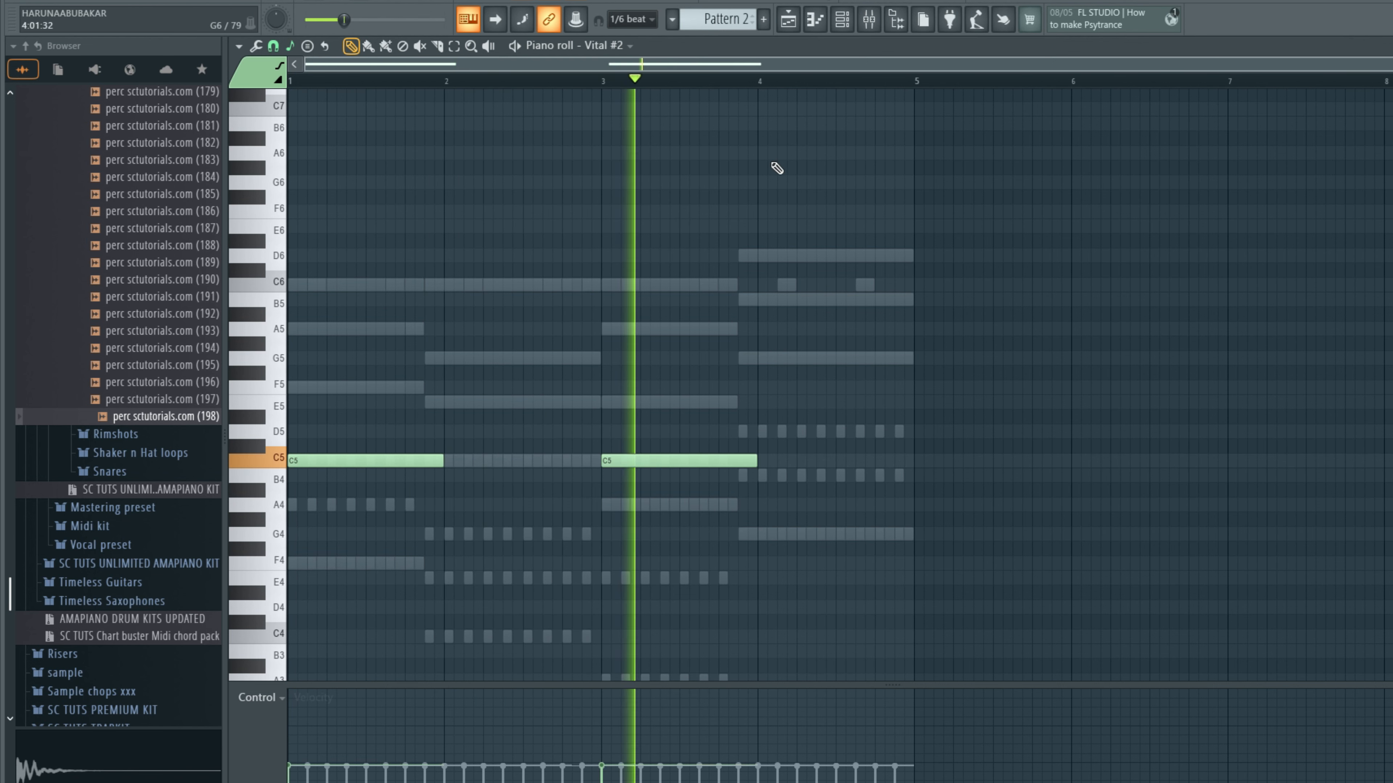
{"action": "left_click", "coordinate": [841, 19]}
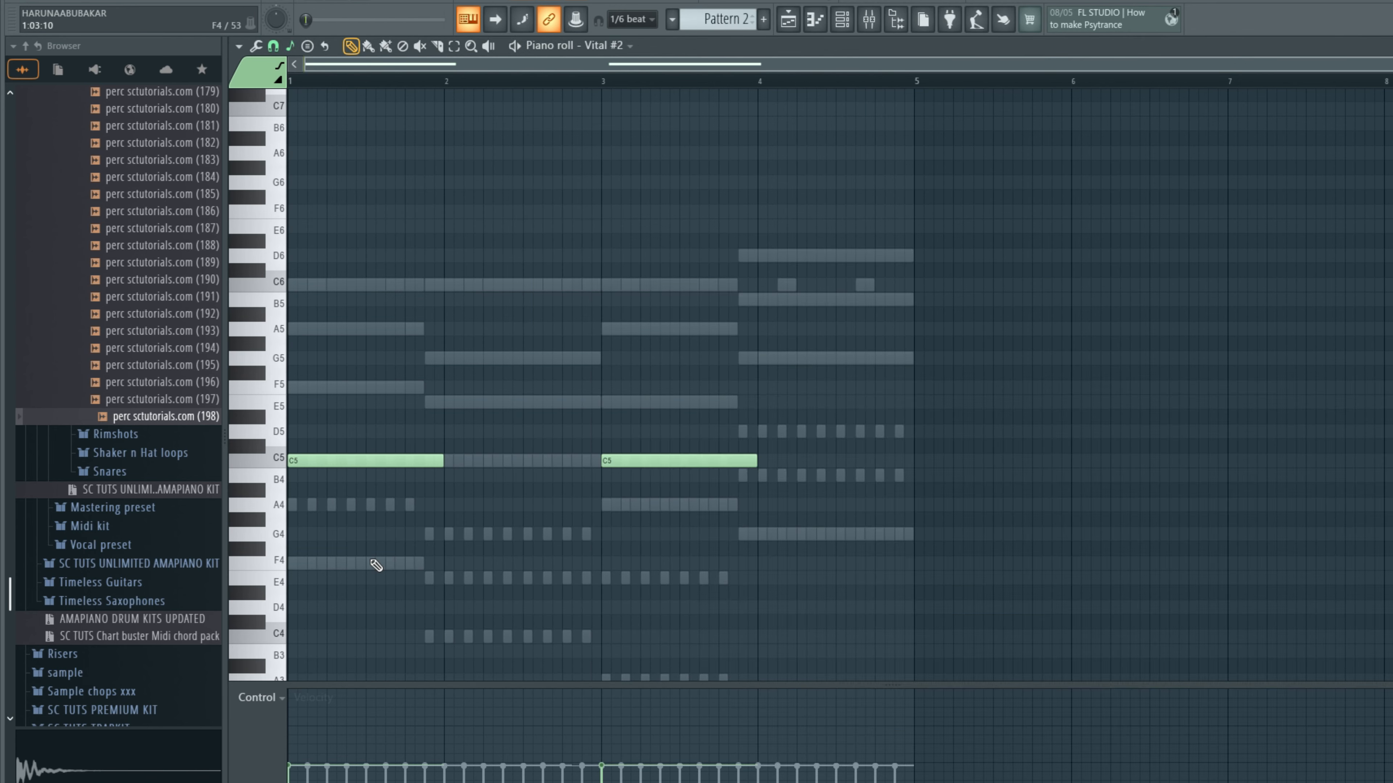
Step: Try the Vital #2 notes an octave higher at C6, listen, and move them back to C5
{"action": "key", "text": "ctrl+Up"}
{"action": "key", "text": "space"}
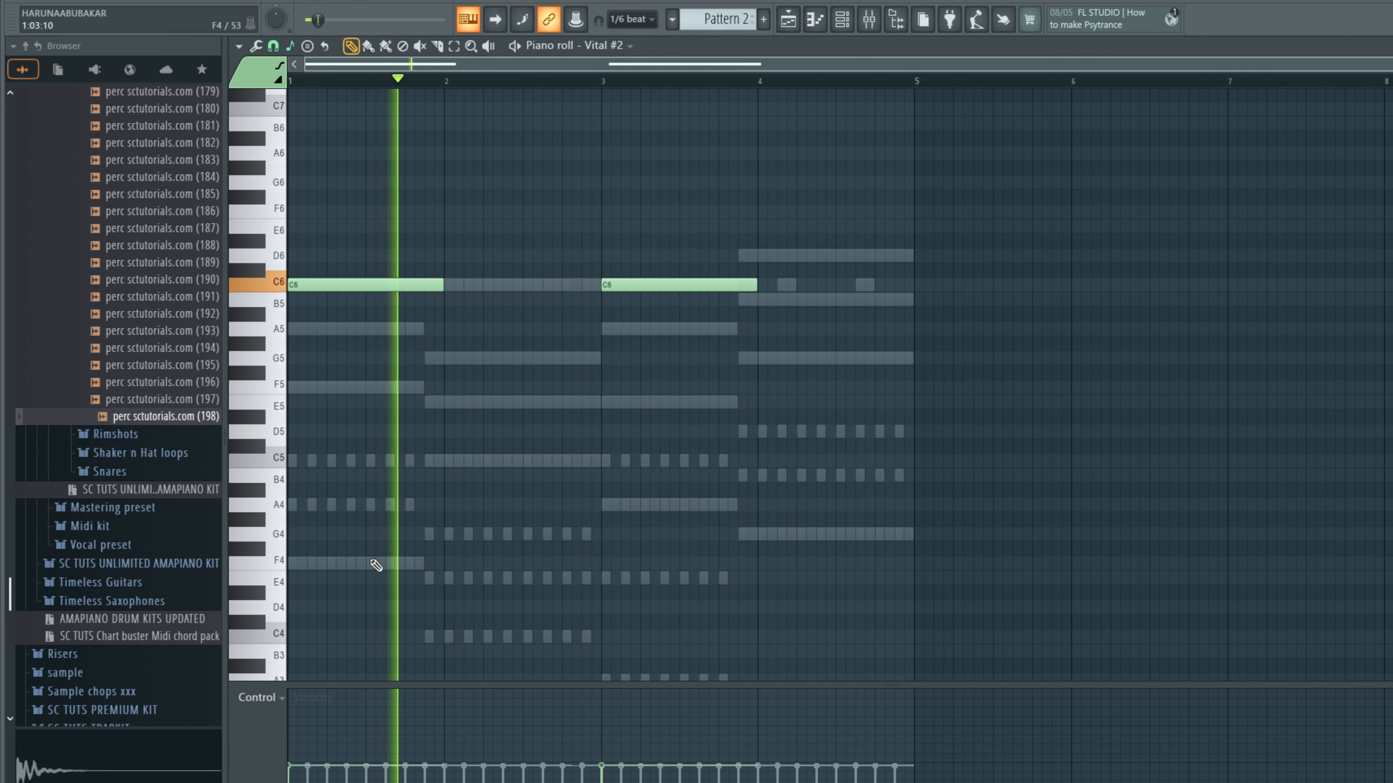
{"action": "key", "text": "ctrl+Down"}
{"action": "key", "text": "space"}
{"action": "key", "text": "space"}
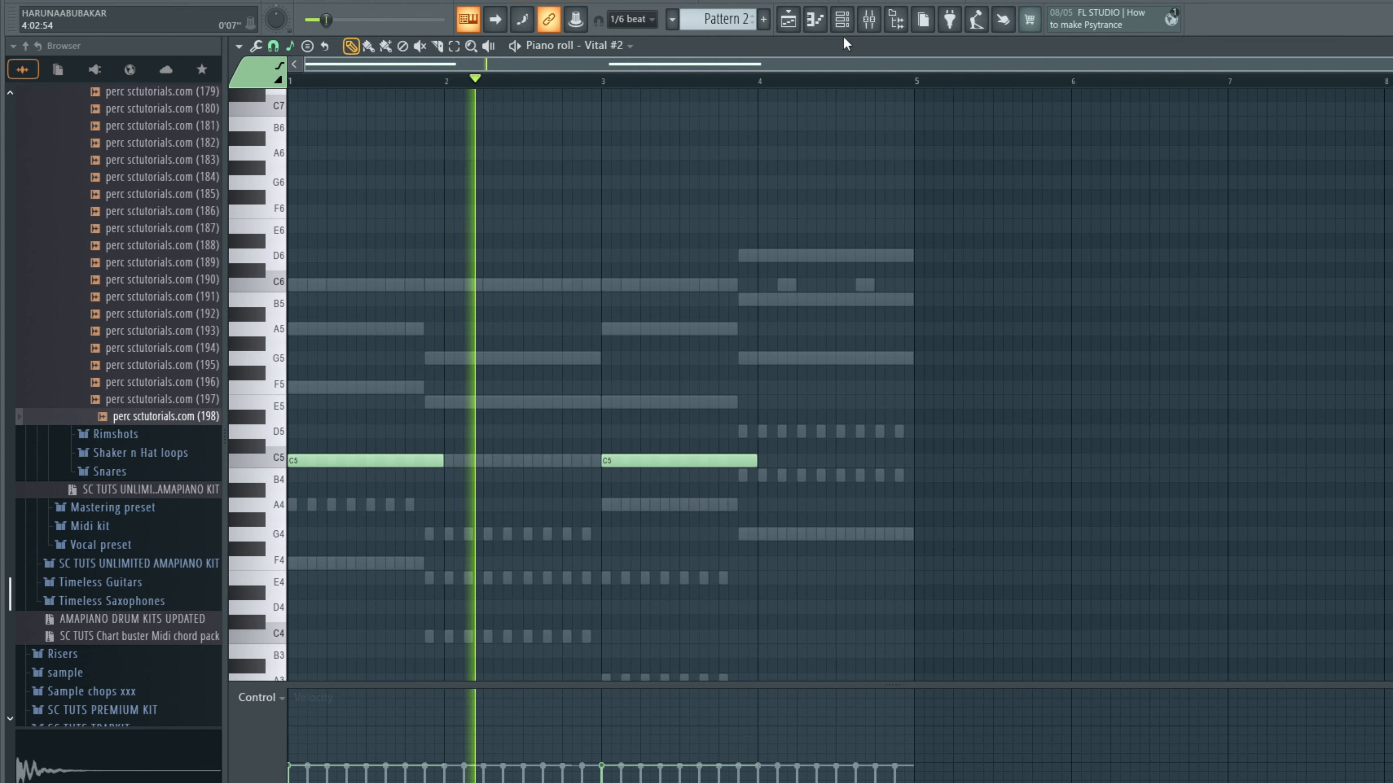
Step: Set the Vital #2 channel's volume to about 70% and reopen its plugin window
{"action": "left_click", "coordinate": [842, 21]}
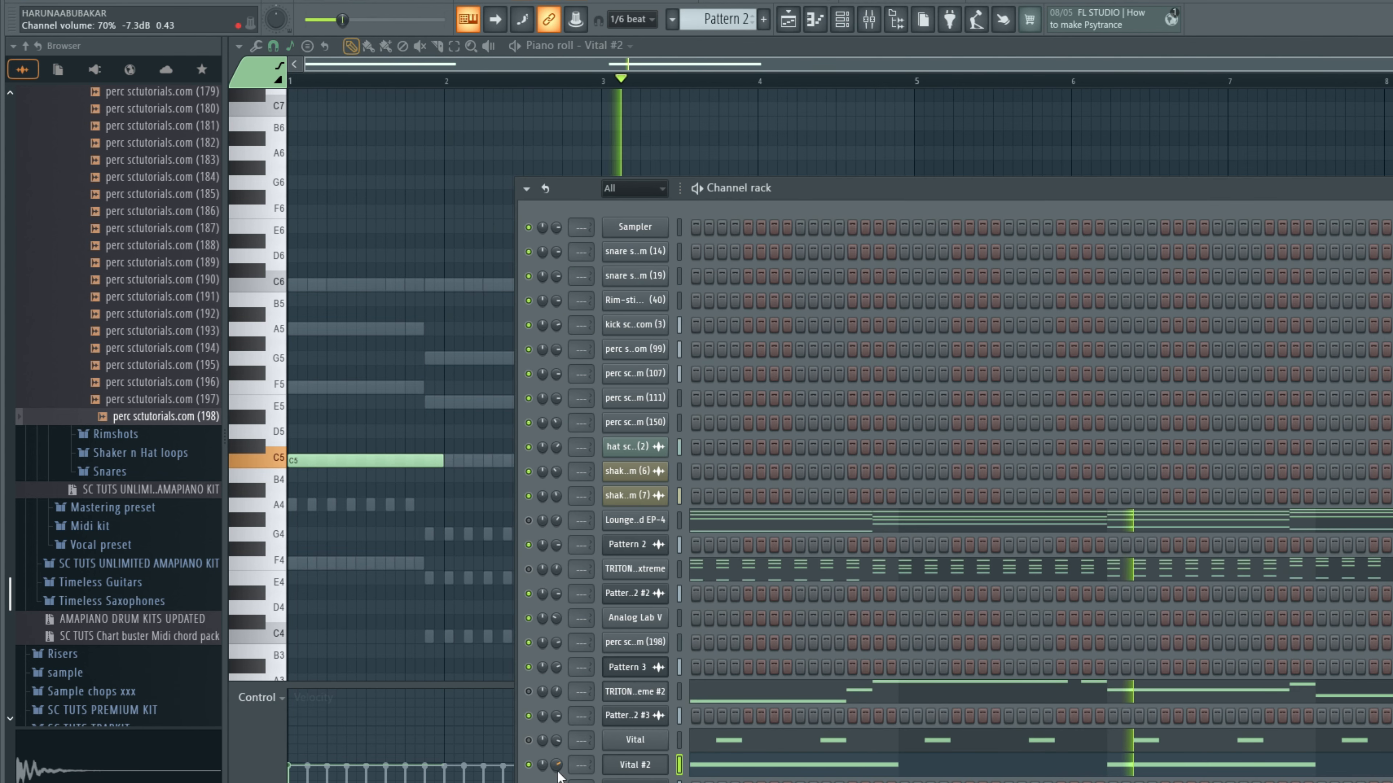
{"action": "left_click", "coordinate": [633, 768]}
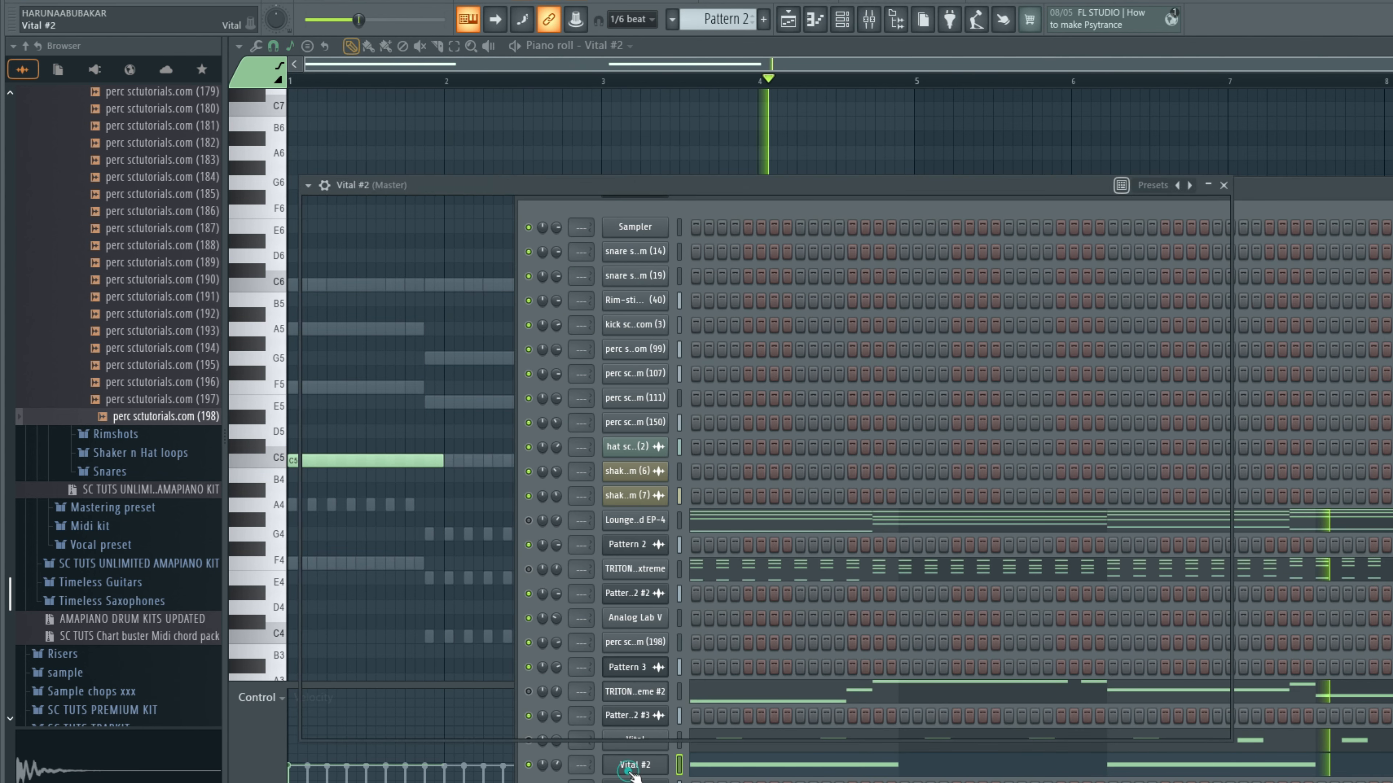
Step: Stop playback and audition pad presets in Vital #2, including Hold And Space and History Books
{"action": "key", "text": "space"}
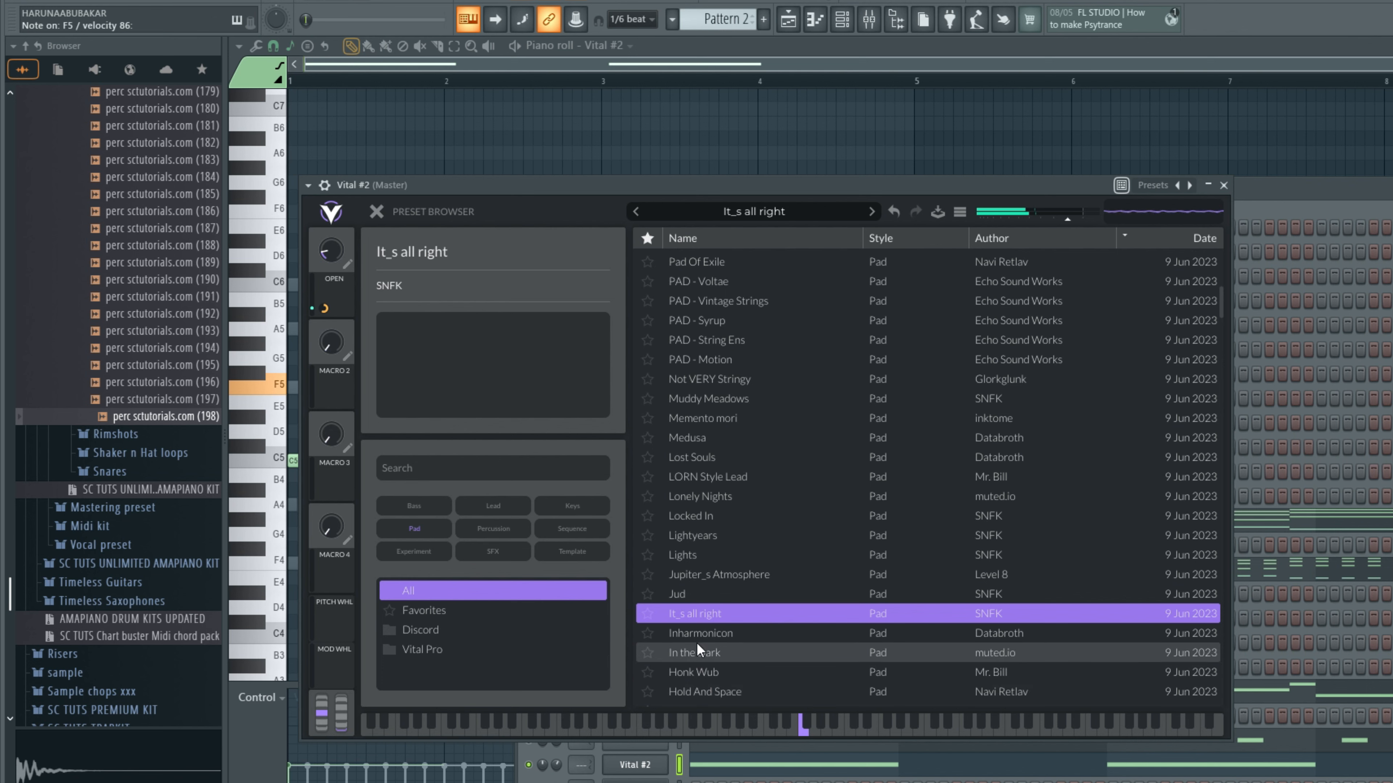
{"action": "left_click", "coordinate": [699, 643]}
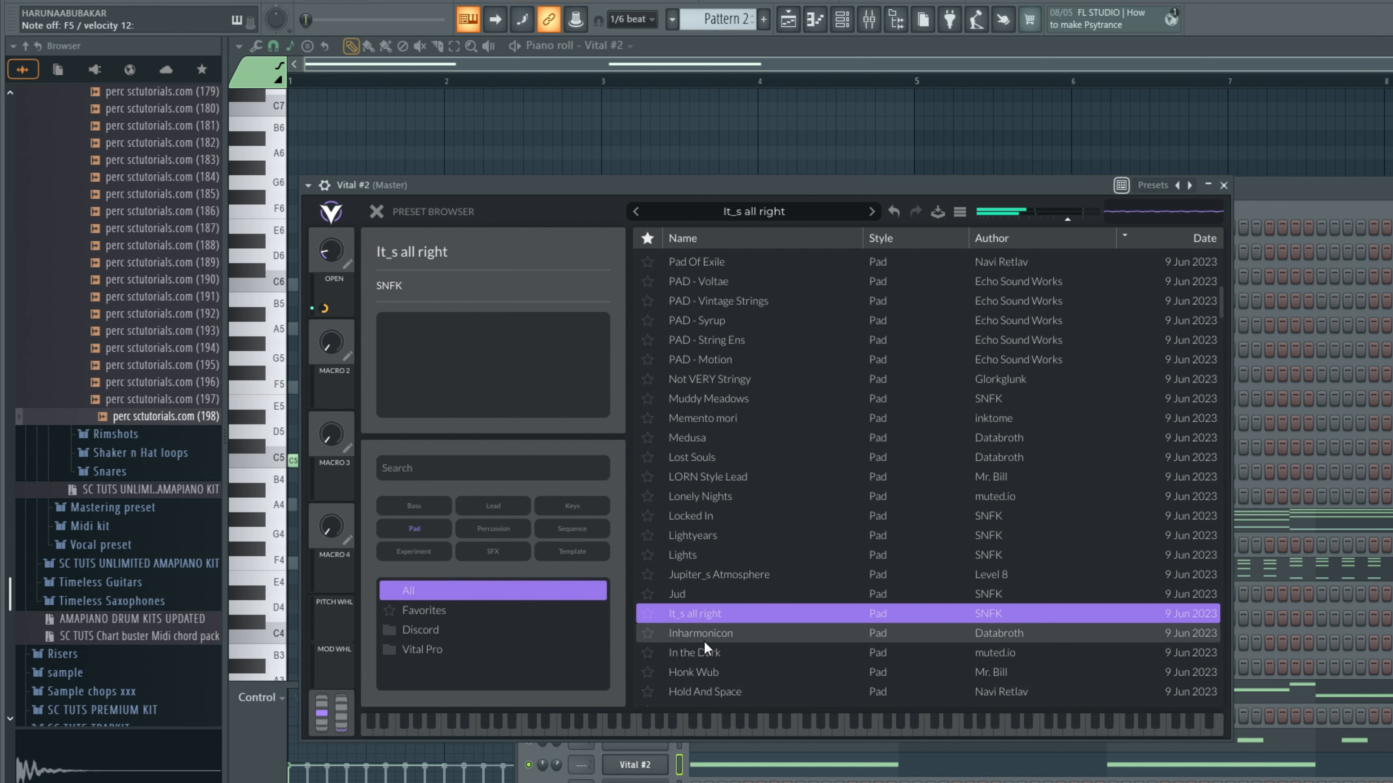
{"action": "left_click", "coordinate": [743, 654]}
{"action": "scroll", "coordinate": [746, 655], "scroll_direction": "down", "scroll_amount": 1}
{"action": "left_click", "coordinate": [744, 641]}
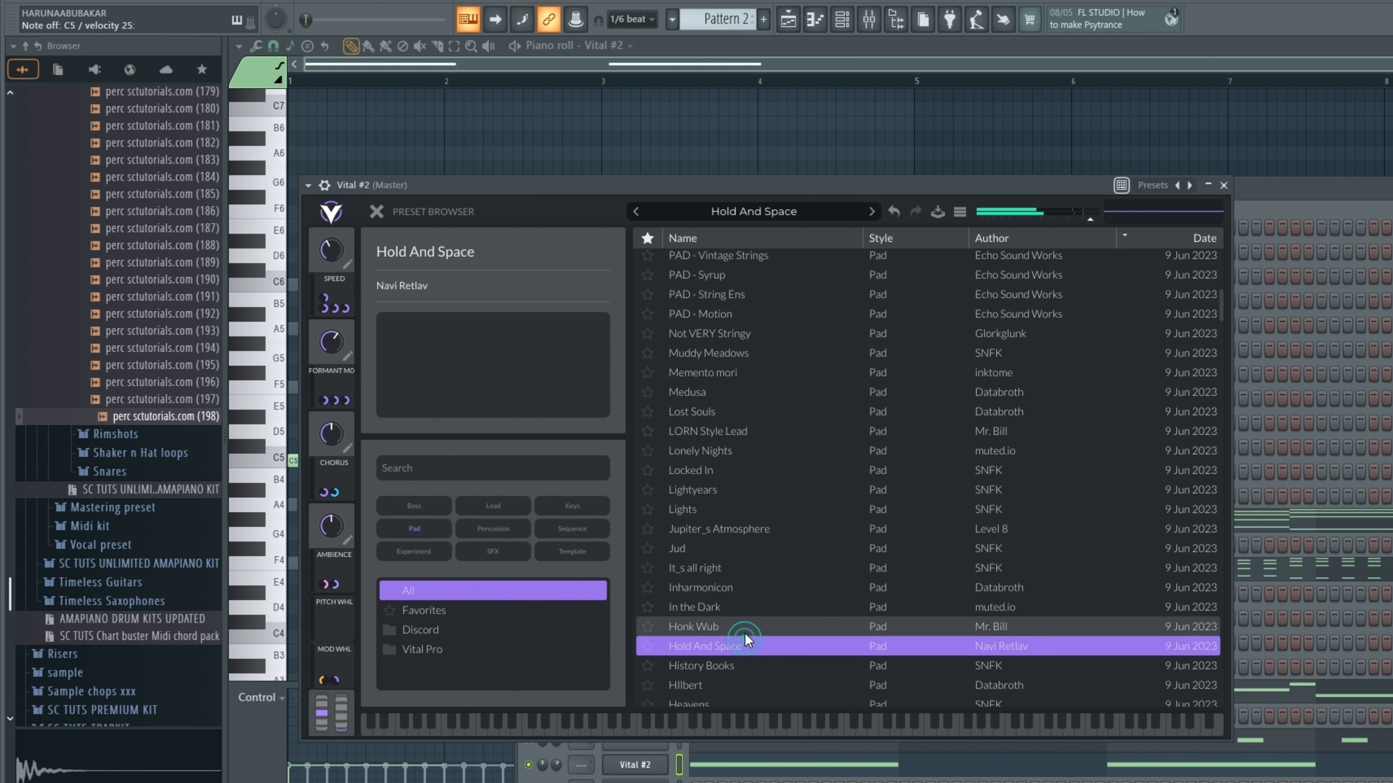
{"action": "left_click", "coordinate": [744, 631]}
{"action": "left_click", "coordinate": [738, 665]}
{"action": "scroll", "coordinate": [738, 659], "scroll_direction": "down", "scroll_amount": 1}
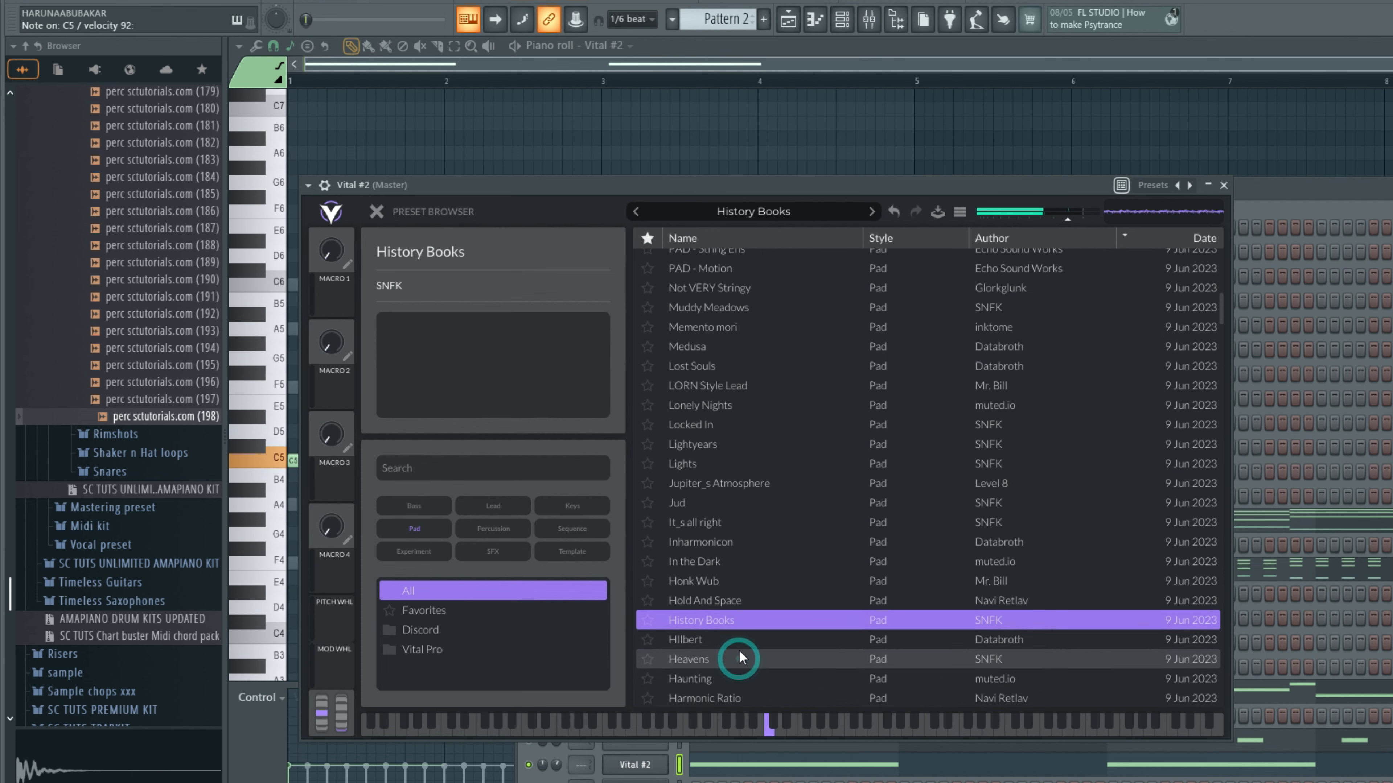
{"action": "left_click", "coordinate": [739, 643]}
Step: Audition more pad presets further down the Vital #2 list, including CHORD - Thick, Cauldron and Brick Fall
{"action": "scroll", "coordinate": [746, 625], "scroll_direction": "down", "scroll_amount": 15}
{"action": "left_click", "coordinate": [752, 603]}
{"action": "left_click", "coordinate": [737, 623]}
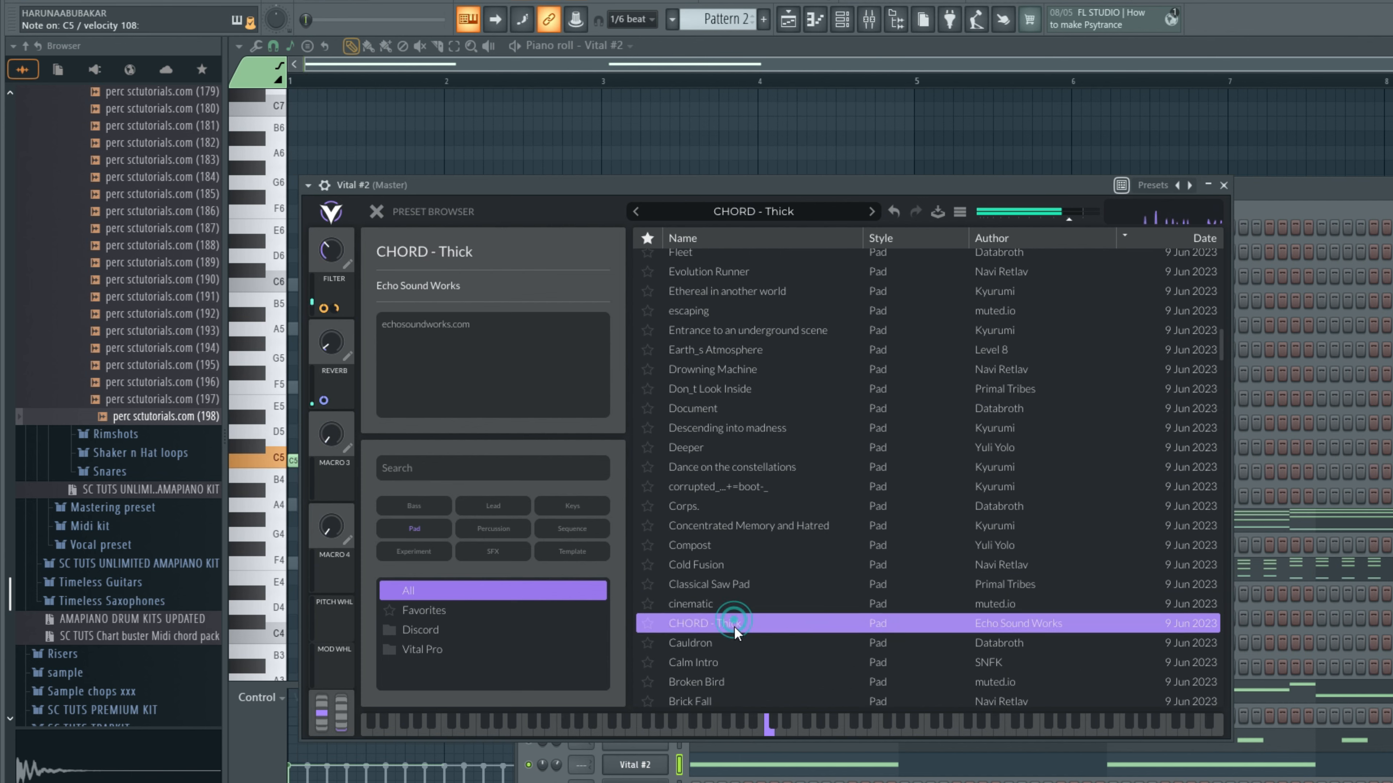
{"action": "left_click", "coordinate": [730, 642]}
{"action": "left_click", "coordinate": [714, 656]}
{"action": "scroll", "coordinate": [717, 650], "scroll_direction": "down", "scroll_amount": 1}
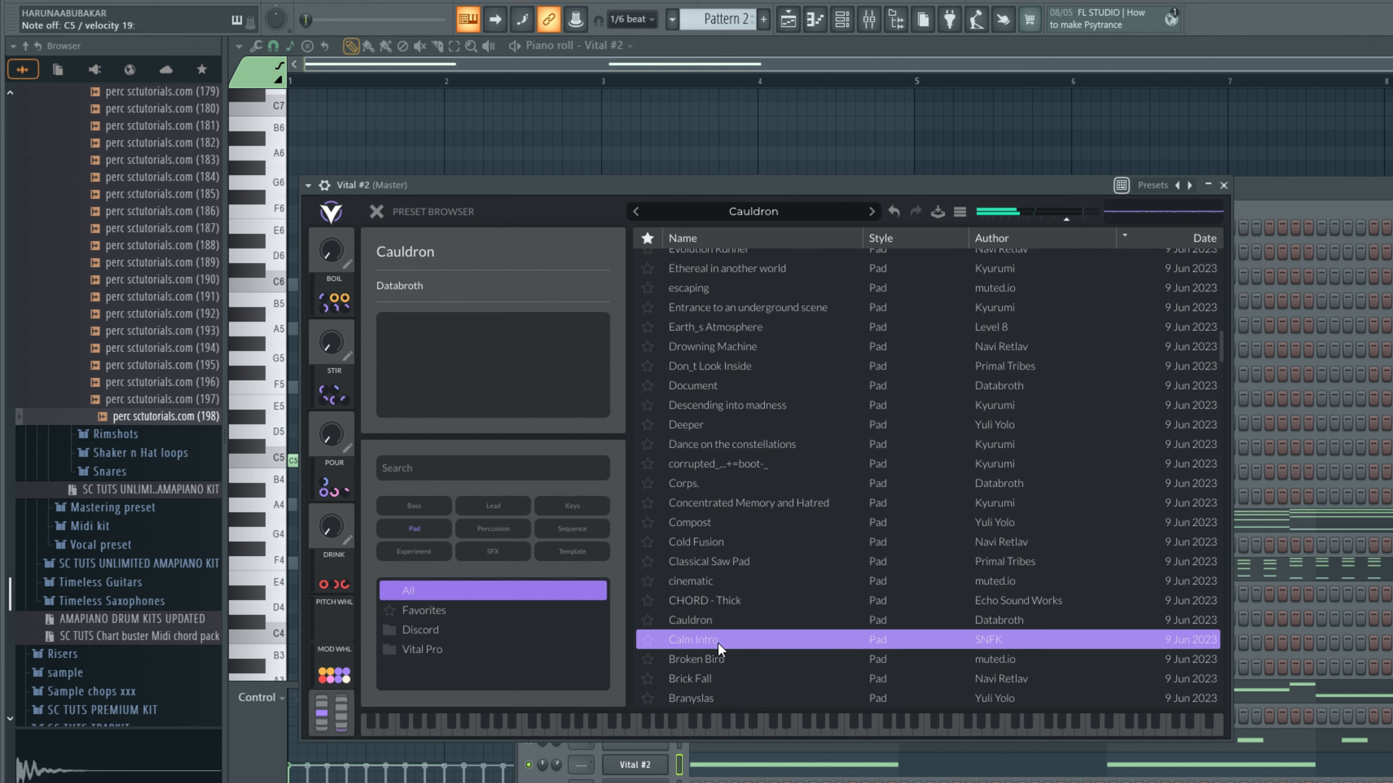
{"action": "left_click", "coordinate": [718, 657]}
{"action": "scroll", "coordinate": [716, 636], "scroll_direction": "down", "scroll_amount": 2}
{"action": "left_click", "coordinate": [713, 639]}
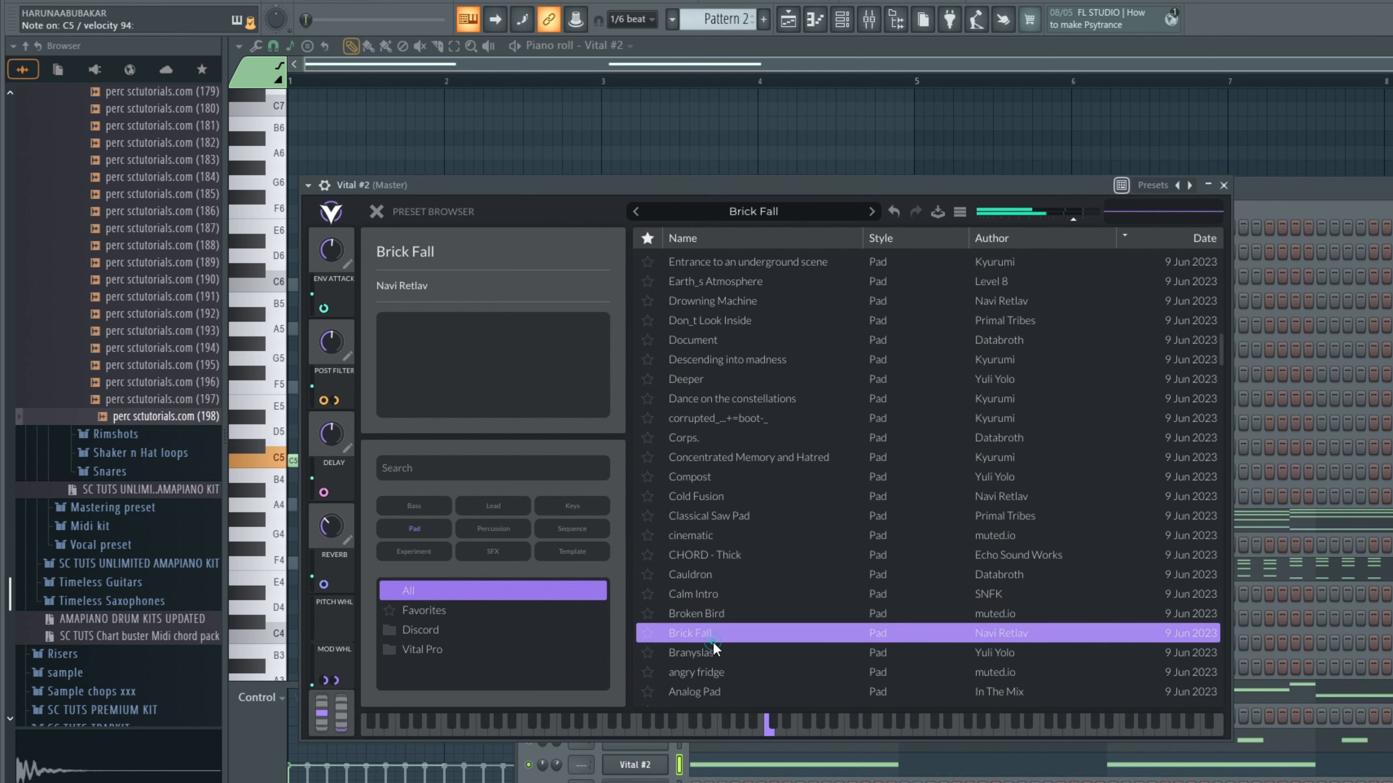
Step: Load the Branyslas pad preset in Vital #2 and play it from the channel rack with the pattern
{"action": "left_click", "coordinate": [705, 666]}
{"action": "left_click", "coordinate": [705, 660]}
{"action": "scroll", "coordinate": [732, 631], "scroll_direction": "down", "scroll_amount": 3}
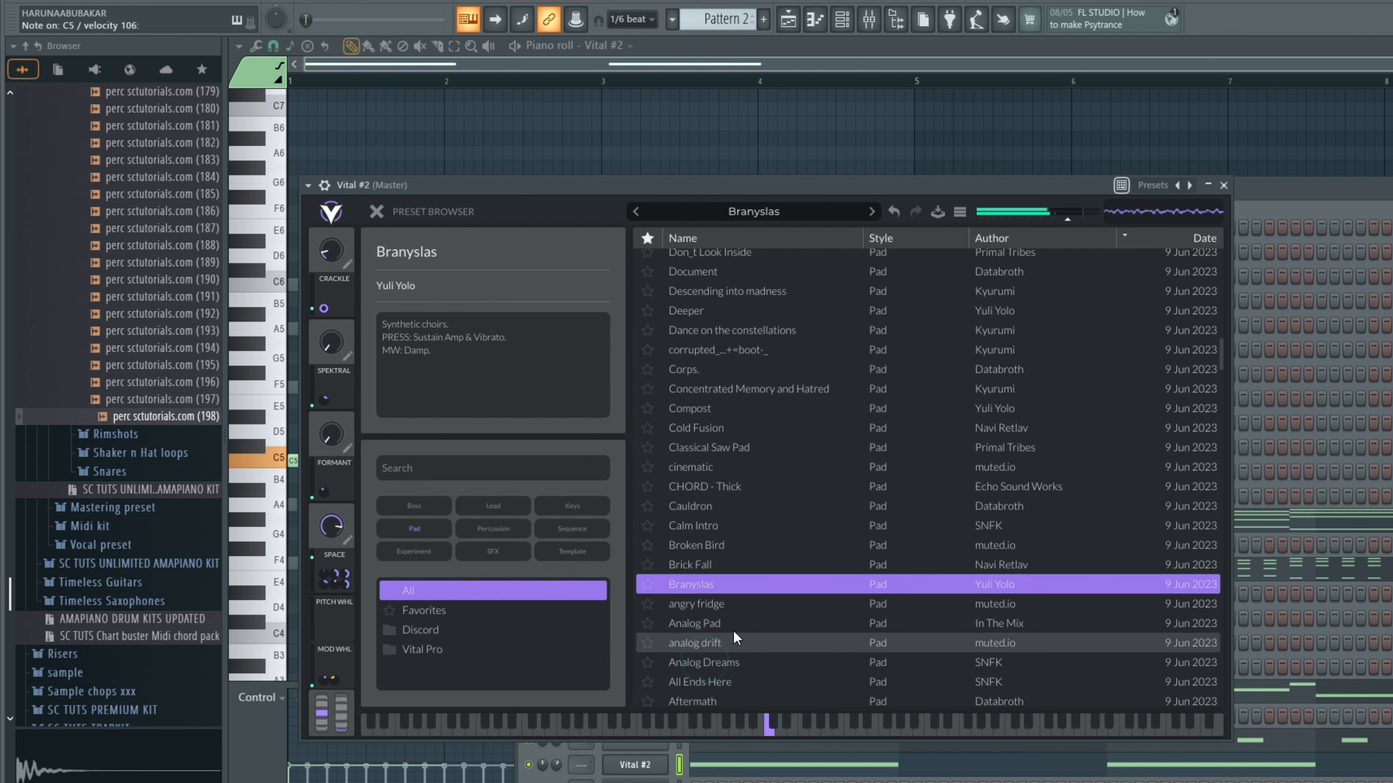
{"action": "left_click", "coordinate": [653, 744]}
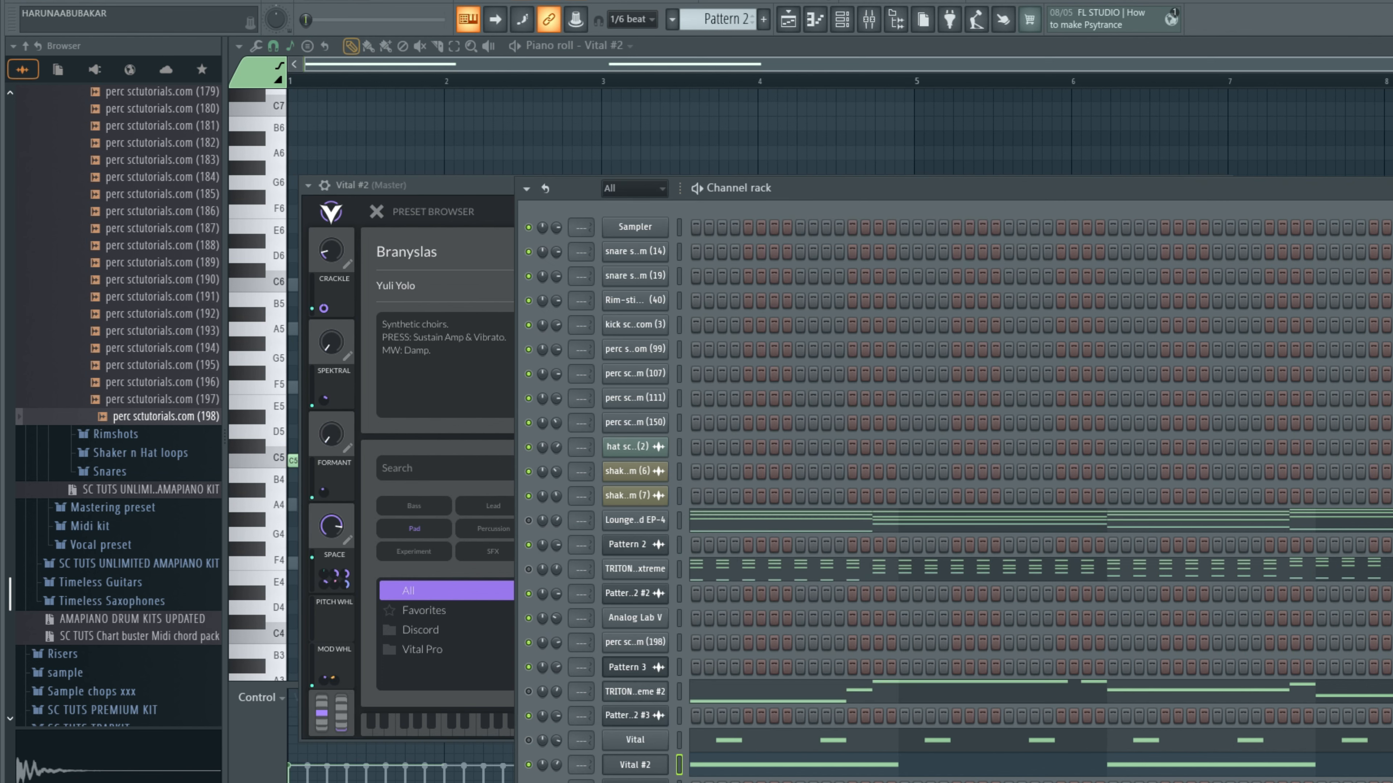
{"action": "key", "text": "space"}
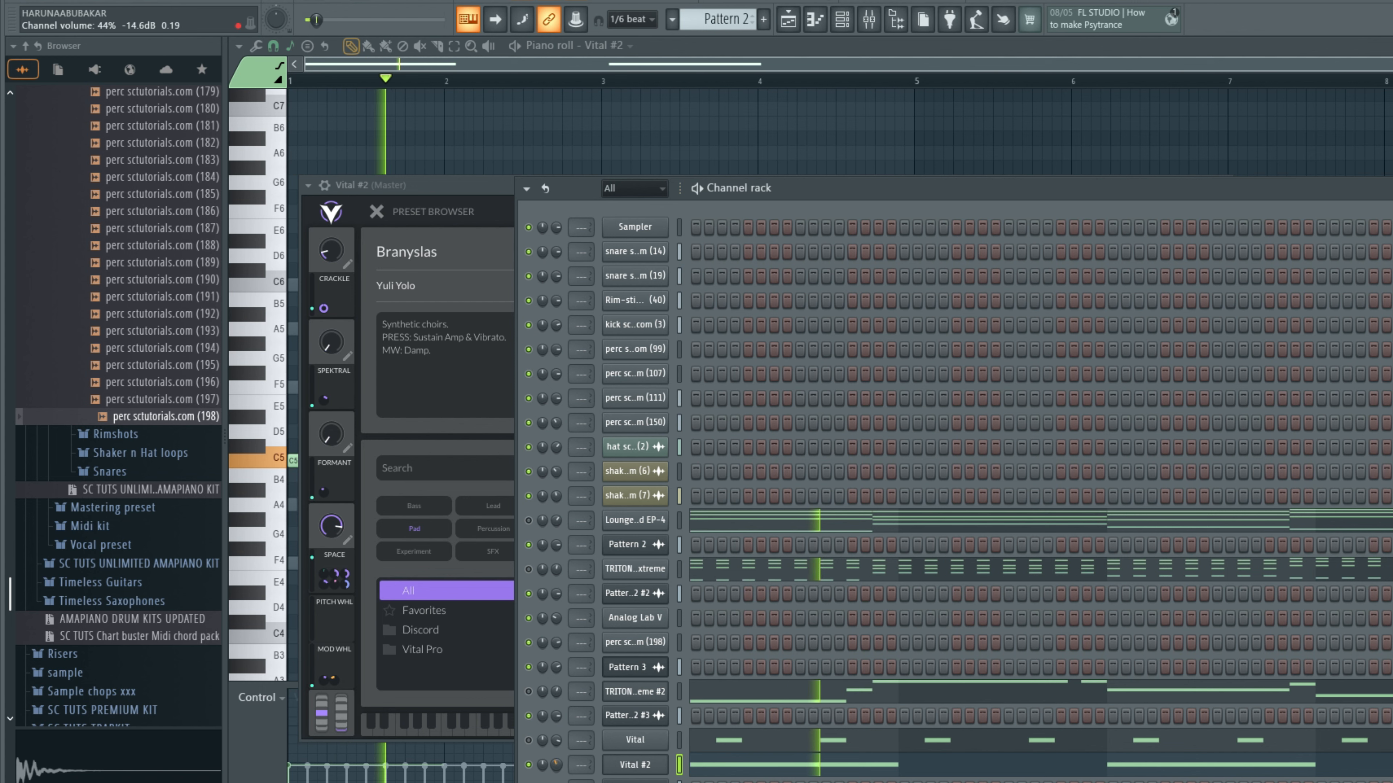
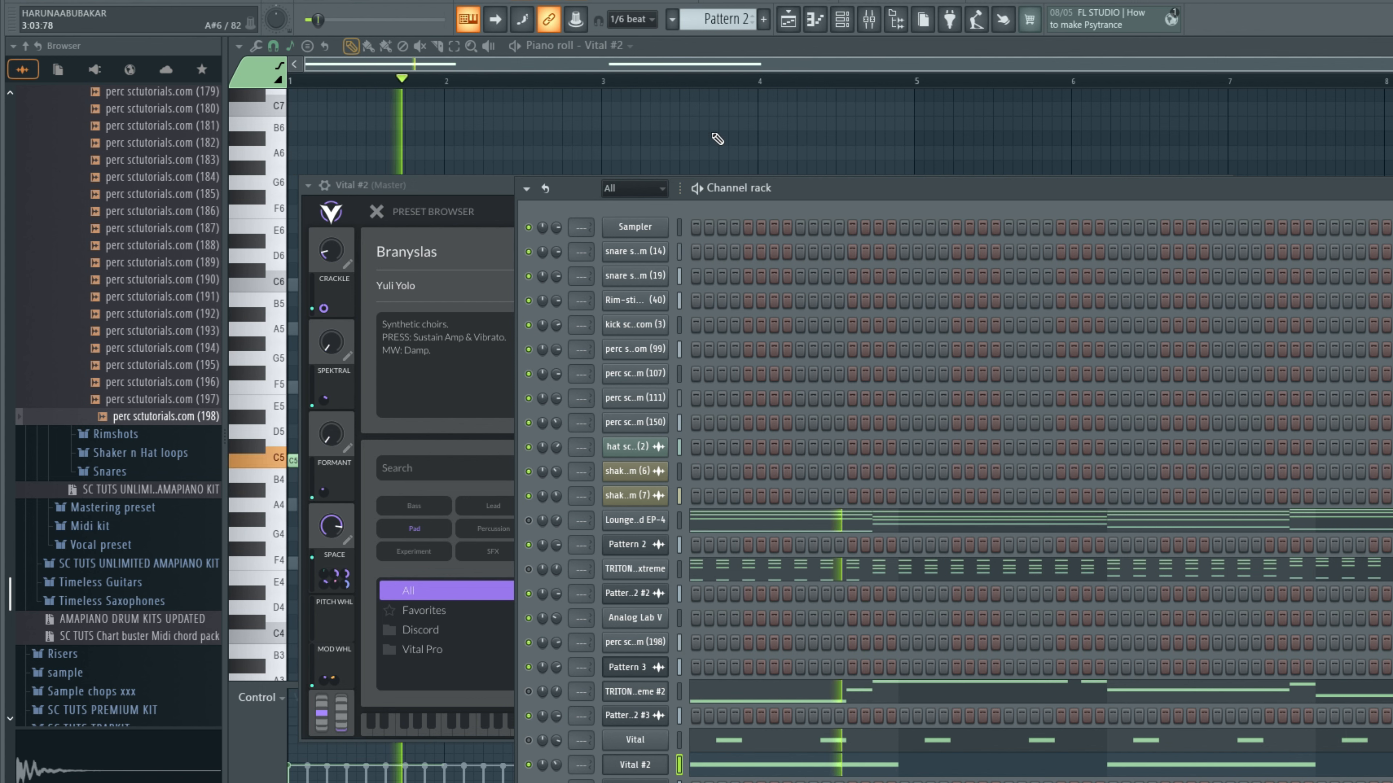
Step: Duplicate the Pattern 2 clip on playlist Track 9 so a second copy starts at bar 5
{"action": "left_click", "coordinate": [787, 28]}
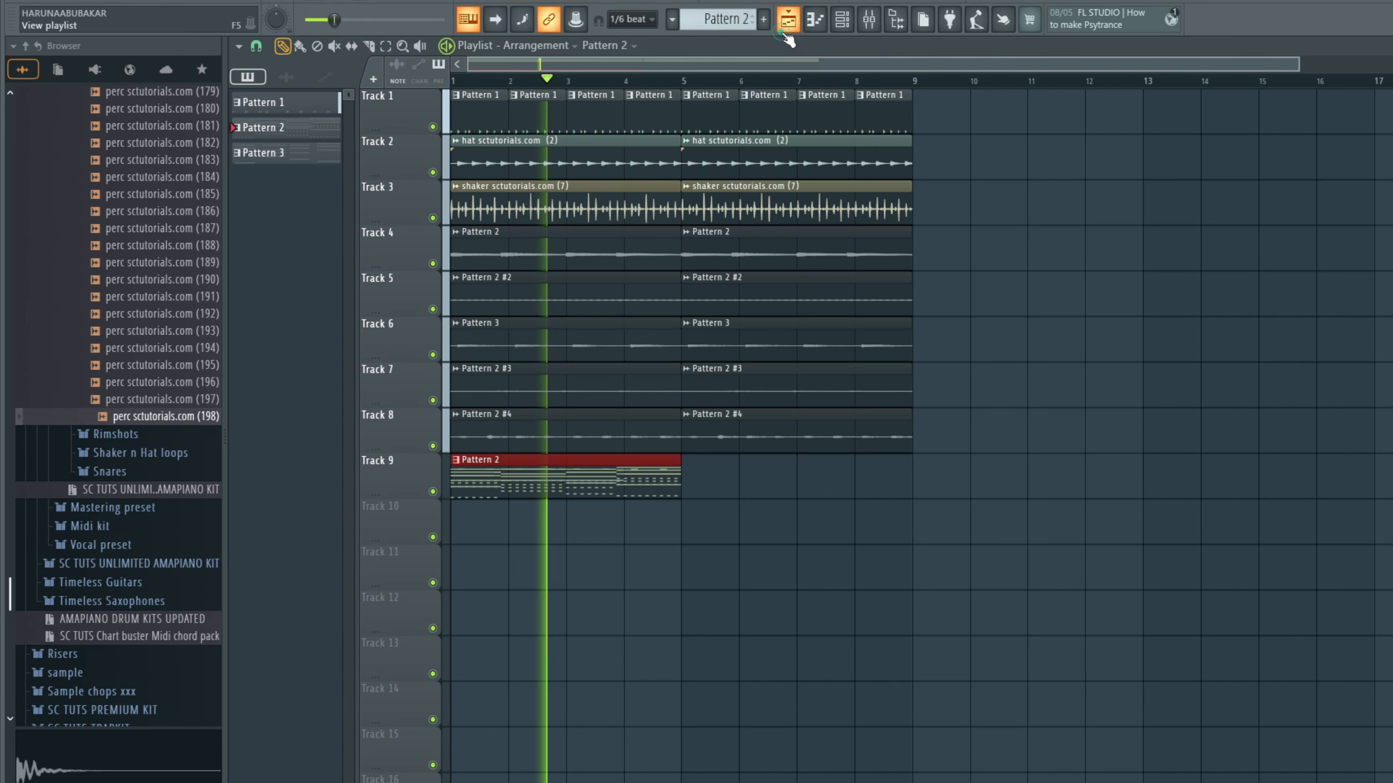
{"action": "key", "text": "ctrl+b"}
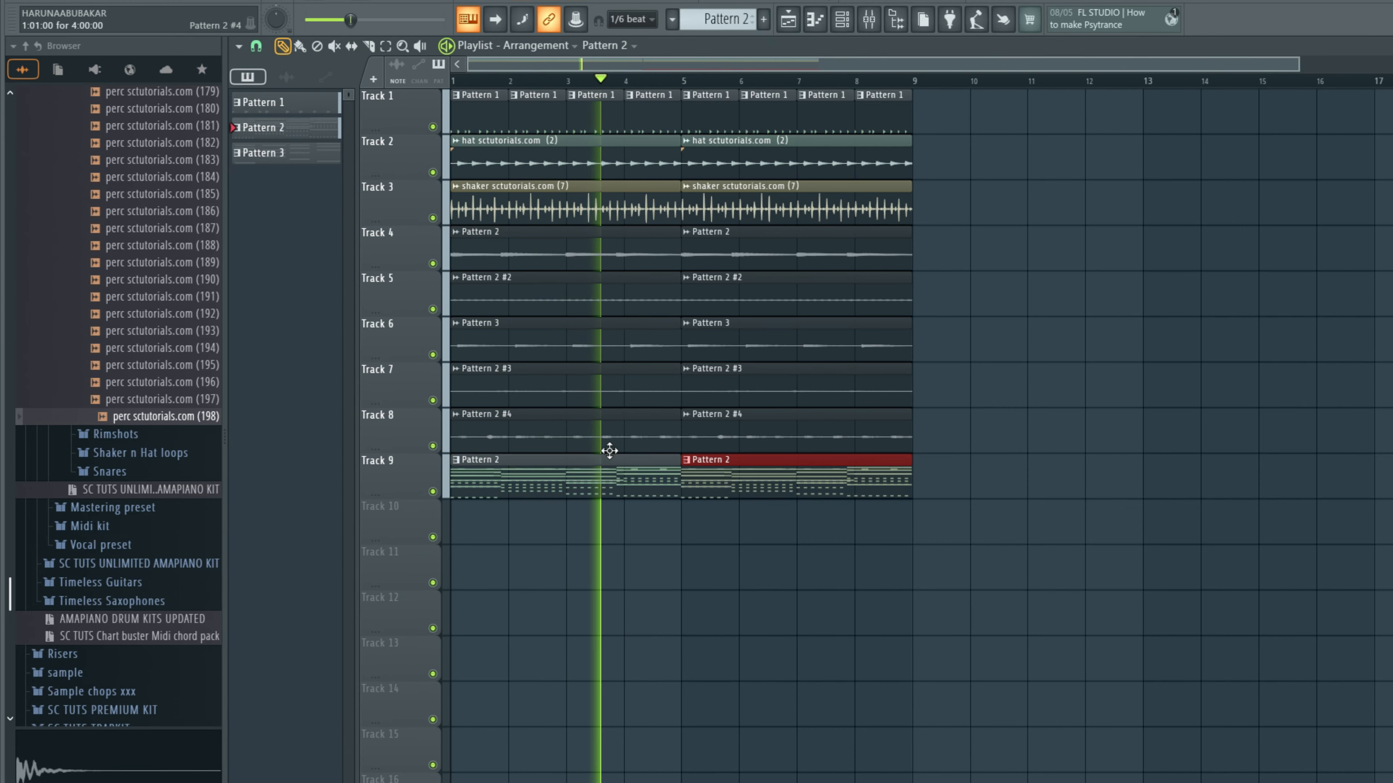
{"action": "left_click", "coordinate": [610, 460]}
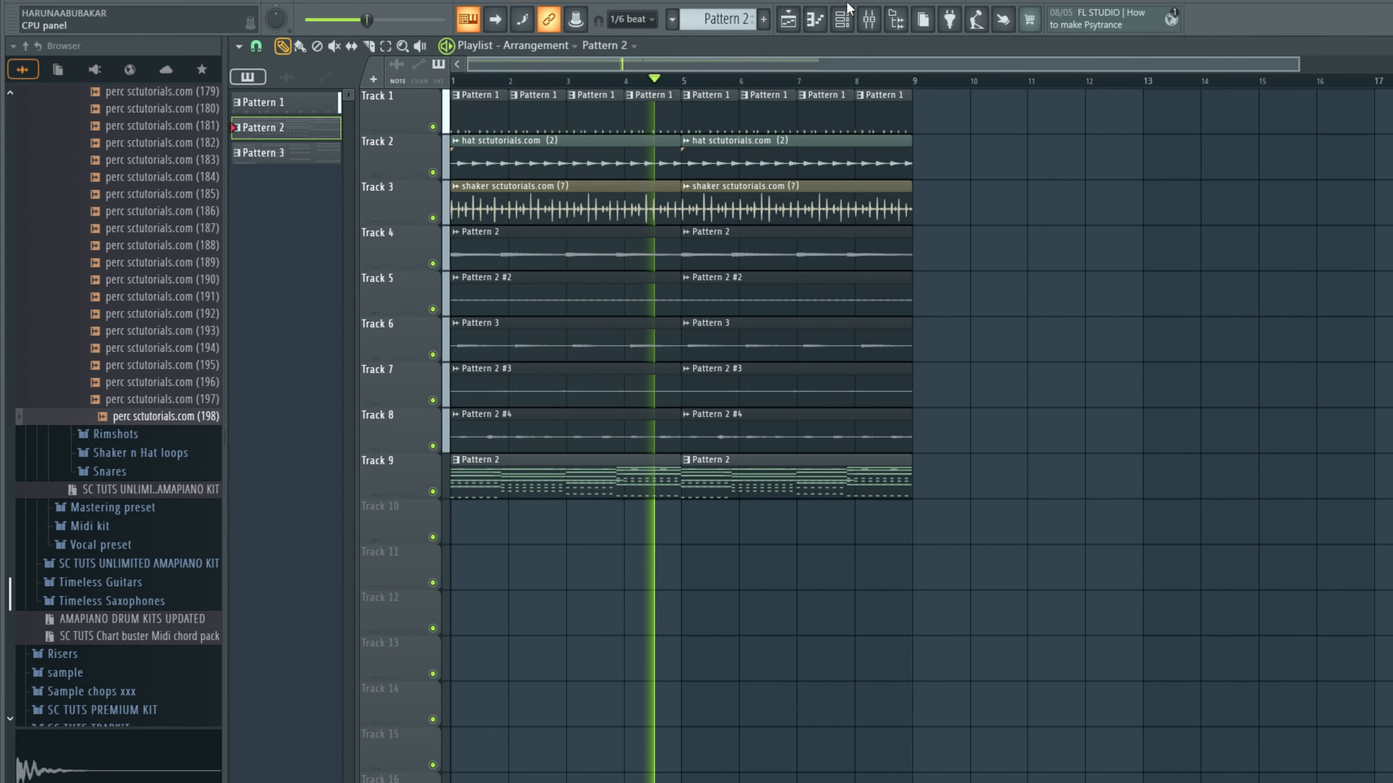
Step: Stop playback and render Pattern 2 to an audio clip that replaces its clips on Track 9
{"action": "key", "text": "space"}
{"action": "right_click", "coordinate": [318, 132]}
{"action": "left_click", "coordinate": [365, 439]}
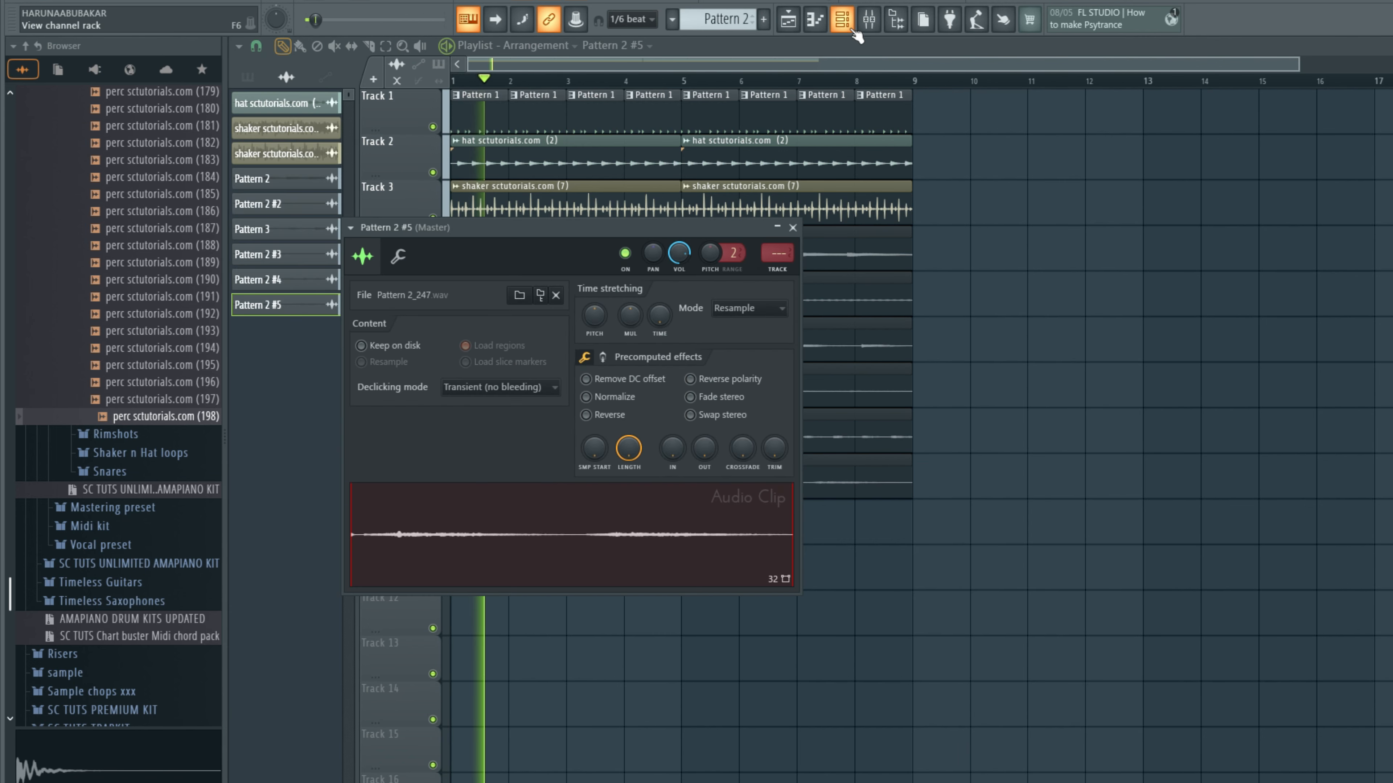
Step: Route the newly rendered Pattern 2 audio clip to mixer insert 2 and load Fruity Parametric EQ 2 in its first effect slot
{"action": "left_click", "coordinate": [867, 21]}
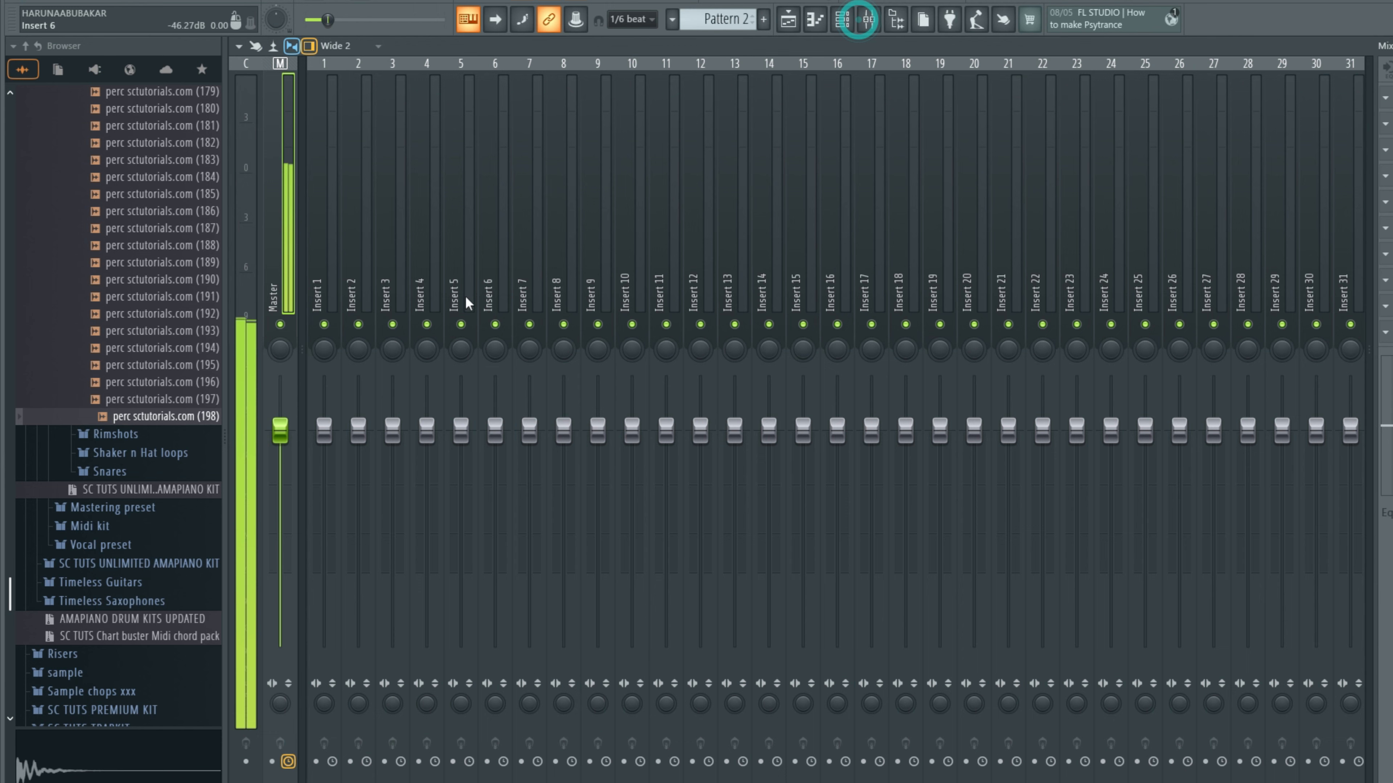
{"action": "left_click", "coordinate": [359, 271]}
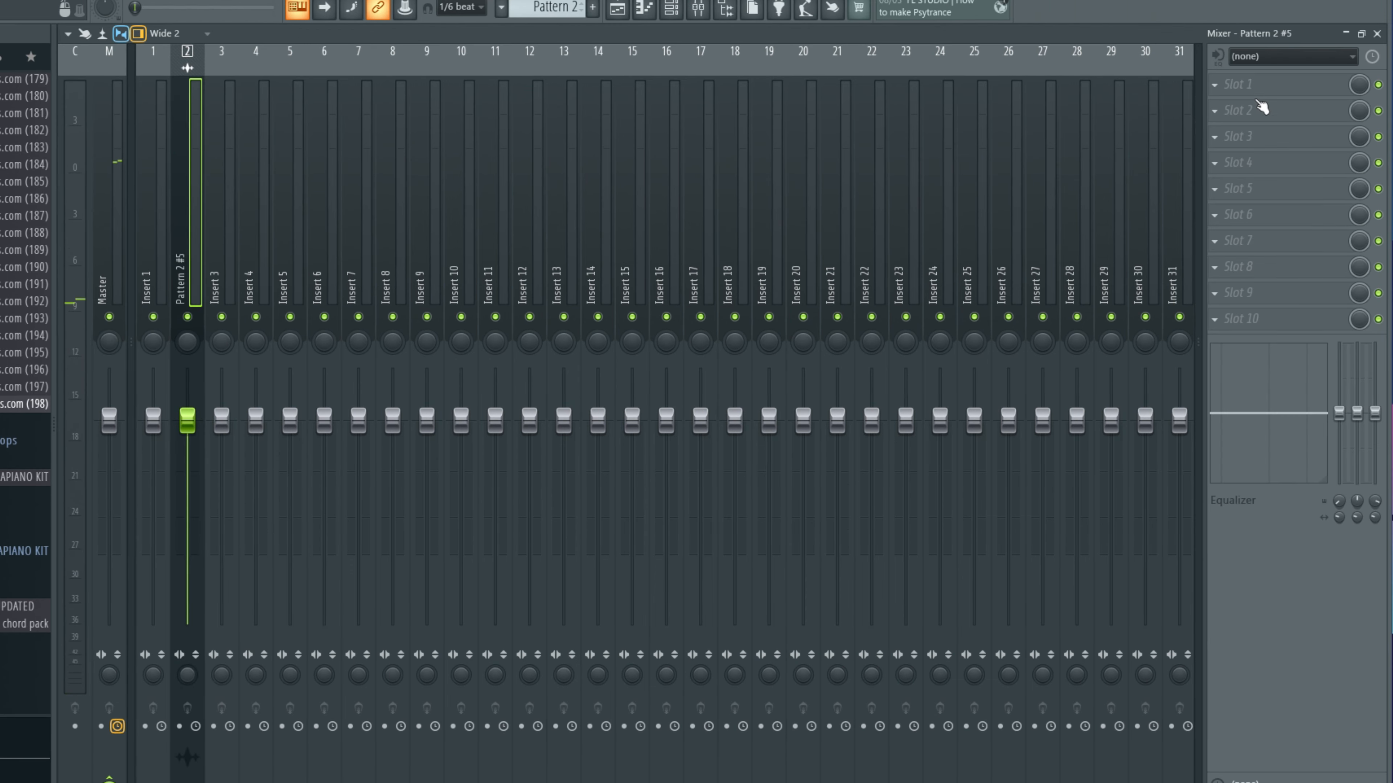
{"action": "left_click", "coordinate": [1257, 83]}
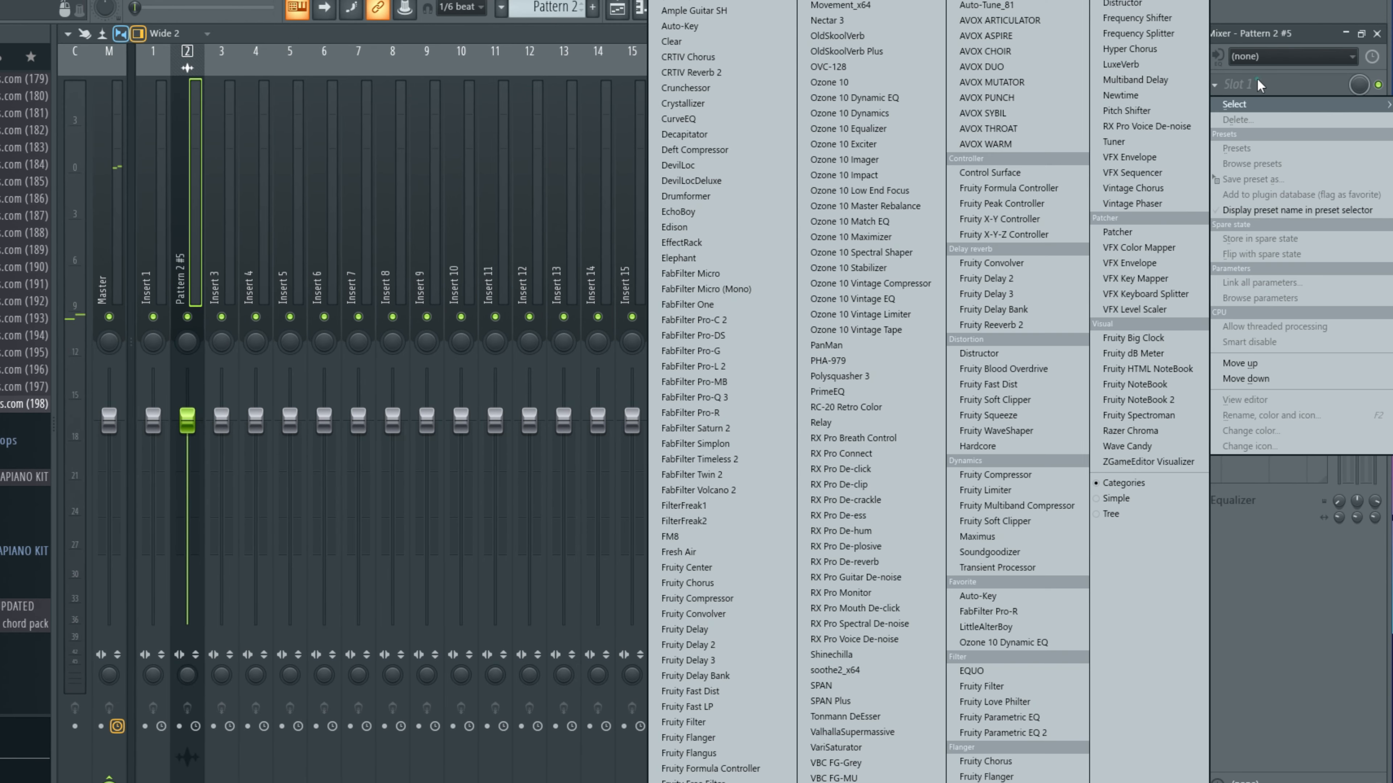
{"action": "left_click", "coordinate": [1073, 733]}
Step: Roll off the clip's high frequencies with EQ band 7, then play the beat and return to the playlist
{"action": "left_click_drag", "start_coordinate": [539, 373], "coordinate": [480, 469]}
{"action": "key", "text": "space"}
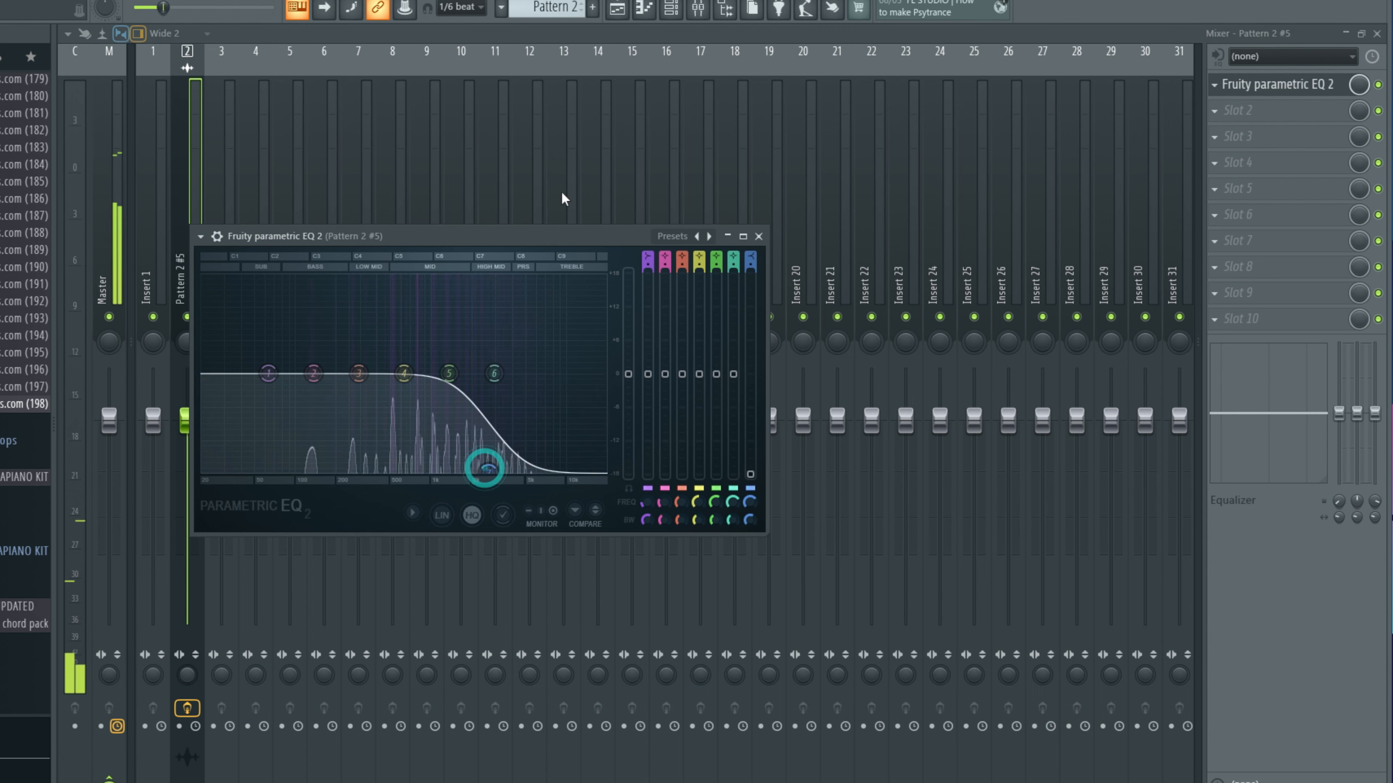
{"action": "left_click", "coordinate": [617, 8]}
Step: Save the project in a new project folder under the name "asake type beat tut"
{"action": "key", "text": "ctrl+s"}
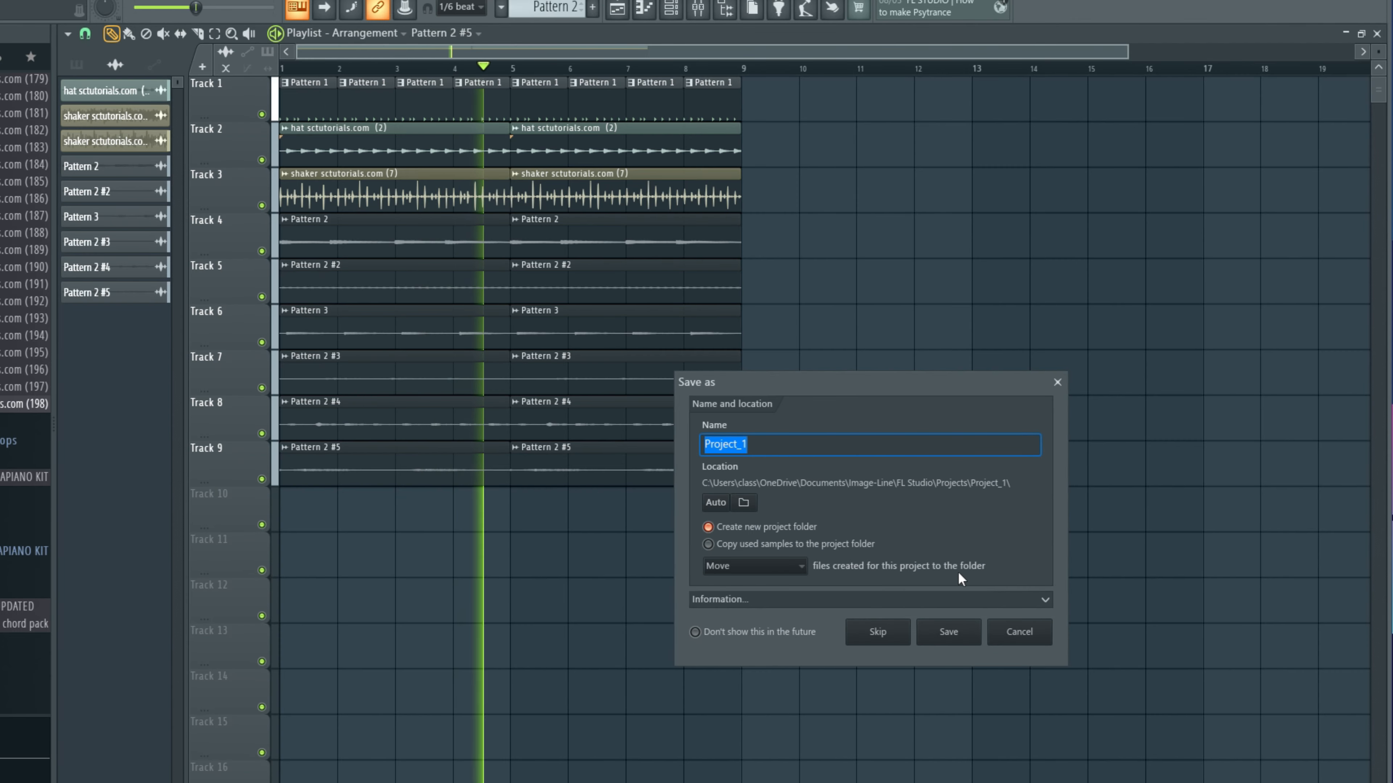
{"action": "type", "text": "asake type "}
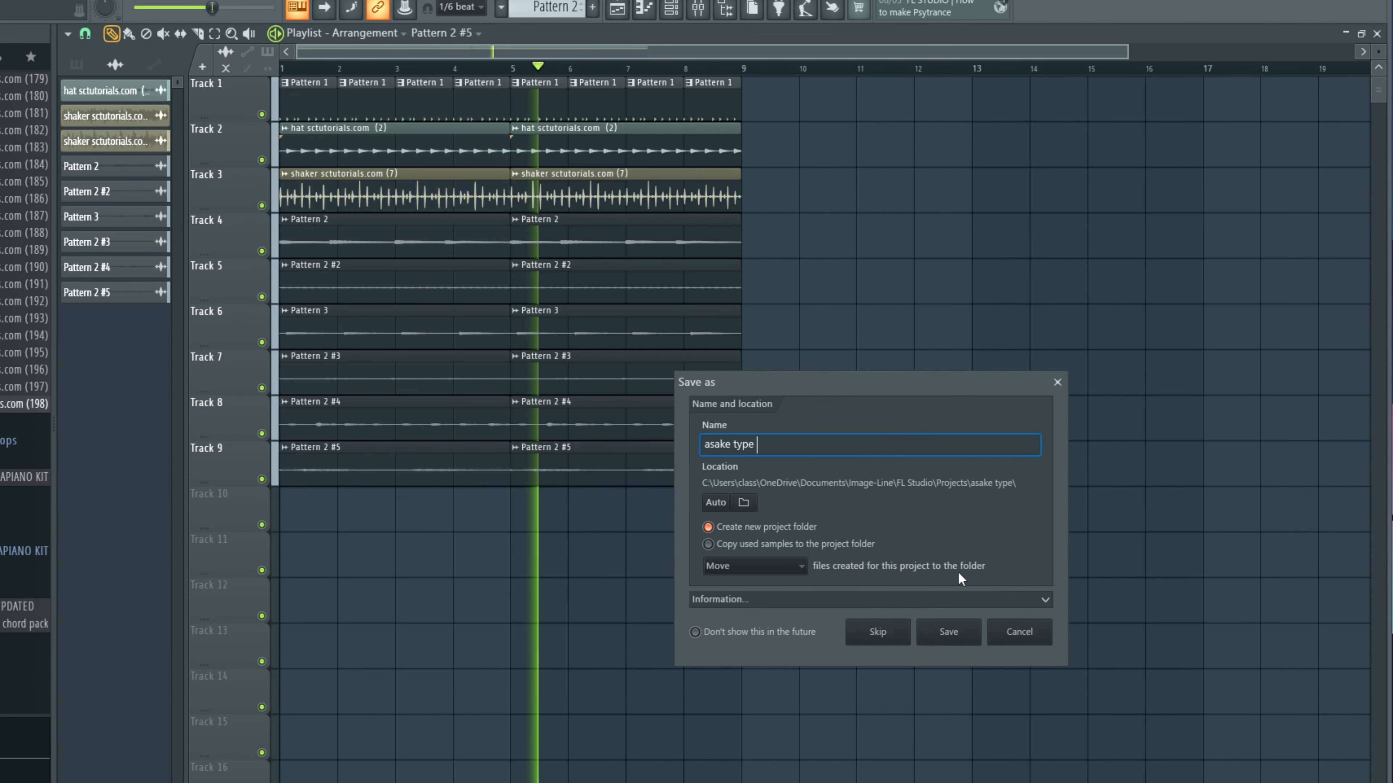
{"action": "type", "text": "beat tut"}
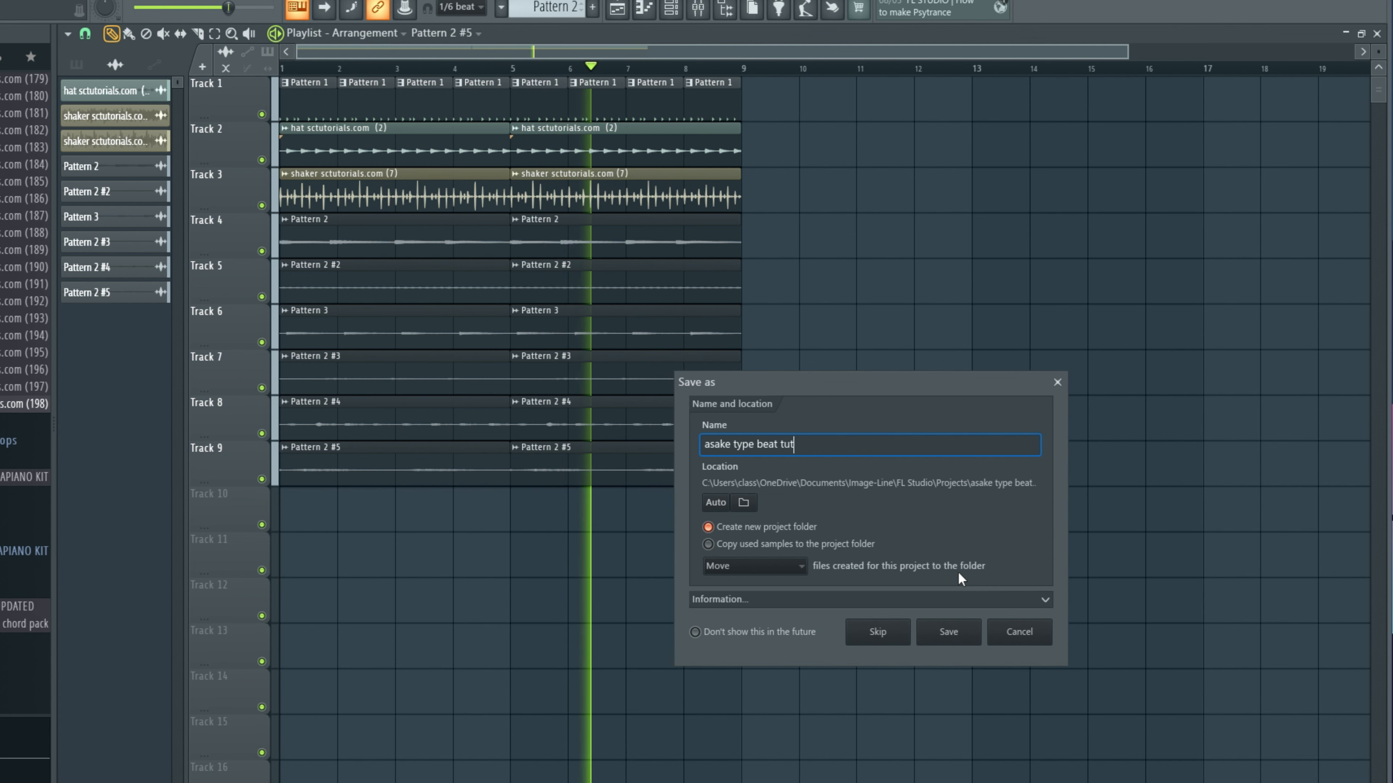
{"action": "key", "text": "Return"}
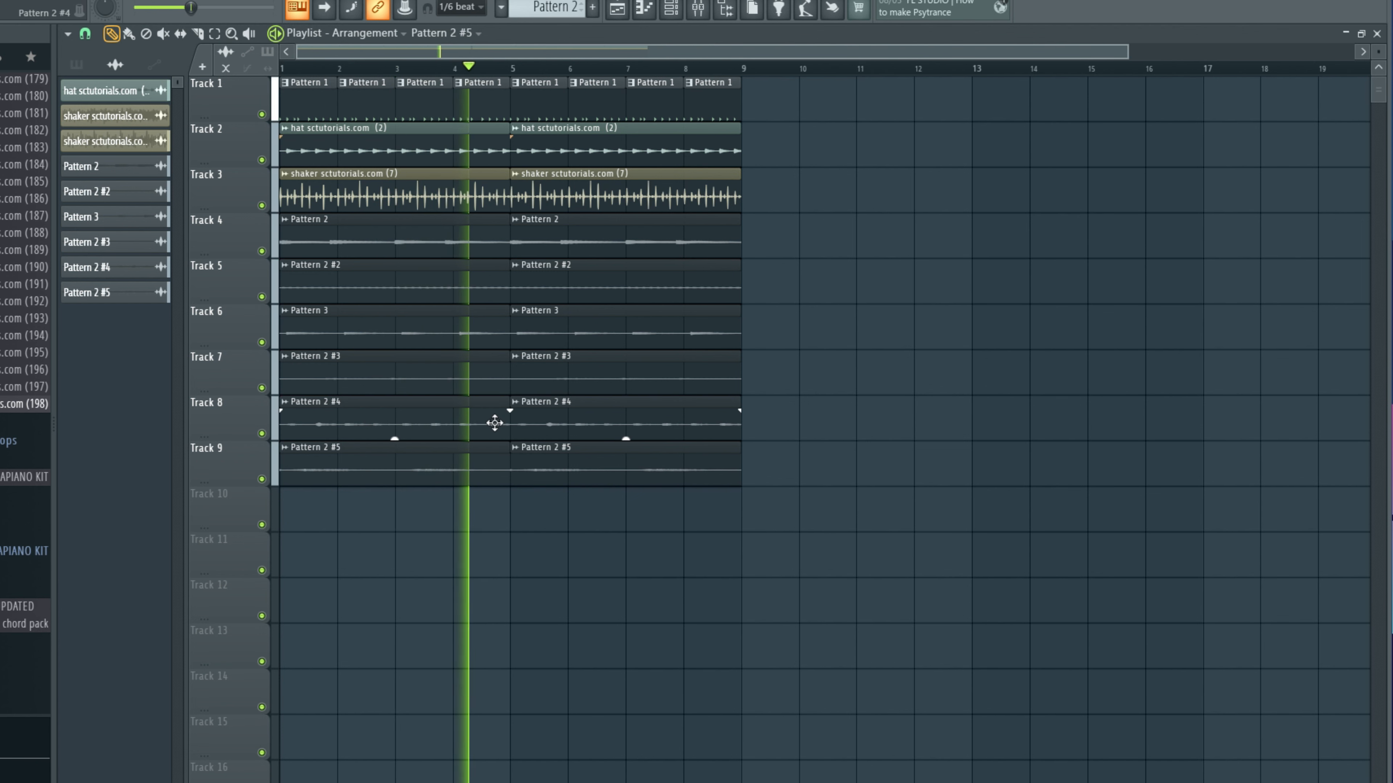
Step: Stop playback, show all channels in the channel rack and add a Morphine synth channel
{"action": "key", "text": "space"}
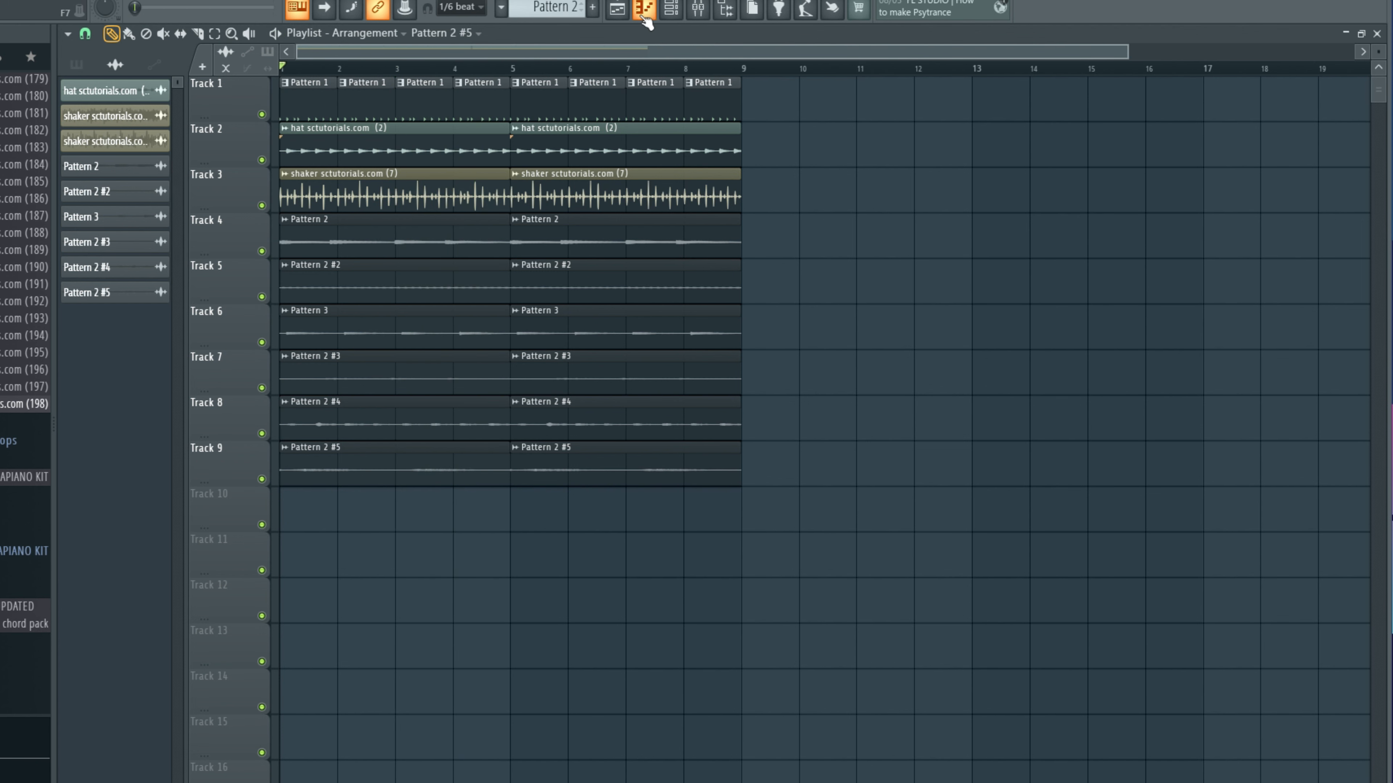
{"action": "left_click", "coordinate": [667, 17]}
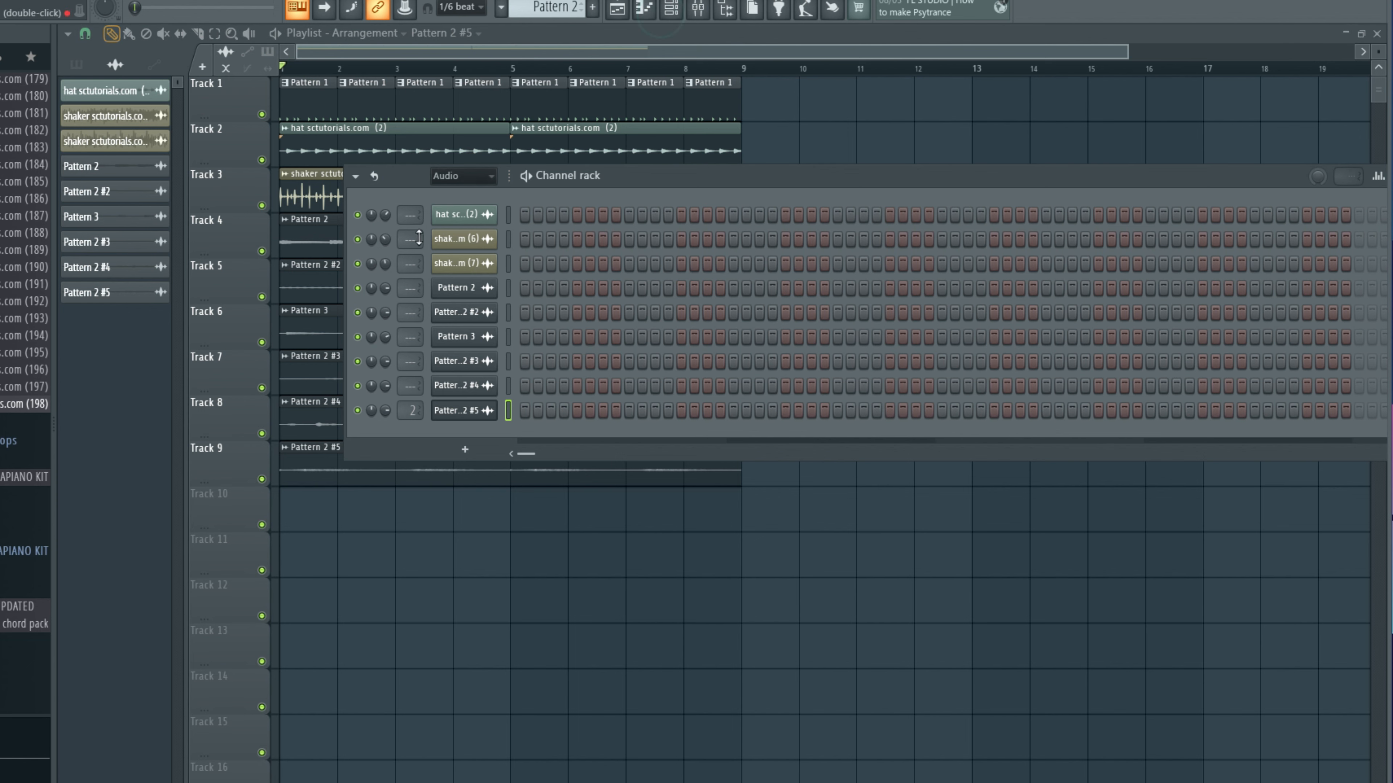
{"action": "left_click", "coordinate": [471, 196]}
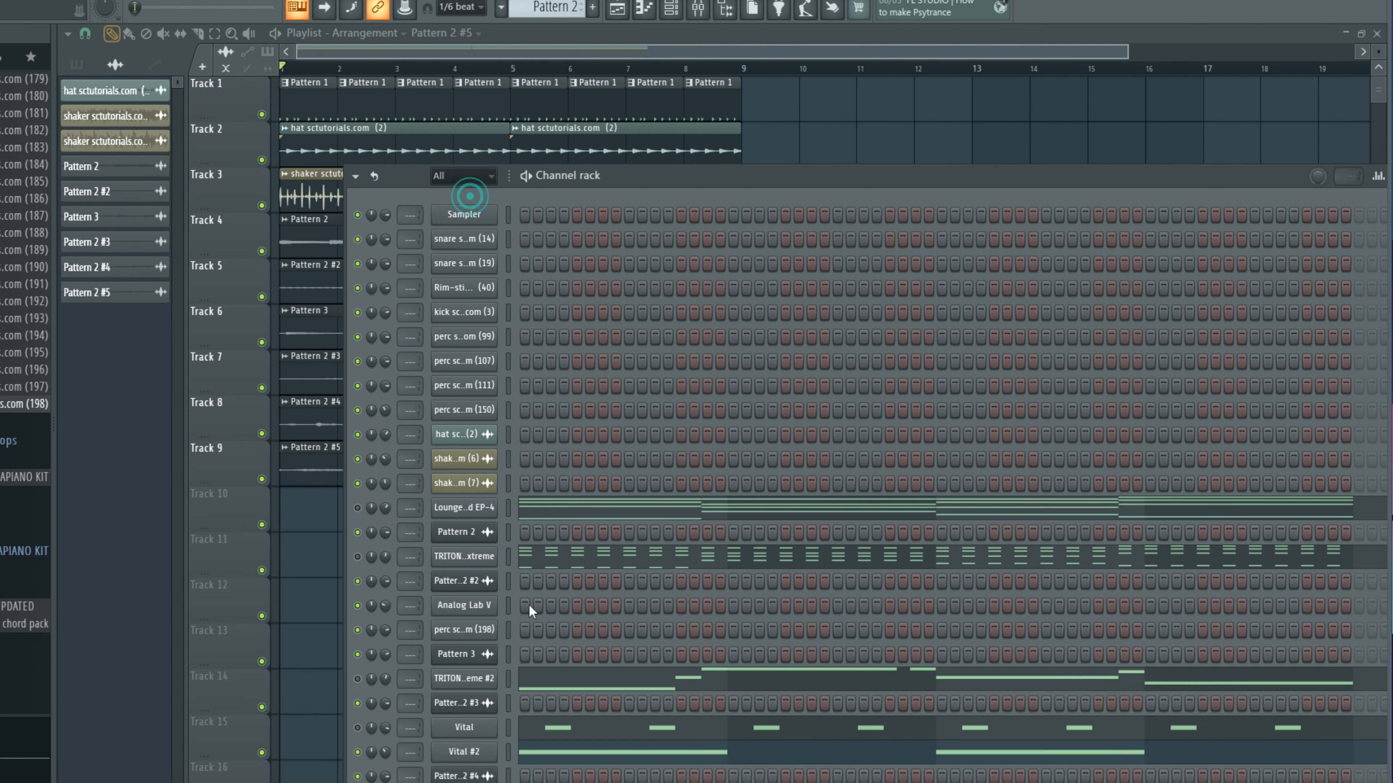
{"action": "scroll", "coordinate": [528, 610], "scroll_direction": "down", "scroll_amount": 2}
{"action": "left_click", "coordinate": [465, 782]}
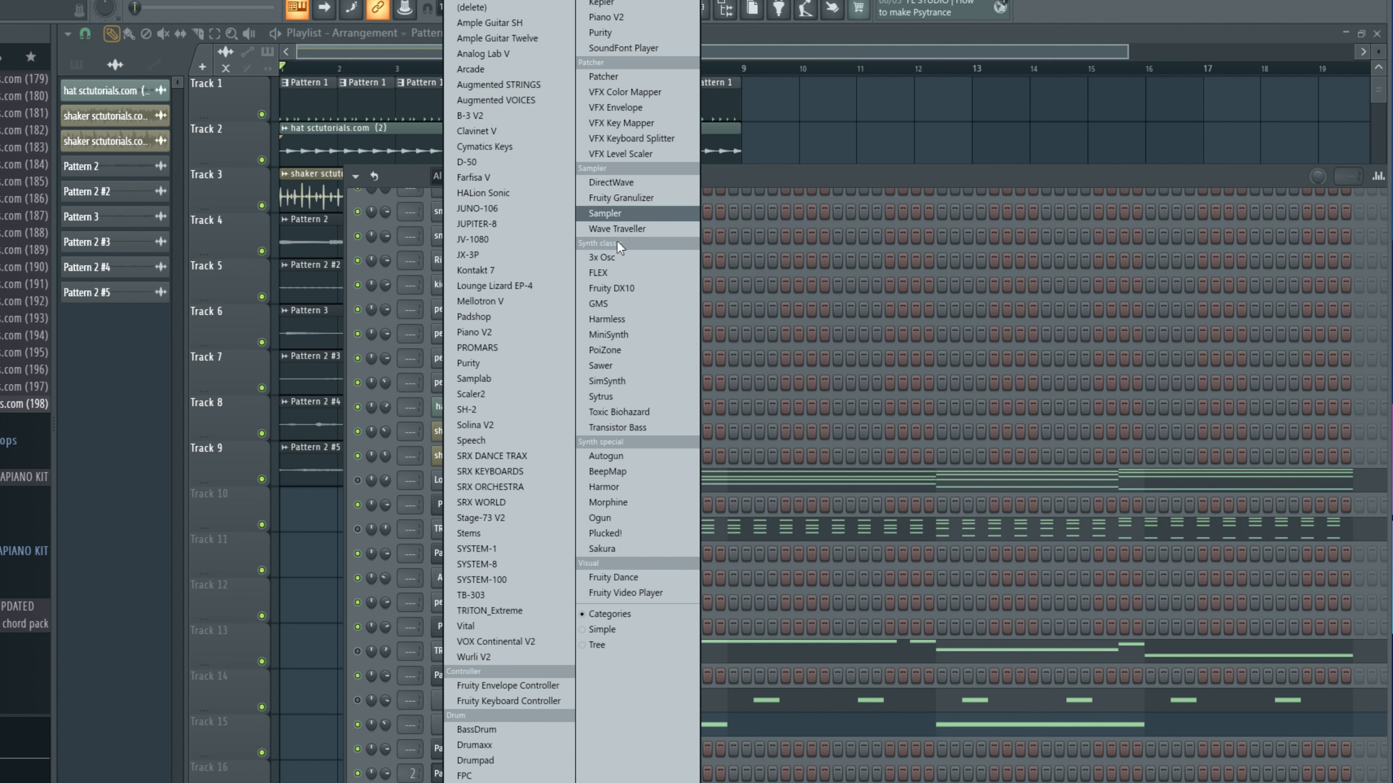
{"action": "left_click", "coordinate": [617, 499]}
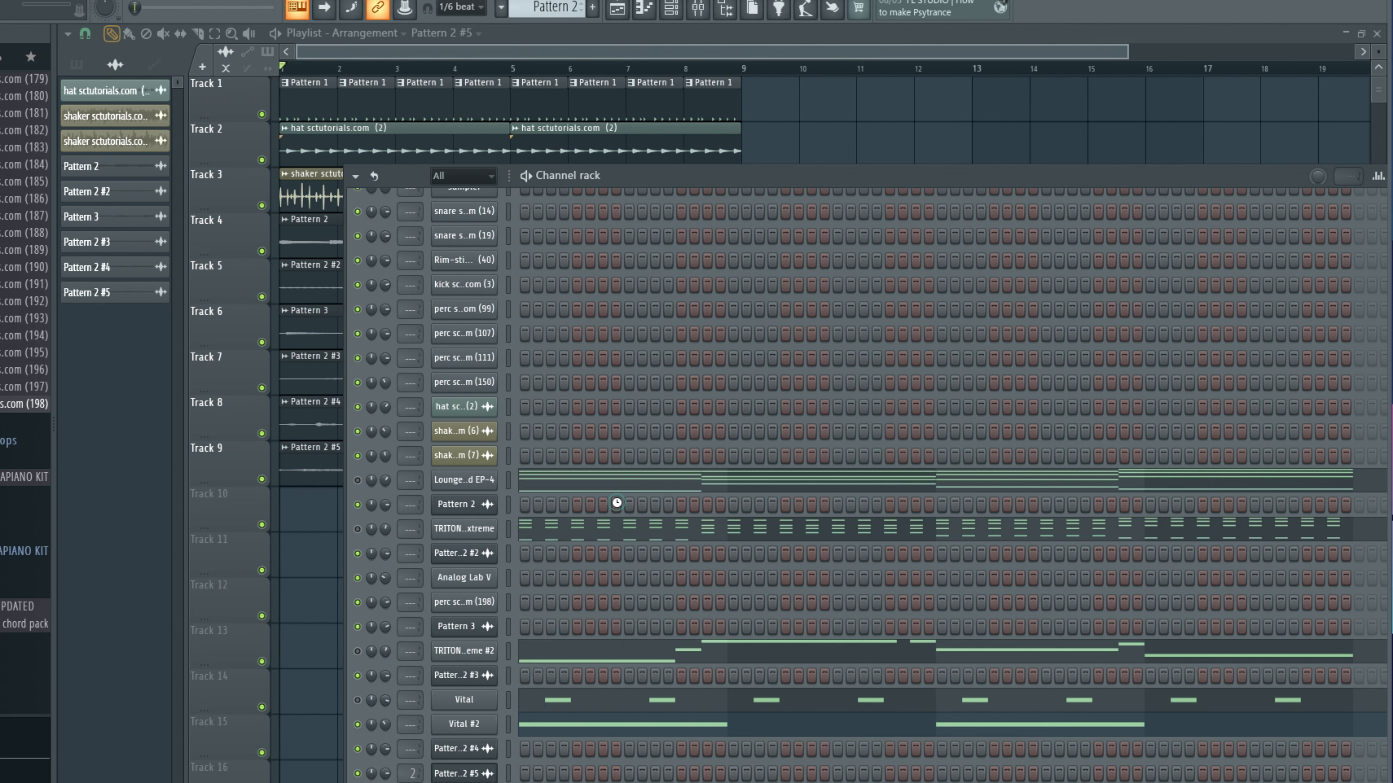
Step: Audition the bell presets in Morphine's Percussion bank and load PRC Glass Bell FG
{"action": "left_click", "coordinate": [339, 286]}
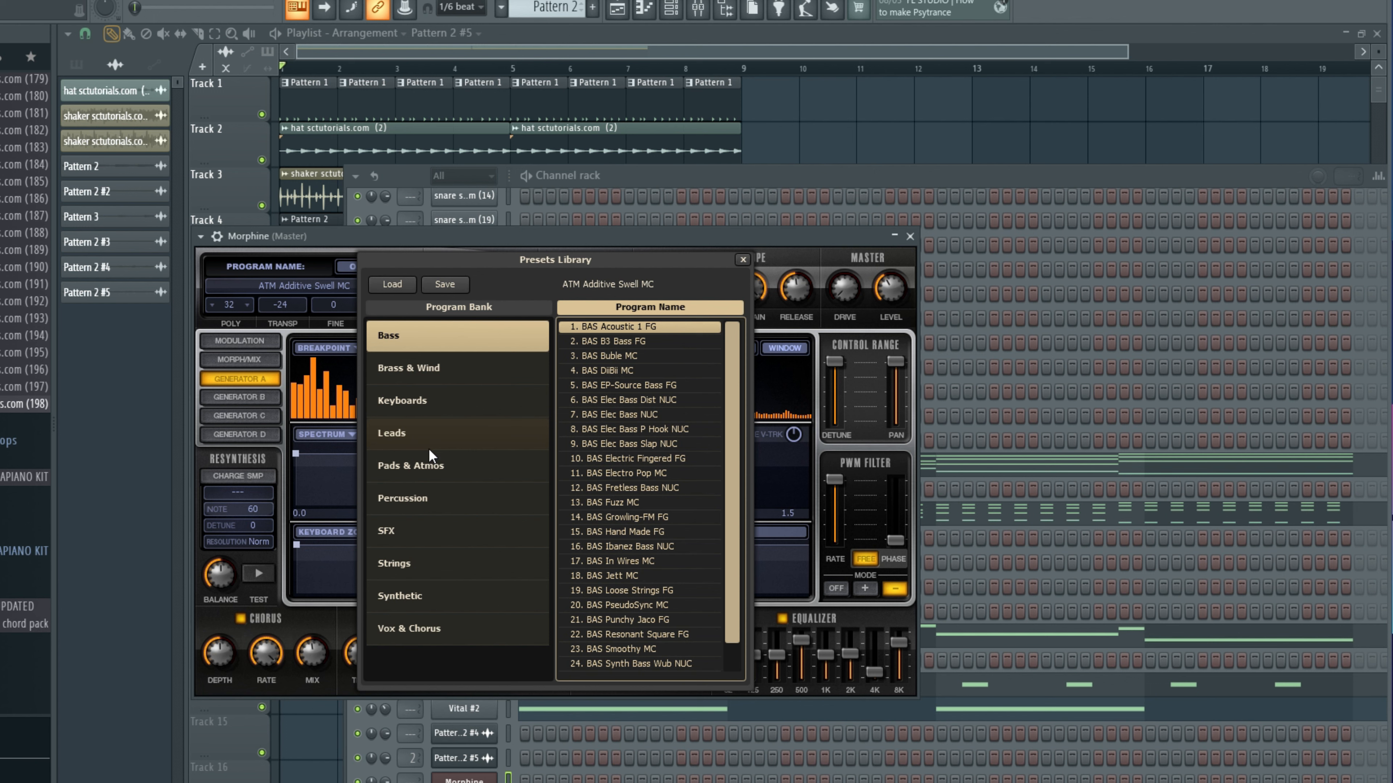
{"action": "left_click", "coordinate": [428, 499]}
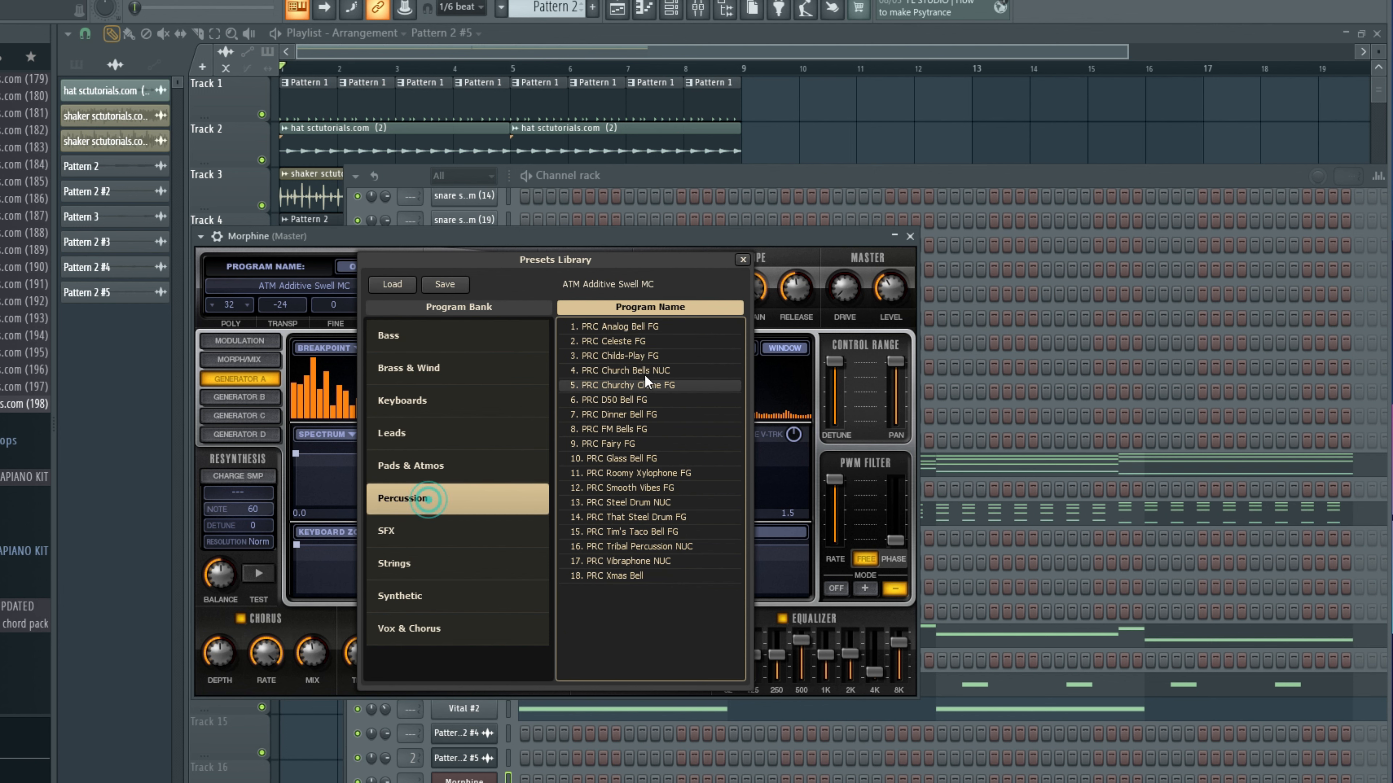
{"action": "left_click", "coordinate": [641, 354]}
{"action": "left_click", "coordinate": [623, 371]}
{"action": "left_click", "coordinate": [607, 386]}
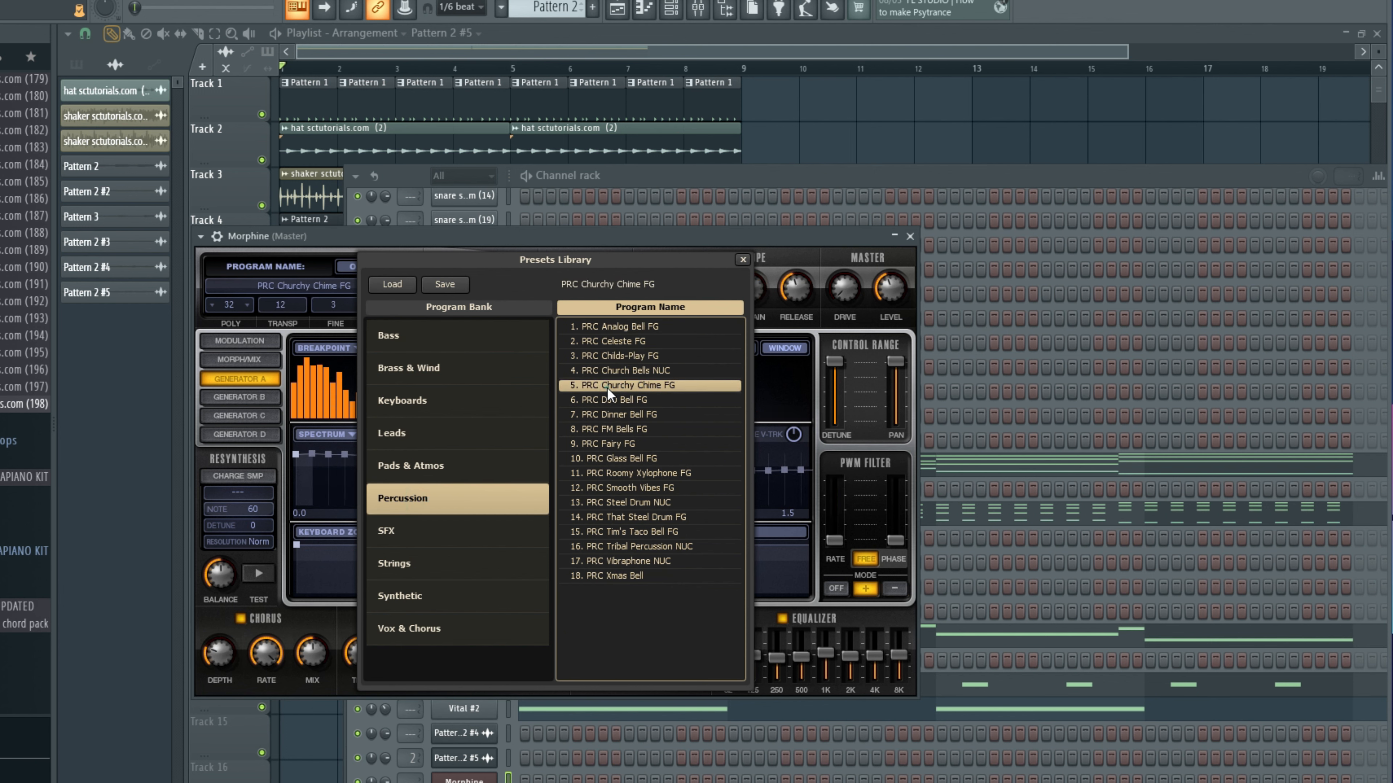
{"action": "left_click", "coordinate": [613, 400]}
{"action": "left_click", "coordinate": [608, 415]}
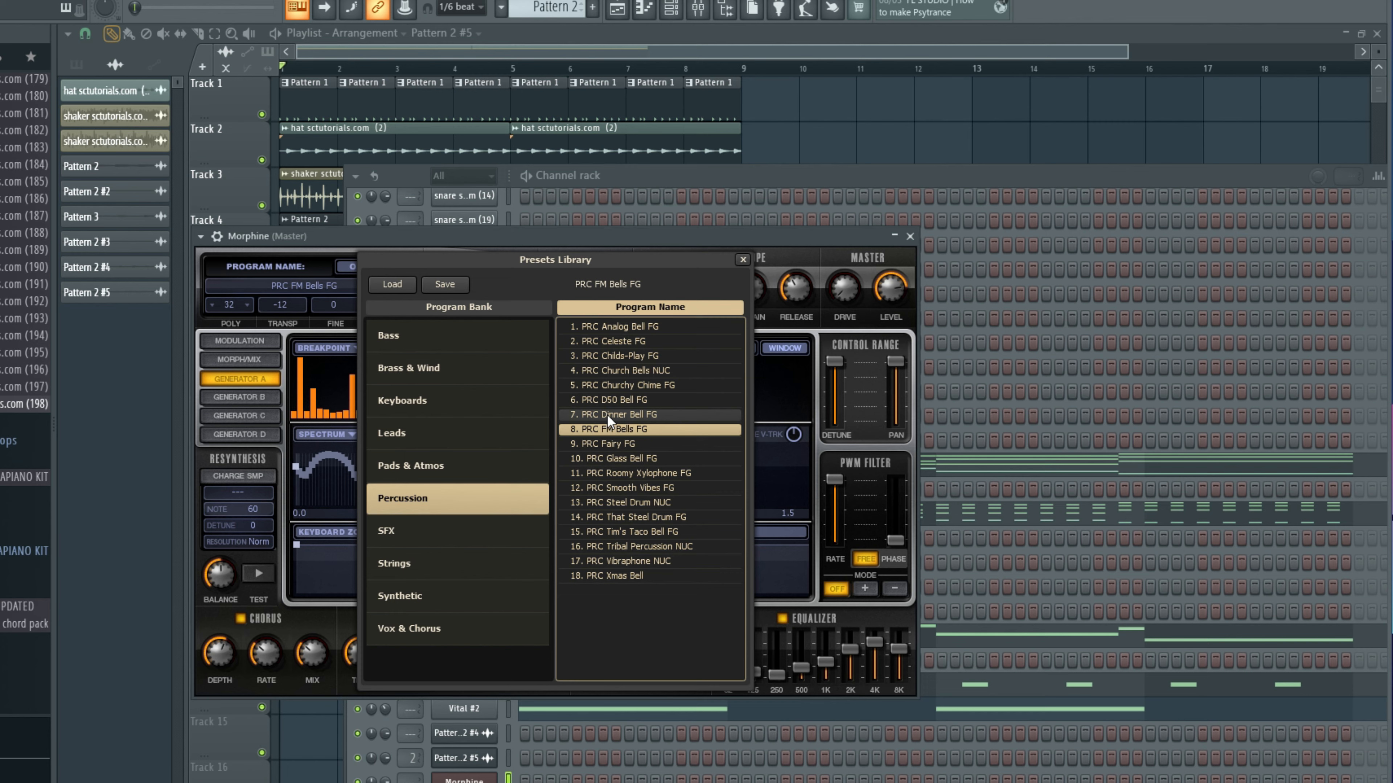
{"action": "left_click", "coordinate": [610, 460]}
{"action": "left_click", "coordinate": [837, 185]}
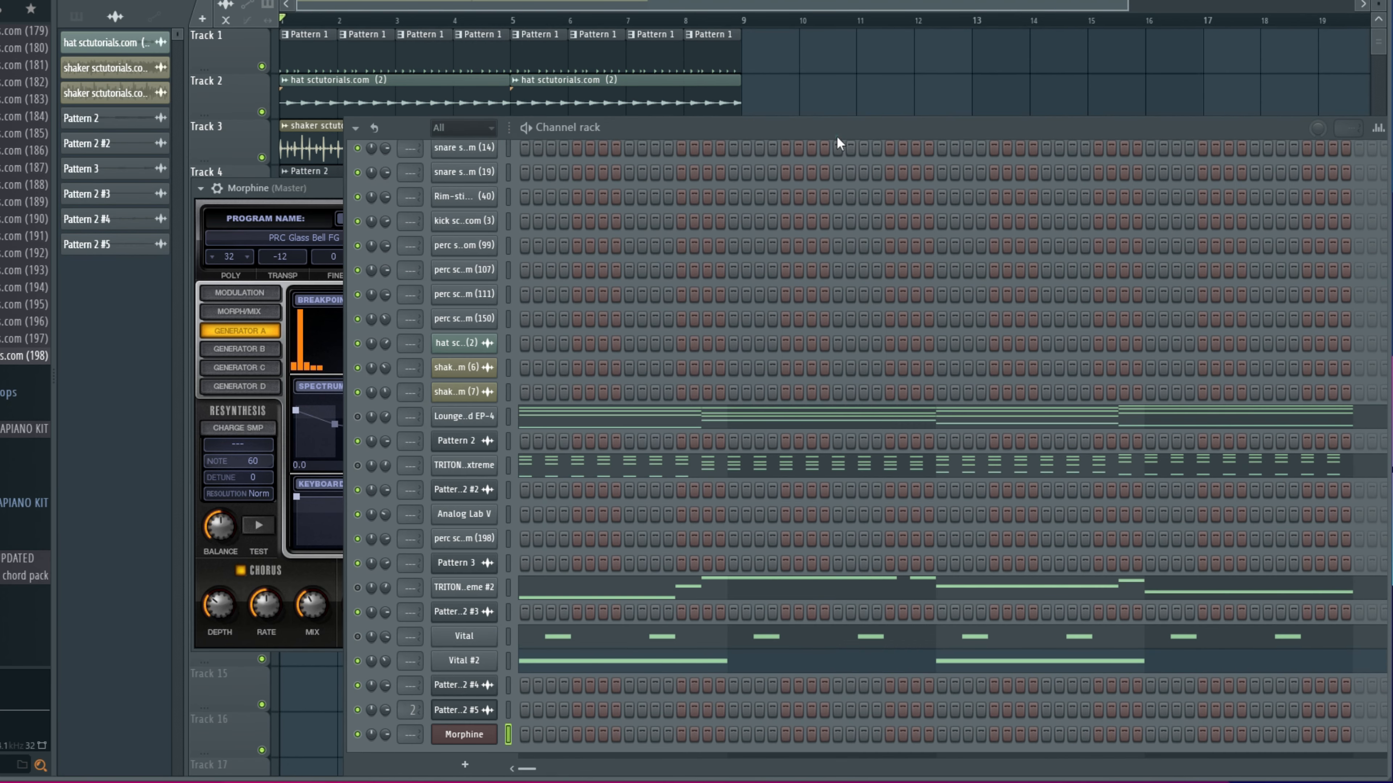
Step: Play the beat, open the Morphine channel's piano roll and place a short E5 note early in bar 1
{"action": "key", "text": "space"}
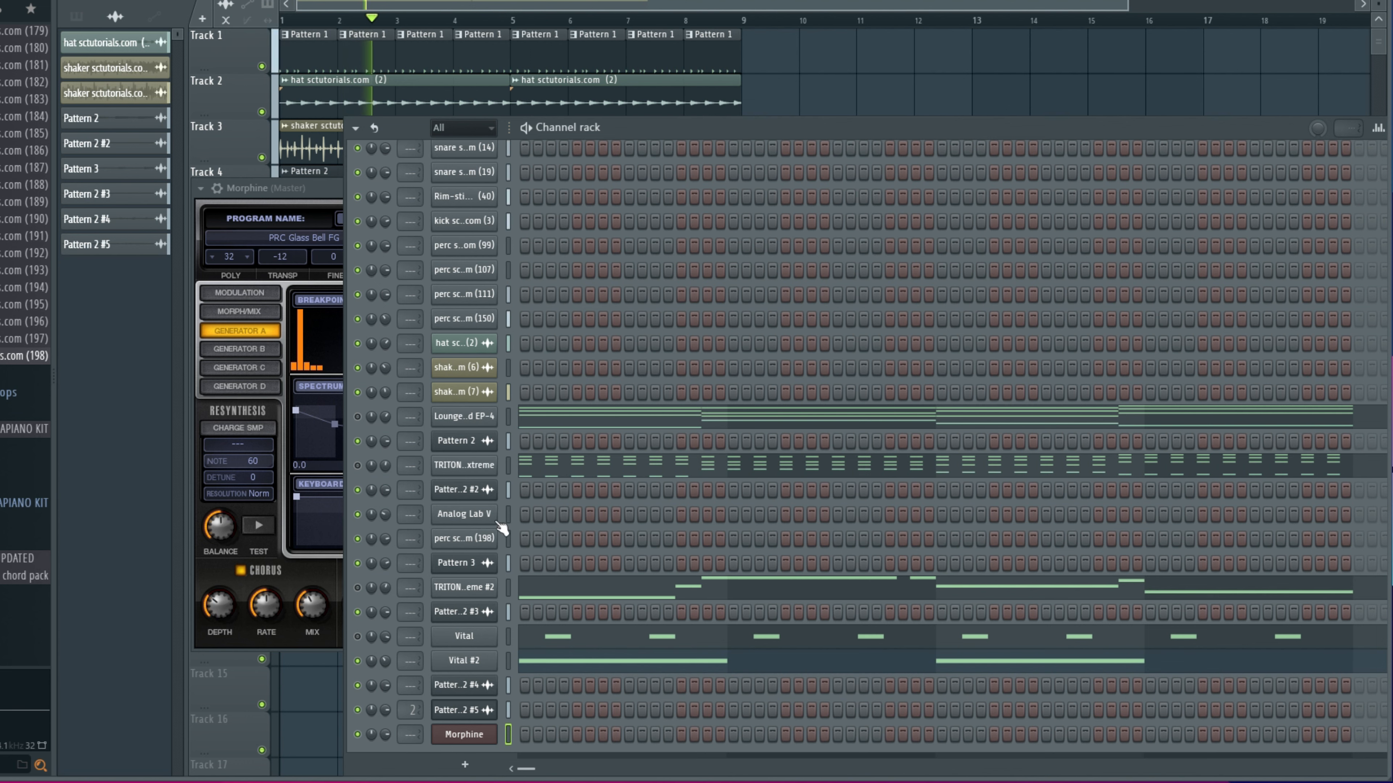
{"action": "right_click", "coordinate": [493, 733]}
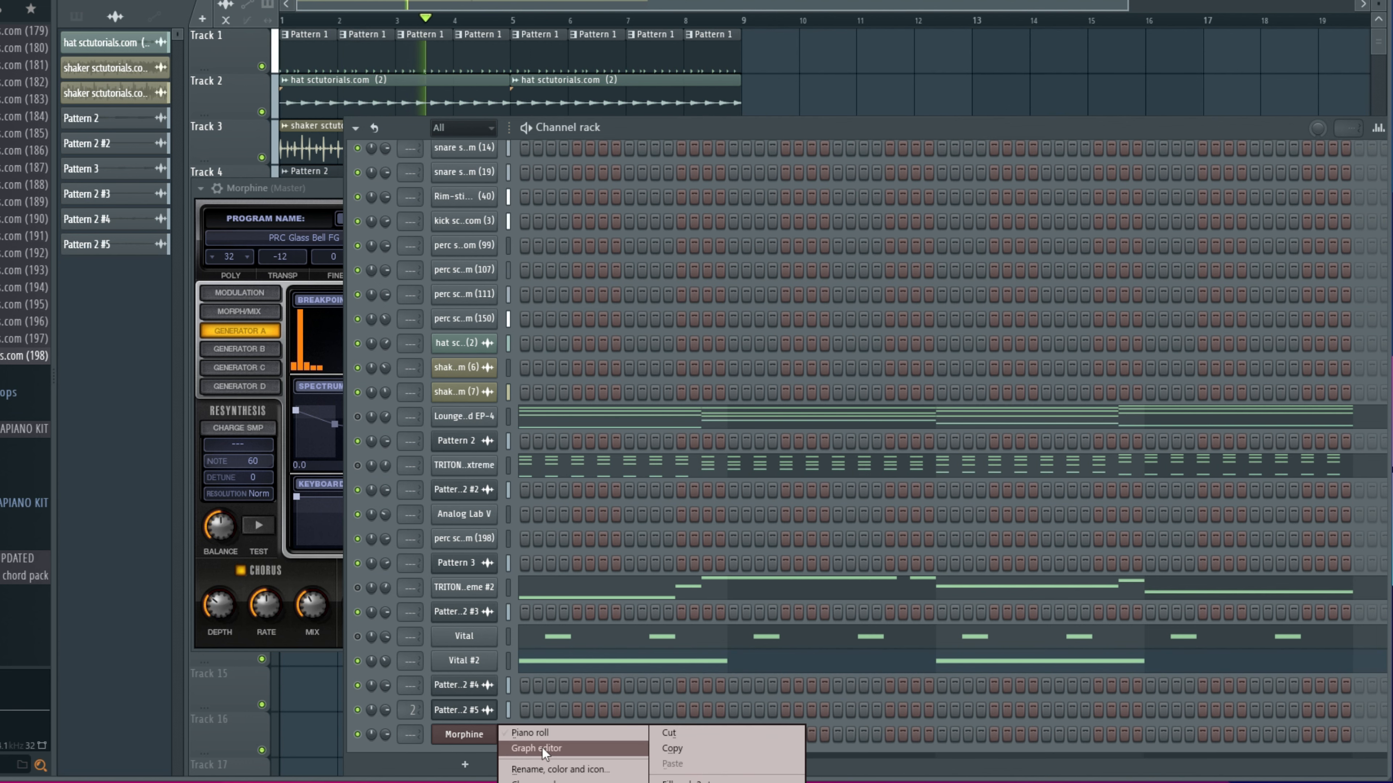
{"action": "left_click", "coordinate": [529, 733]}
{"action": "left_click", "coordinate": [160, 345]}
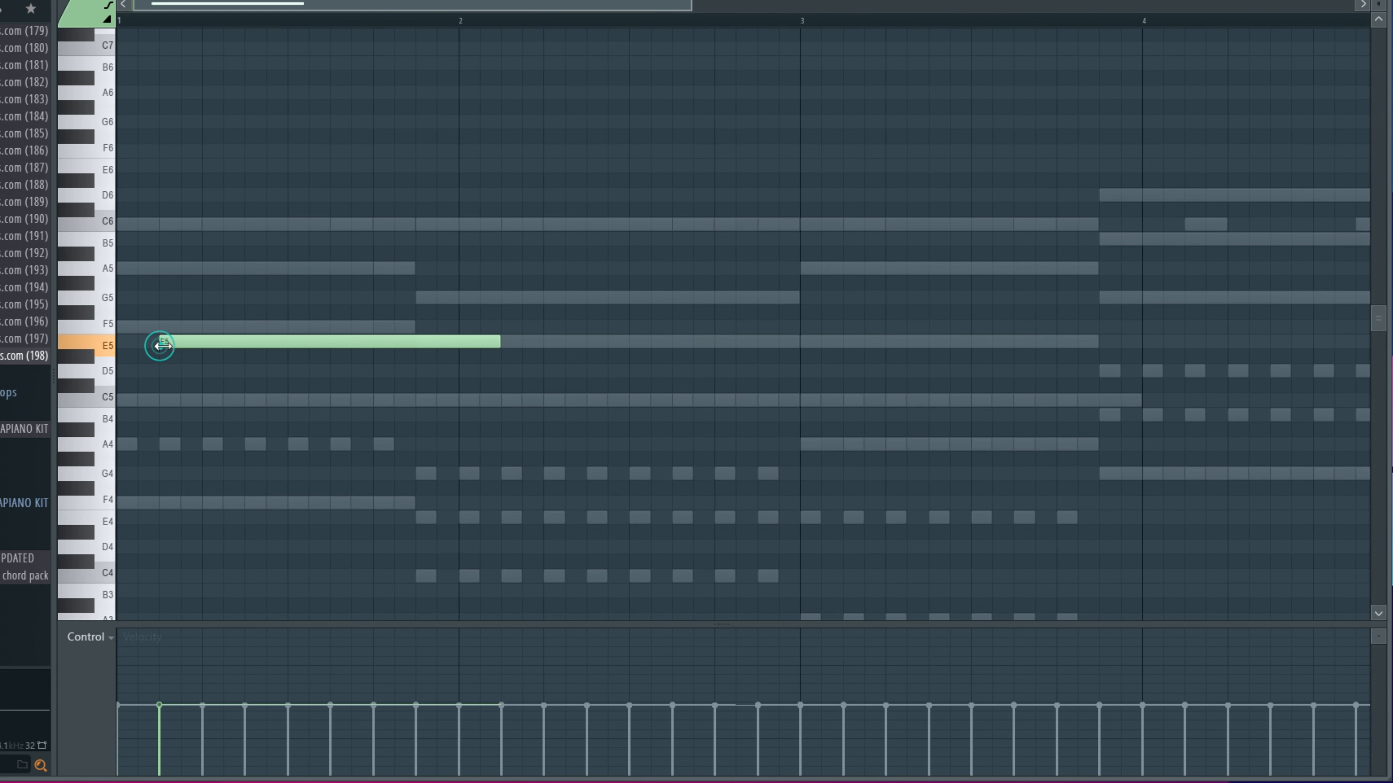
{"action": "left_click_drag", "start_coordinate": [494, 340], "coordinate": [178, 341]}
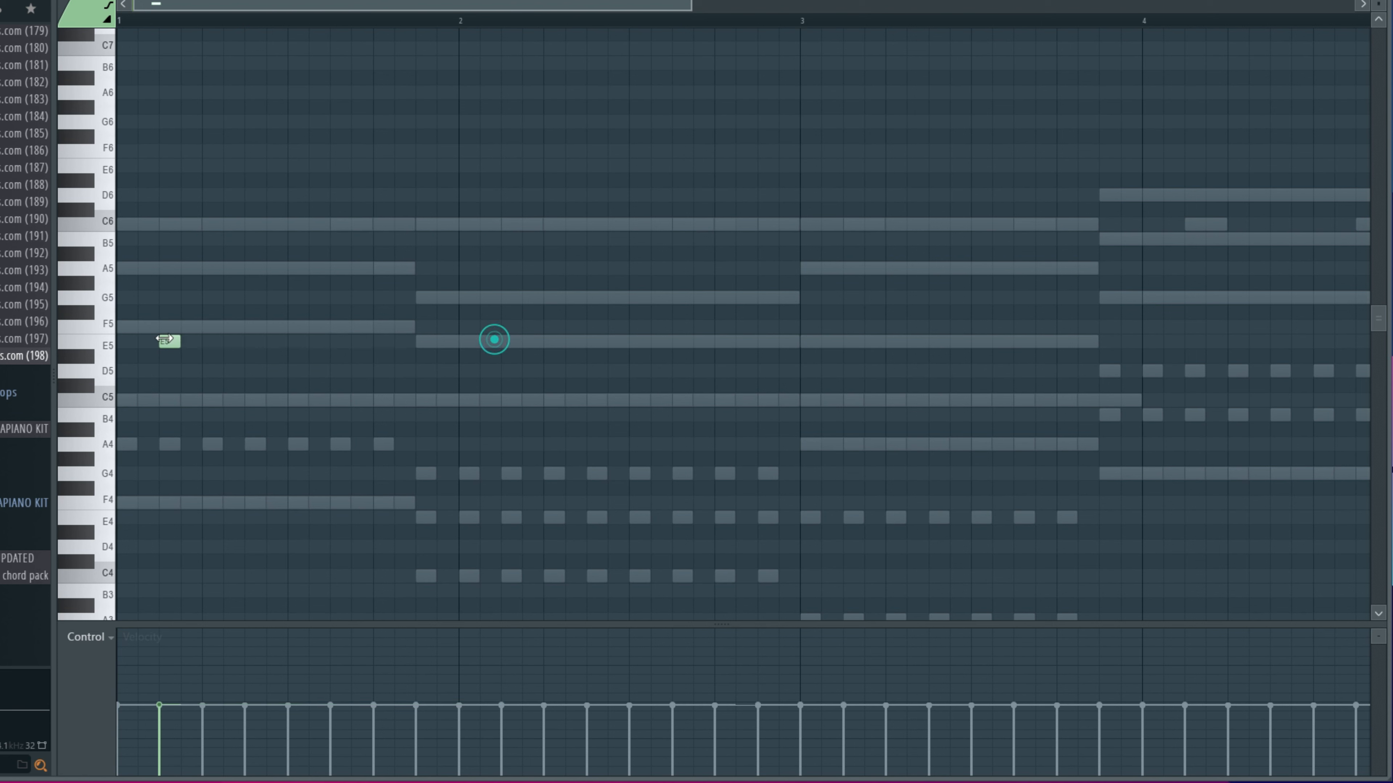
Step: Preview the E5 note against the beat and add a short D5 note after it in bar 1
{"action": "key", "text": "space"}
{"action": "key", "text": "space"}
{"action": "key", "text": "space"}
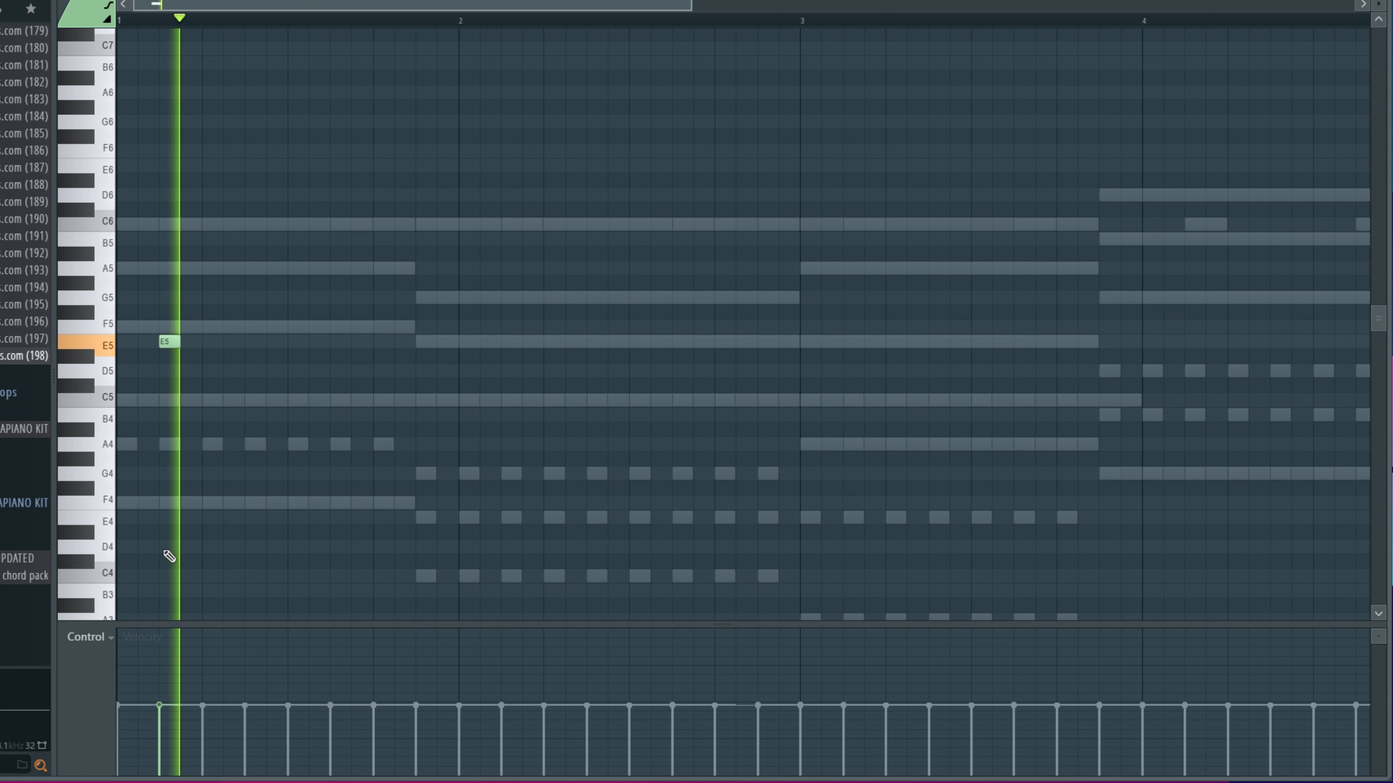
{"action": "key", "text": "space"}
{"action": "key", "text": "space"}
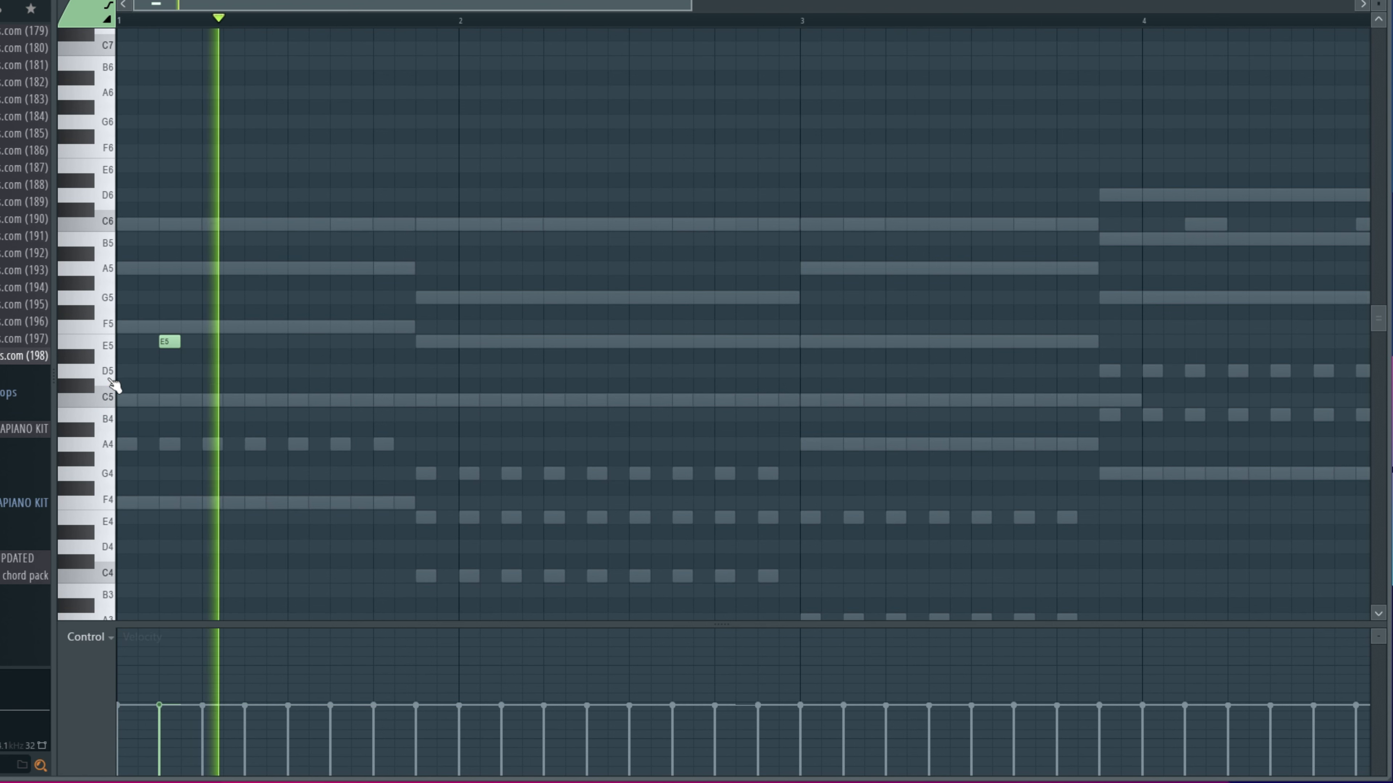
{"action": "key", "text": "space"}
{"action": "key", "text": "space"}
{"action": "key", "text": "space"}
{"action": "left_click", "coordinate": [252, 371]}
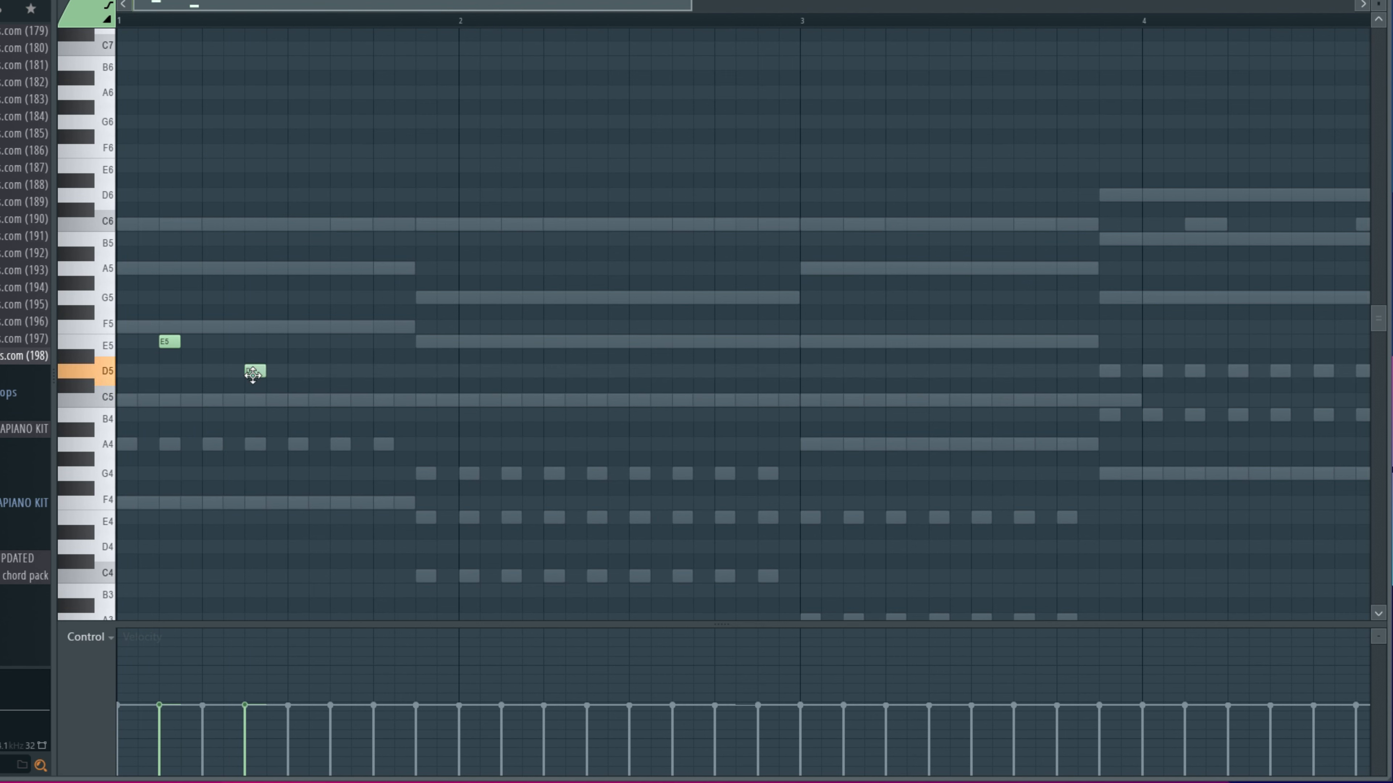
Step: Continue the alternating E5 and D5 melody to a closing C5, duplicate the two-bar phrase into bars 3 and 4, and play it
{"action": "key", "text": "space"}
{"action": "key", "text": "space"}
{"action": "key", "text": "space"}
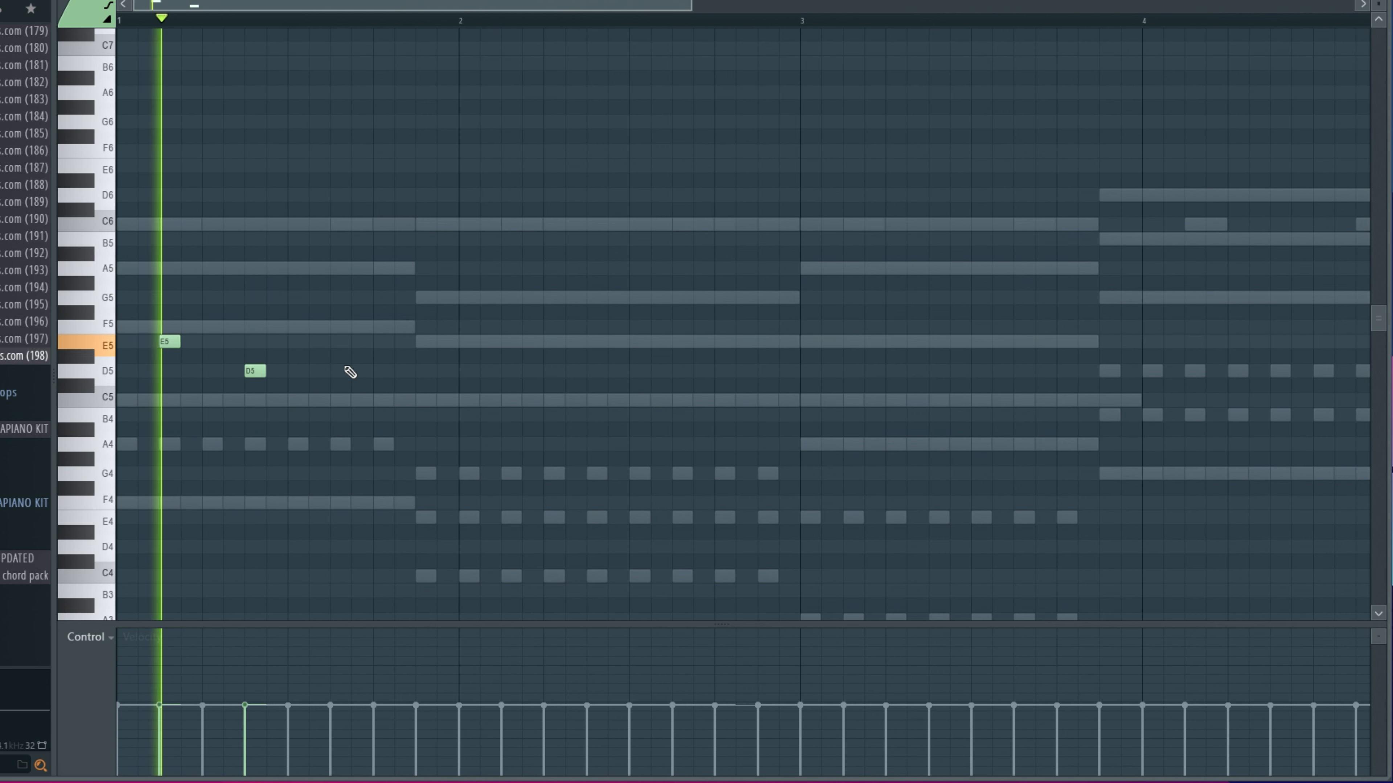
{"action": "left_click", "coordinate": [335, 342]}
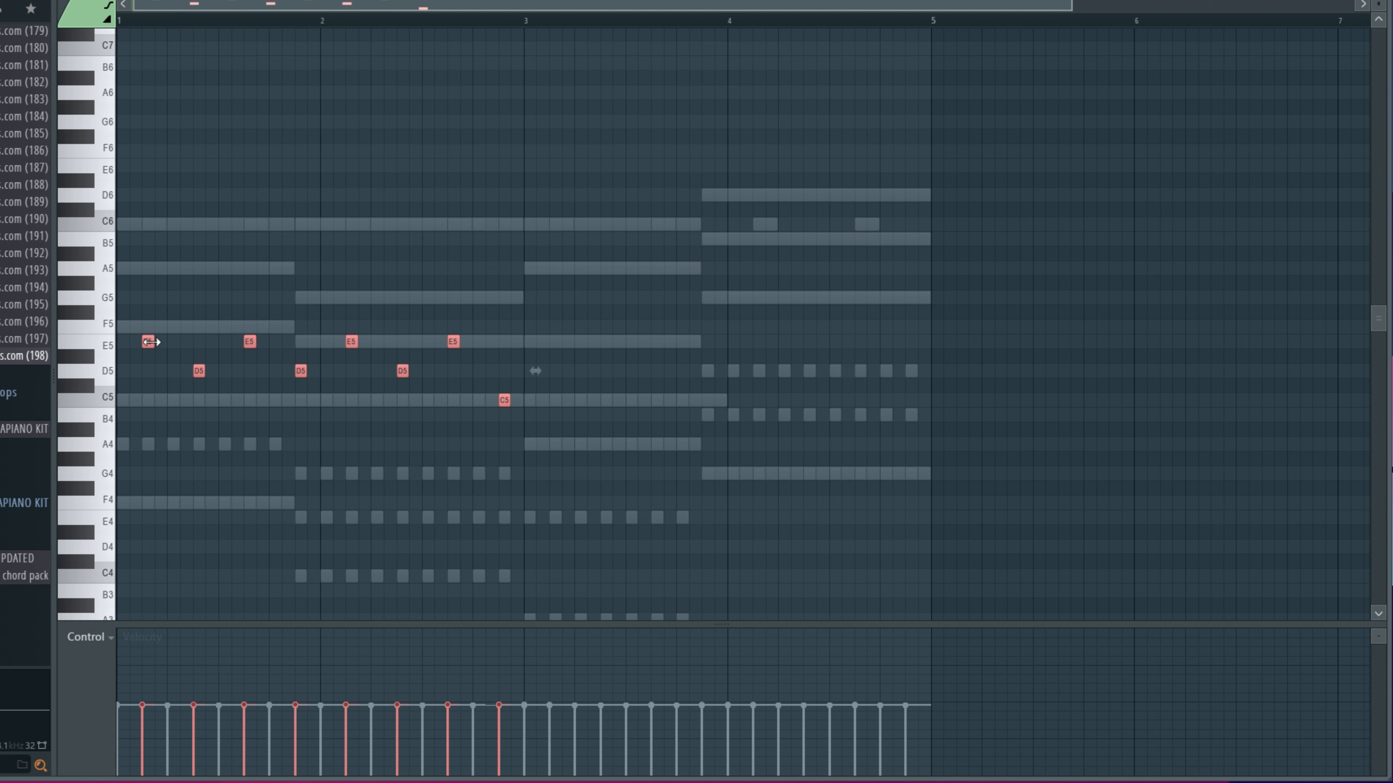
{"action": "key", "text": "ctrl+b"}
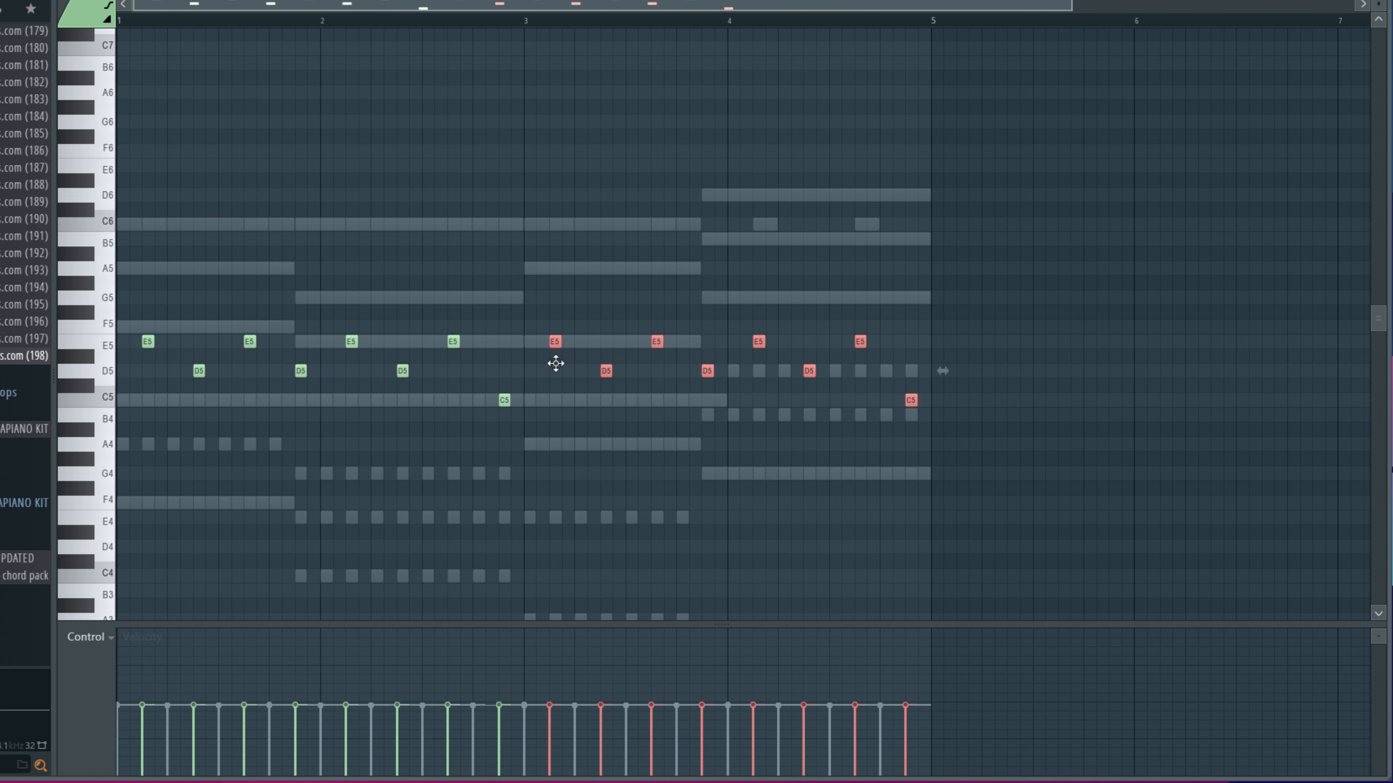
{"action": "key", "text": "space"}
{"action": "left_click", "coordinate": [584, 212], "text": "ctrl"}
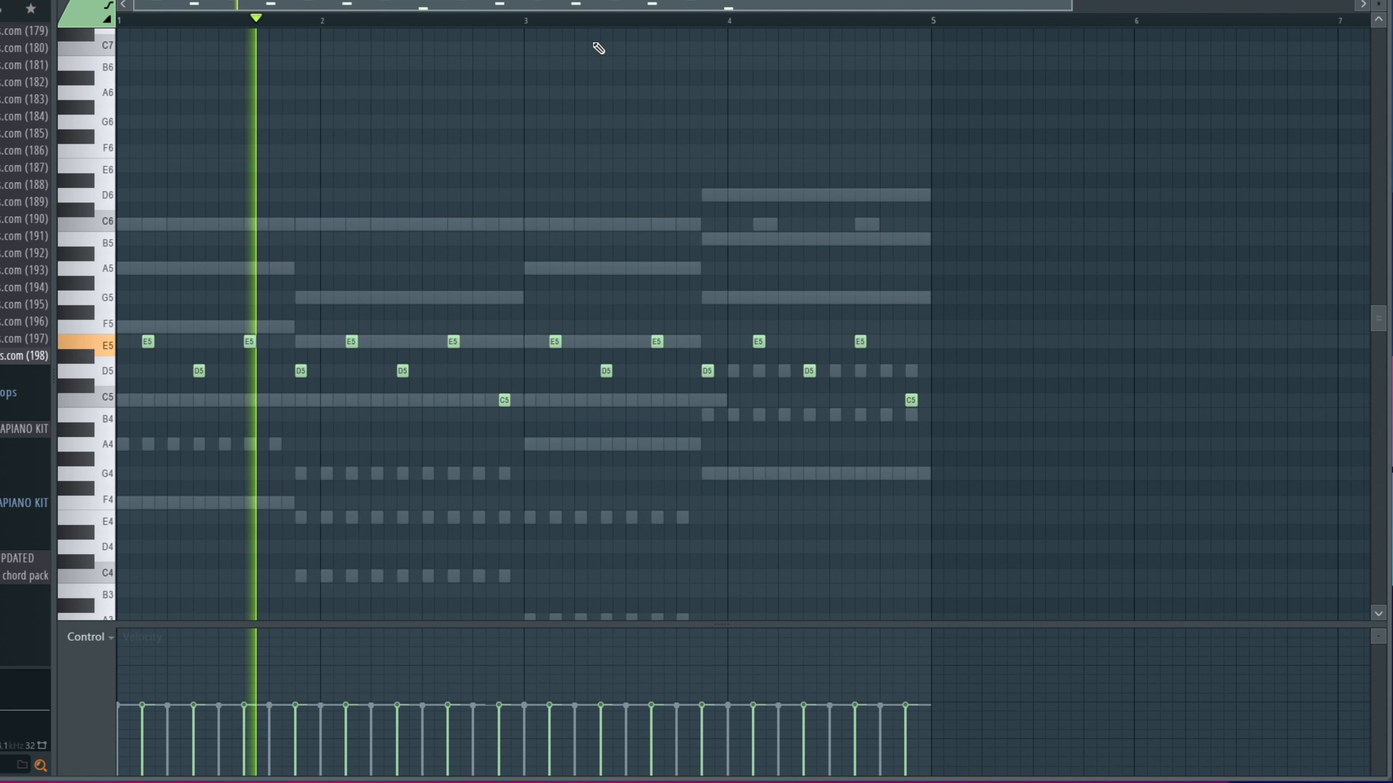
Step: Audition Percussion presets such as PRC Roomy Xylophone FG in Morphine during playback and load PRC Smooth Vibes FG
{"action": "key", "text": "F6"}
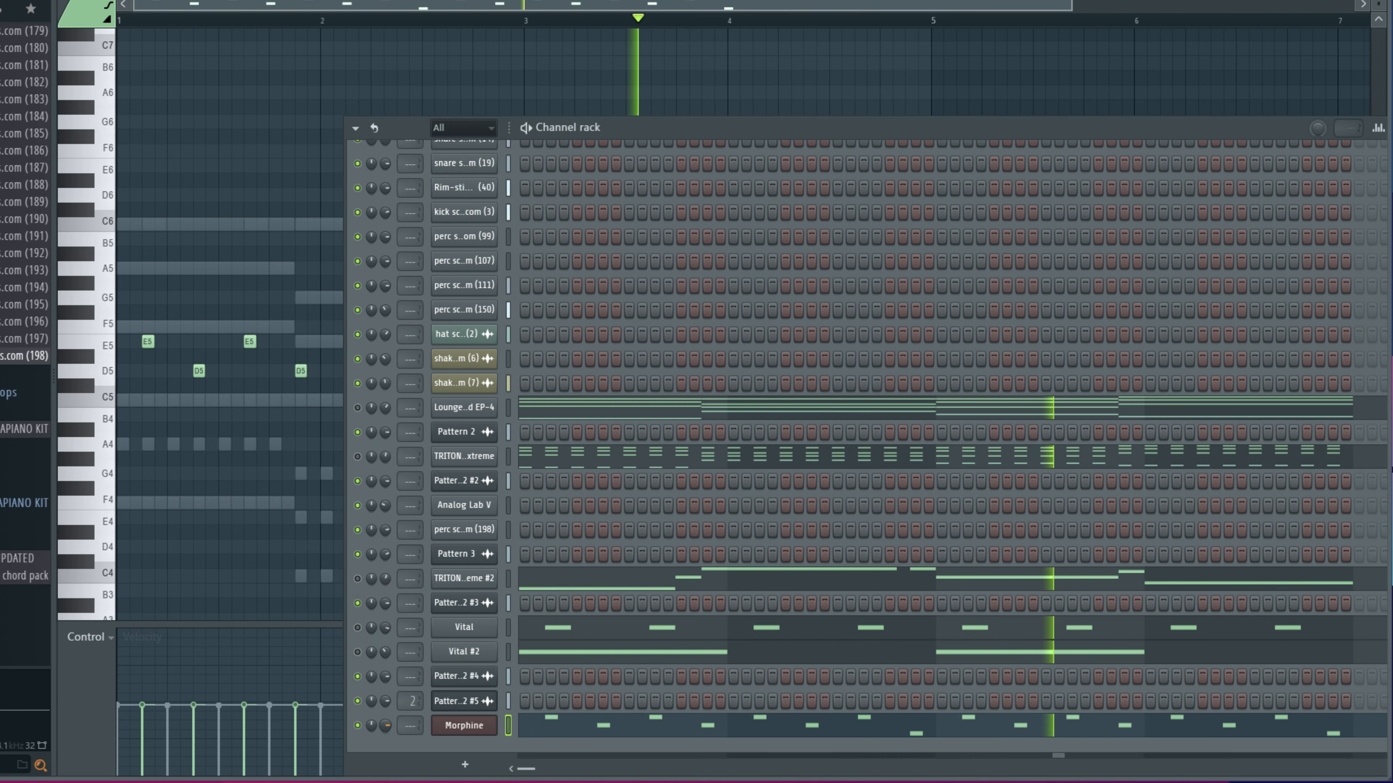
{"action": "left_click", "coordinate": [447, 724]}
{"action": "left_click", "coordinate": [611, 425]}
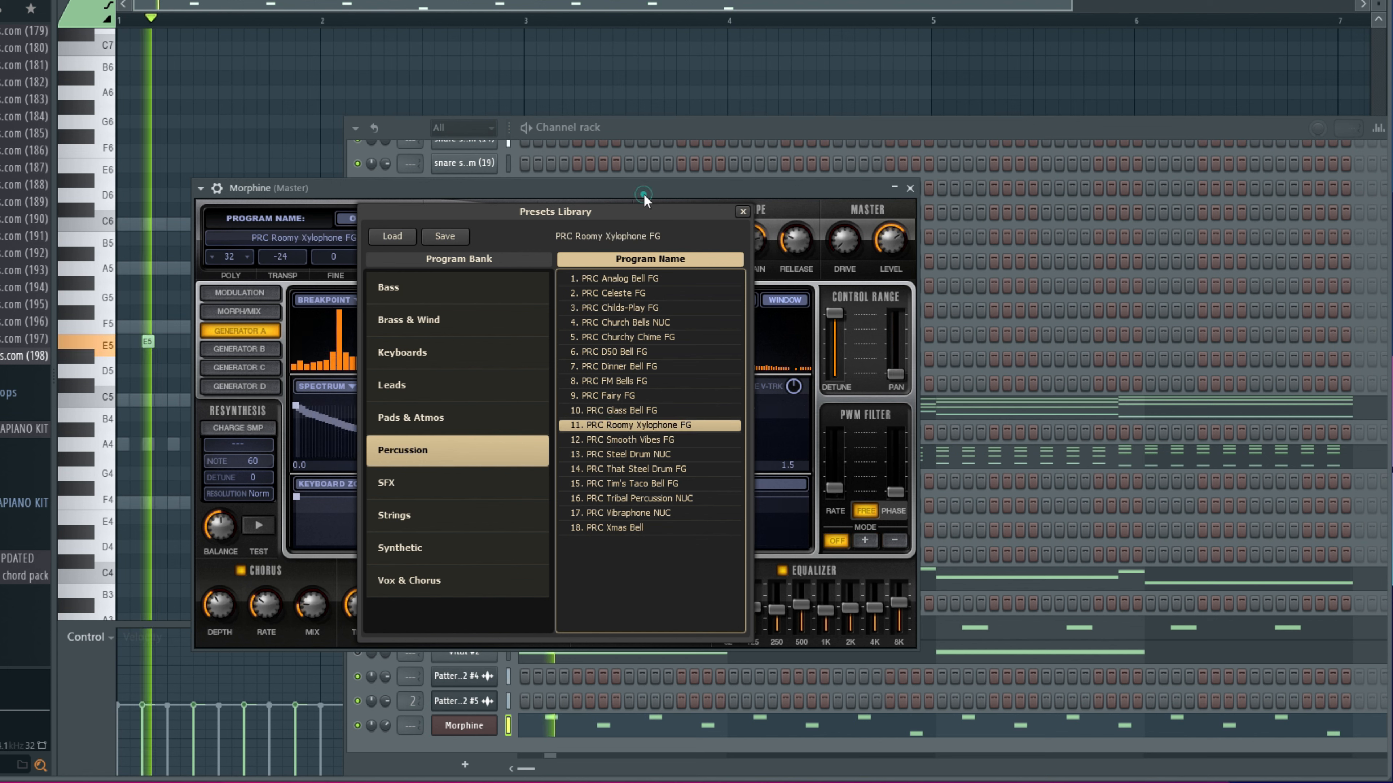
{"action": "left_click", "coordinate": [647, 453]}
{"action": "left_click", "coordinate": [642, 439]}
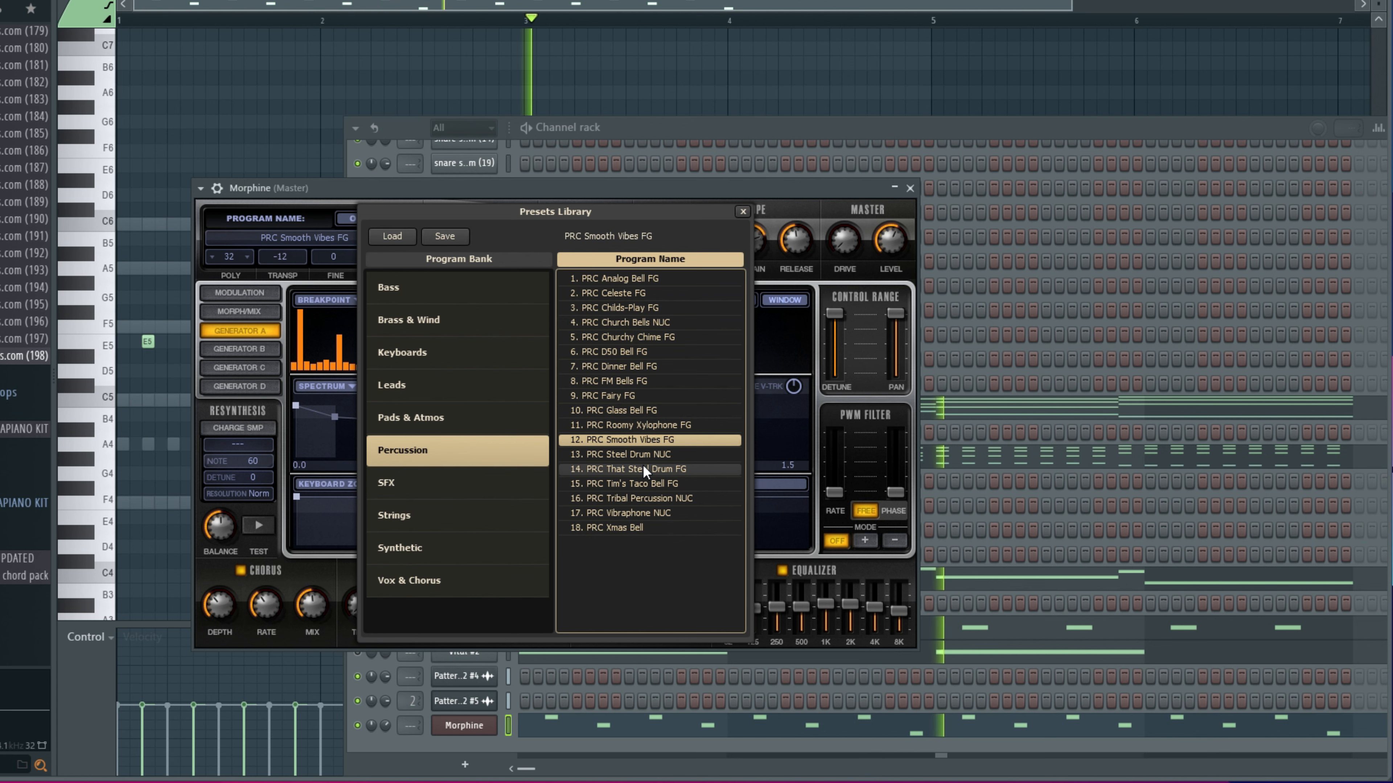
{"action": "left_click", "coordinate": [383, 732]}
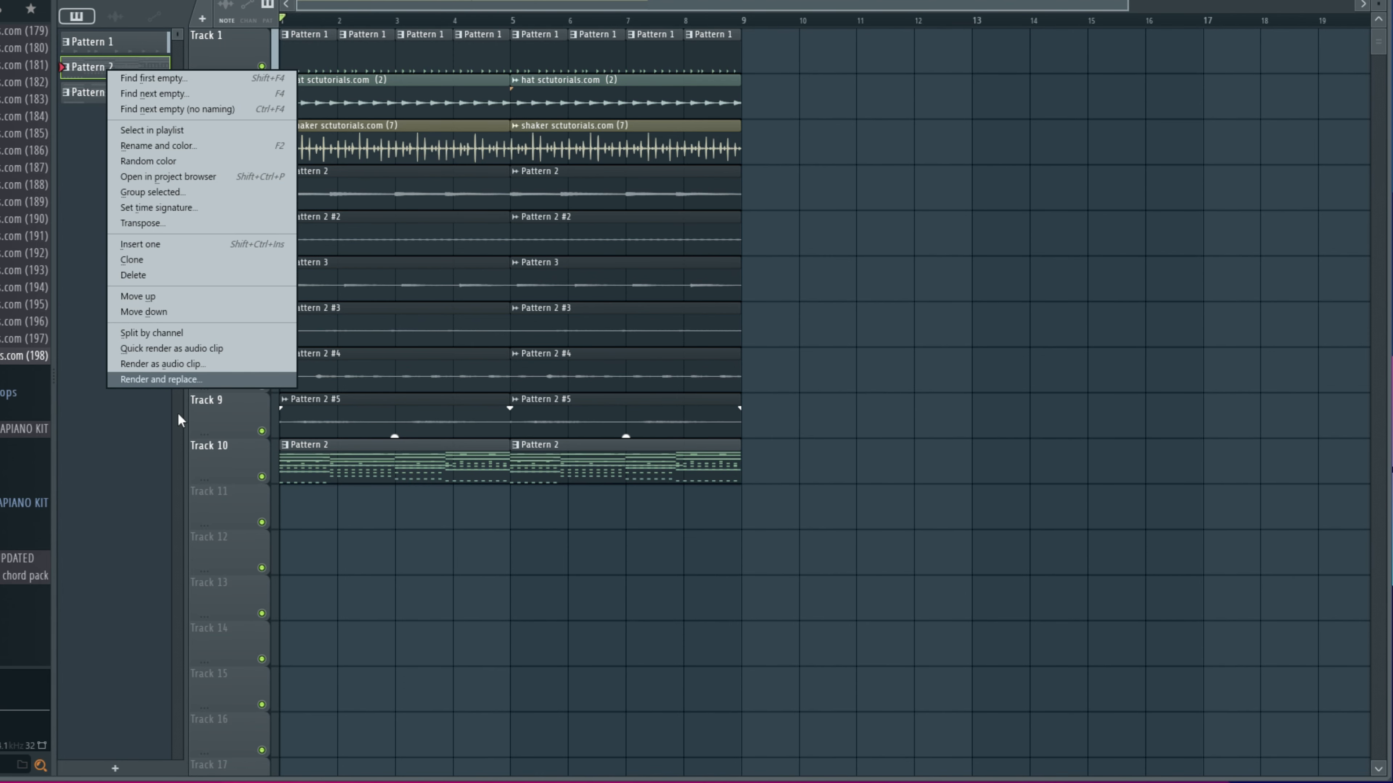
Step: Render Pattern 2 to a WAV clip that replaces it in the playlist, then play the beat and check the new clip's settings
{"action": "left_click", "coordinate": [186, 380]}
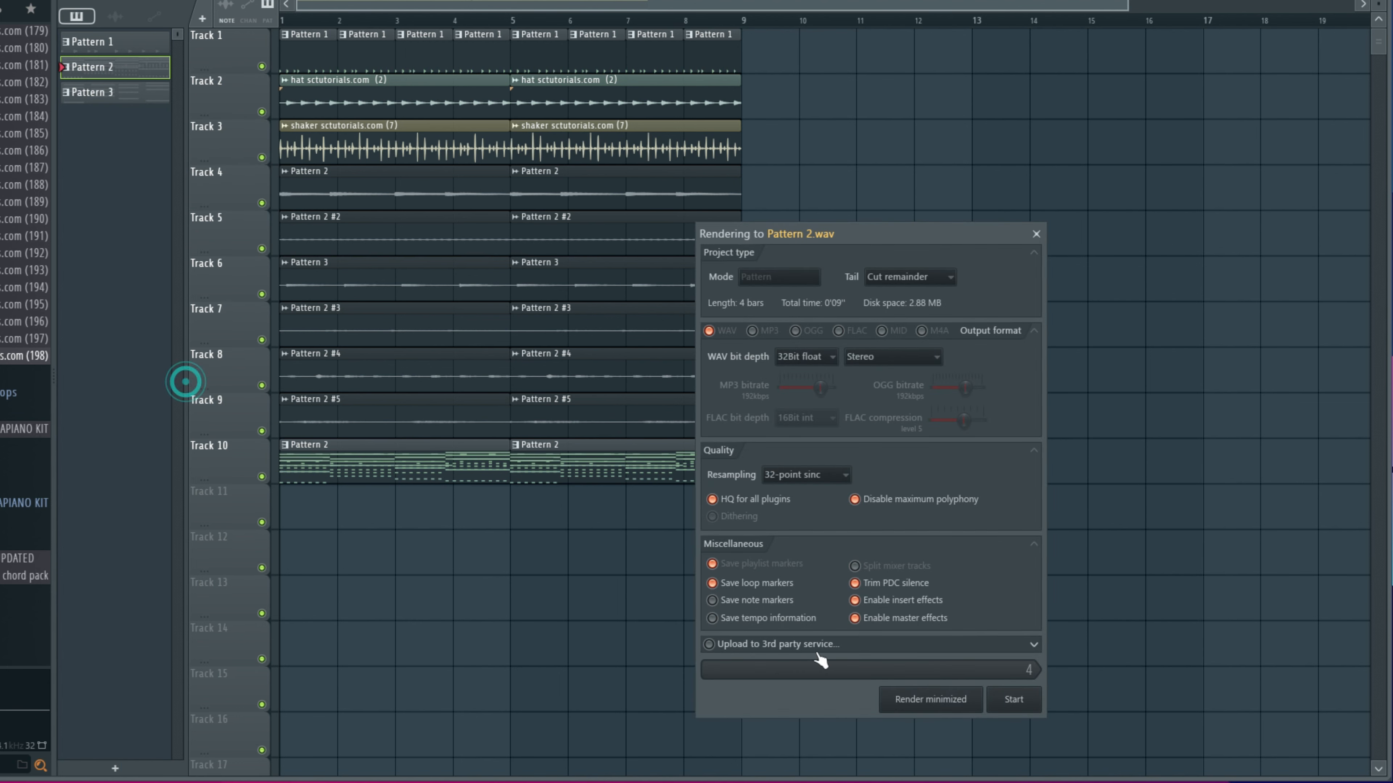
{"action": "left_click", "coordinate": [998, 702]}
{"action": "key", "text": "space"}
{"action": "double_click", "coordinate": [389, 461]}
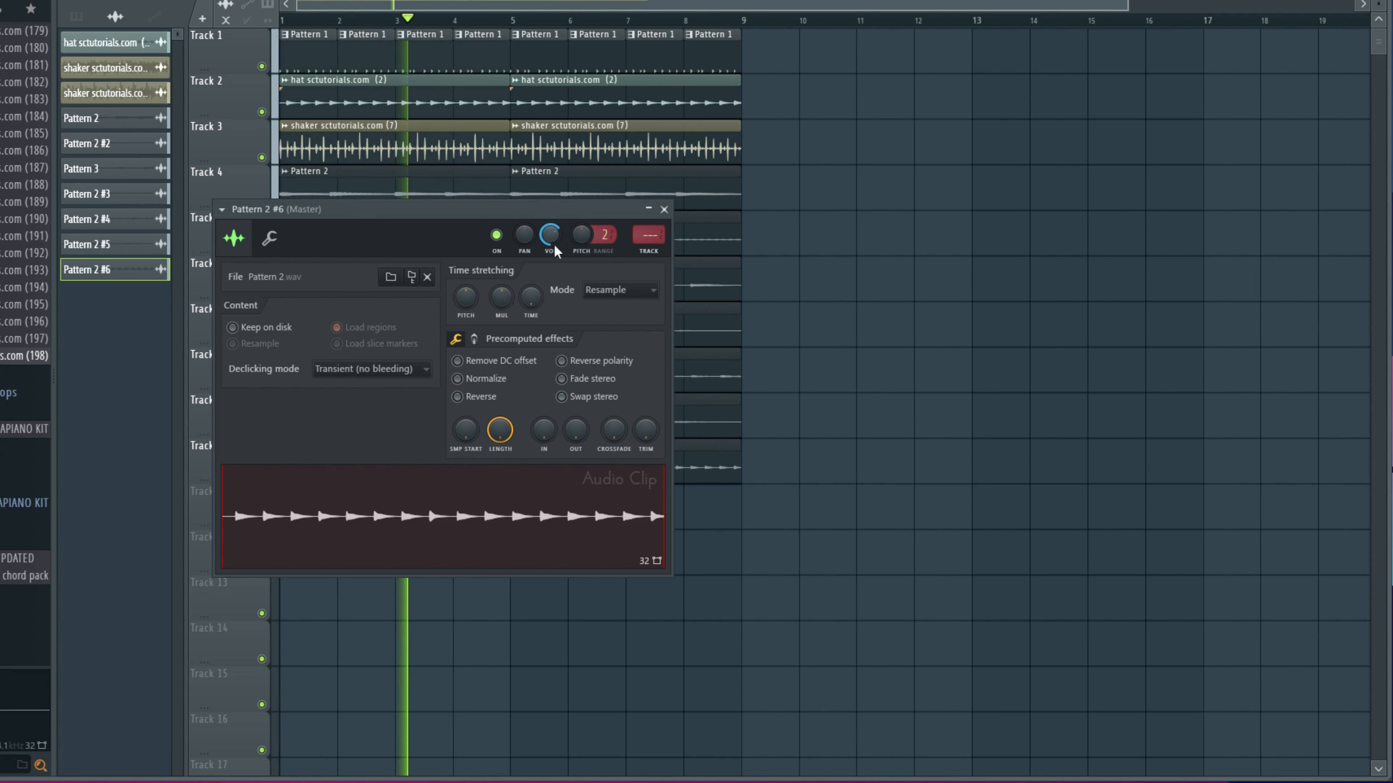
{"action": "right_click", "coordinate": [913, 271]}
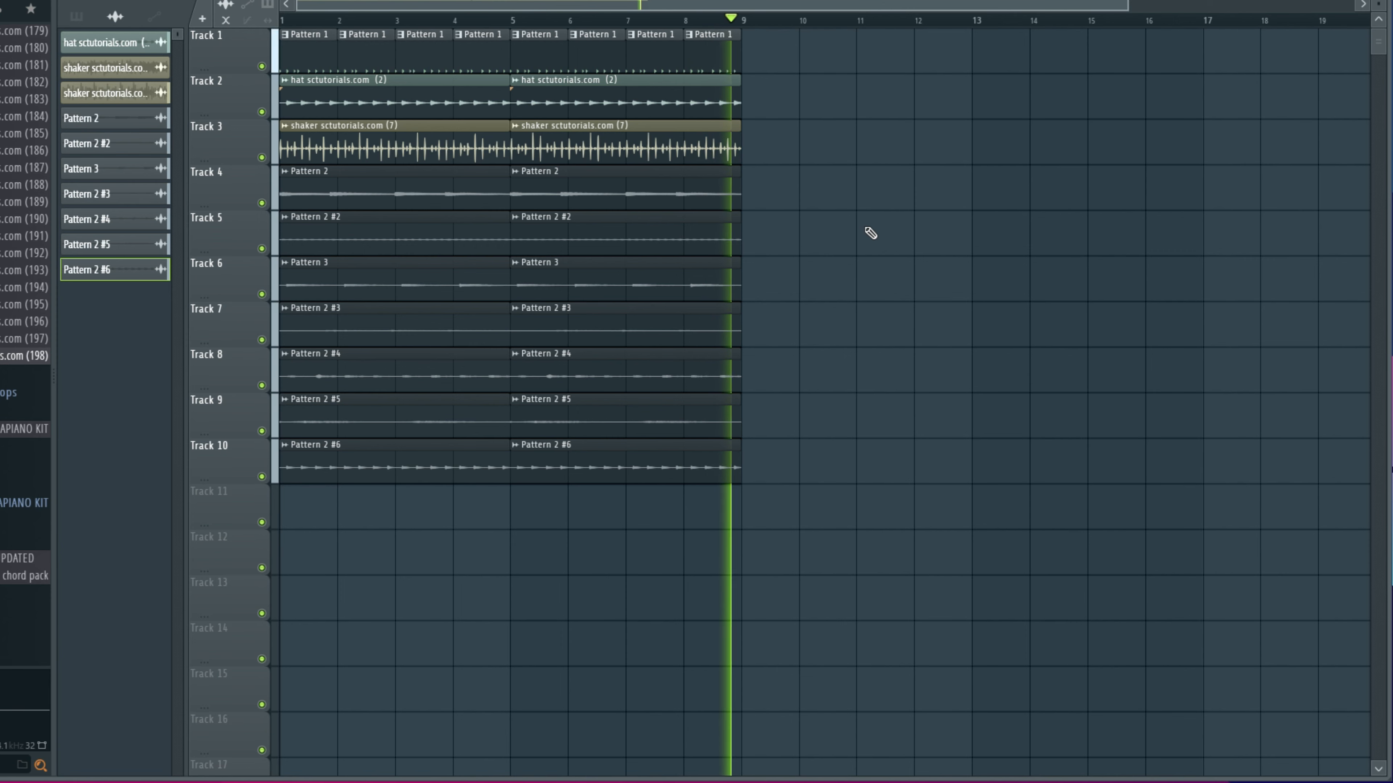
Step: Stop playback and add a GMS synth channel to the channel rack
{"action": "key", "text": "space"}
{"action": "key", "text": "F6"}
{"action": "left_click", "coordinate": [464, 426]}
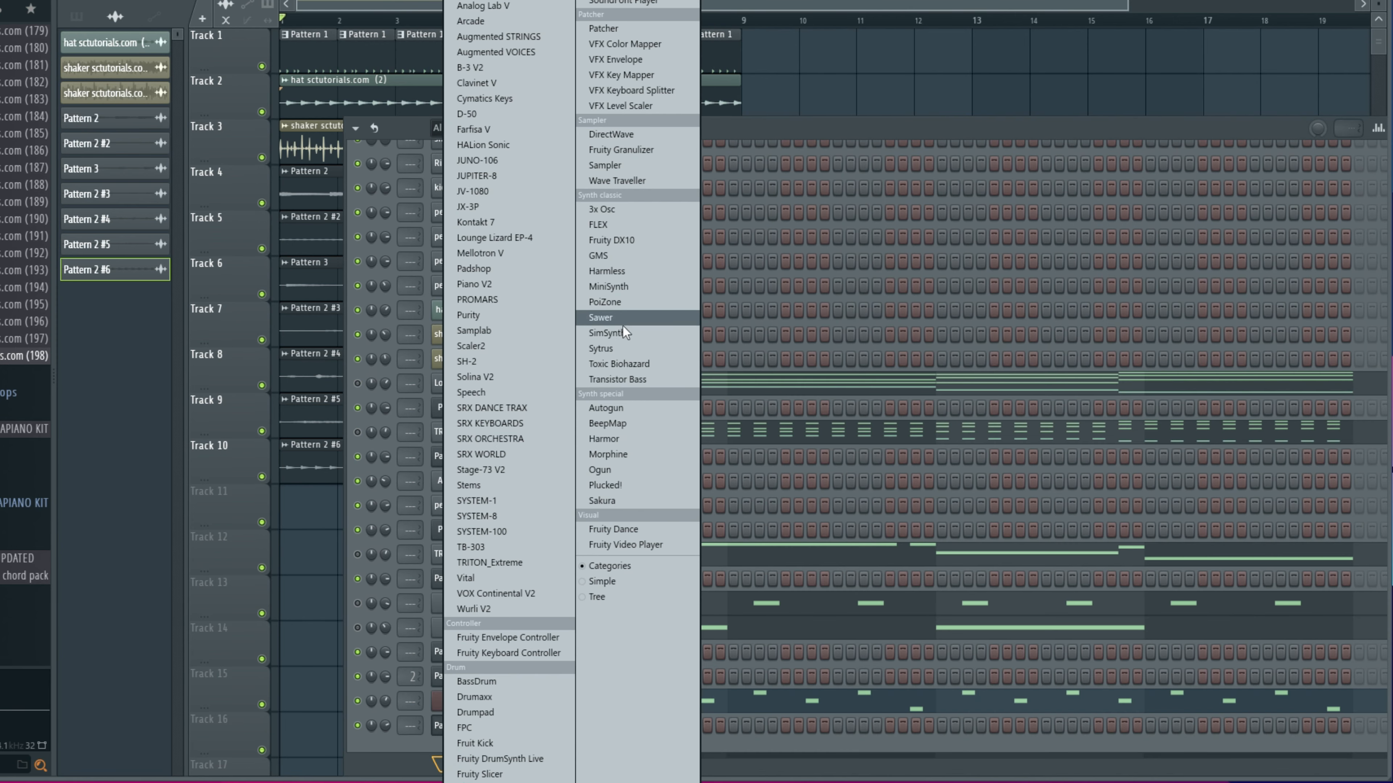
{"action": "left_click", "coordinate": [608, 454]}
{"action": "right_click", "coordinate": [493, 720]}
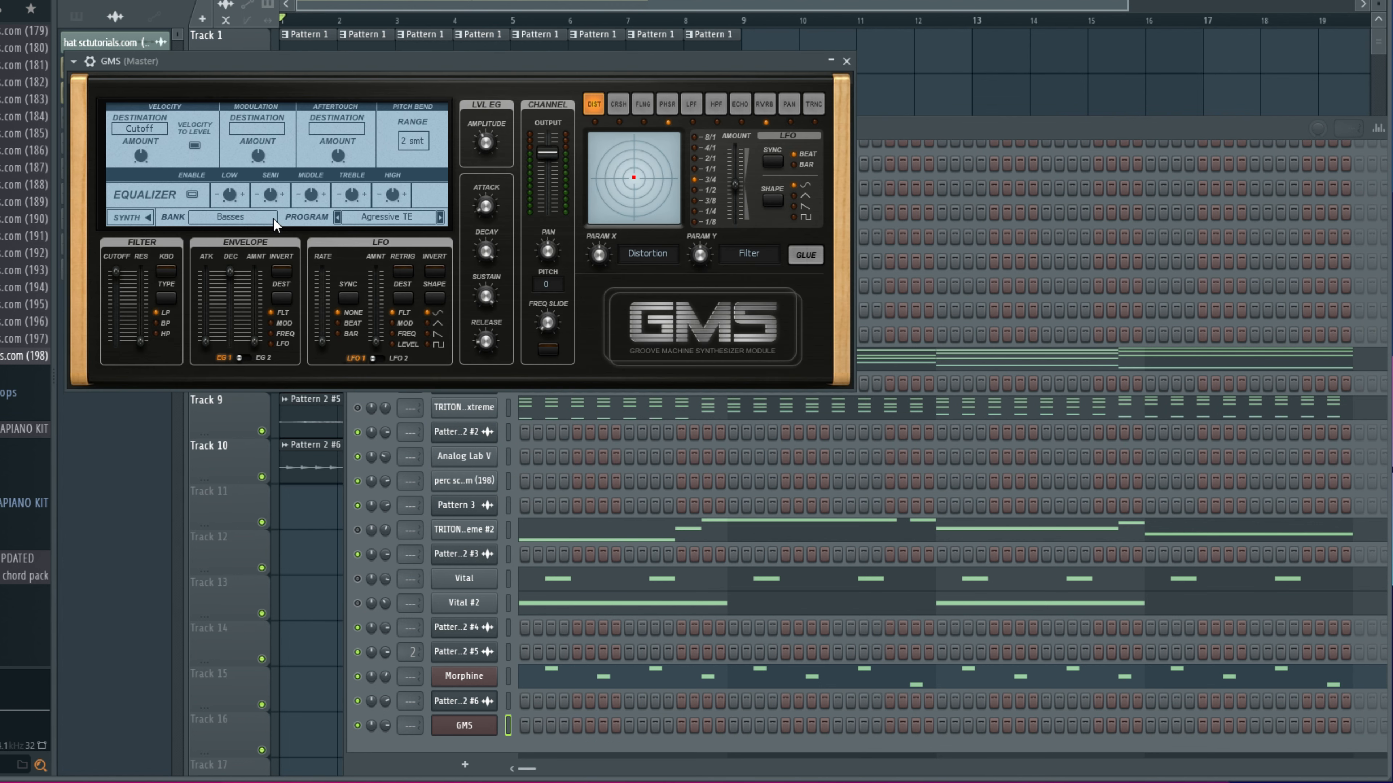
Step: Load the Smooth & Warm TE preset from GMS's Pads & Textures bank
{"action": "left_click", "coordinate": [191, 218]}
{"action": "left_click", "coordinate": [318, 226]}
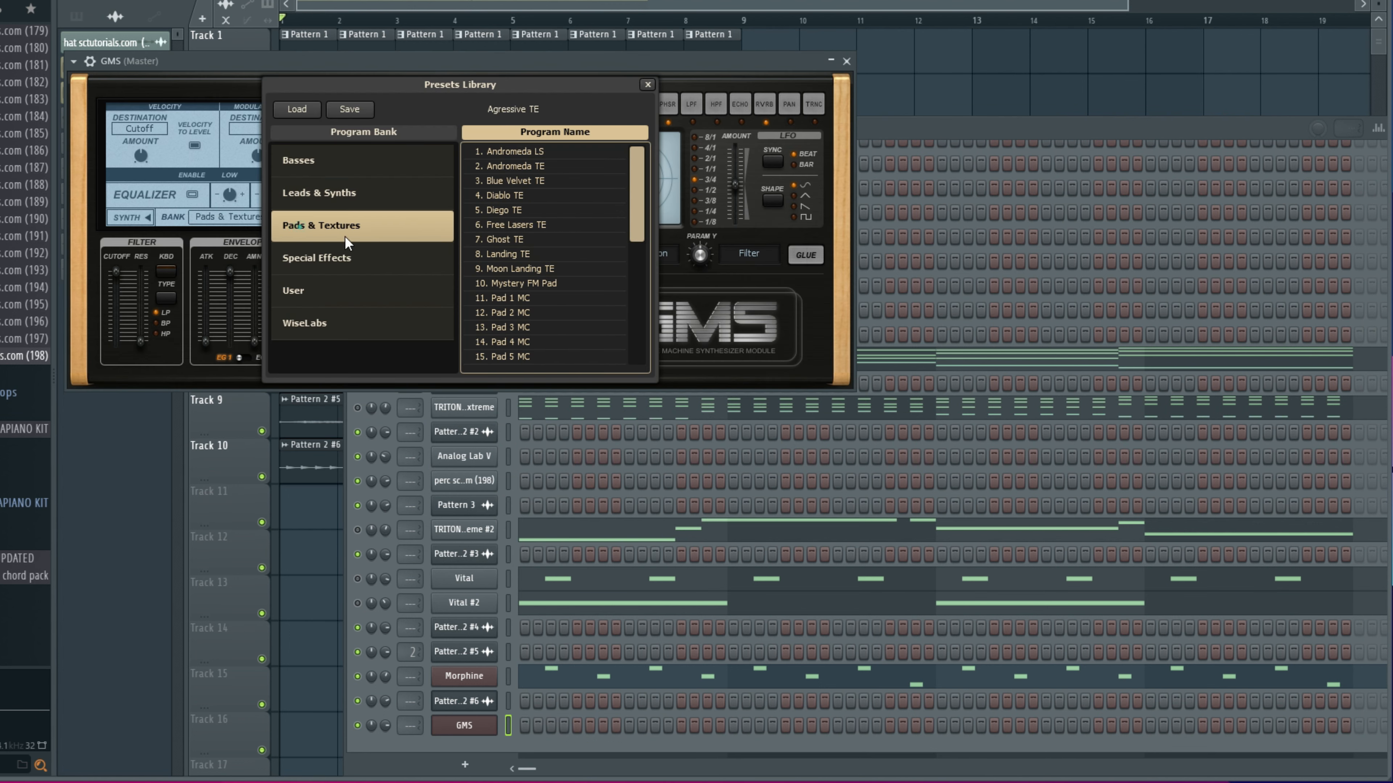
{"action": "scroll", "coordinate": [523, 255], "scroll_direction": "down", "scroll_amount": 4}
{"action": "scroll", "coordinate": [523, 253], "scroll_direction": "down", "scroll_amount": 3}
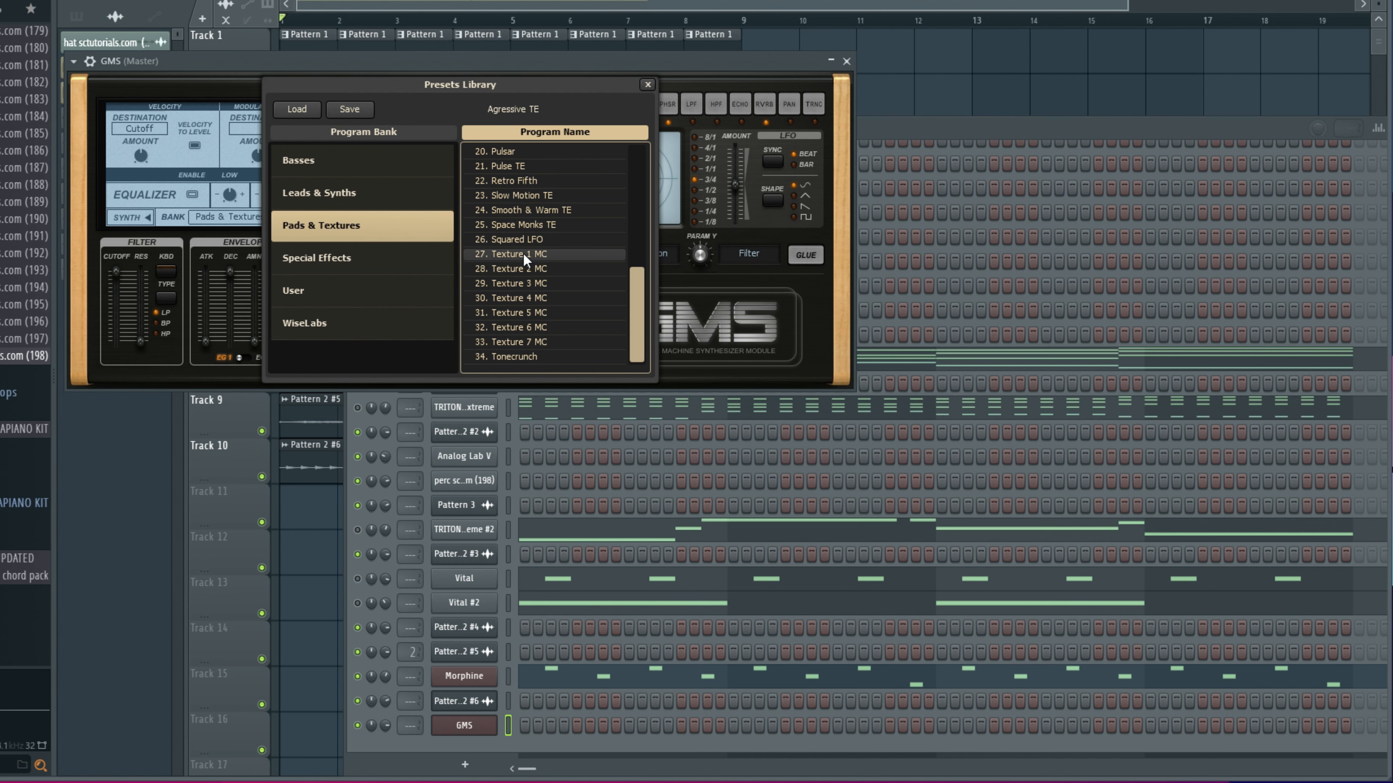
{"action": "left_click", "coordinate": [547, 211]}
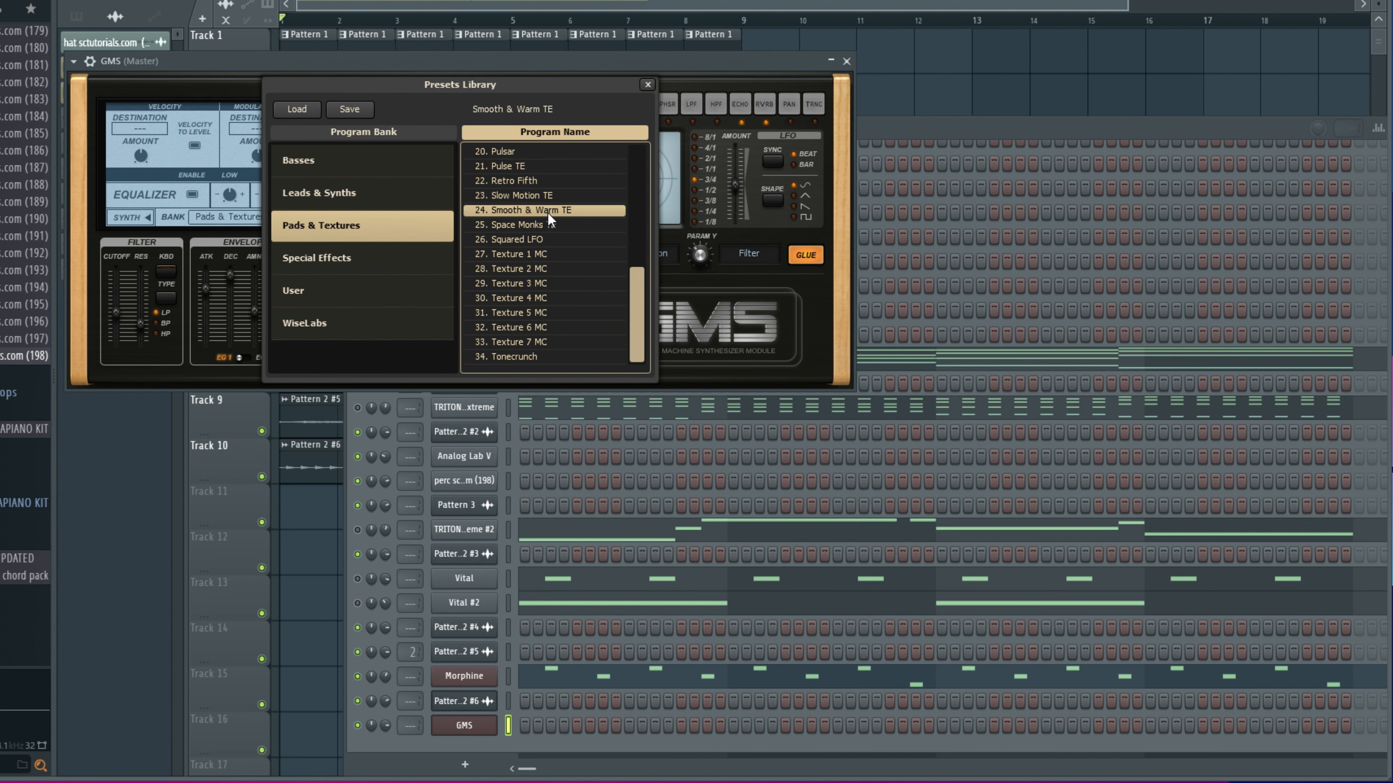
Step: Draw a two-bar C5 note from bar 1 in the GMS channel's piano roll and return to the playlist
{"action": "right_click", "coordinate": [490, 728]}
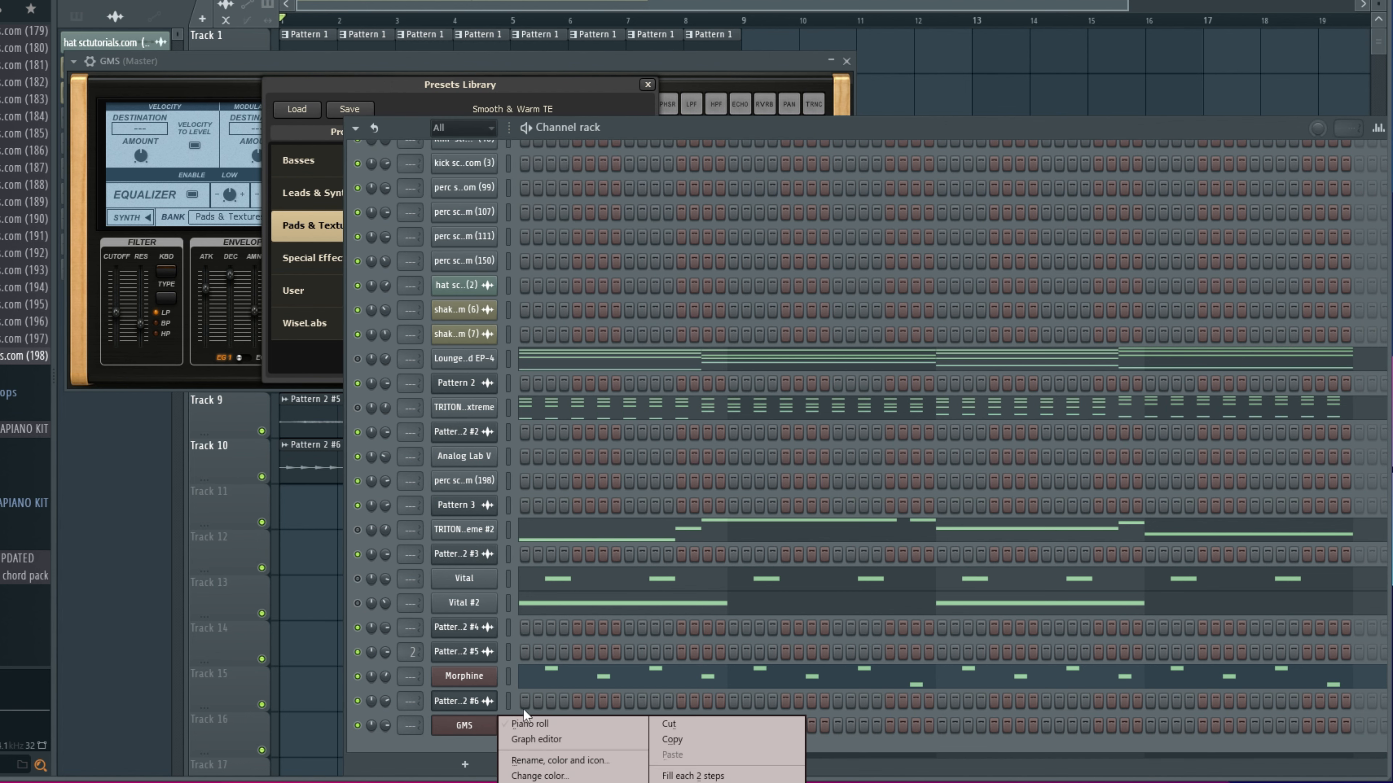
{"action": "left_click", "coordinate": [532, 722]}
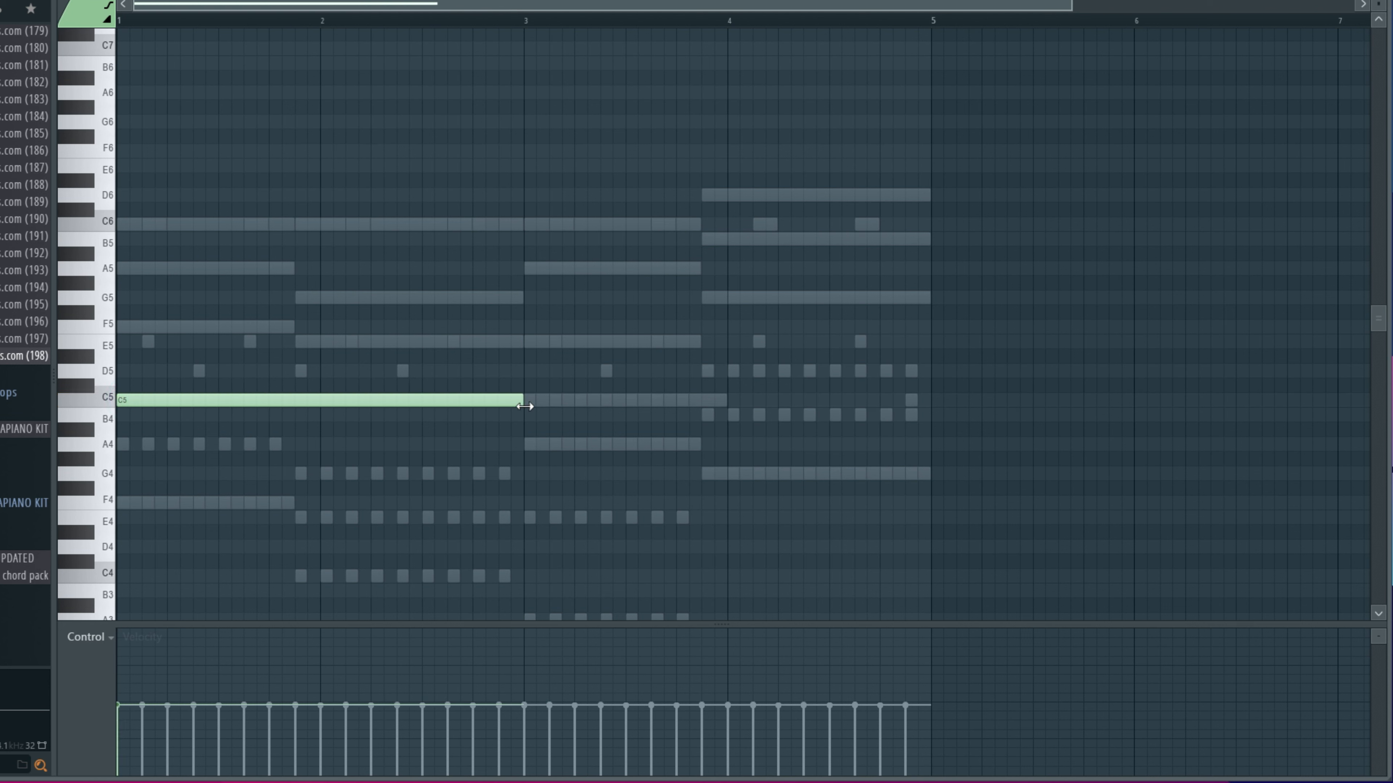
{"action": "key", "text": "F5"}
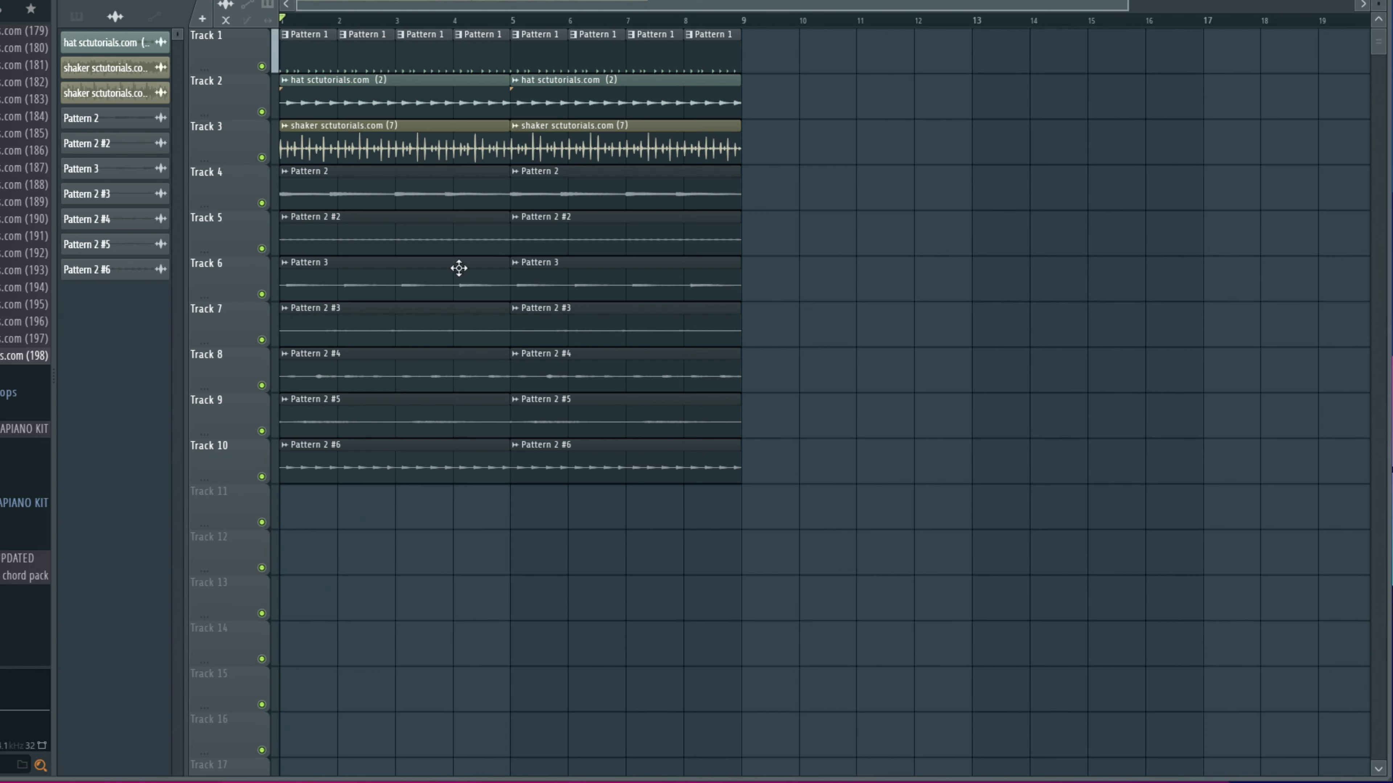
Step: Place a Pattern 2 clip on Track 11 at bar 1 of the playlist
{"action": "left_click", "coordinate": [301, 505]}
{"action": "right_click", "coordinate": [301, 503]}
{"action": "left_click", "coordinate": [76, 16]}
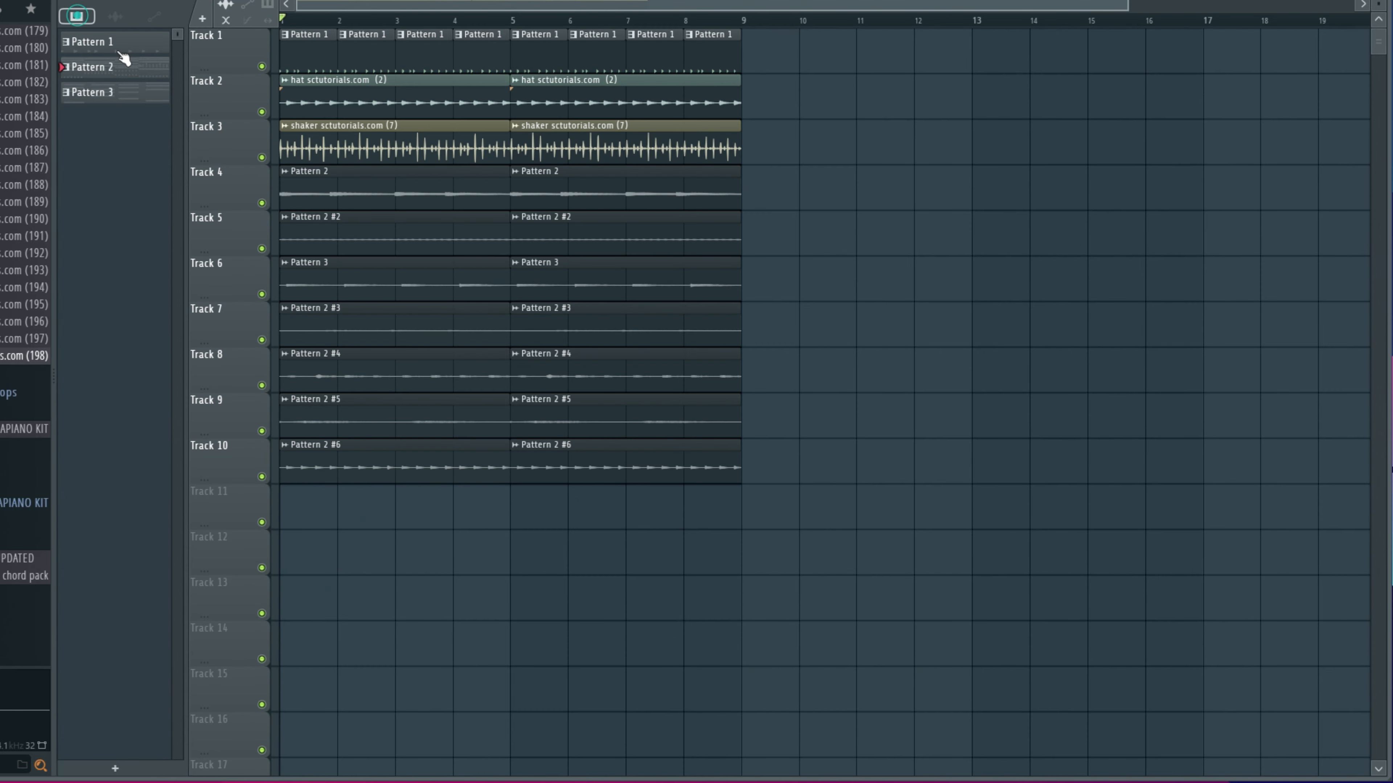
{"action": "left_click_drag", "start_coordinate": [273, 530], "coordinate": [334, 499]}
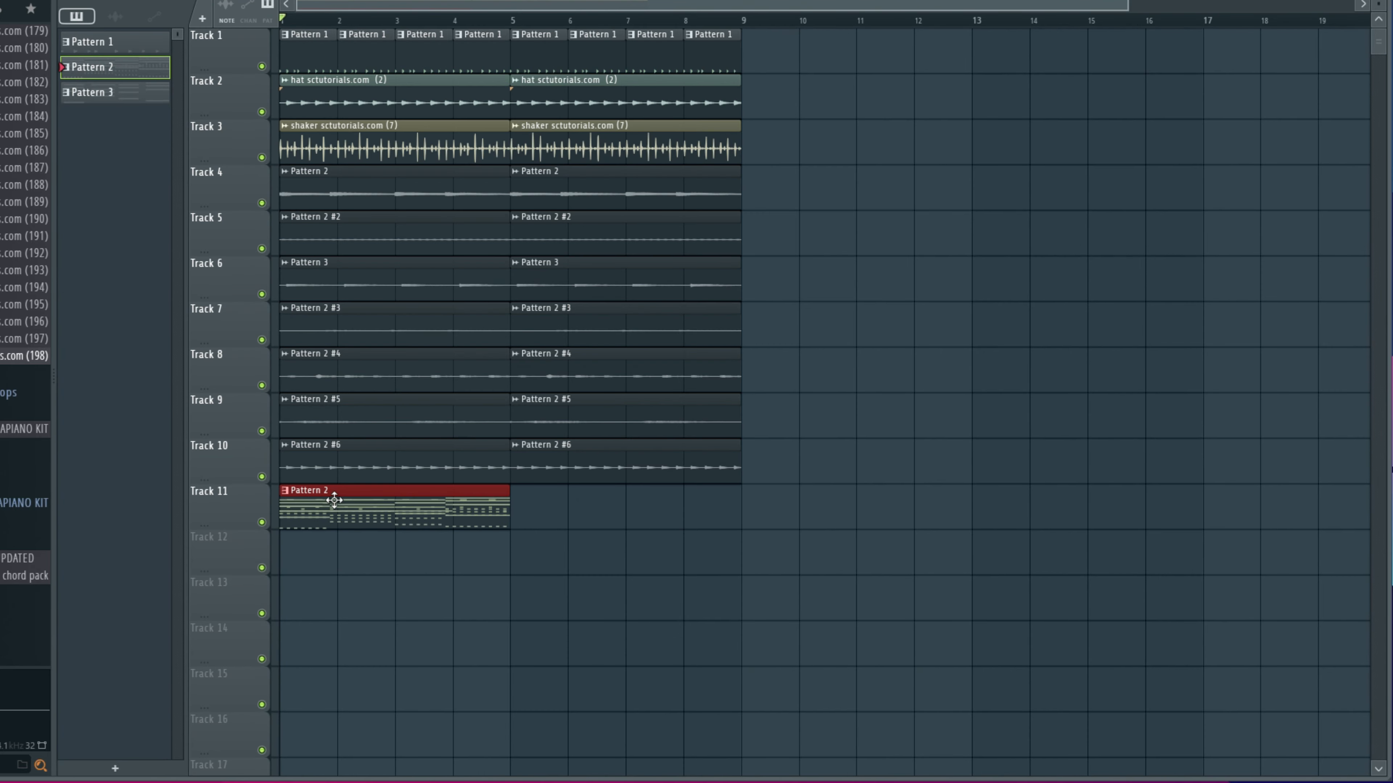
Step: Play the beat with the GMS pad and raise its note one octave to C6
{"action": "key", "text": "F6"}
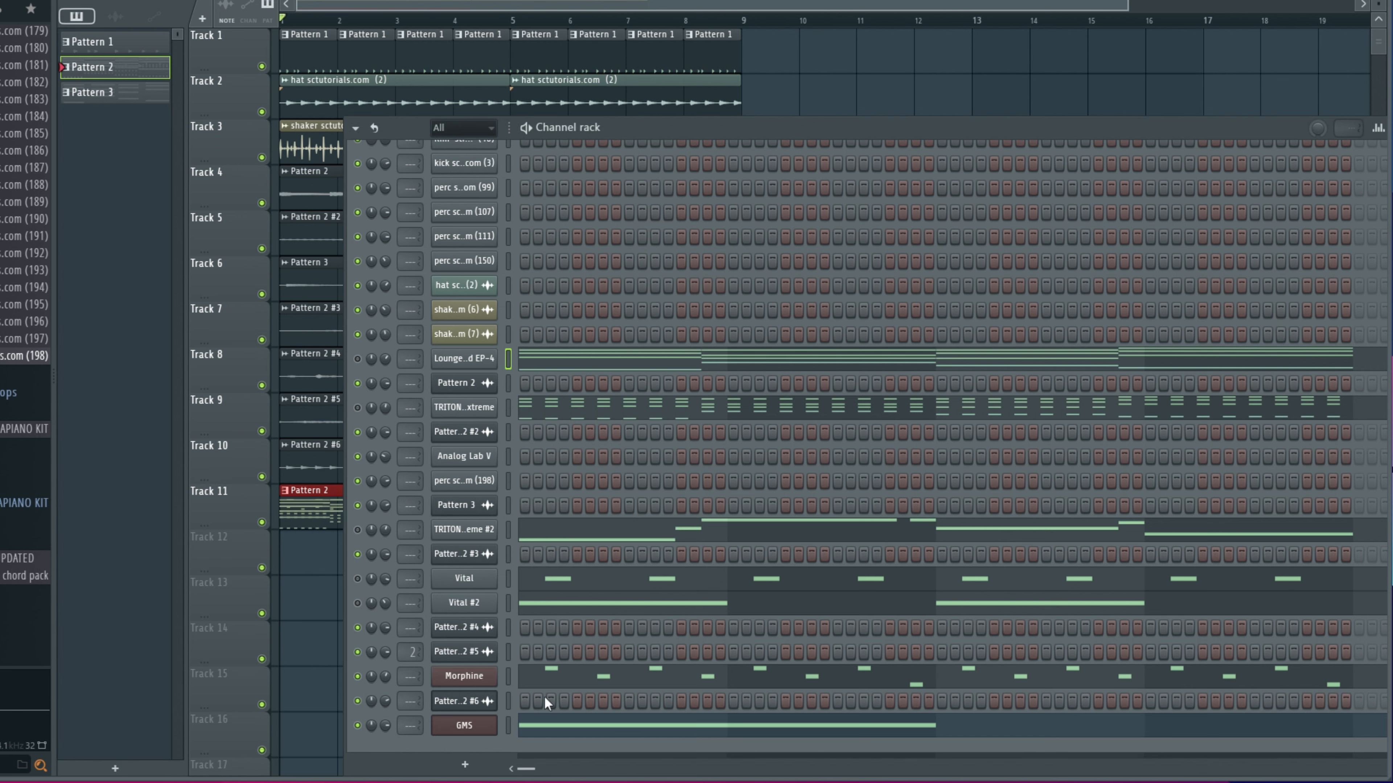
{"action": "key", "text": "space"}
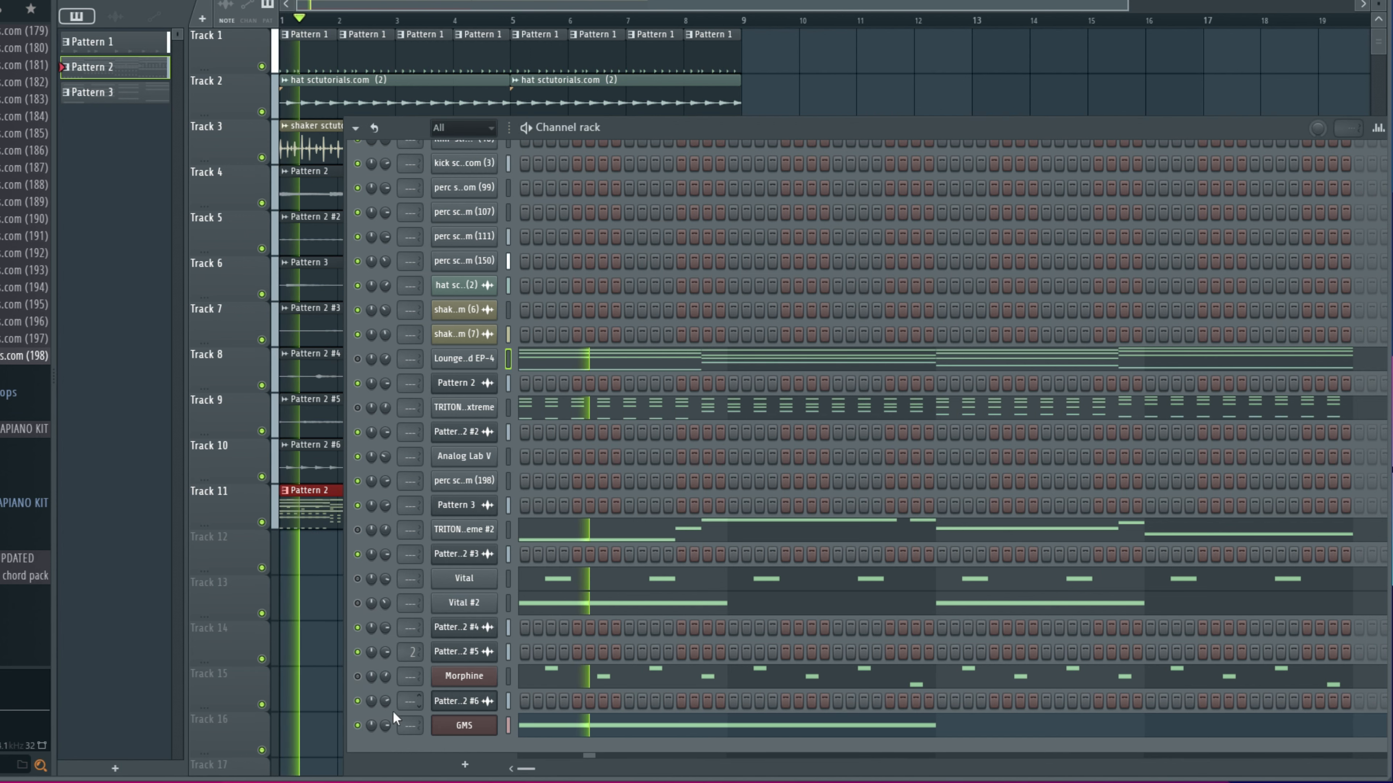
{"action": "left_click", "coordinate": [577, 724]}
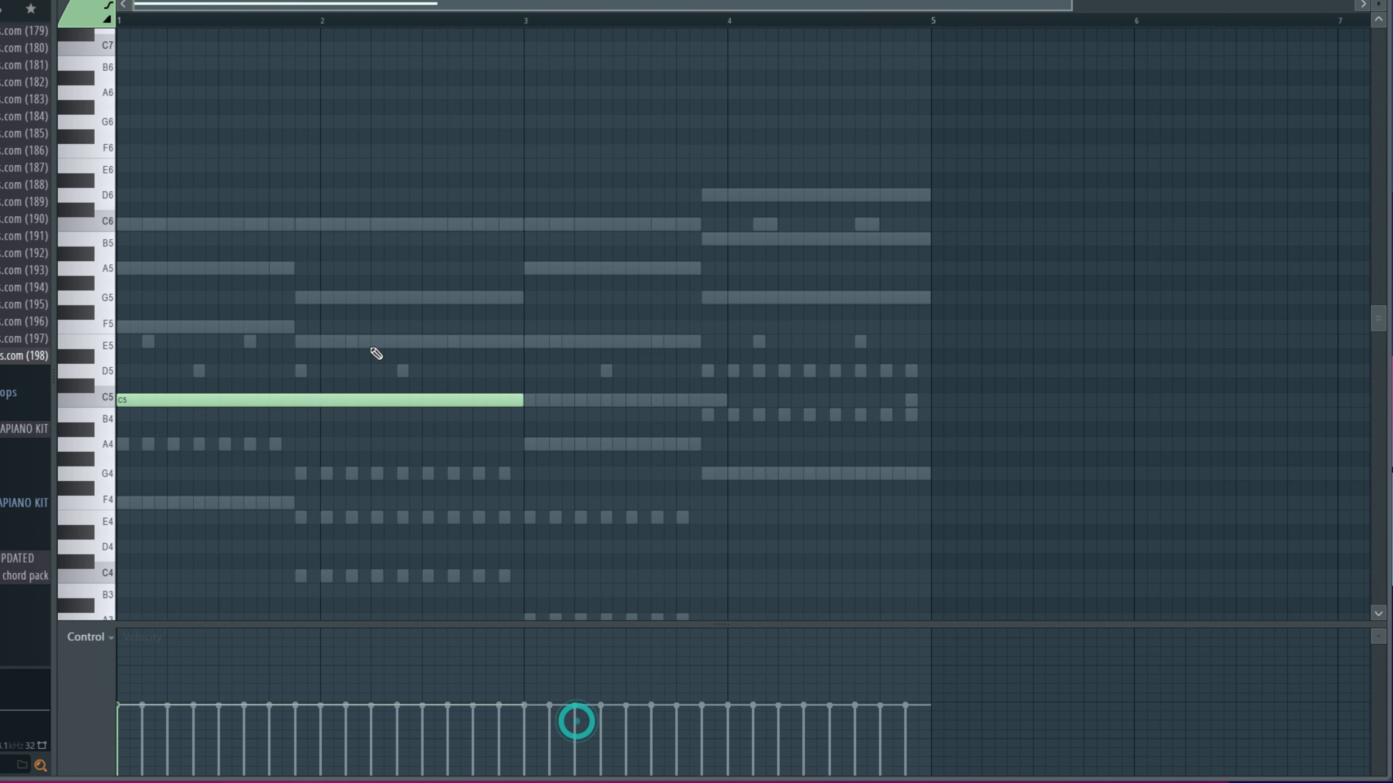
{"action": "key", "text": "ctrl+Up"}
{"action": "key", "text": "space"}
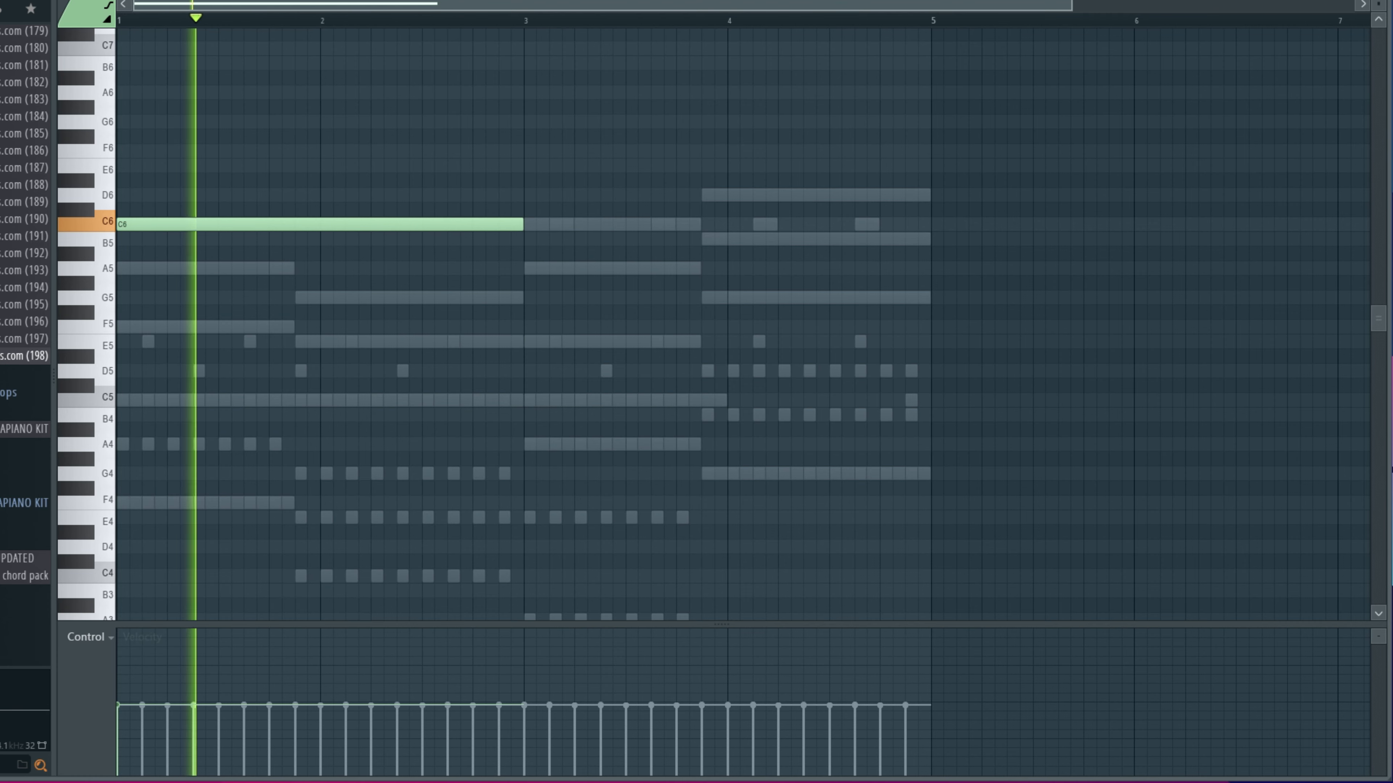
Step: Replay the beat and add a second two-bar C6 note to the GMS part, starting at bar 3
{"action": "key", "text": "F6"}
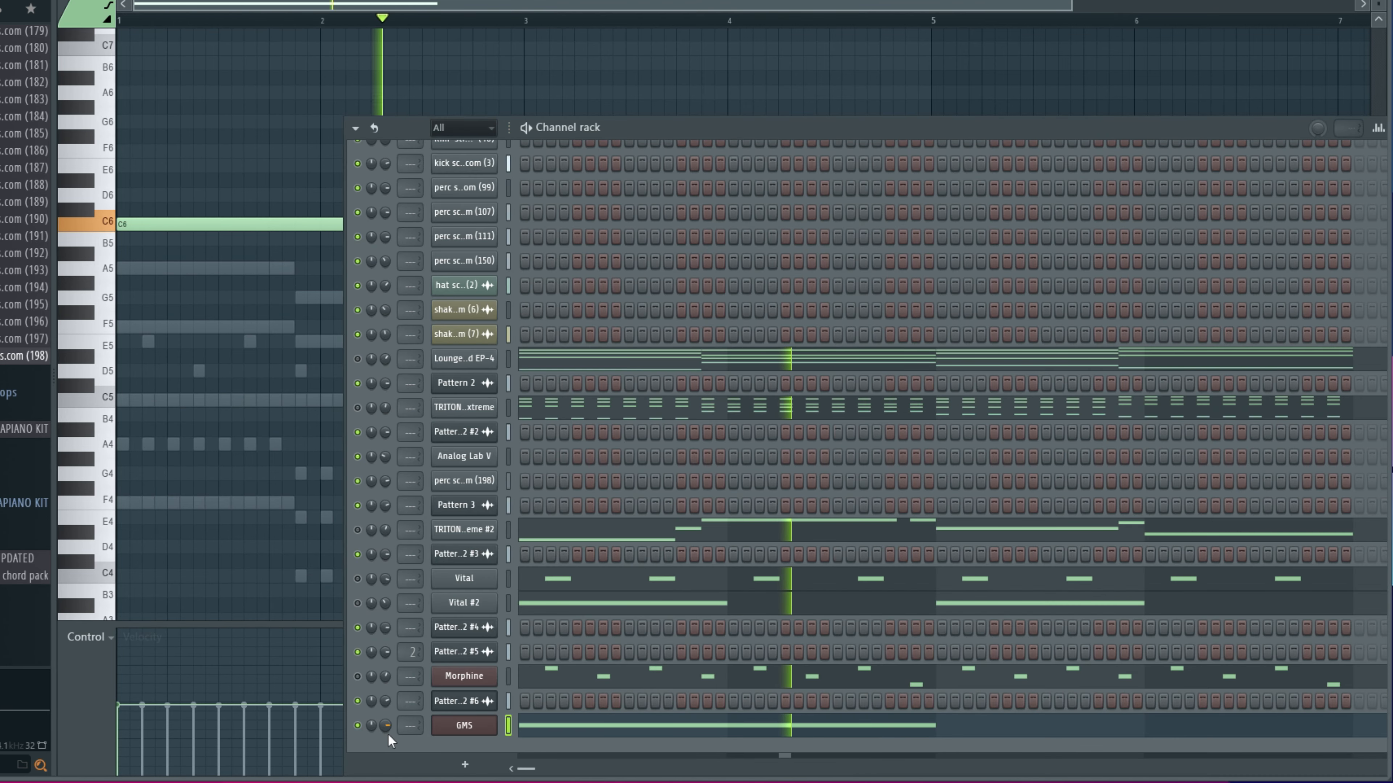
{"action": "key", "text": "space"}
{"action": "key", "text": "space"}
{"action": "right_click", "coordinate": [258, 488]}
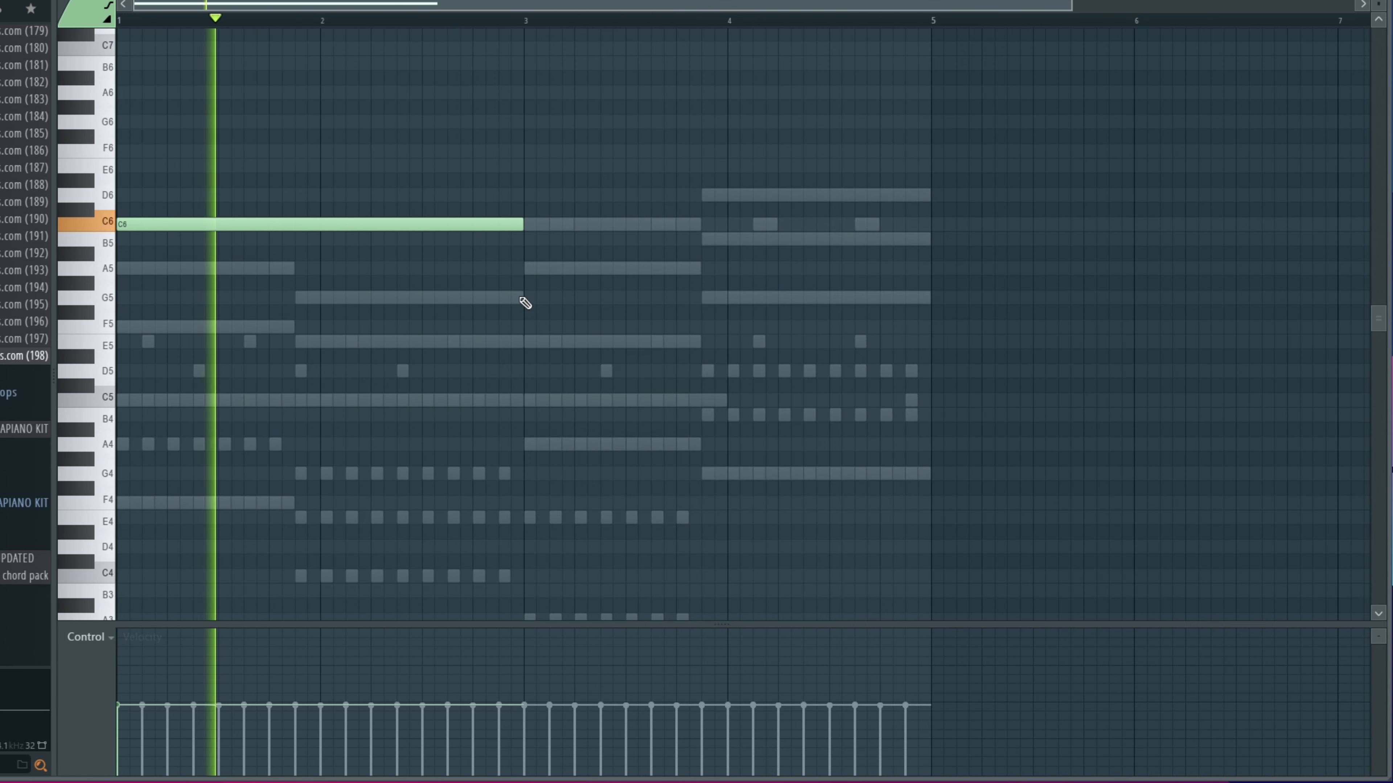
{"action": "left_click", "coordinate": [534, 224]}
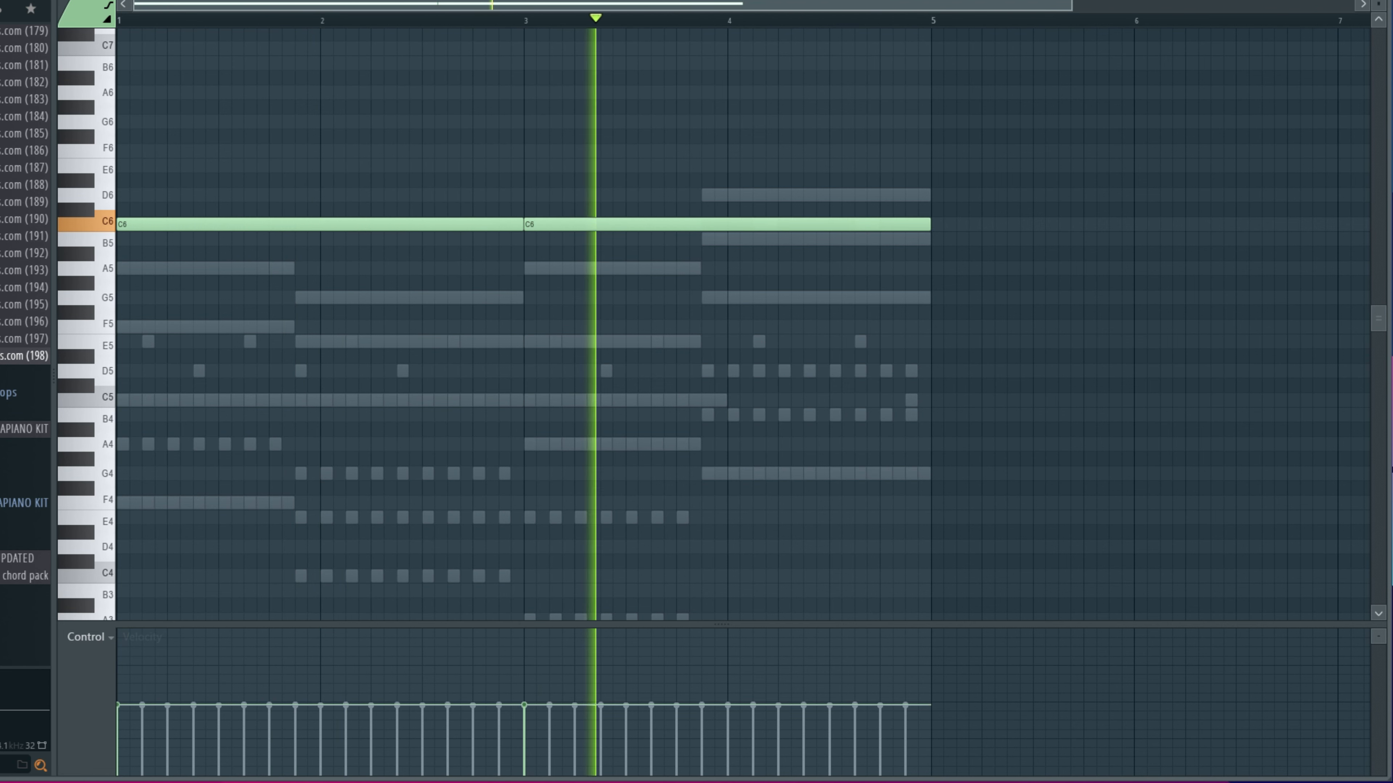
Step: Stop playback and route the GMS channel to mixer track 3
{"action": "key", "text": "F6"}
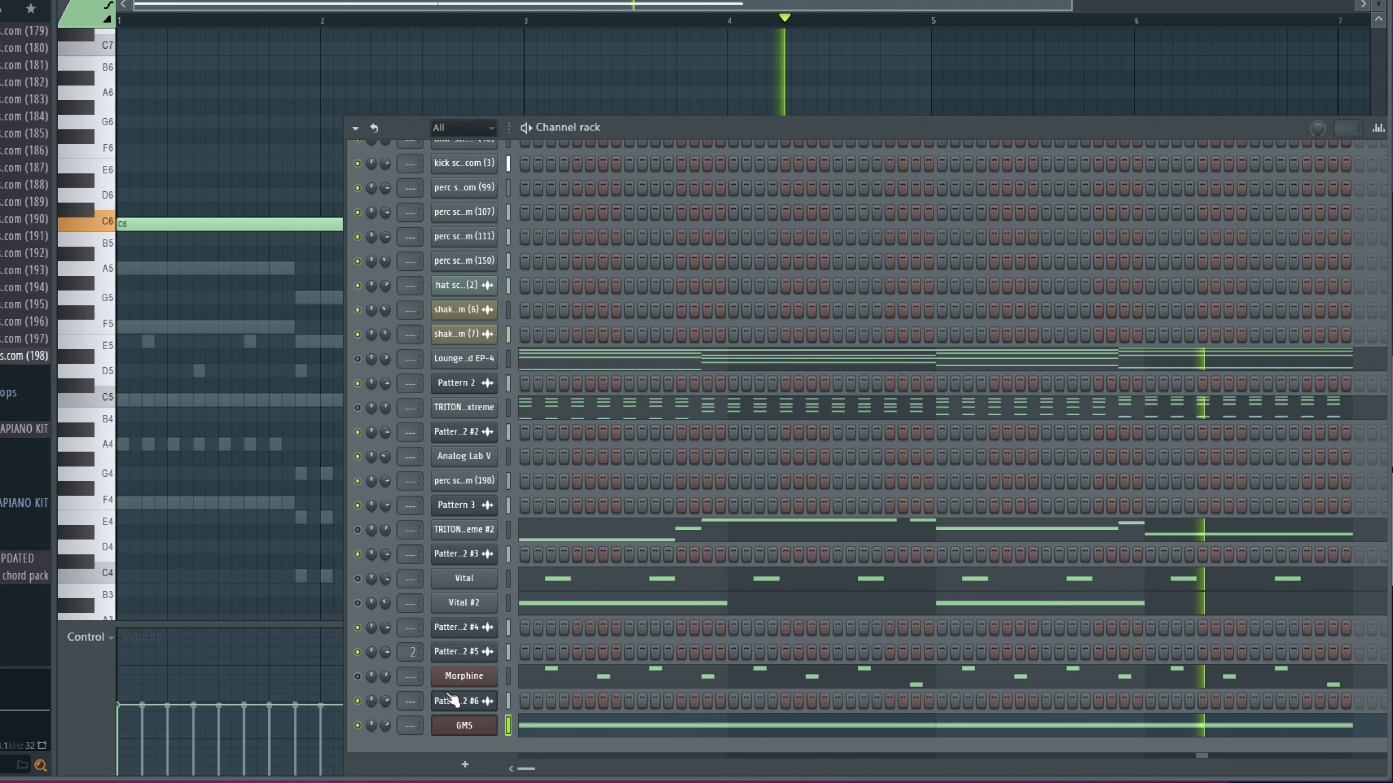
{"action": "key", "text": "space"}
{"action": "left_click", "coordinate": [460, 725]}
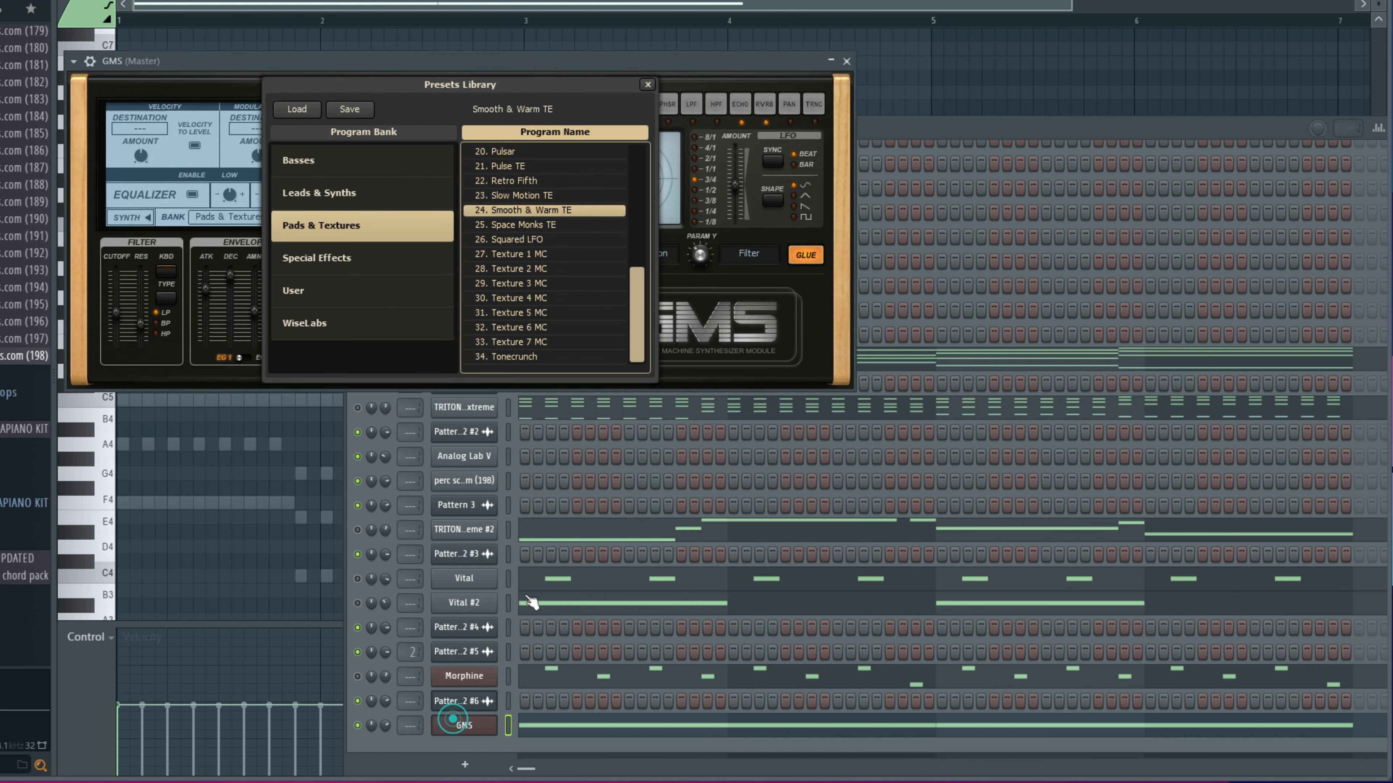
{"action": "key", "text": "F9"}
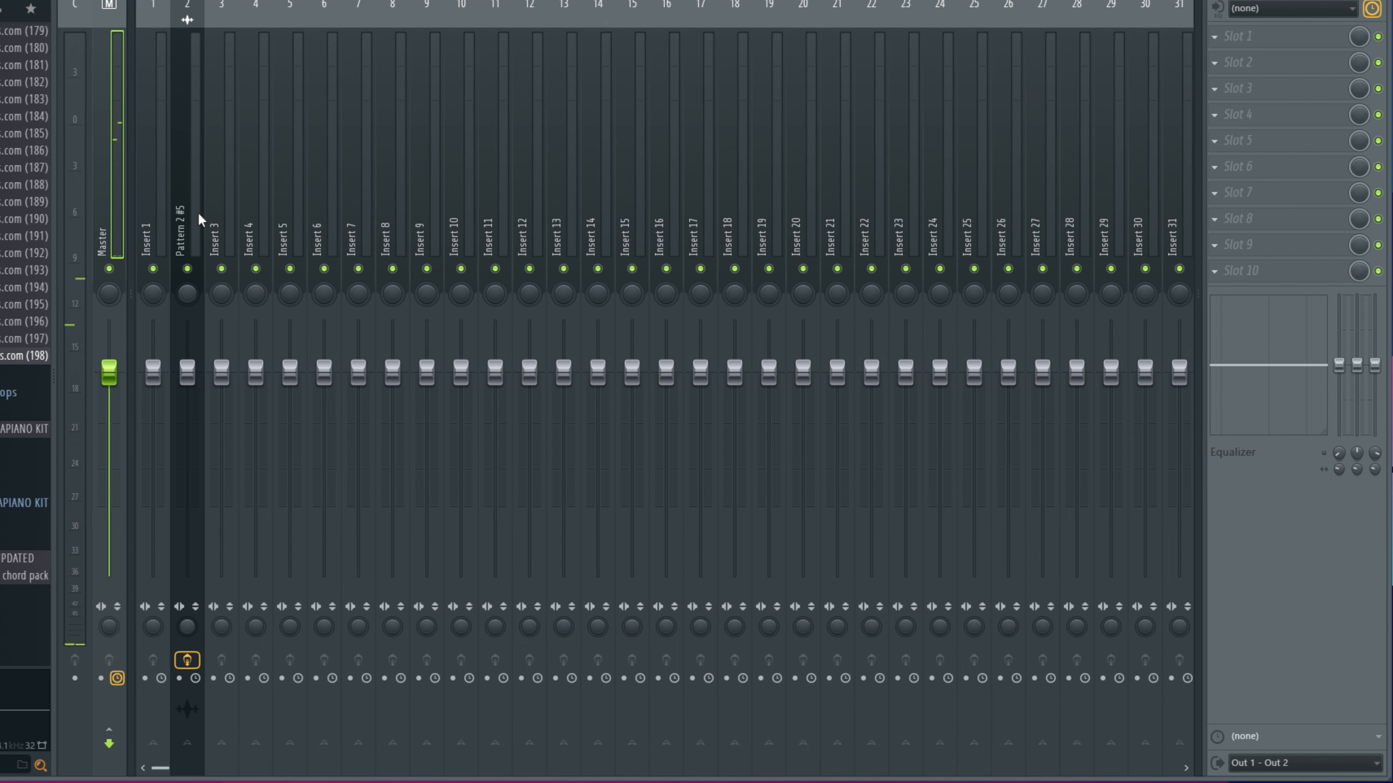
{"action": "left_click", "coordinate": [227, 215]}
{"action": "key", "text": "ctrl+l"}
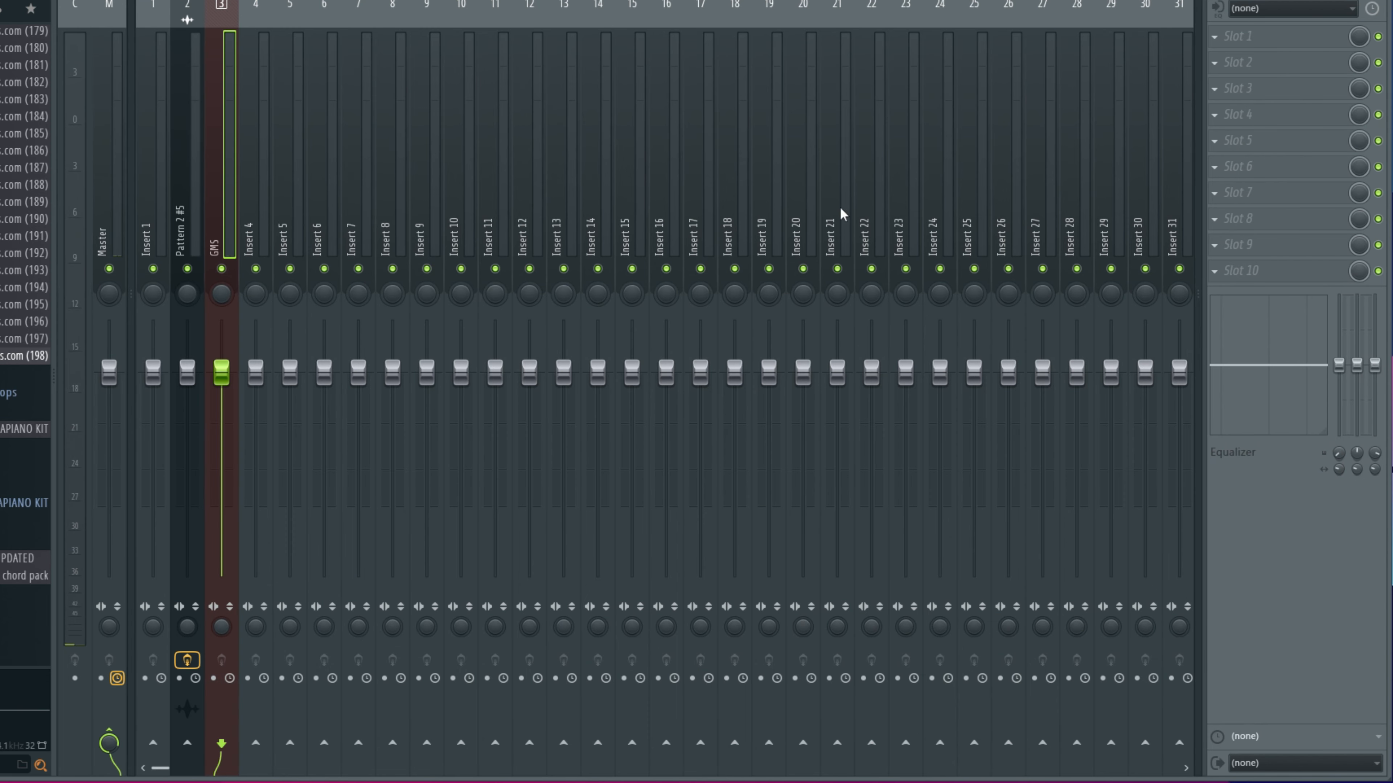
Step: Add Gross Beat to the GMS mixer track, load its Patterns preset and apply the Sidechain a volume pattern
{"action": "left_click", "coordinate": [1249, 28]}
{"action": "left_click", "coordinate": [1042, 91]}
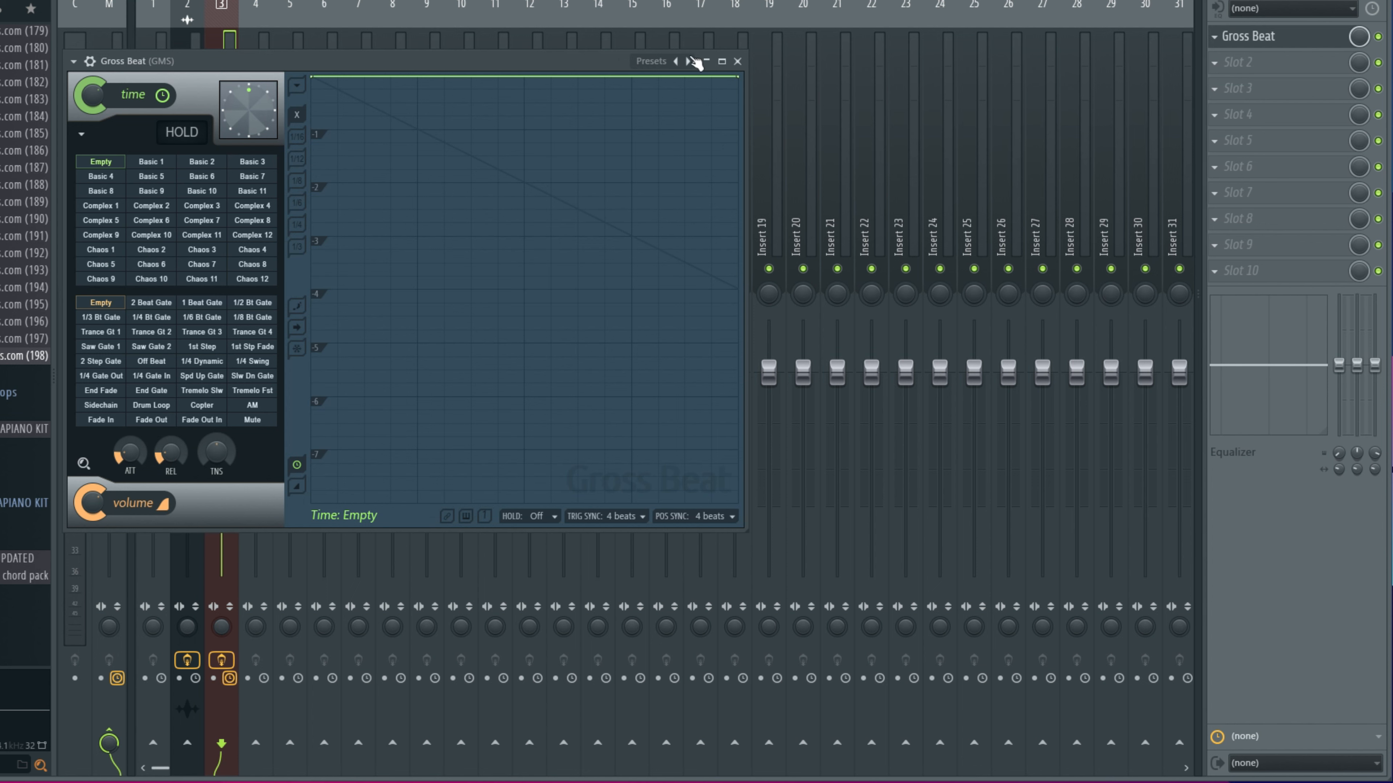
{"action": "left_click", "coordinate": [690, 61]}
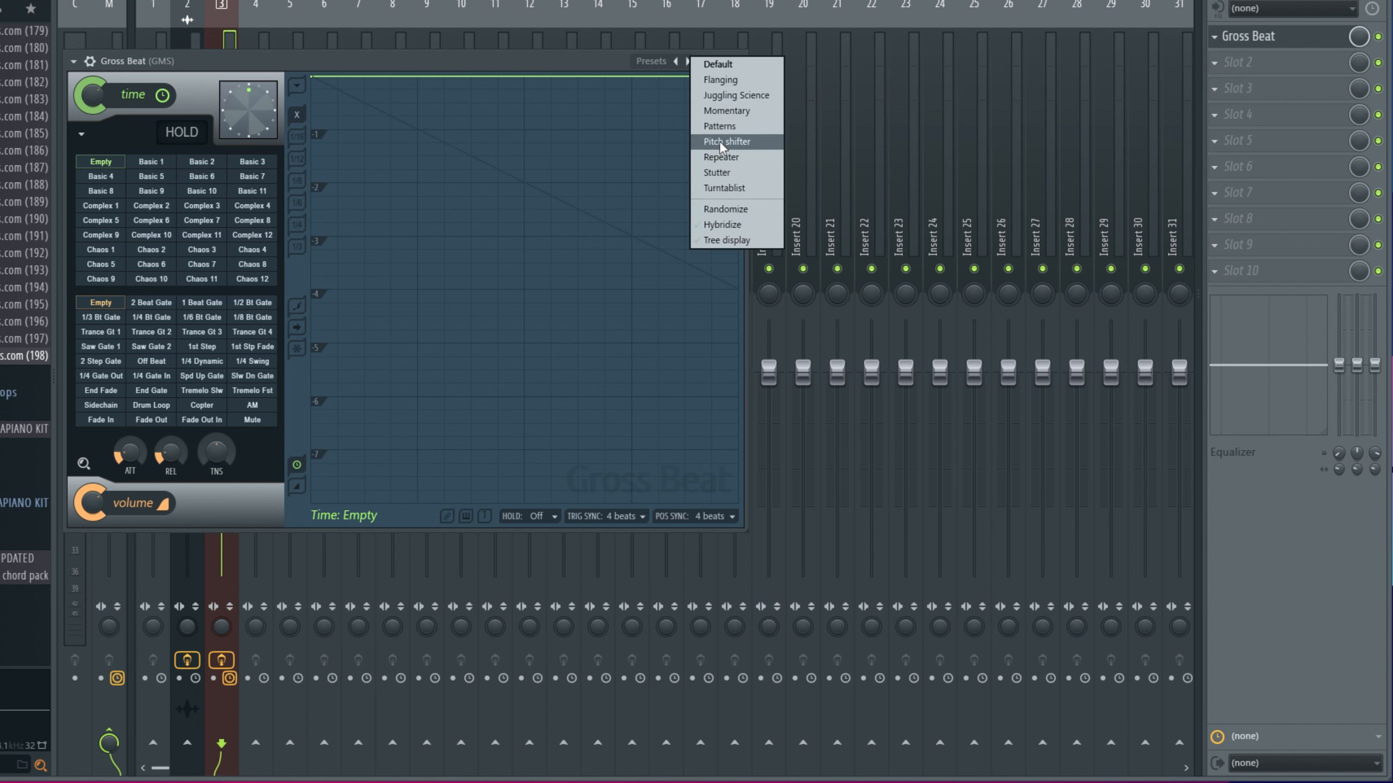
{"action": "left_click", "coordinate": [719, 126]}
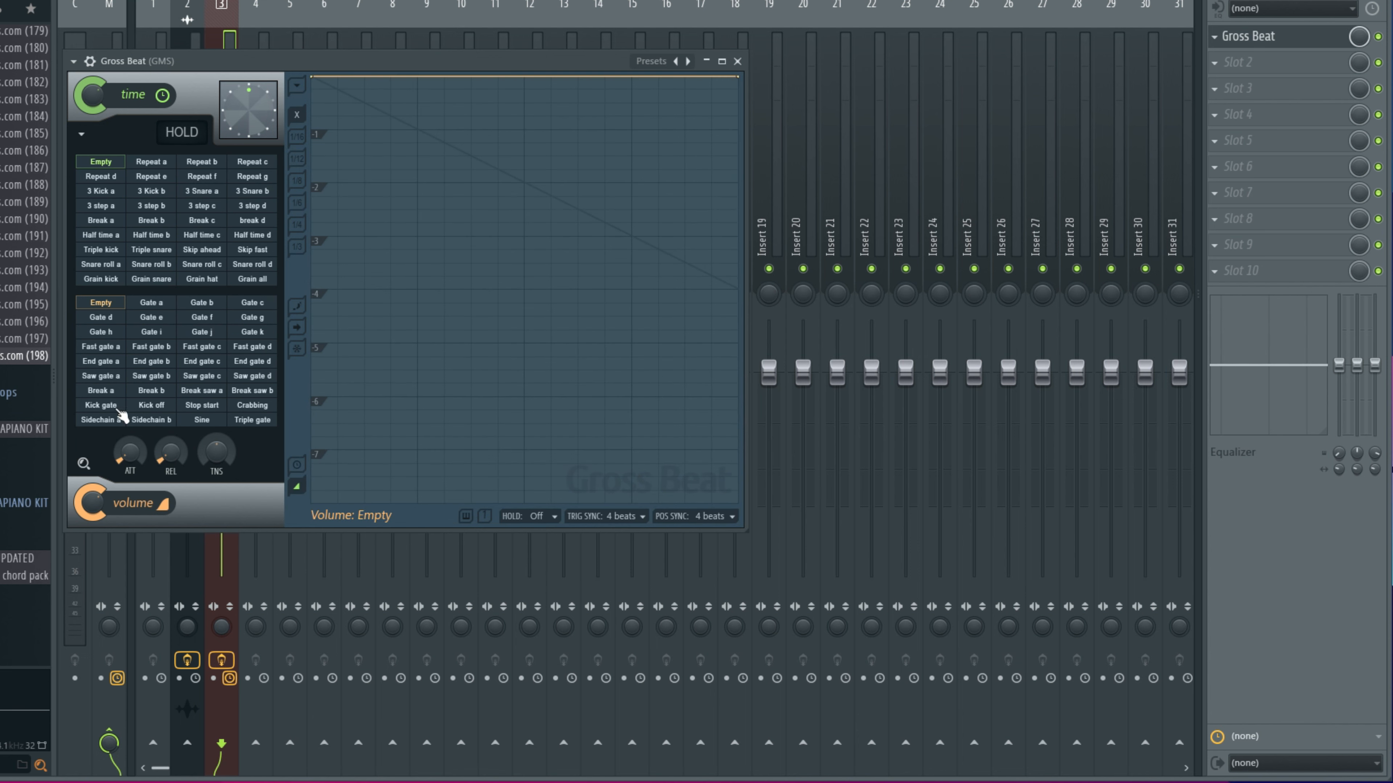
{"action": "left_click", "coordinate": [101, 420]}
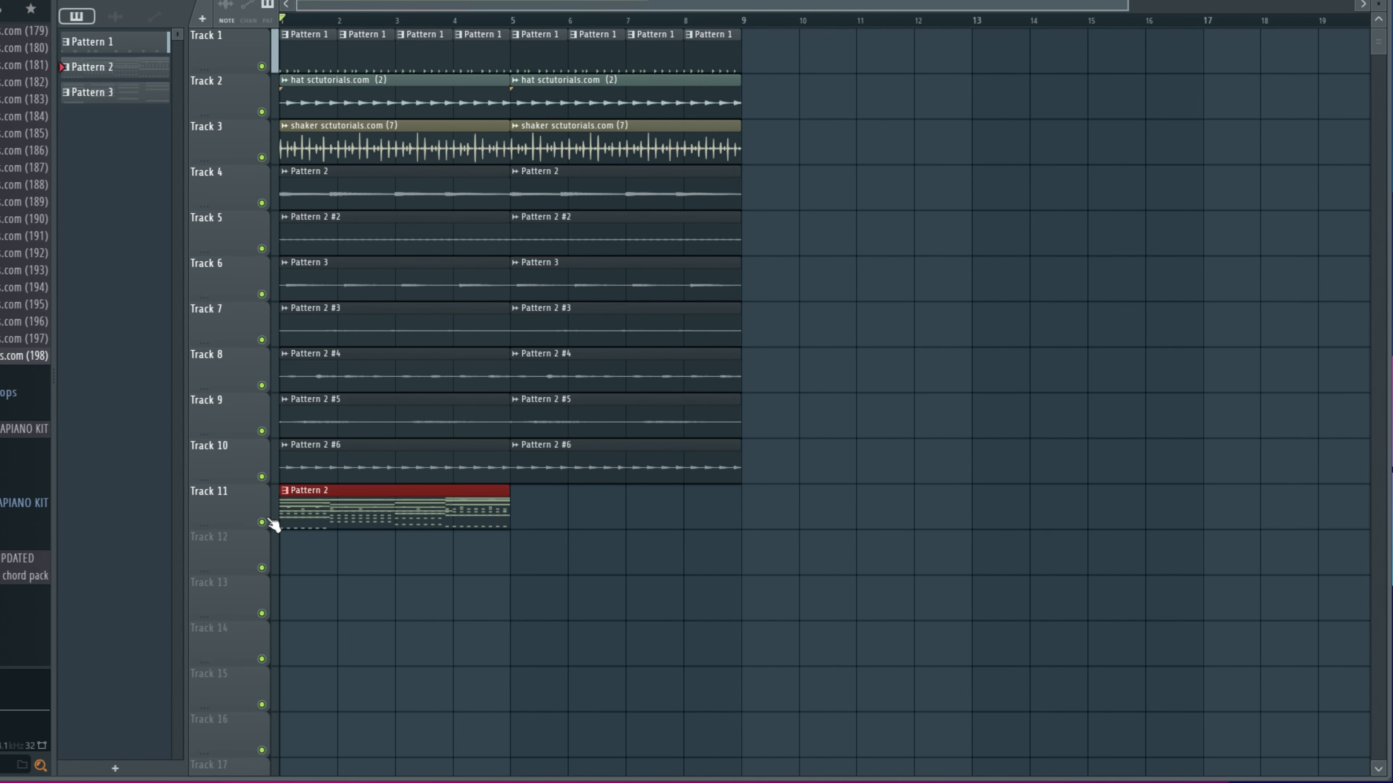
Step: Solo Track 11 and raise both GMS notes one octave to C7 while listening
{"action": "right_click", "coordinate": [262, 521]}
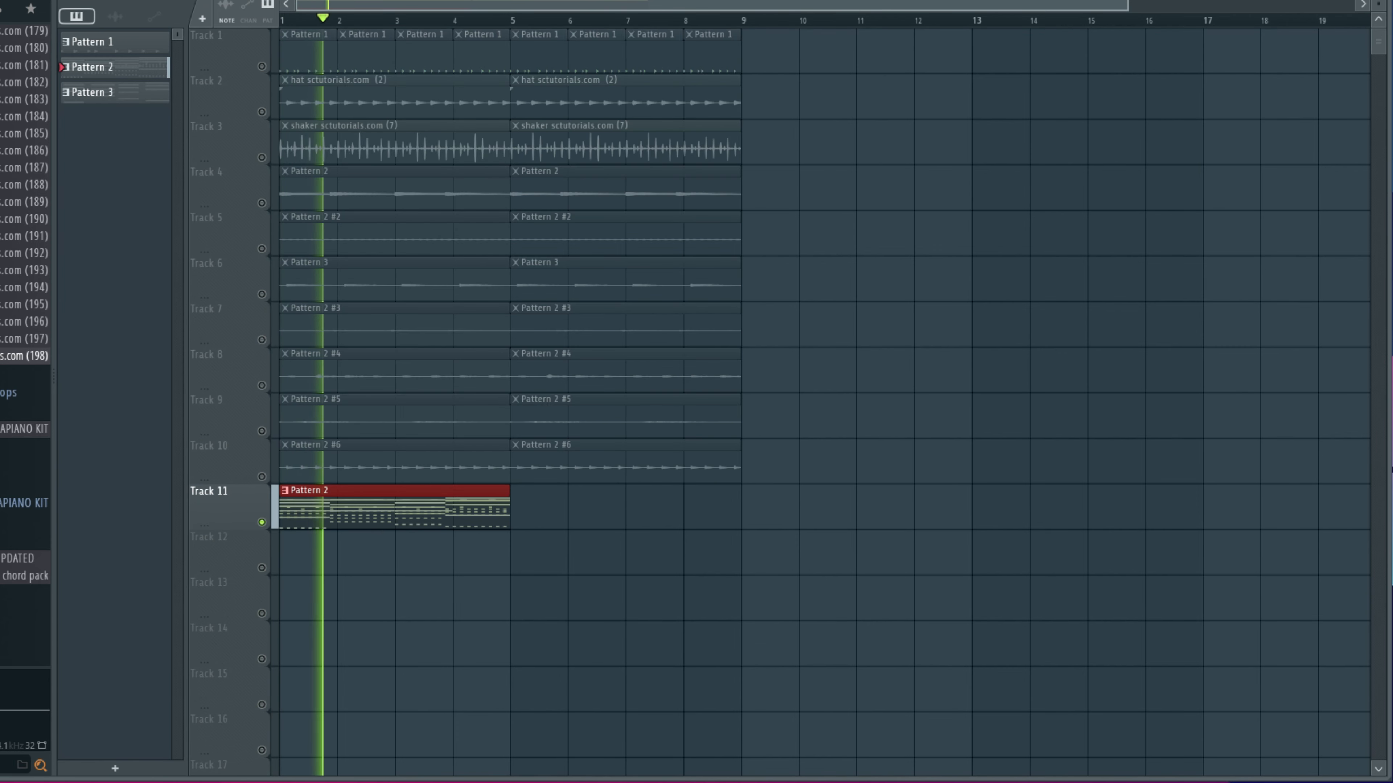
{"action": "key", "text": "F6"}
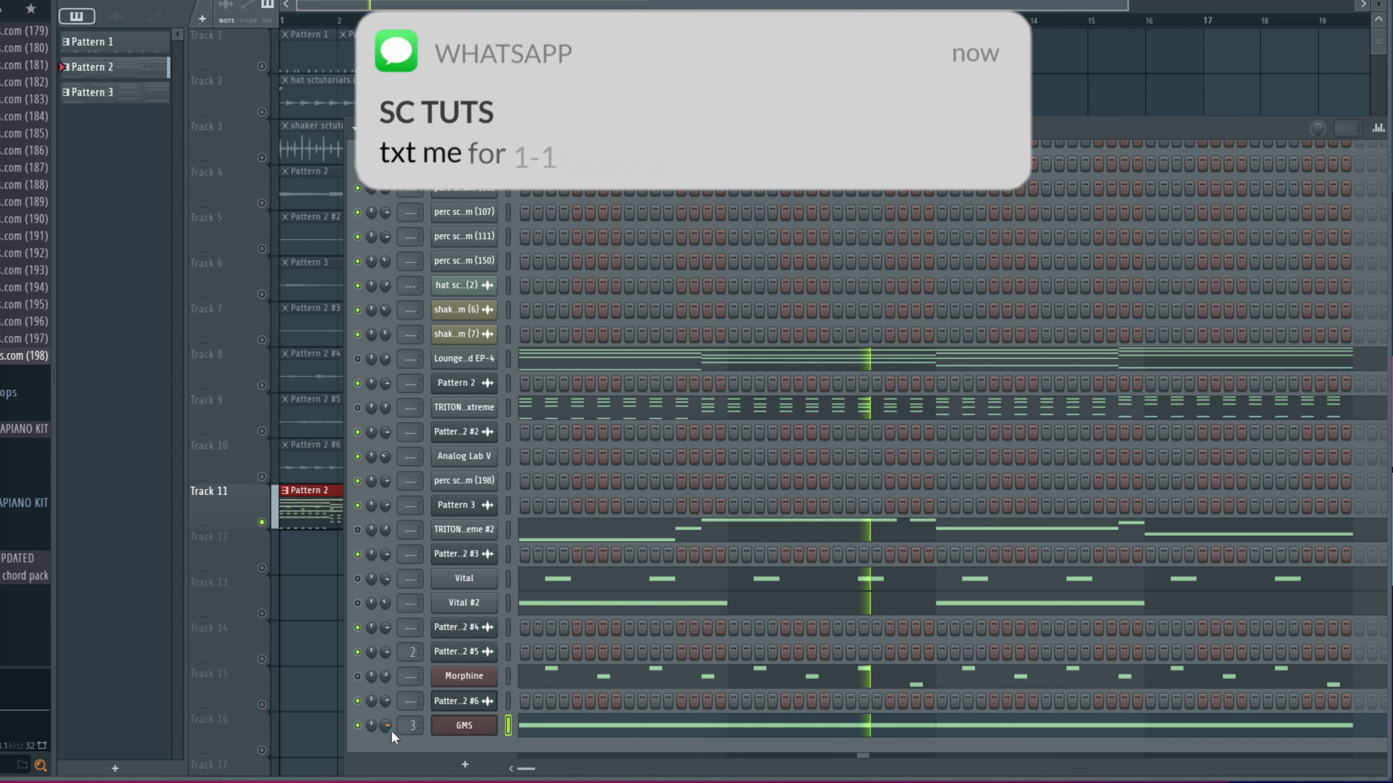
{"action": "left_click", "coordinate": [558, 726]}
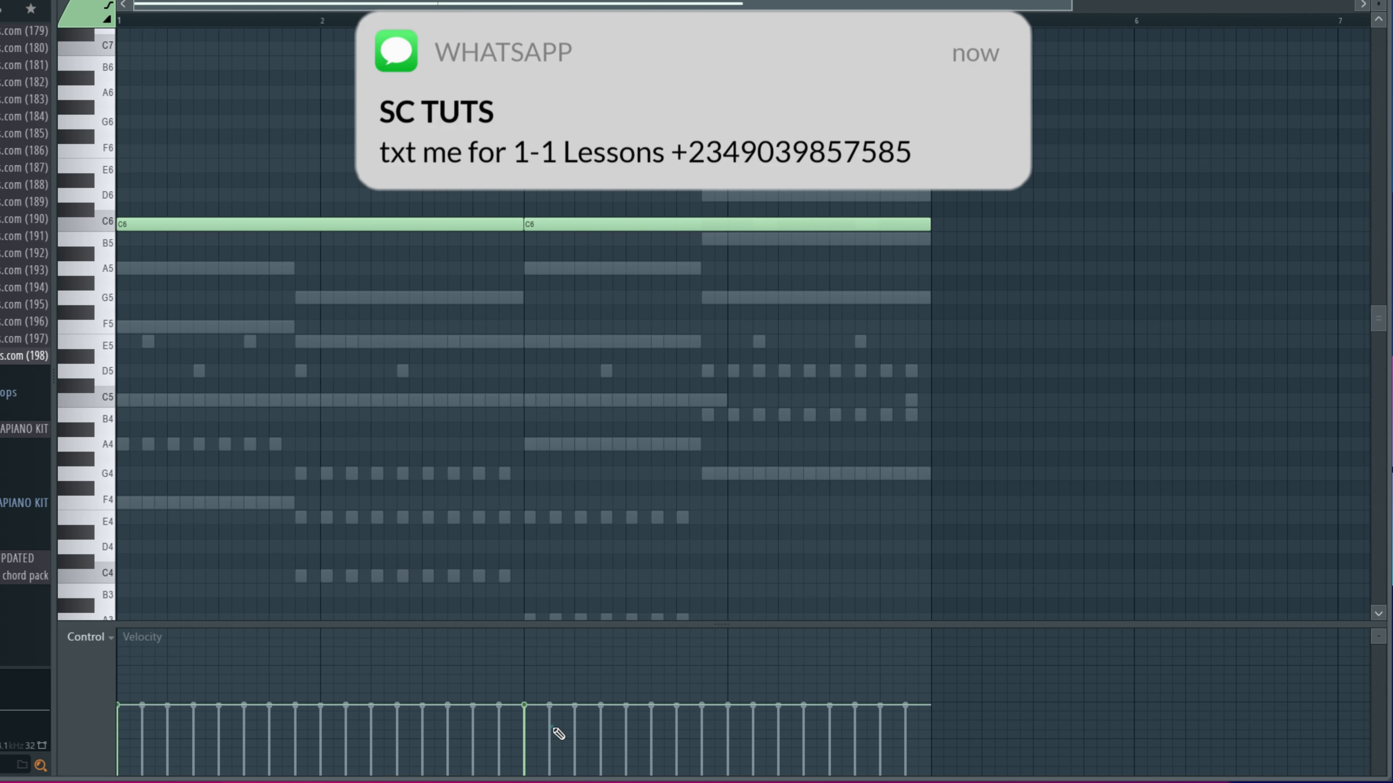
{"action": "key", "text": "ctrl+Up"}
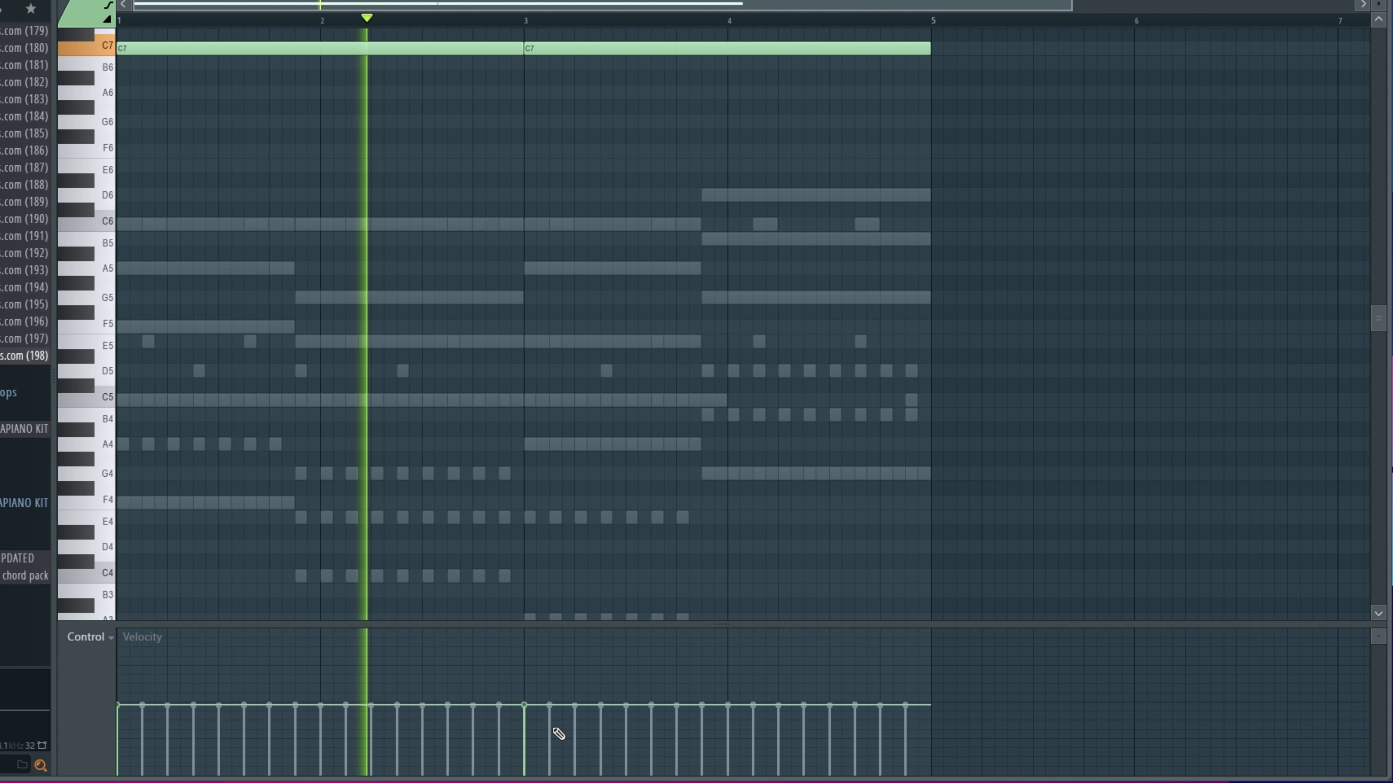
{"action": "key", "text": "space"}
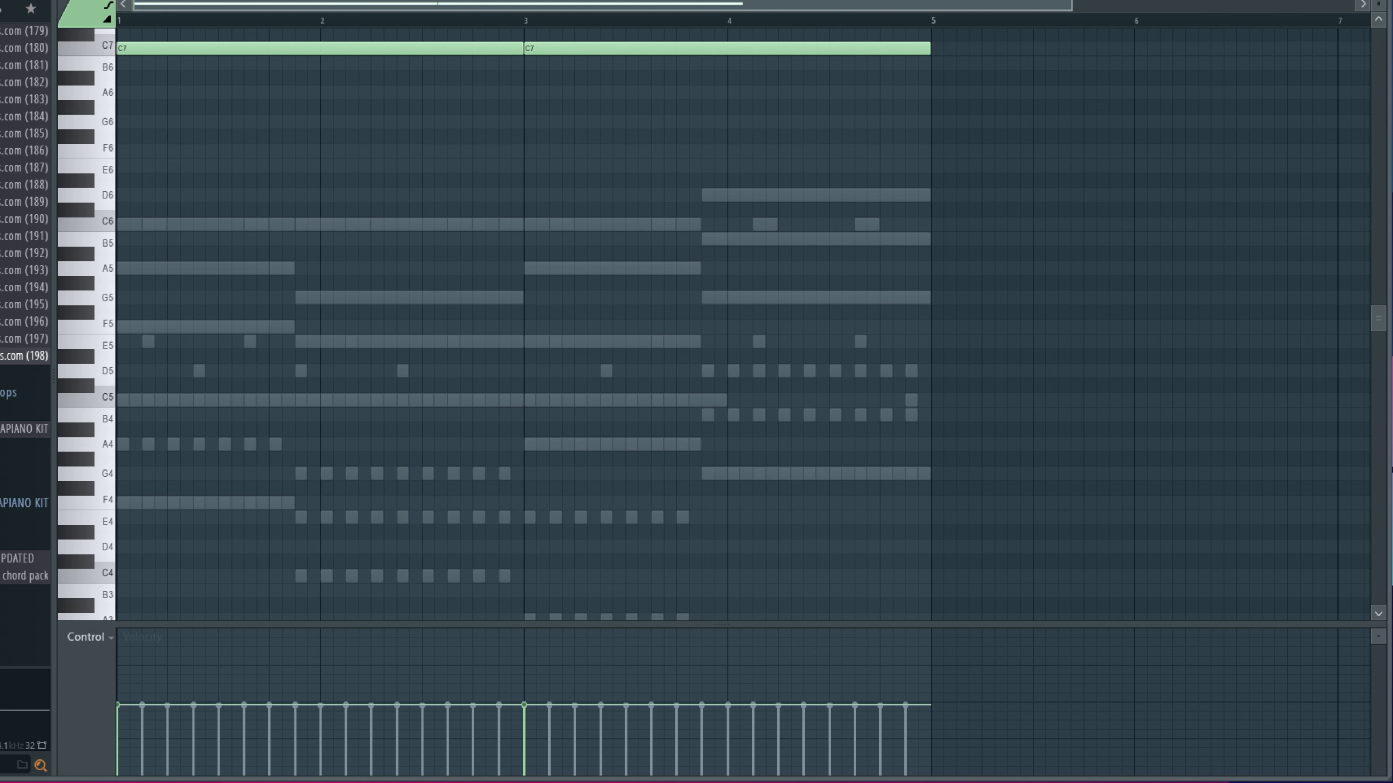
Step: Unsolo Track 11, play the full beat and duplicate the track's Pattern 2 clip to bar 5
{"action": "key", "text": "F5"}
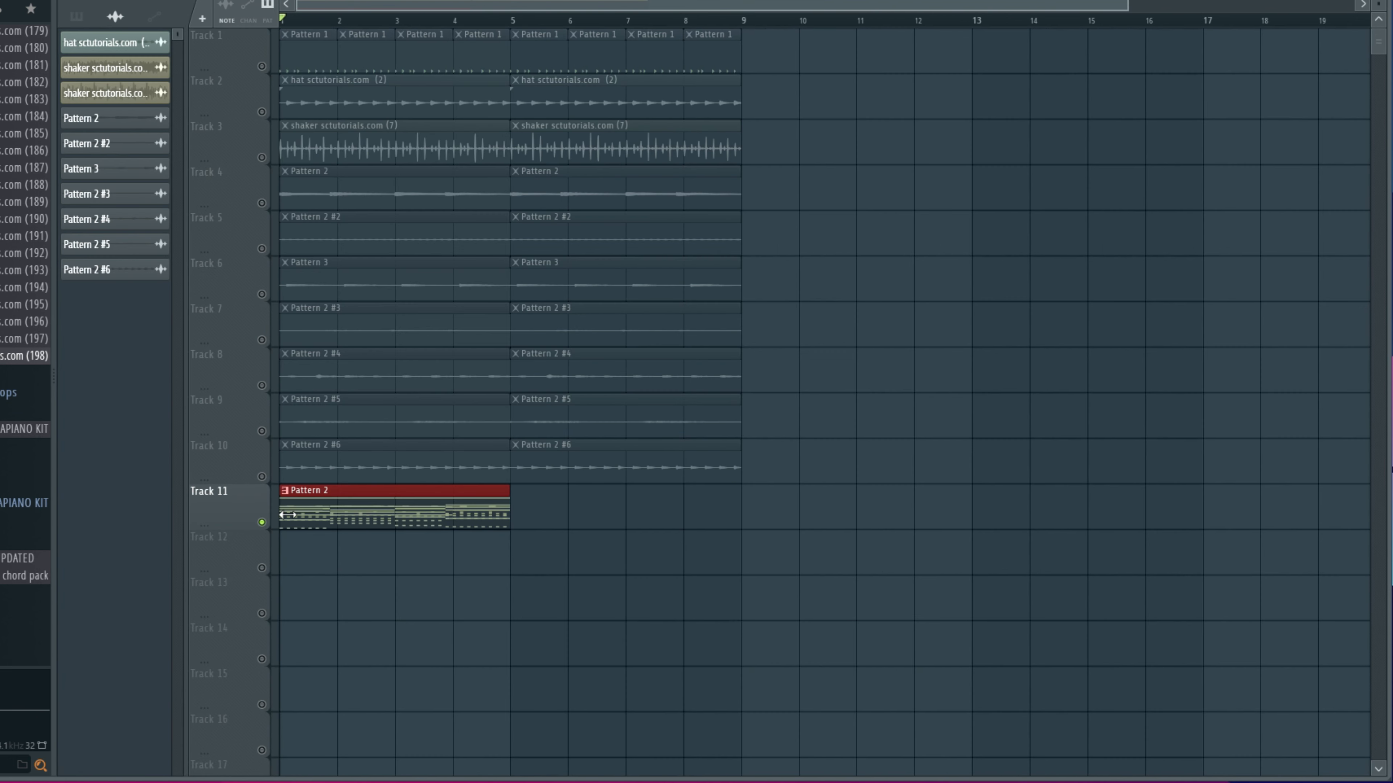
{"action": "right_click", "coordinate": [271, 522]}
{"action": "left_click", "coordinate": [271, 523]}
{"action": "right_click", "coordinate": [265, 523]}
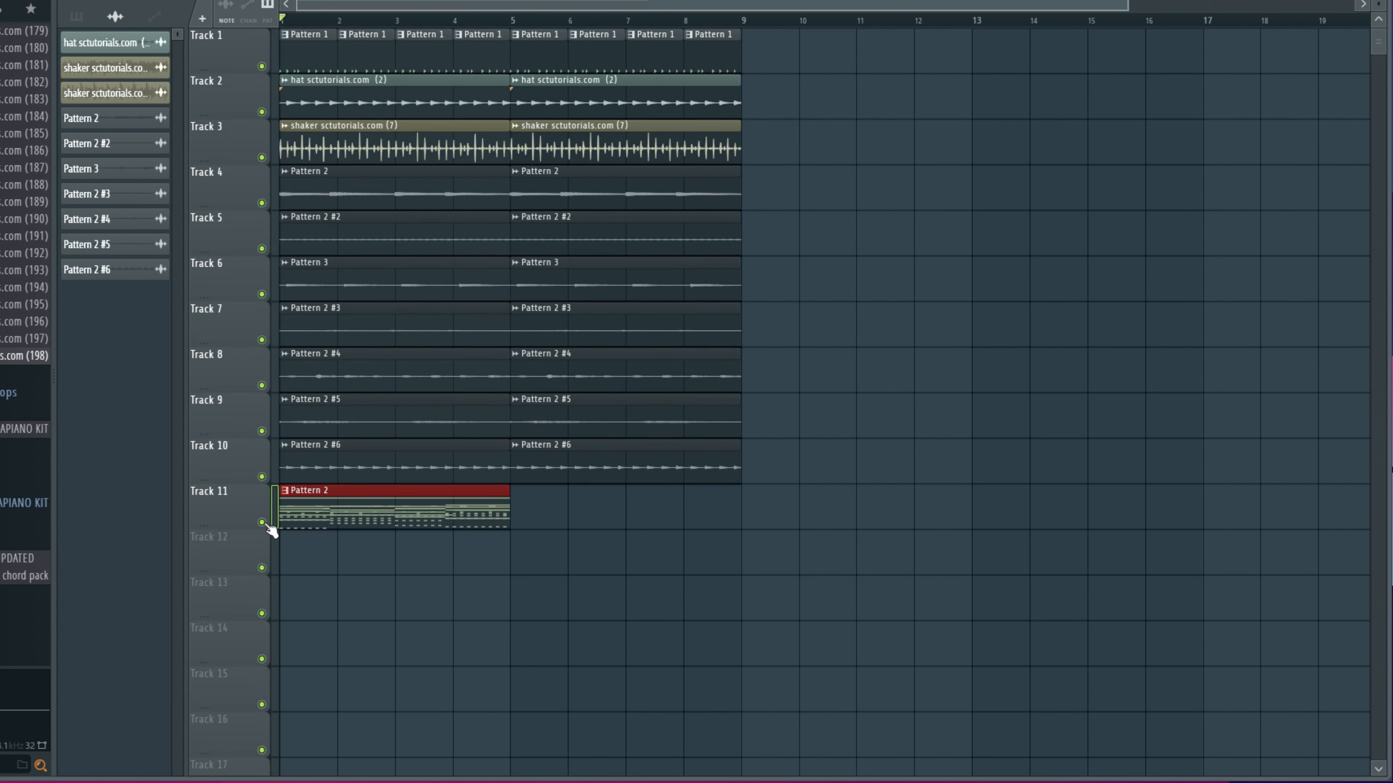
{"action": "key", "text": "space"}
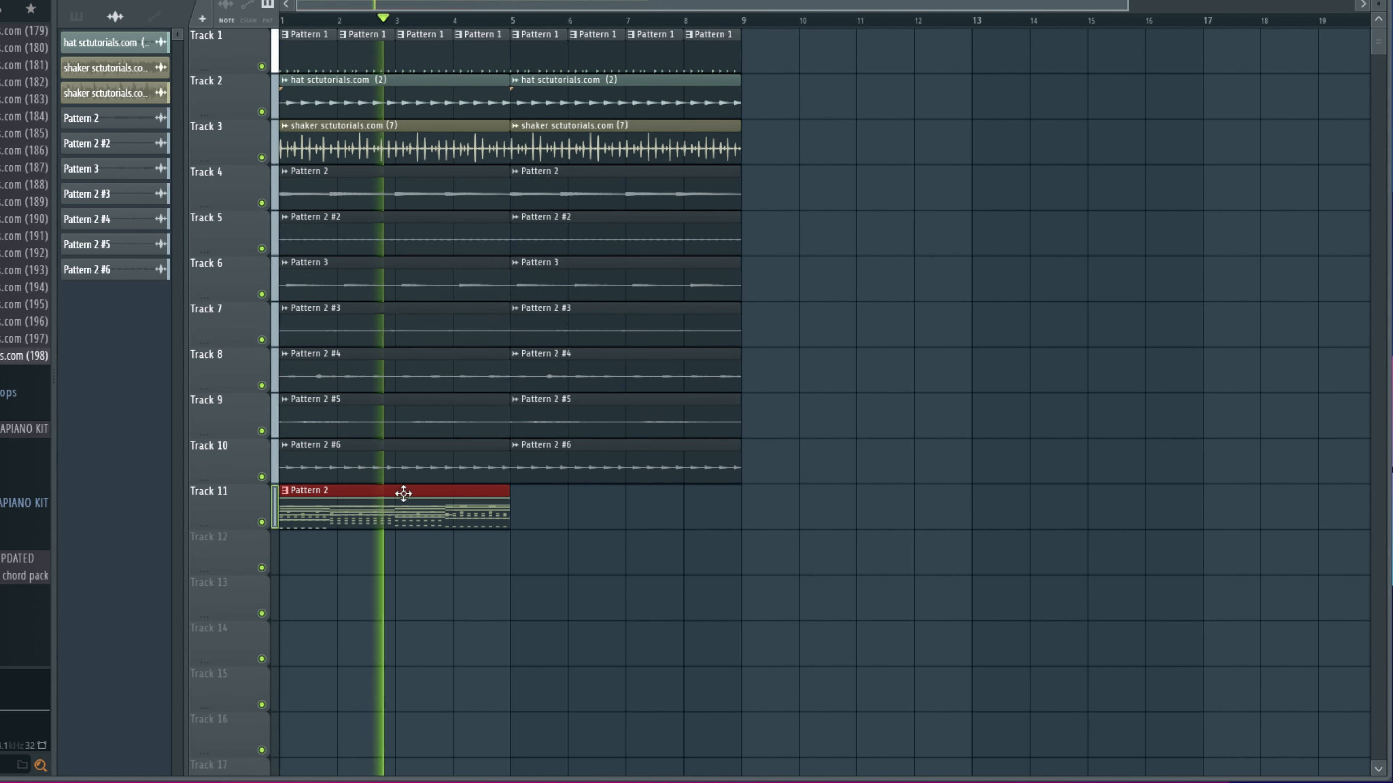
{"action": "key", "text": "ctrl+b"}
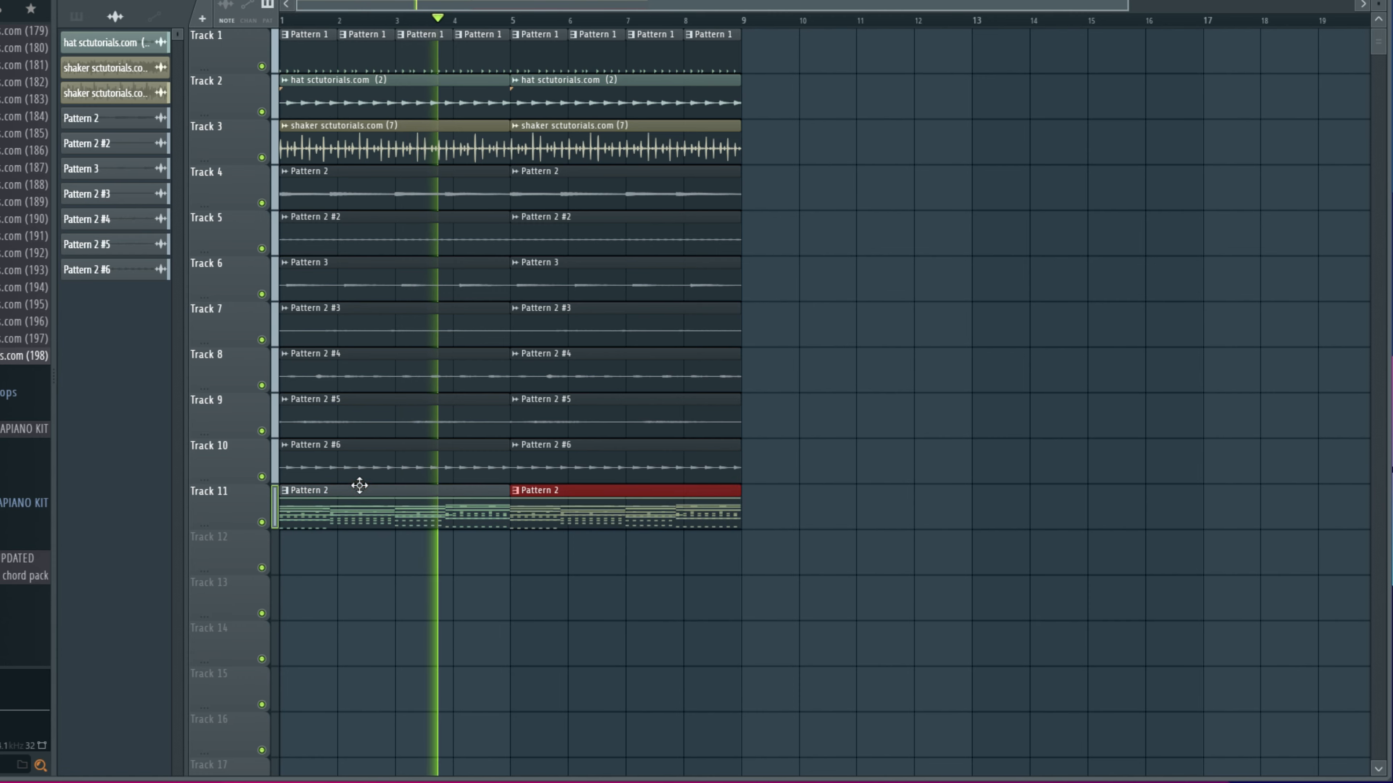
Step: Open the GMS part in the piano roll and lower both notes one octave to C6
{"action": "double_click", "coordinate": [357, 496]}
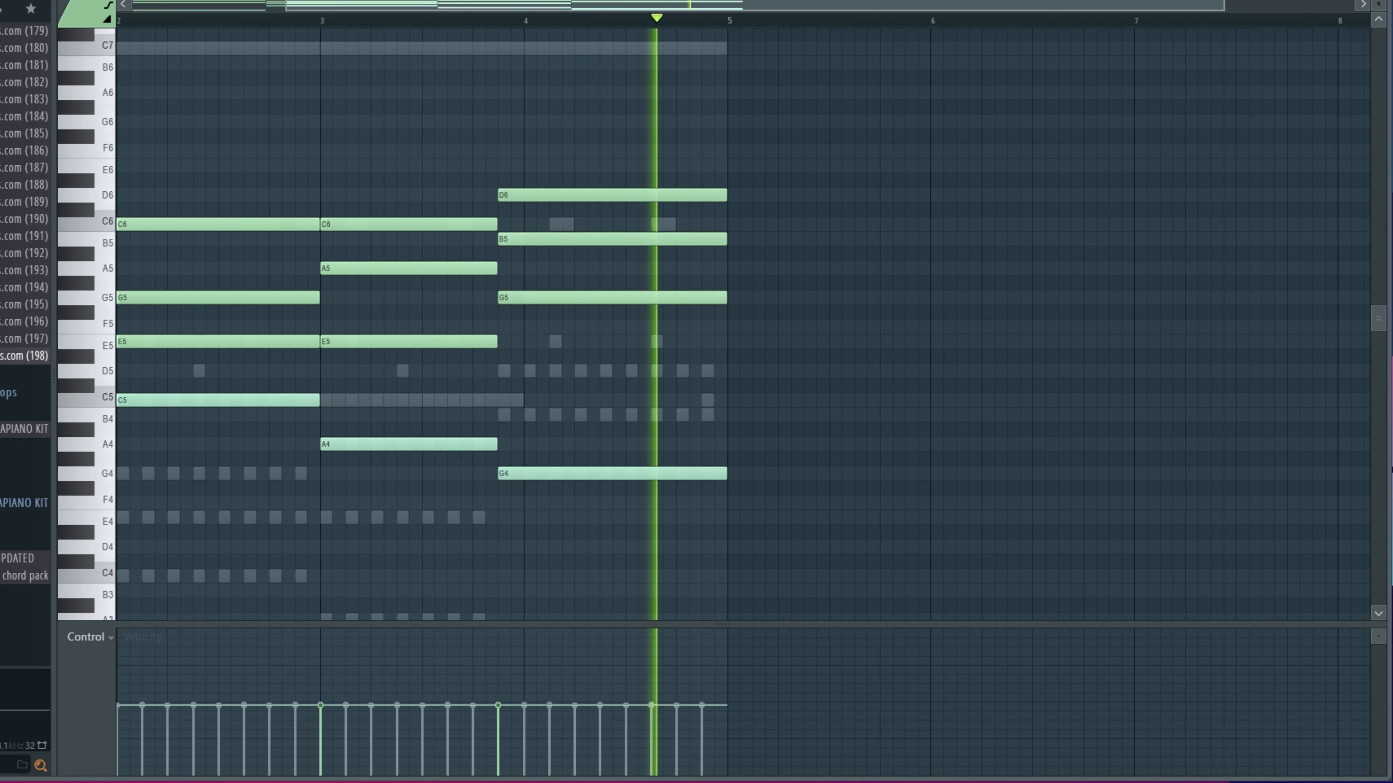
{"action": "key", "text": "F6"}
{"action": "left_click", "coordinate": [542, 726]}
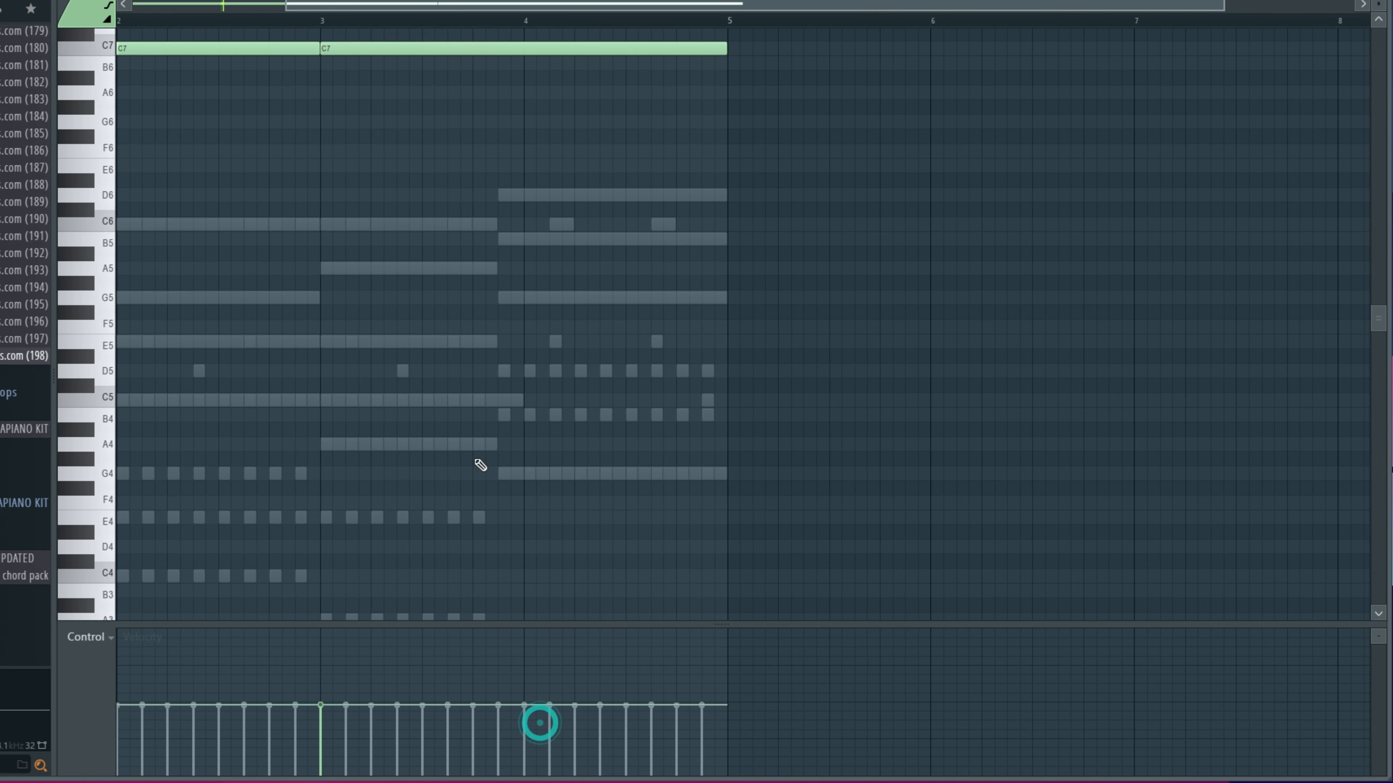
{"action": "scroll", "coordinate": [451, 429], "scroll_direction": "up", "scroll_amount": 4}
{"action": "key", "text": "space"}
{"action": "key", "text": "ctrl+Down"}
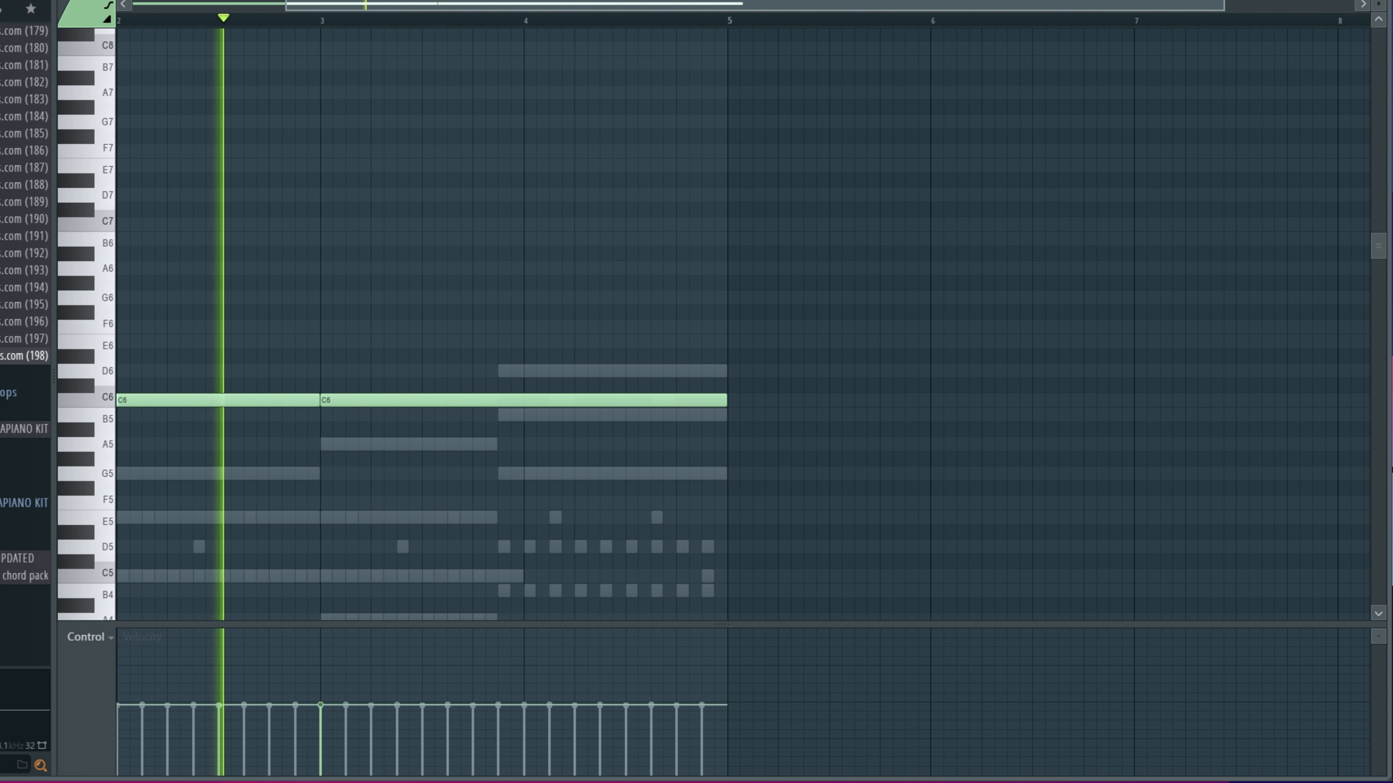
Step: Raise the velocity of both C6 notes in the GMS part and play the beat
{"action": "key", "text": "space"}
{"action": "scroll", "coordinate": [181, 695], "scroll_direction": "down", "scroll_amount": 1, "text": "ctrl"}
{"action": "scroll", "coordinate": [181, 696], "scroll_direction": "down", "scroll_amount": 3}
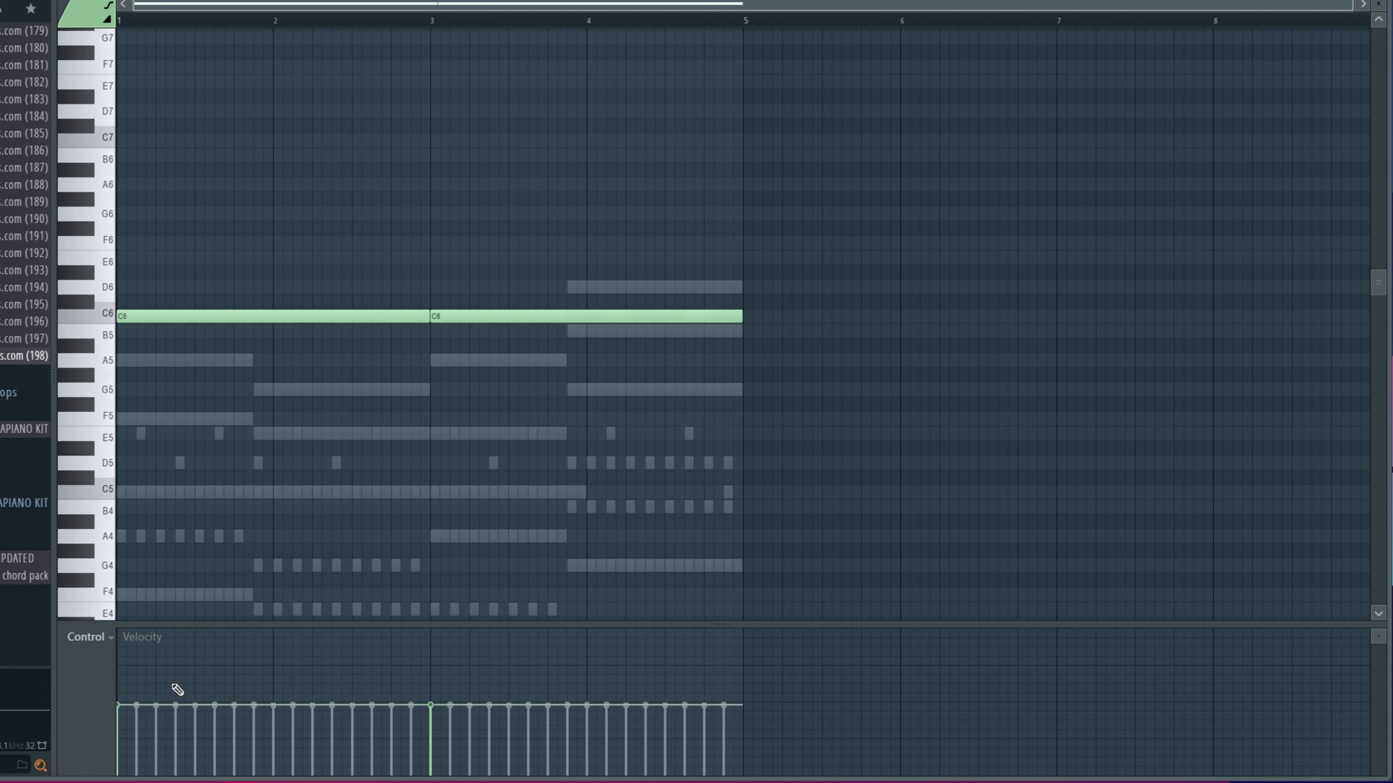
{"action": "mouse_move", "coordinate": [137, 662]}
{"action": "left_mouse_down"}
{"action": "mouse_move", "coordinate": [280, 675]}
{"action": "mouse_move", "coordinate": [460, 662]}
{"action": "left_mouse_up"}
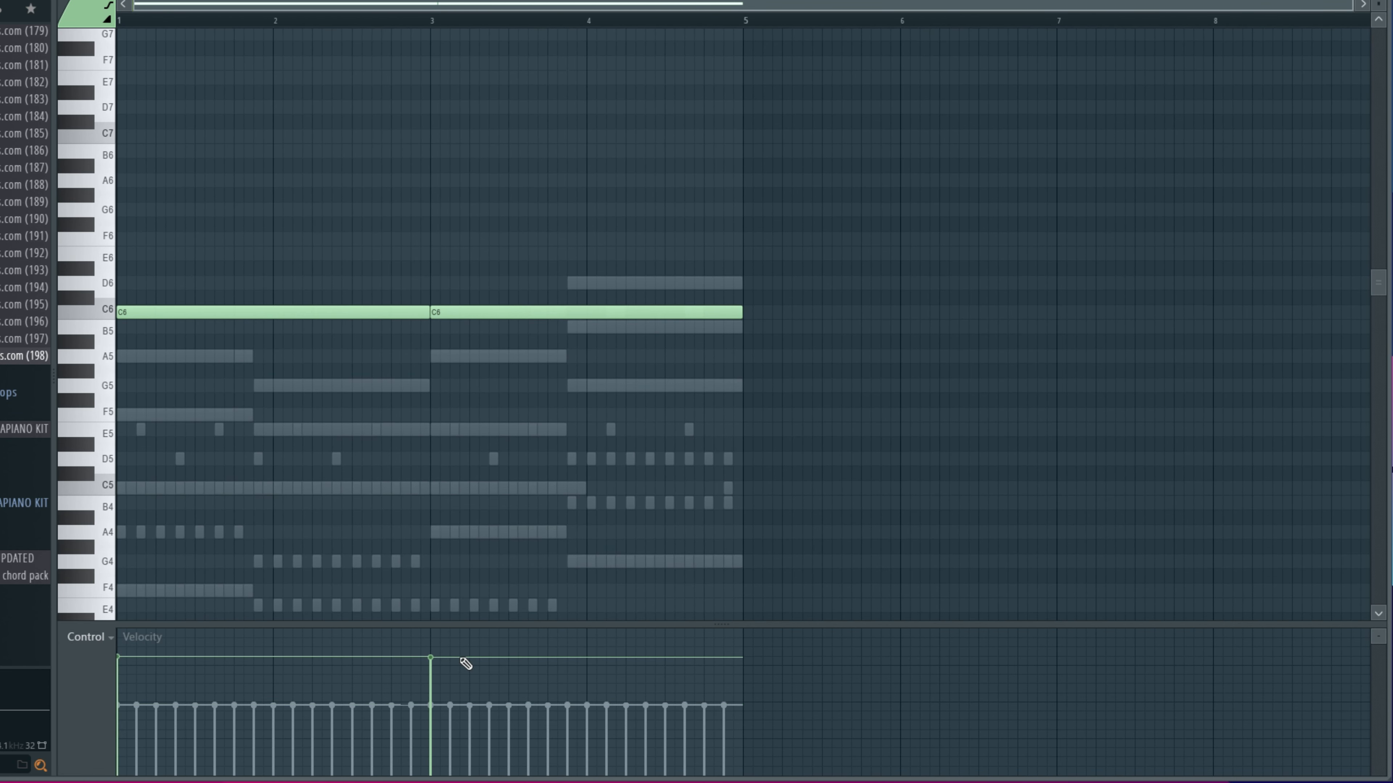
{"action": "key", "text": "space"}
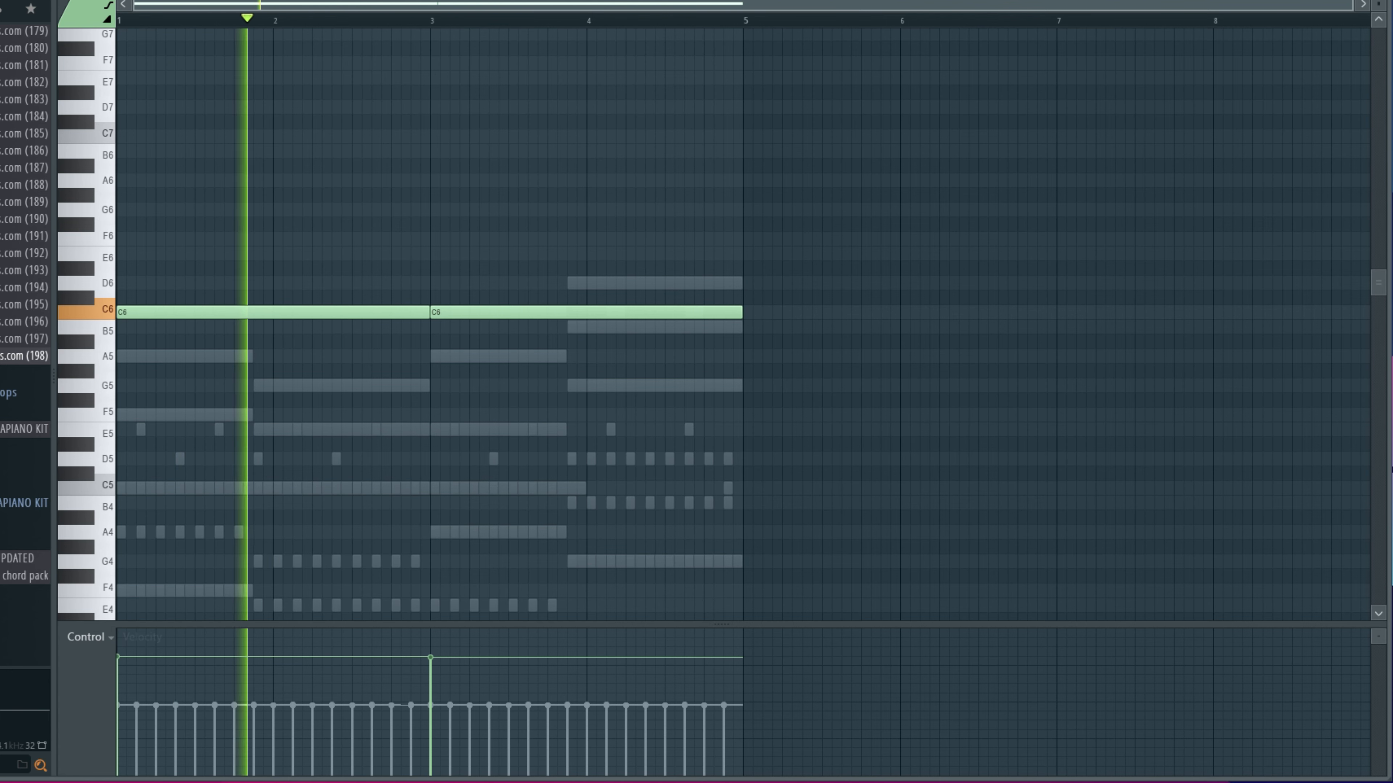
{"action": "key", "text": "F6"}
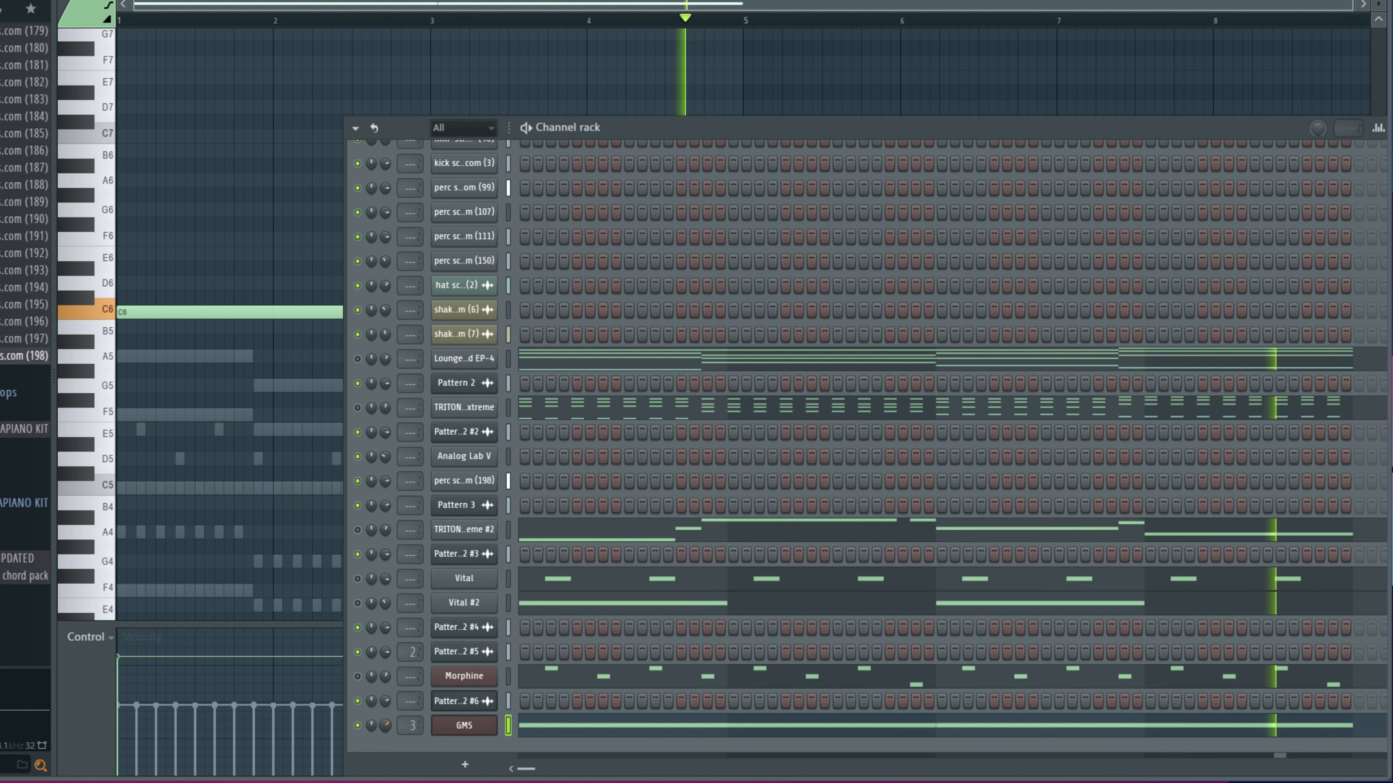
Step: Render Pattern 2 to a WAV audio clip and replace its clips on Track 11 with it
{"action": "key", "text": "F5"}
{"action": "right_click", "coordinate": [129, 74]}
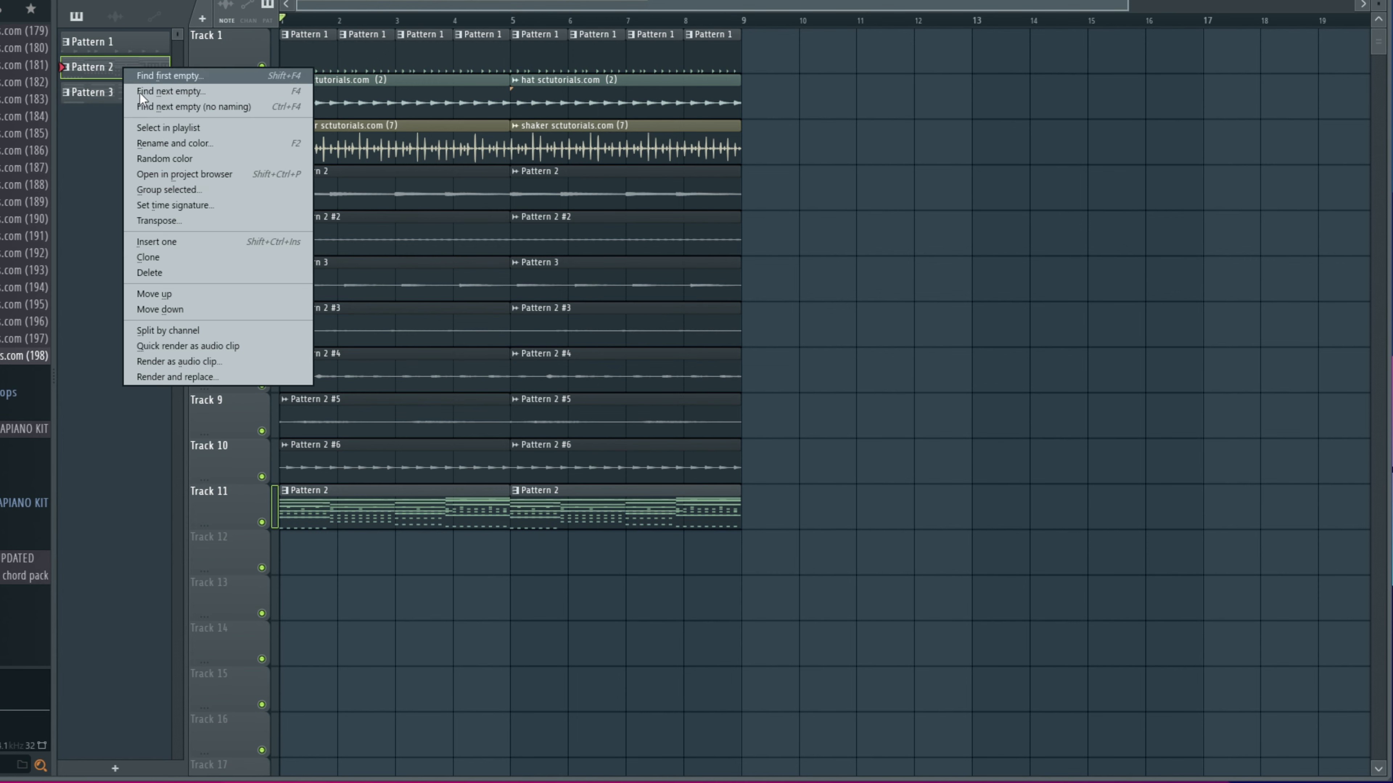
{"action": "left_click", "coordinate": [253, 370]}
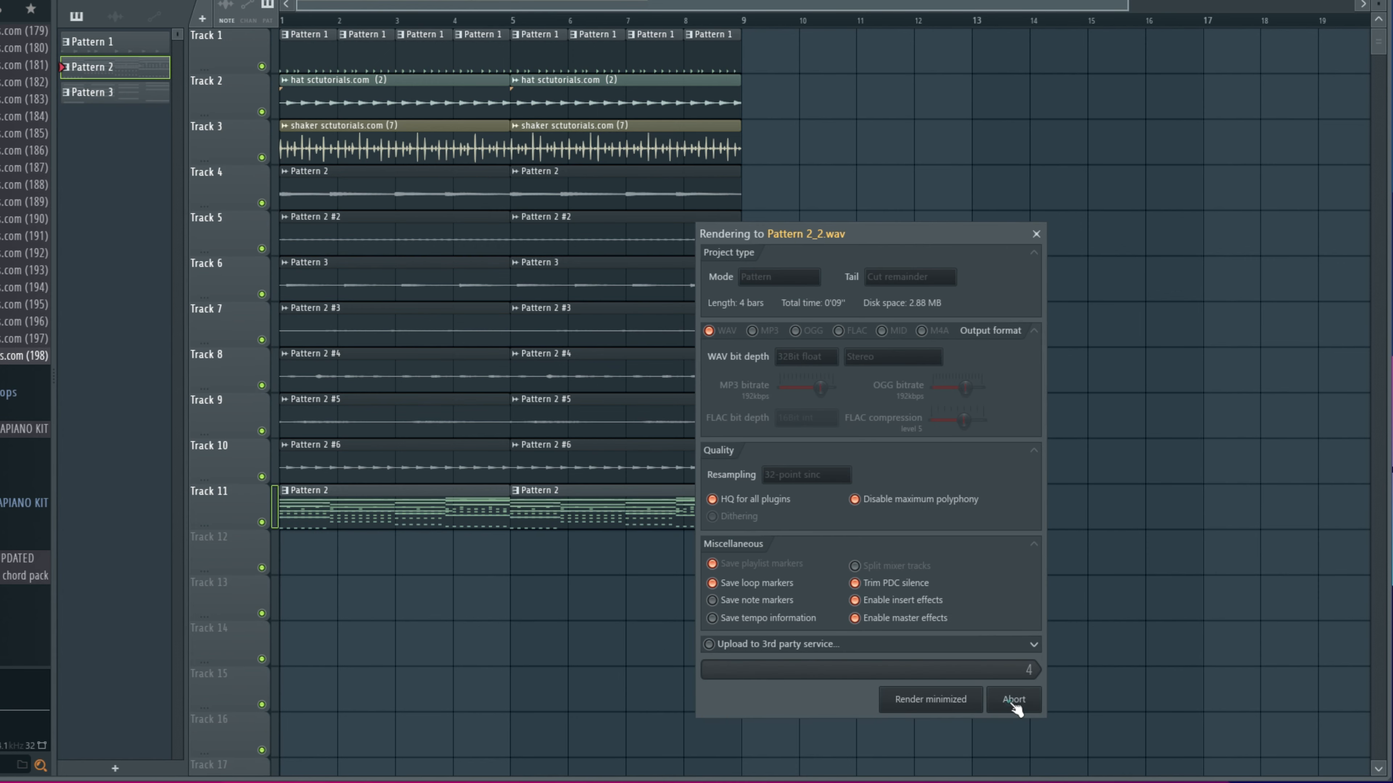
{"action": "left_click", "coordinate": [1013, 700]}
Step: Place a new Pattern 2 clip on Track 12 at bar 1 of the playlist
{"action": "left_click", "coordinate": [546, 1]}
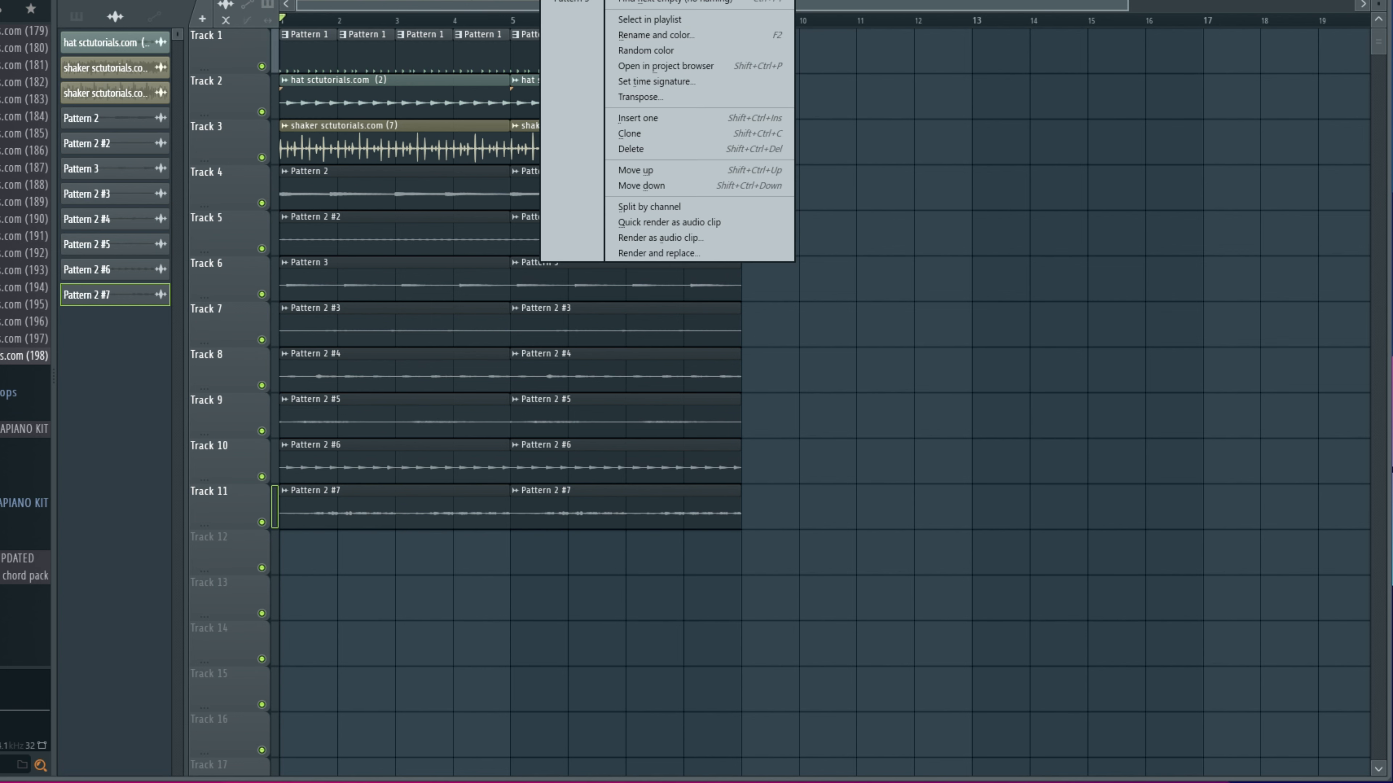
{"action": "left_click", "coordinate": [133, 165]}
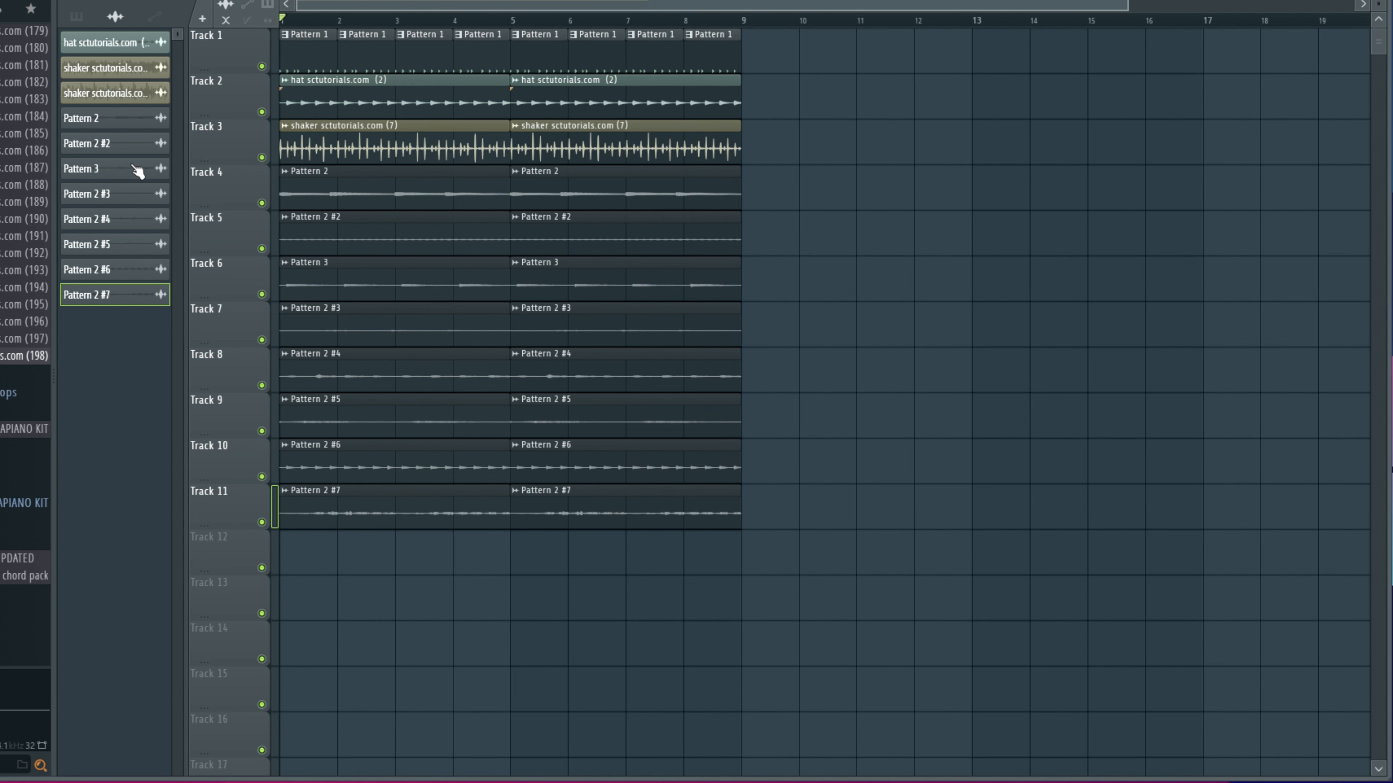
{"action": "left_click", "coordinate": [76, 16]}
{"action": "left_click_drag", "start_coordinate": [110, 69], "coordinate": [348, 556]}
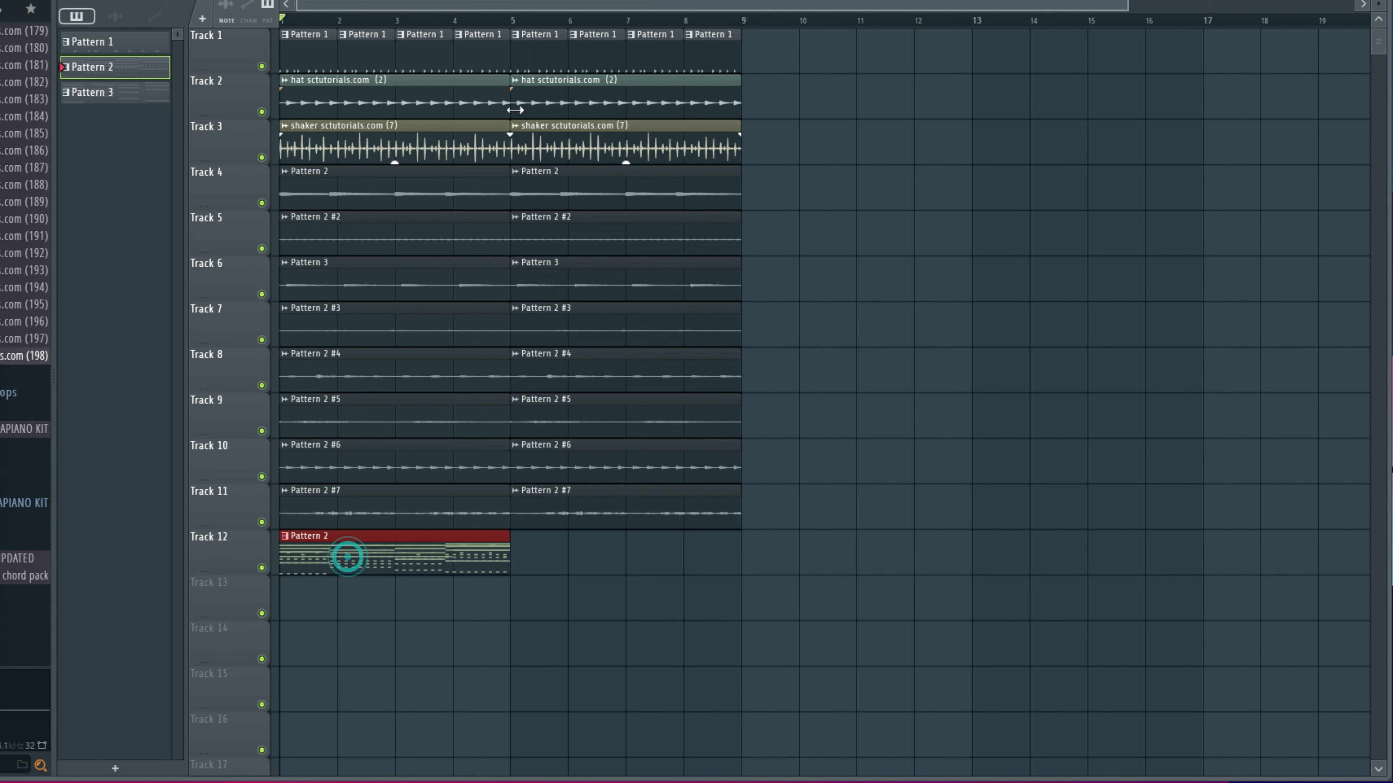
Step: Add a Kepler synth channel to the channel rack
{"action": "key", "text": "F6"}
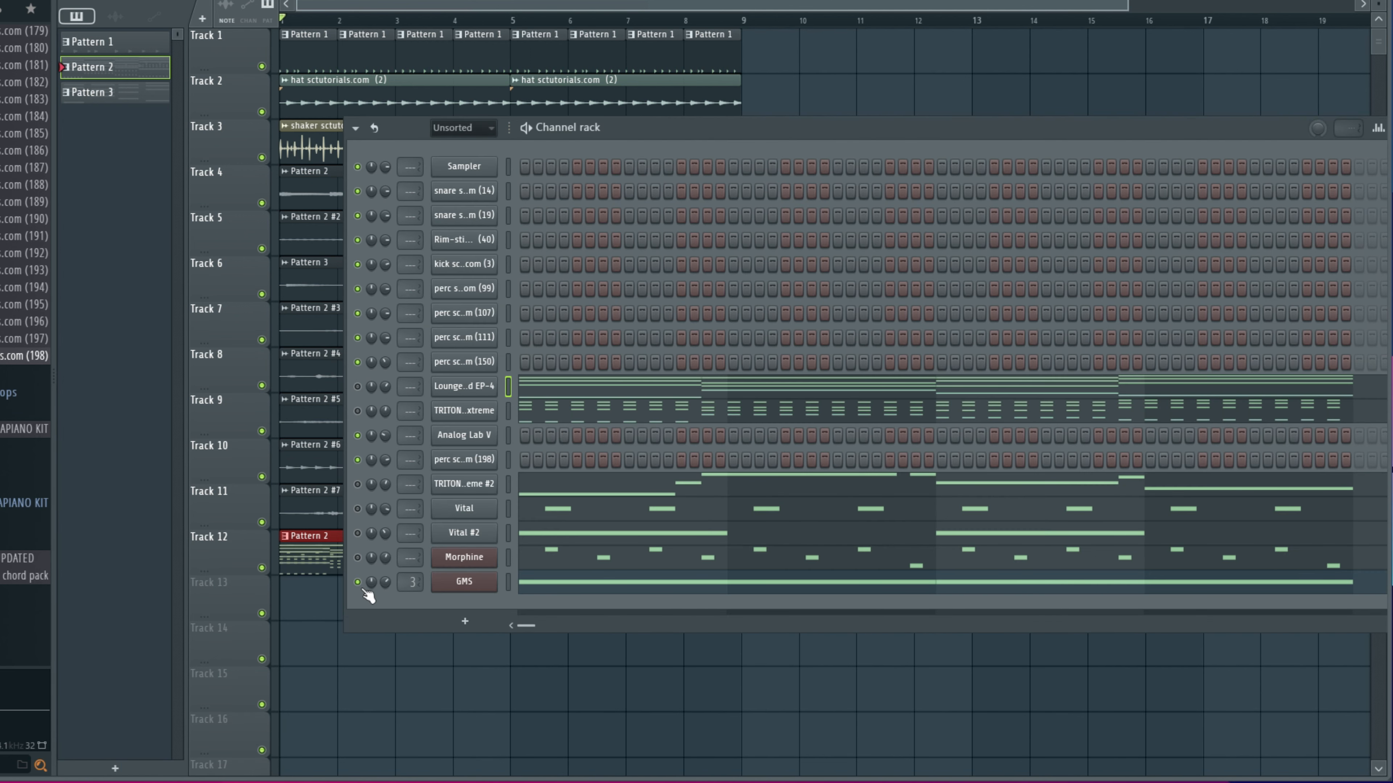
{"action": "left_click", "coordinate": [466, 622]}
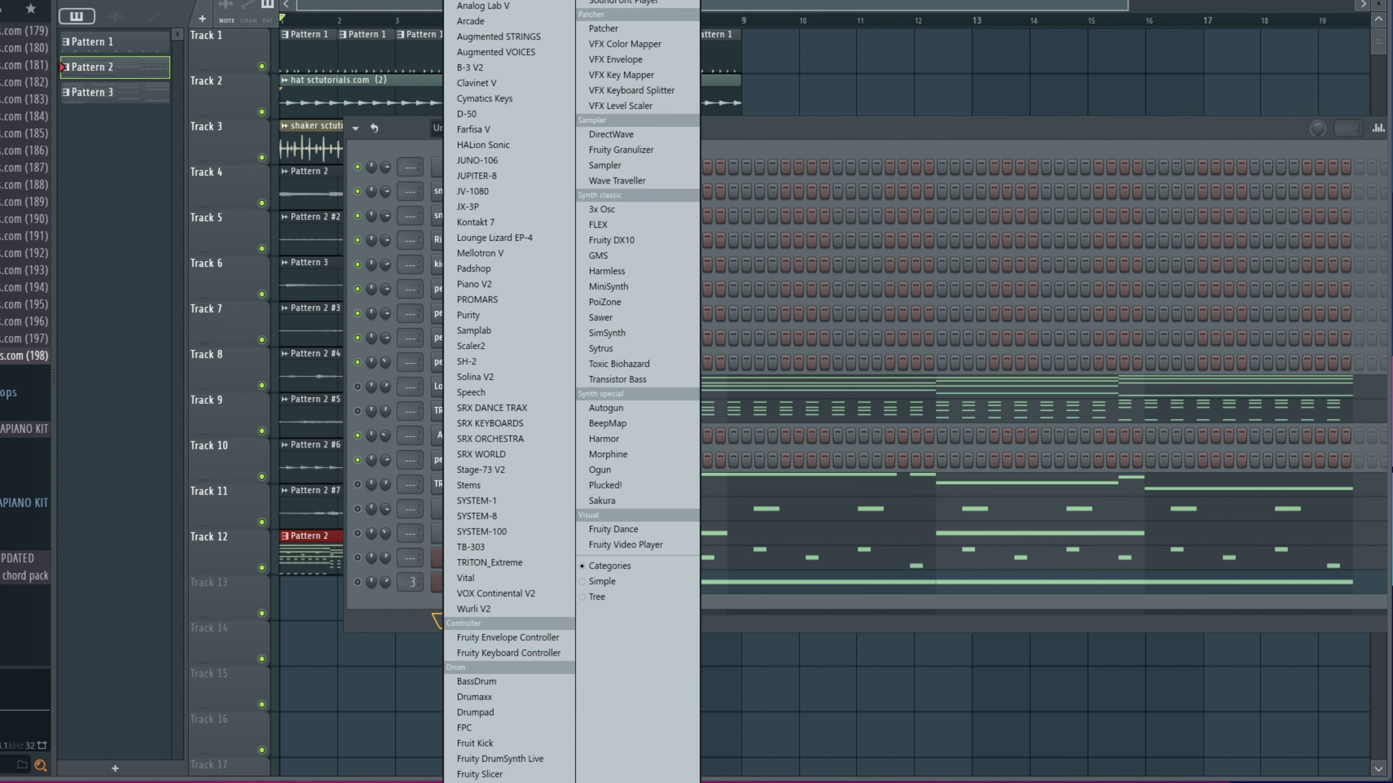
{"action": "left_click", "coordinate": [603, 3]}
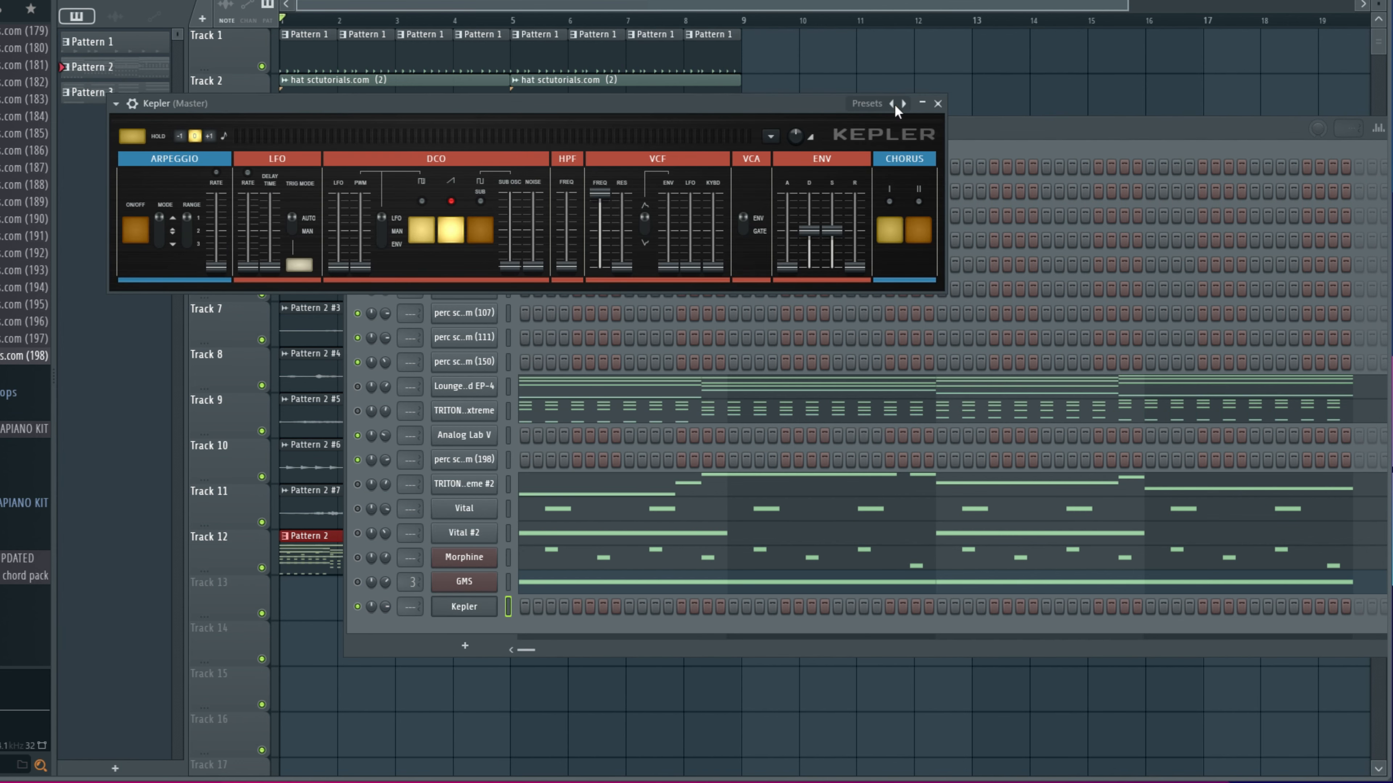
Step: Audition the Kepler bass presets from Blackmoon through Deepblub and load Blackmoon
{"action": "left_click", "coordinate": [894, 104]}
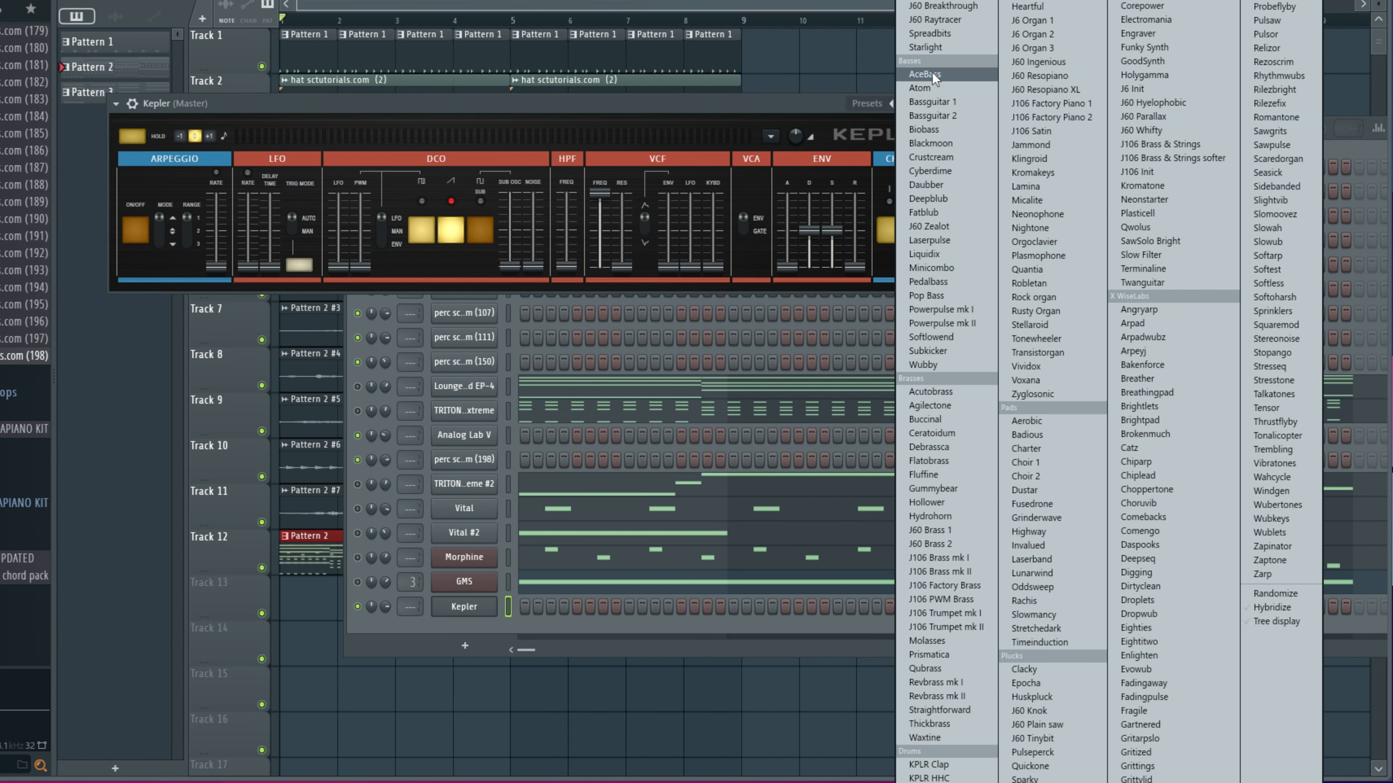
{"action": "left_click", "coordinate": [941, 143]}
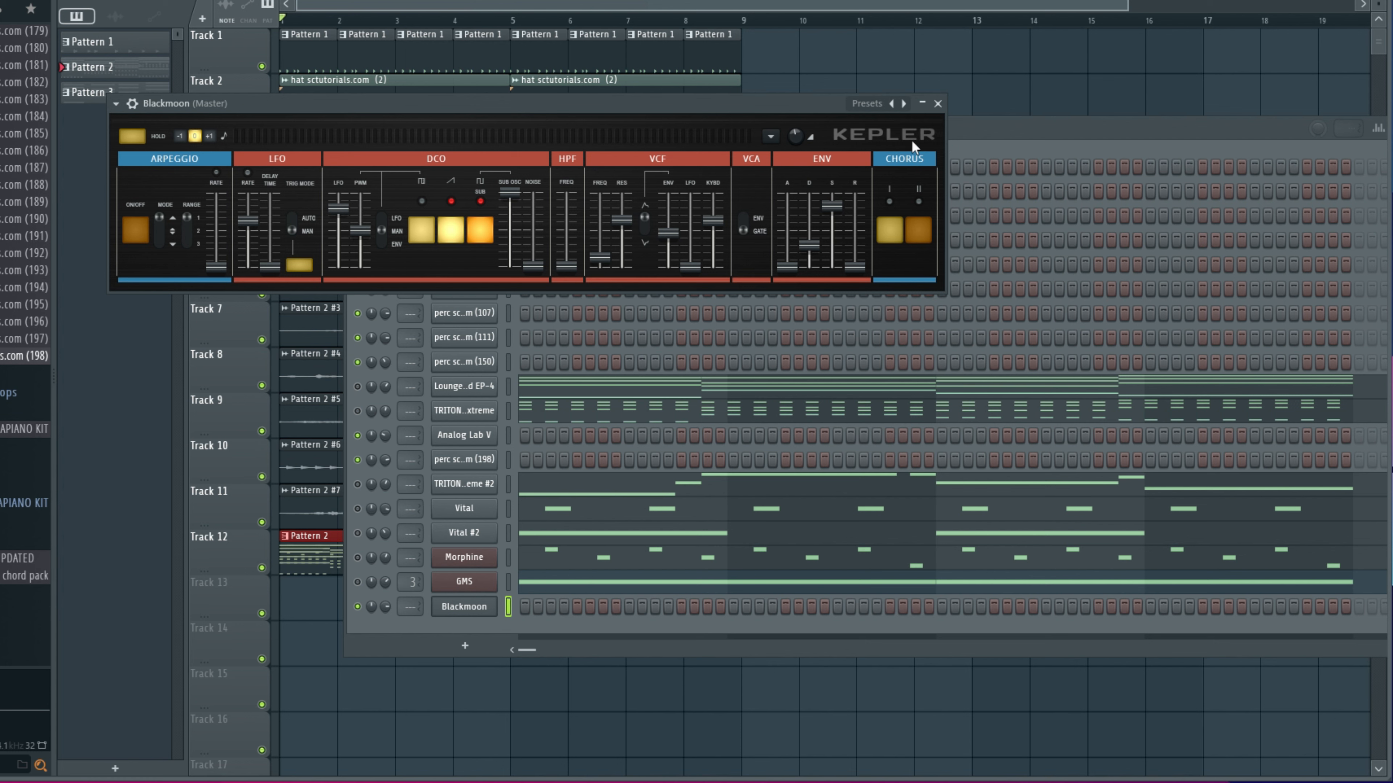
{"action": "left_click", "coordinate": [903, 104]}
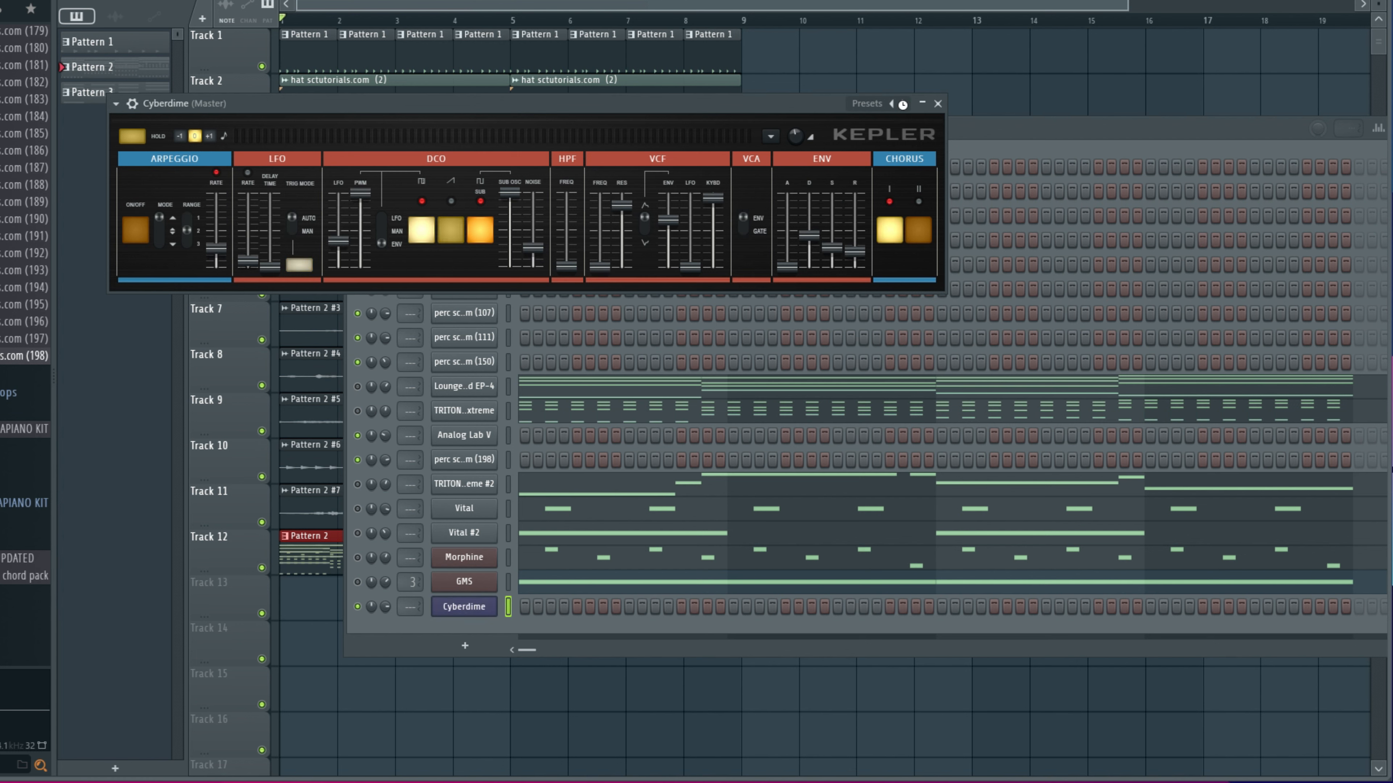
{"action": "left_click", "coordinate": [904, 104]}
{"action": "left_click", "coordinate": [904, 104]}
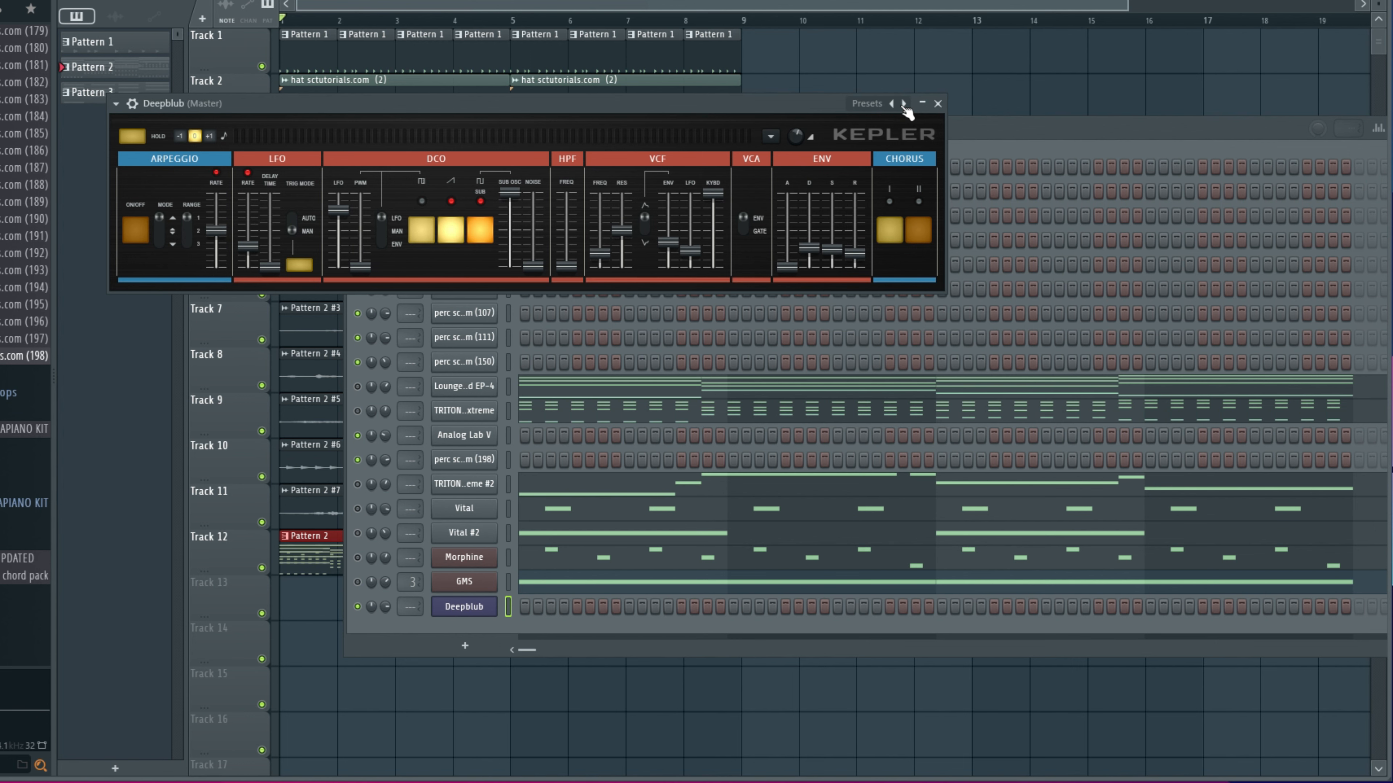
{"action": "left_click", "coordinate": [900, 104]}
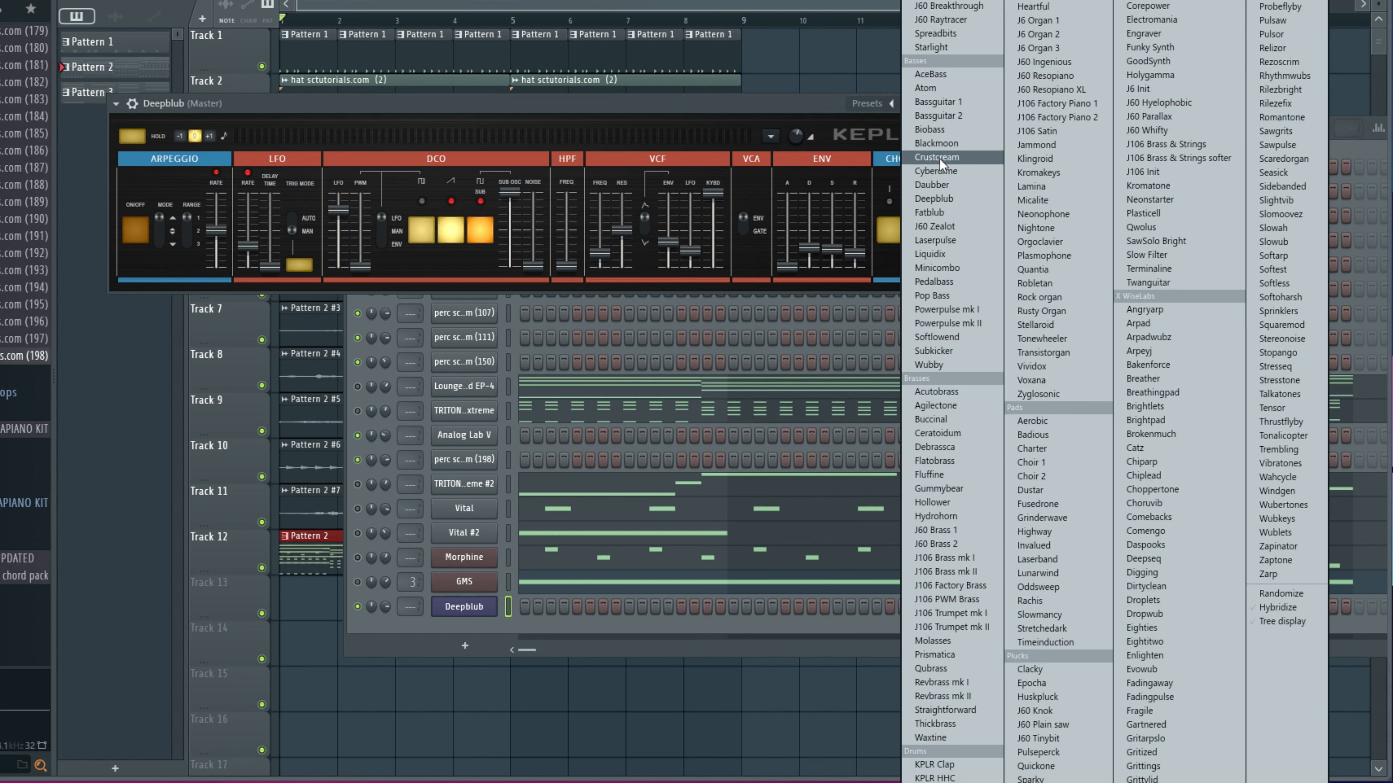
{"action": "left_click", "coordinate": [935, 144]}
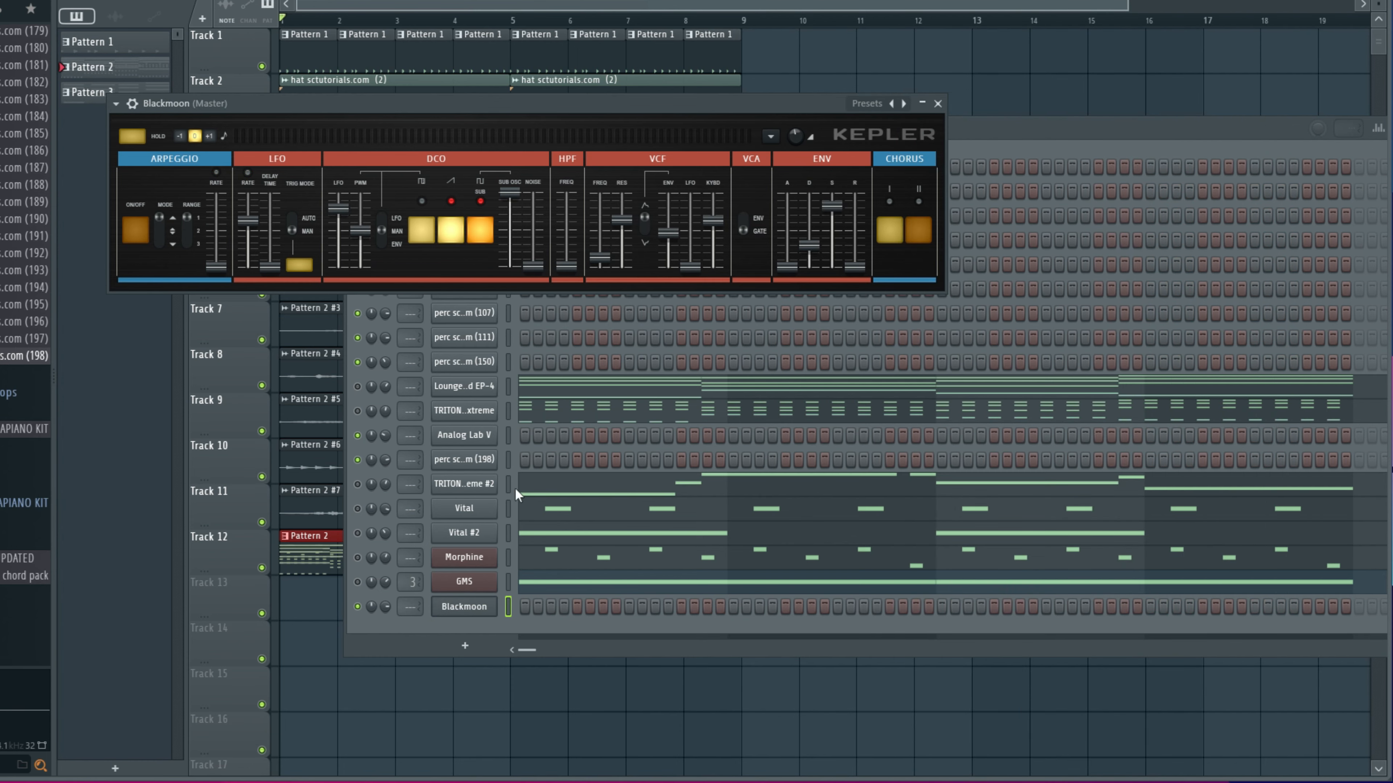
Step: Examine the root notes and chord changes of the Lounge Lizard EP-4 chords in the piano roll
{"action": "left_click", "coordinate": [588, 410]}
{"action": "scroll", "coordinate": [180, 375], "scroll_direction": "down", "scroll_amount": 2}
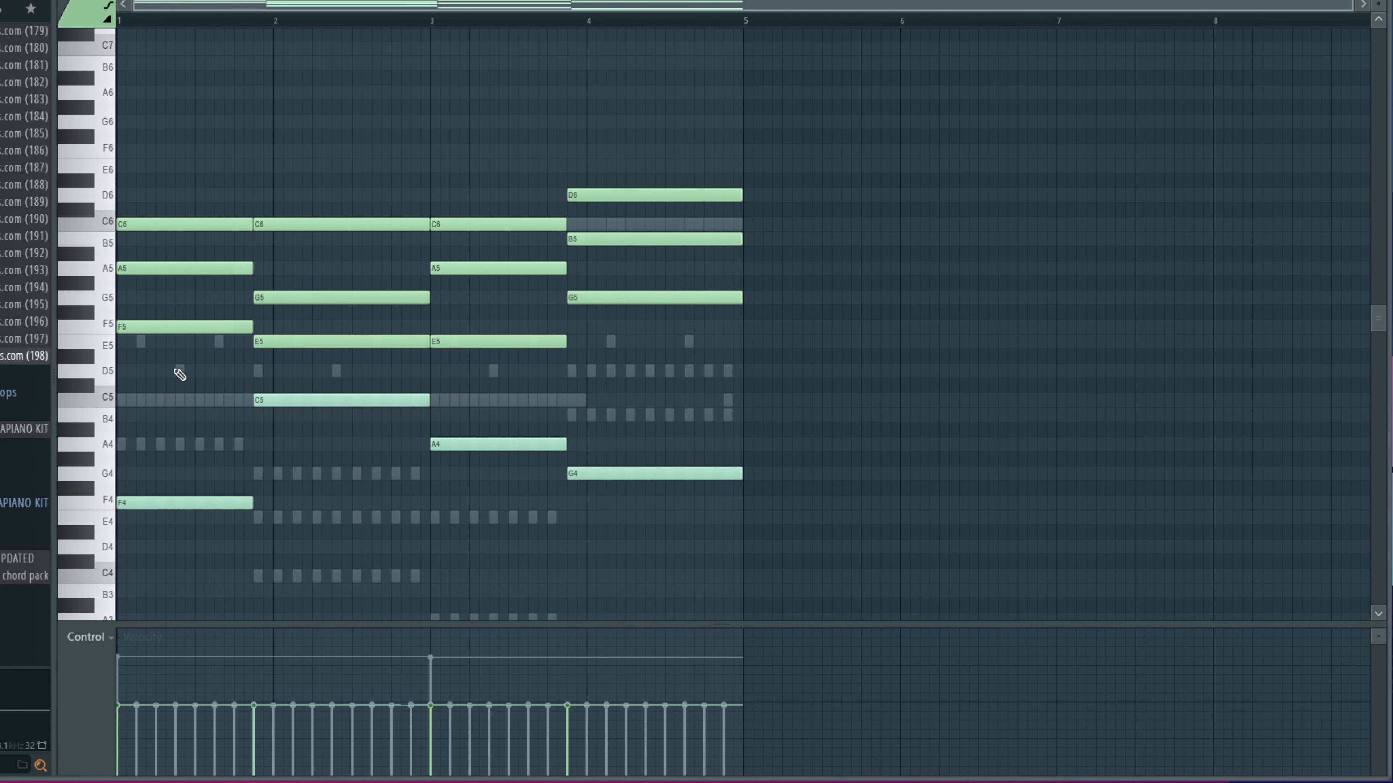
{"action": "left_click", "coordinate": [165, 327]}
{"action": "left_click", "coordinate": [157, 503]}
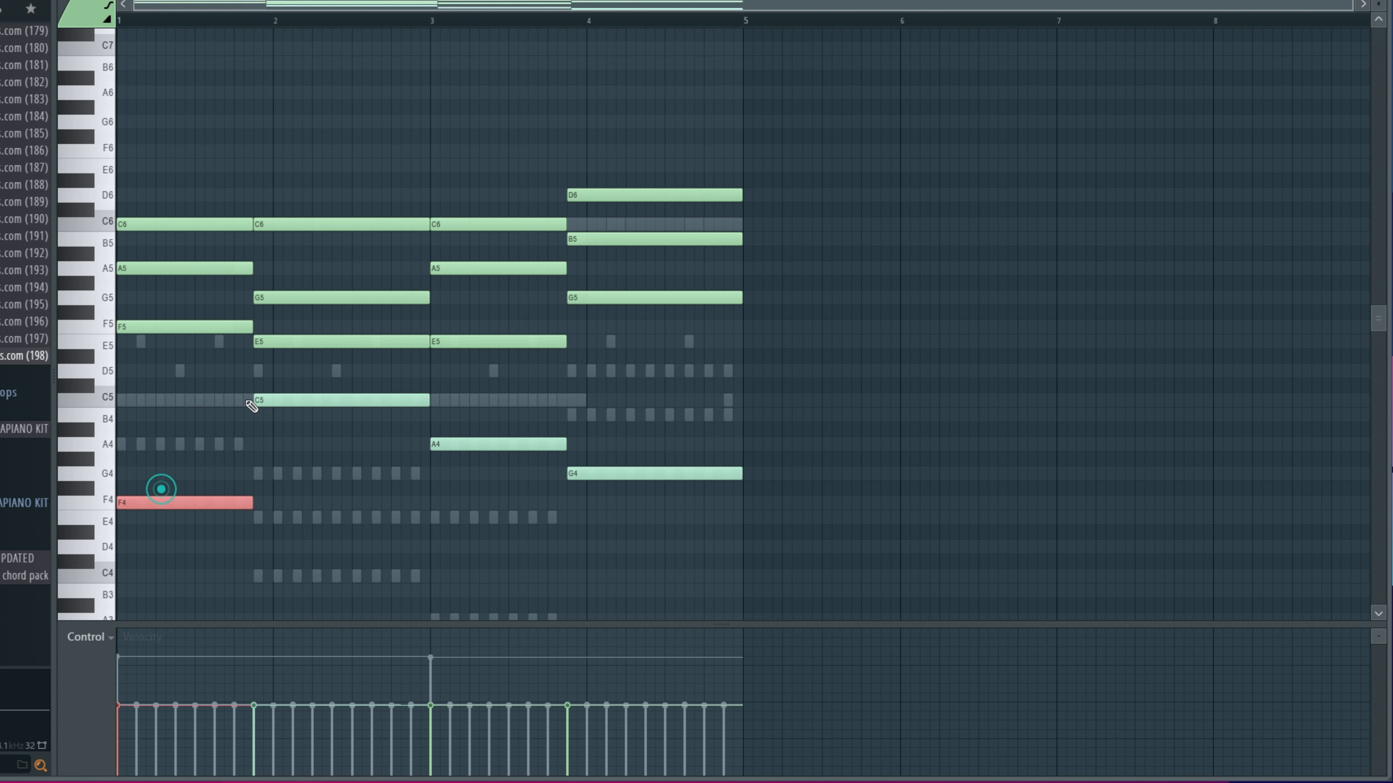
{"action": "left_click", "coordinate": [262, 400]}
{"action": "left_click", "coordinate": [235, 504]}
{"action": "left_click", "coordinate": [301, 400]}
{"action": "left_click", "coordinate": [164, 327]}
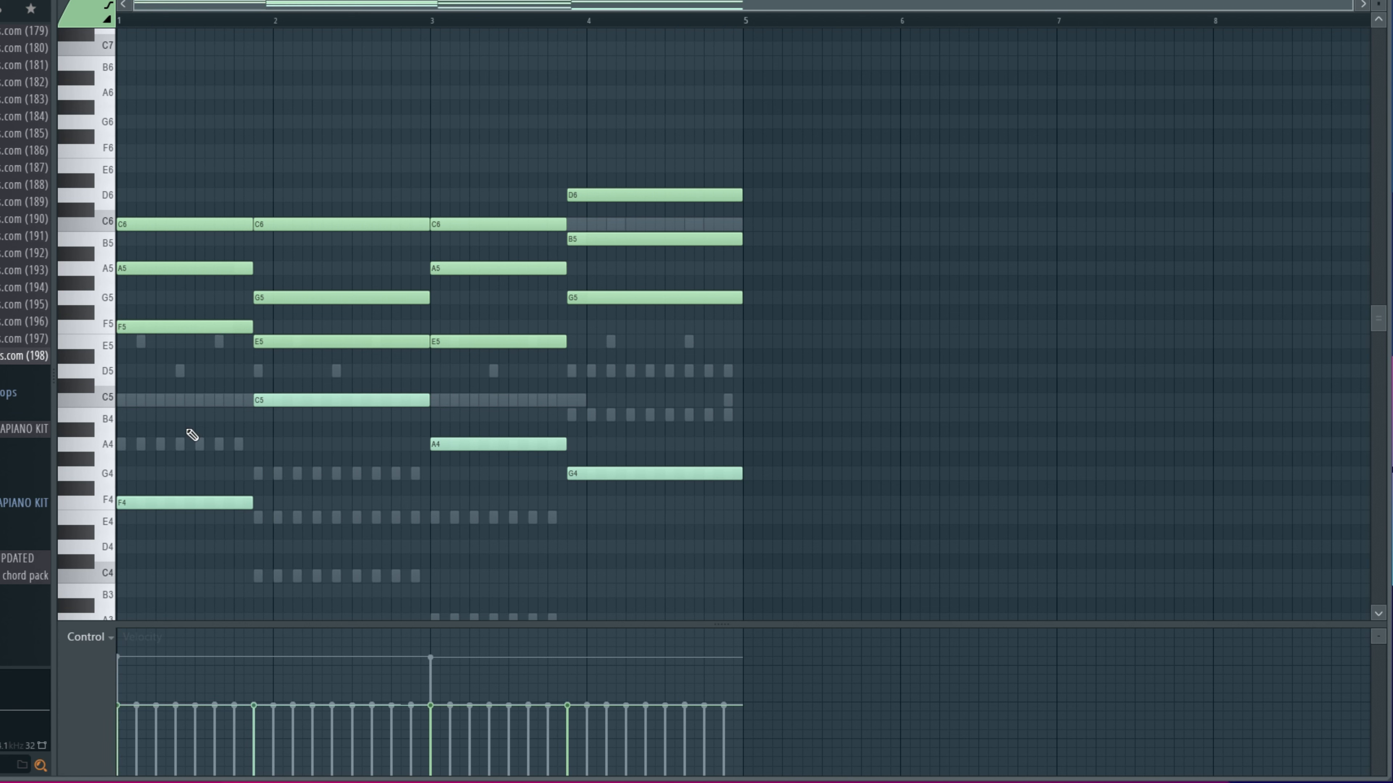
{"action": "left_click", "coordinate": [181, 504]}
{"action": "scroll", "coordinate": [224, 296], "scroll_direction": "up", "scroll_amount": 3}
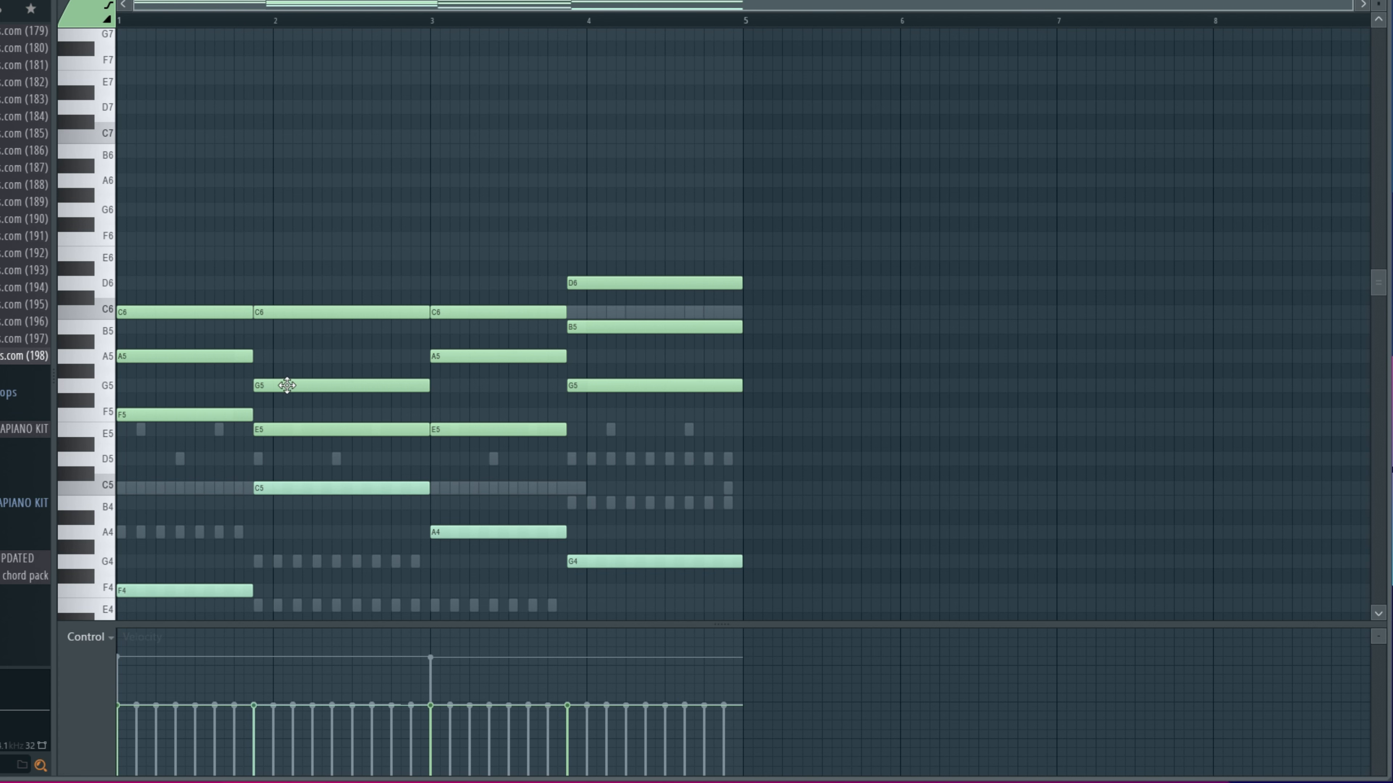
{"action": "scroll", "coordinate": [311, 439], "scroll_direction": "down", "scroll_amount": 2}
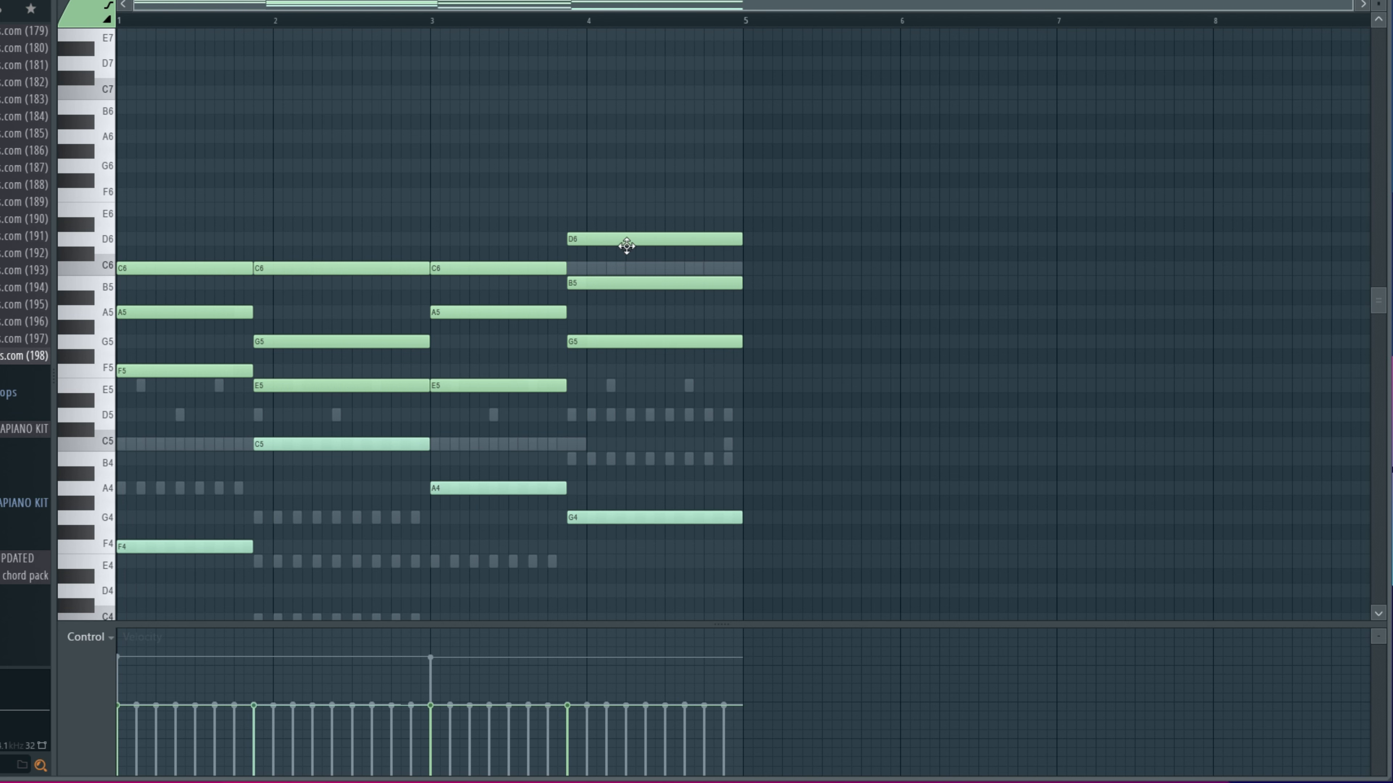
{"action": "scroll", "coordinate": [746, 295], "scroll_direction": "down", "scroll_amount": 2}
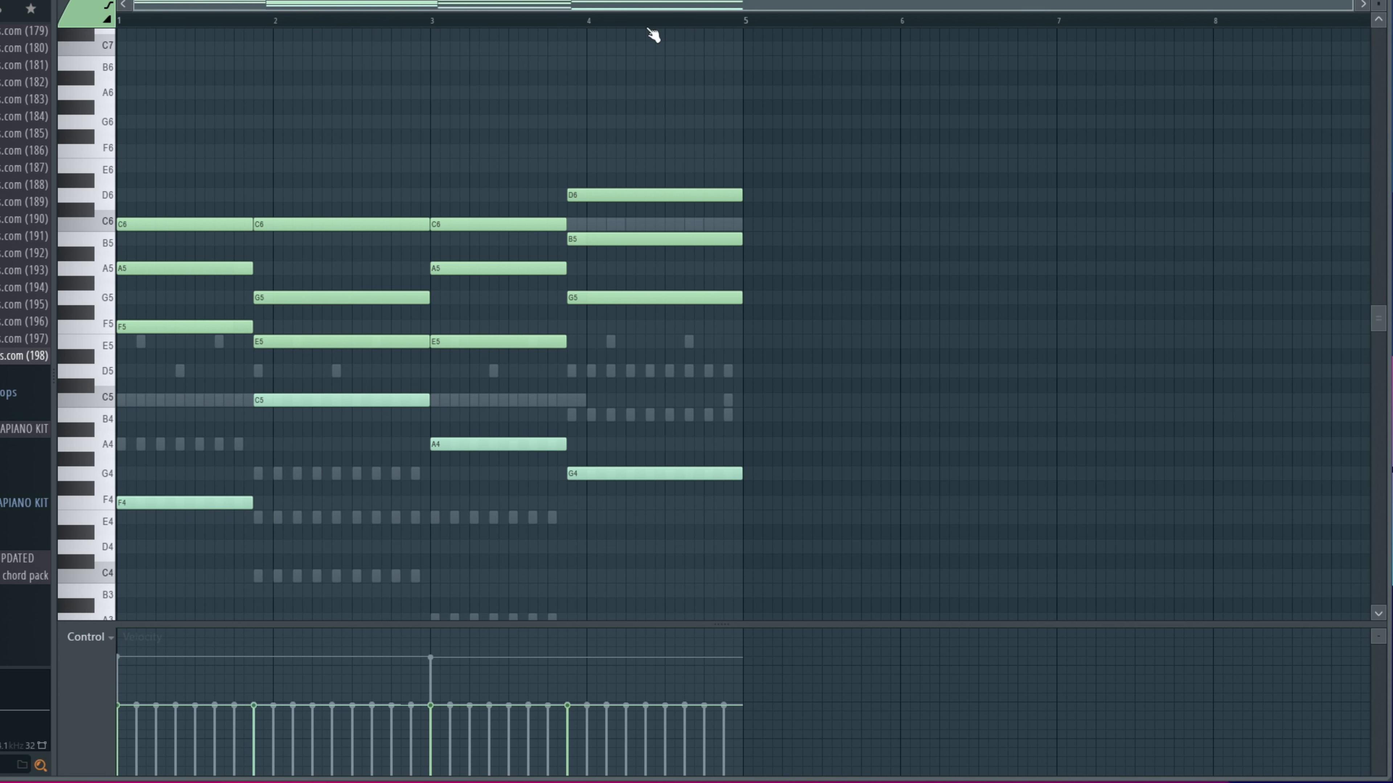
Step: In the Blackmoon channel's piano roll, draw an F4 note at bar 1 and shorten it to end just before the first chord change
{"action": "key", "text": "F6"}
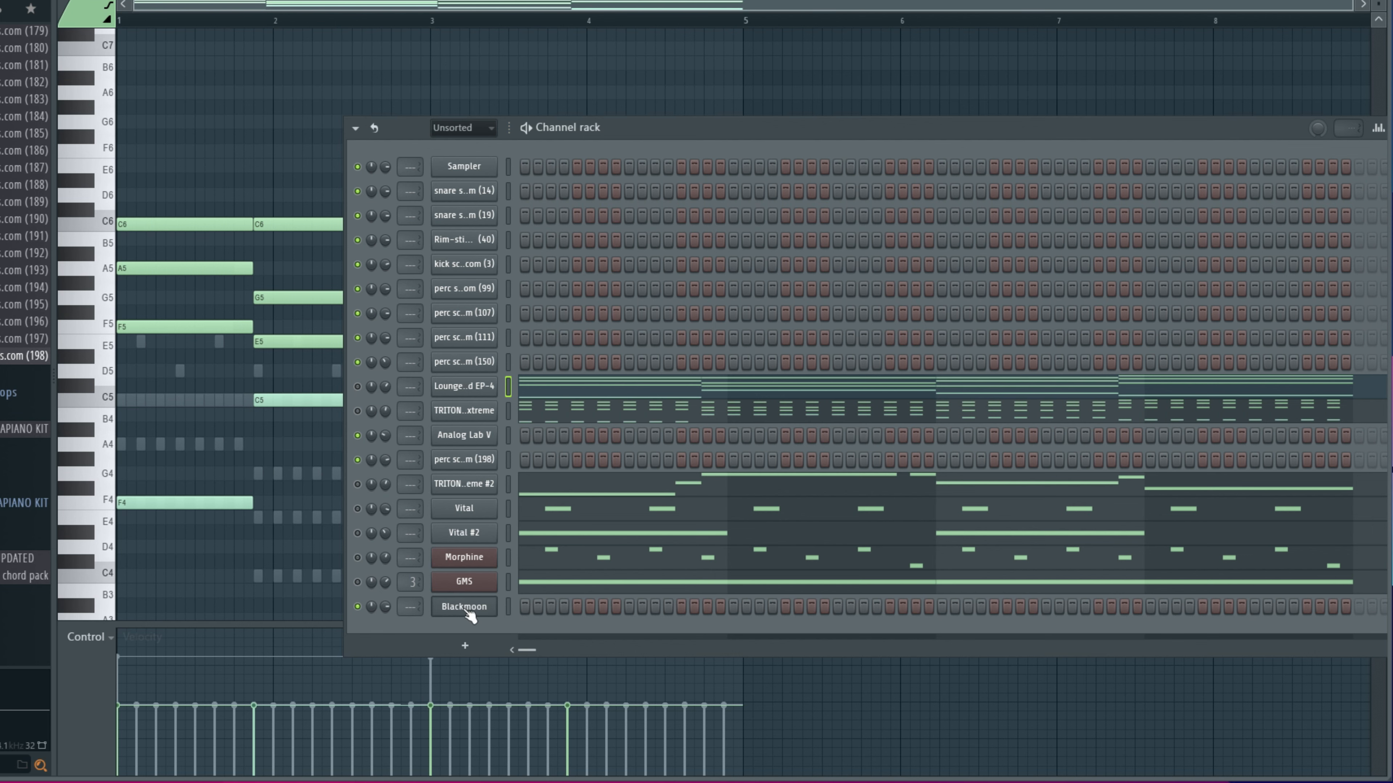
{"action": "right_click", "coordinate": [467, 611]}
{"action": "left_click", "coordinate": [559, 608]}
{"action": "left_click", "coordinate": [152, 508]}
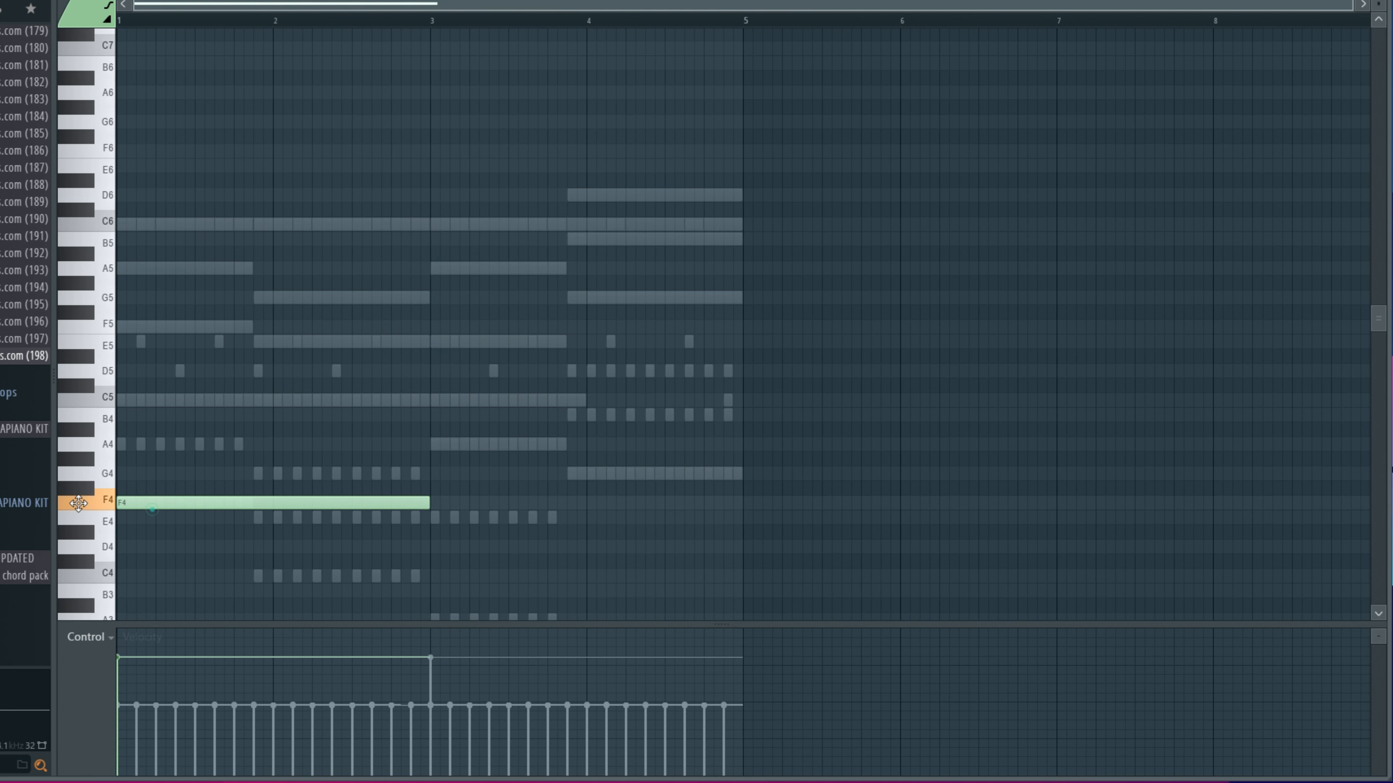
{"action": "left_click_drag", "start_coordinate": [422, 503], "coordinate": [244, 516]}
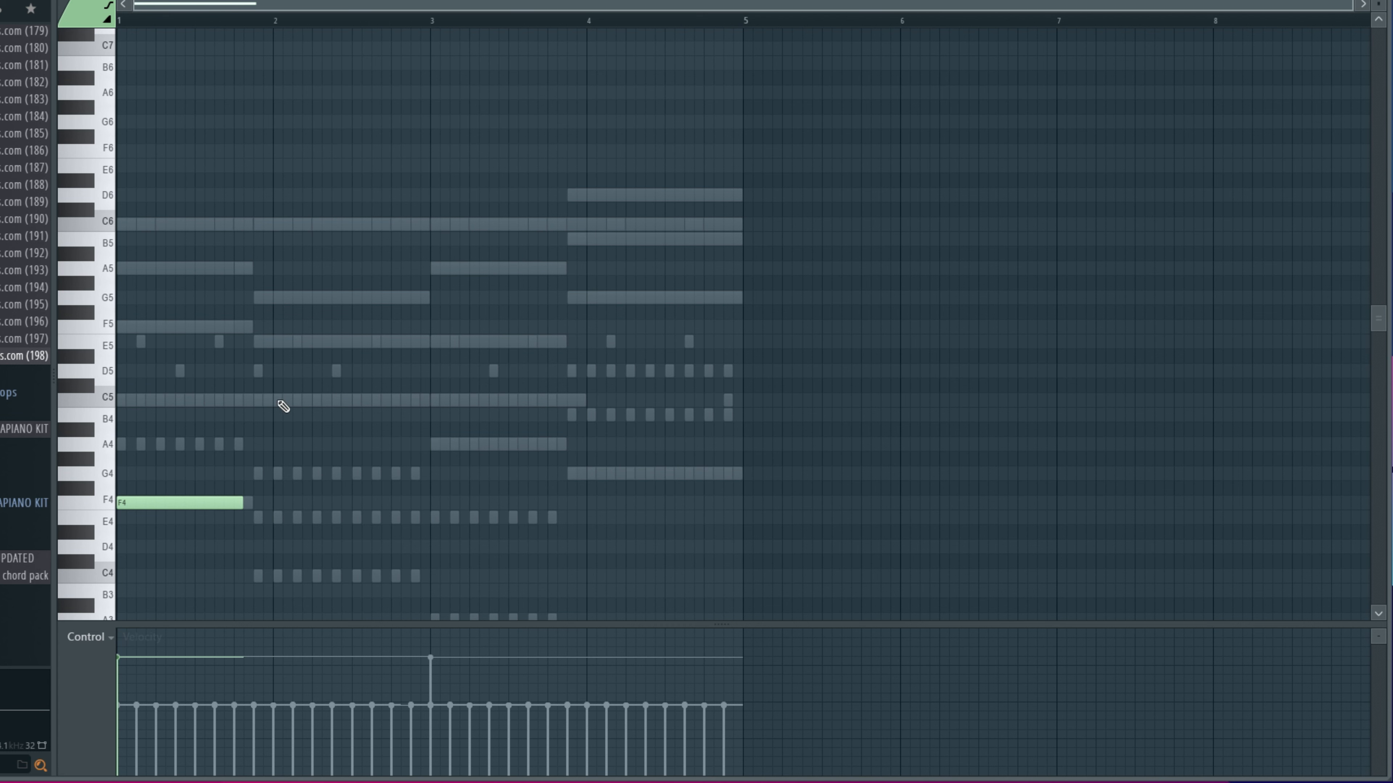
Step: Draw C5, A4 and G4 bass notes that follow the remaining chord roots and end at bar 5
{"action": "left_click", "coordinate": [245, 400]}
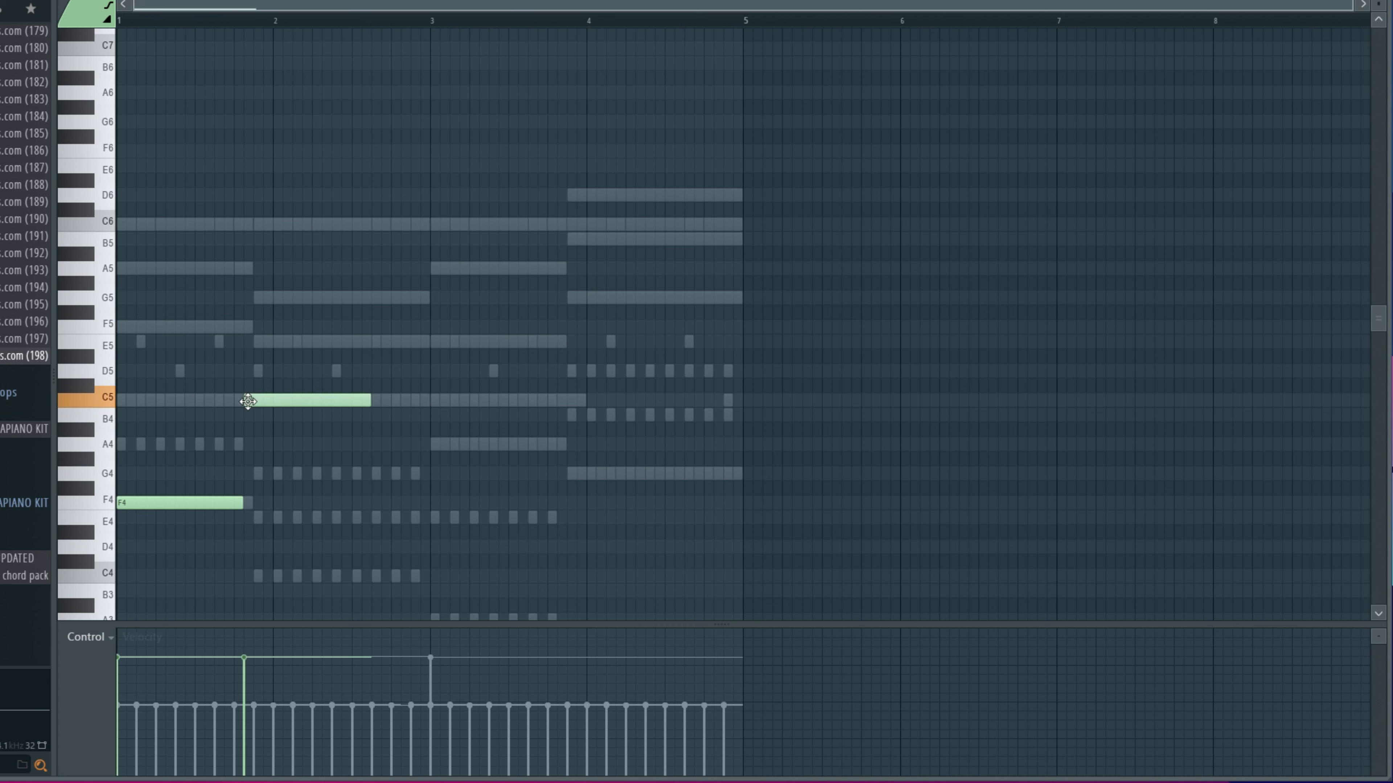
{"action": "left_click_drag", "start_coordinate": [292, 400], "coordinate": [425, 402]}
{"action": "left_click", "coordinate": [296, 400]}
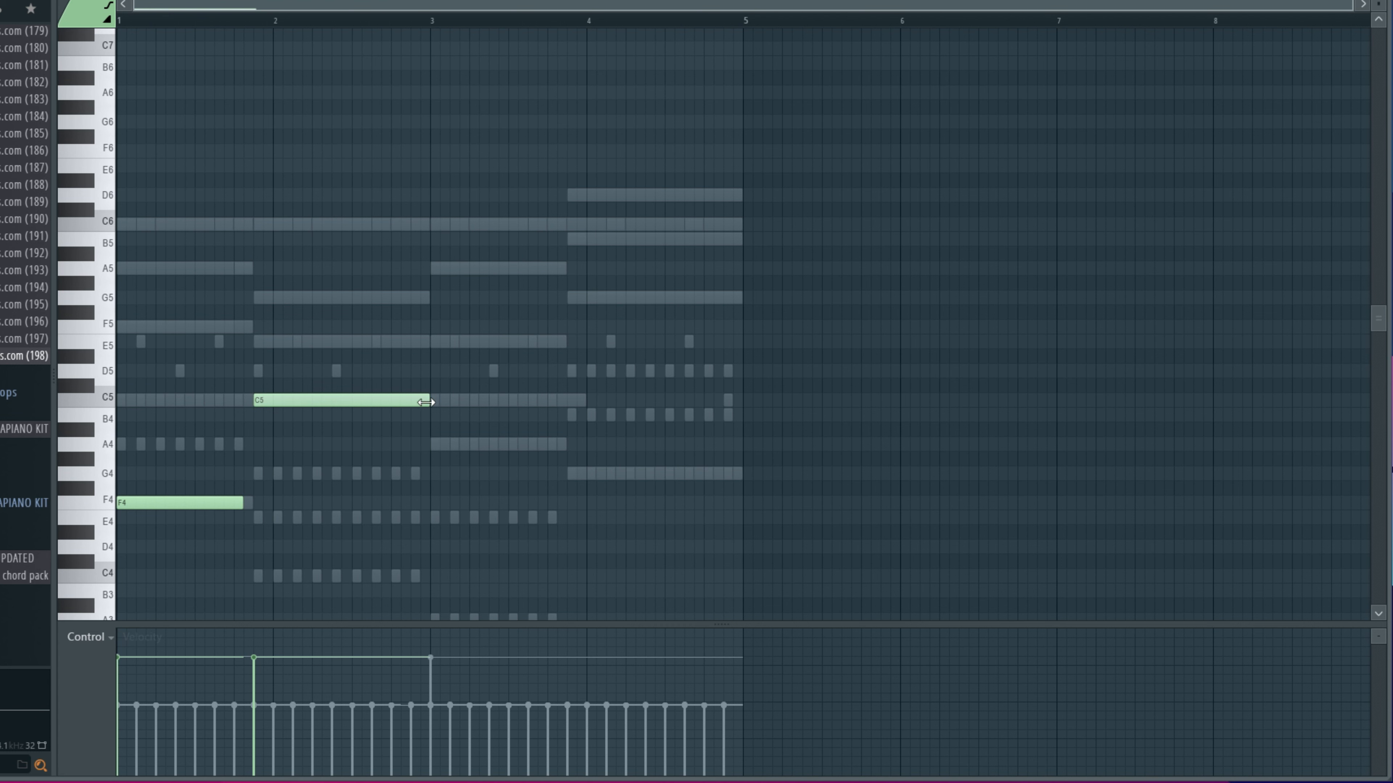
{"action": "left_click", "coordinate": [427, 444]}
{"action": "left_click_drag", "start_coordinate": [600, 444], "coordinate": [571, 447]}
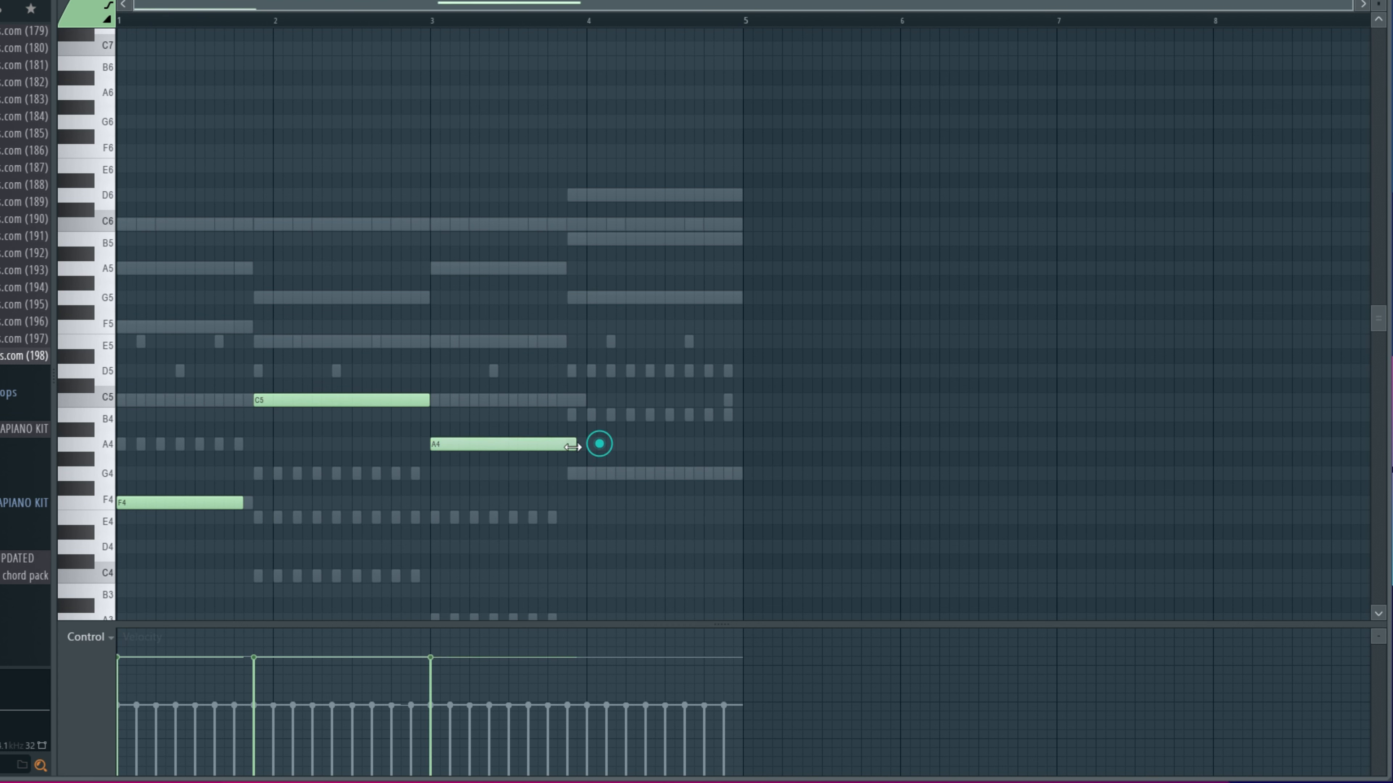
{"action": "left_click", "coordinate": [562, 473]}
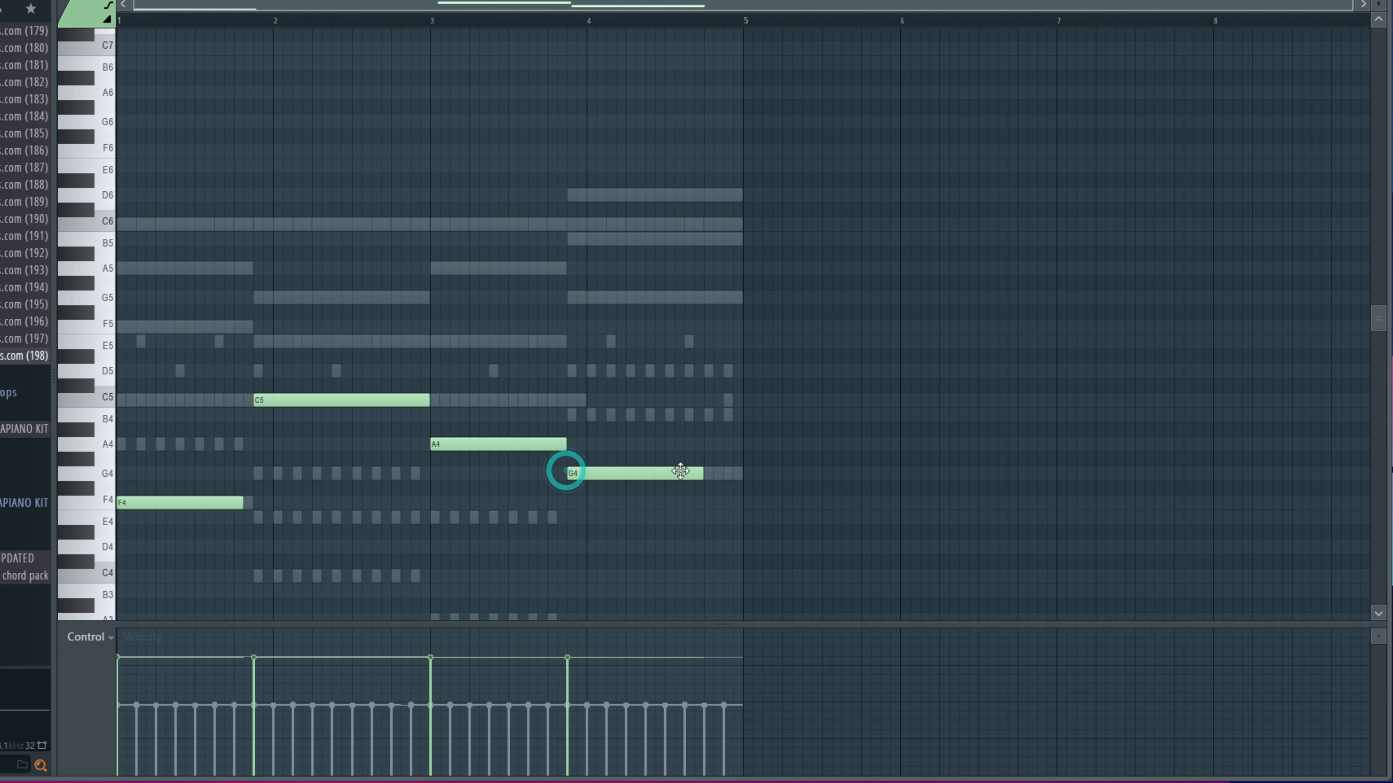
{"action": "left_click_drag", "start_coordinate": [700, 474], "coordinate": [735, 474]}
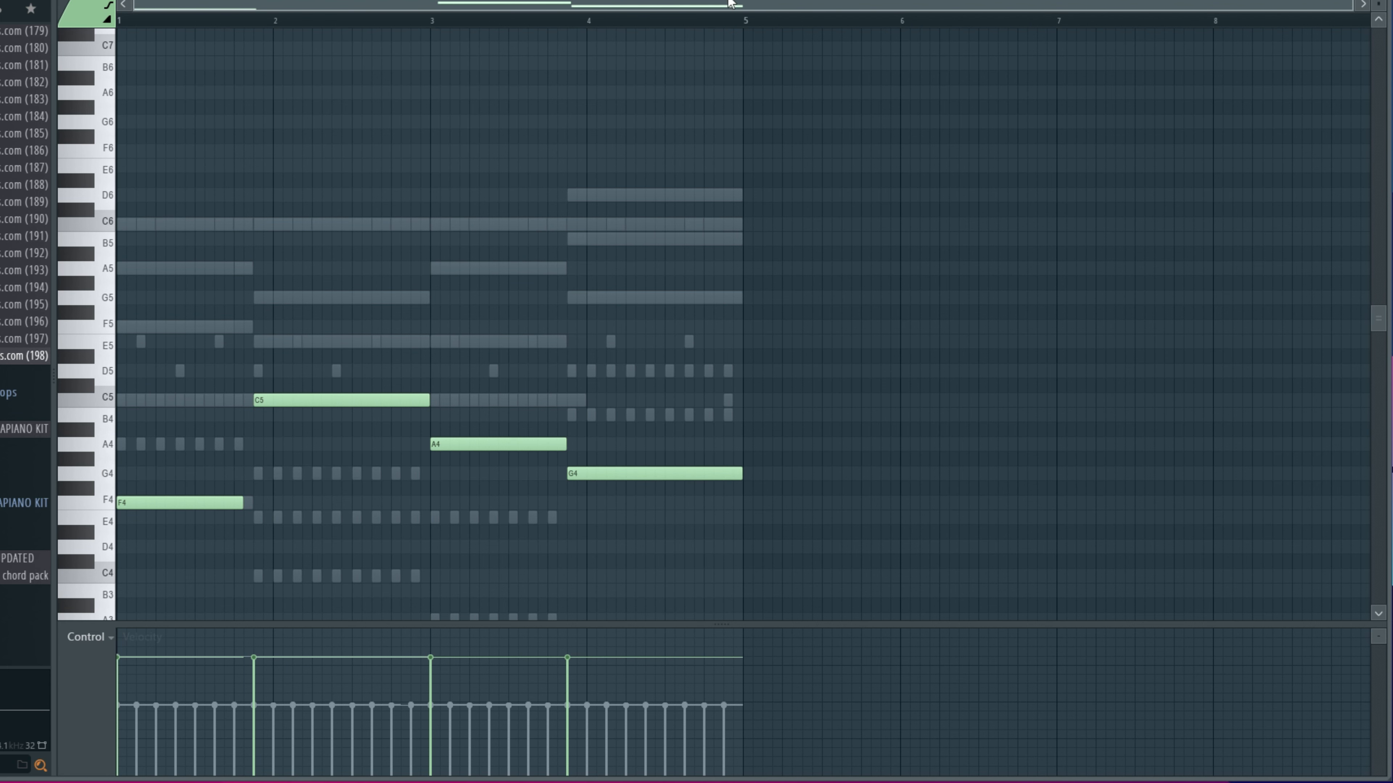
Step: Transpose the four bass notes down one octave and play the beat
{"action": "key", "text": "space"}
{"action": "key", "text": "F6"}
{"action": "scroll", "coordinate": [81, 600], "scroll_direction": "down", "scroll_amount": 3}
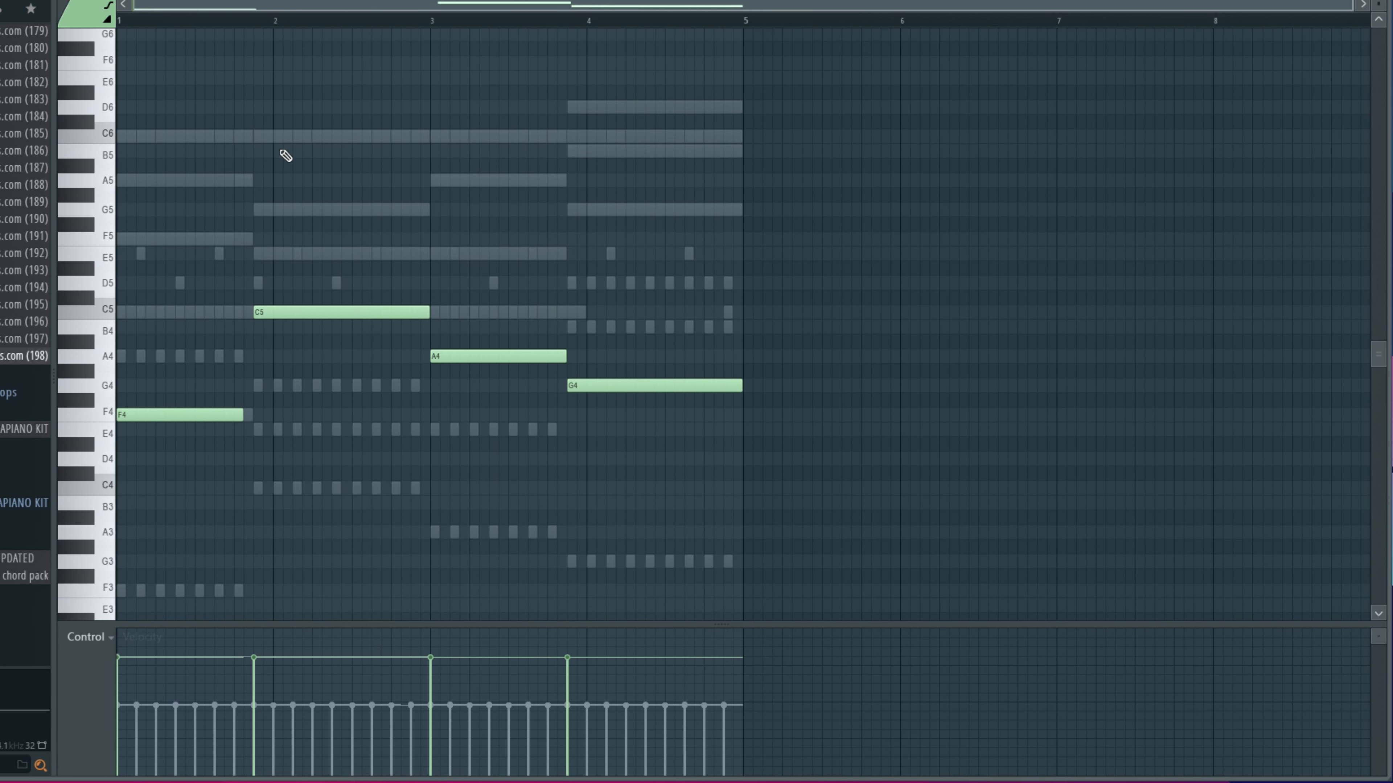
{"action": "key", "text": "ctrl+Down"}
{"action": "key", "text": "space"}
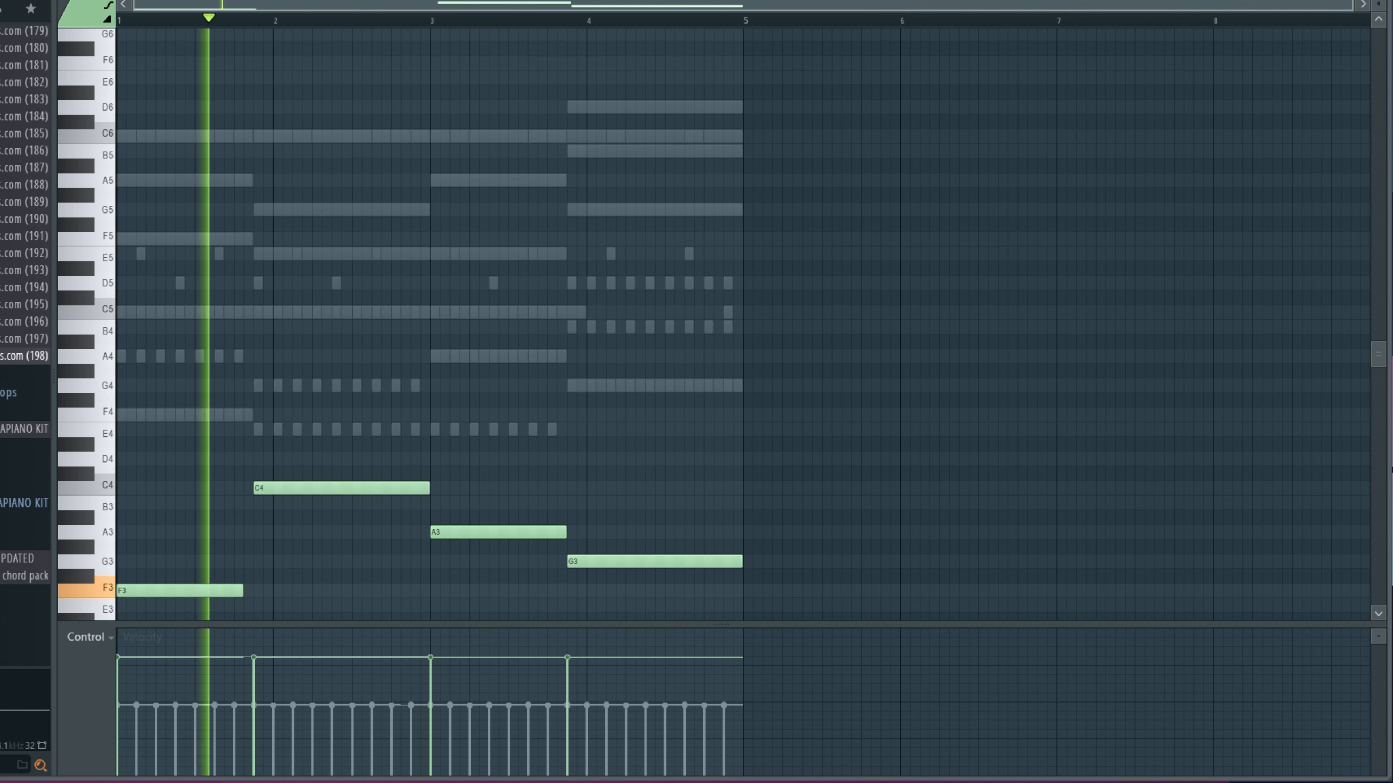
{"action": "key", "text": "F6"}
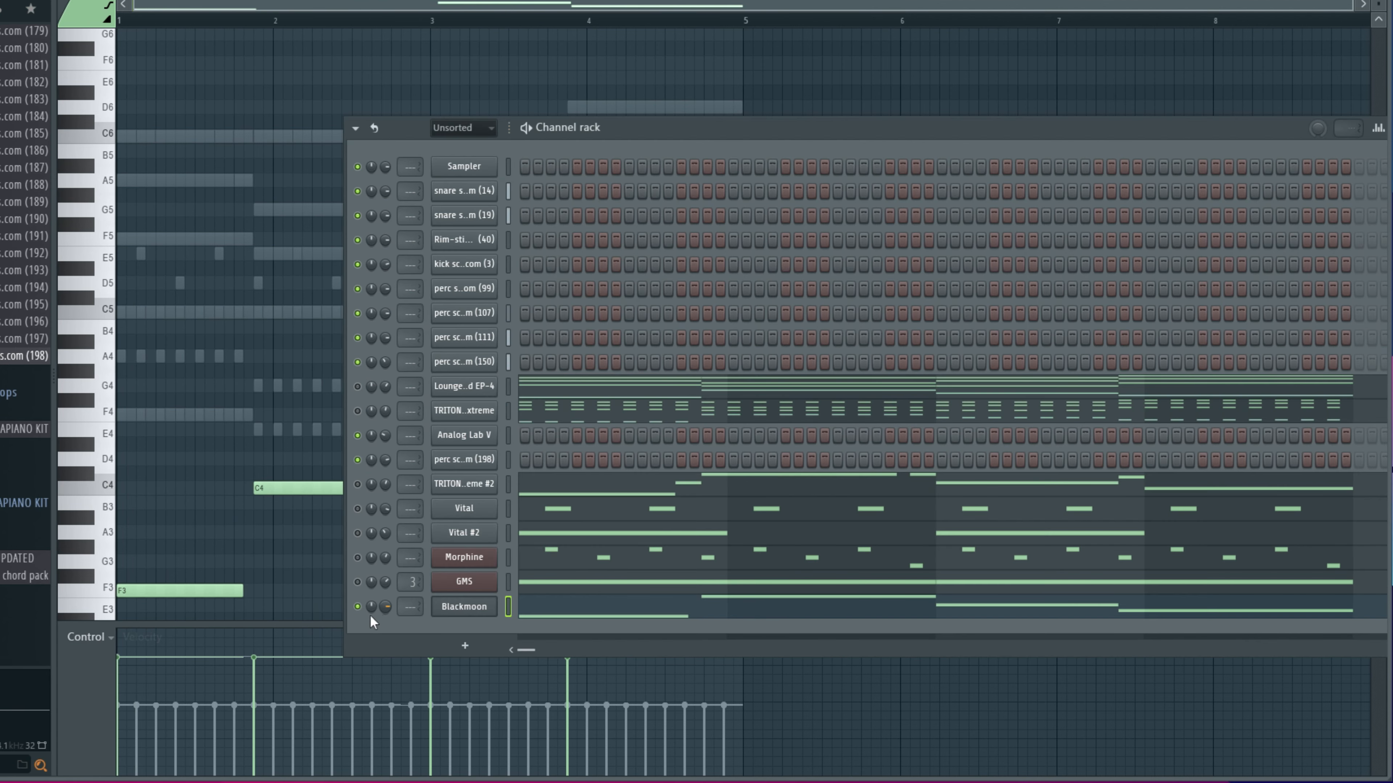
{"action": "key", "text": "space"}
{"action": "key", "text": "F6"}
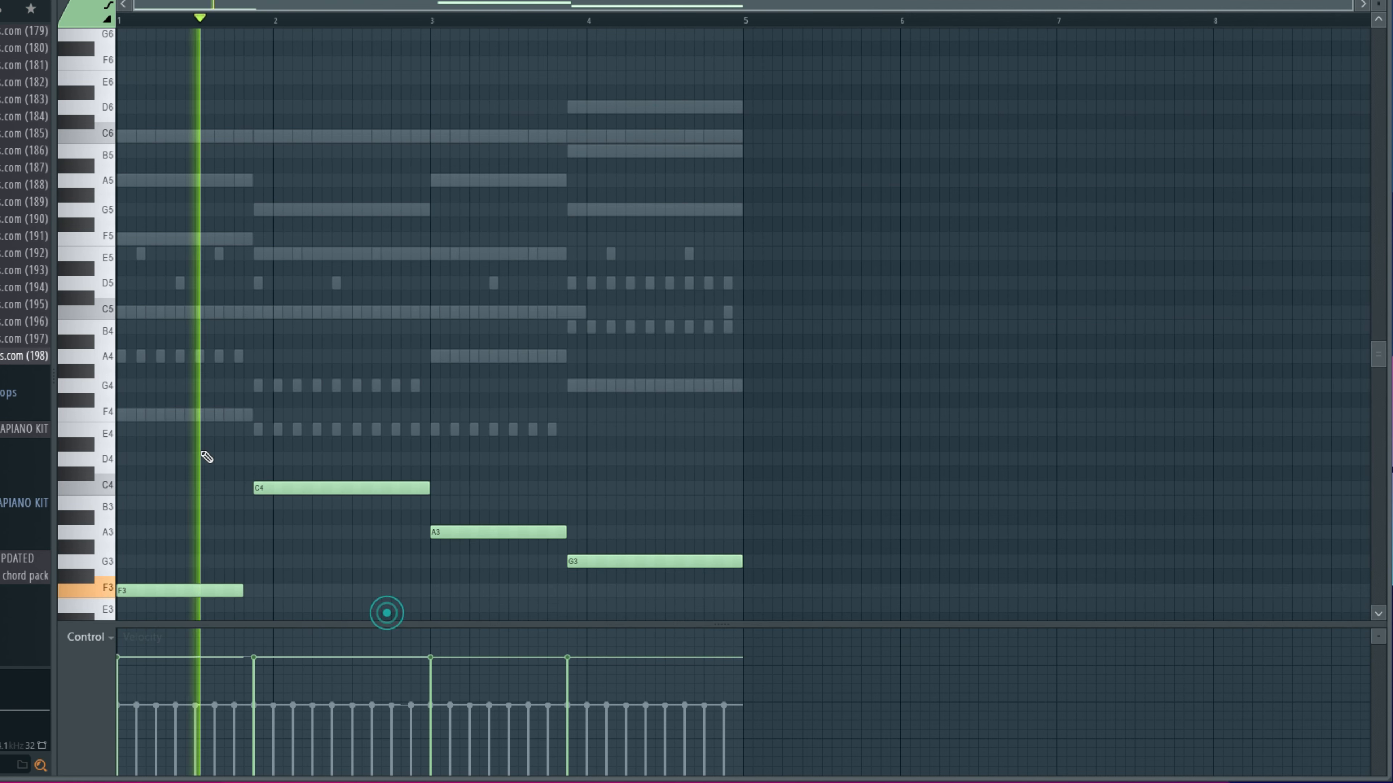
Step: Lengthen the F3 note until it meets the start of the C4 note and play the beat
{"action": "scroll", "coordinate": [204, 526], "scroll_direction": "up", "scroll_amount": 2}
{"action": "scroll", "coordinate": [209, 530], "scroll_direction": "down", "scroll_amount": 3}
{"action": "key", "text": "space"}
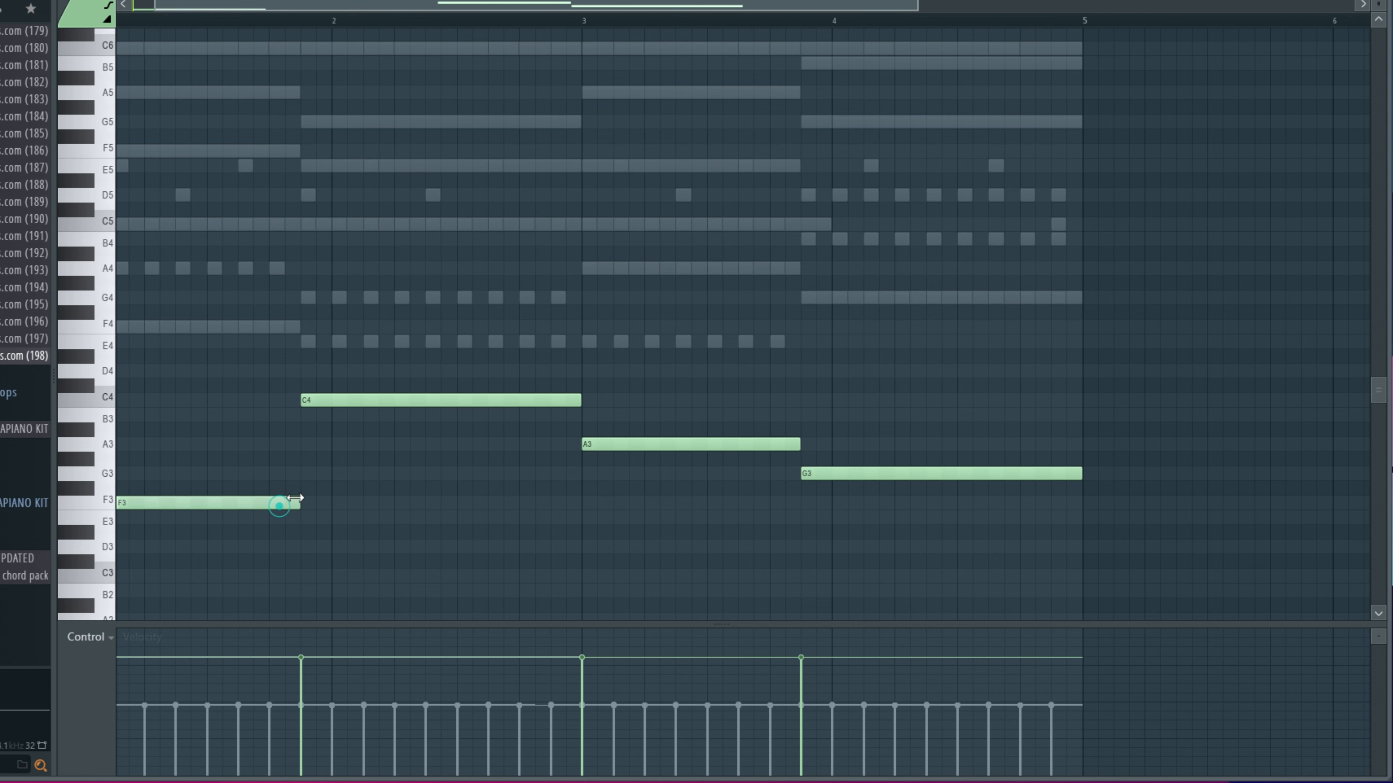
{"action": "key", "text": "space"}
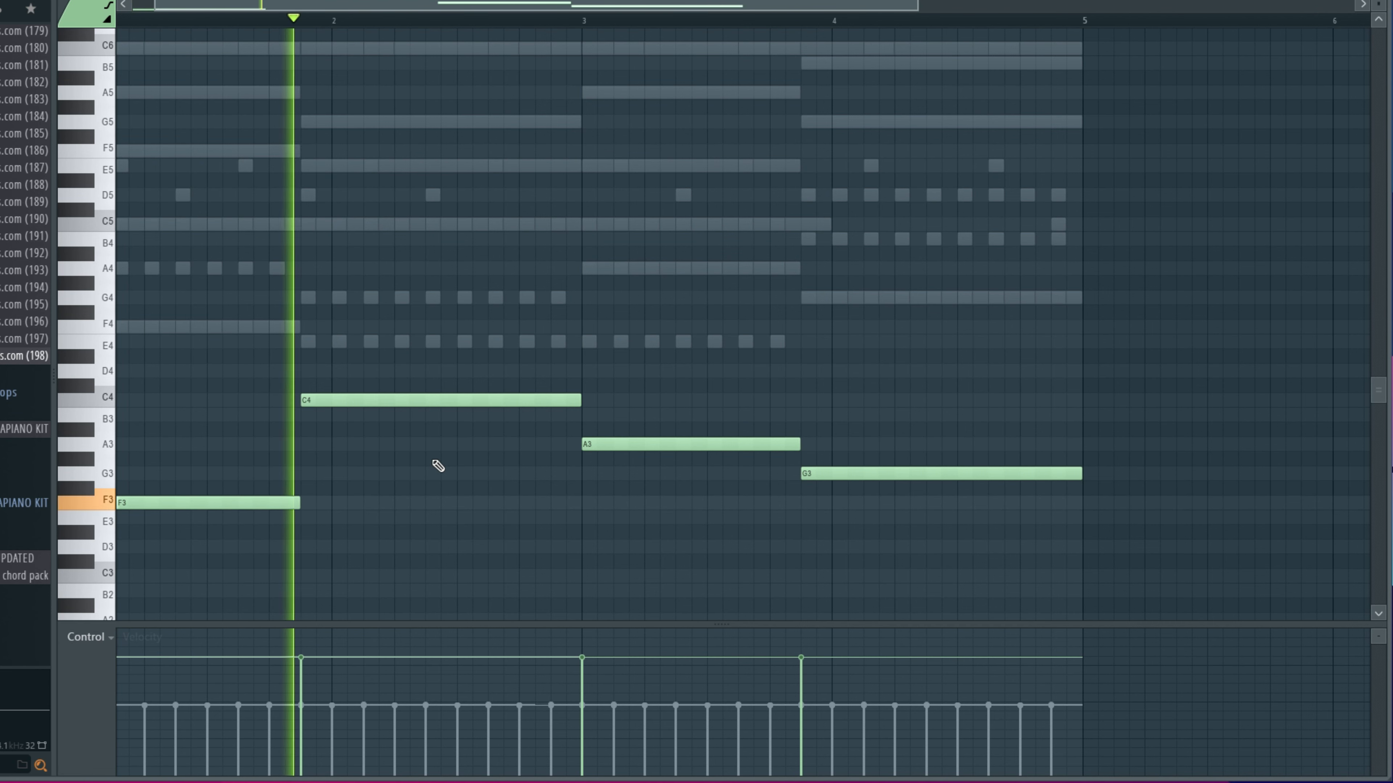
{"action": "scroll", "coordinate": [576, 454], "scroll_direction": "down", "scroll_amount": 3}
{"action": "scroll", "coordinate": [603, 296], "scroll_direction": "up", "scroll_amount": 1}
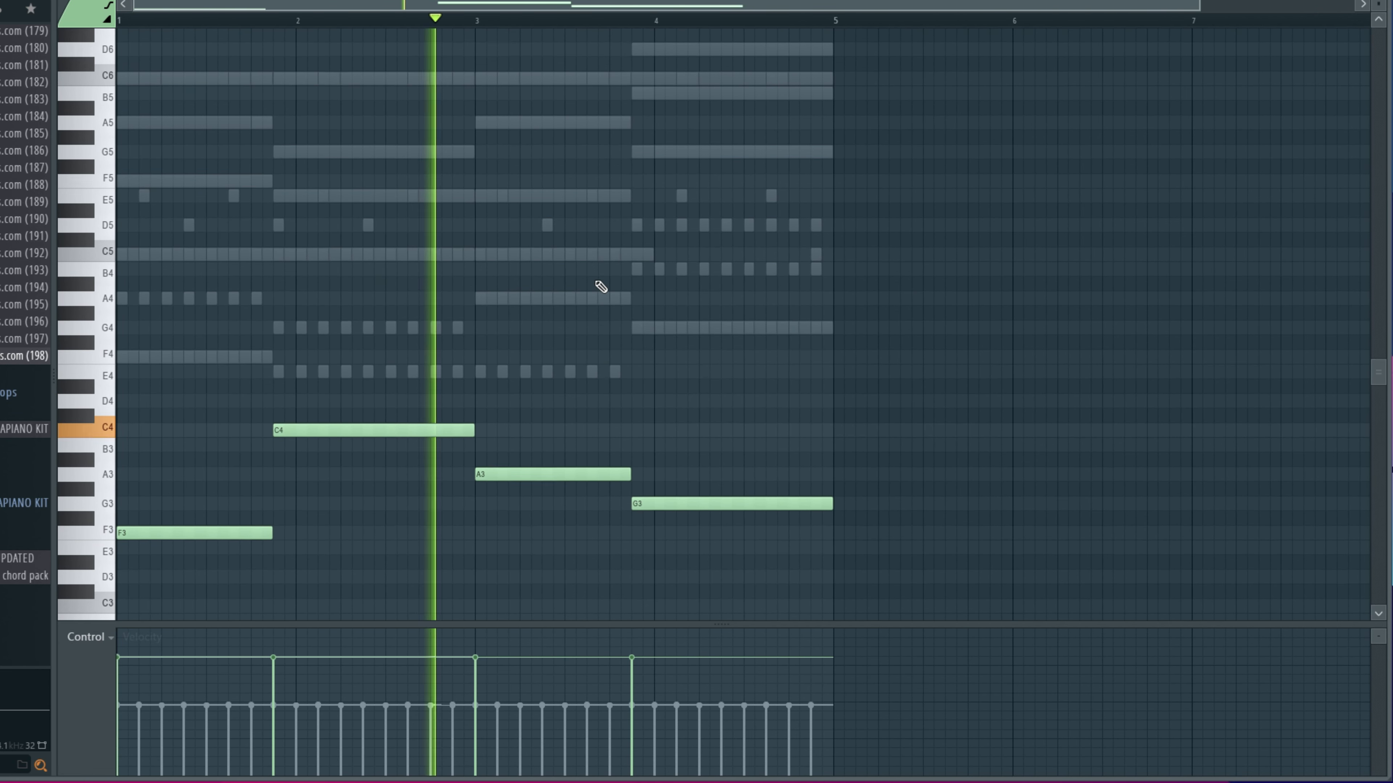
Step: Duplicate the Pattern 2 clip on Track 12 to bar 5 in the playlist and play the arrangement
{"action": "key", "text": "F5"}
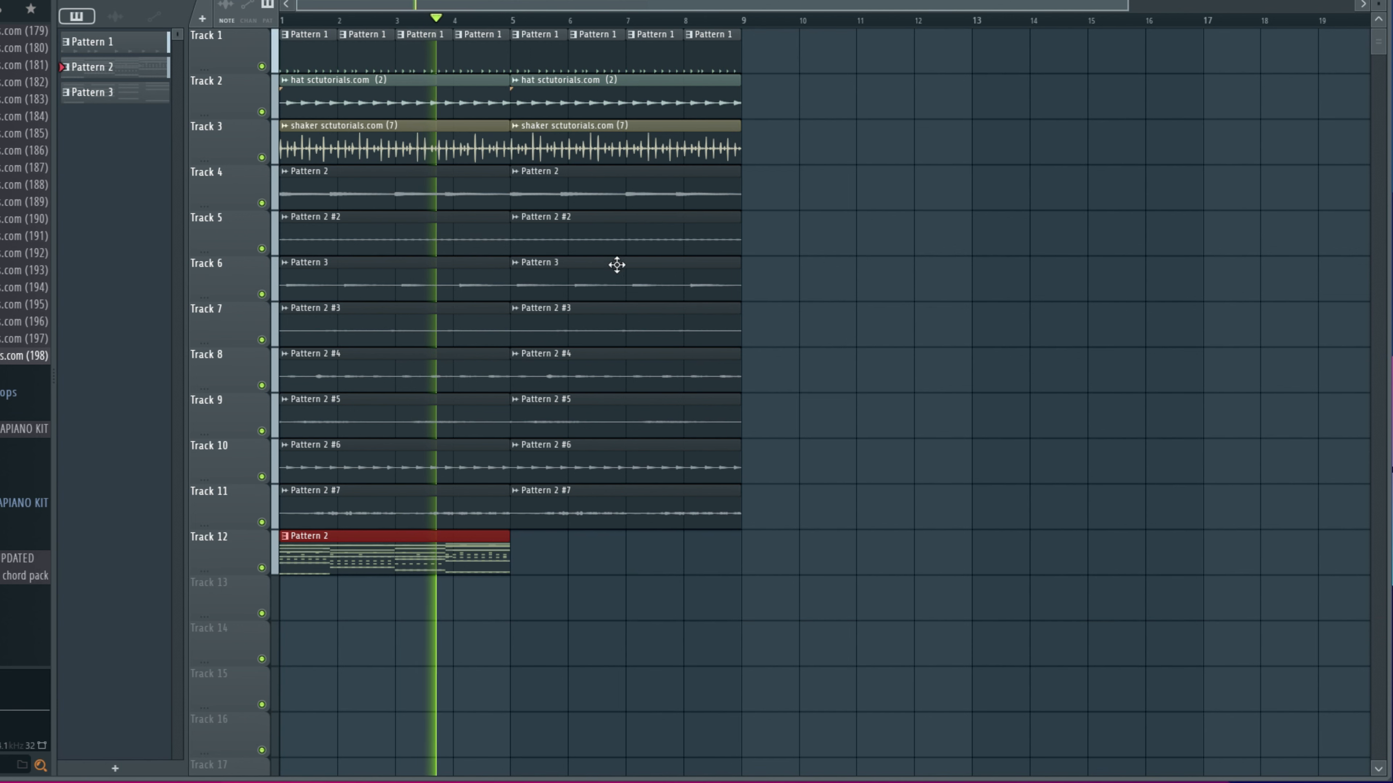
{"action": "key", "text": "ctrl+b"}
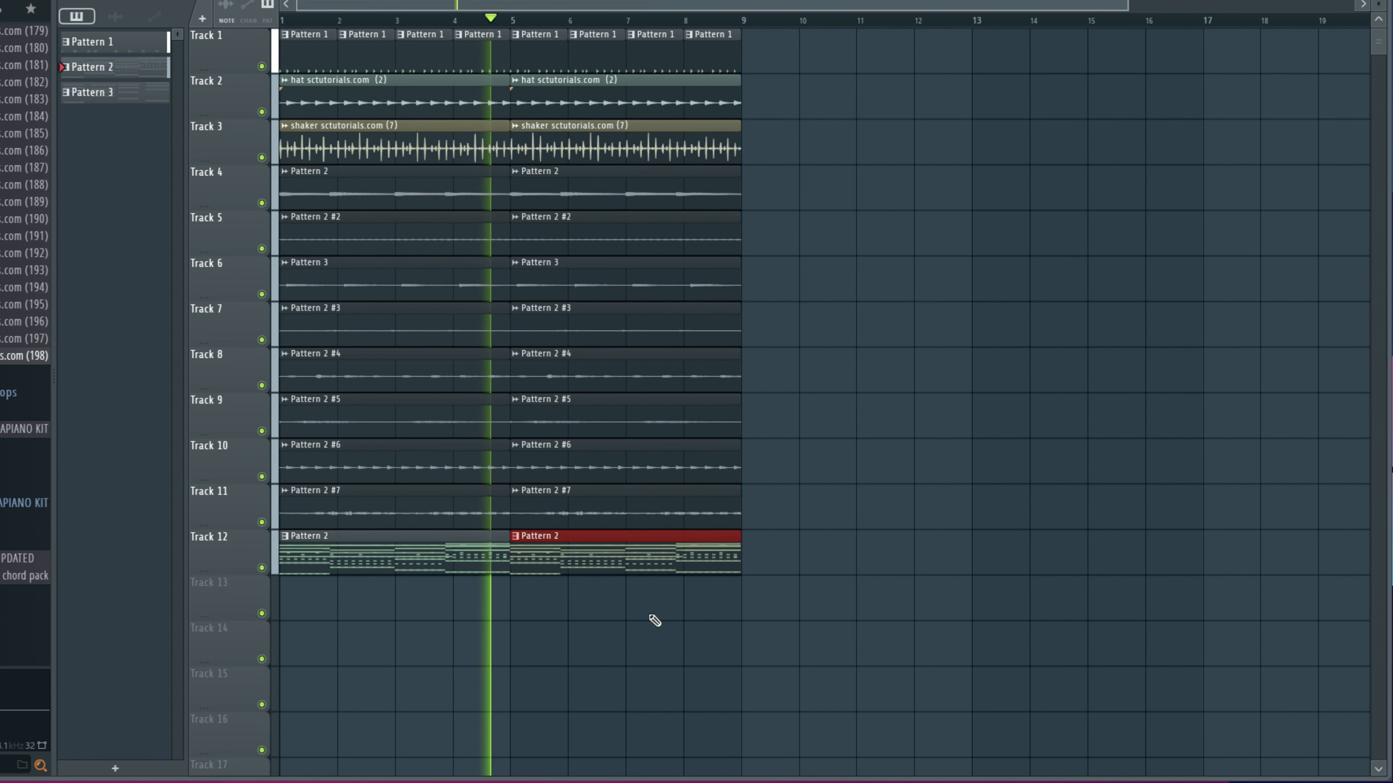
{"action": "key", "text": "F6"}
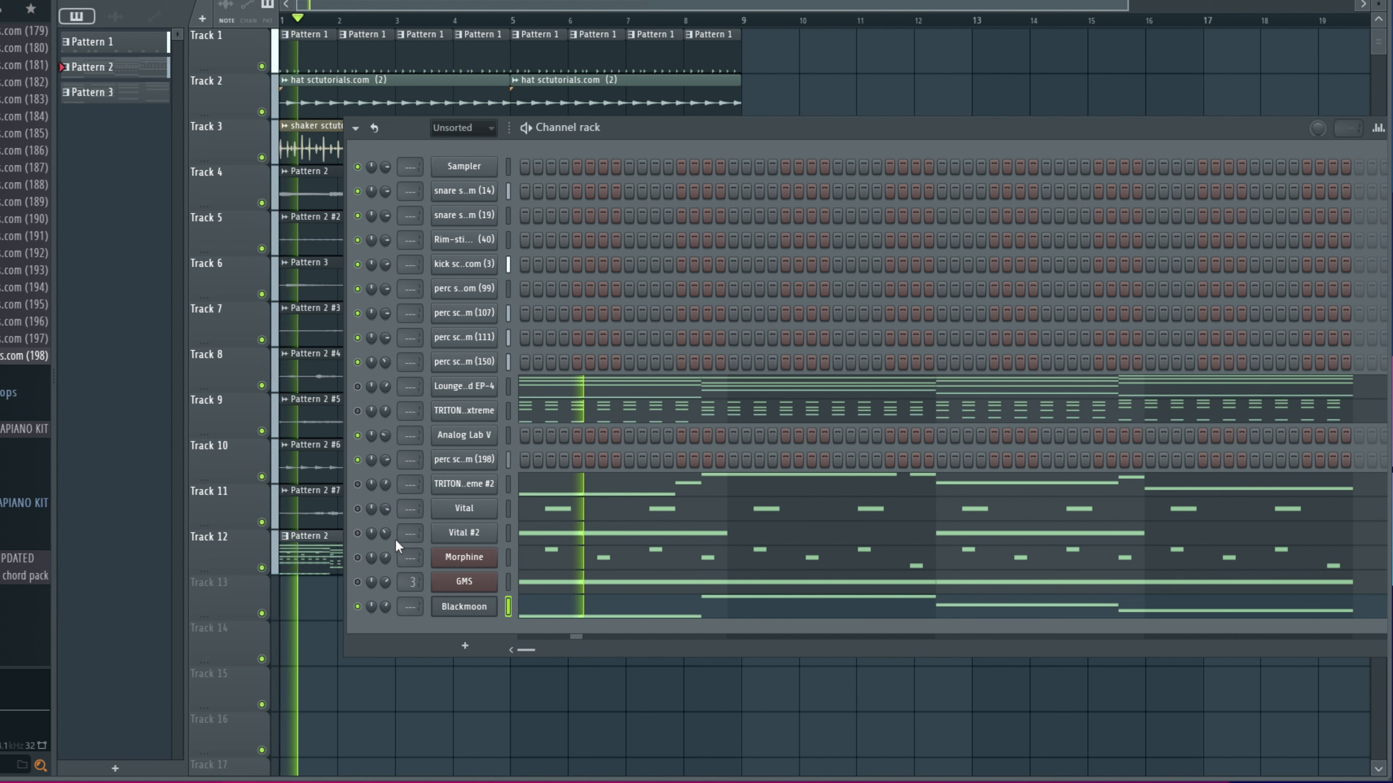
{"action": "key", "text": "space"}
{"action": "key", "text": "space"}
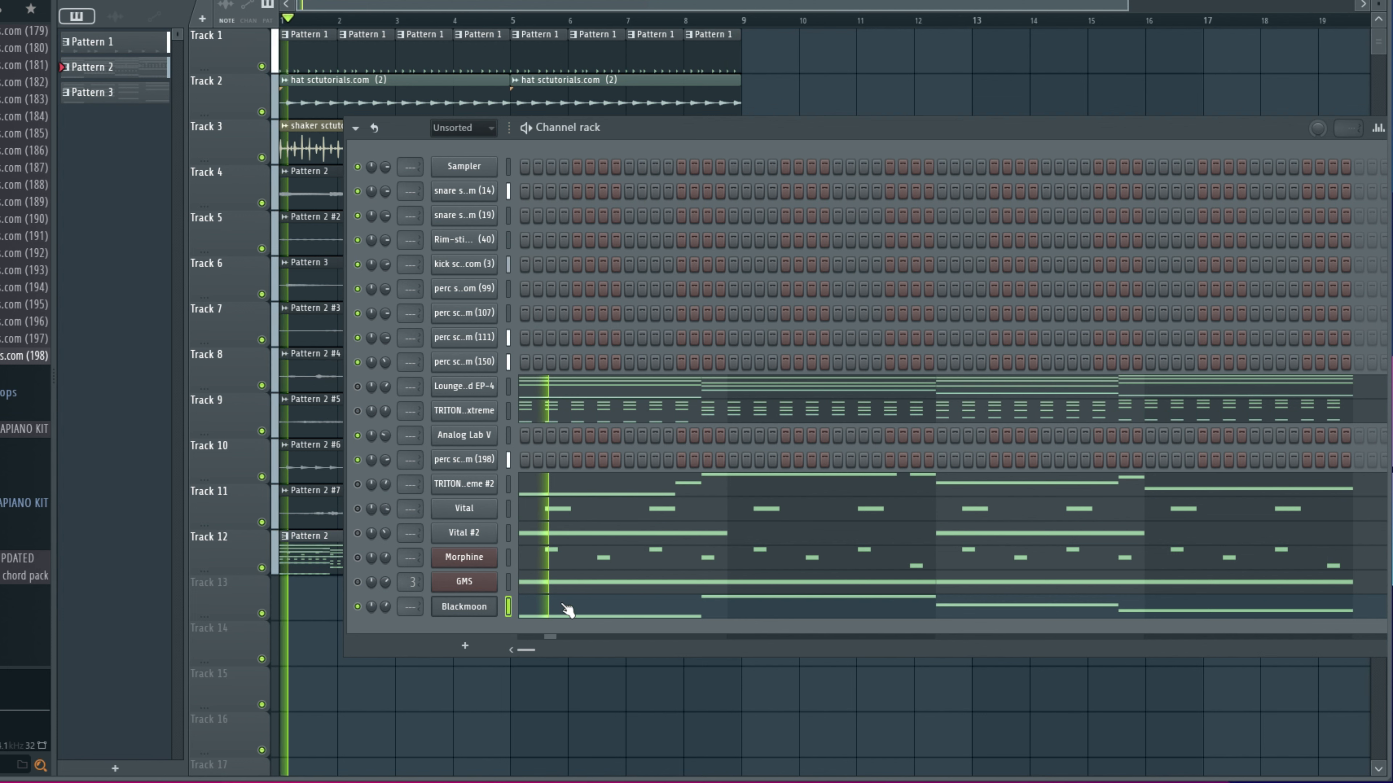
{"action": "key", "text": "space"}
Step: Replace the Kepler bass channel's instrument with GMS and load the Analog Bass 2 TE preset from the Basses bank
{"action": "right_click", "coordinate": [423, 593]}
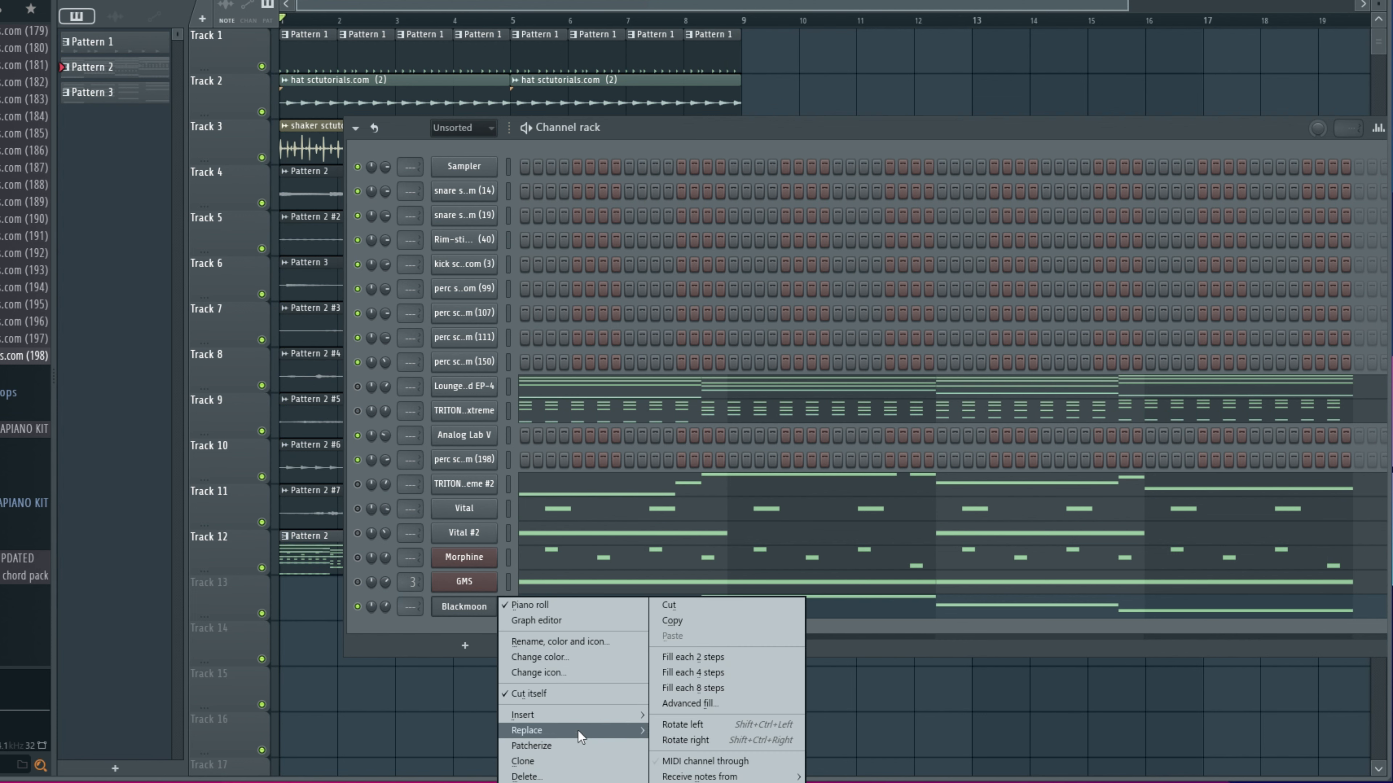
{"action": "mouse_move", "coordinate": [576, 732]}
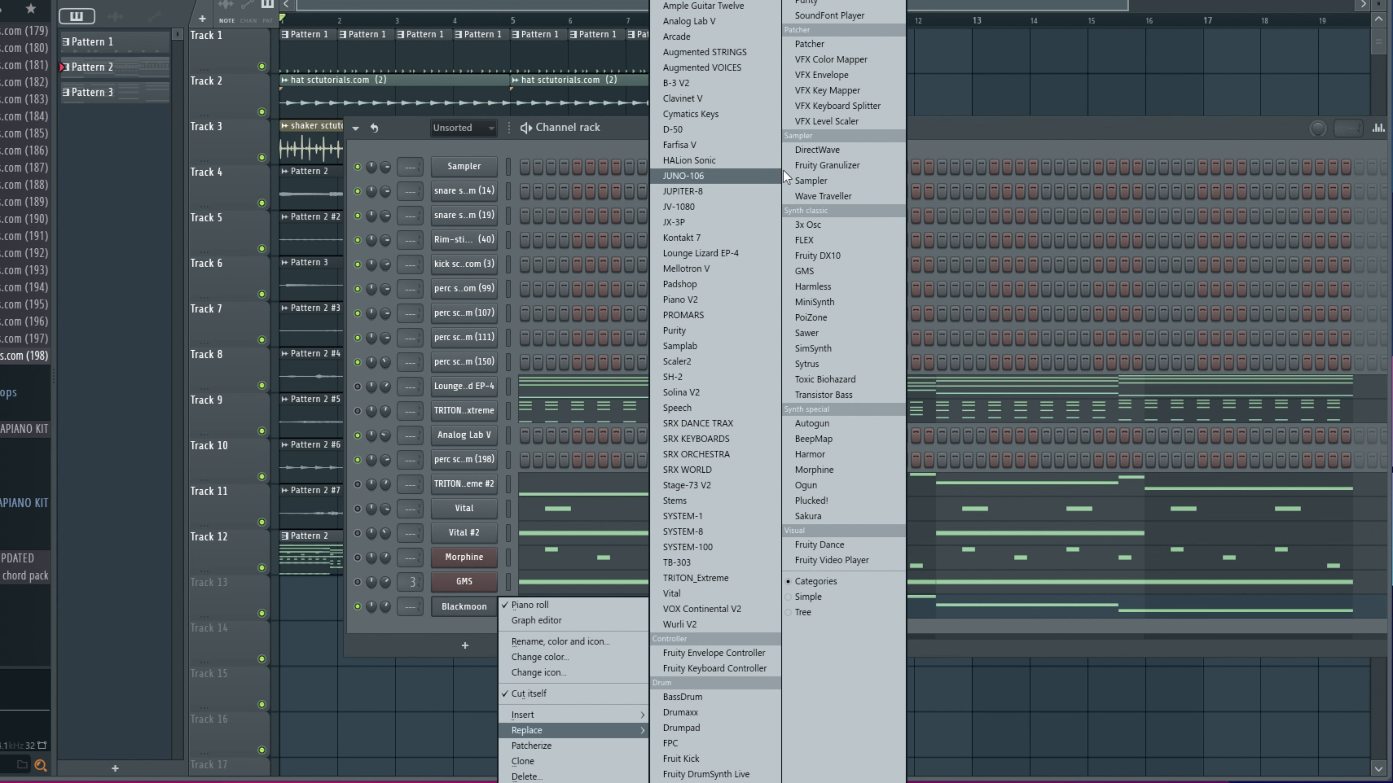
{"action": "left_click", "coordinate": [803, 271]}
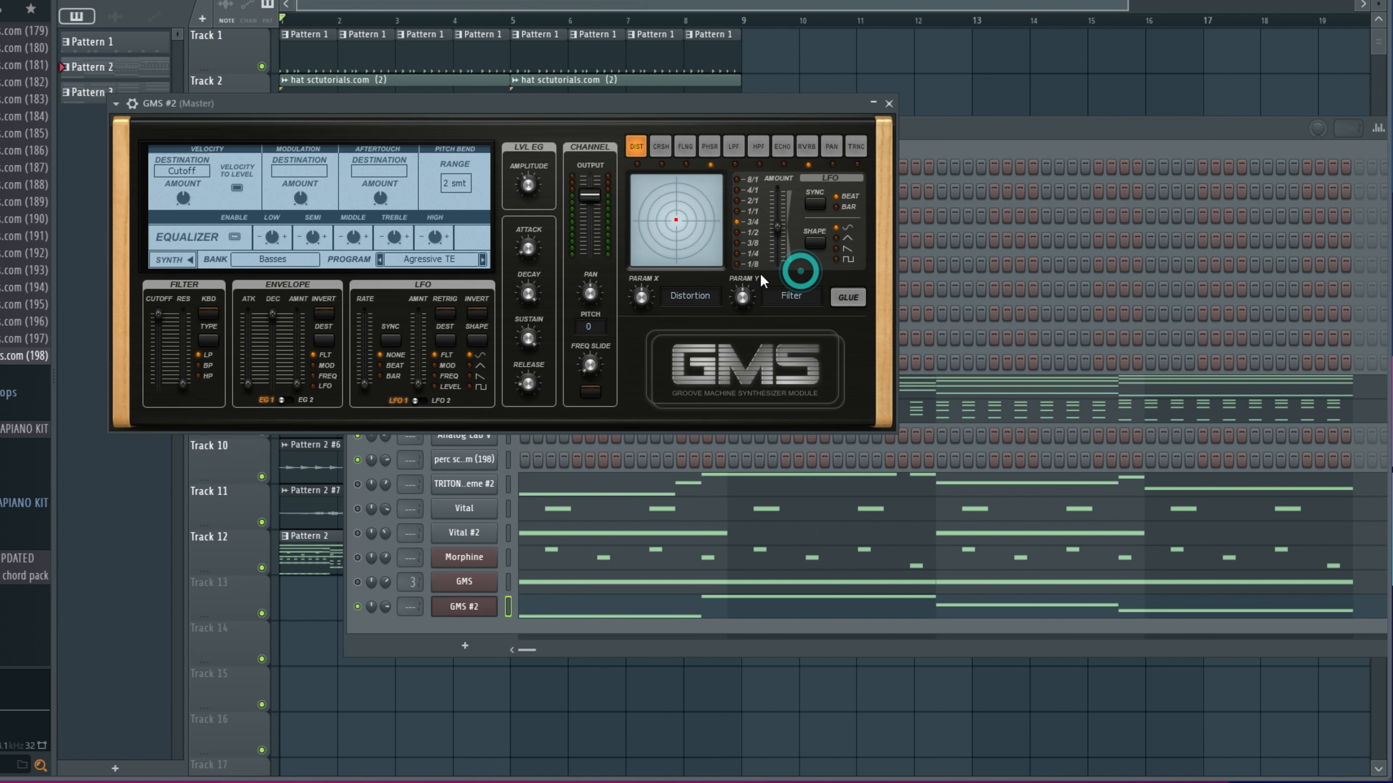
{"action": "left_click", "coordinate": [278, 261]}
{"action": "left_click", "coordinate": [560, 222]}
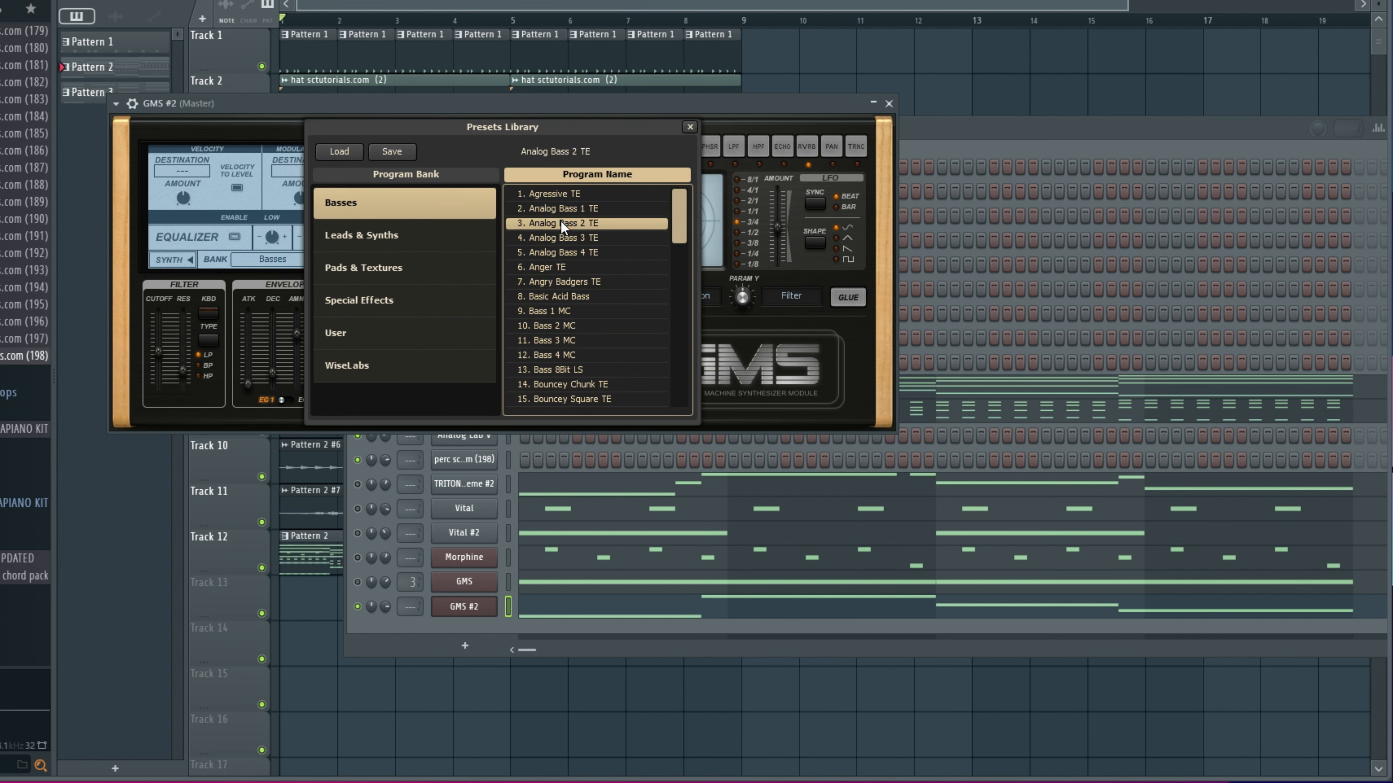
Step: Audition presets in the Basses bank, load Analog Bass 4 TE for the GMS #2 bass, and play the arrangement
{"action": "left_click", "coordinate": [565, 251]}
{"action": "left_click", "coordinate": [540, 295]}
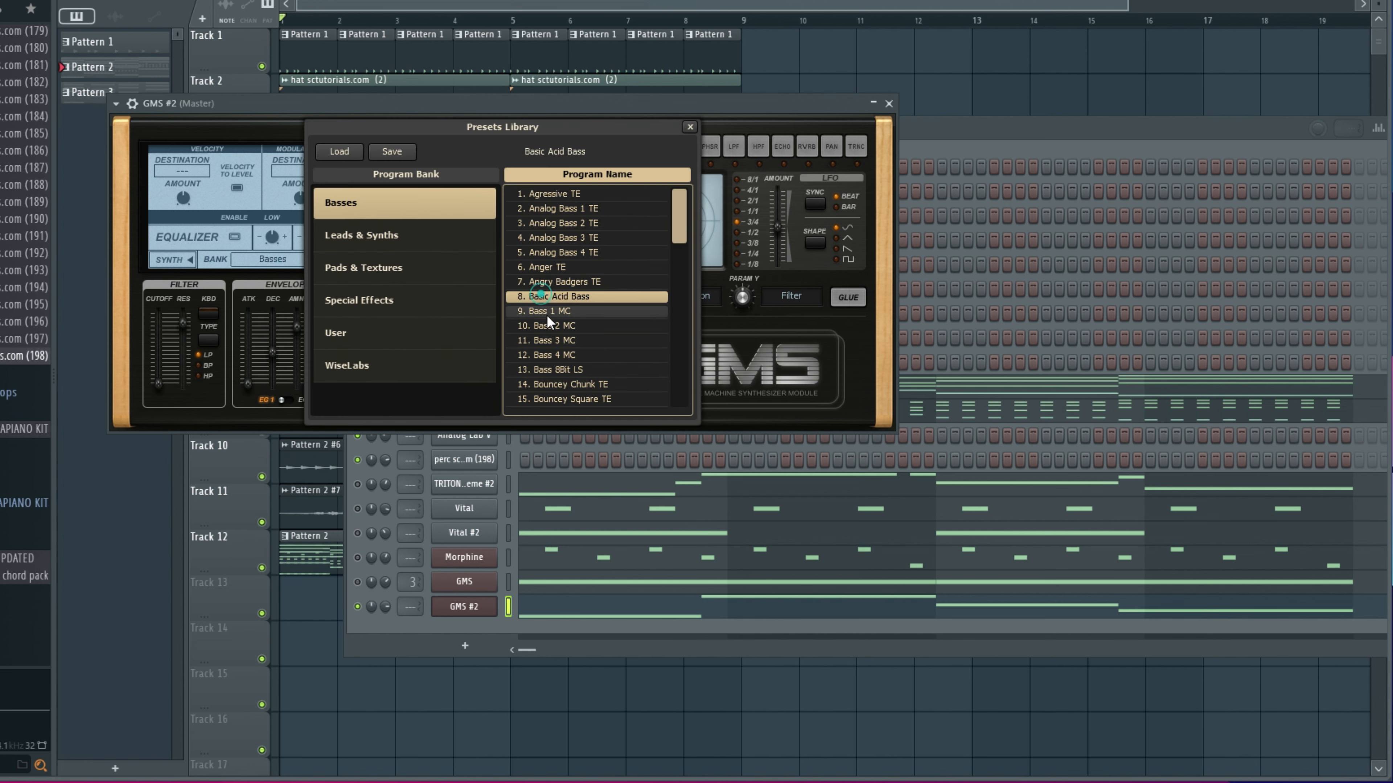
{"action": "left_click", "coordinate": [568, 268]}
{"action": "left_click", "coordinate": [559, 282]}
{"action": "left_click", "coordinate": [566, 252]}
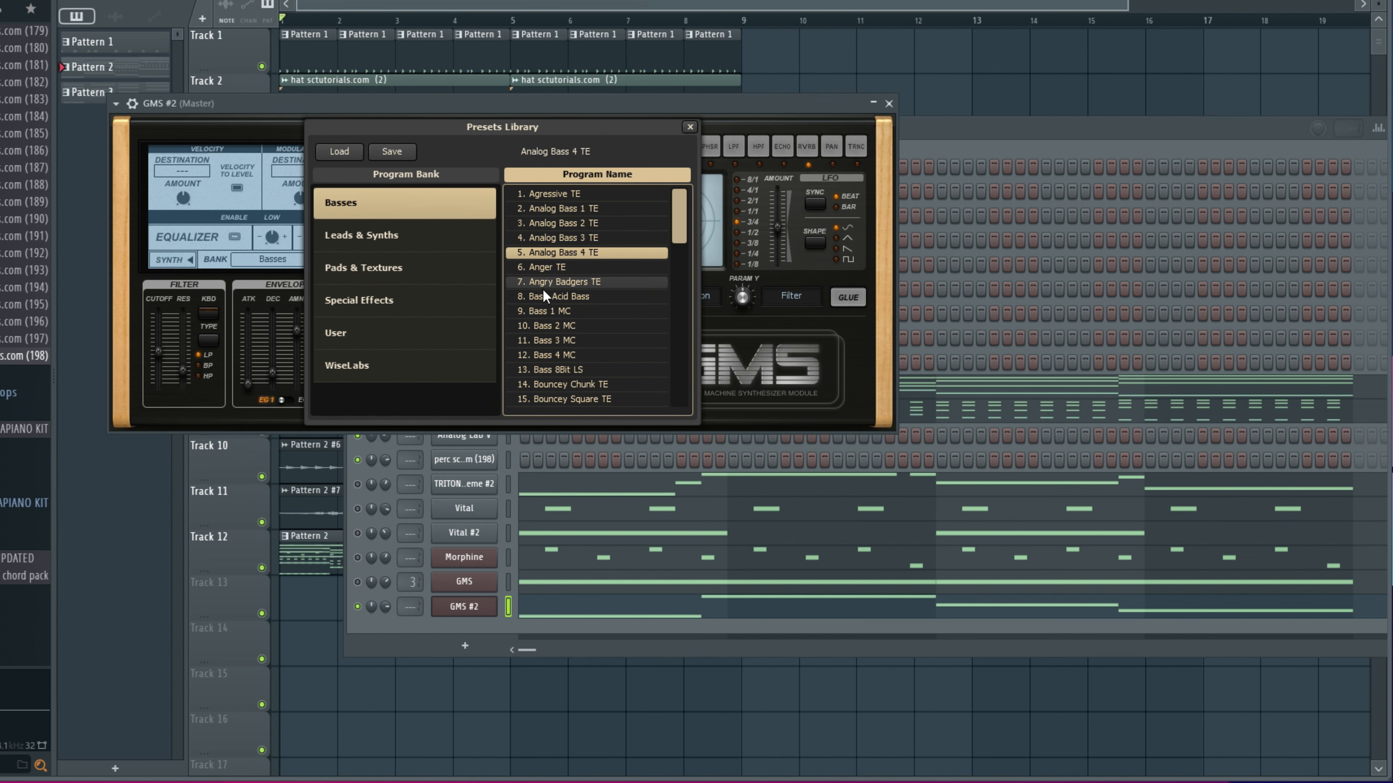
{"action": "key", "text": "space"}
Step: Adjust the GMS #2 channel's volume during playback, then close the open windows and stop playback
{"action": "left_click", "coordinate": [393, 610]}
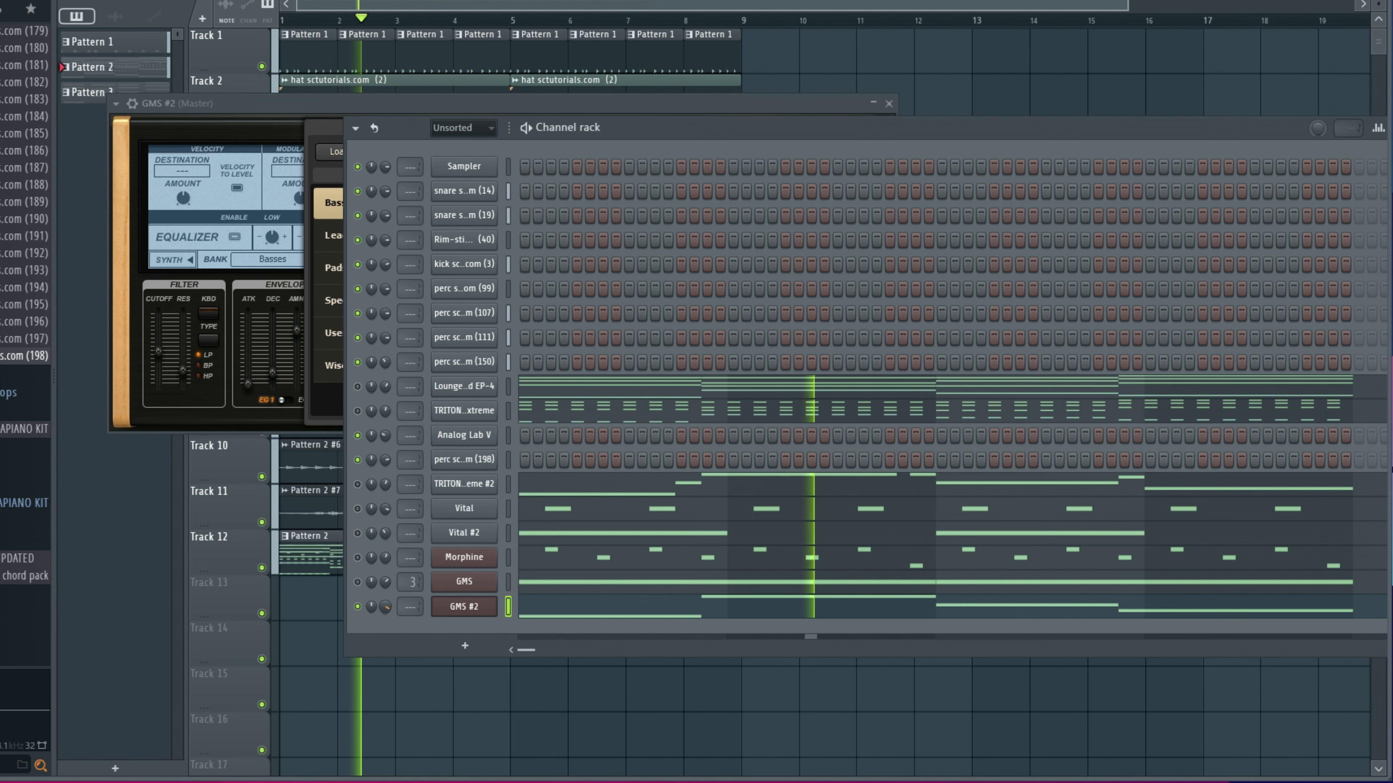
{"action": "left_click", "coordinate": [388, 605]}
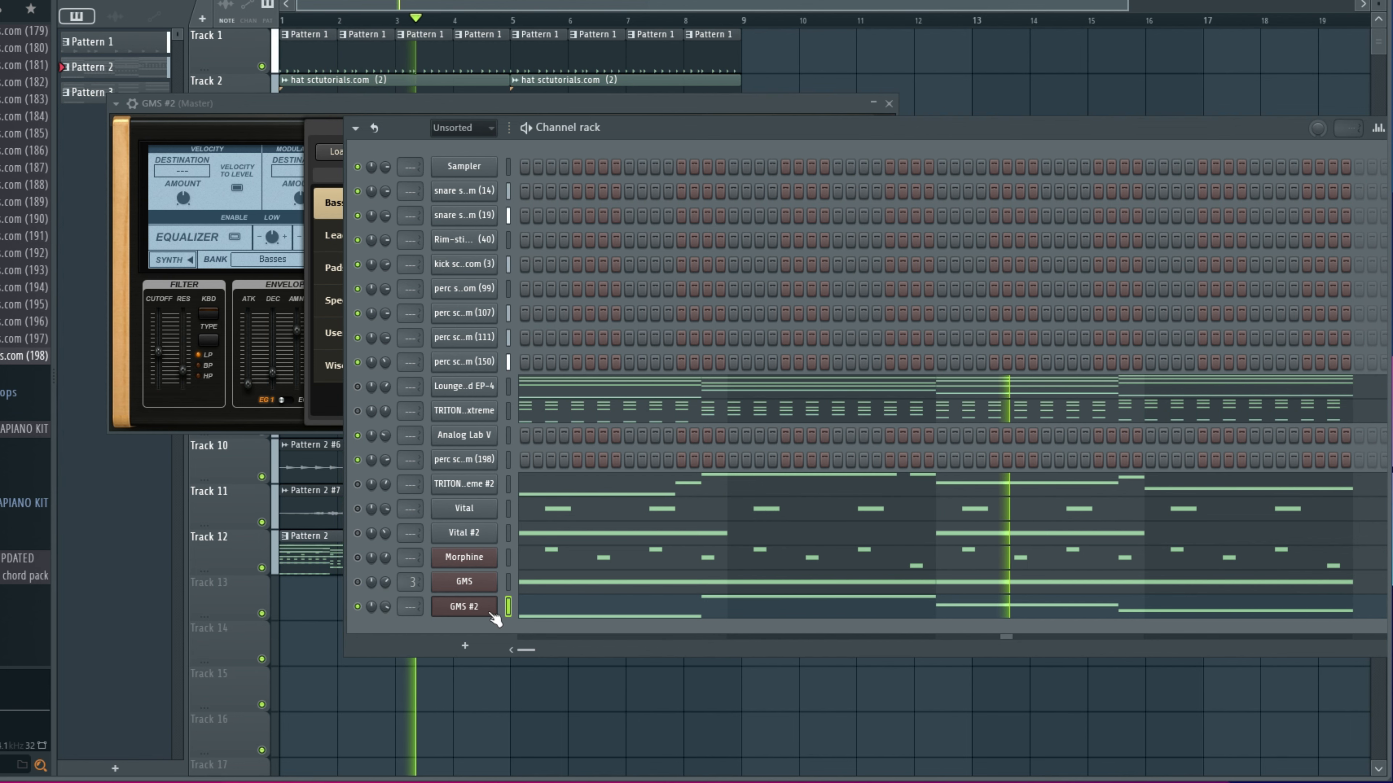
{"action": "left_click_drag", "start_coordinate": [387, 608], "coordinate": [387, 614]}
{"action": "key", "text": "F12"}
{"action": "key", "text": "space"}
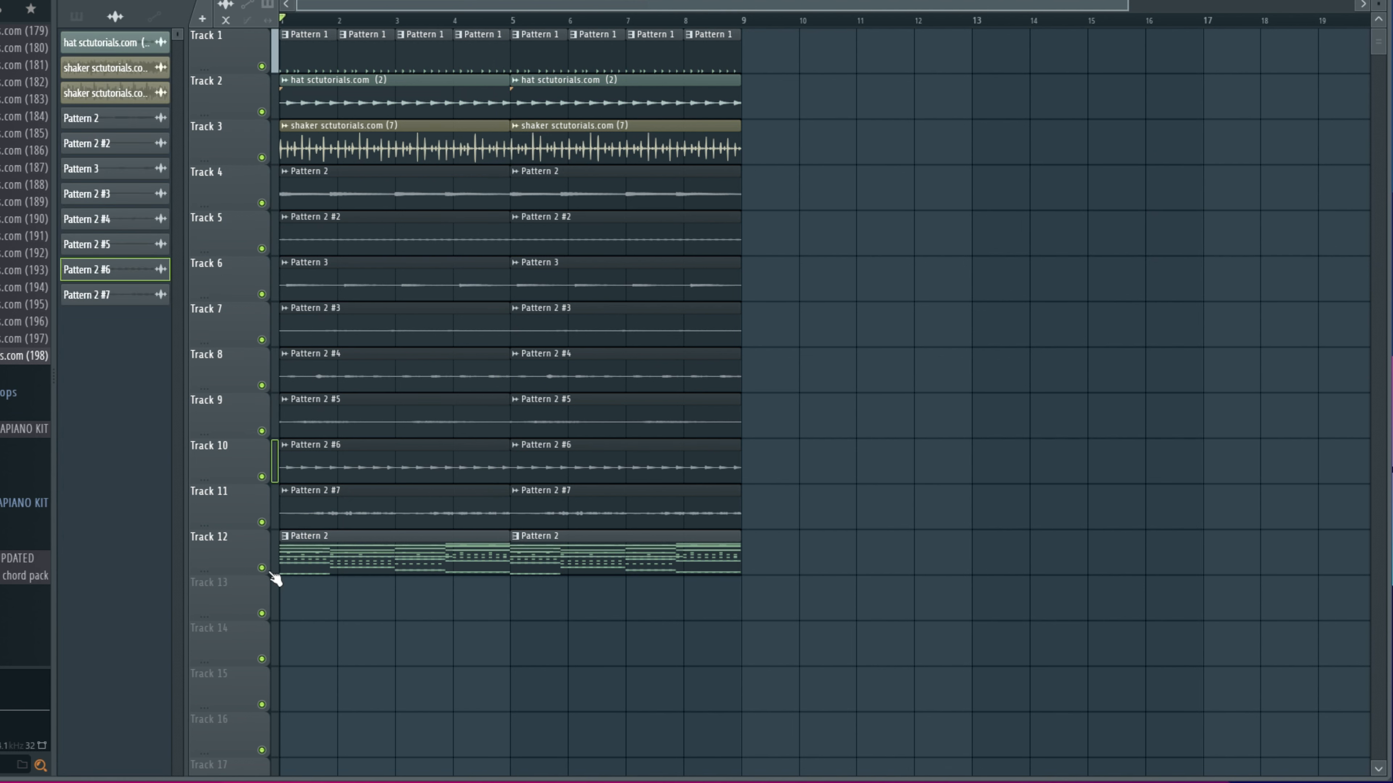
Step: Render the Pattern 2 clips on Track 12 to a 32-bit float WAV audio clip and play the arrangement
{"action": "left_click", "coordinate": [261, 567]}
{"action": "left_click", "coordinate": [262, 567]}
{"action": "left_click", "coordinate": [344, 541]}
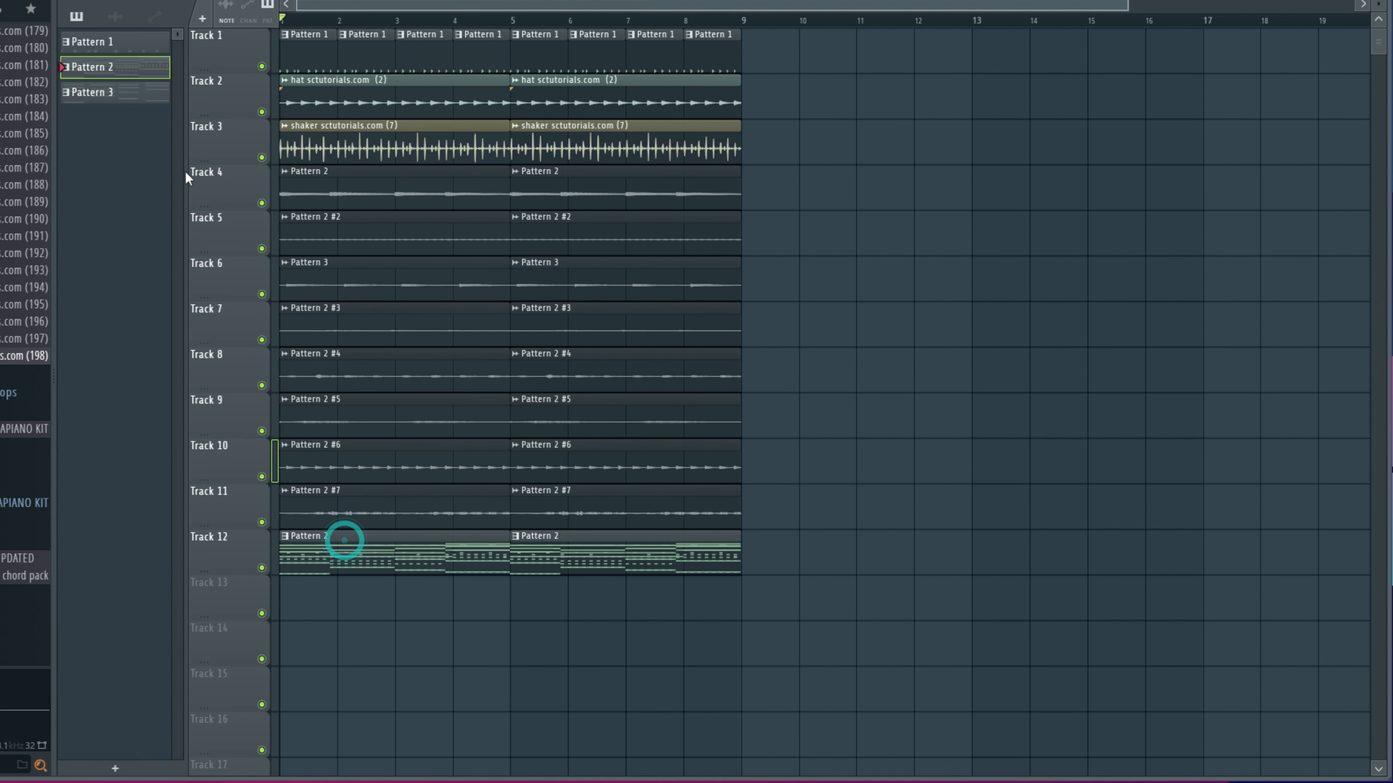
{"action": "right_click", "coordinate": [135, 90]}
{"action": "left_click", "coordinate": [205, 392]}
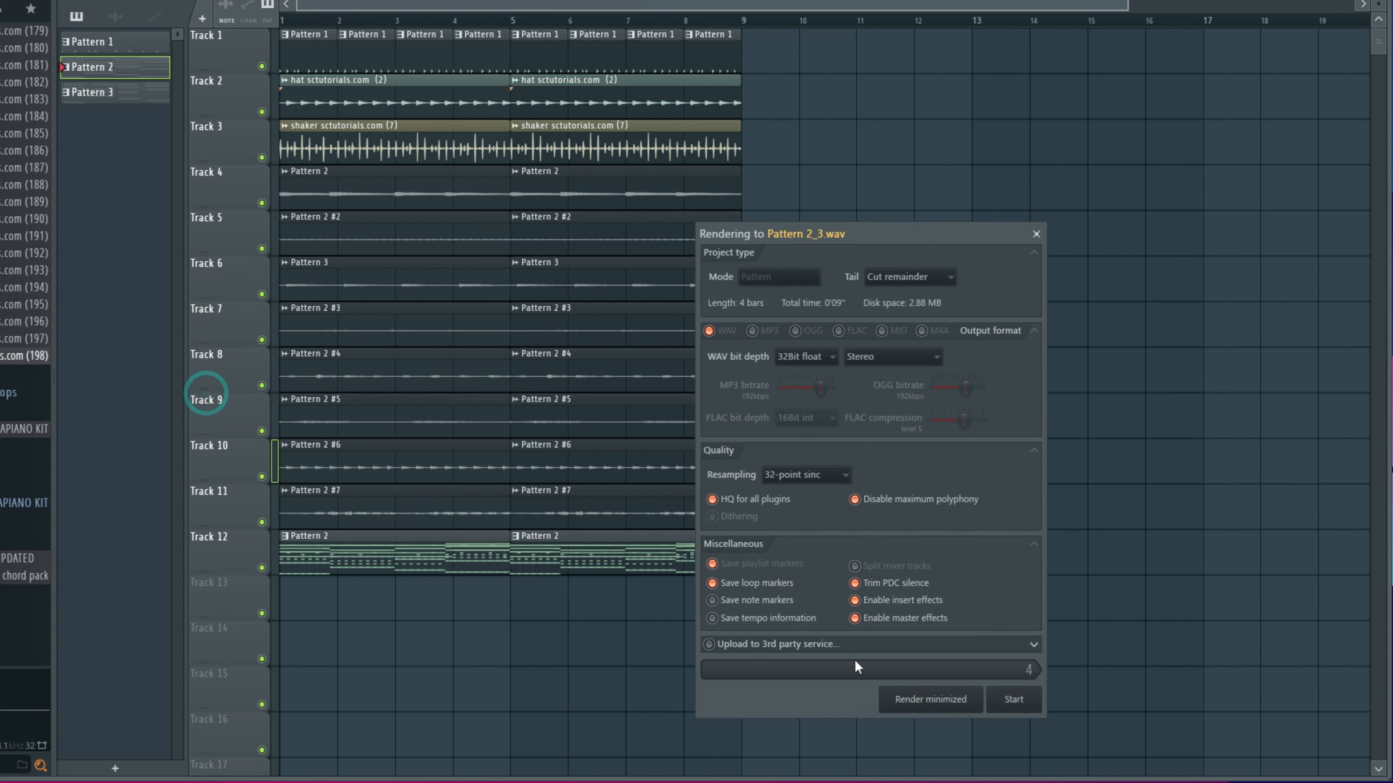
{"action": "left_click", "coordinate": [1021, 704]}
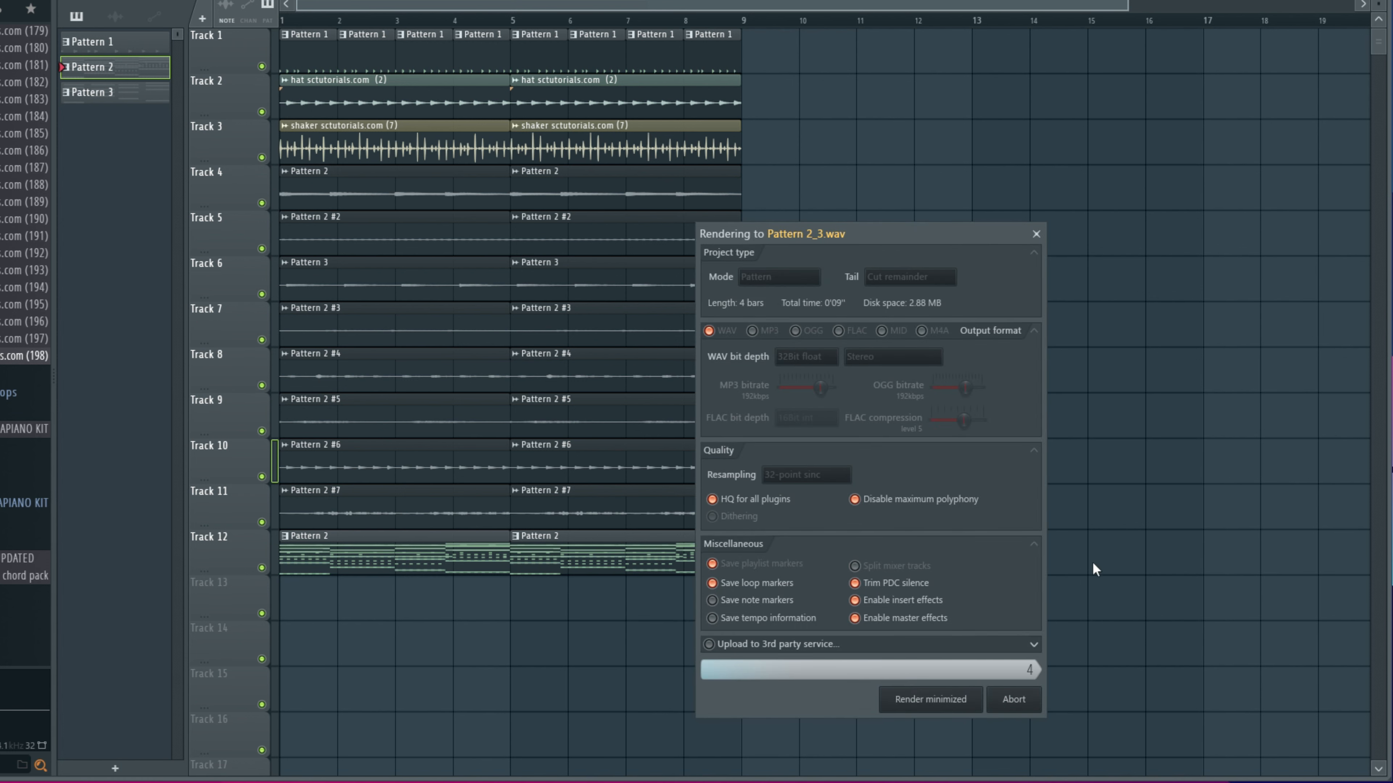
{"action": "key", "text": "space"}
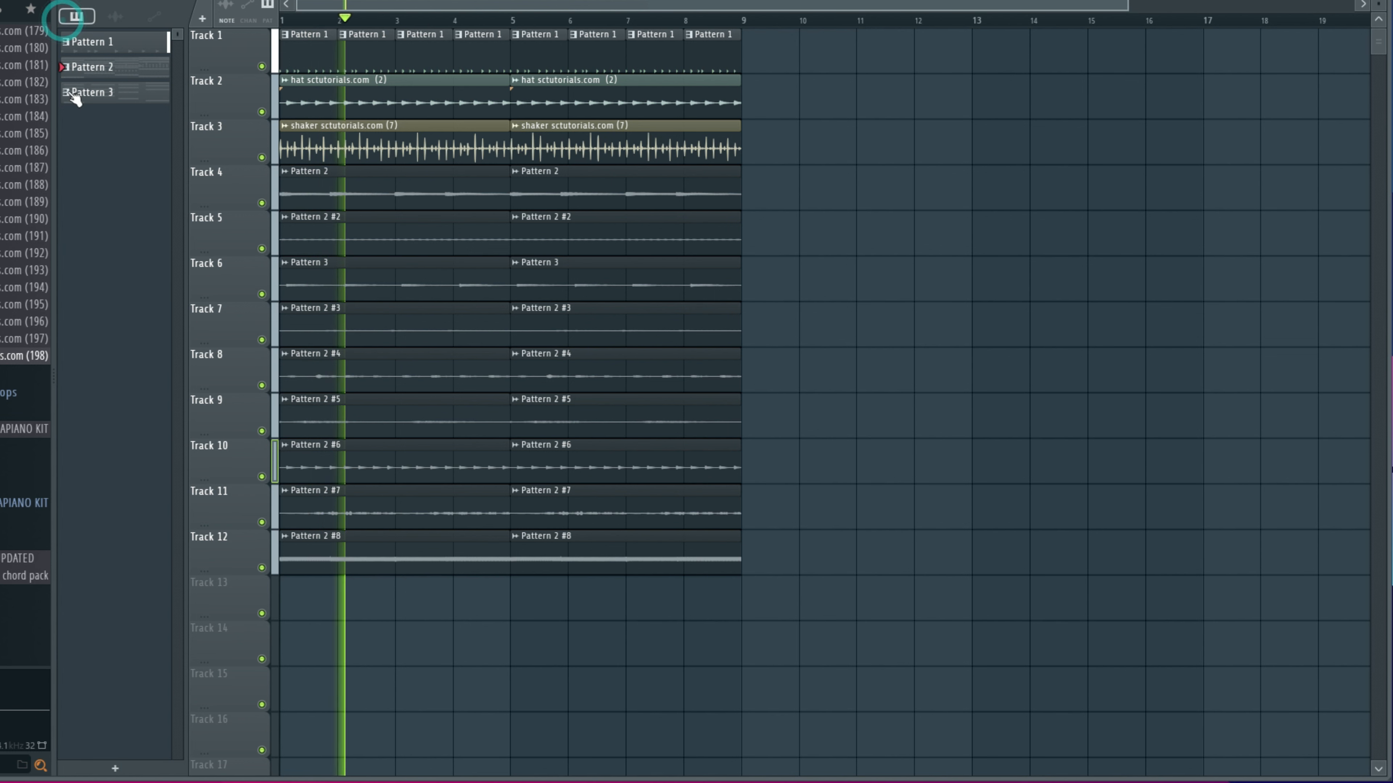
Step: Place a Pattern 2 clip at bar 1 of Track 13 and mute Track 12
{"action": "left_click_drag", "start_coordinate": [96, 80], "coordinate": [291, 602]}
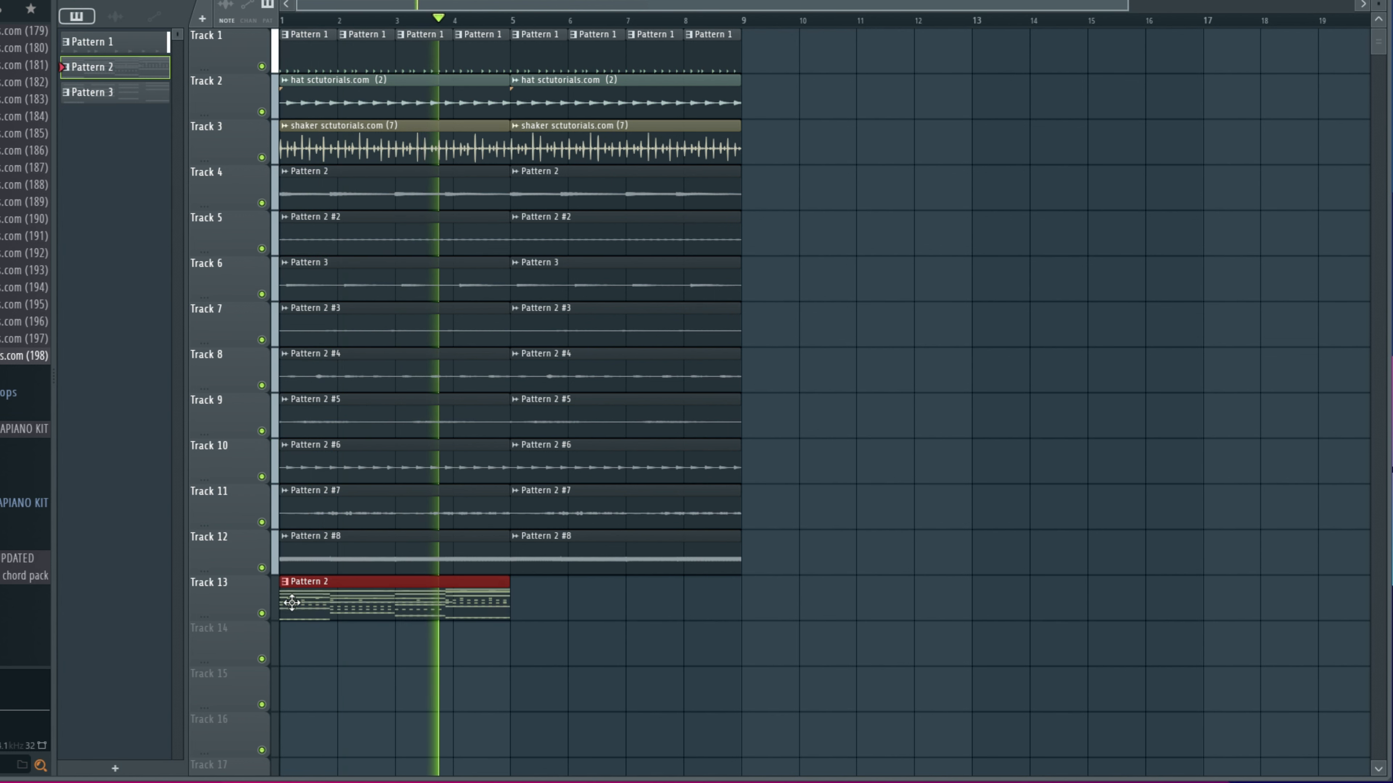
{"action": "key", "text": "space"}
{"action": "left_click", "coordinate": [262, 614]}
{"action": "left_click", "coordinate": [372, 605]}
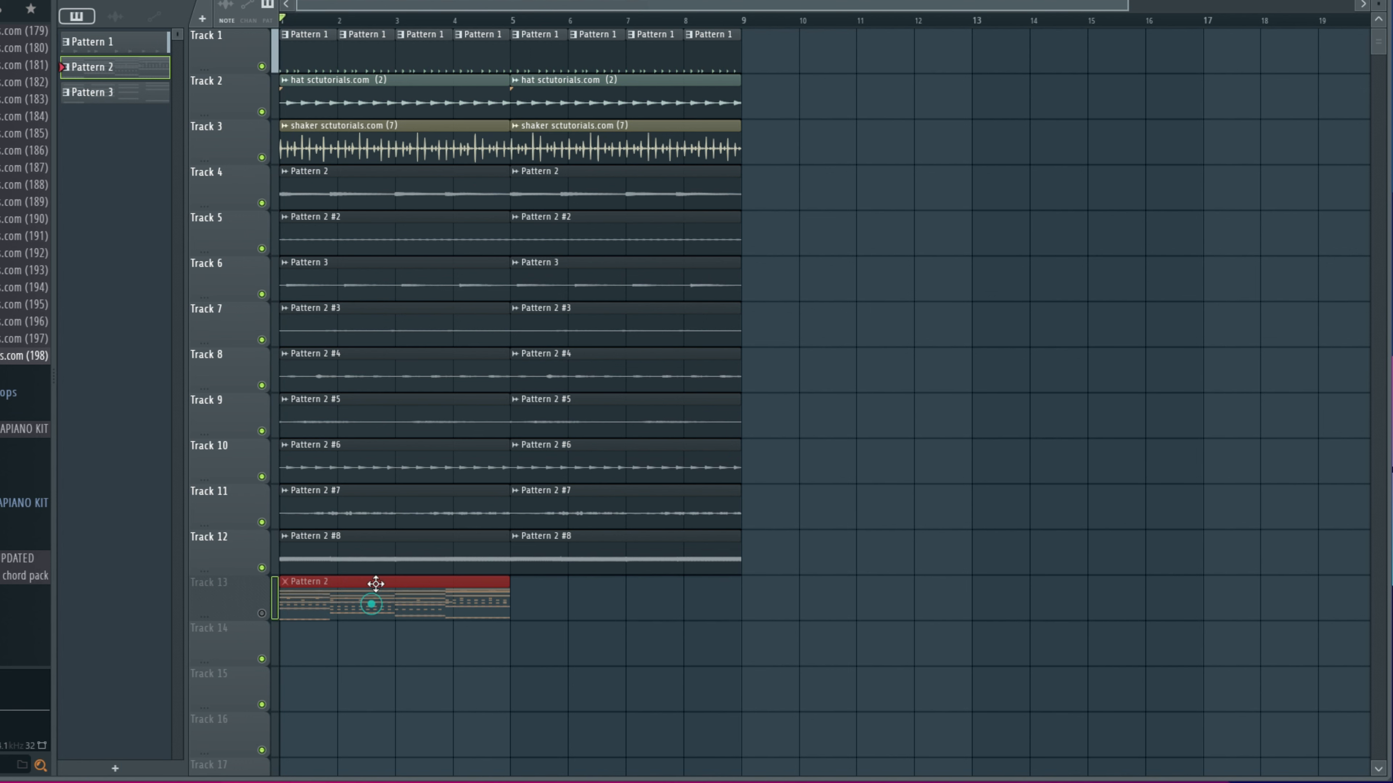
{"action": "left_click", "coordinate": [262, 568]}
{"action": "left_click", "coordinate": [262, 613]}
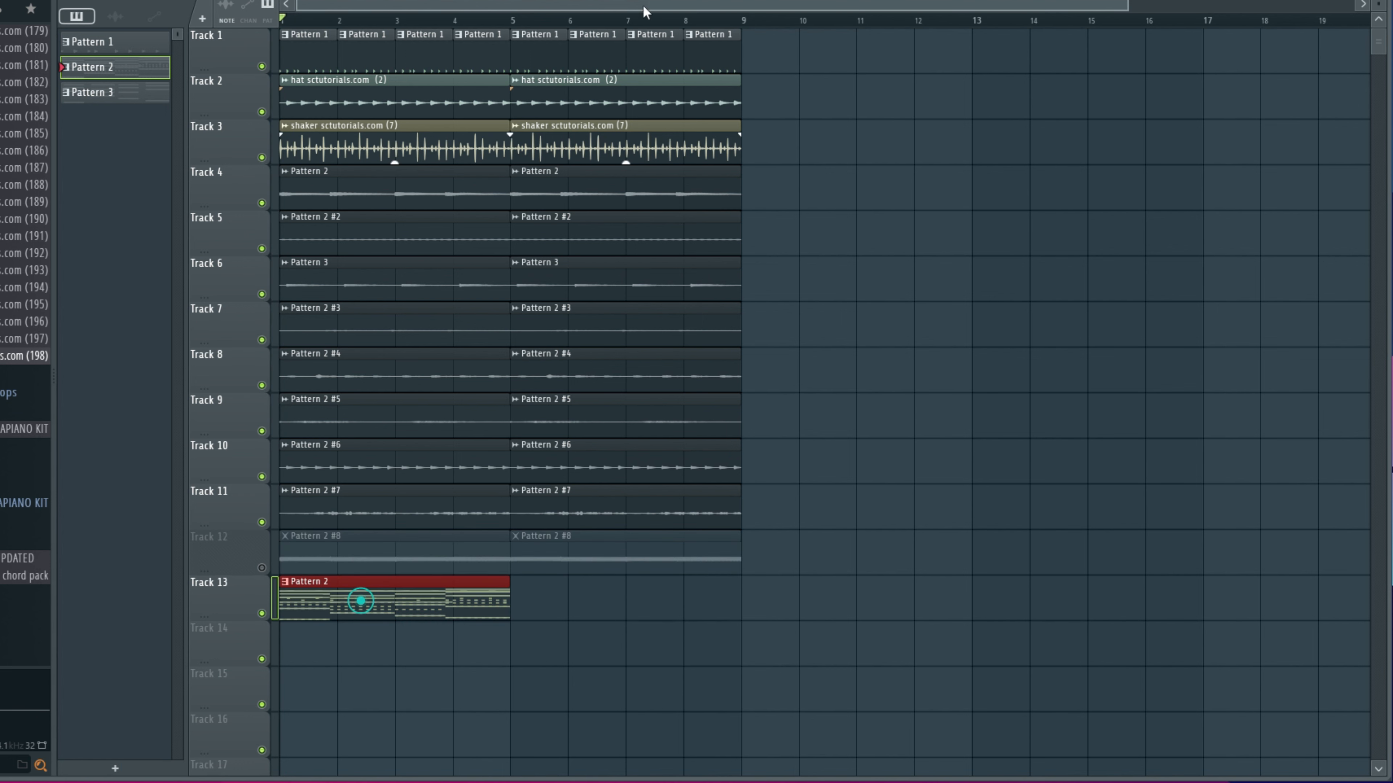
Step: Add a Fruity DX10 channel and load its Log Drum preset
{"action": "key", "text": "F6"}
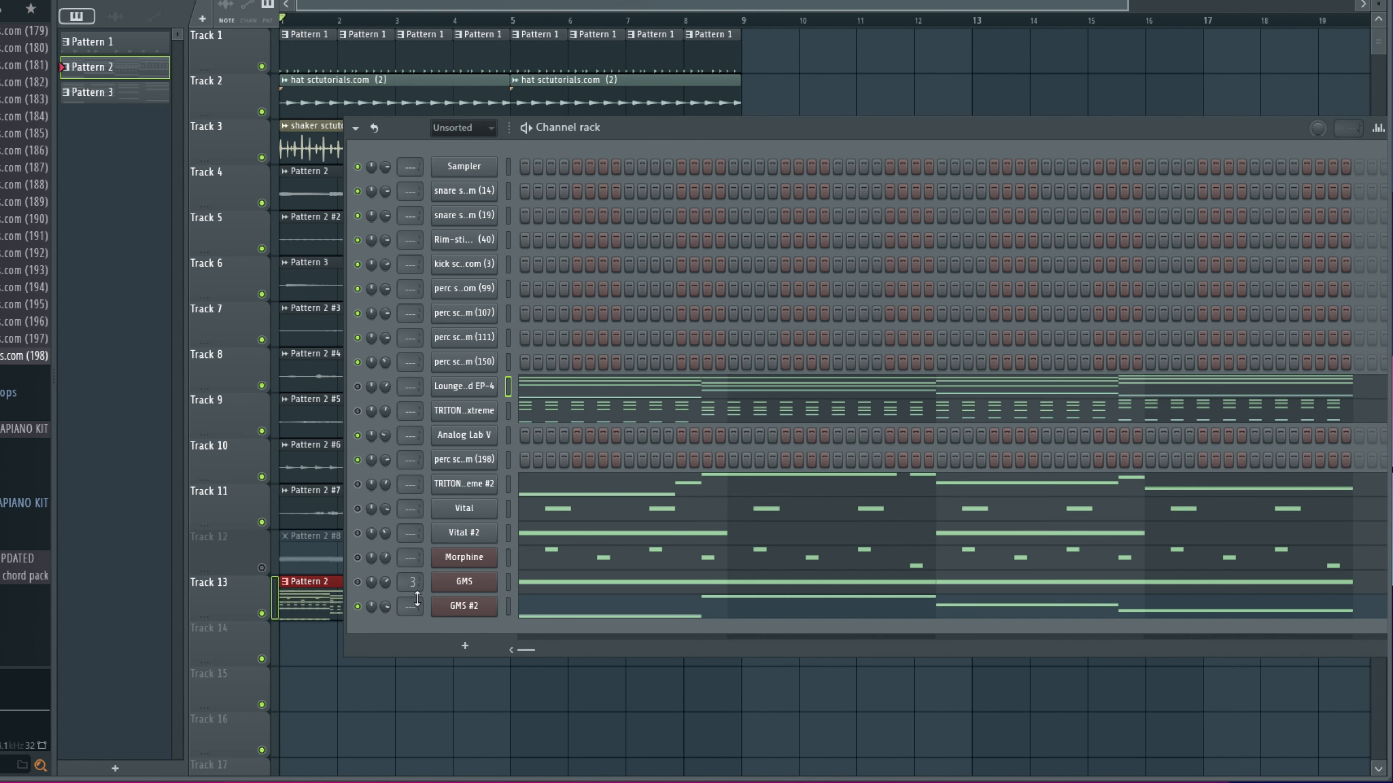
{"action": "left_click", "coordinate": [454, 644]}
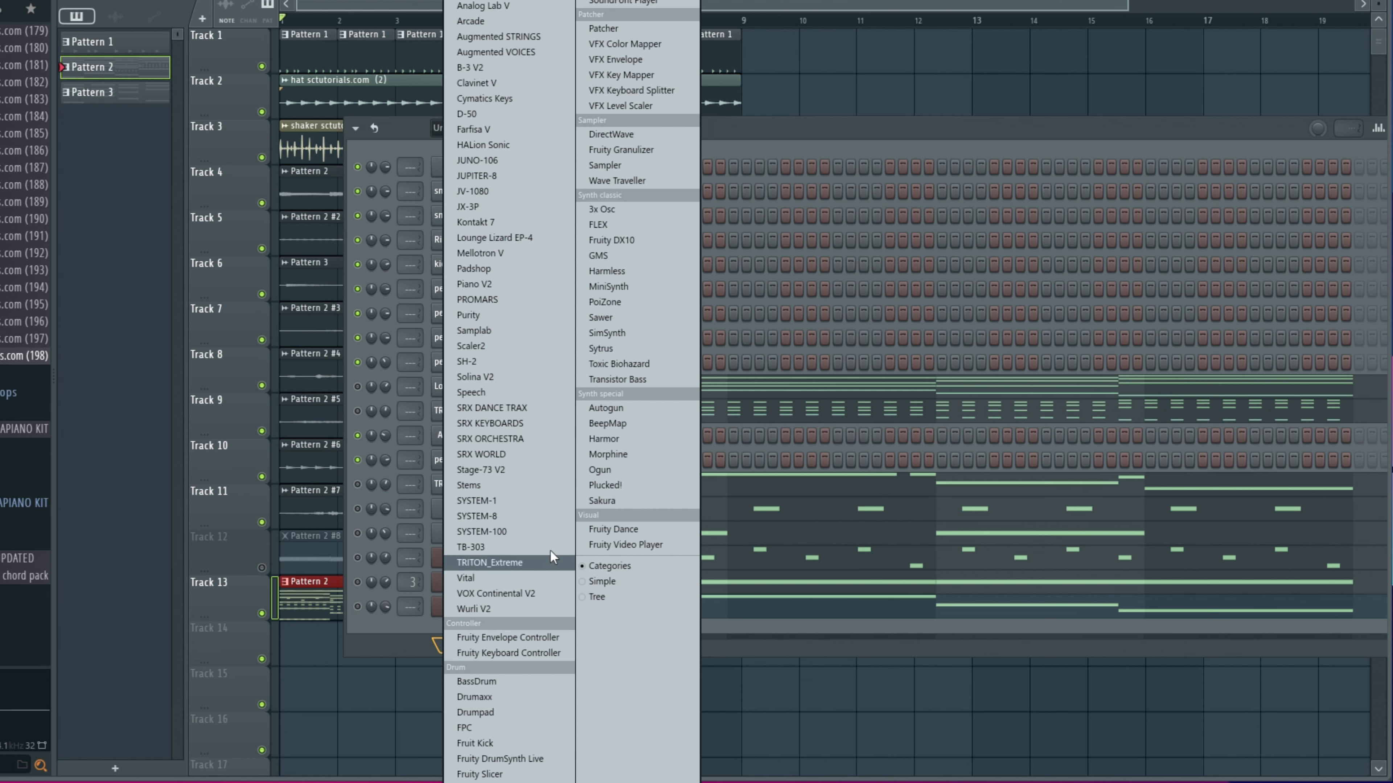
{"action": "left_click", "coordinate": [602, 246]}
{"action": "left_click", "coordinate": [424, 386]}
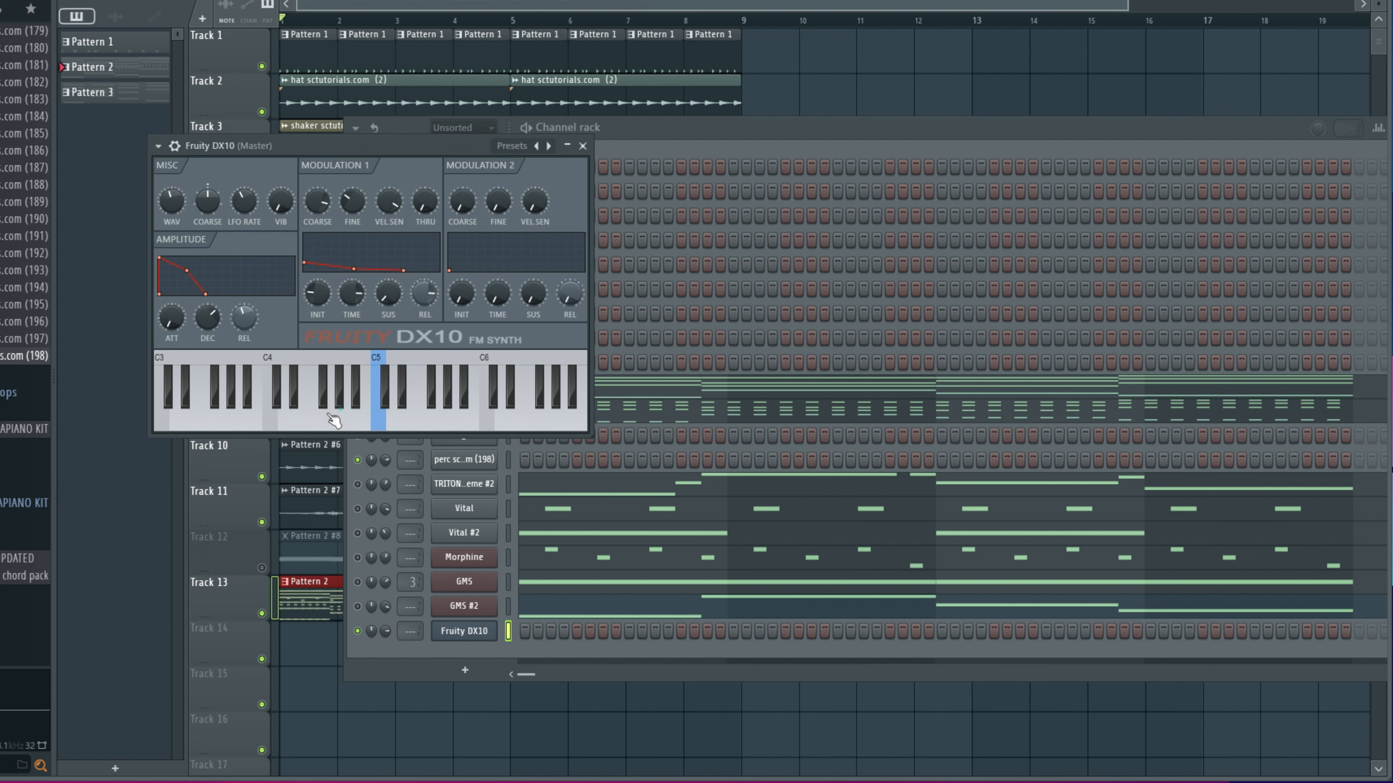
{"action": "left_click", "coordinate": [547, 154]}
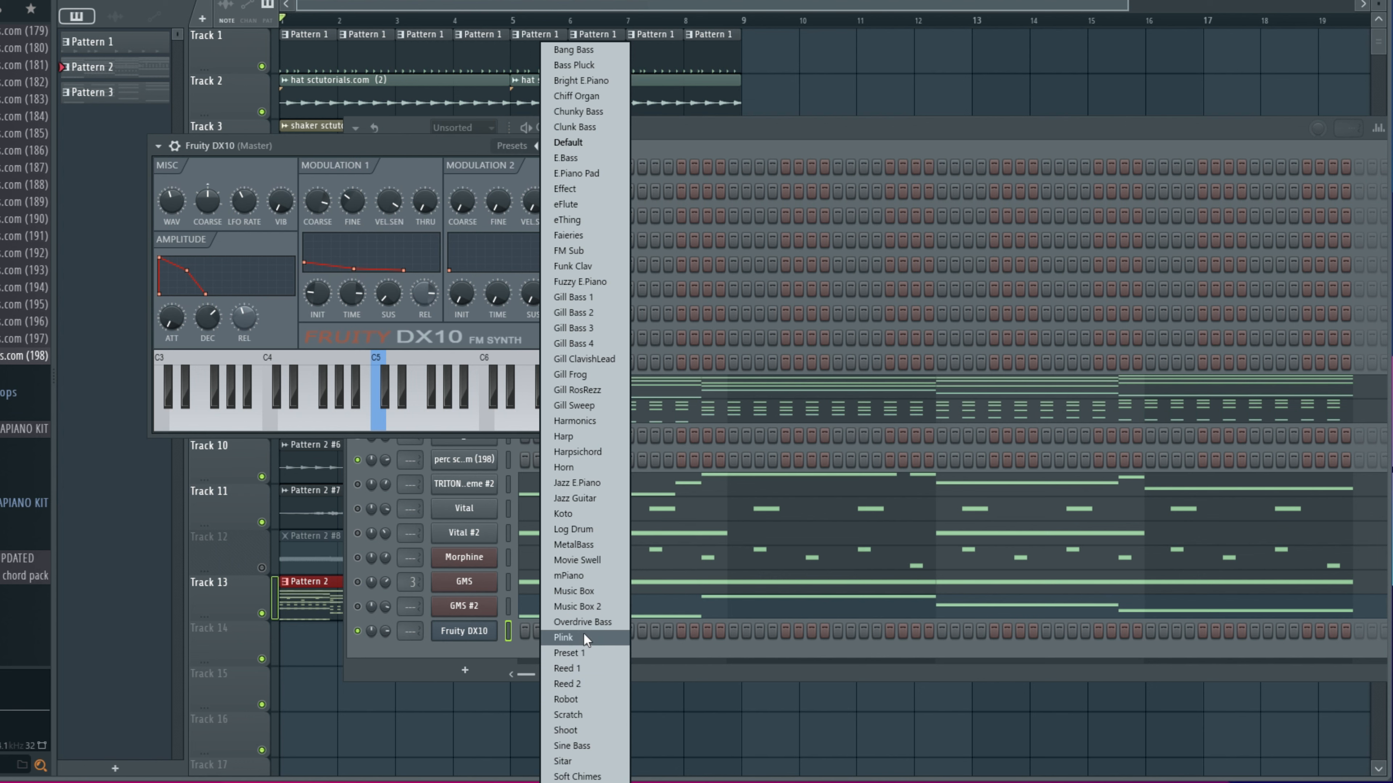
{"action": "left_click", "coordinate": [587, 530]}
{"action": "left_click", "coordinate": [316, 420]}
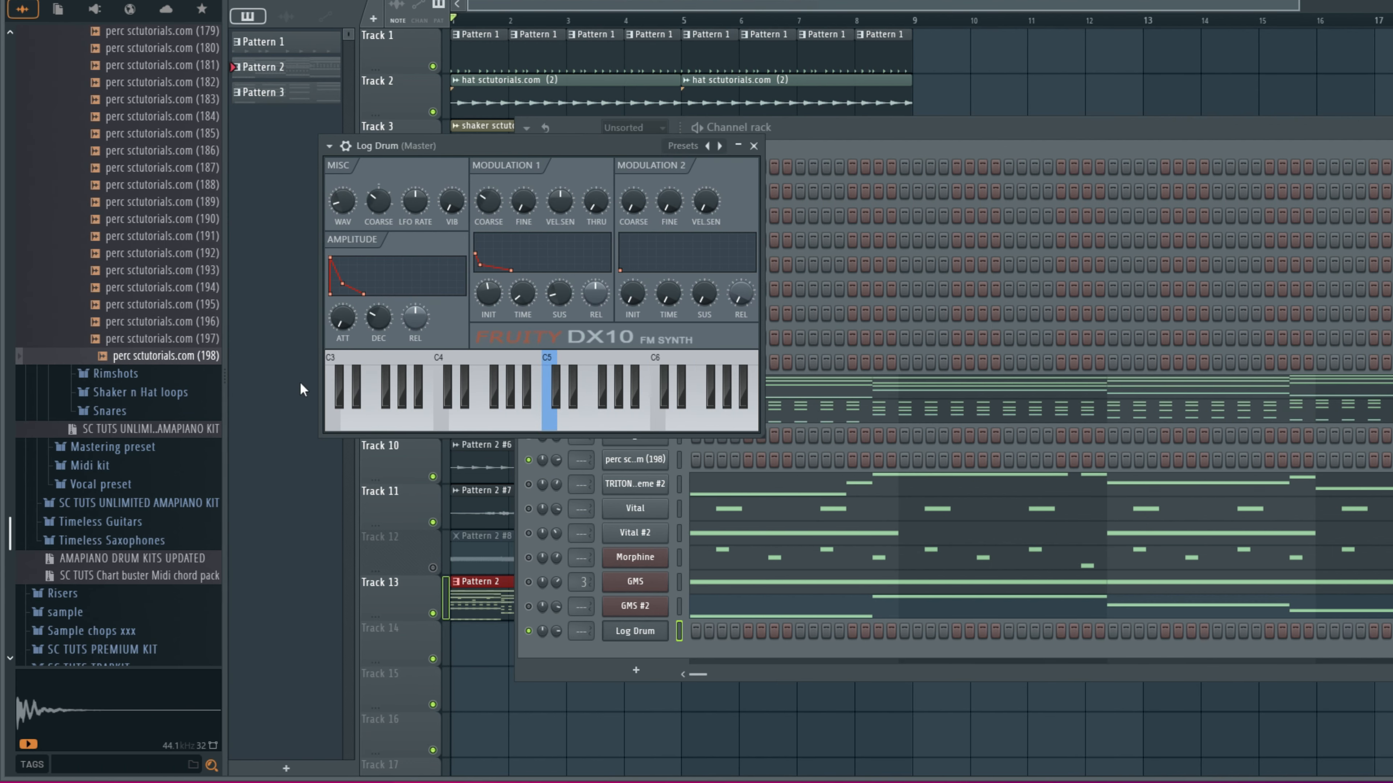
Step: Find the DX10 Preset folder in LOG DRUM KIT and add Preset SC TTUS LOG DRUM VOL.1 (5) as a new channel
{"action": "scroll", "coordinate": [132, 285], "scroll_direction": "up", "scroll_amount": 20}
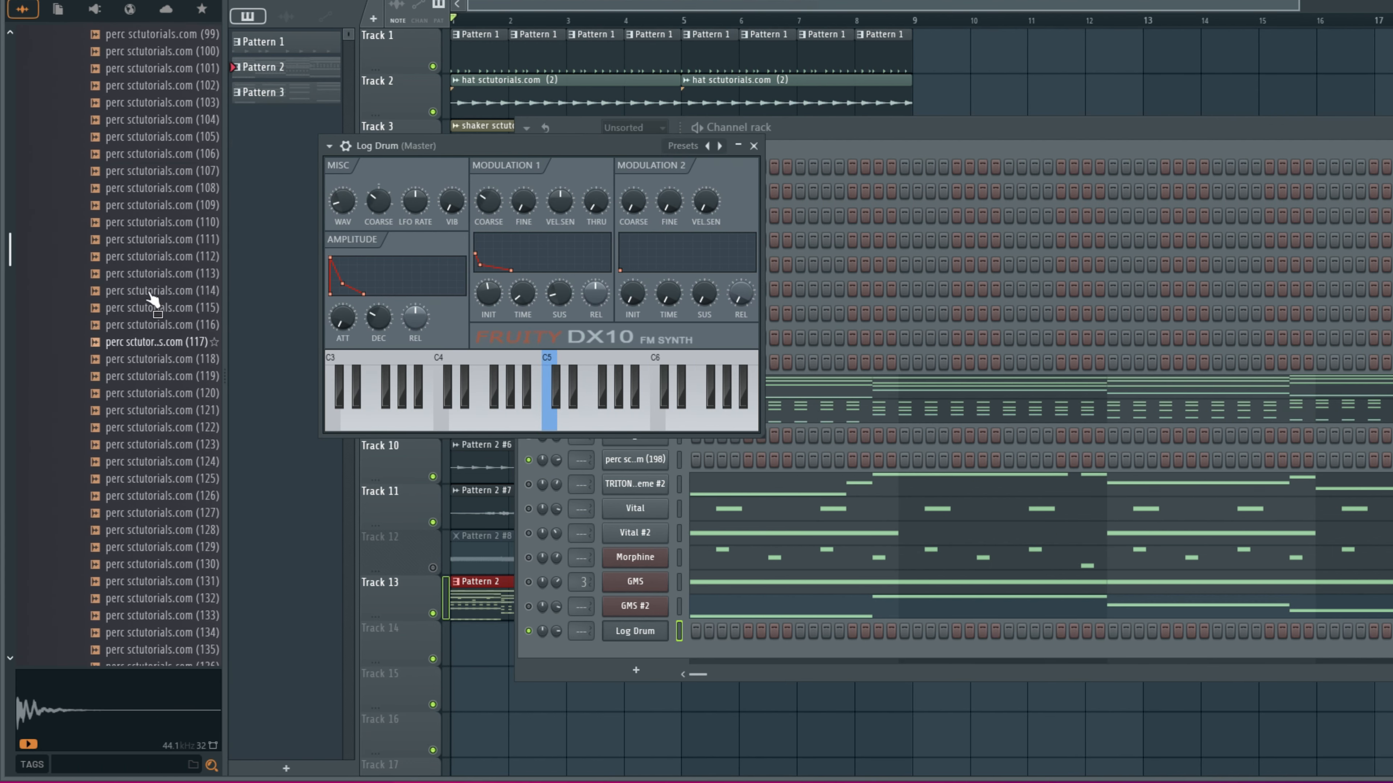
{"action": "scroll", "coordinate": [145, 291], "scroll_direction": "up", "scroll_amount": 3}
{"action": "left_click", "coordinate": [126, 491]}
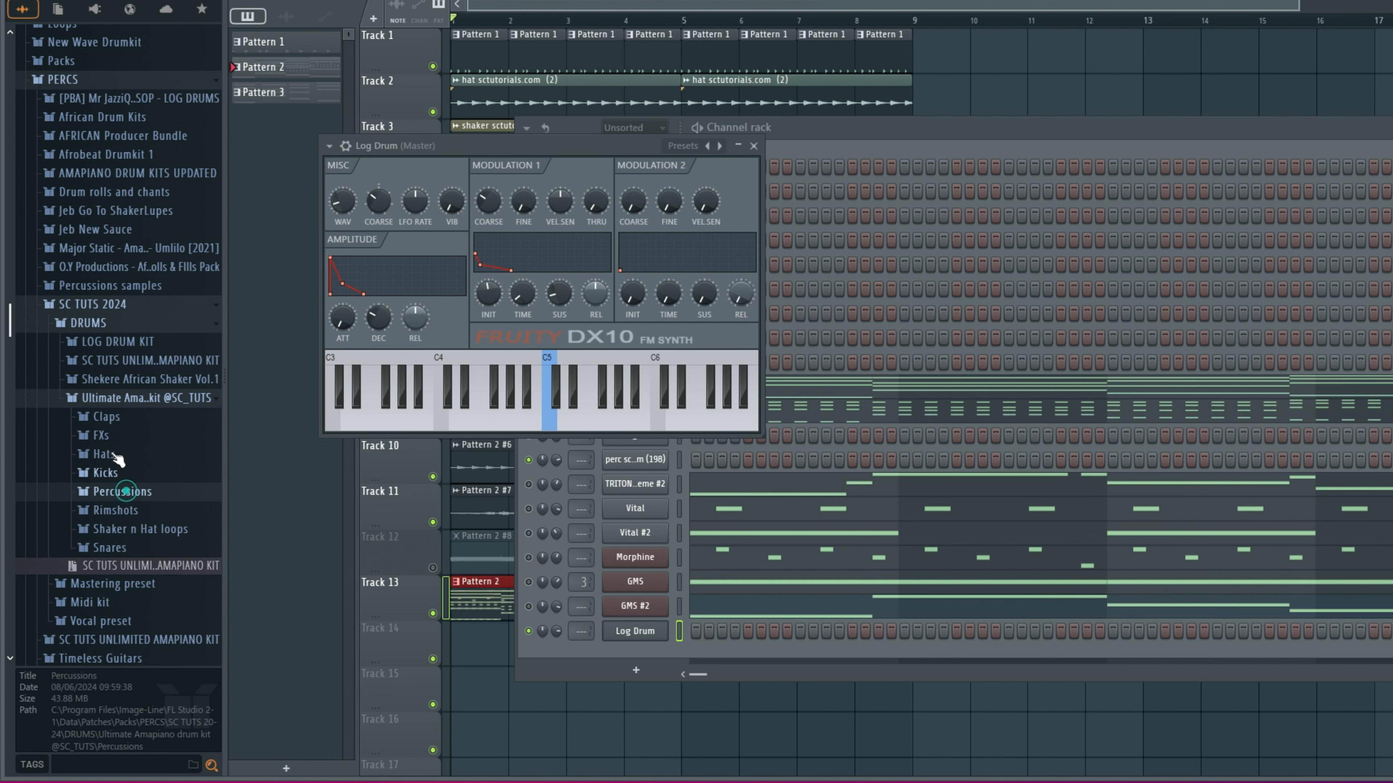
{"action": "left_click", "coordinate": [105, 398]}
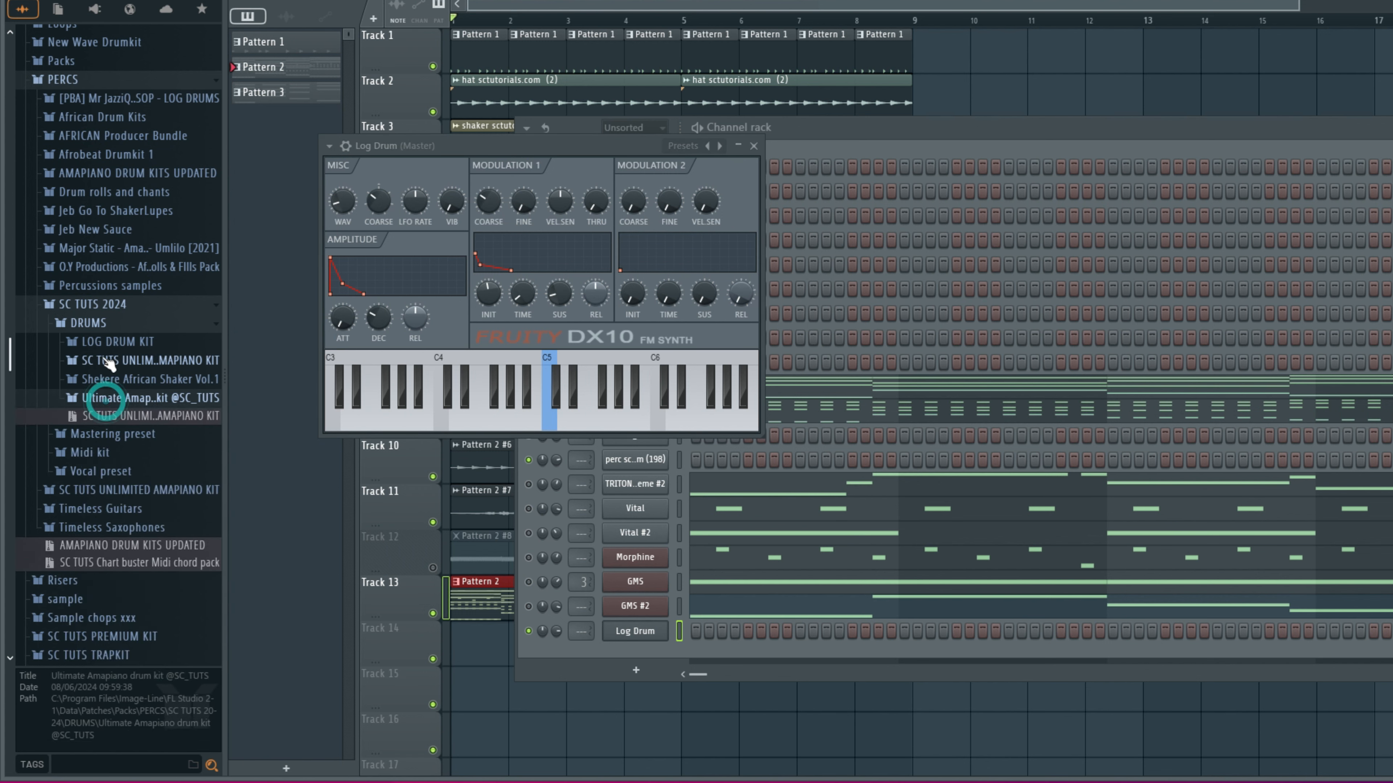
{"action": "left_click", "coordinate": [122, 342]}
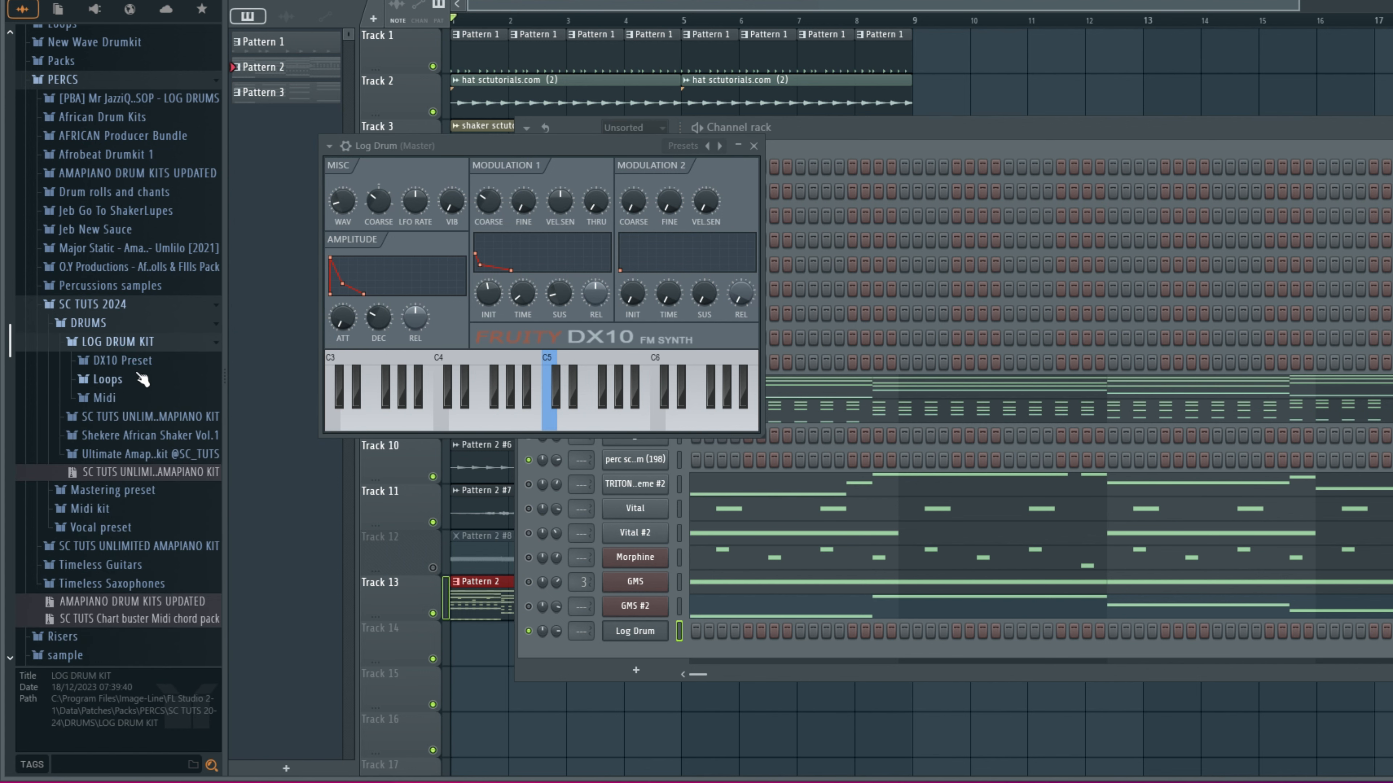
{"action": "left_click", "coordinate": [134, 360]}
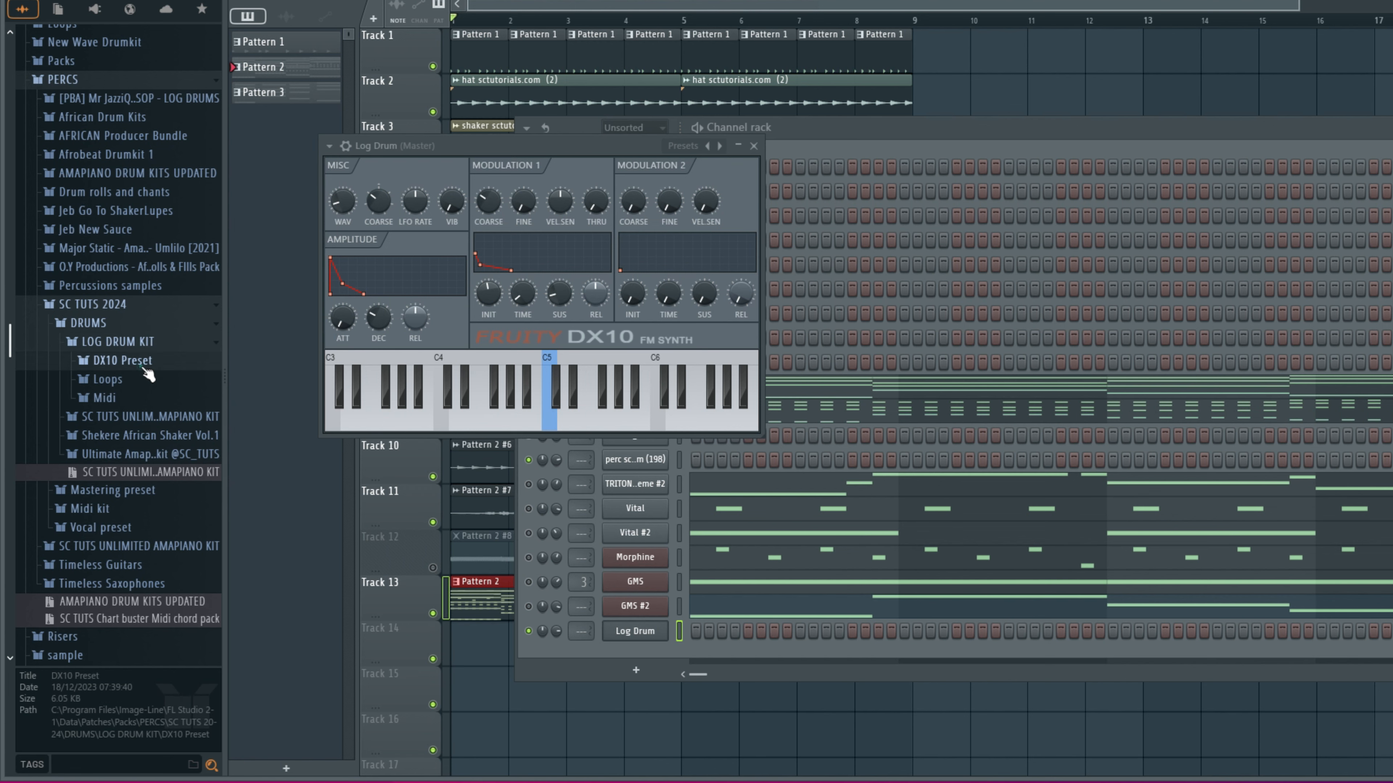
{"action": "left_click_drag", "start_coordinate": [123, 445], "coordinate": [633, 656]}
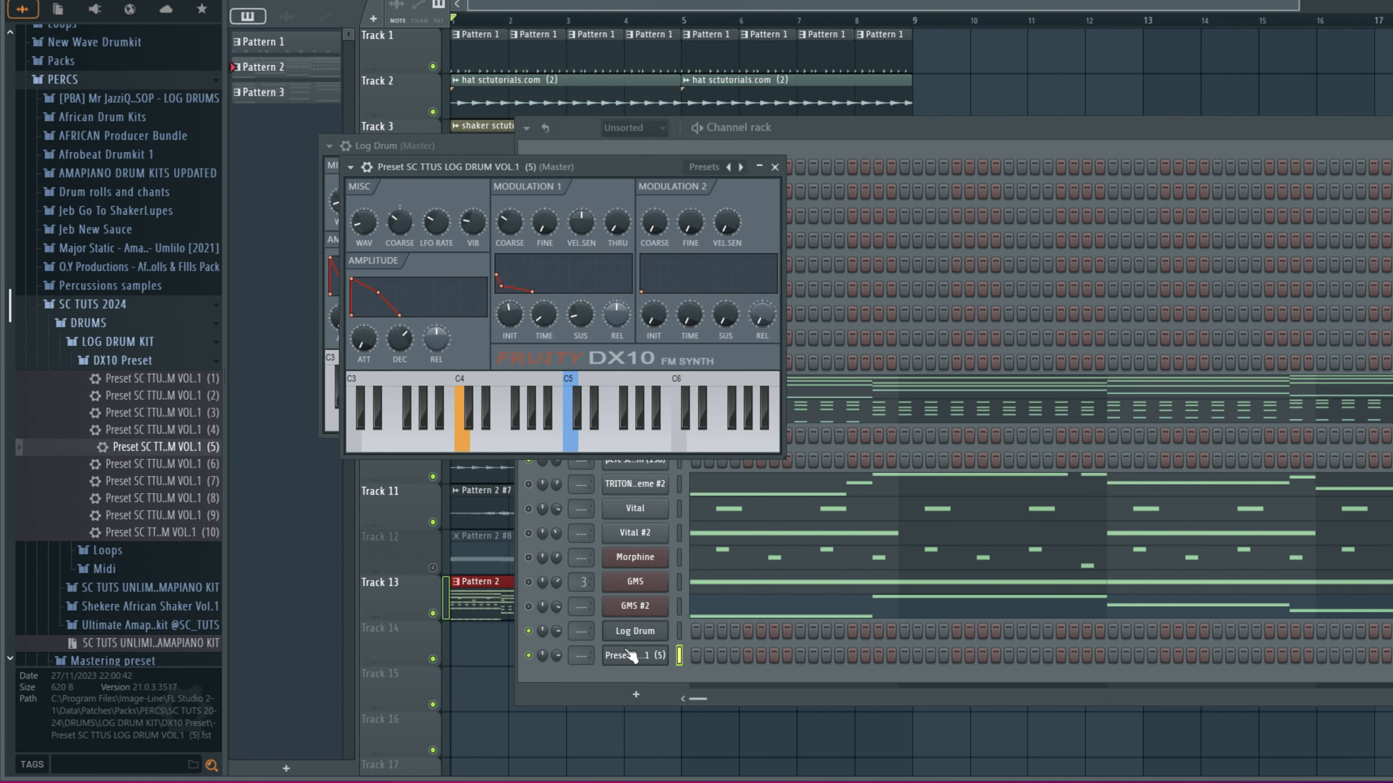
Step: Move the VOL.1 (5) instrument window aside and bring the Log Drum window forward for comparison
{"action": "left_click_drag", "start_coordinate": [554, 163], "coordinate": [1047, 360]}
{"action": "left_click", "coordinate": [547, 172]}
{"action": "left_click", "coordinate": [490, 156]}
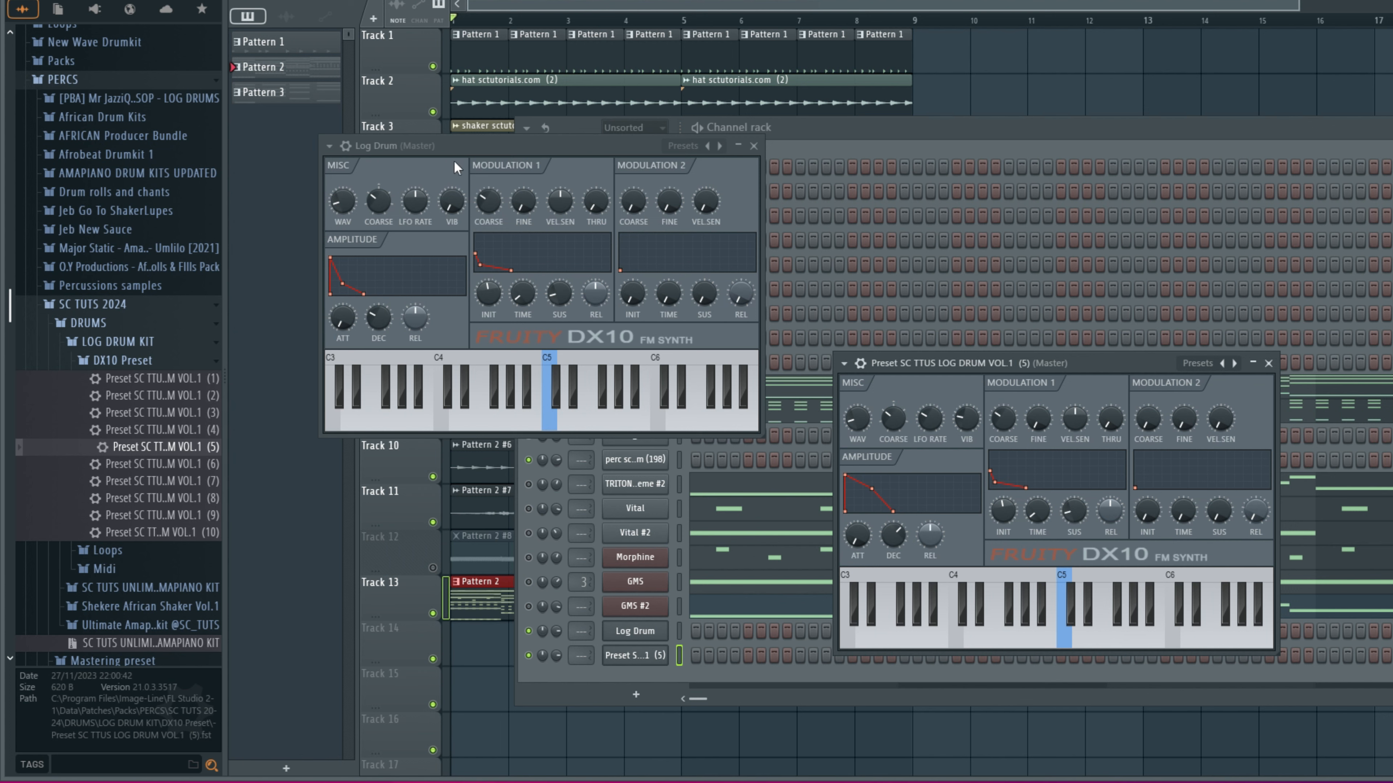
Step: Replace the VOL.1 (5) channel's preset with Preset SC TTUS LOG DRUM VOL.1 (6) and close both instrument windows
{"action": "left_click_drag", "start_coordinate": [146, 463], "coordinate": [385, 543]}
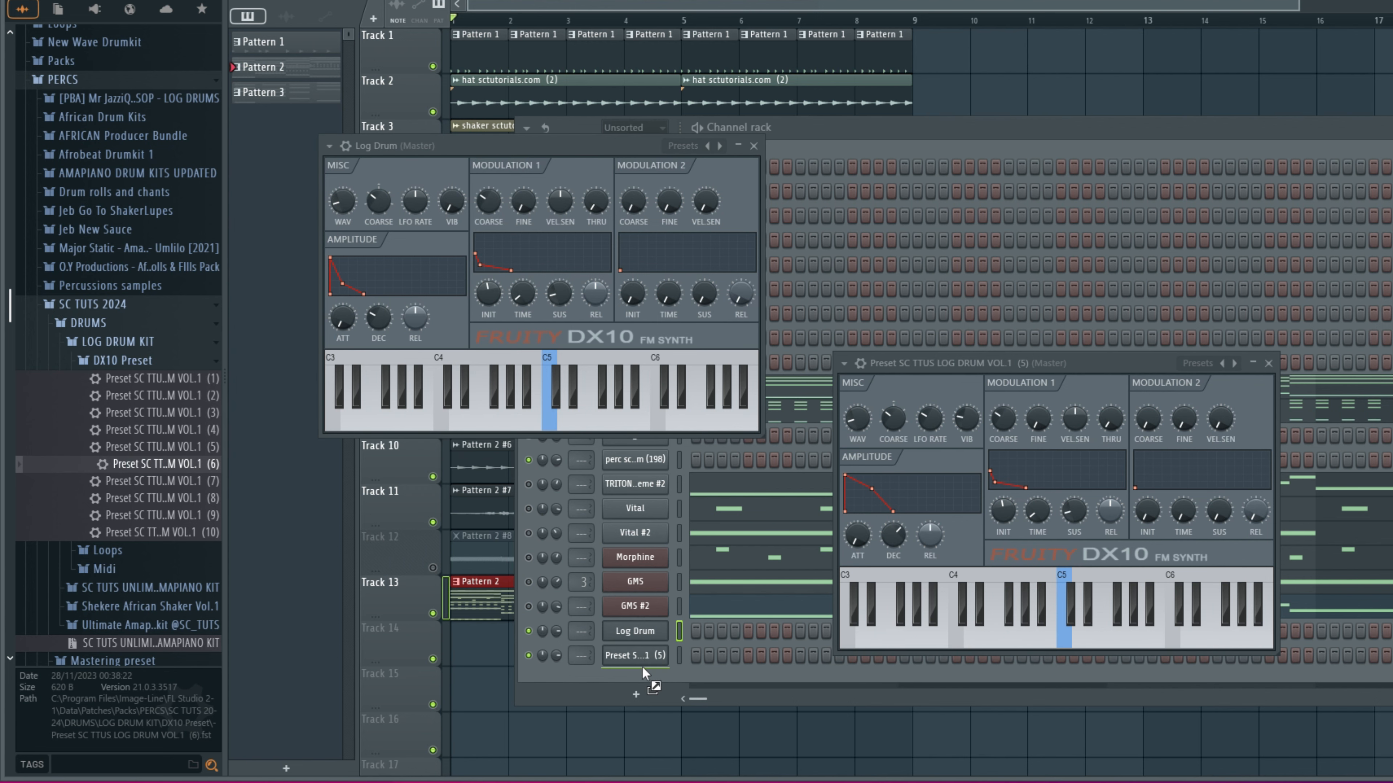
{"action": "left_click_drag", "start_coordinate": [643, 669], "coordinate": [646, 659]}
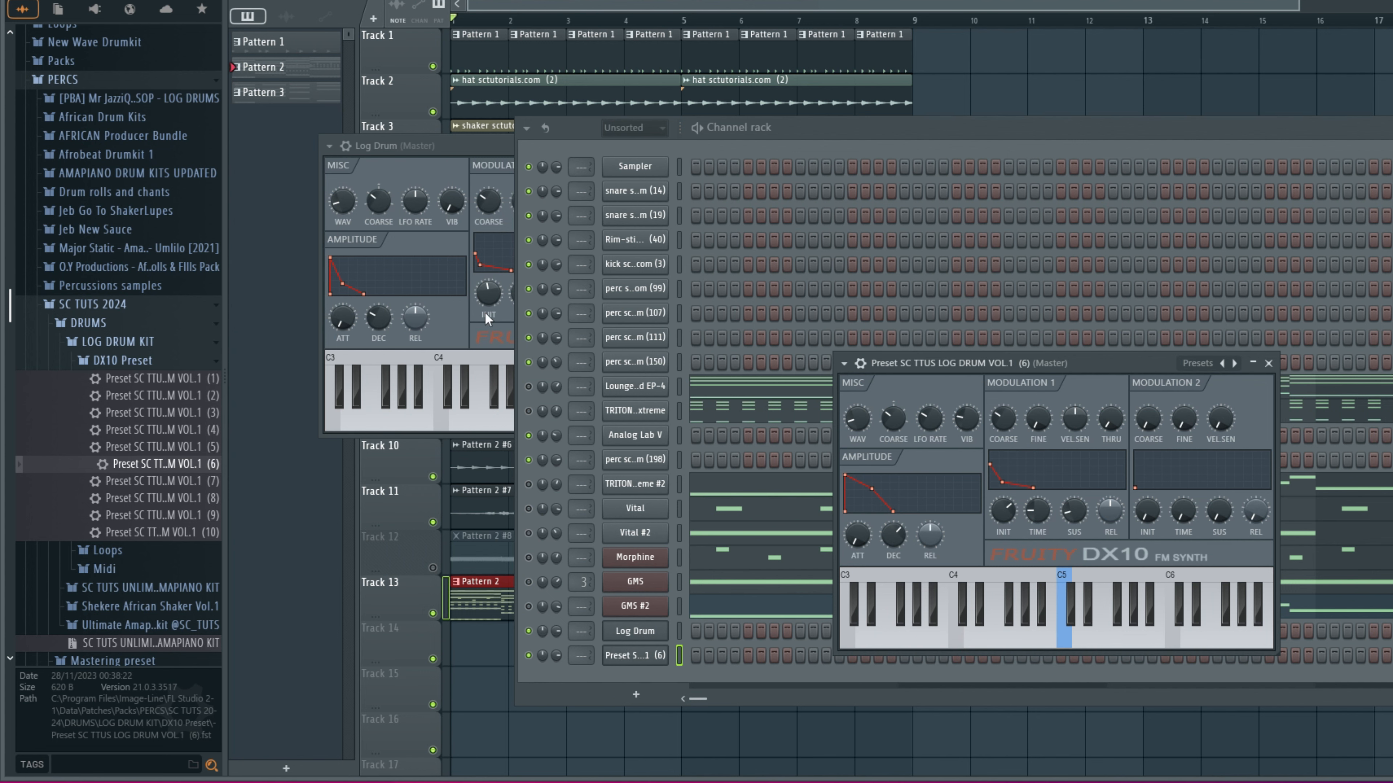
{"action": "left_click", "coordinate": [403, 151]}
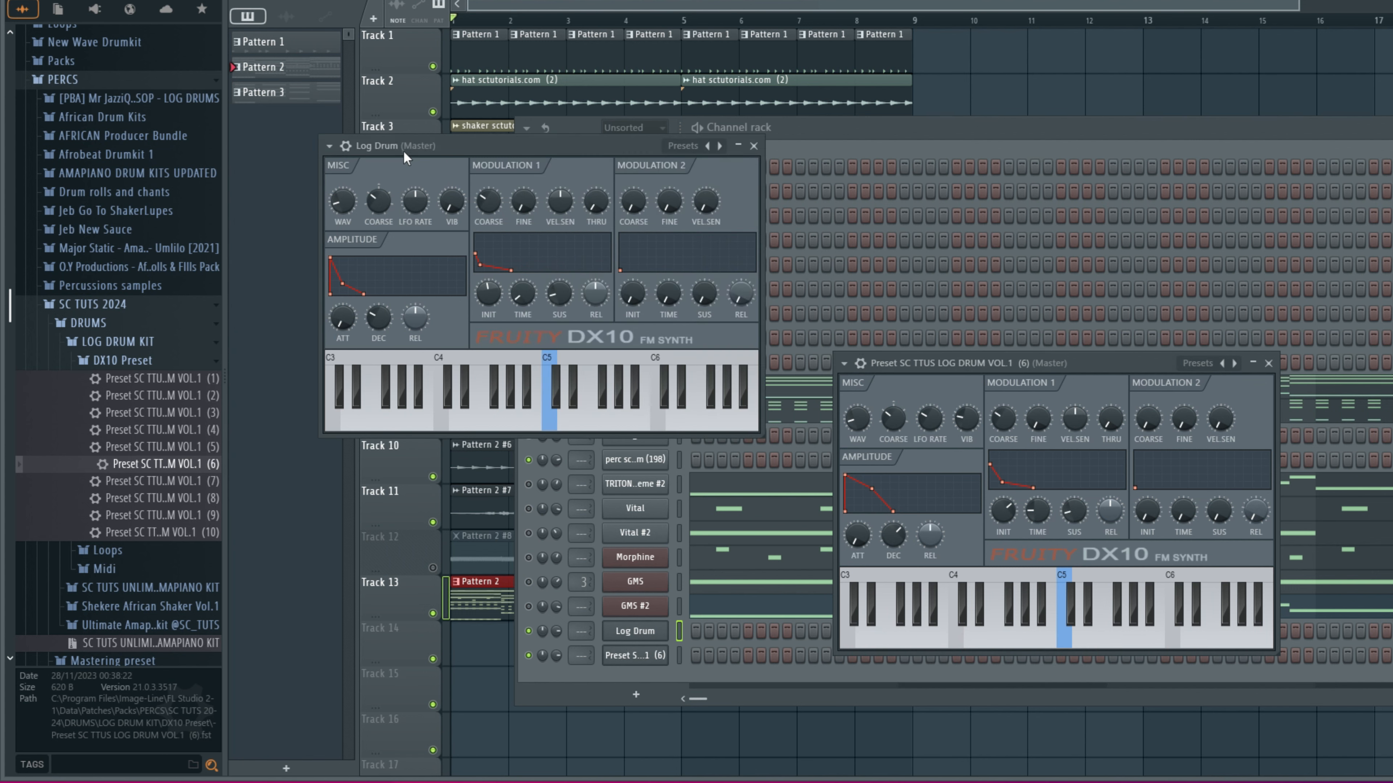
{"action": "left_click", "coordinate": [754, 146]}
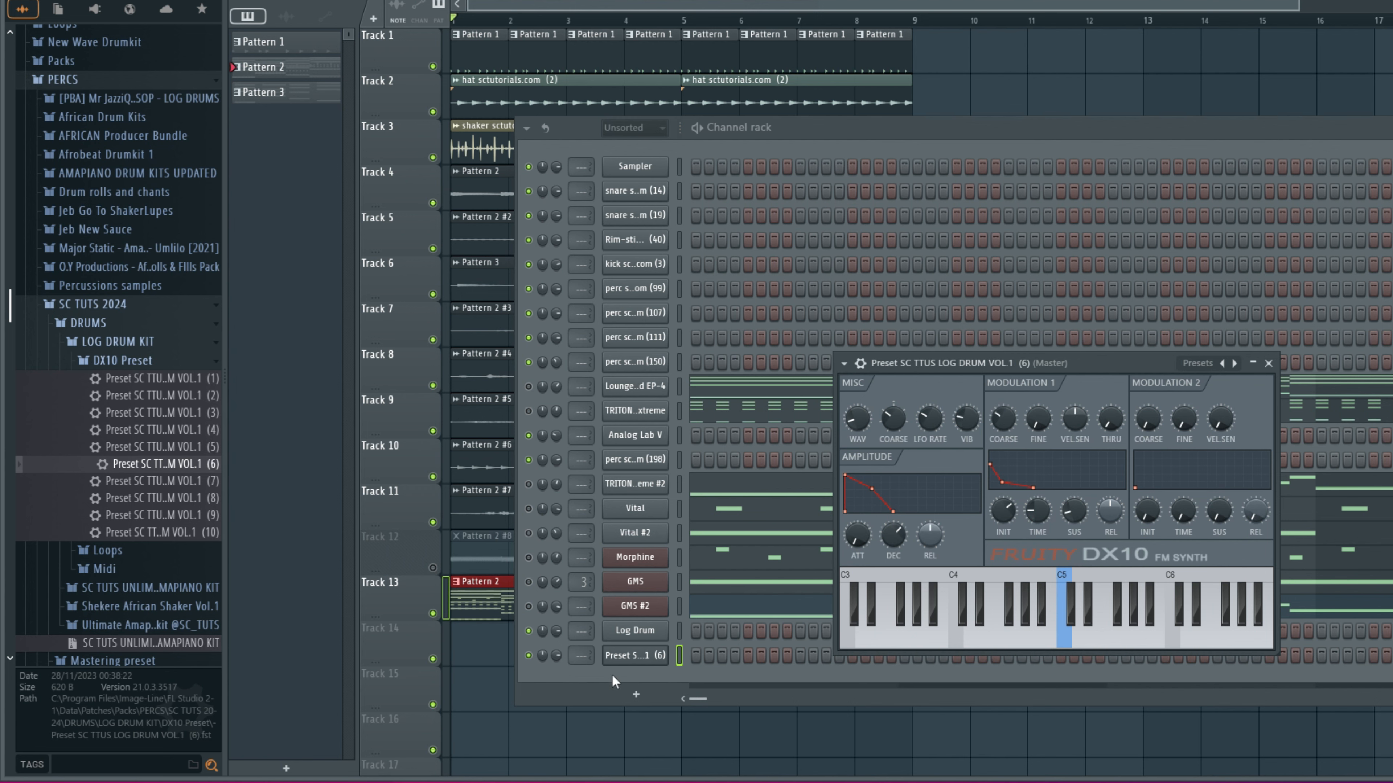
{"action": "left_click", "coordinate": [625, 659]}
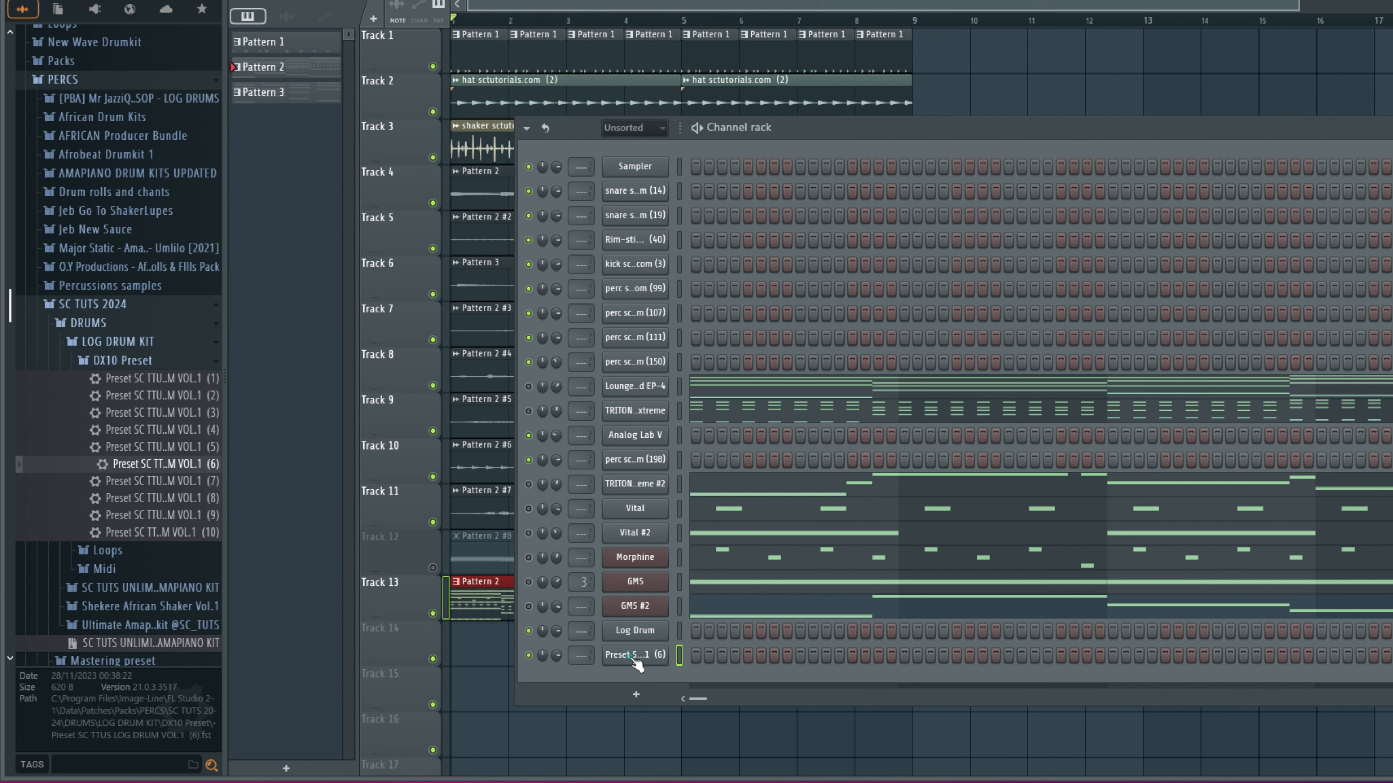
Step: Start playback and open the piano roll of the VOL.1 (6) log drum channel
{"action": "key", "text": "space"}
{"action": "right_click", "coordinate": [636, 657]}
{"action": "left_click", "coordinate": [695, 653]}
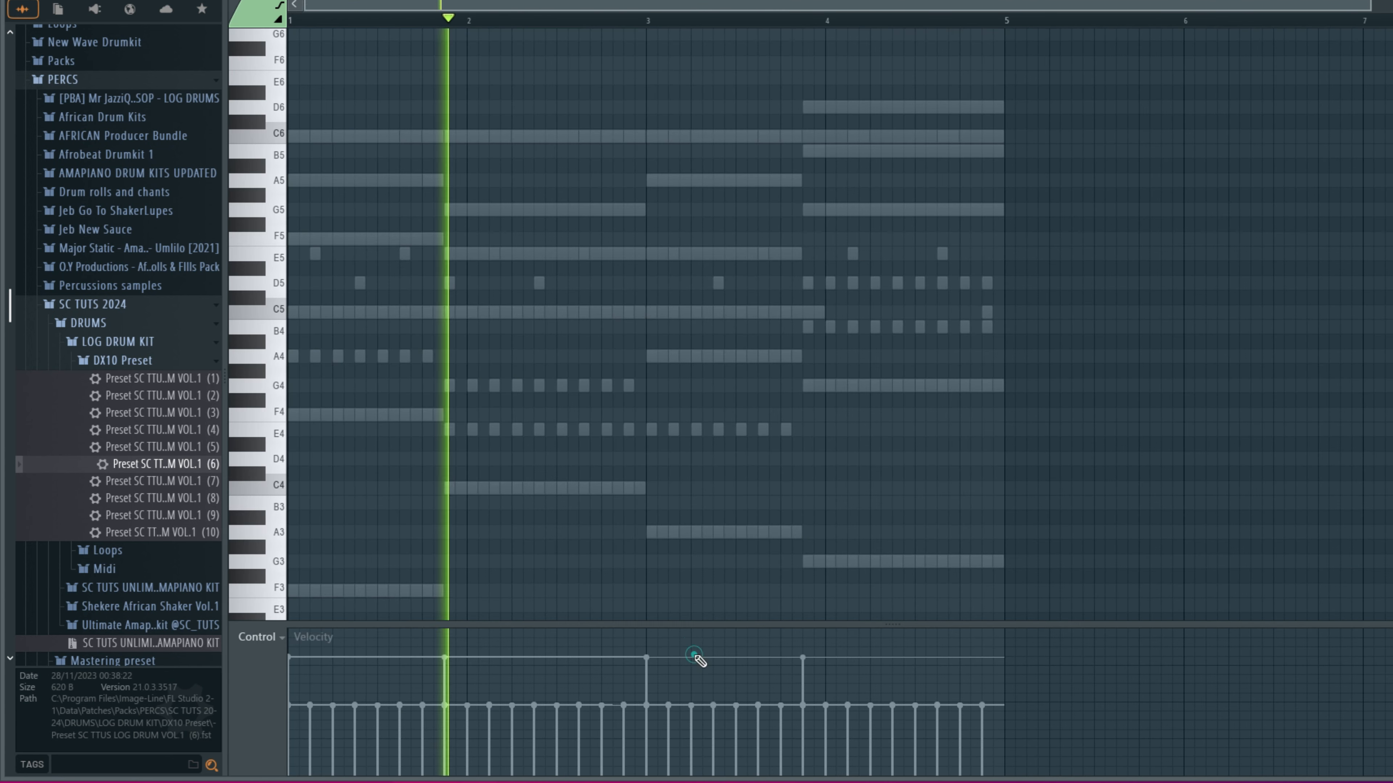
Step: Examine the ghosted bass and chord notes across the first bars of the log drum's piano roll
{"action": "scroll", "coordinate": [299, 497], "scroll_direction": "down", "scroll_amount": 3}
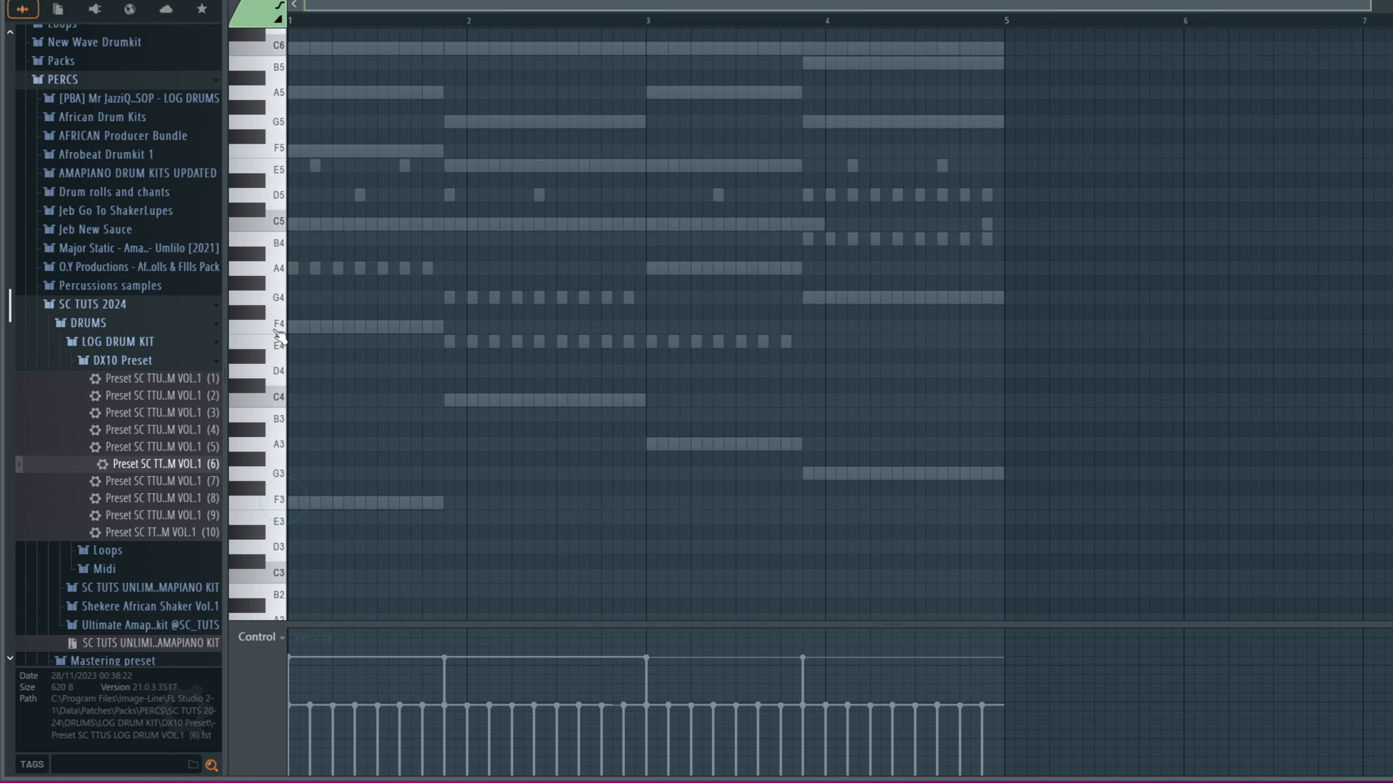
{"action": "scroll", "coordinate": [268, 332], "scroll_direction": "up", "scroll_amount": 4}
{"action": "scroll", "coordinate": [250, 372], "scroll_direction": "up", "scroll_amount": 1}
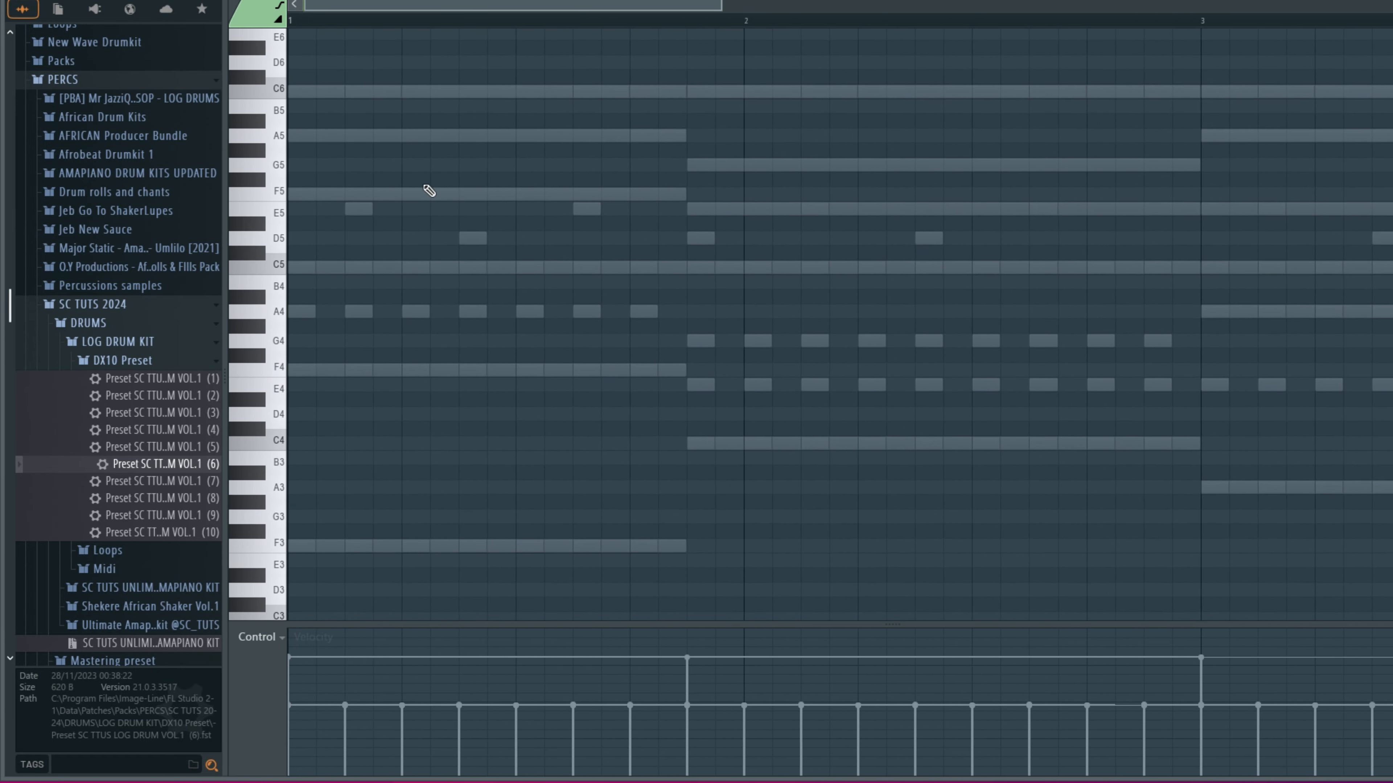
{"action": "left_click", "coordinate": [382, 10]}
{"action": "scroll", "coordinate": [521, 378], "scroll_direction": "down", "scroll_amount": 2}
{"action": "left_click", "coordinate": [542, 500], "text": "ctrl"}
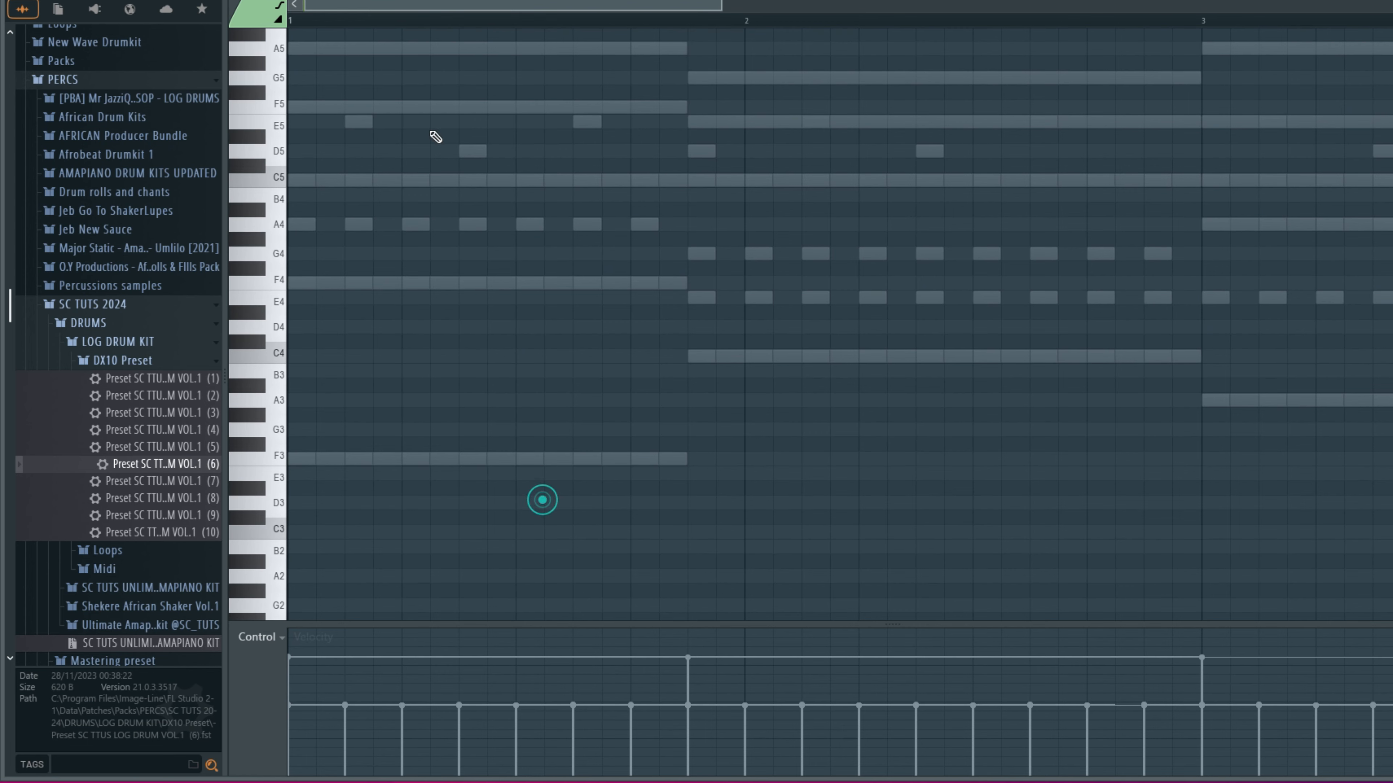
{"action": "left_click_drag", "start_coordinate": [925, 520], "coordinate": [845, 179]}
{"action": "scroll", "coordinate": [1010, 435], "scroll_direction": "up", "scroll_amount": 1}
{"action": "left_click_drag", "start_coordinate": [1300, 561], "coordinate": [1080, 195]}
{"action": "scroll", "coordinate": [549, 406], "scroll_direction": "down", "scroll_amount": 1}
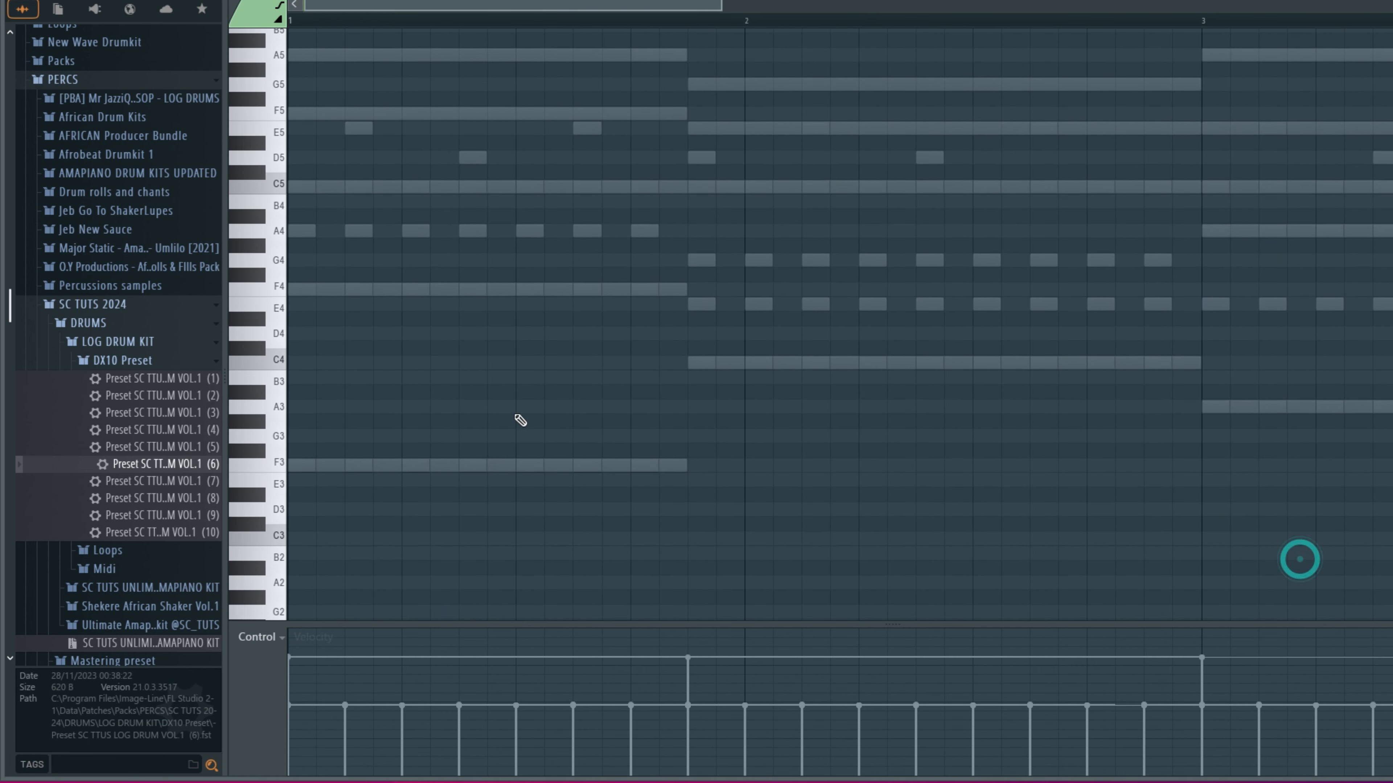
{"action": "key", "text": "space"}
{"action": "key", "text": "space"}
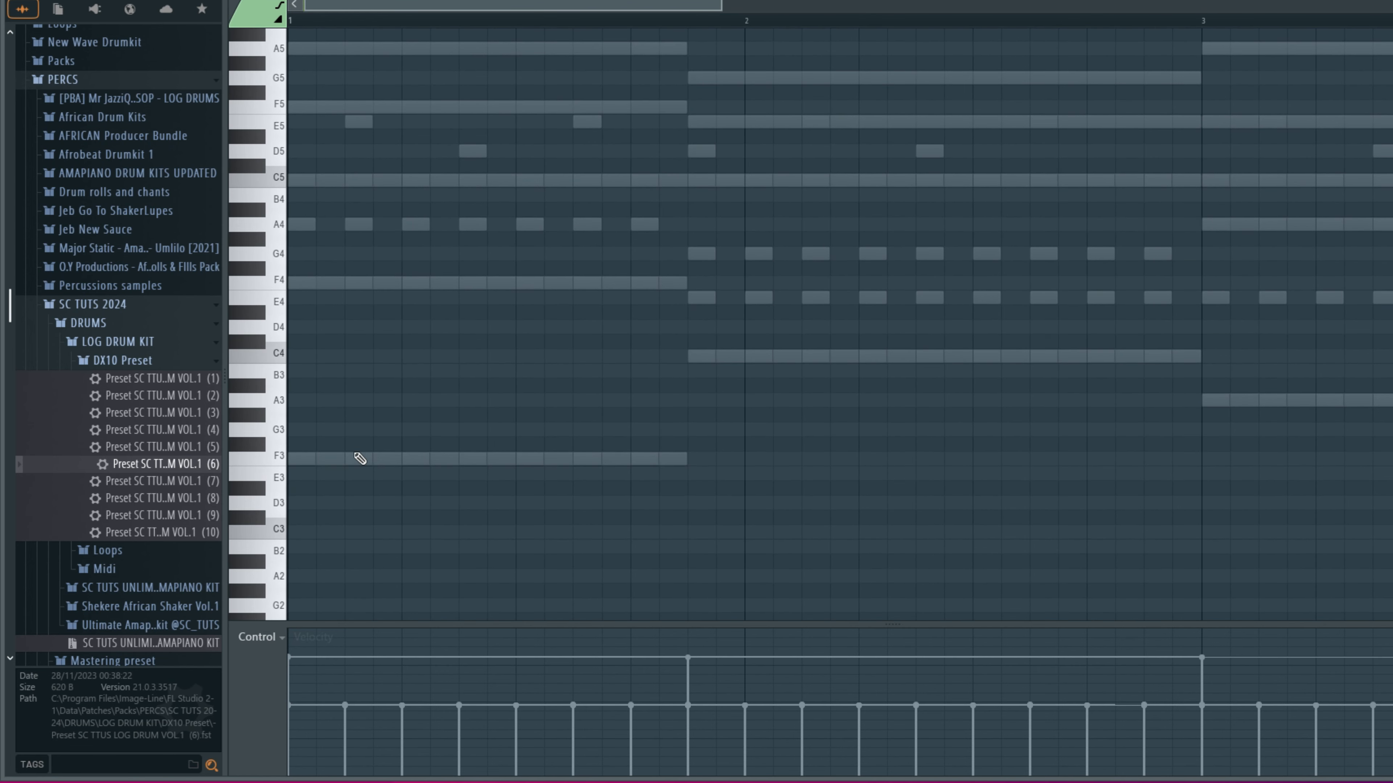
Step: Draw three short, evenly spaced F3 notes from the start of bar 1 in the log drum's piano roll
{"action": "left_click", "coordinate": [352, 464]}
{"action": "left_click_drag", "start_coordinate": [739, 455], "coordinate": [495, 439]}
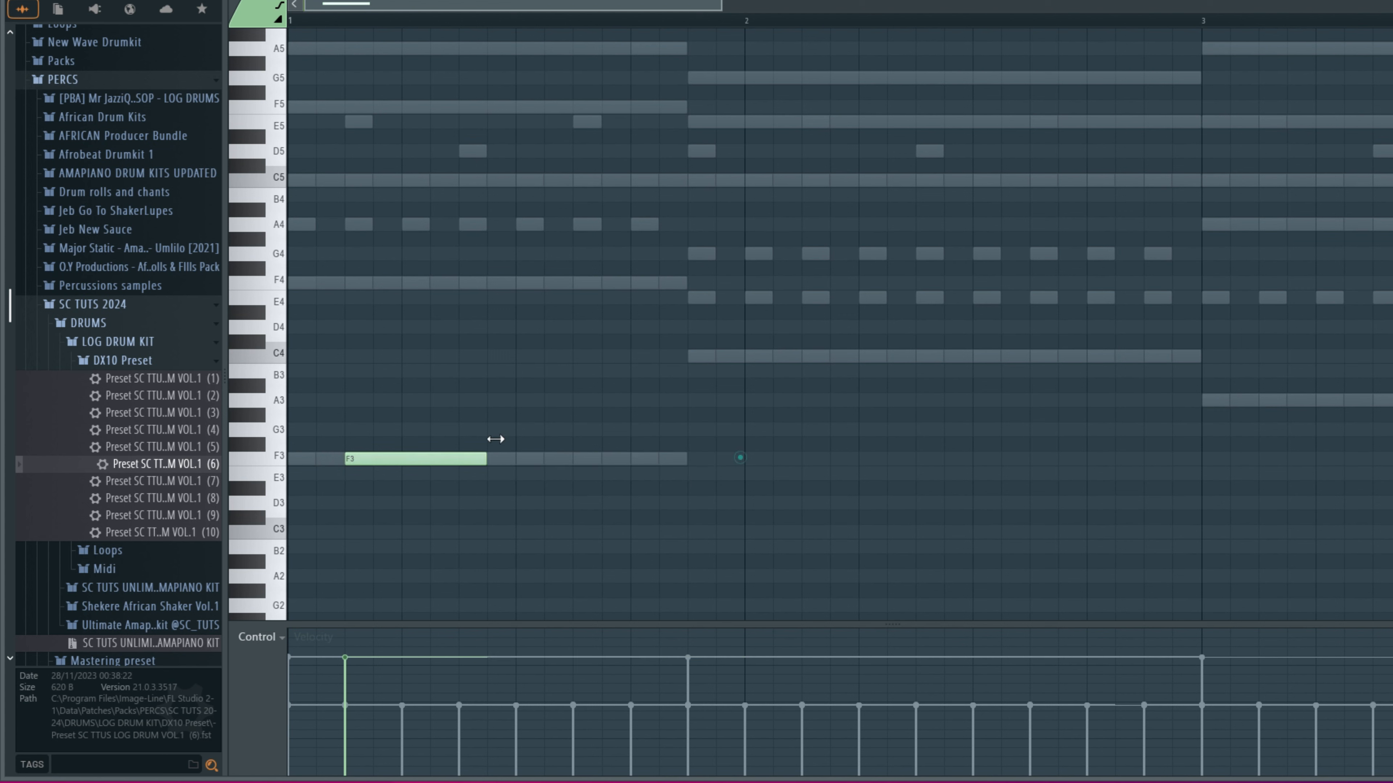
{"action": "mouse_move", "coordinate": [375, 459]}
{"action": "left_mouse_down"}
{"action": "mouse_move", "coordinate": [313, 455]}
{"action": "mouse_move", "coordinate": [387, 458]}
{"action": "left_mouse_up"}
{"action": "key", "text": "space"}
{"action": "key", "text": "space"}
{"action": "left_click", "coordinate": [346, 457]}
{"action": "key", "text": "space"}
{"action": "key", "text": "space"}
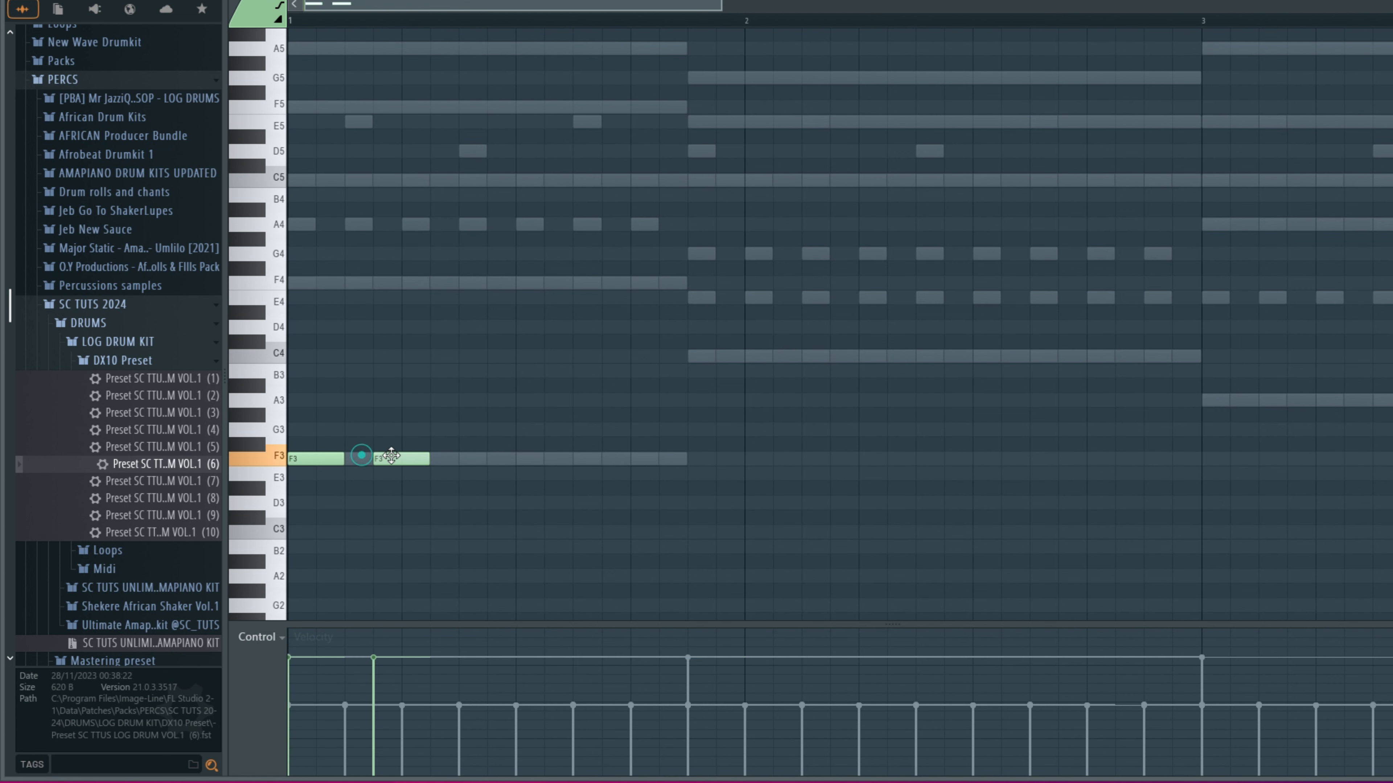
{"action": "key", "text": "space"}
{"action": "left_click", "coordinate": [461, 458]}
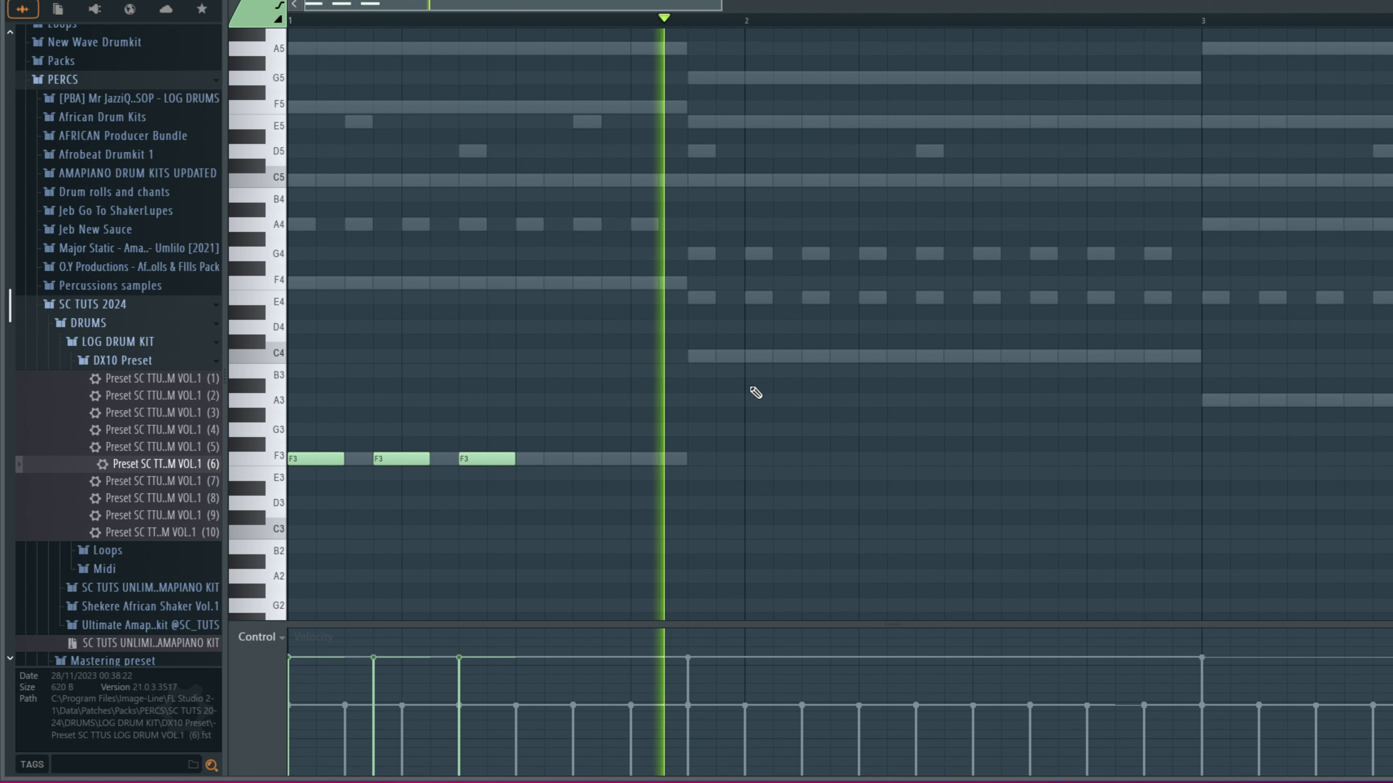
Step: Add three C4 notes in bar 2, followed by short A3 and G3 notes in bars 3 and 4 along the ghosted bassline
{"action": "left_click", "coordinate": [927, 356]}
{"action": "key", "text": "space"}
{"action": "left_click", "coordinate": [1009, 357]}
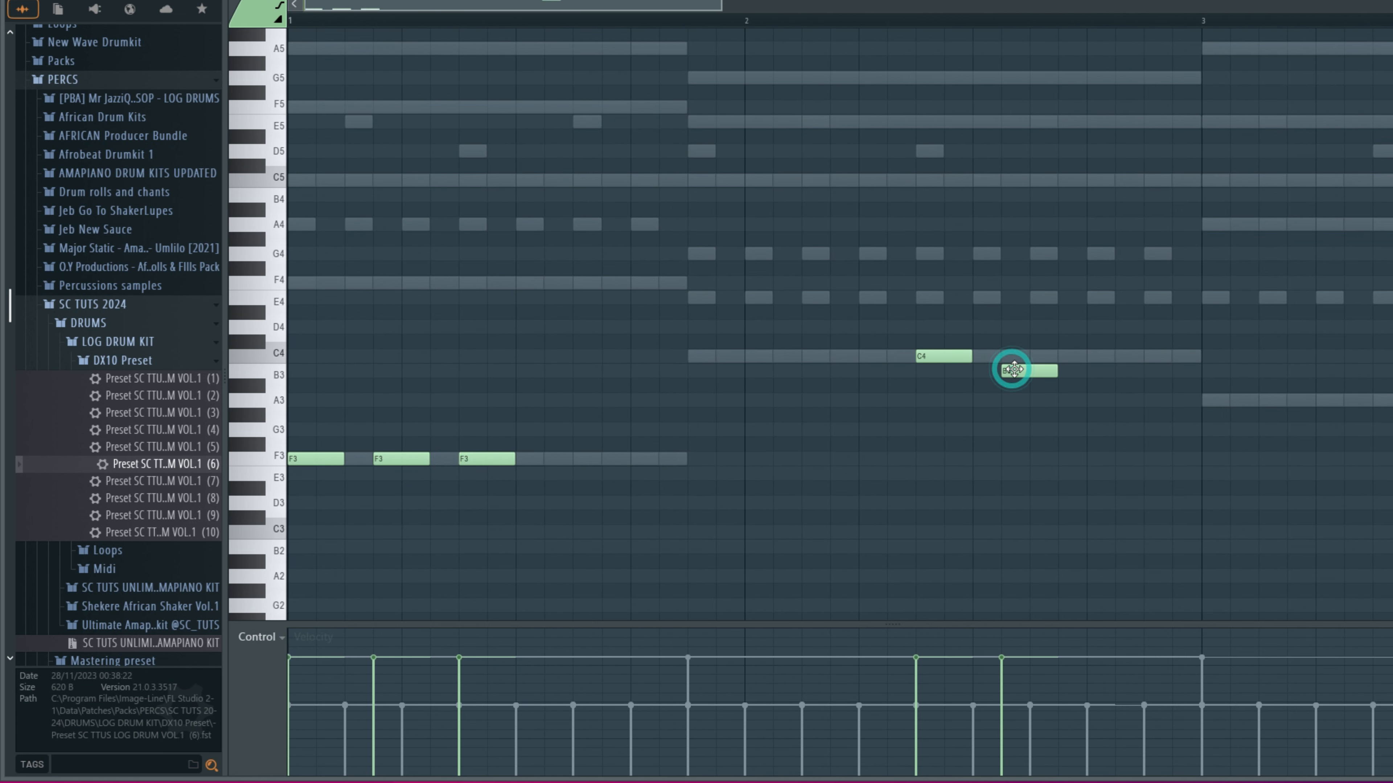
{"action": "key", "text": "space"}
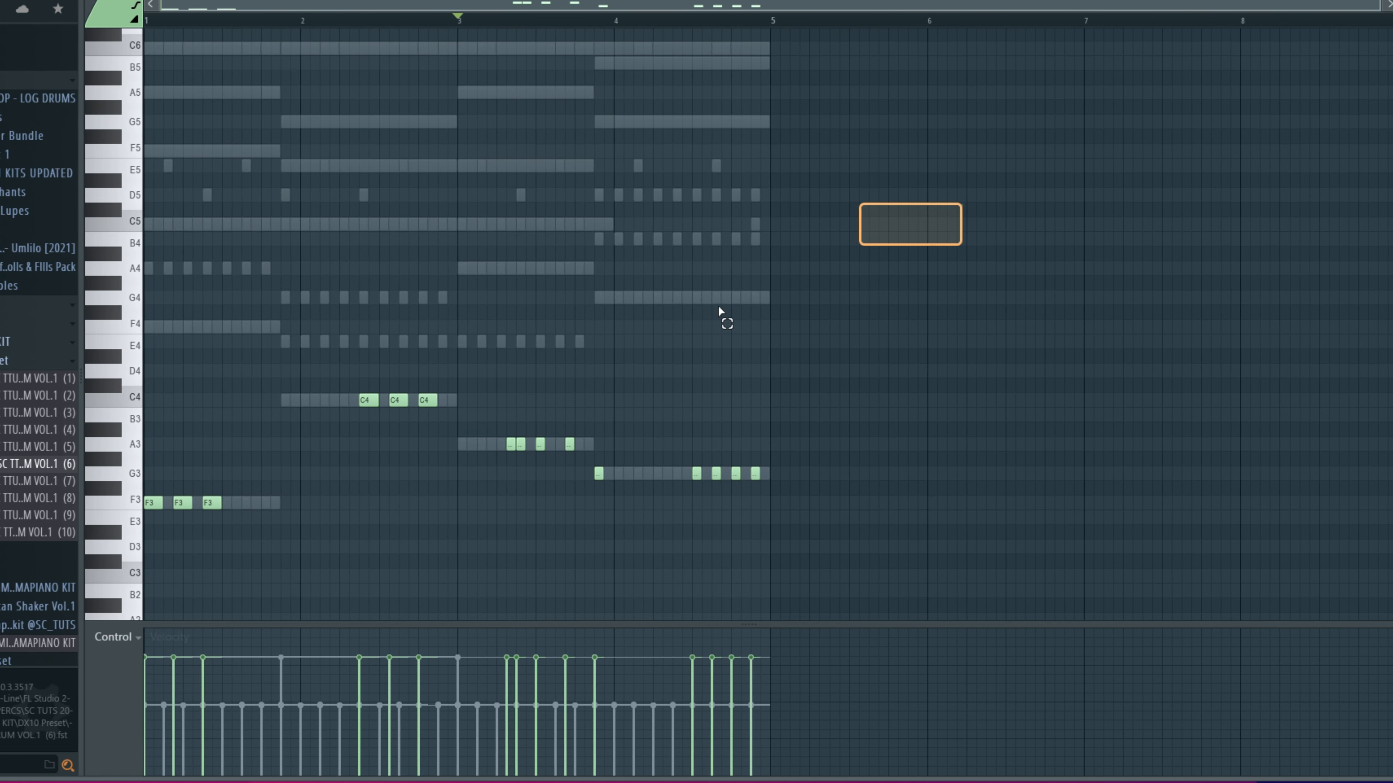
Step: Duplicate the whole log drum pattern so the copy begins at bar 5, and play it back from the start
{"action": "key", "text": "ctrl+a"}
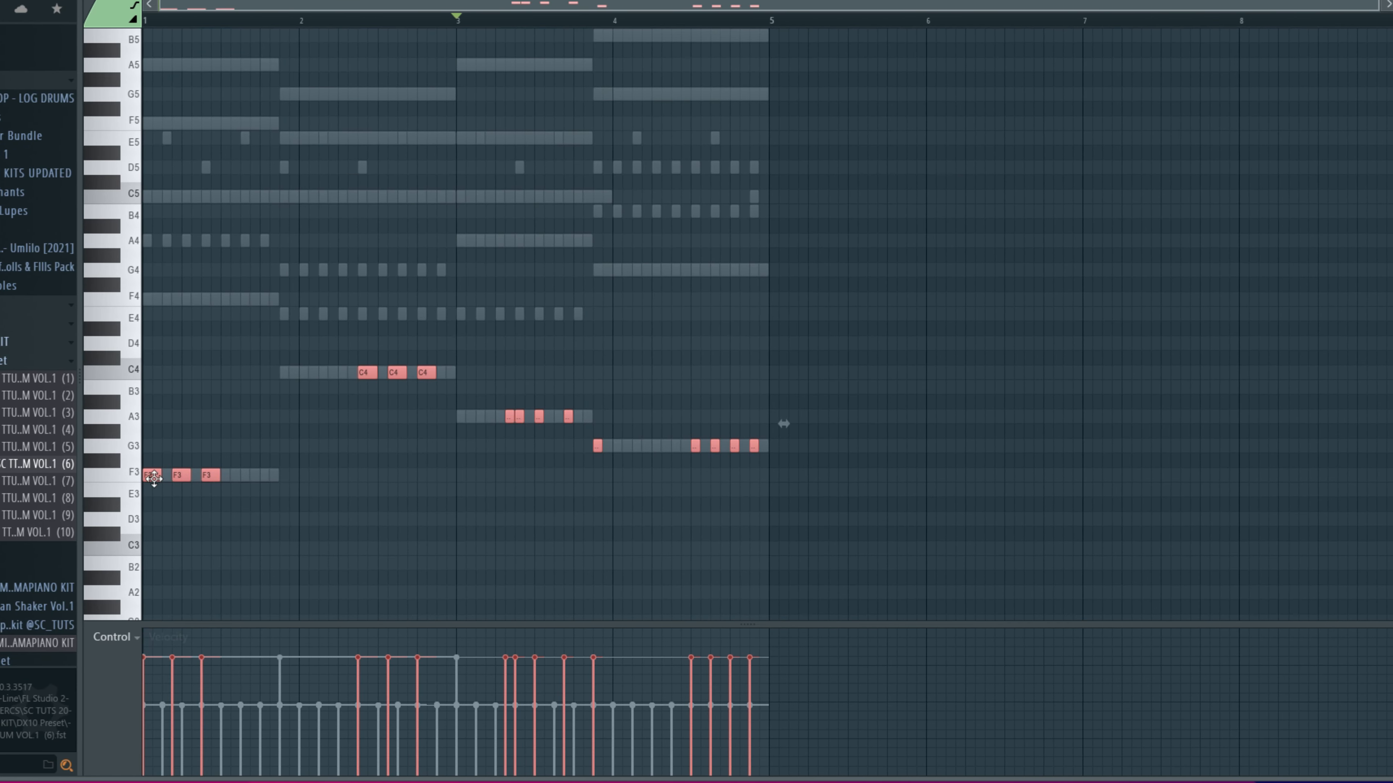
{"action": "left_click_drag", "start_coordinate": [154, 477], "coordinate": [778, 476]}
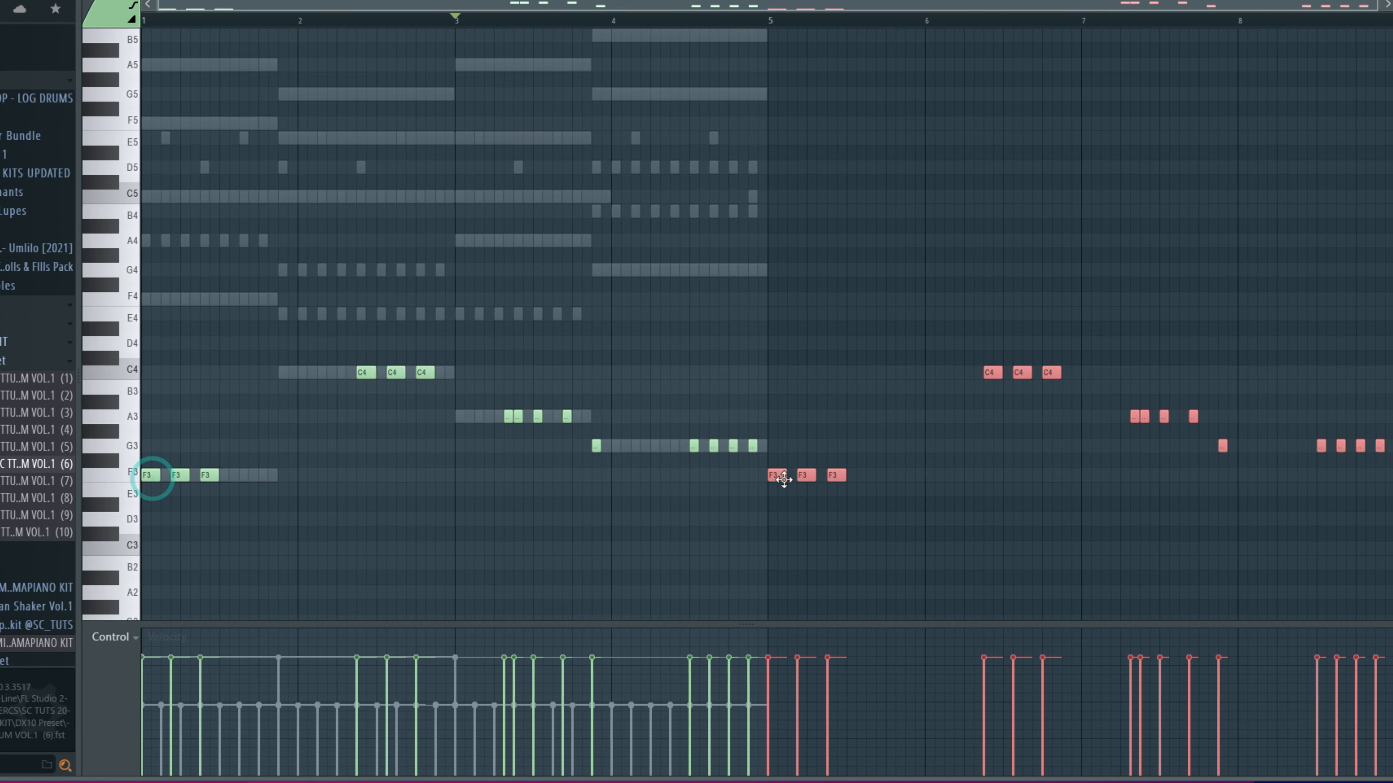
{"action": "key", "text": "space"}
{"action": "key", "text": "space"}
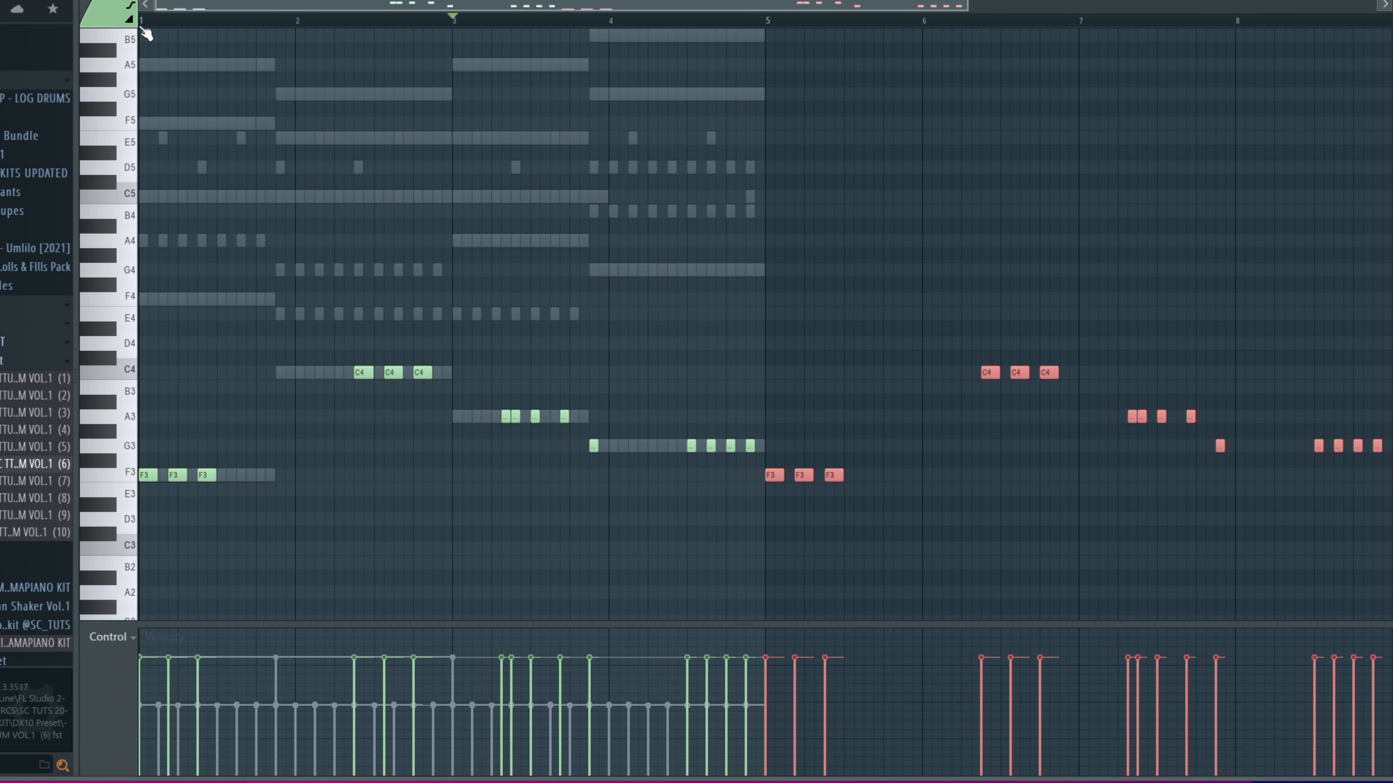
{"action": "left_click", "coordinate": [171, 13]}
{"action": "key", "text": "space"}
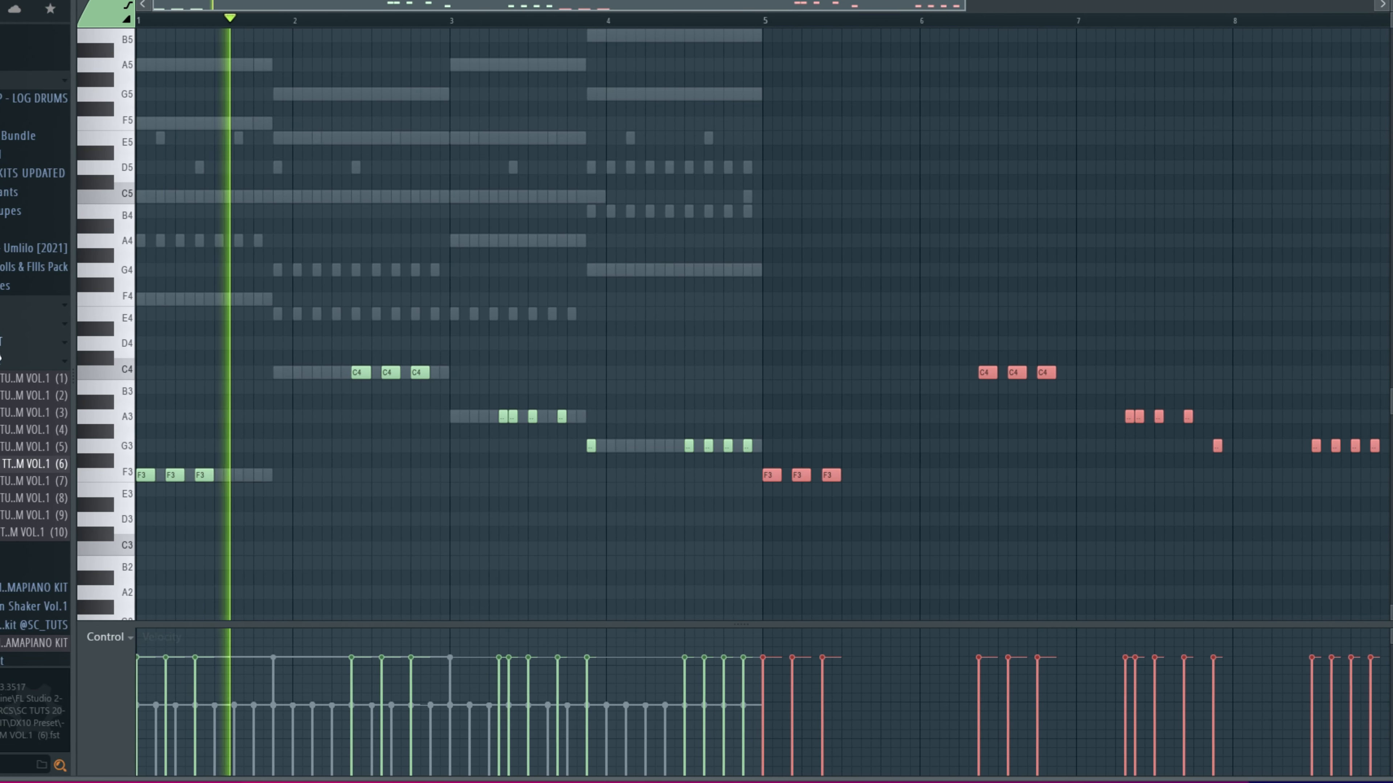
{"action": "key", "text": "space"}
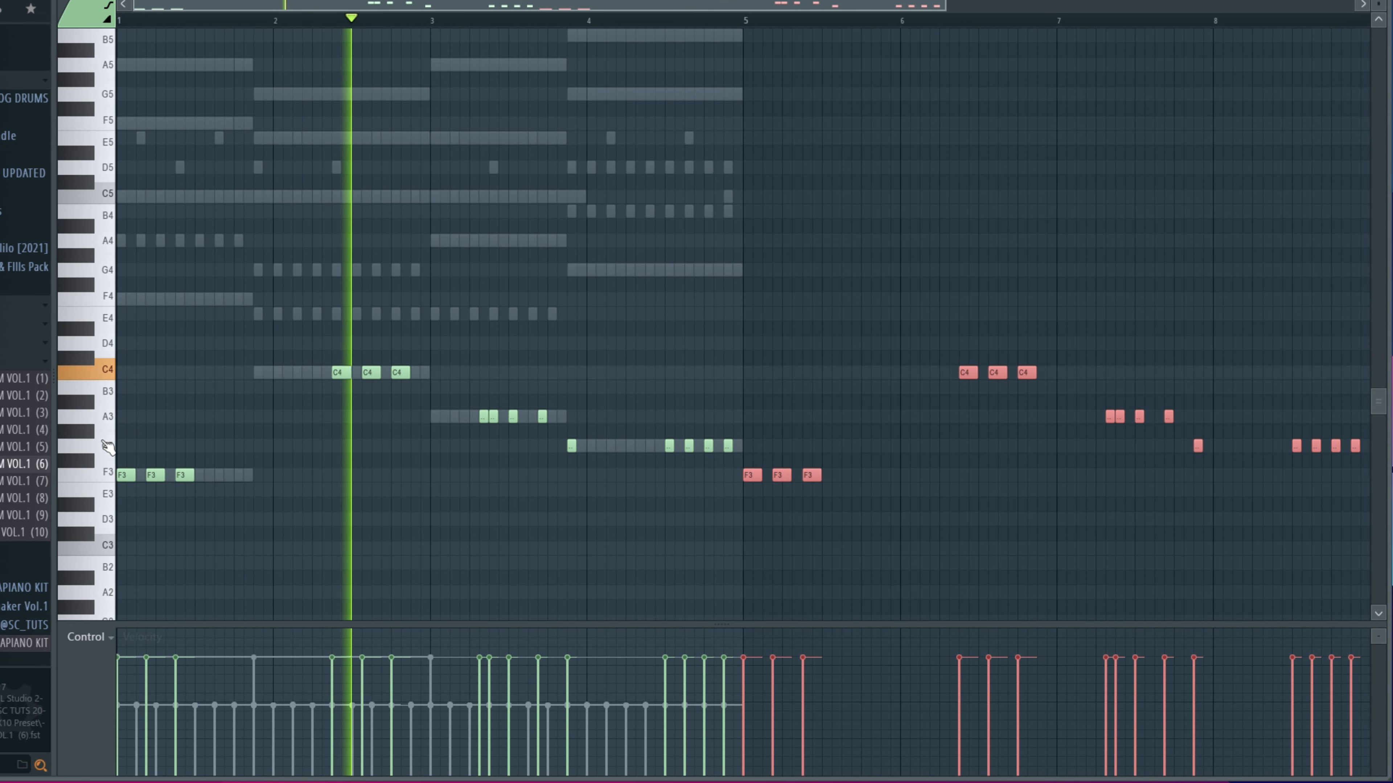
{"action": "key", "text": "space"}
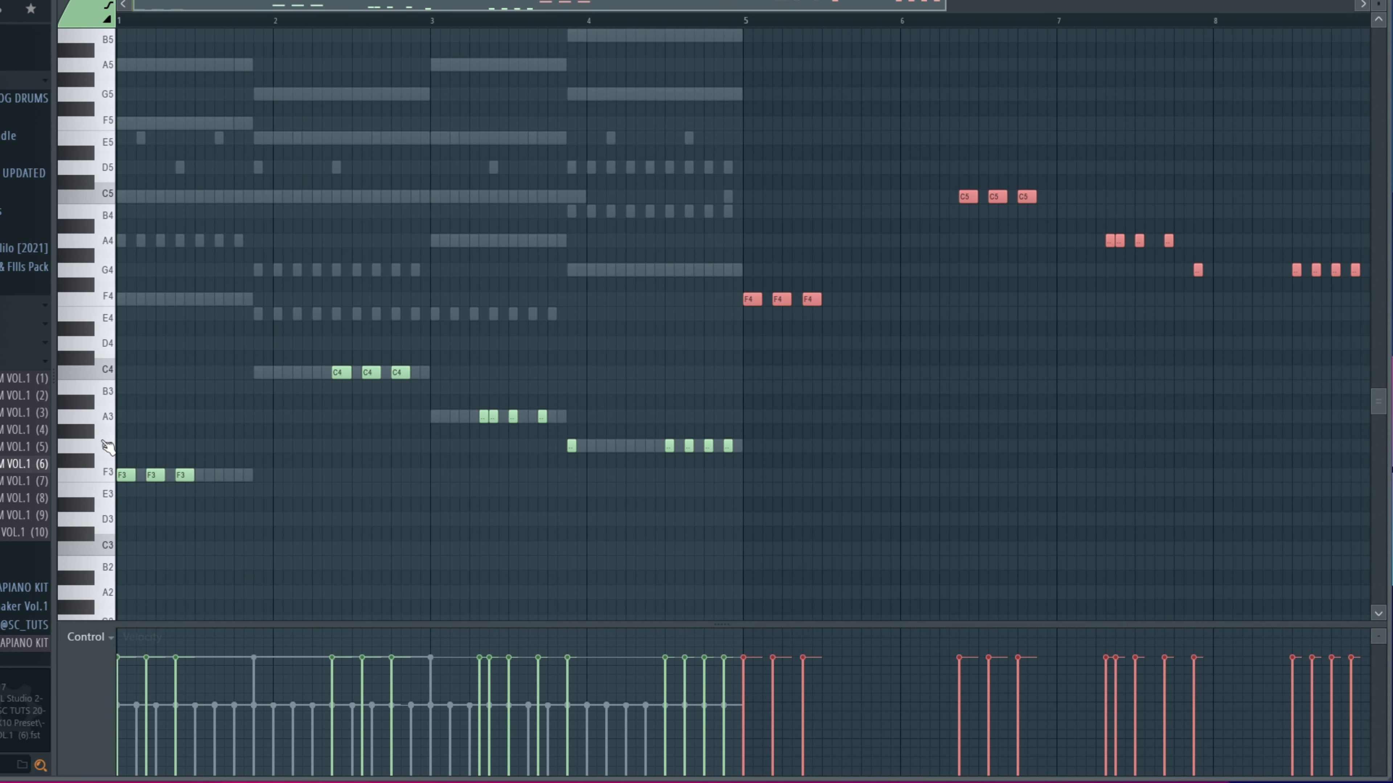
Step: Try all log drum notes one octave higher, listen, and shift them back down an octave
{"action": "key", "text": "ctrl+d"}
{"action": "key", "text": "ctrl+Up"}
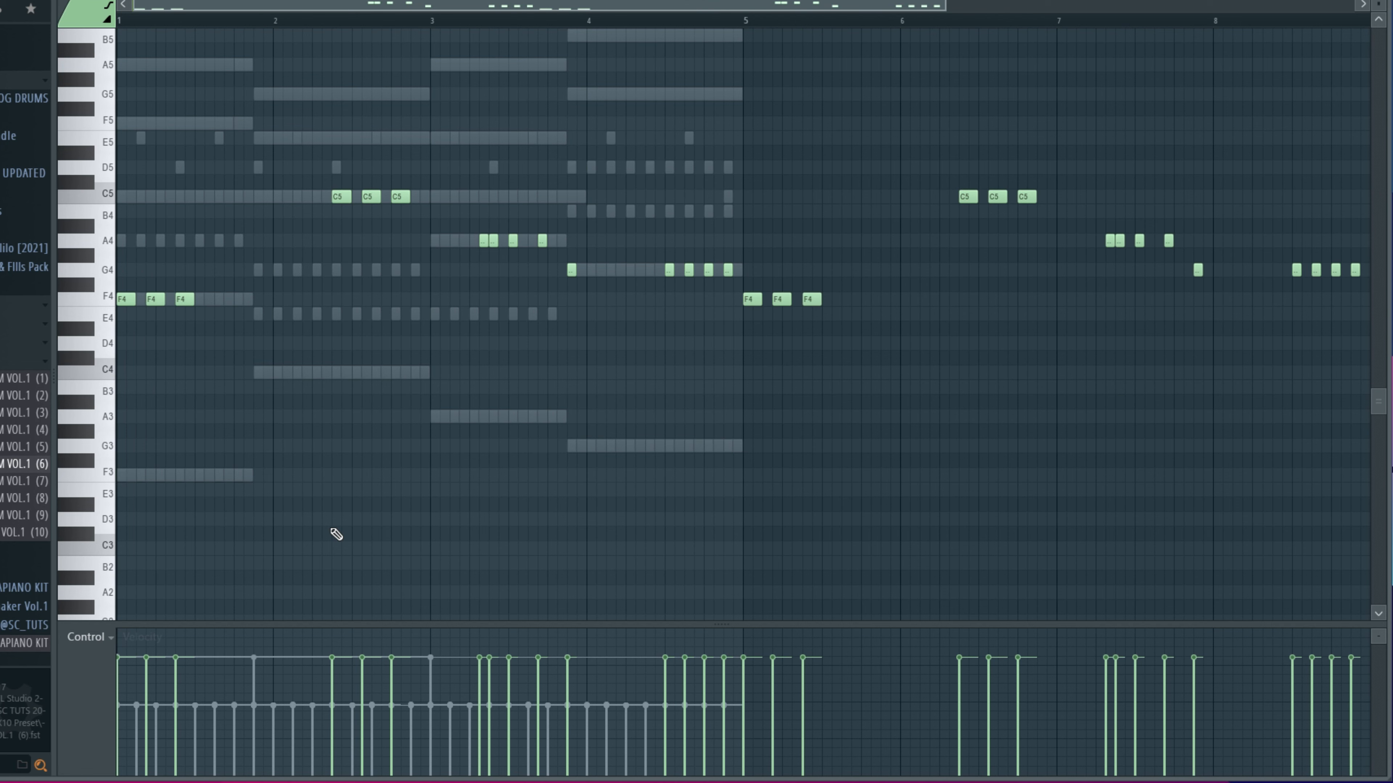
{"action": "key", "text": "space"}
{"action": "key", "text": "space"}
{"action": "key", "text": "ctrl+Down"}
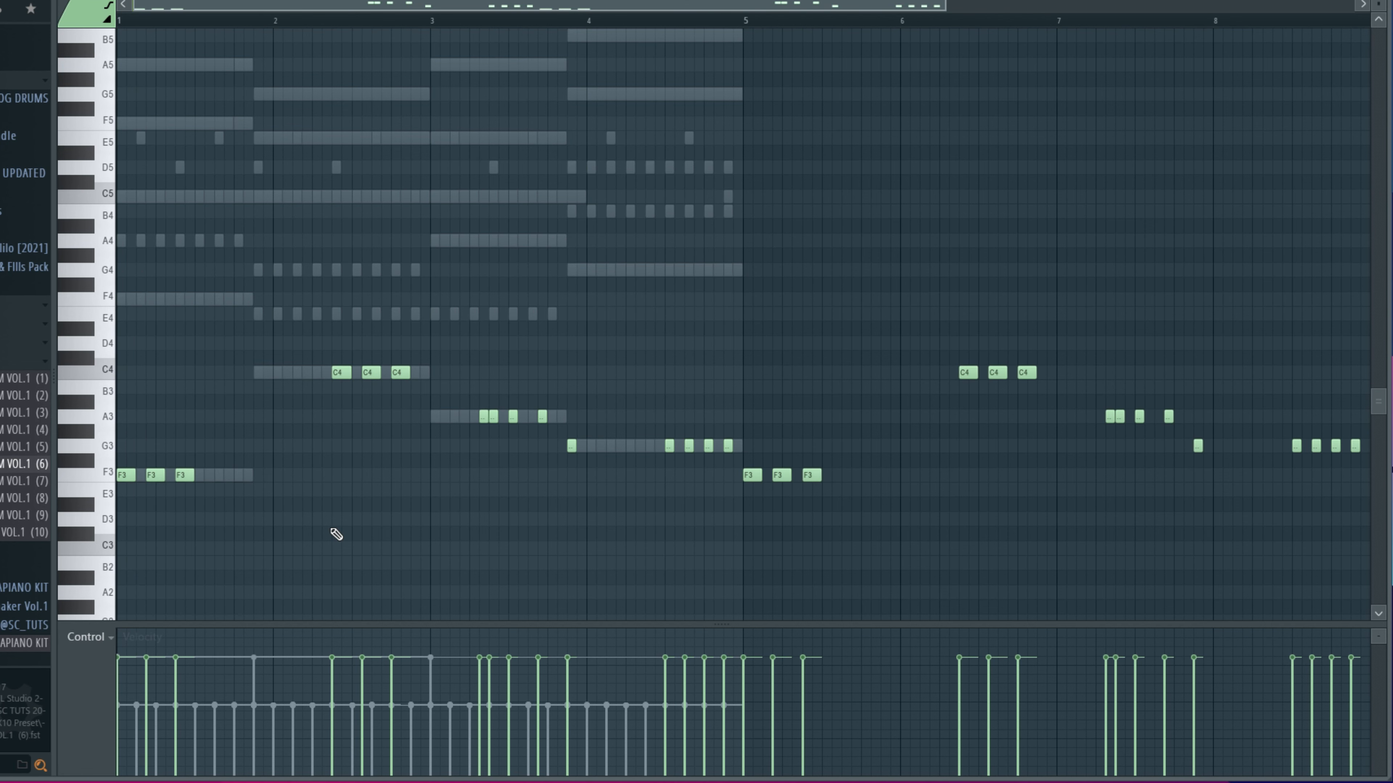
{"action": "key", "text": "space"}
{"action": "key", "text": "space"}
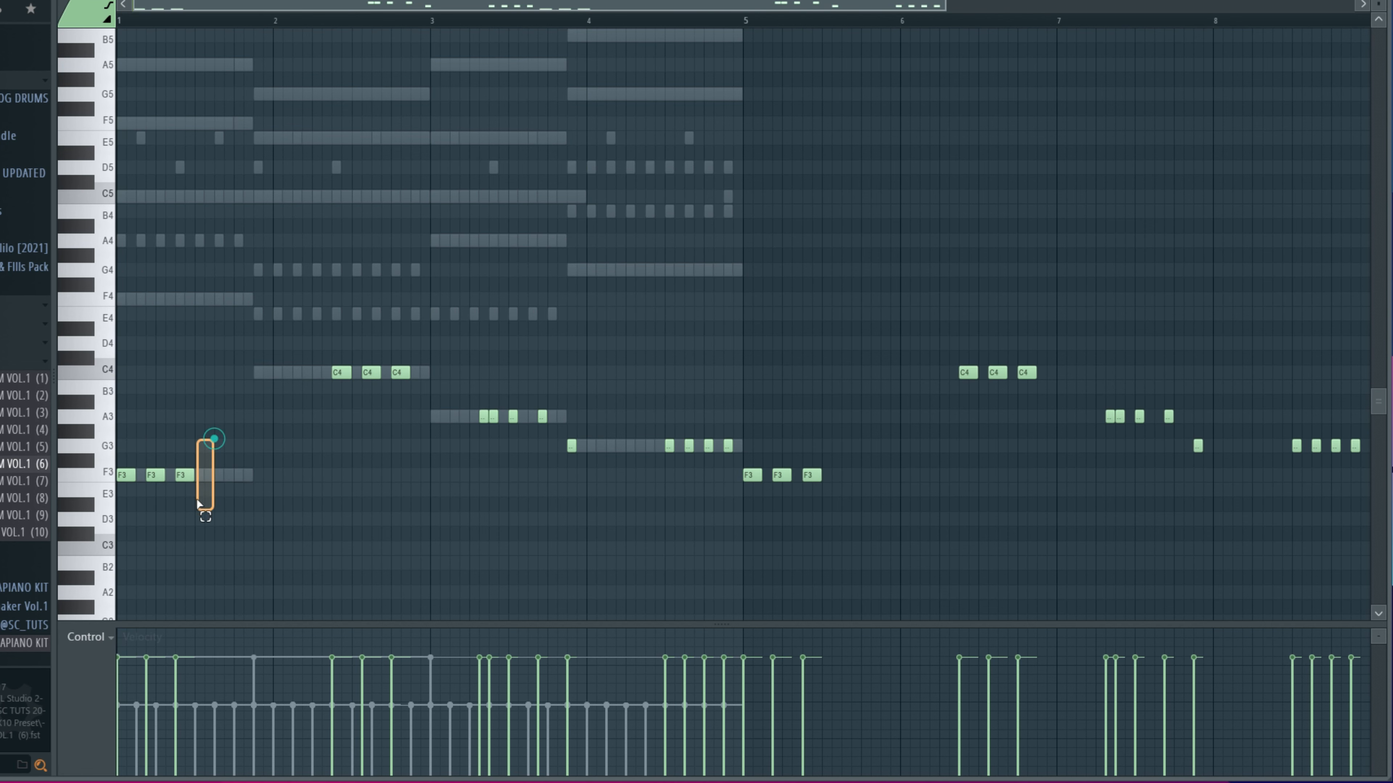
Step: Lower the third F3 note of bar 1 by an octave to F2 and play the pattern
{"action": "left_click_drag", "start_coordinate": [199, 504], "coordinate": [184, 510]}
{"action": "key", "text": "ctrl+Down"}
{"action": "key", "text": "space"}
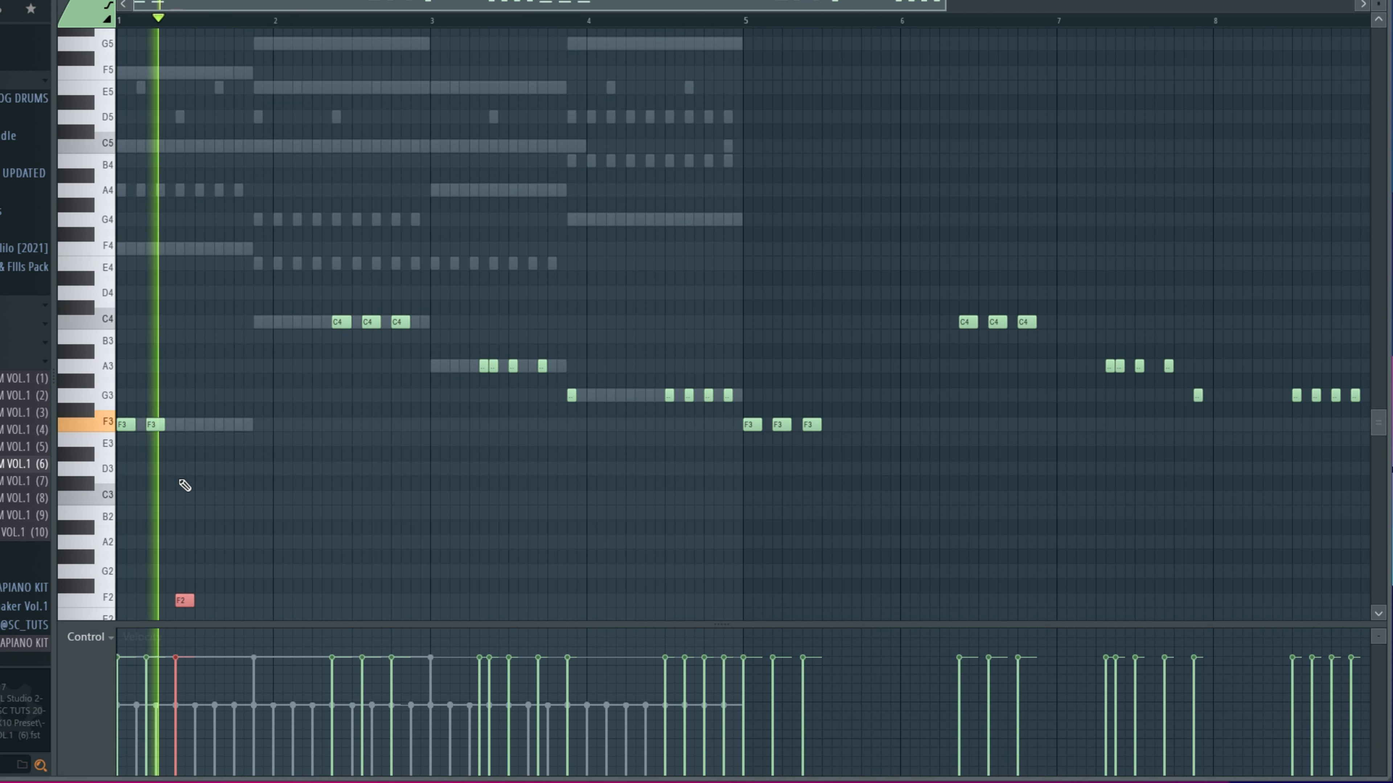
{"action": "scroll", "coordinate": [158, 580], "scroll_direction": "up", "scroll_amount": 2}
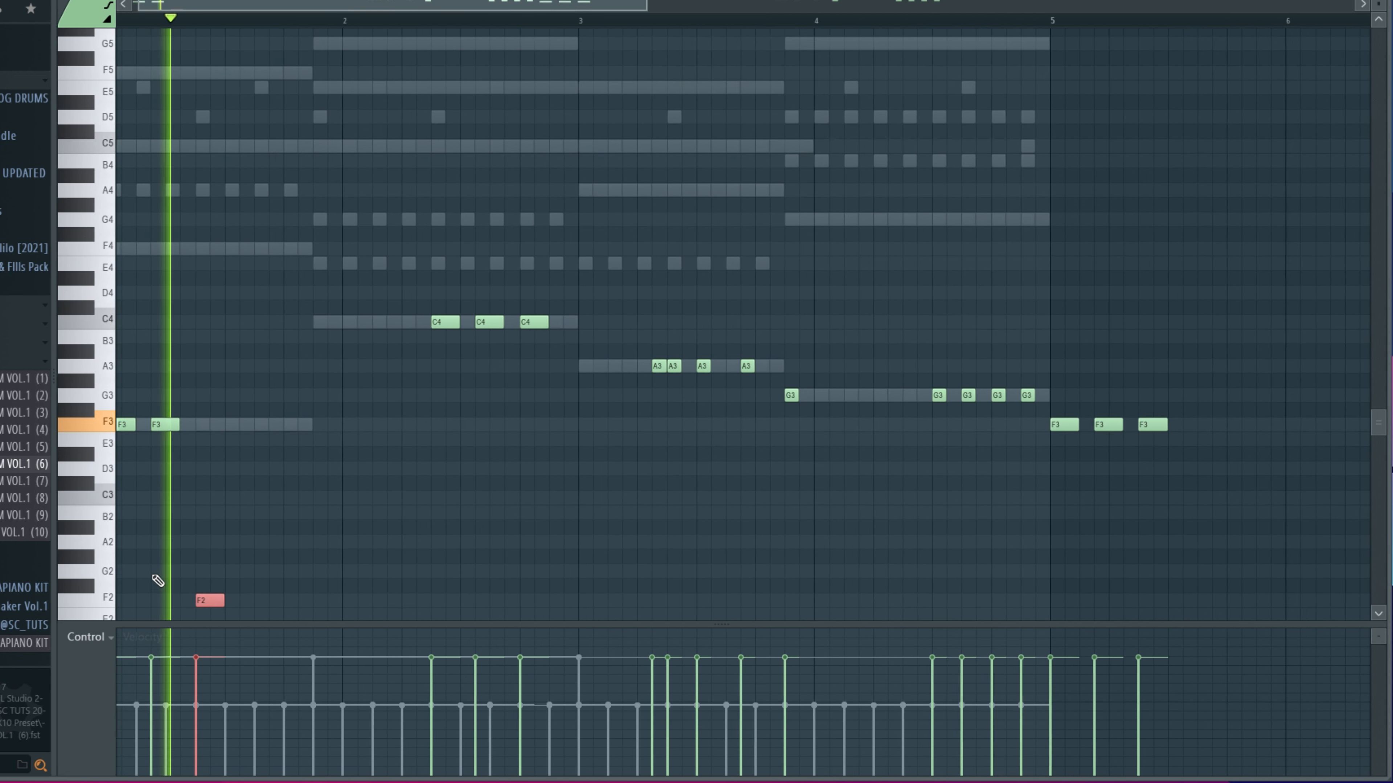
{"action": "scroll", "coordinate": [158, 580], "scroll_direction": "up", "scroll_amount": 1}
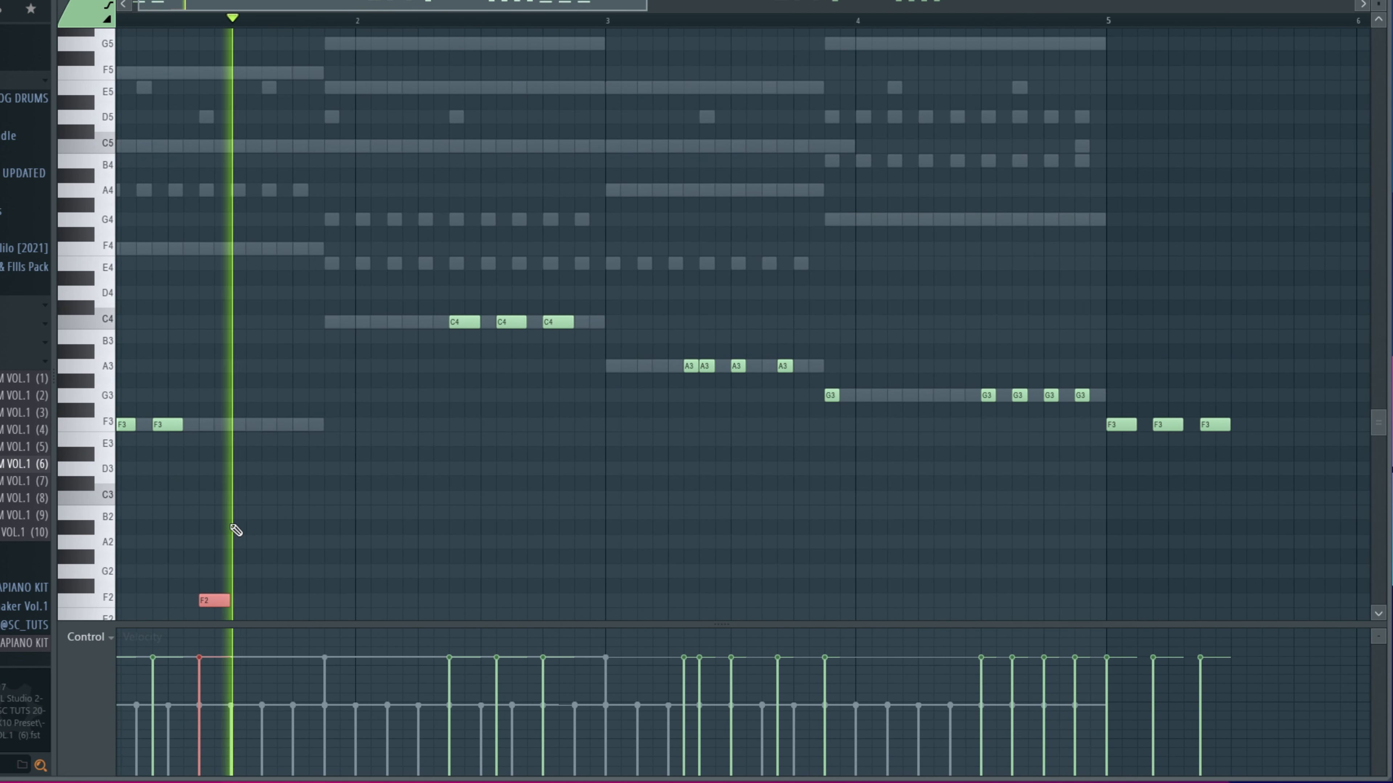
Step: Add two F3 notes in the second half of bar 1, shorten both to very brief hits and play them back
{"action": "left_click", "coordinate": [297, 425]}
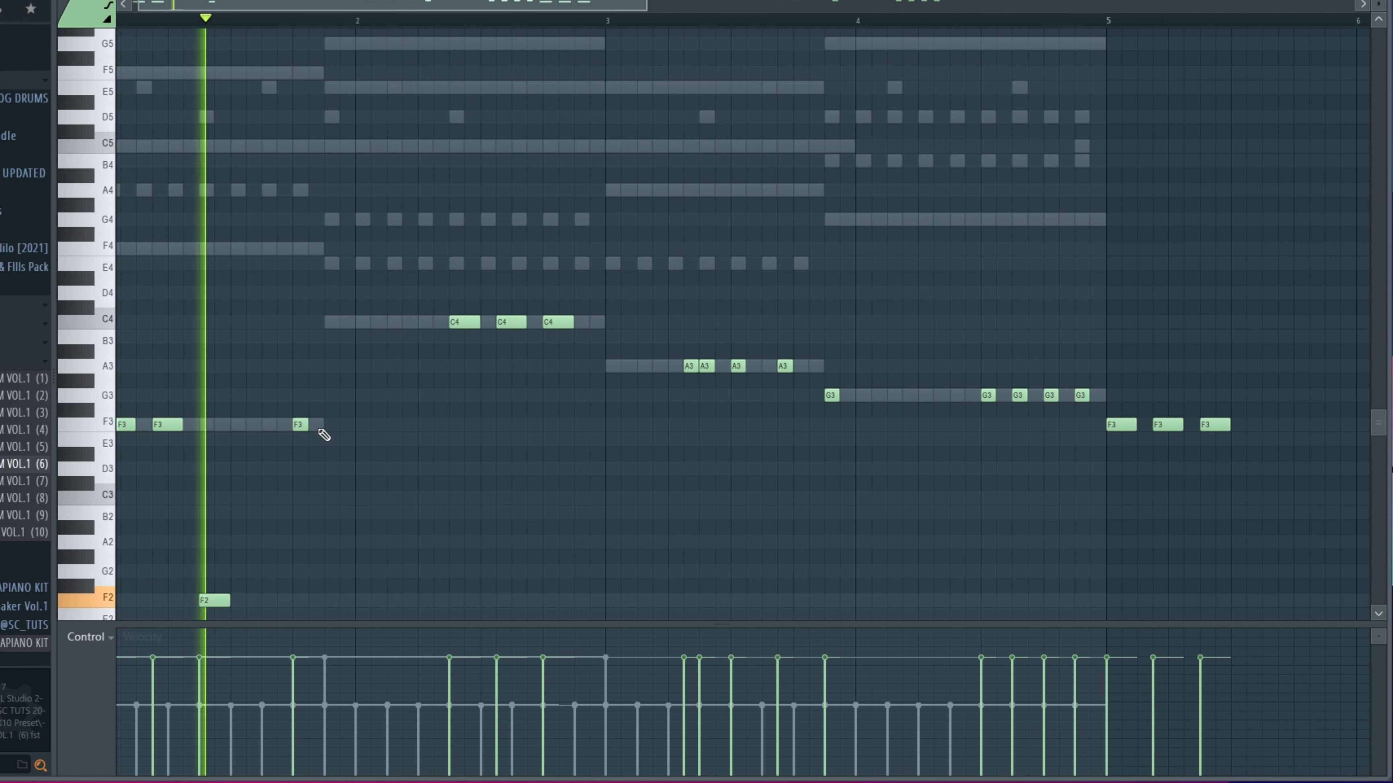
{"action": "left_click_drag", "start_coordinate": [303, 425], "coordinate": [270, 431]}
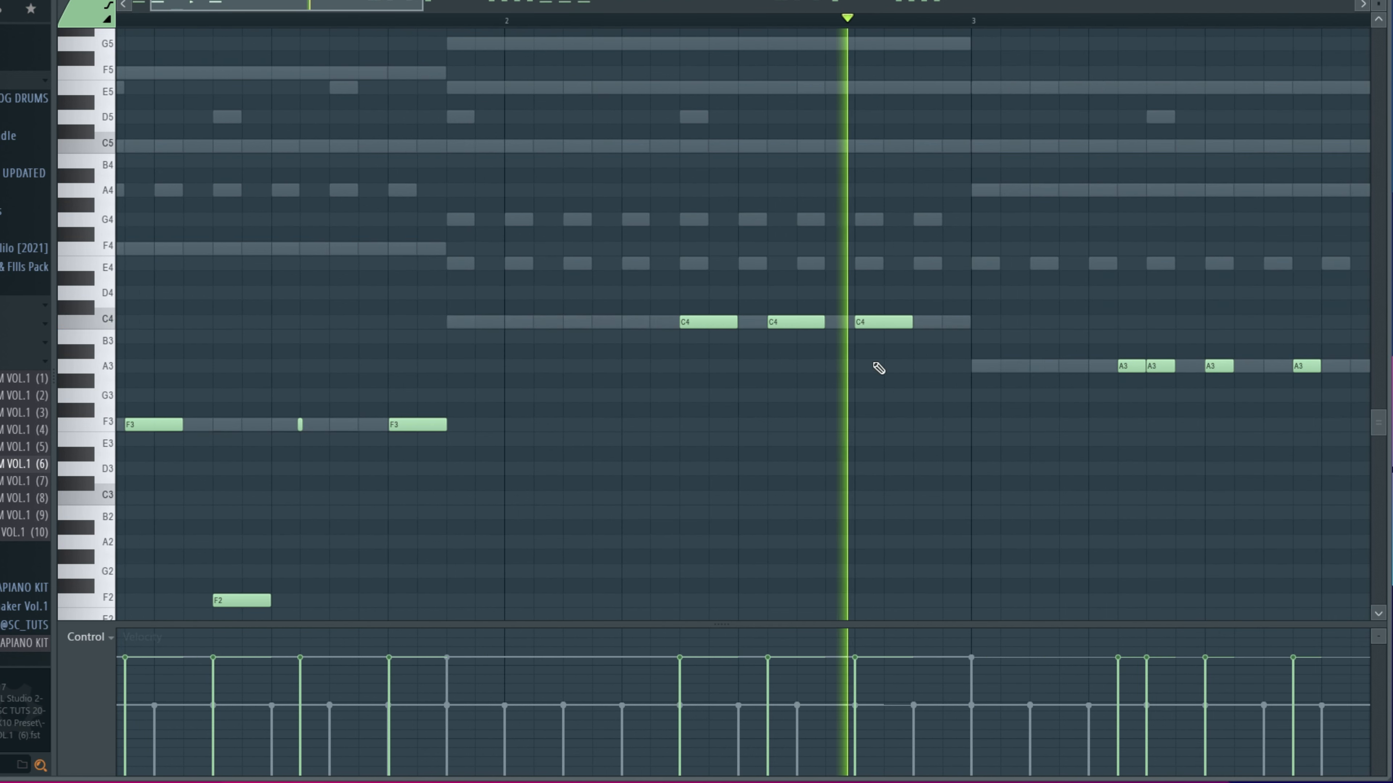
{"action": "key", "text": "space"}
{"action": "key", "text": "space"}
{"action": "scroll", "coordinate": [877, 340], "scroll_direction": "down", "scroll_amount": 2}
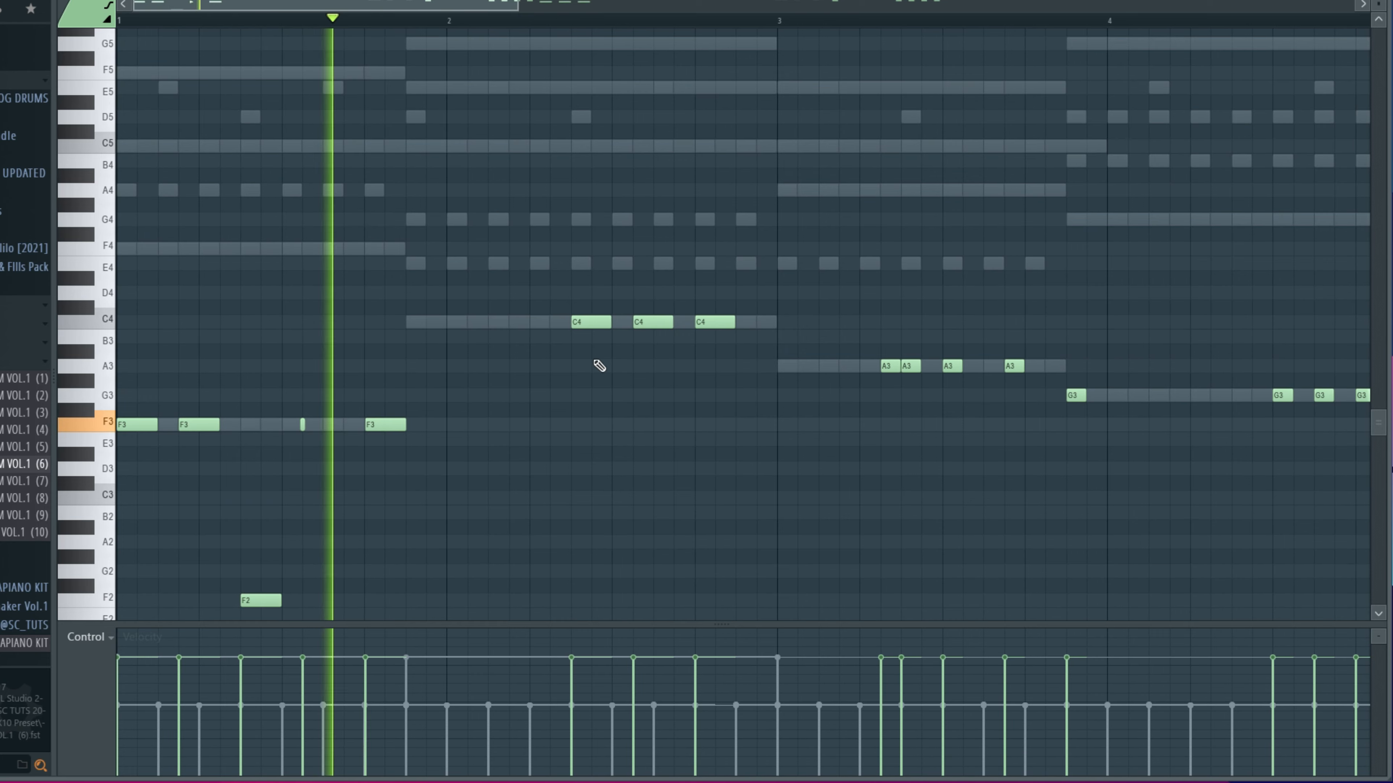
{"action": "key", "text": "space"}
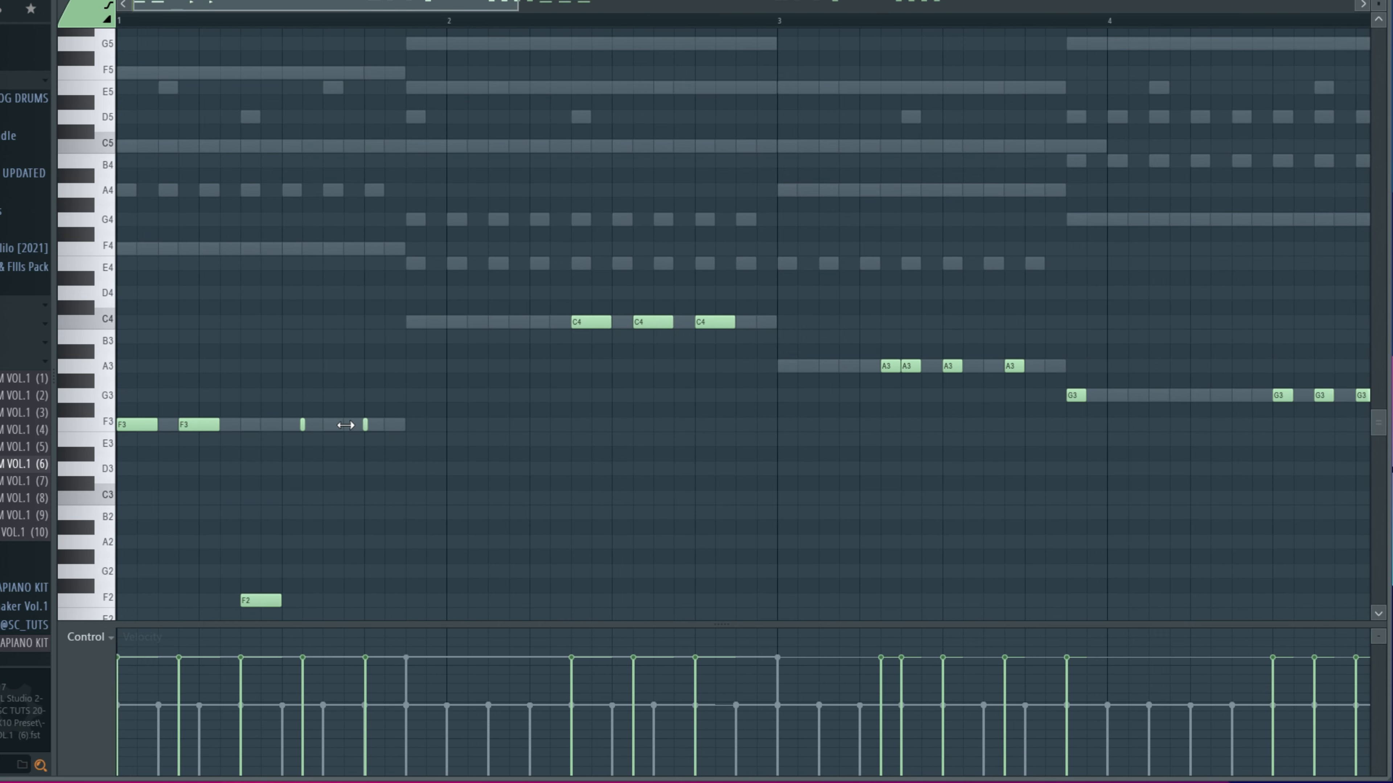
{"action": "key", "text": "space"}
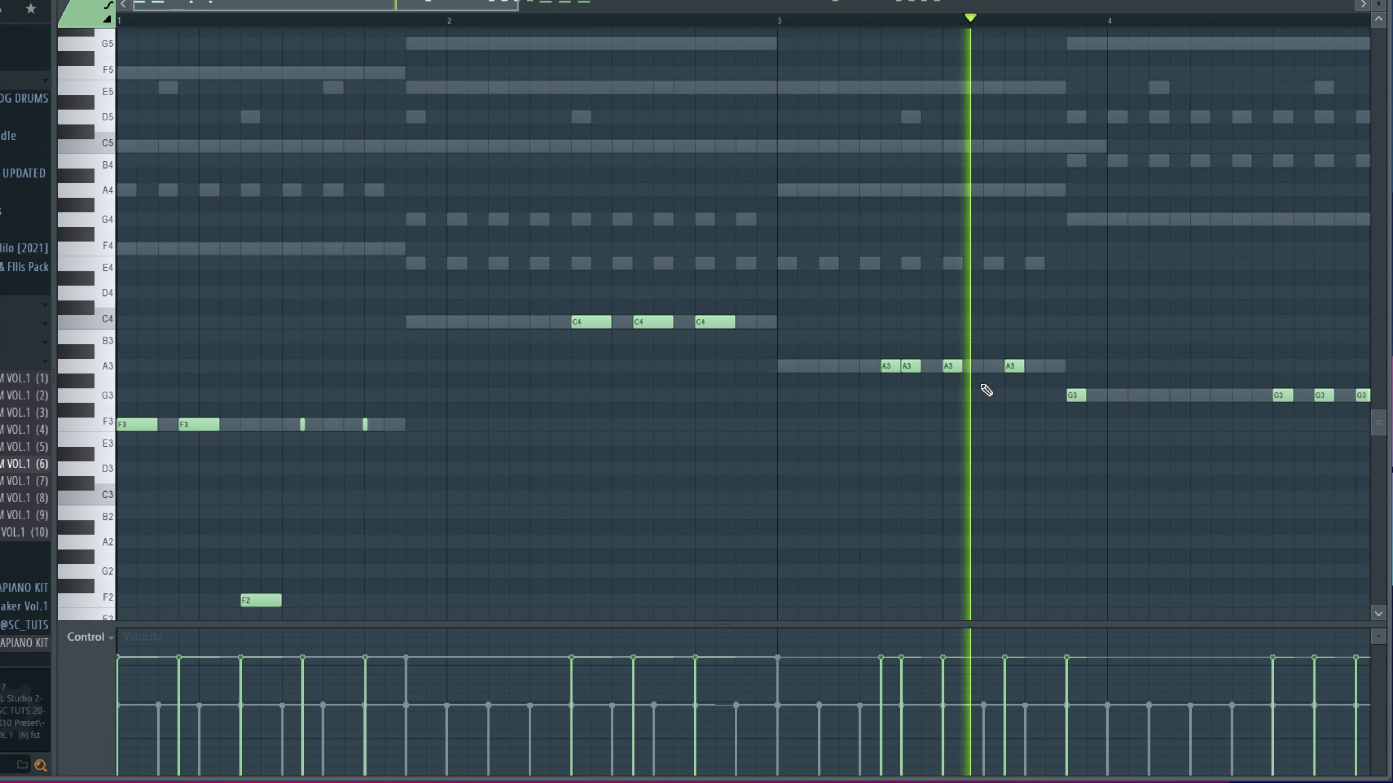
Step: Replay bar 3, set the snap to 1/4 beat and move the fourth A3 note 1/4 beat earlier
{"action": "key", "text": "space"}
{"action": "left_click", "coordinate": [871, 24]}
{"action": "key", "text": "space"}
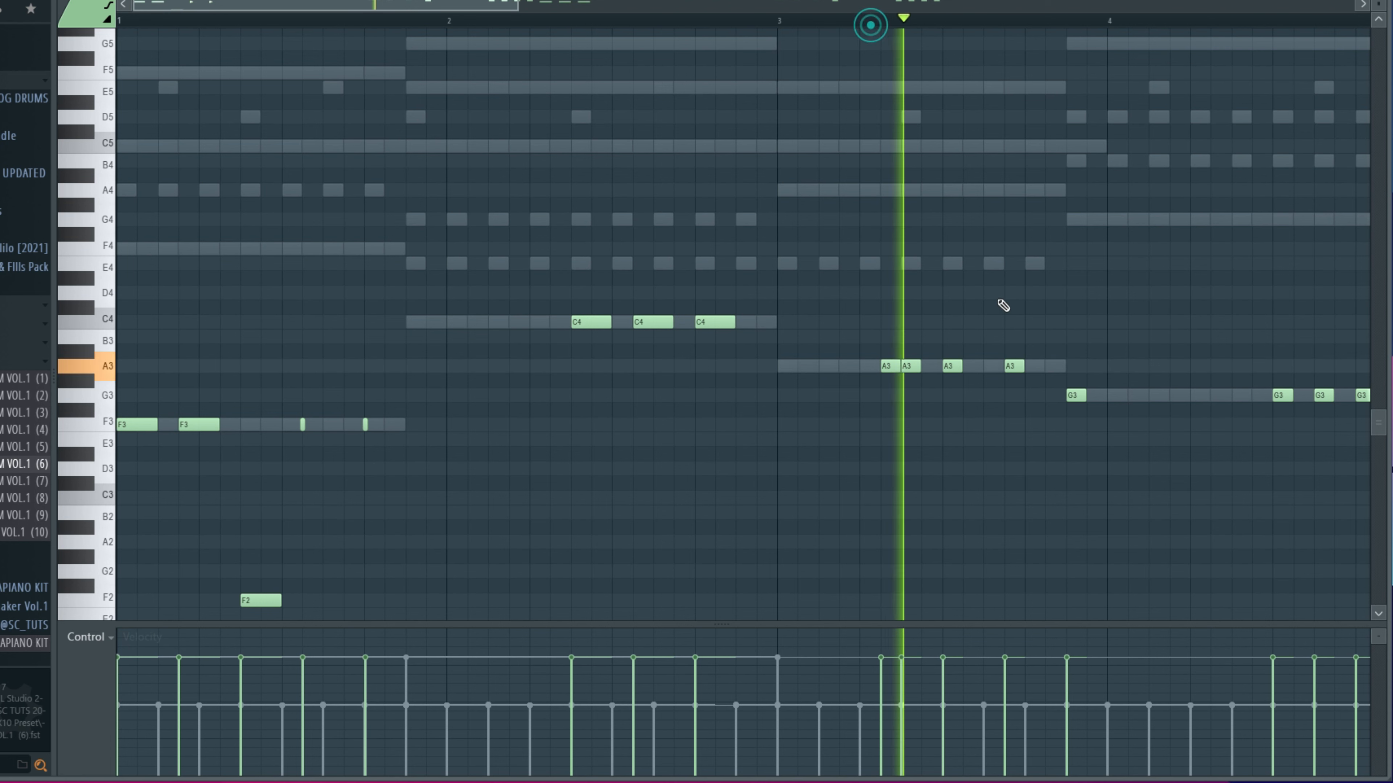
{"action": "key", "text": "space"}
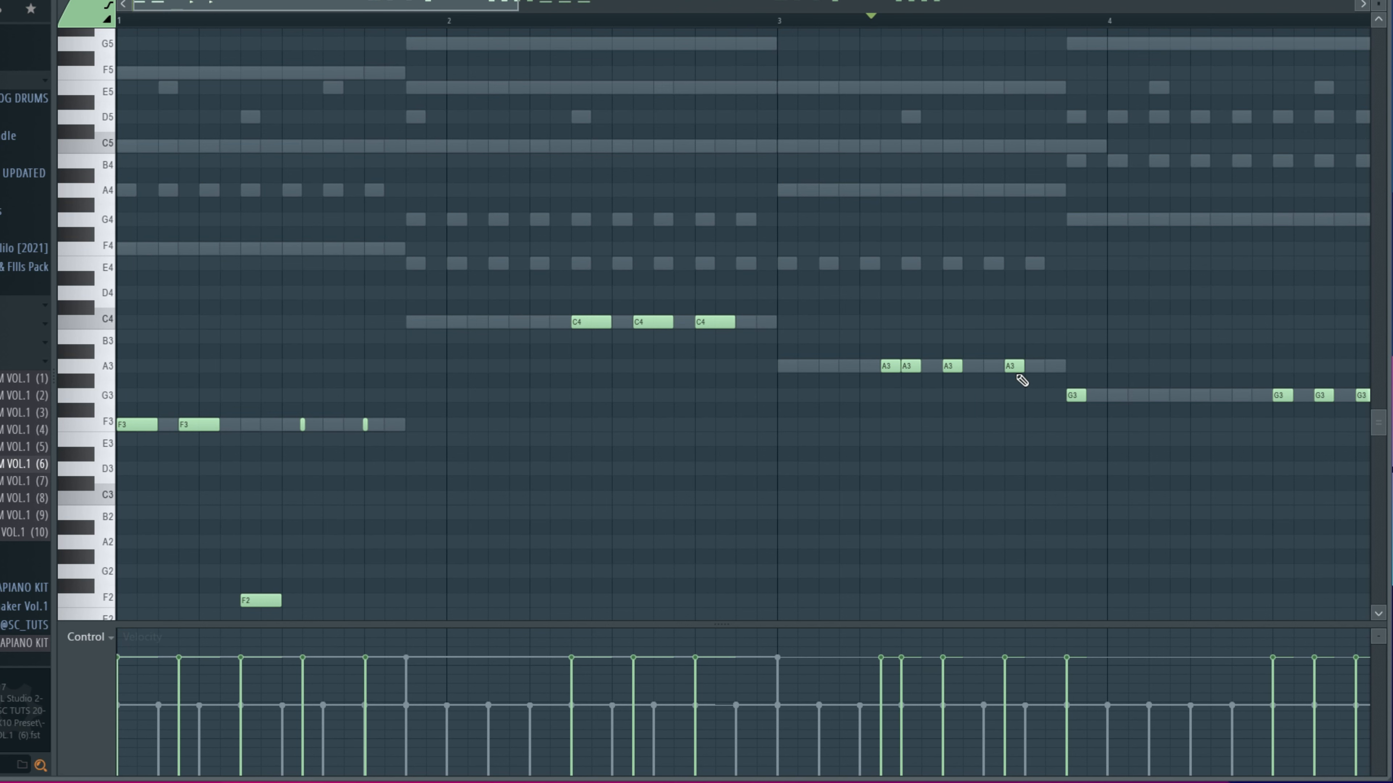
{"action": "left_click", "coordinate": [127, 3]}
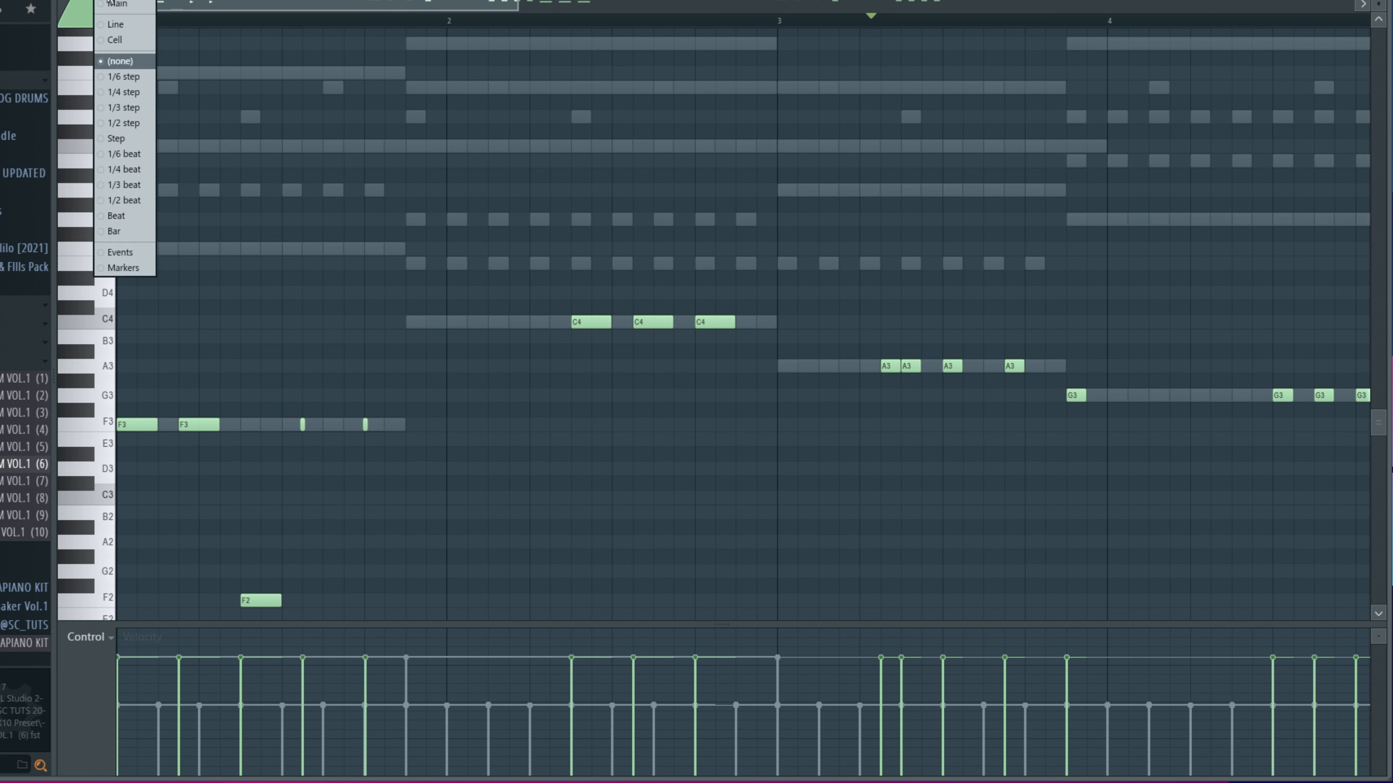
{"action": "left_click", "coordinate": [127, 175]}
{"action": "key", "text": "space"}
{"action": "key", "text": "space"}
{"action": "left_click_drag", "start_coordinate": [1011, 367], "coordinate": [997, 368]}
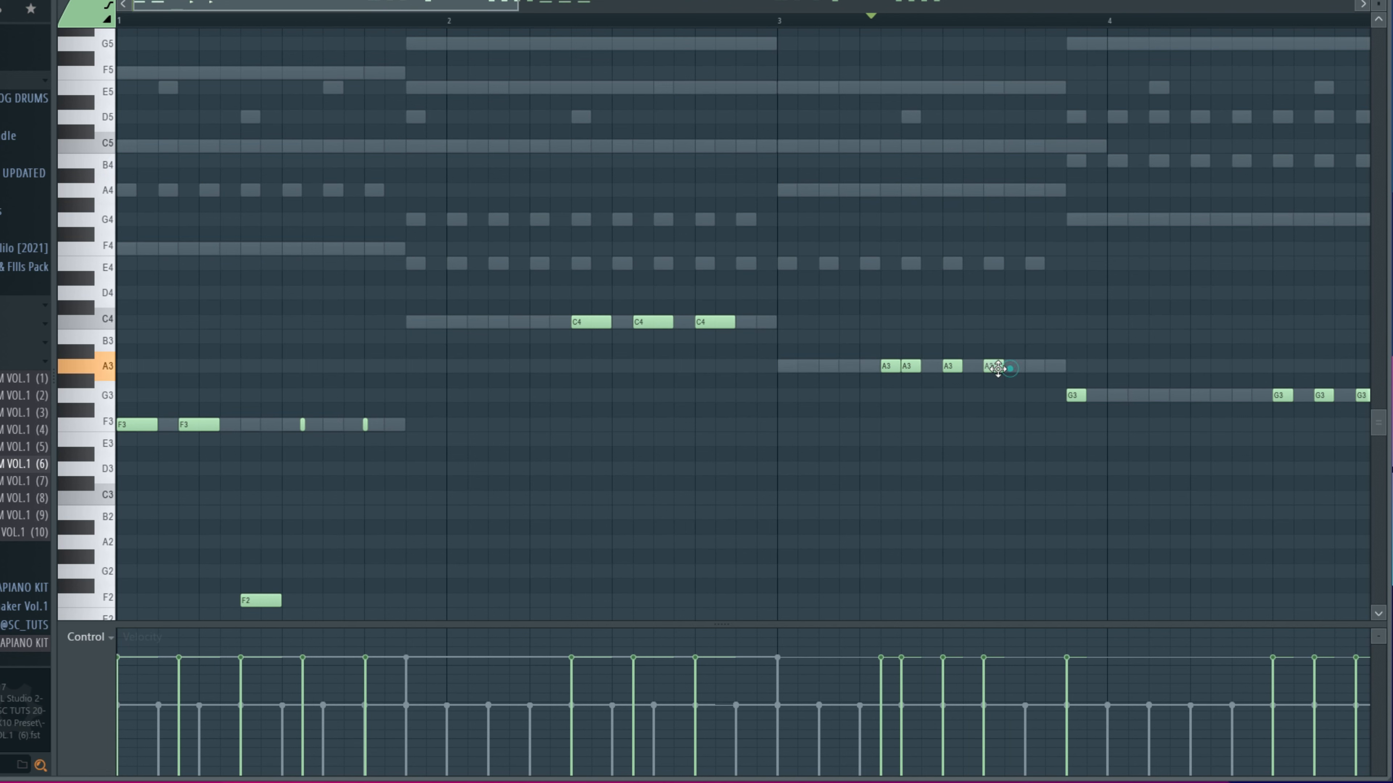
{"action": "key", "text": "space"}
{"action": "key", "text": "space"}
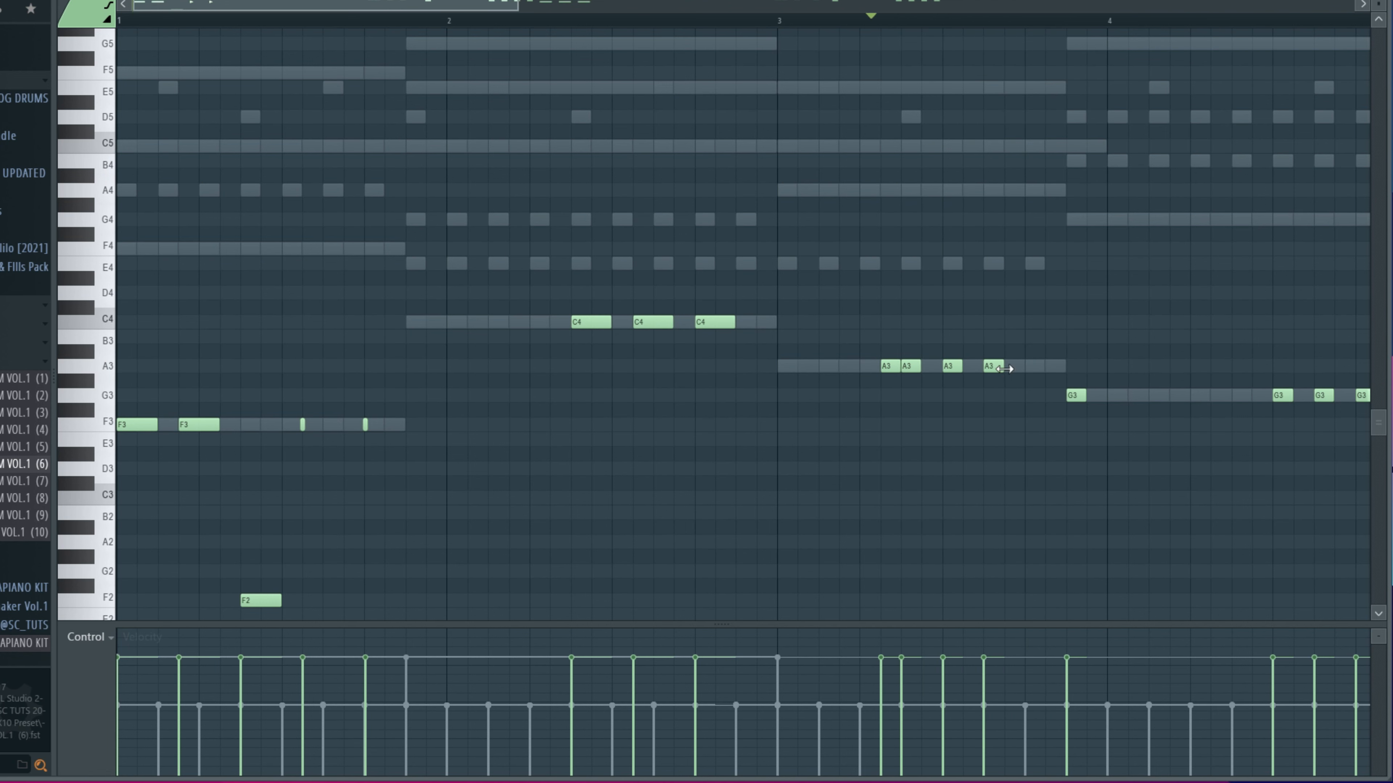
Step: Add a fifth A3 note near the end of bar 3 and play the pattern
{"action": "key", "text": "space"}
{"action": "left_click", "coordinate": [1028, 366]}
{"action": "key", "text": "space"}
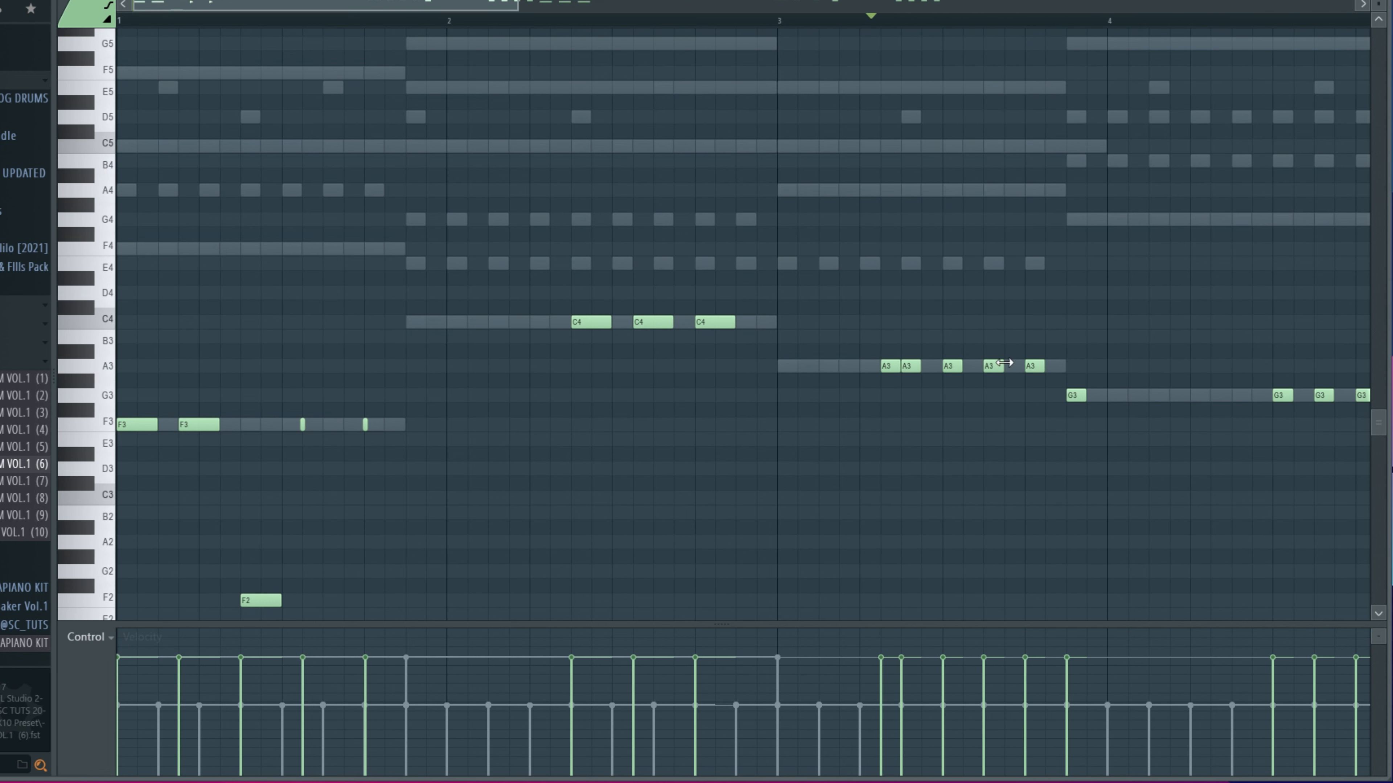
Step: Set the snap to (none) and shorten the fourth A3 note in bar 3 to a very brief hit
{"action": "scroll", "coordinate": [1012, 369], "scroll_direction": "up", "scroll_amount": 3}
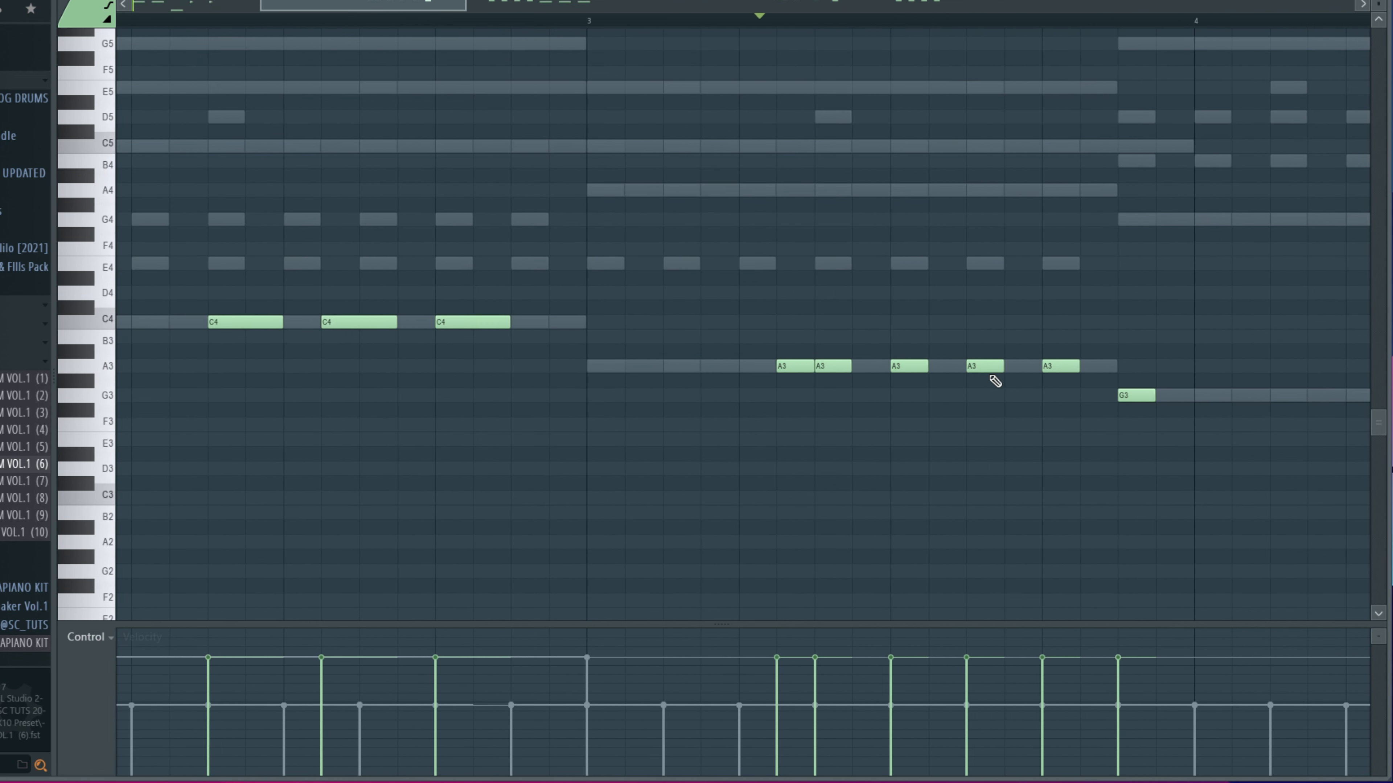
{"action": "left_click", "coordinate": [106, 4]}
{"action": "left_click", "coordinate": [135, 62]}
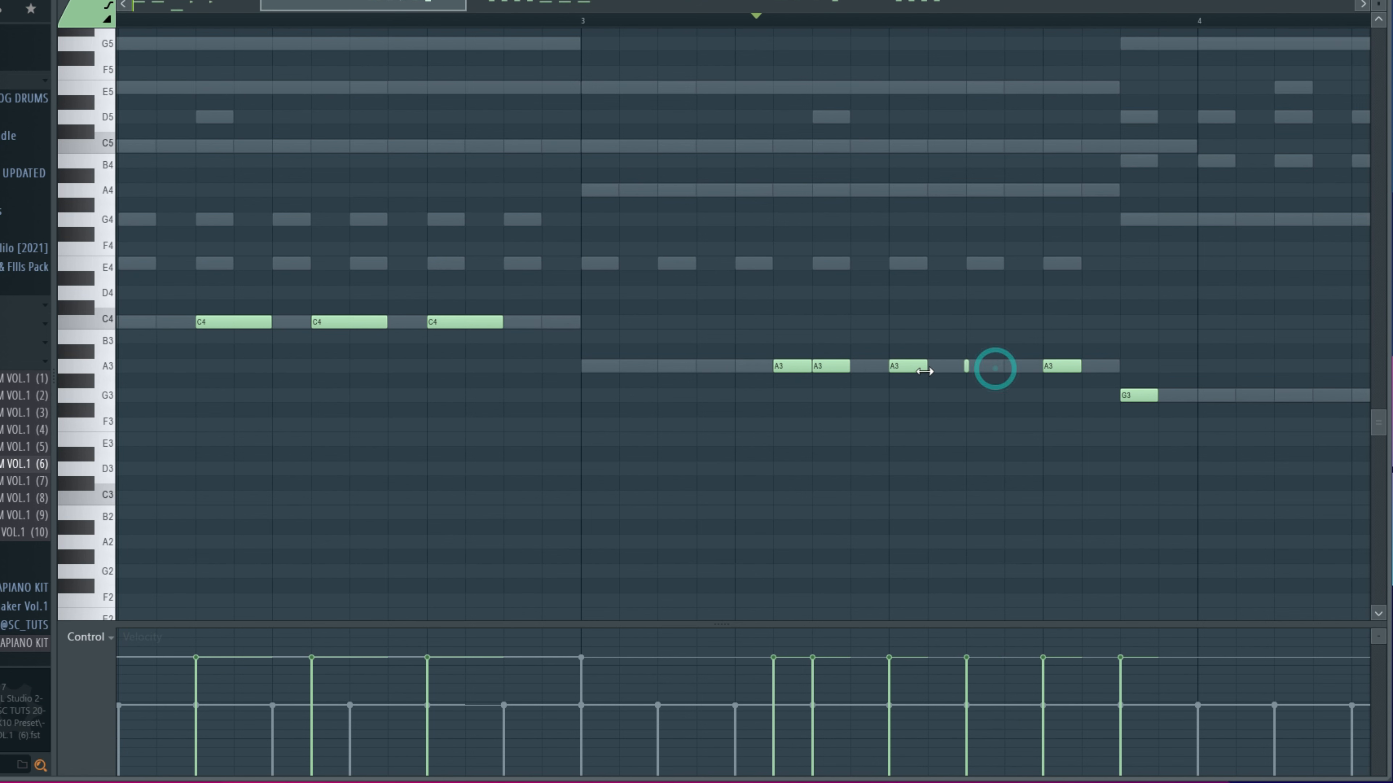
{"action": "key", "text": "space"}
{"action": "left_click", "coordinate": [966, 366]}
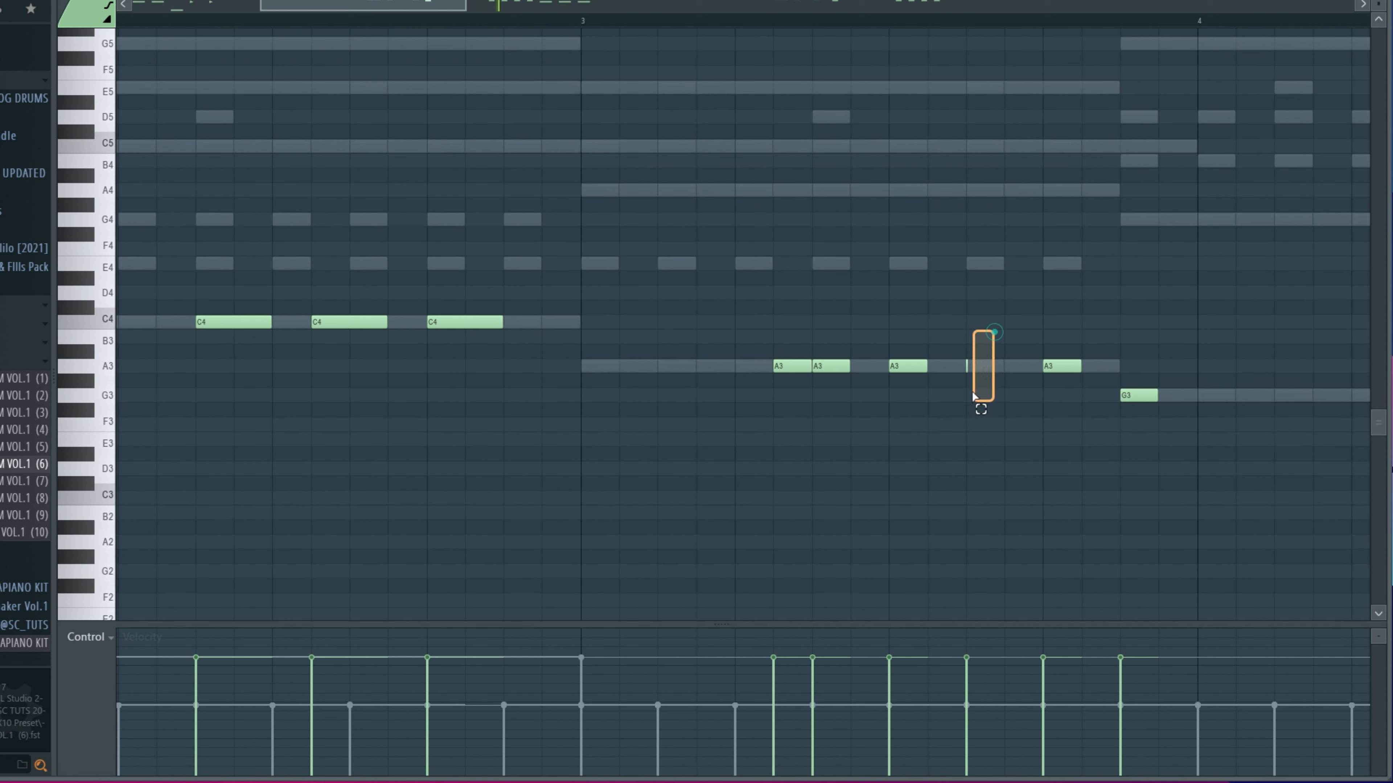
Step: Try the shortened fourth note of bar 3 at A2 and A4 during playback, and return it to A3
{"action": "left_click_drag", "start_coordinate": [973, 392], "coordinate": [961, 400]}
{"action": "key", "text": "ctrl+Down"}
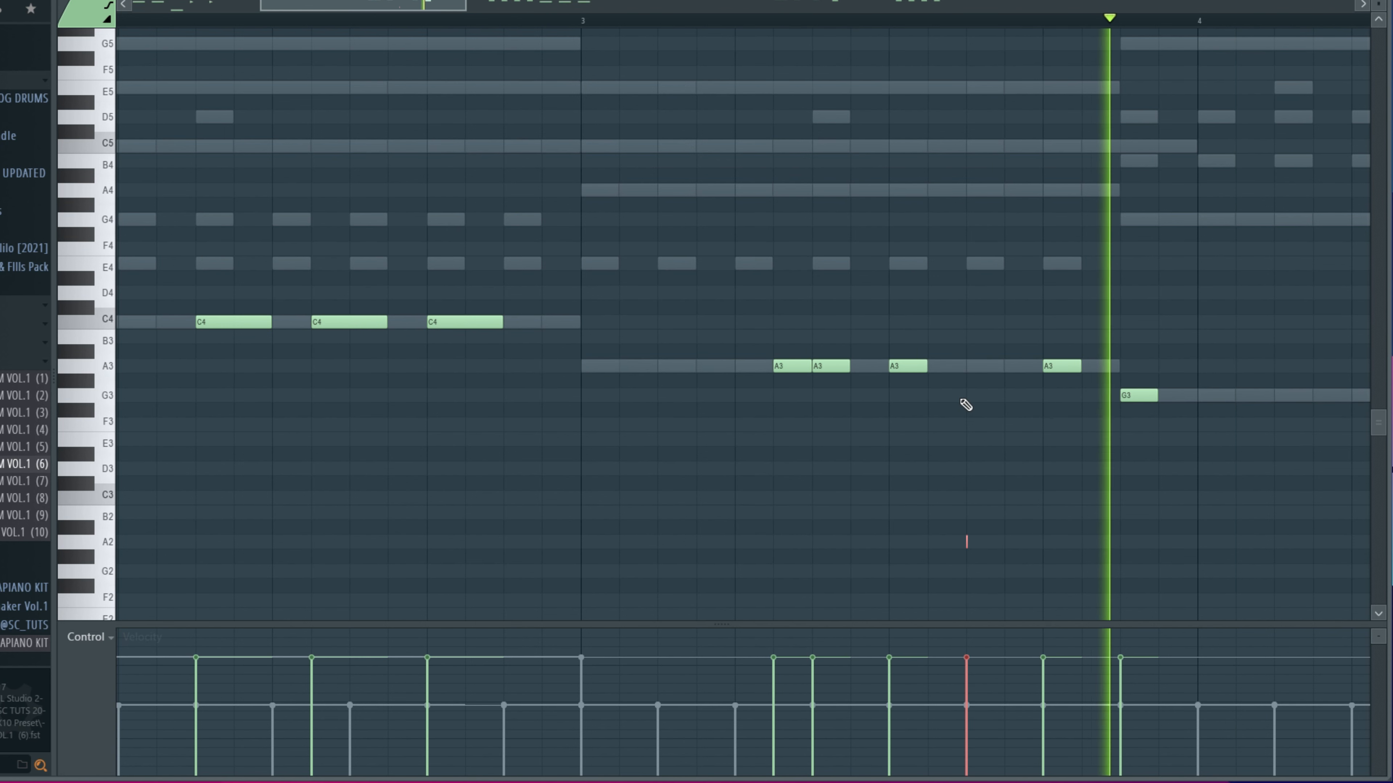
{"action": "key", "text": "ctrl+Up"}
{"action": "key", "text": "ctrl+Up"}
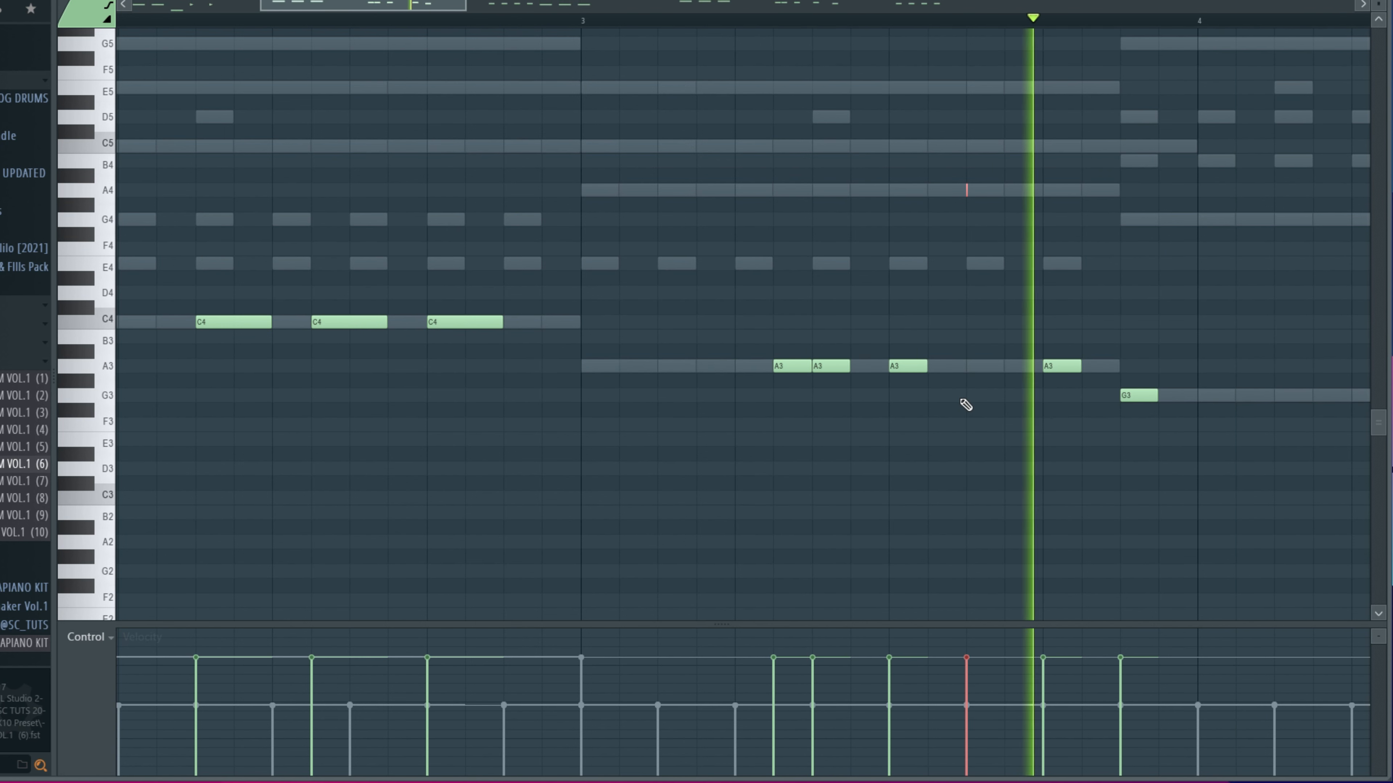
{"action": "key", "text": "ctrl+Down"}
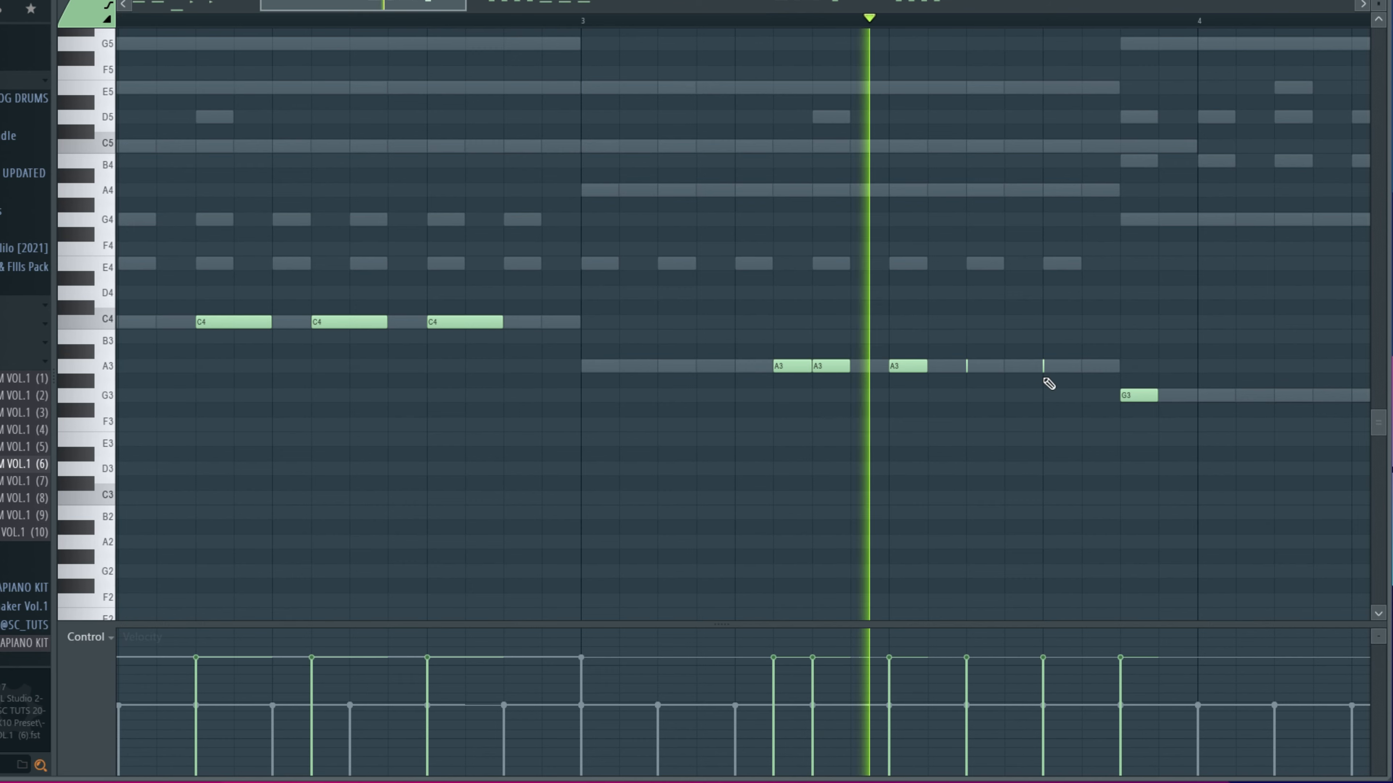
{"action": "key", "text": "space"}
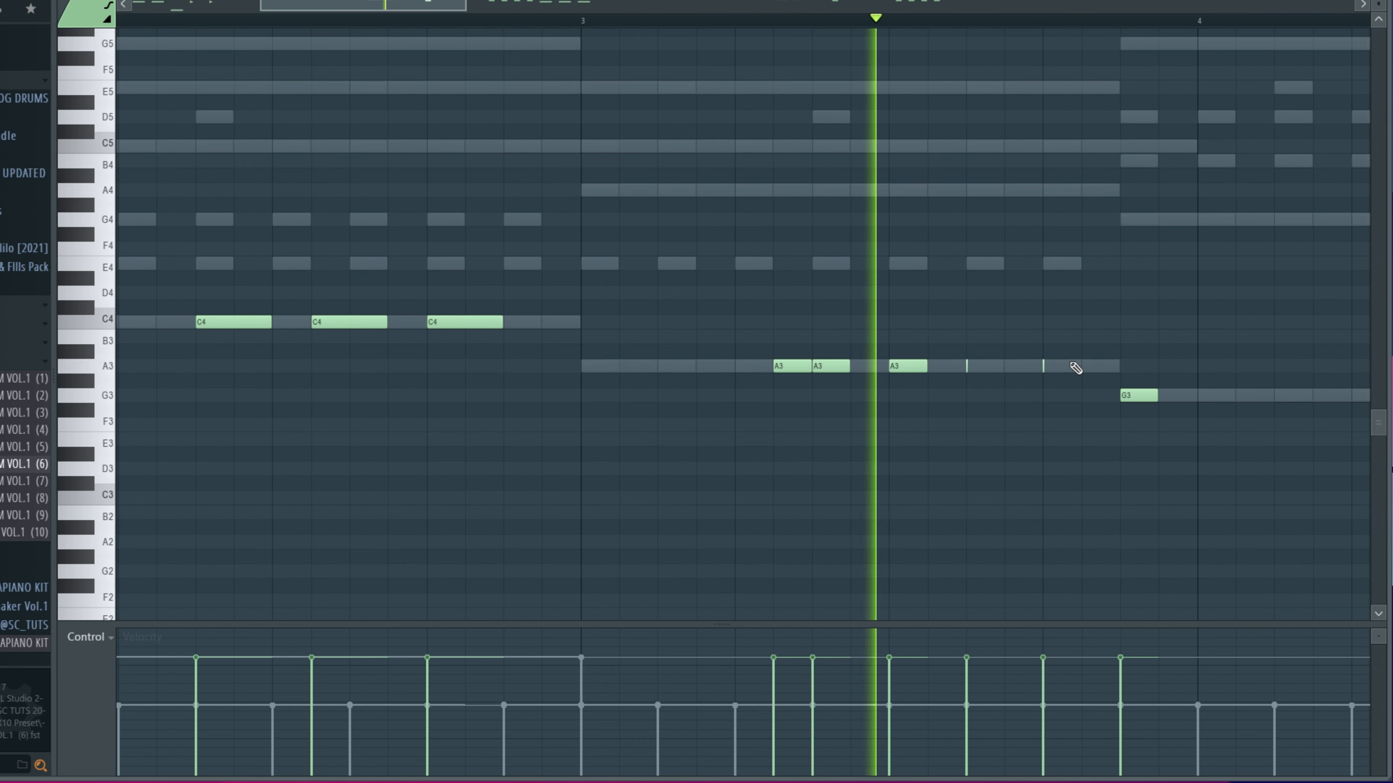
Step: Replay the log drum pattern from its start and listen through to bar 3
{"action": "key", "text": "space"}
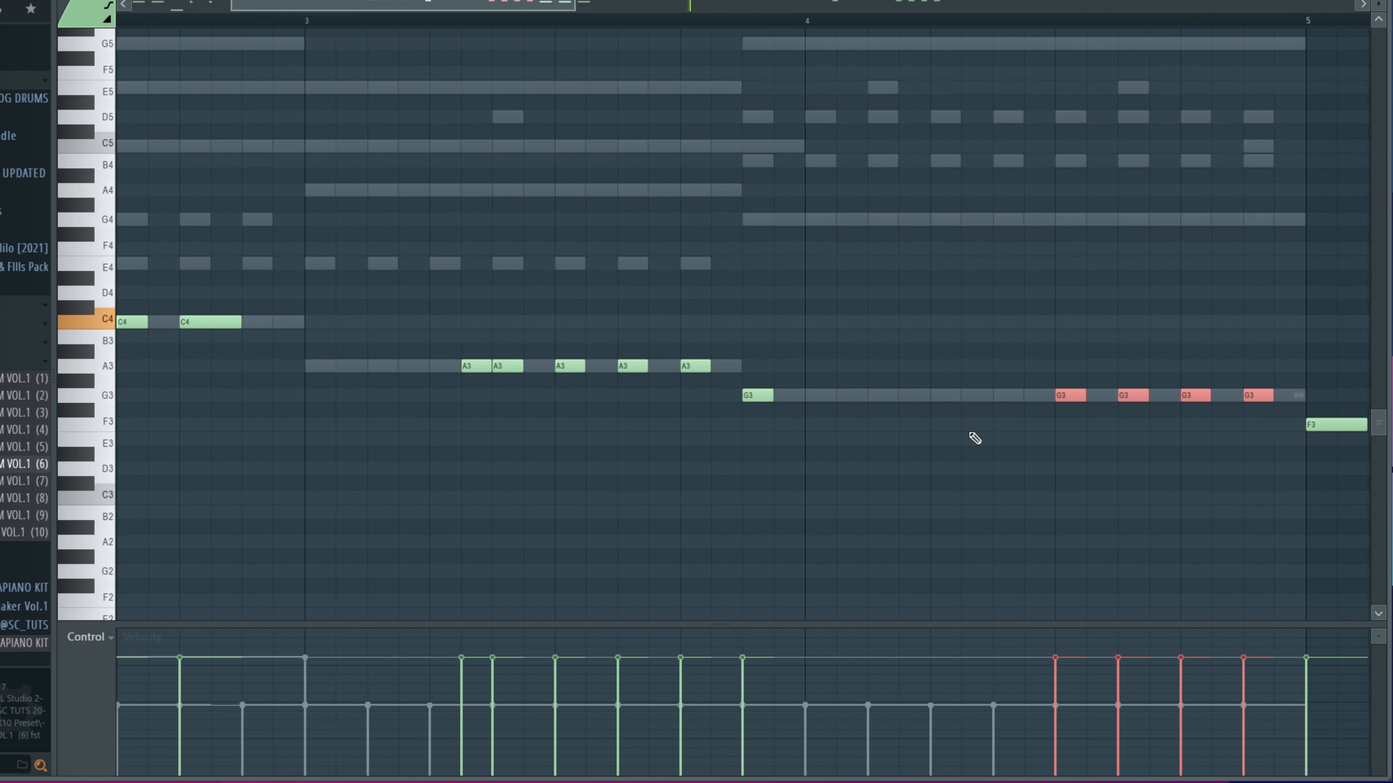
{"action": "scroll", "coordinate": [768, 397], "scroll_direction": "down", "scroll_amount": 5}
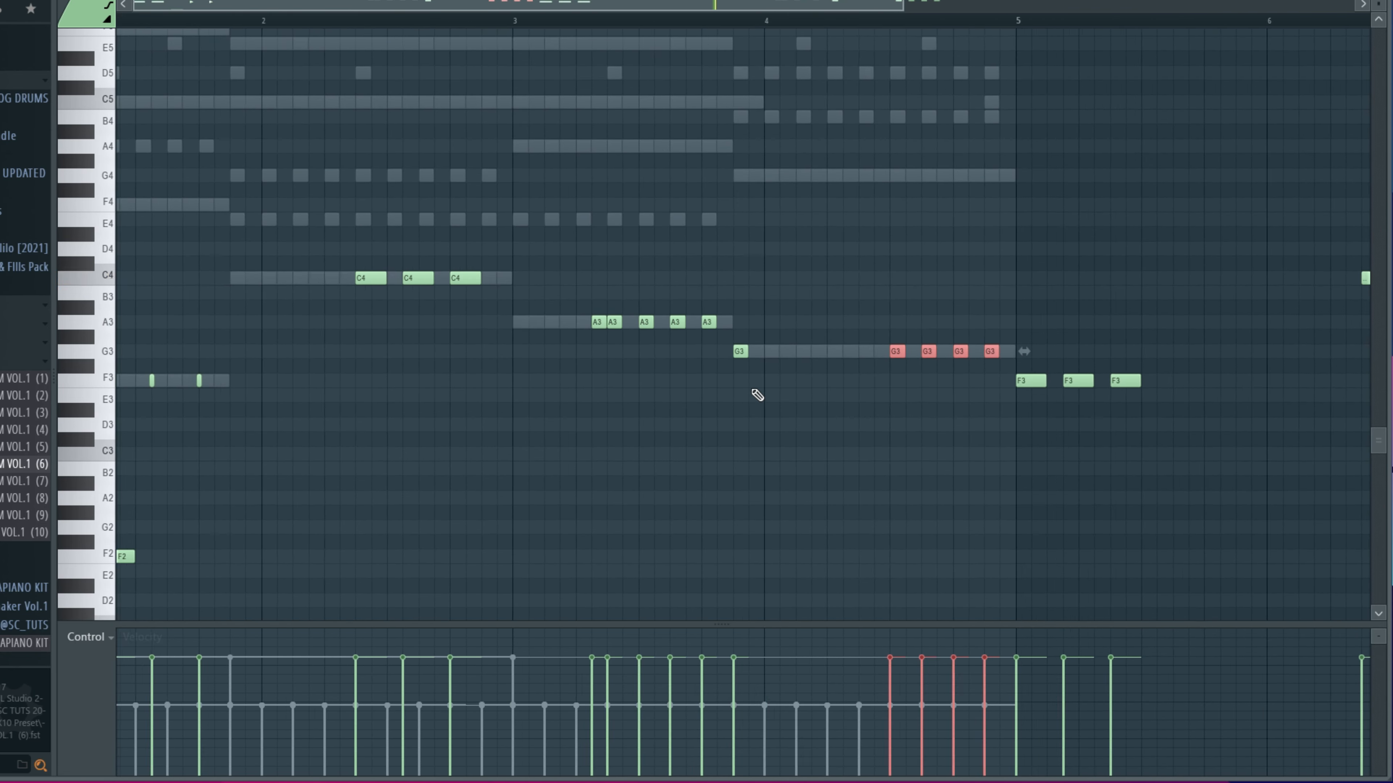
{"action": "left_click", "coordinate": [151, 22]}
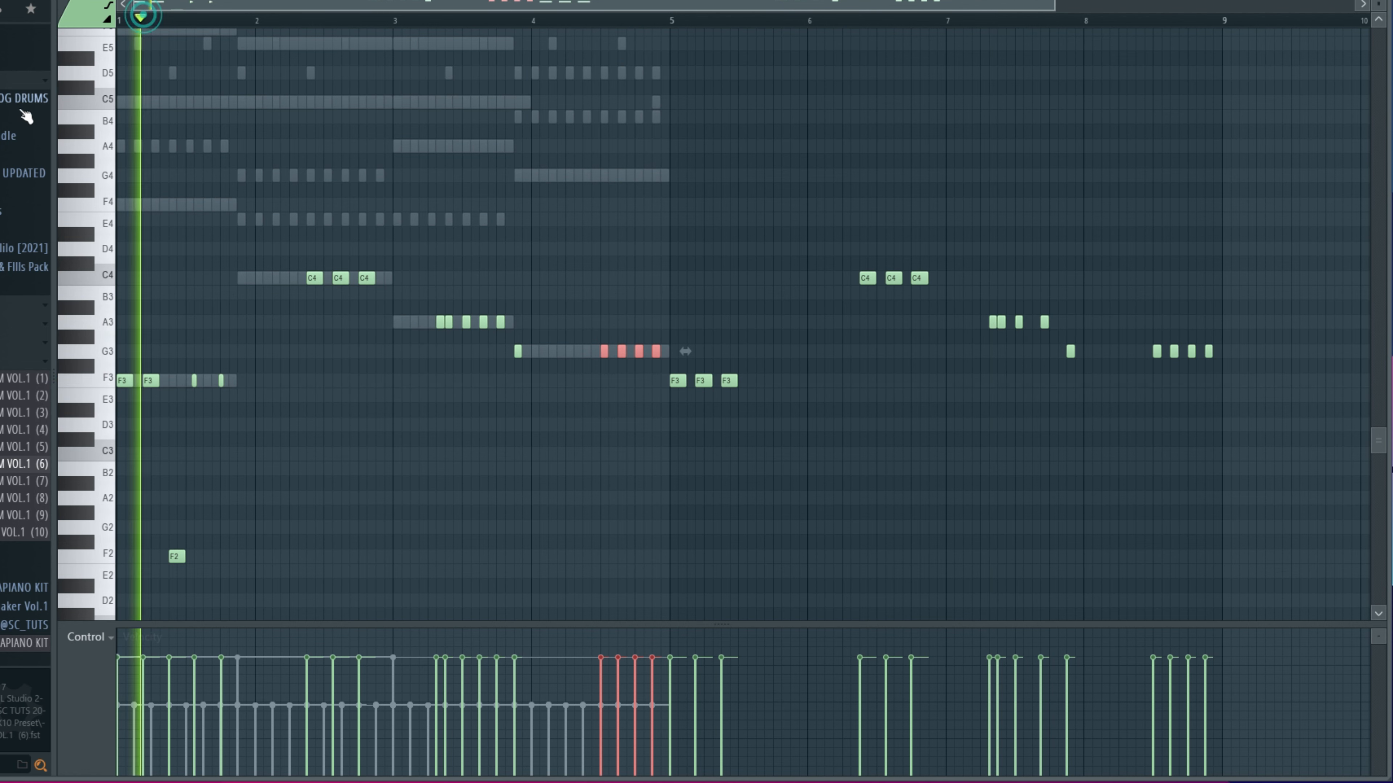
{"action": "scroll", "coordinate": [217, 470], "scroll_direction": "up", "scroll_amount": 4}
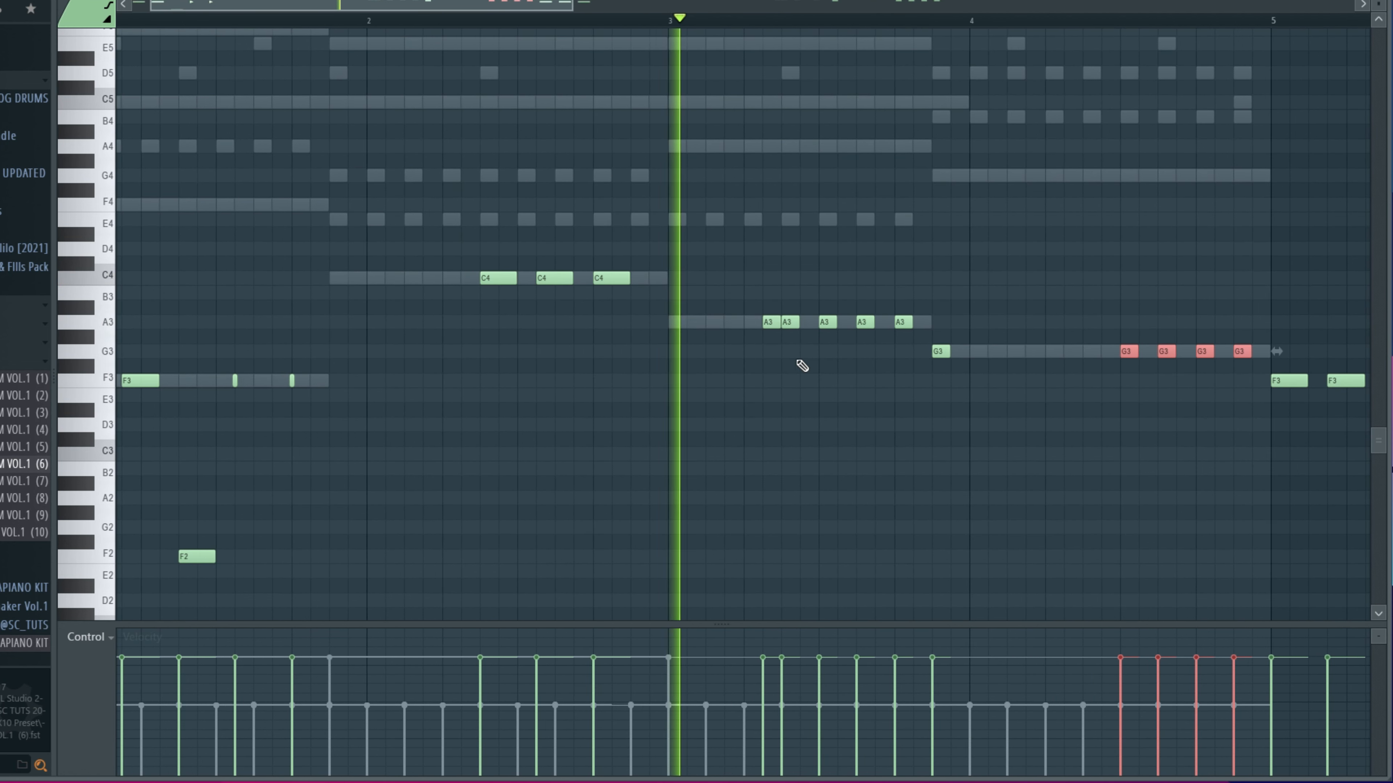
{"action": "key", "text": "space"}
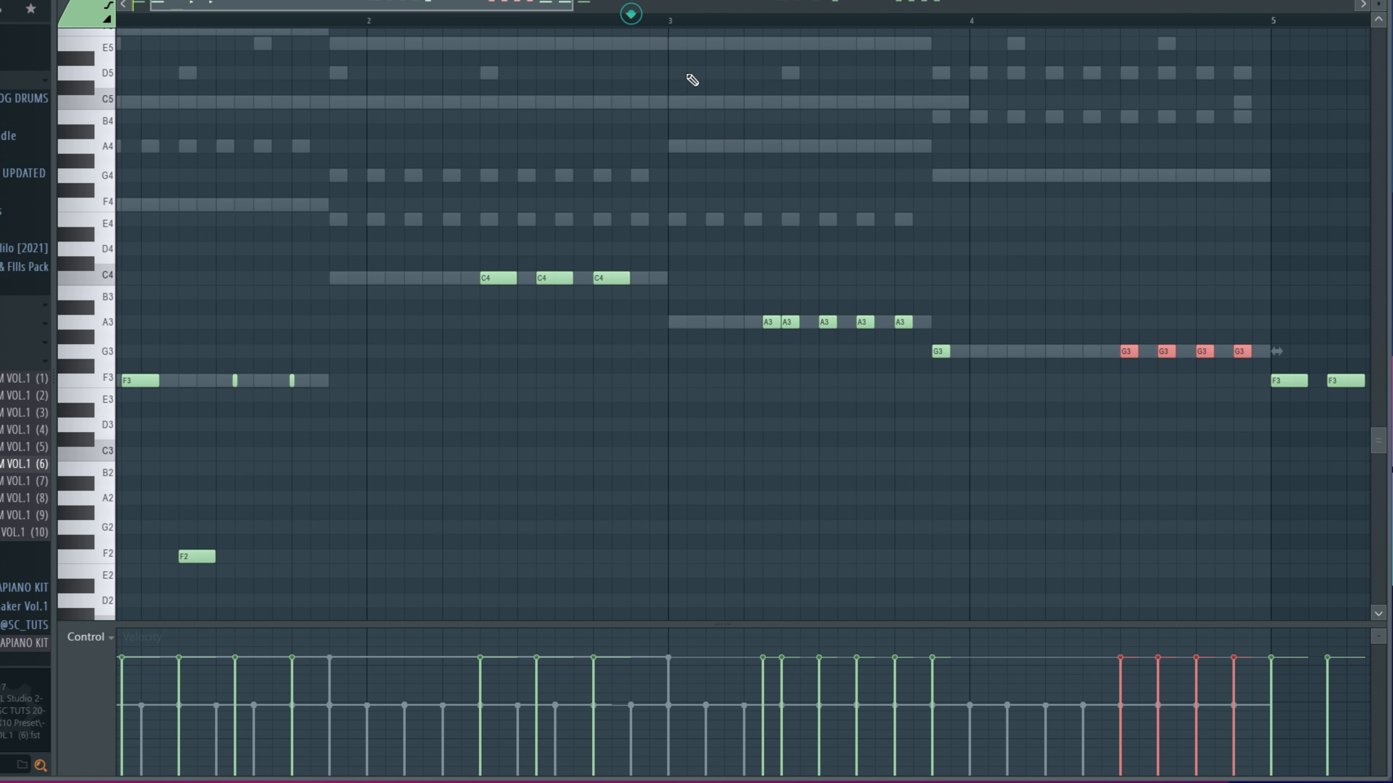
Step: Raise the third A3 note of bar 3 by an octave to A4 and replay the passage
{"action": "key", "text": "space"}
{"action": "left_click", "coordinate": [829, 318], "text": "ctrl"}
{"action": "key", "text": "space"}
{"action": "key", "text": "space"}
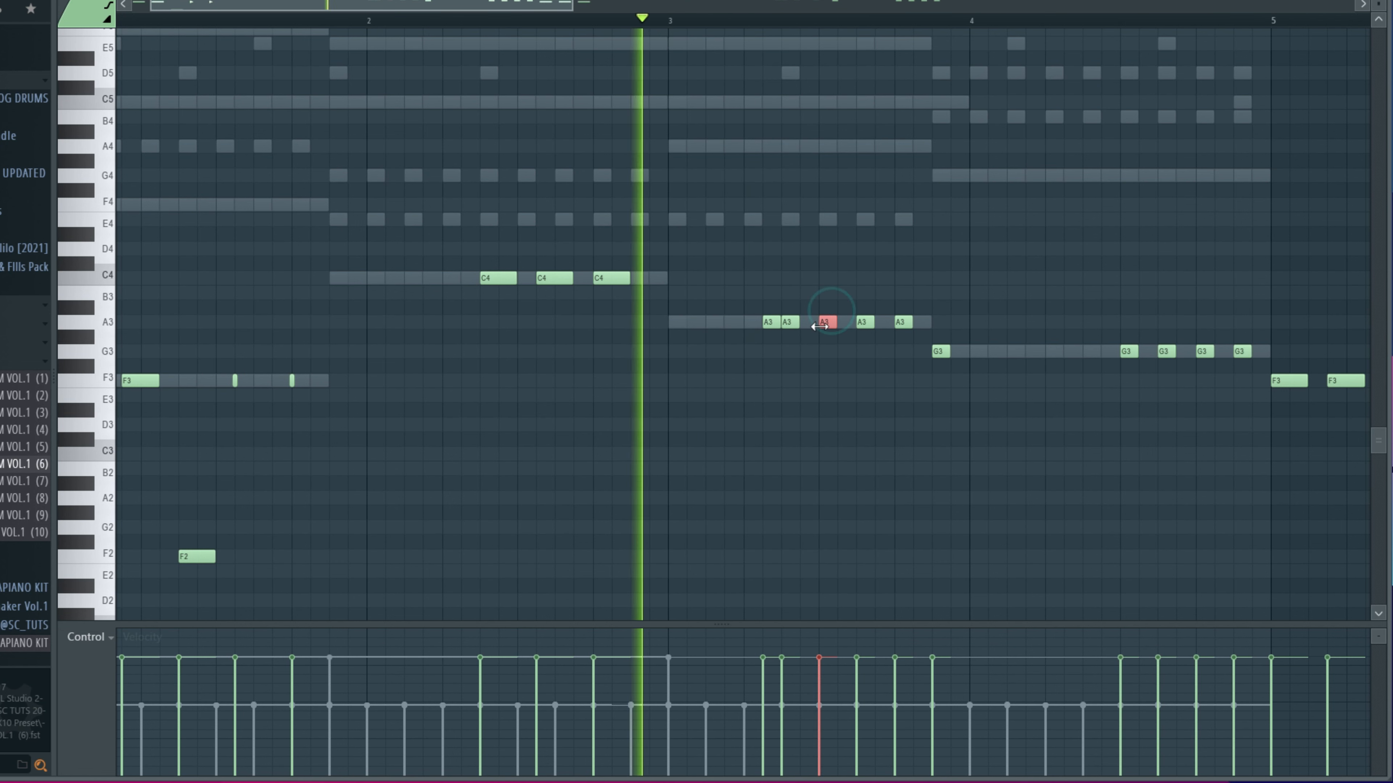
{"action": "key", "text": "ctrl+Up"}
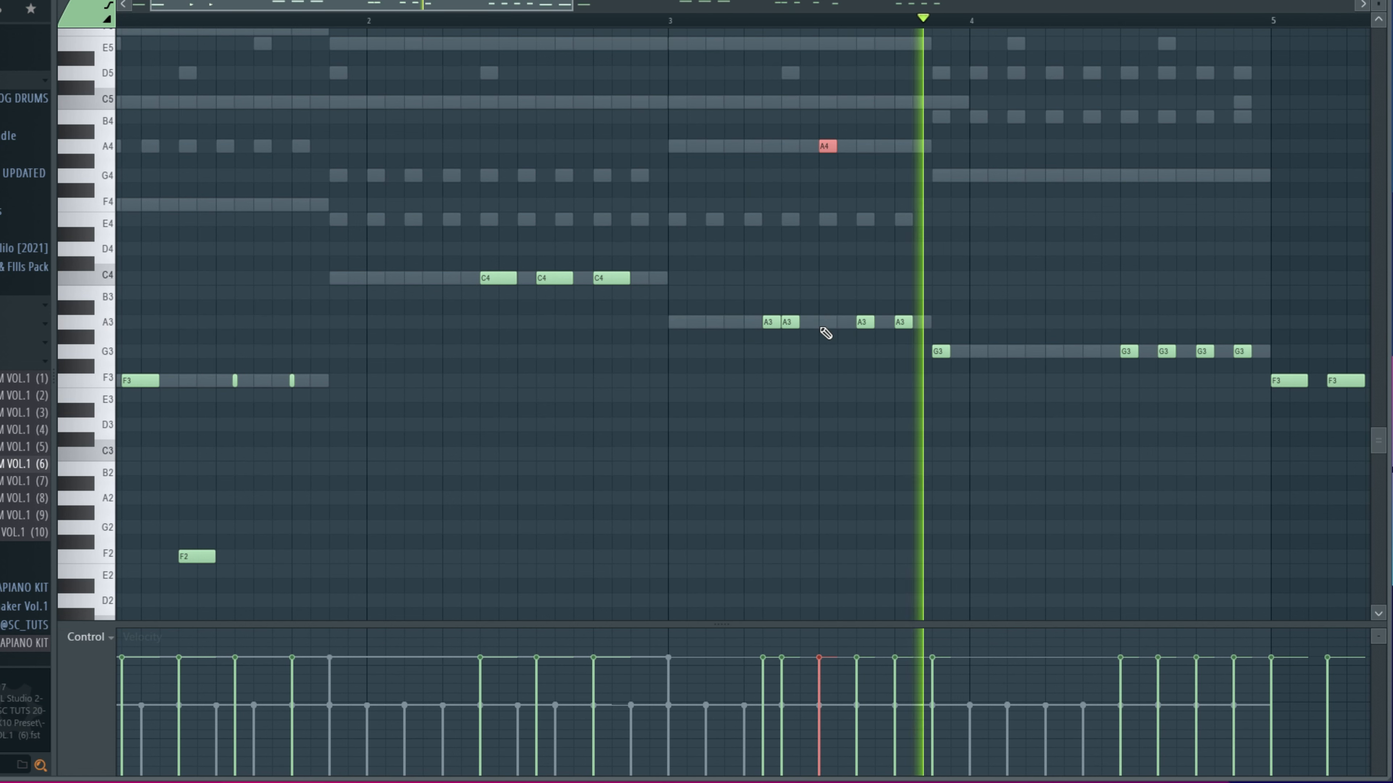
Step: Try the fourth note of bar 3 at E4 and E3 during playback, and move it to A2
{"action": "left_click", "coordinate": [865, 319], "text": "ctrl"}
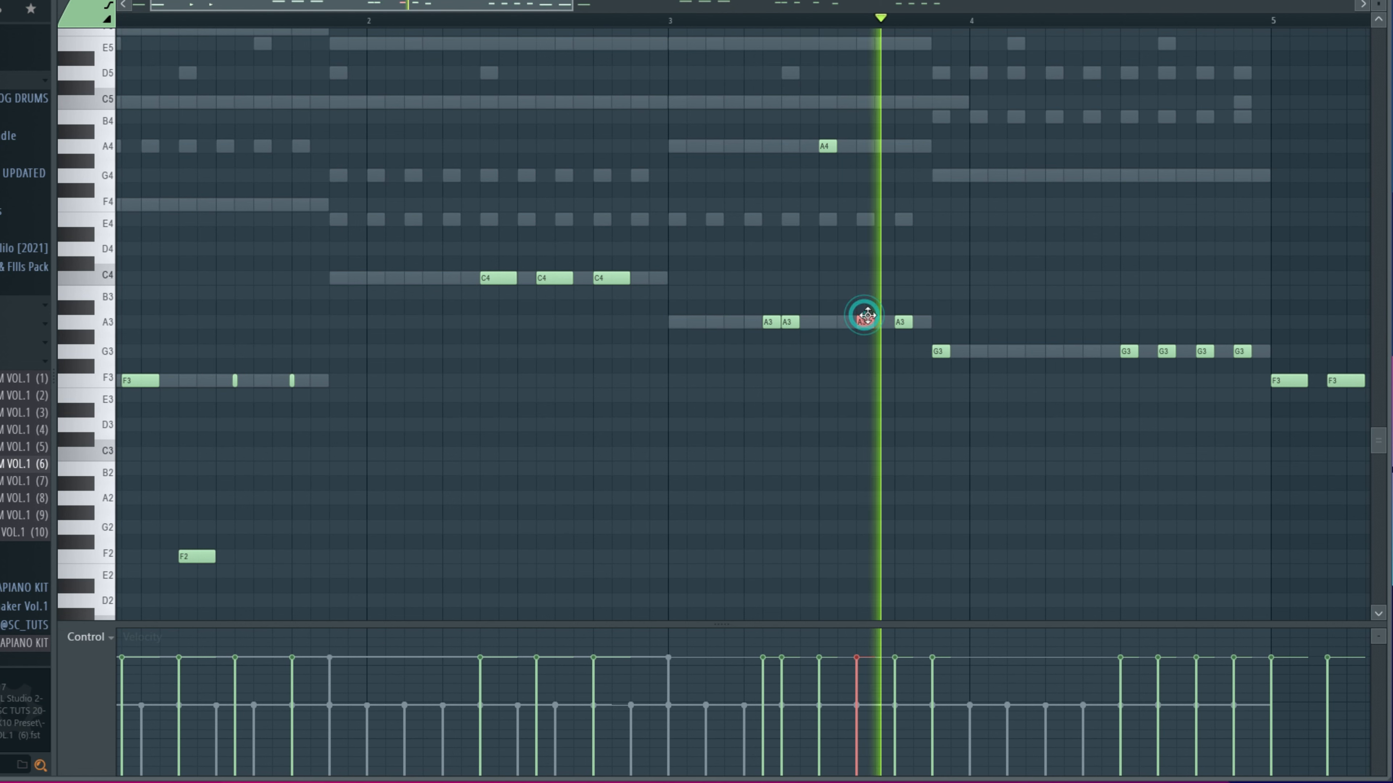
{"action": "key", "text": "space"}
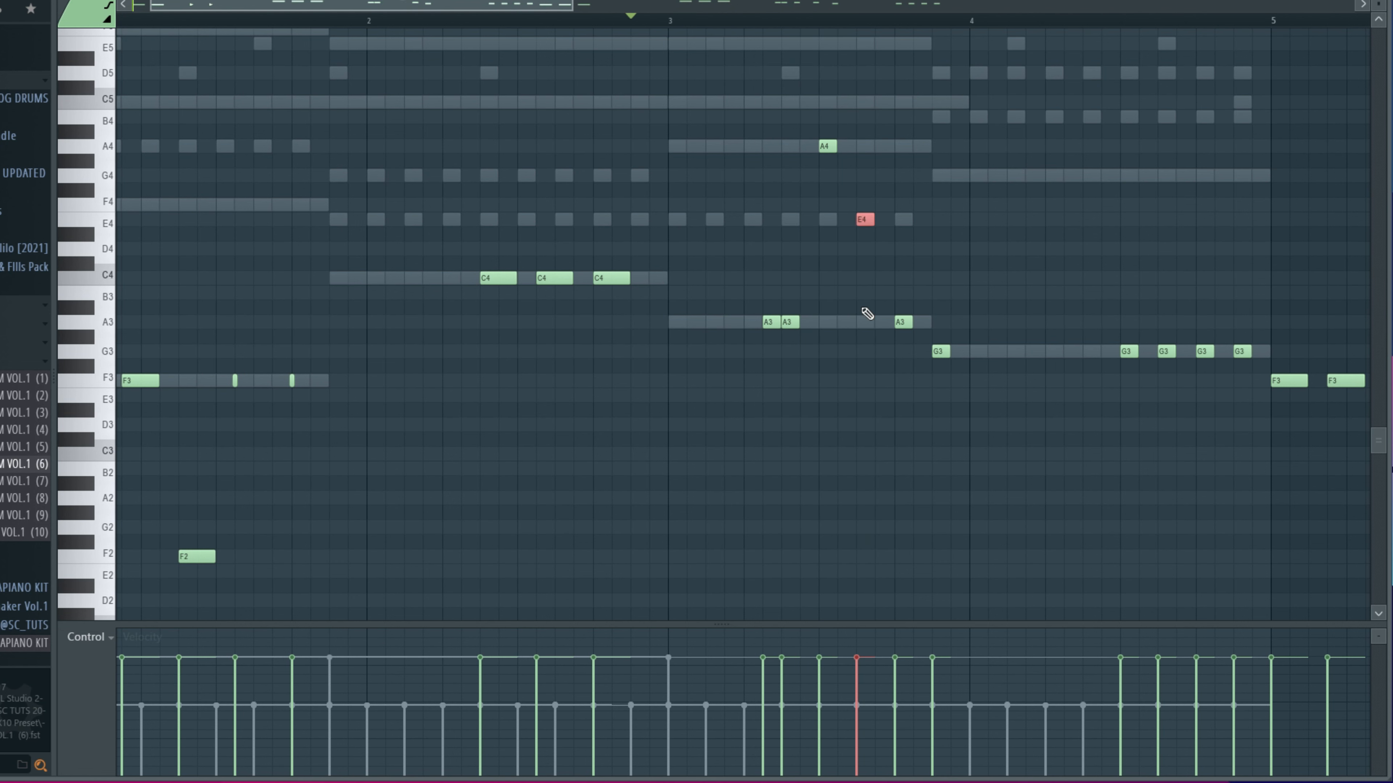
{"action": "key", "text": "space"}
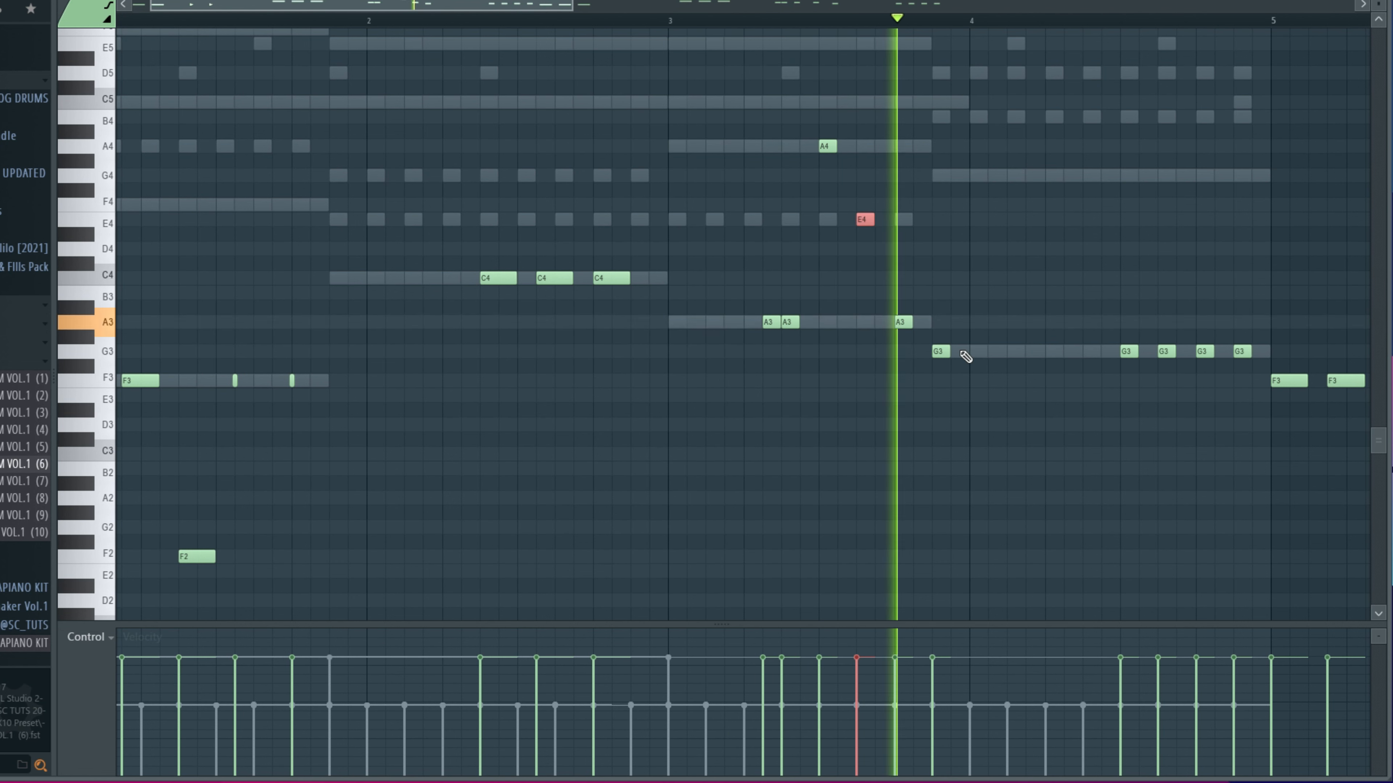
{"action": "key", "text": "ctrl+Down"}
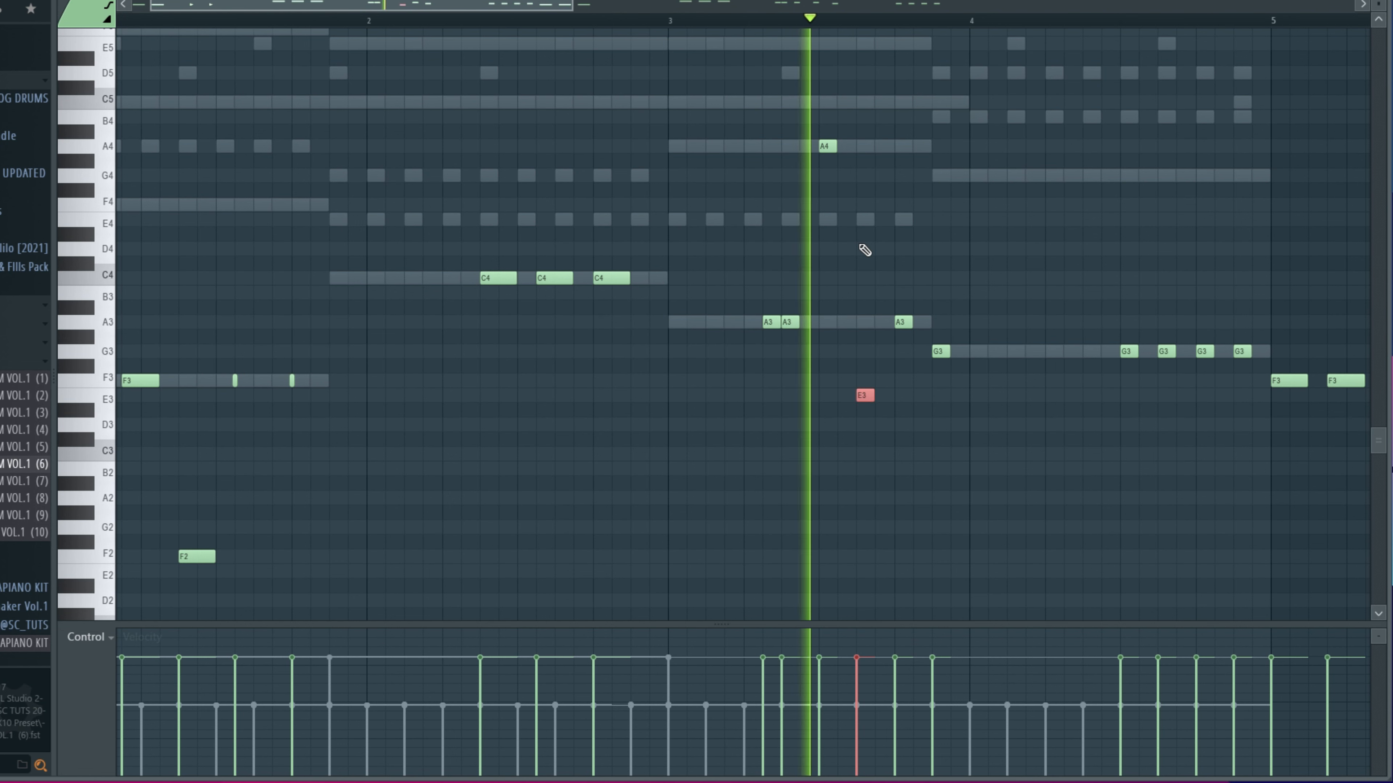
{"action": "key", "text": "space"}
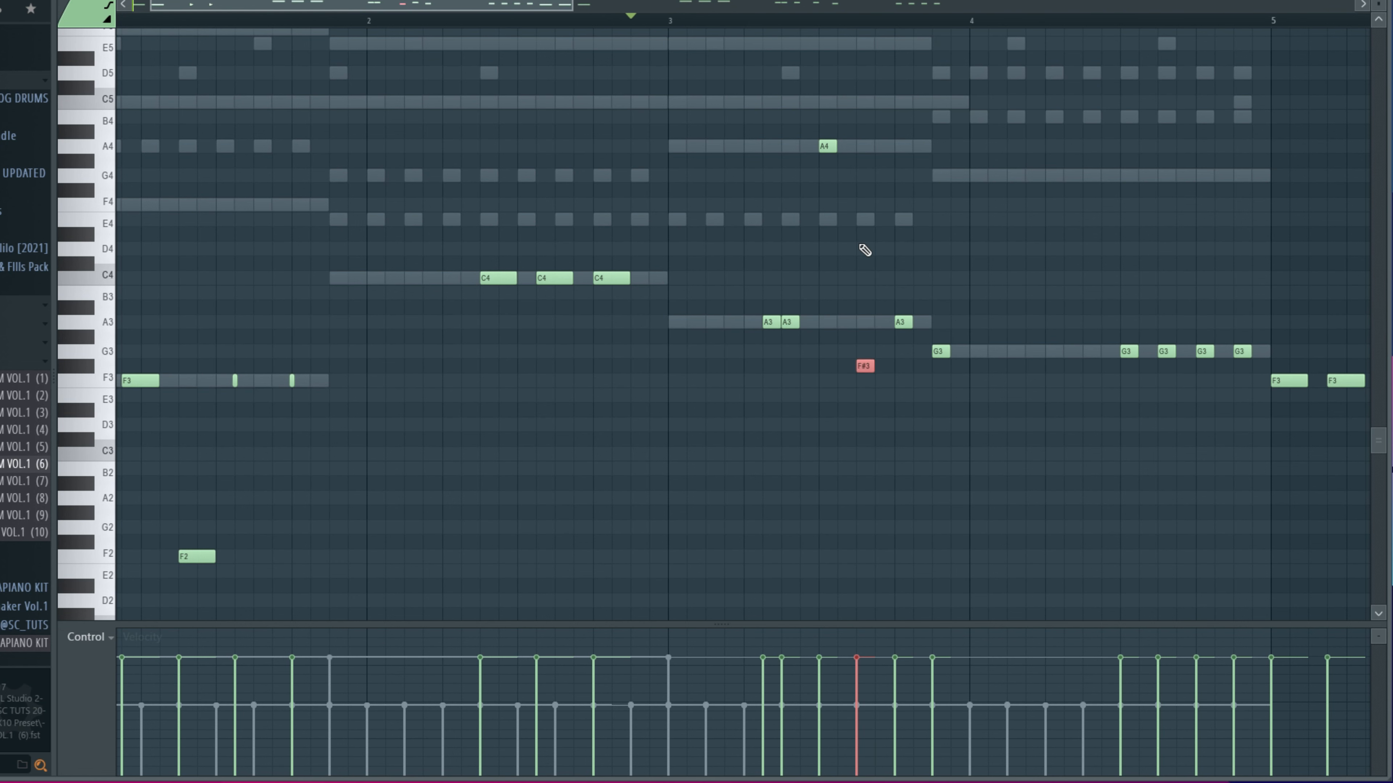
{"action": "key", "text": "space"}
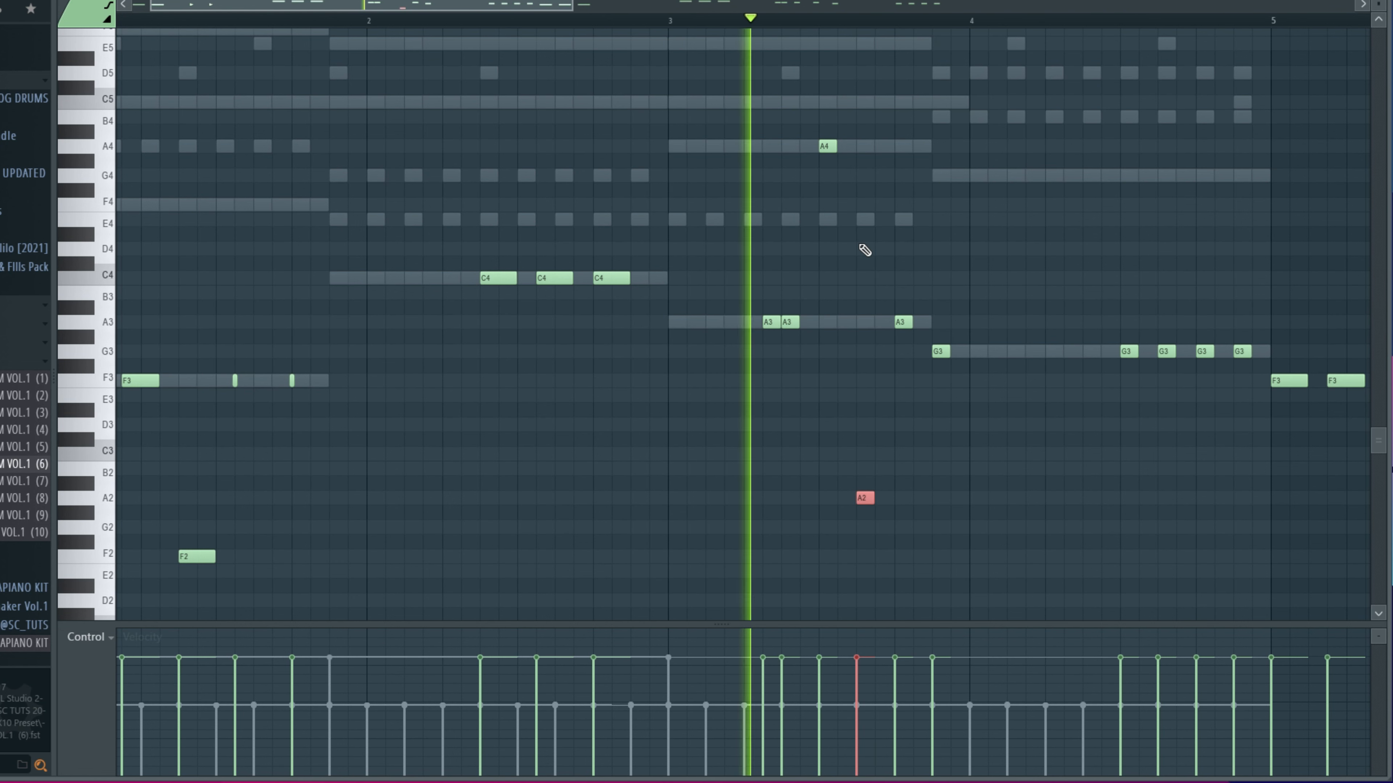
{"action": "key", "text": "space"}
{"action": "key", "text": "space"}
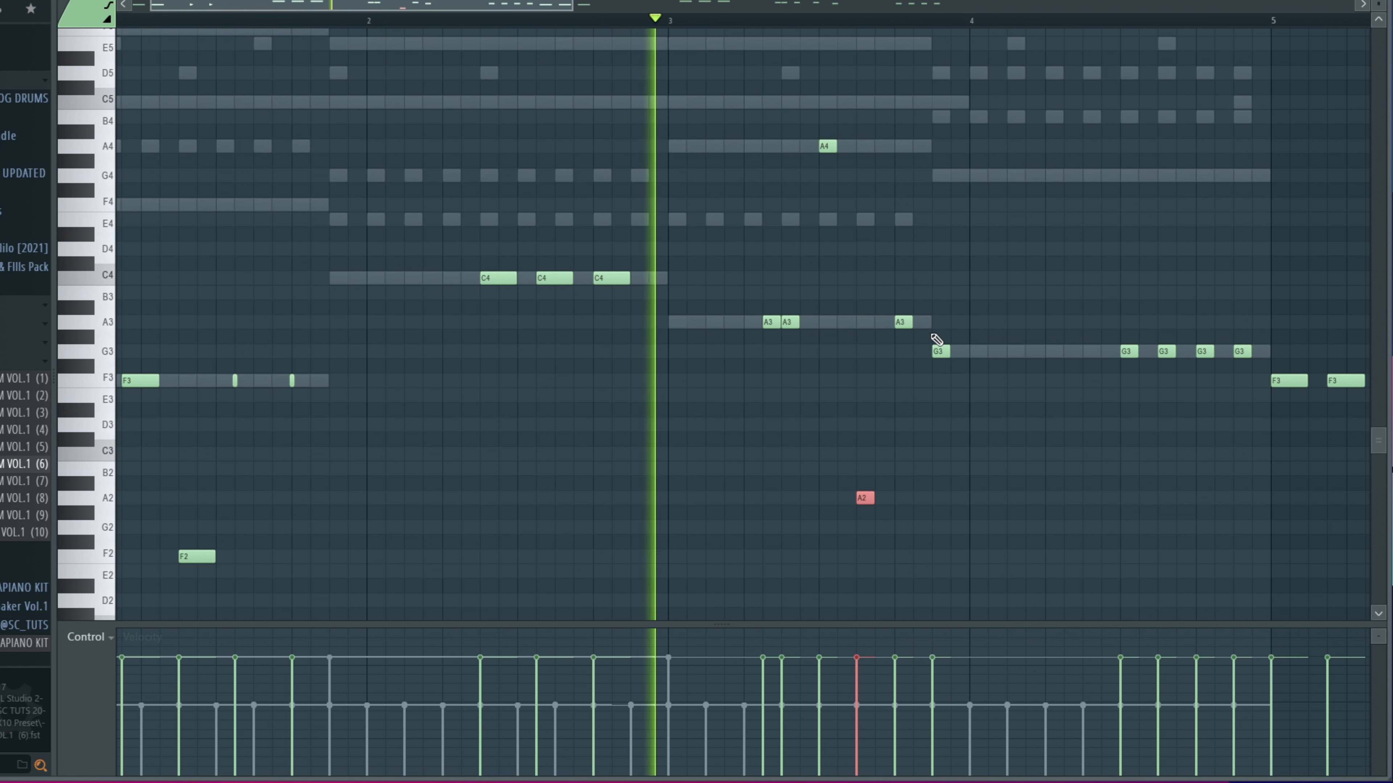
Step: Replace the last A3 note of bar 3 with an A2 note and add another A2 note between the two A2 hits
{"action": "right_click", "coordinate": [906, 325]}
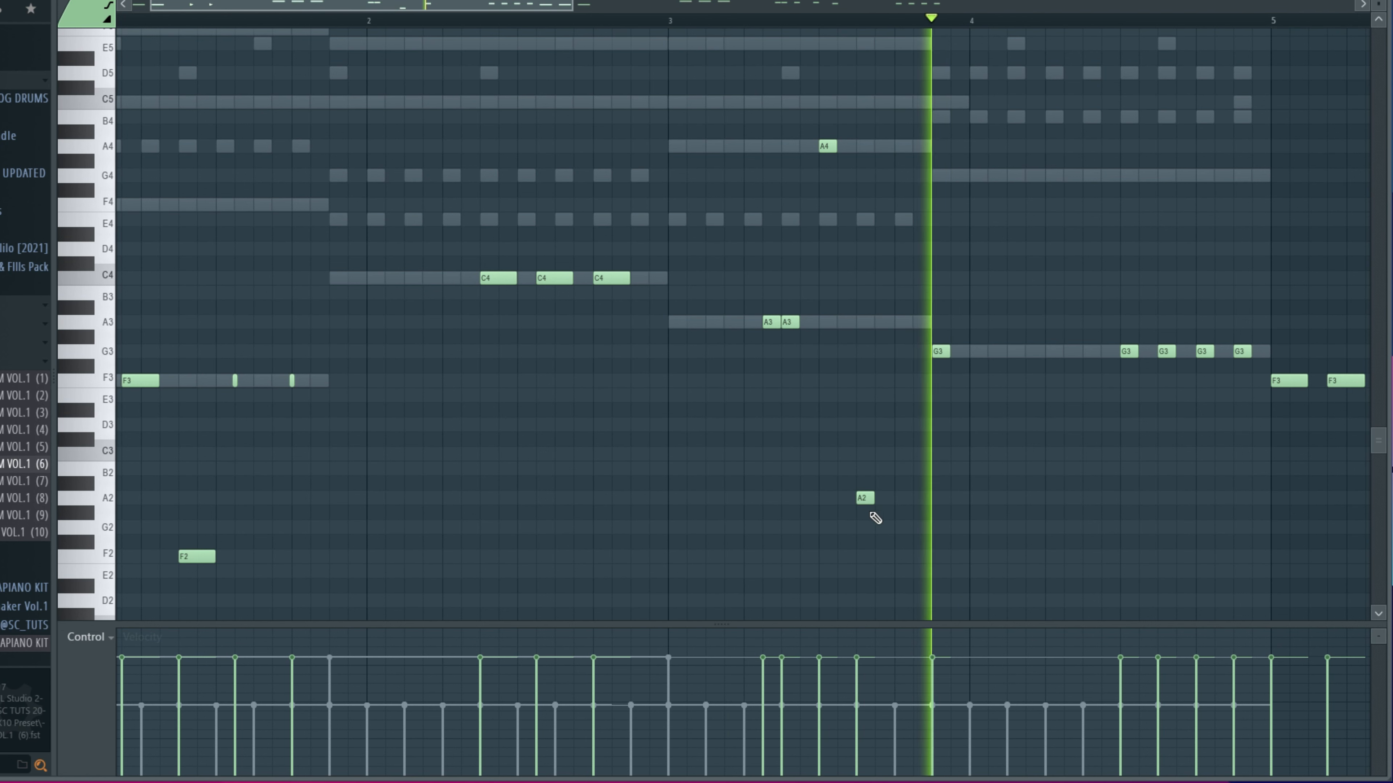
{"action": "key", "text": "space"}
{"action": "key", "text": "space"}
{"action": "left_click", "coordinate": [902, 498]}
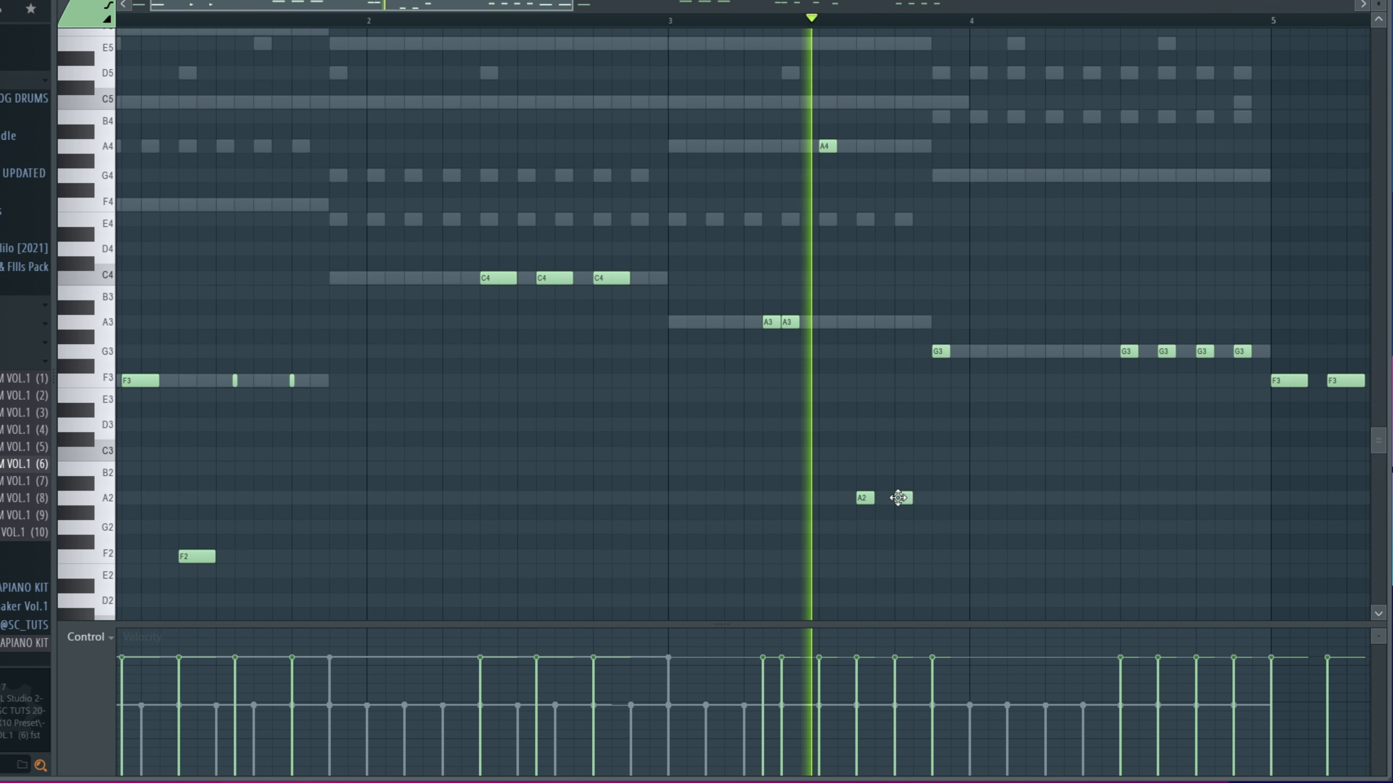
{"action": "left_click", "coordinate": [894, 500]}
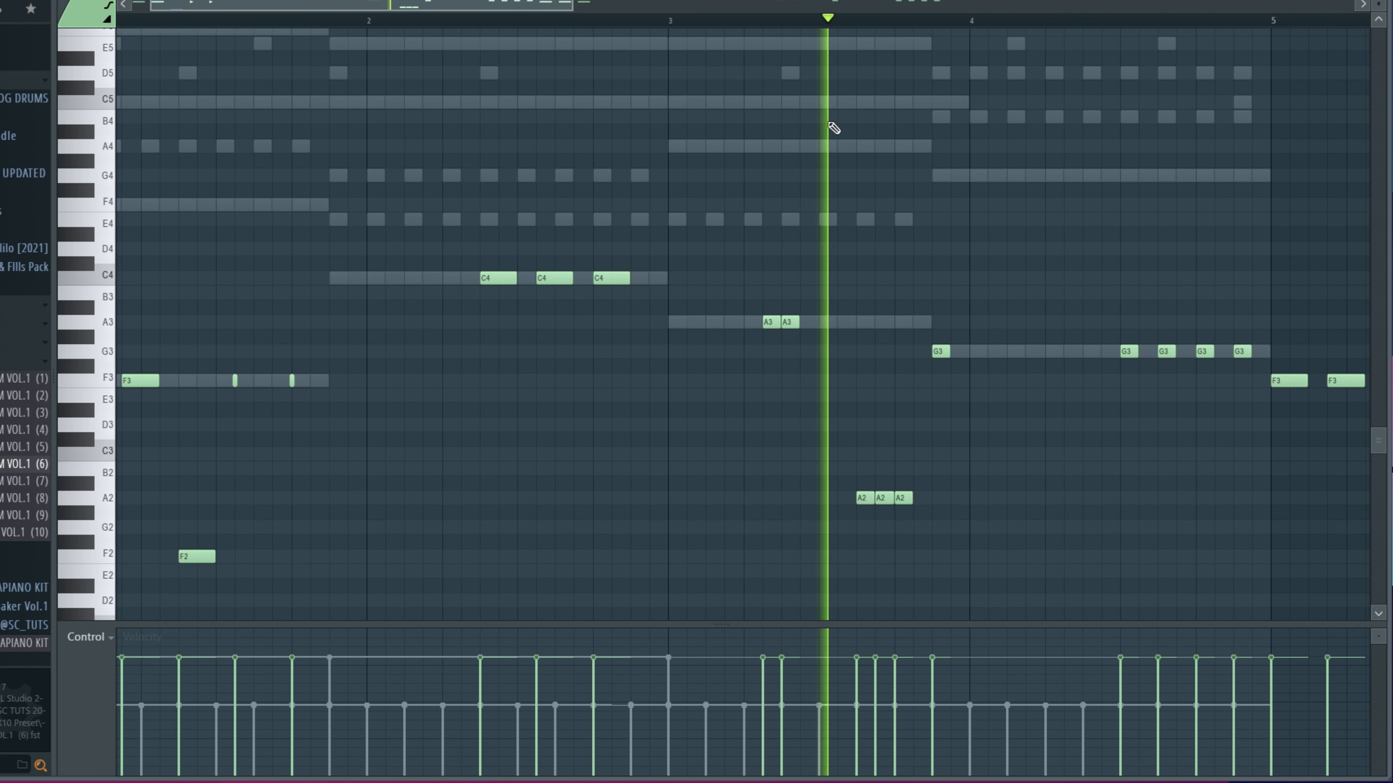
{"action": "key", "text": "space"}
{"action": "key", "text": "space"}
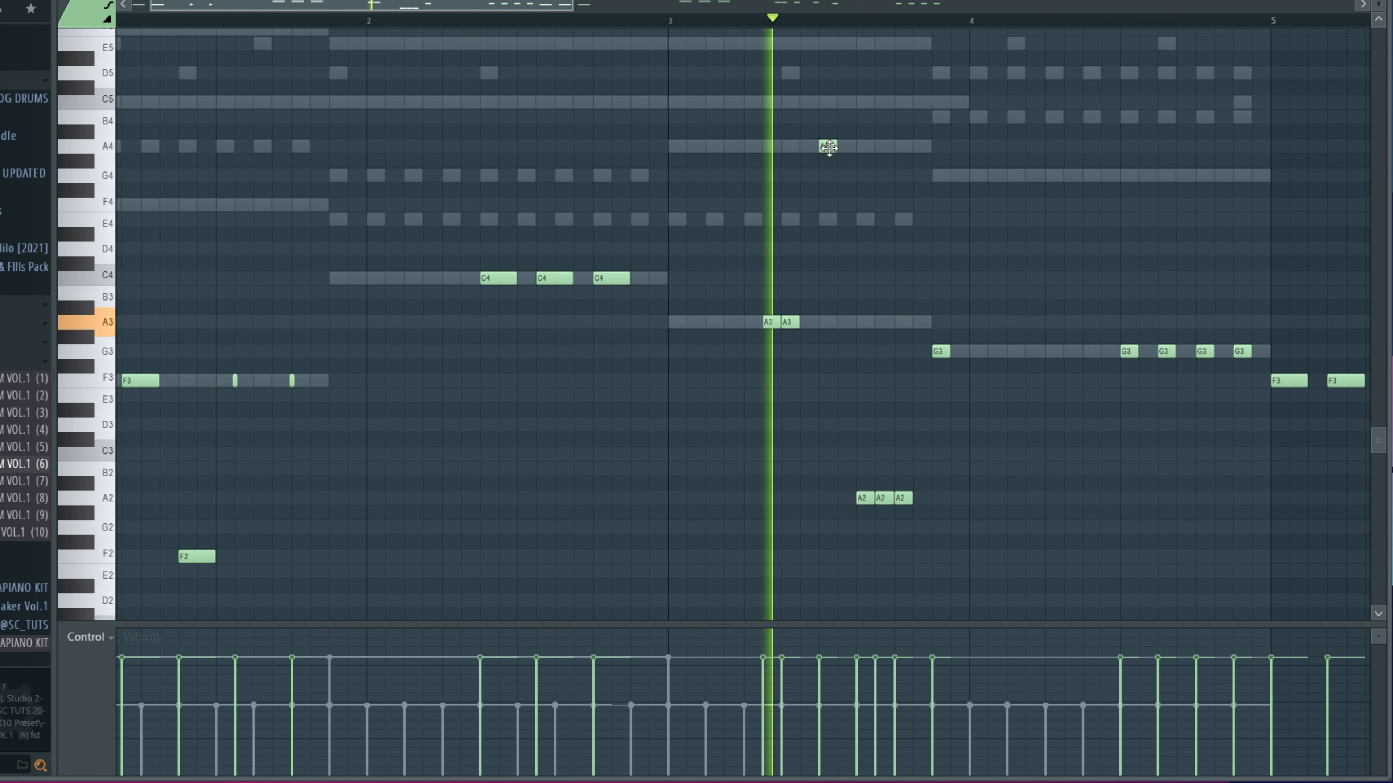
Step: Set the snap to (none) and shorten the A4 note in bar 3 to a very brief hit
{"action": "scroll", "coordinate": [829, 149], "scroll_direction": "up", "scroll_amount": 2}
{"action": "key", "text": "space"}
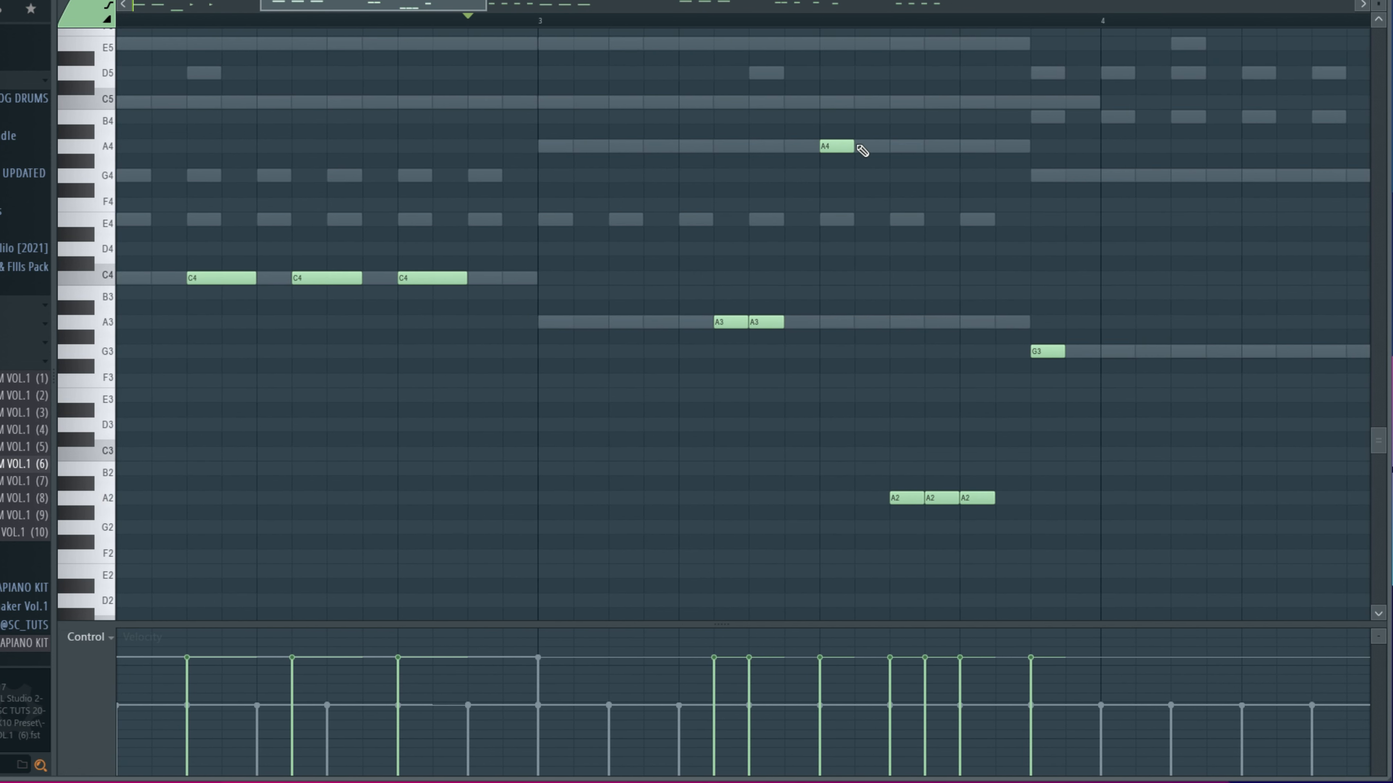
{"action": "left_click", "coordinate": [107, 5]}
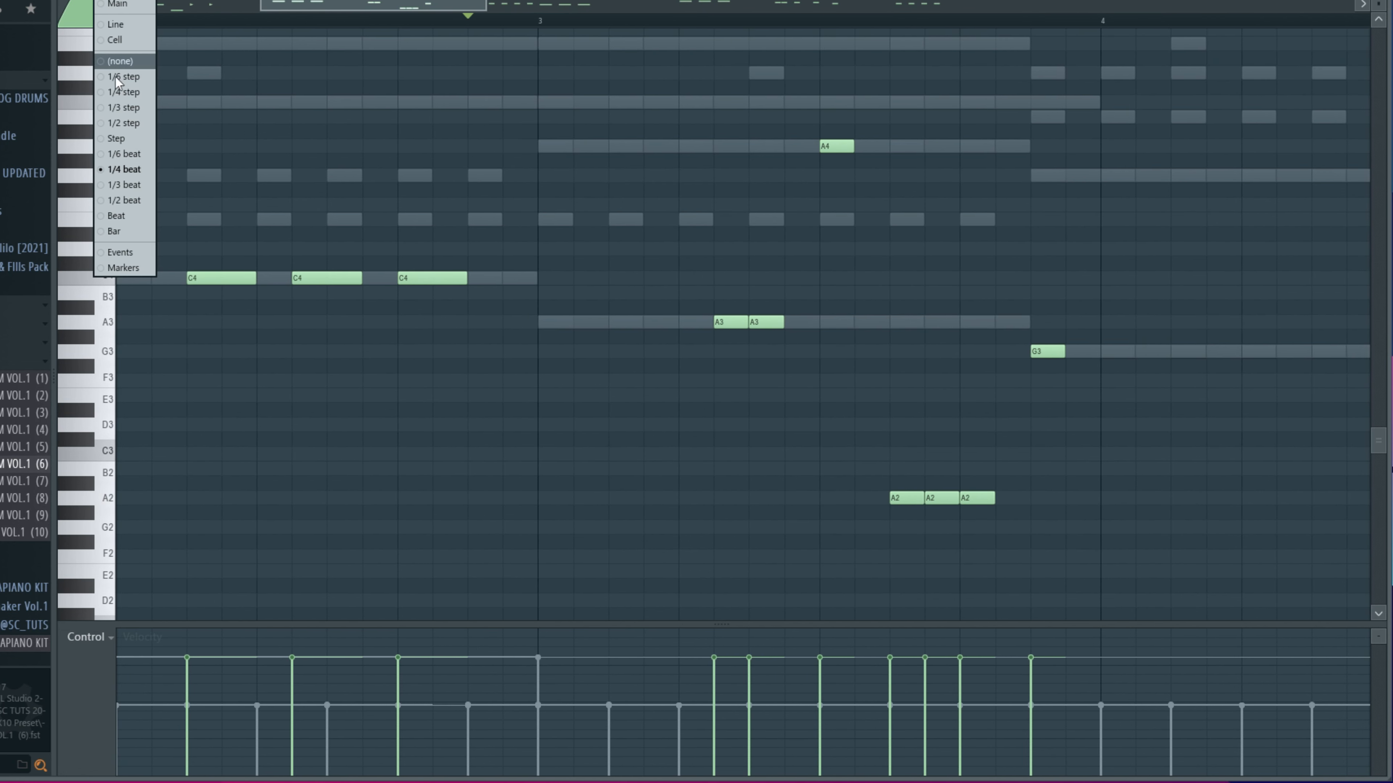
{"action": "left_click", "coordinate": [131, 62]}
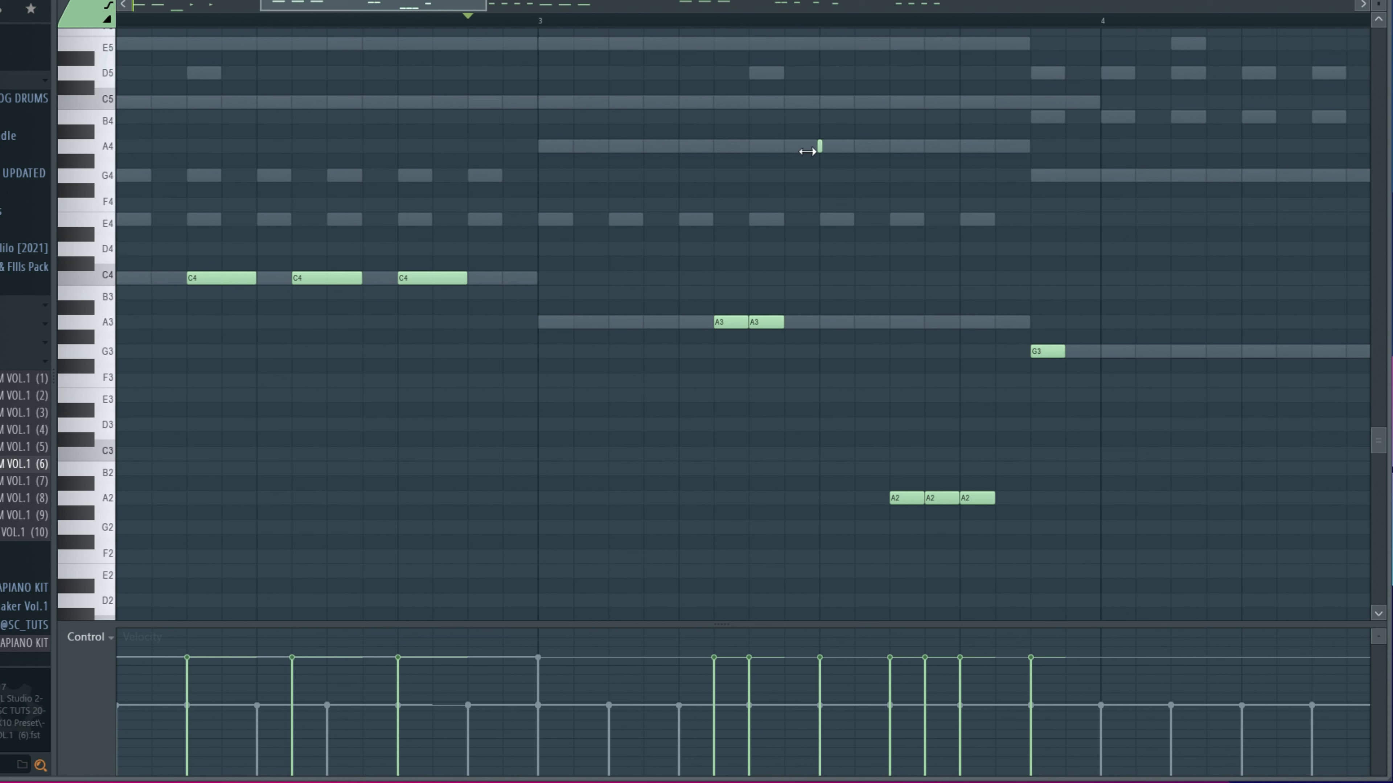
Step: Shorten the G3 note at the end of bar 3 to a very brief hit and play the pattern
{"action": "key", "text": "space"}
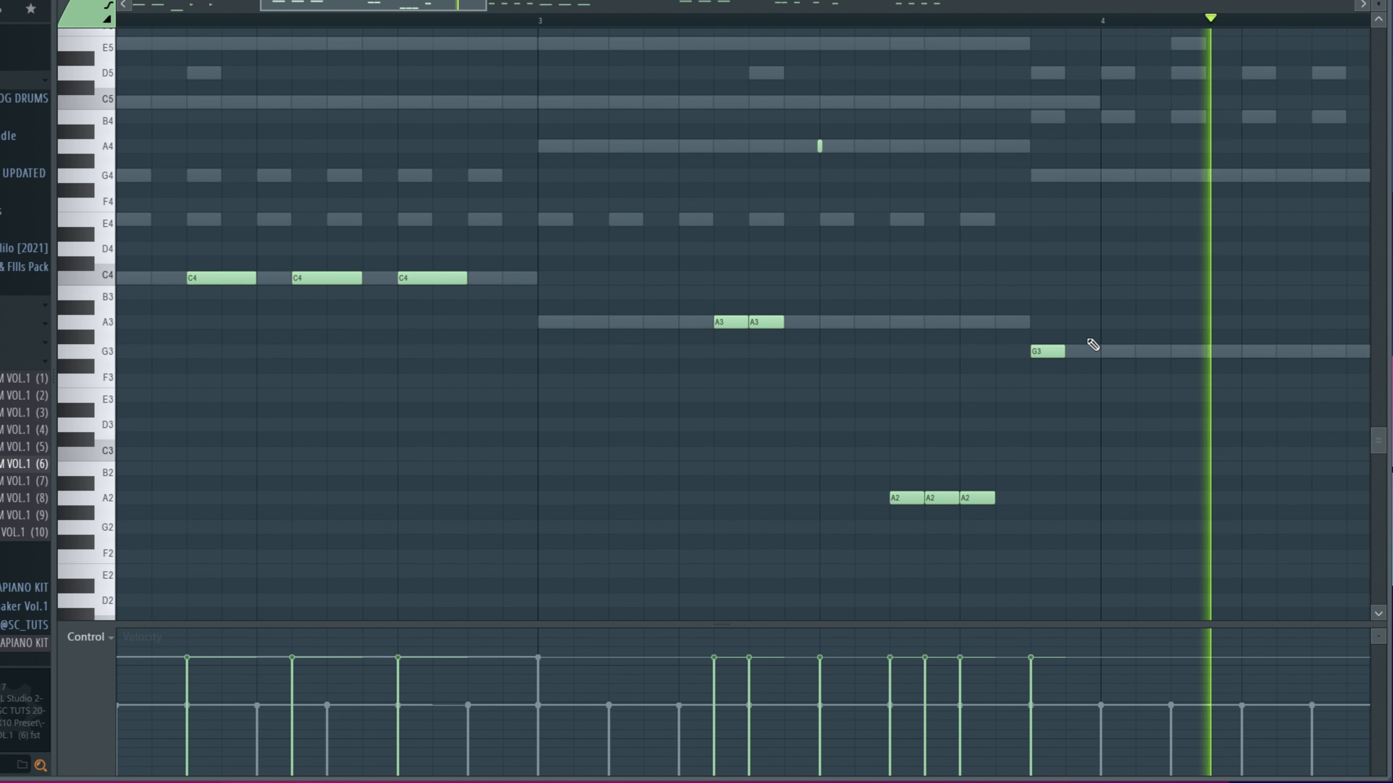
{"action": "key", "text": "space"}
{"action": "key", "text": "space"}
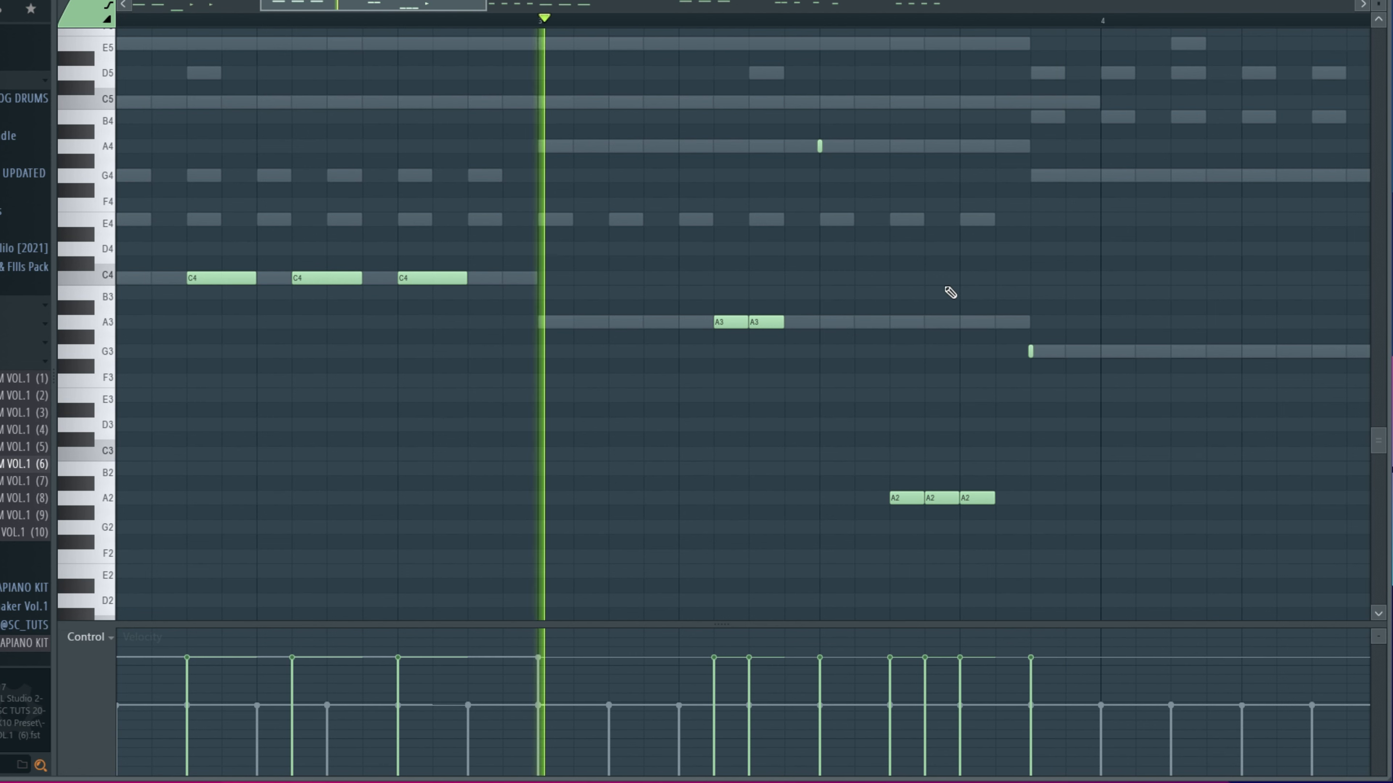
{"action": "scroll", "coordinate": [948, 289], "scroll_direction": "down", "scroll_amount": 3}
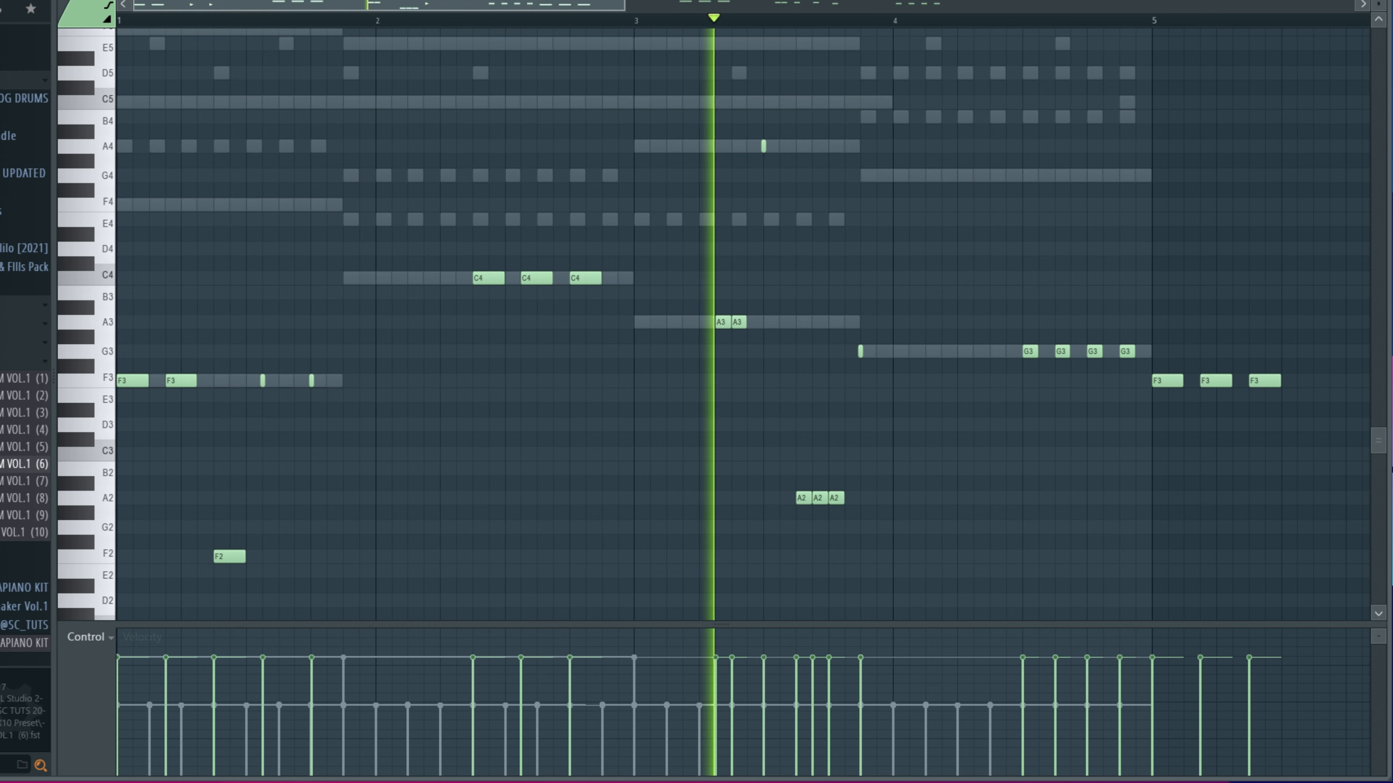
Step: Load the preset SC TTUS LOG DRUM VOL.1 (4) on the log drum channel and replay the pattern with it
{"action": "key", "text": "F6"}
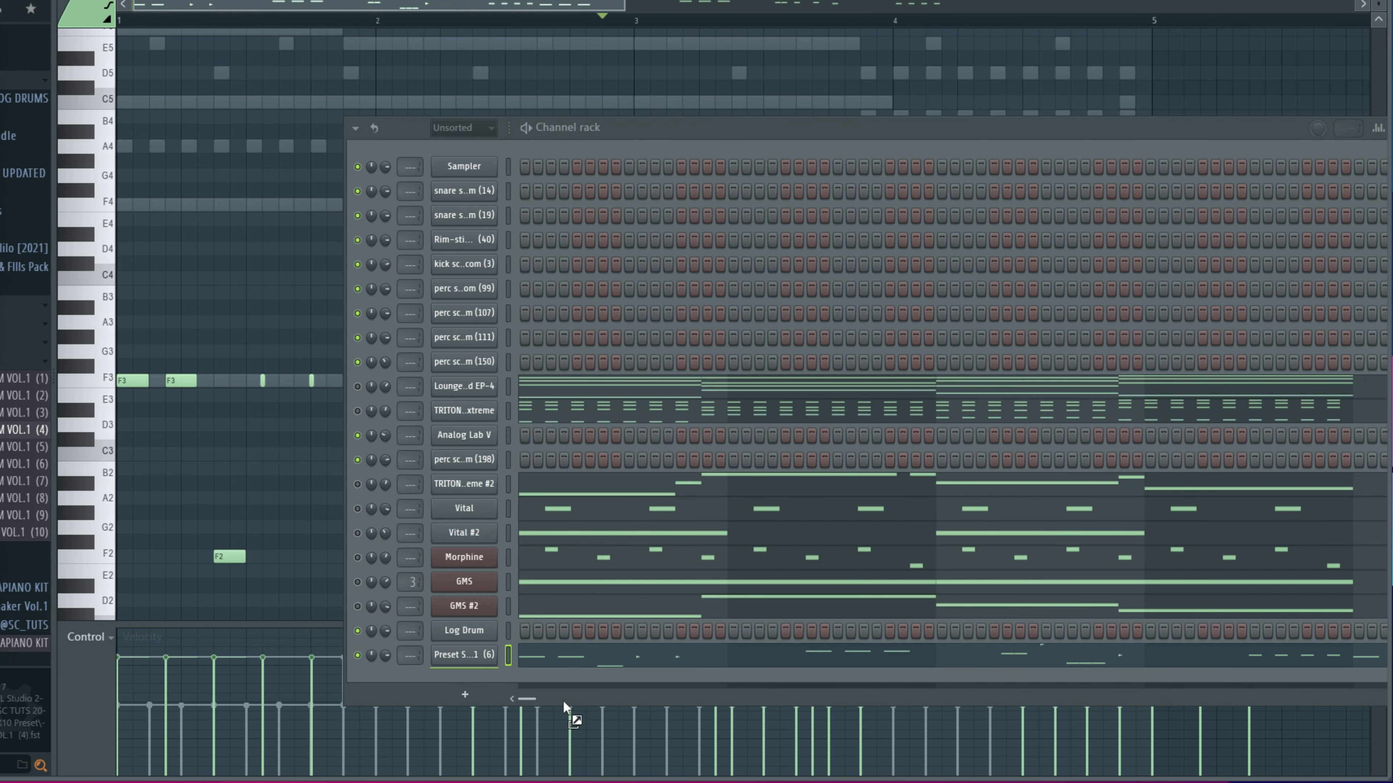
{"action": "left_click", "coordinate": [480, 656]}
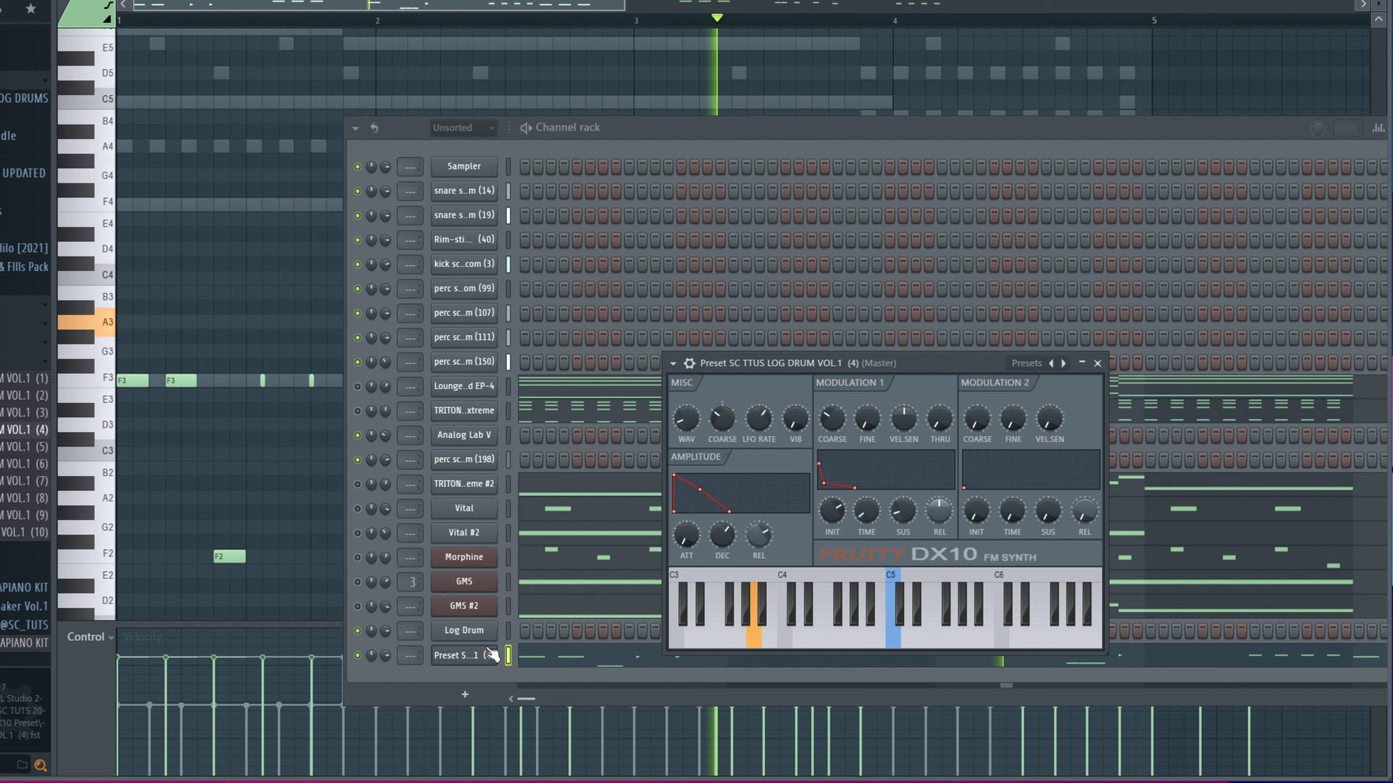
{"action": "right_click", "coordinate": [231, 229]}
{"action": "key", "text": "space"}
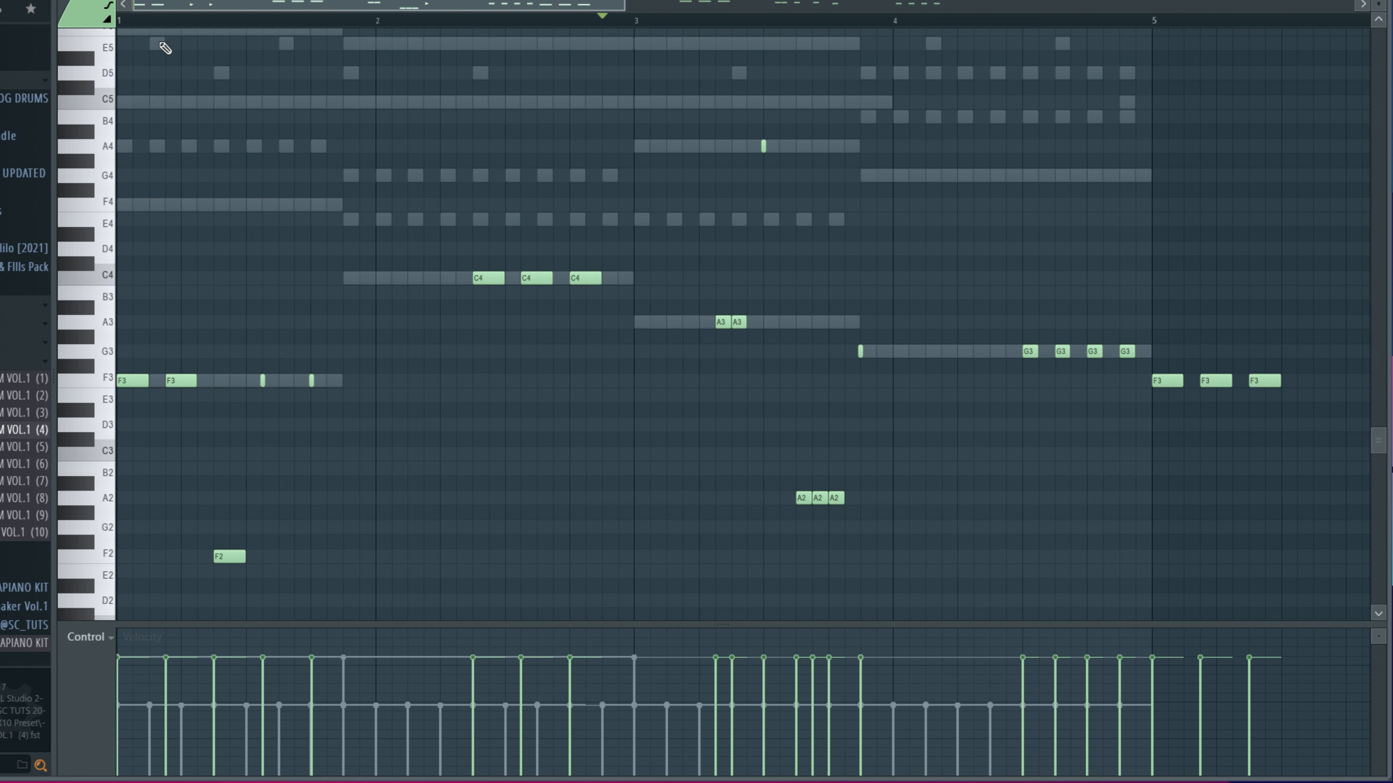
{"action": "key", "text": "space"}
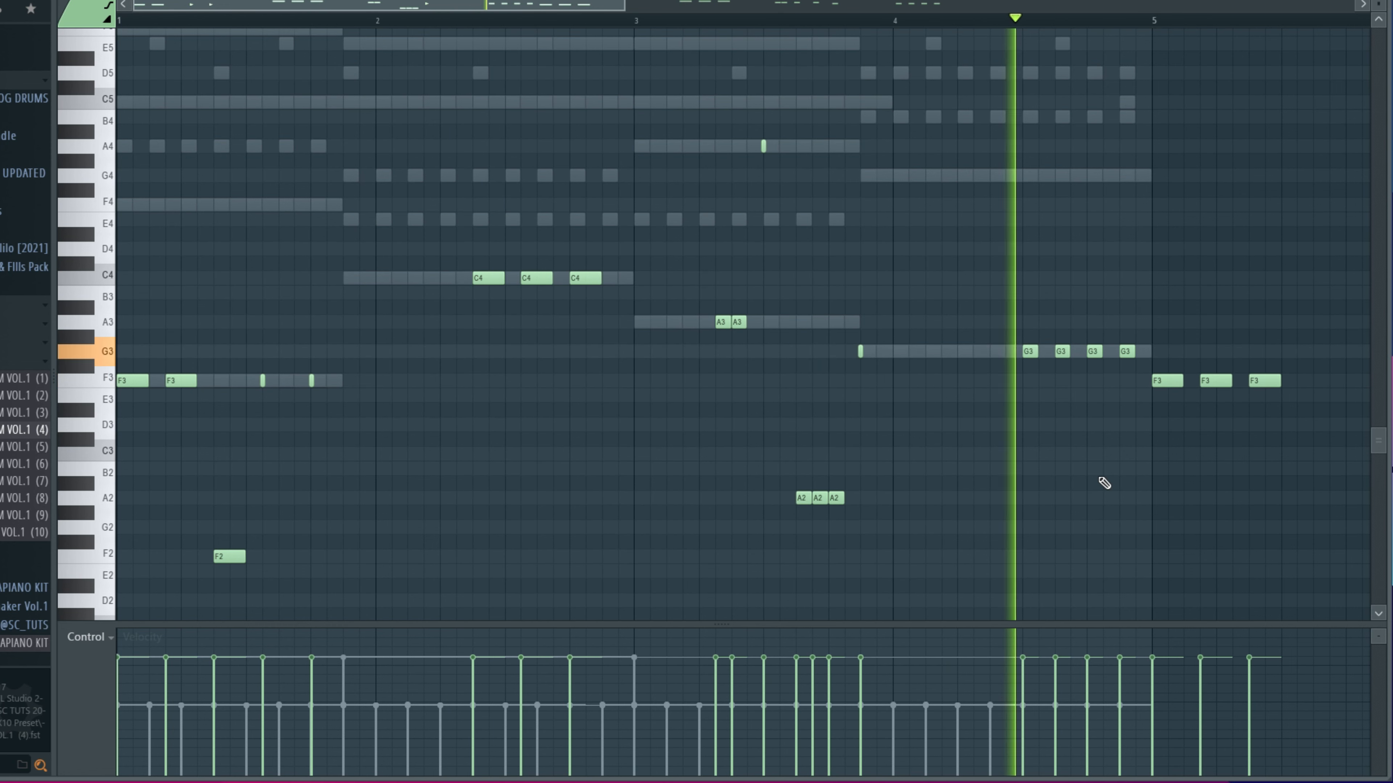
{"action": "scroll", "coordinate": [1014, 454], "scroll_direction": "down", "scroll_amount": 2}
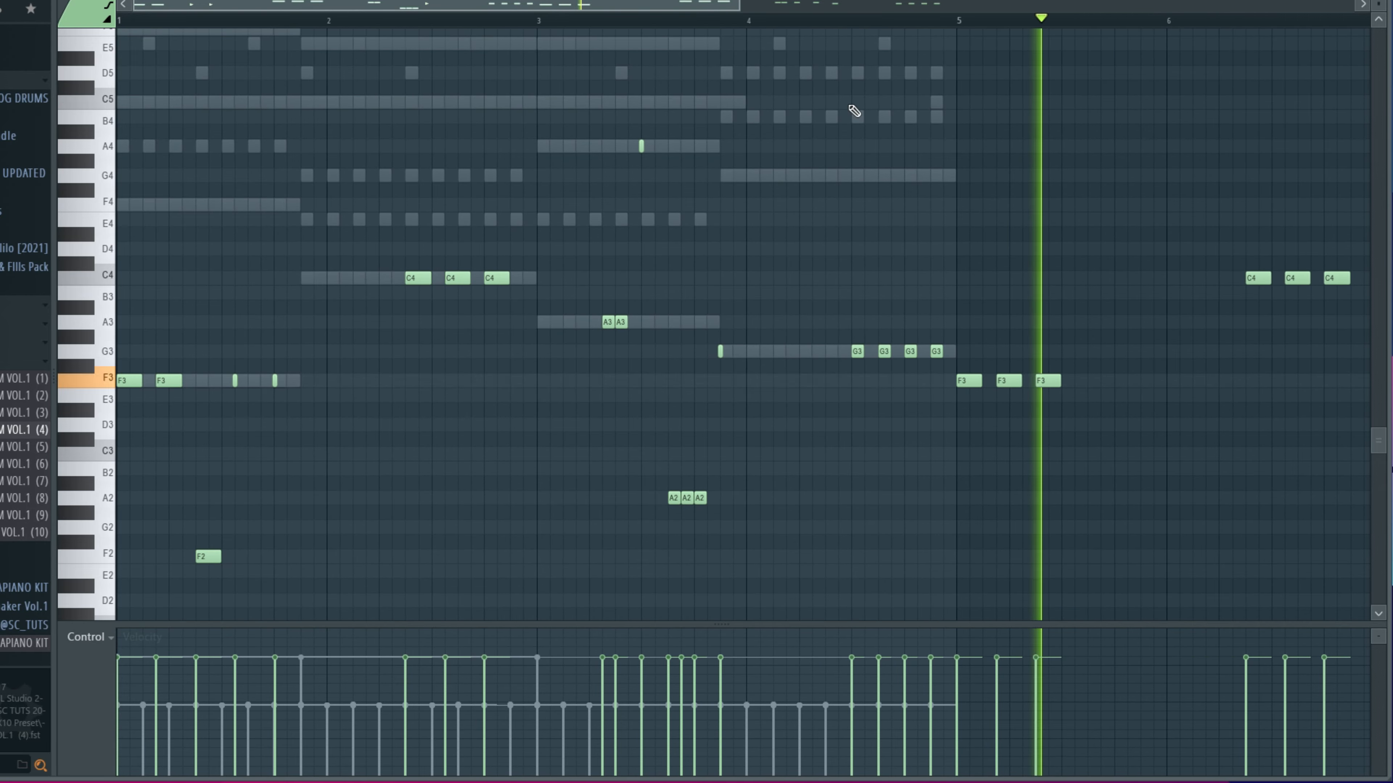
{"action": "left_click", "coordinate": [823, 19]}
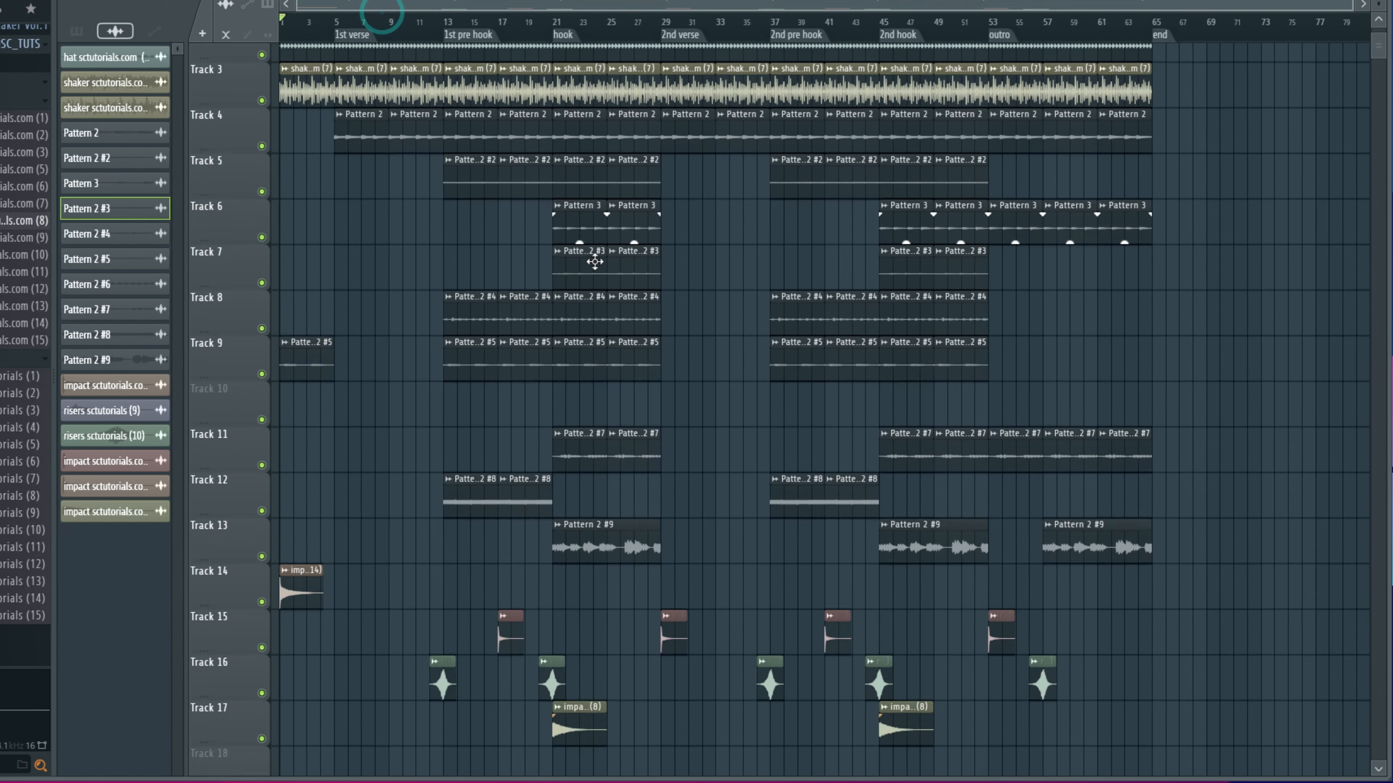
Step: Play the full arrangement and examine its tracks from the intro through the 1st verse and pre hook to the hook
{"action": "scroll", "coordinate": [599, 265], "scroll_direction": "down", "scroll_amount": 3}
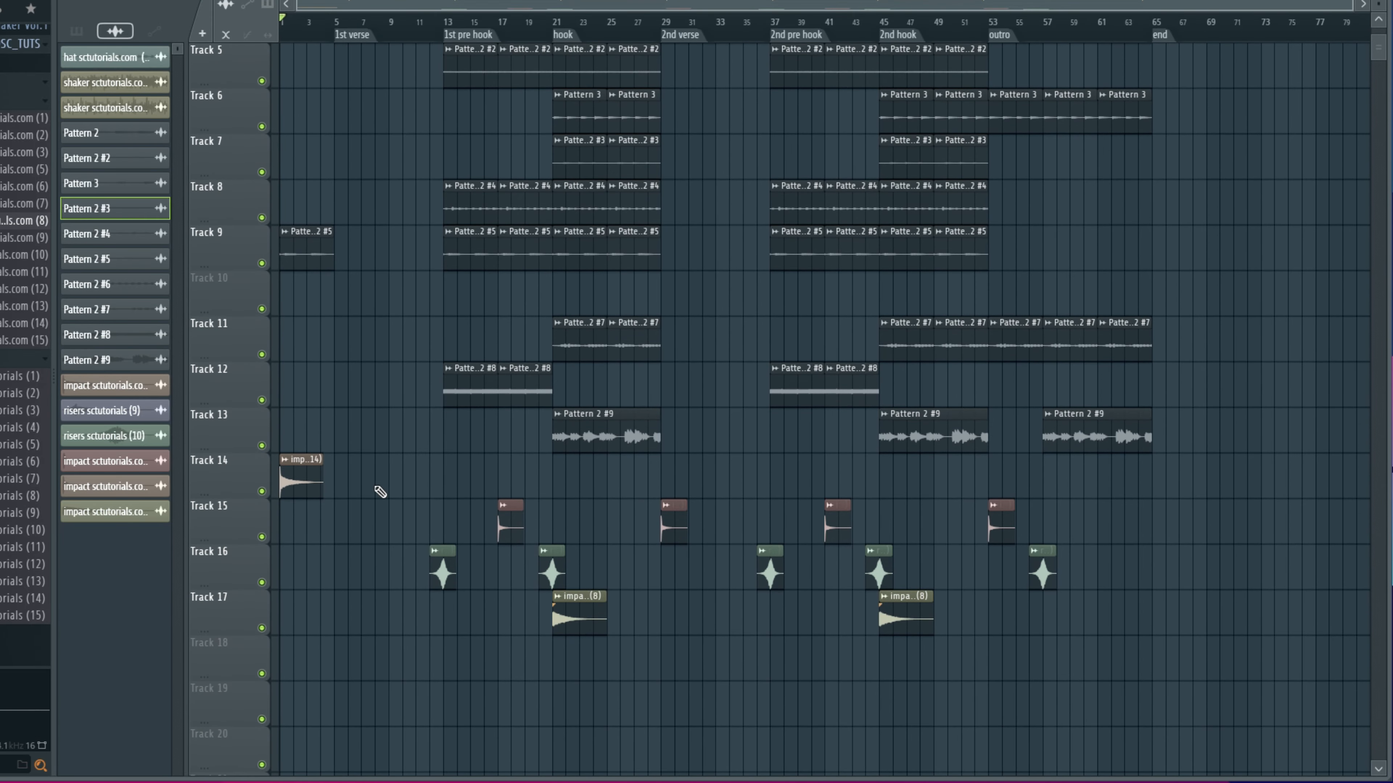
{"action": "scroll", "coordinate": [384, 419], "scroll_direction": "up", "scroll_amount": 4}
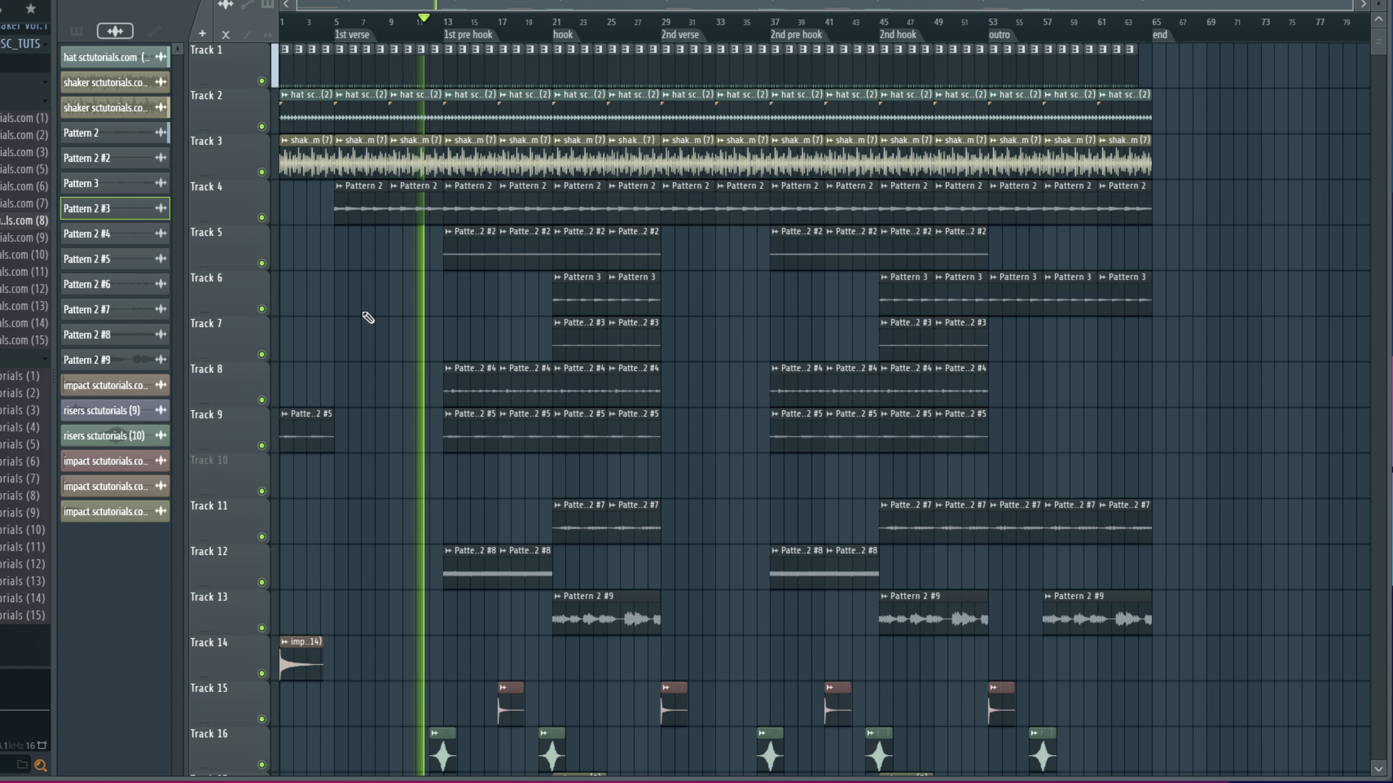
{"action": "scroll", "coordinate": [389, 323], "scroll_direction": "down", "scroll_amount": 4}
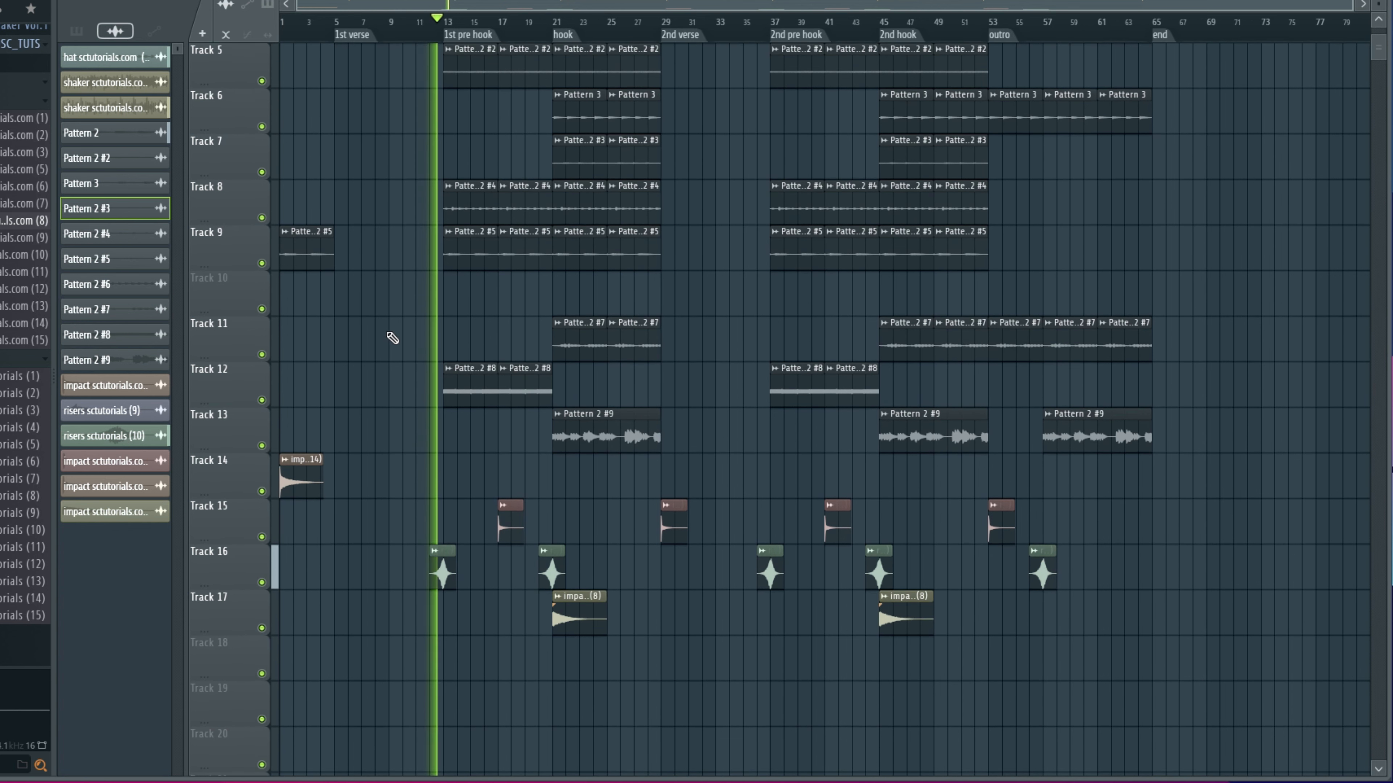
{"action": "scroll", "coordinate": [392, 329], "scroll_direction": "up", "scroll_amount": 4}
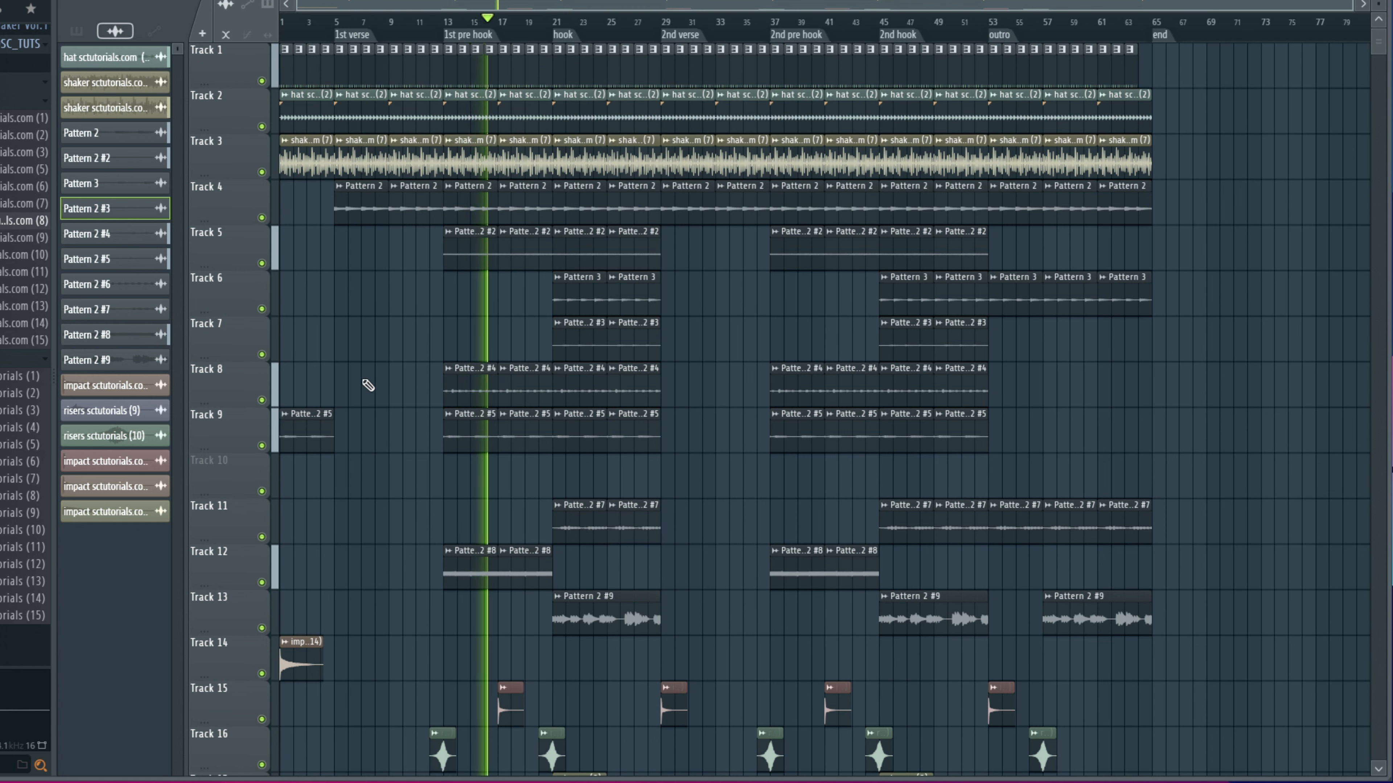
{"action": "scroll", "coordinate": [319, 40], "scroll_direction": "up", "scroll_amount": 6}
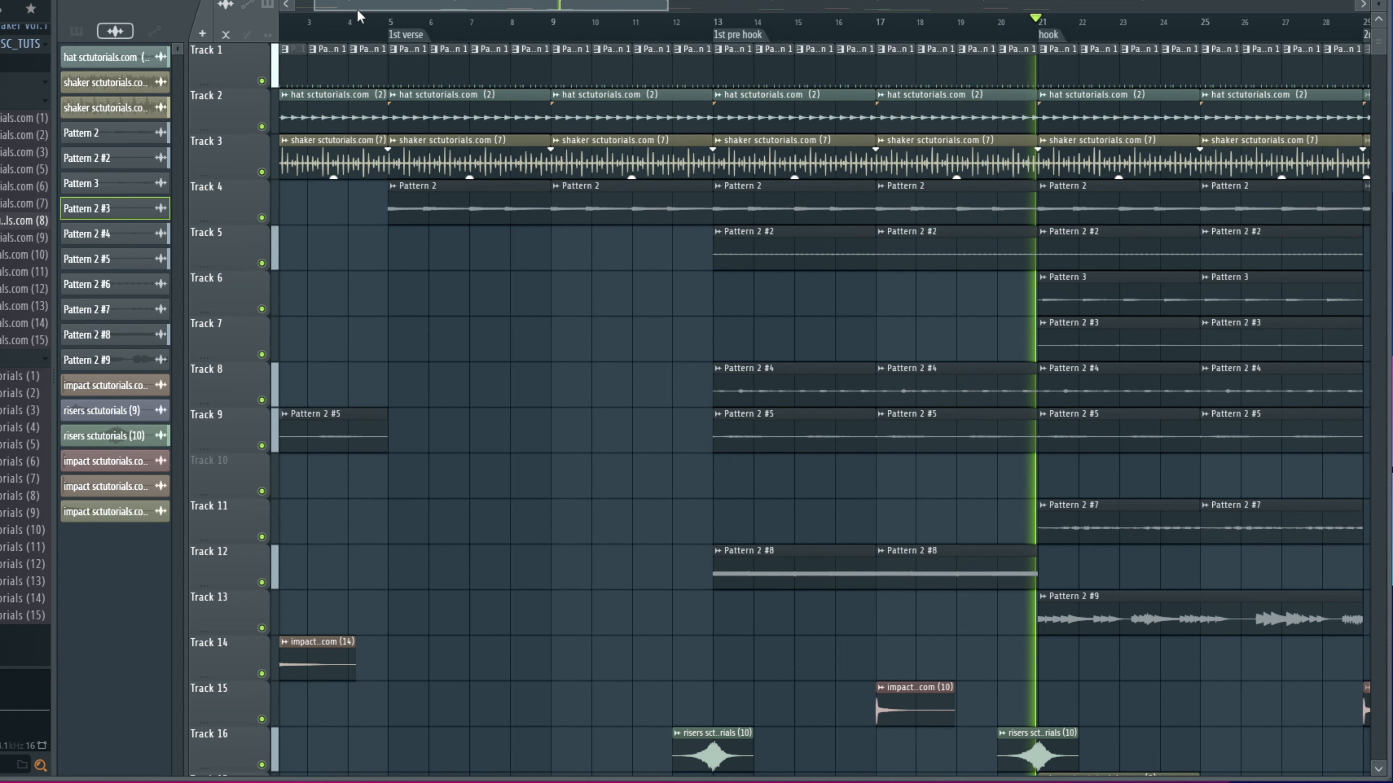
Step: Follow the playing arrangement from the hook through the 2nd verse and 2nd pre hook, examining the clips on all 17 tracks
{"action": "left_click_drag", "start_coordinate": [368, 4], "coordinate": [471, 12]}
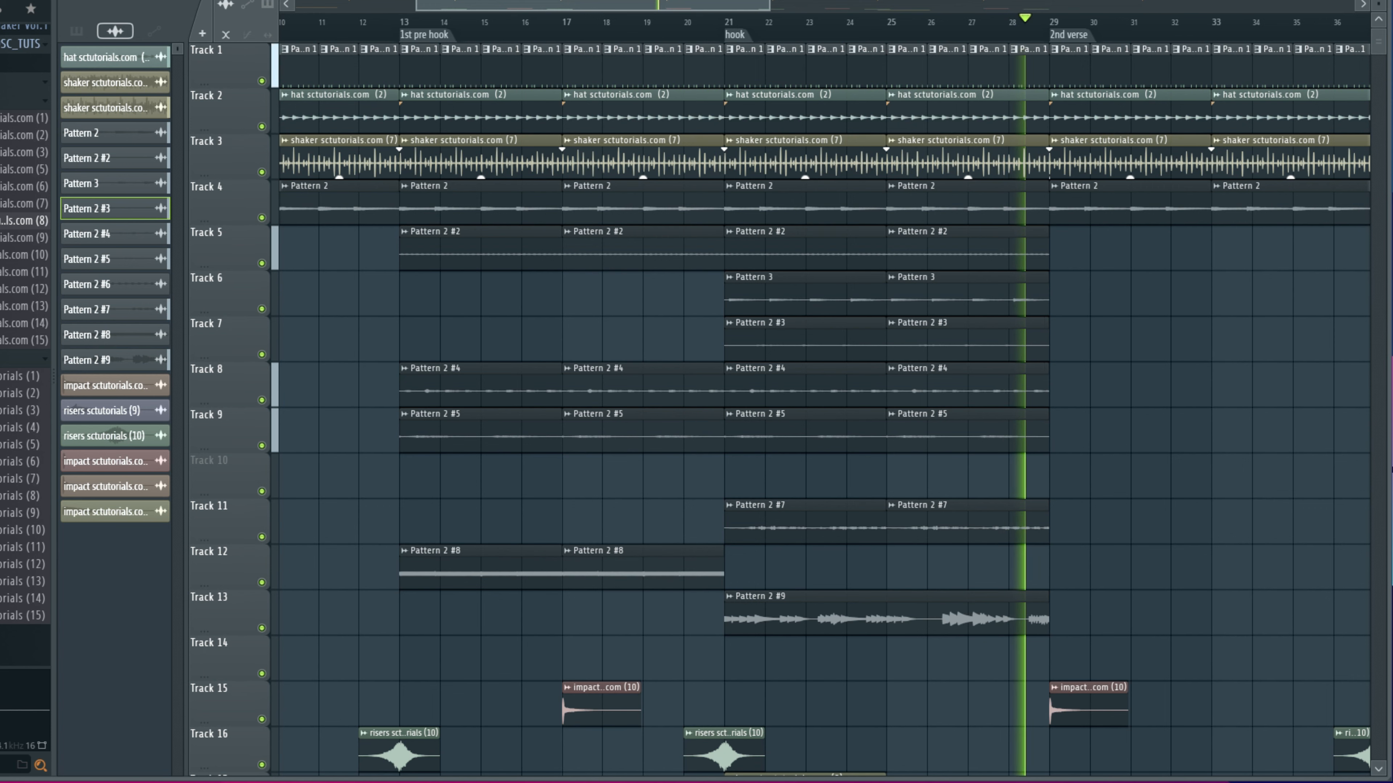
{"action": "left_click_drag", "start_coordinate": [467, 9], "coordinate": [557, 5]}
{"action": "scroll", "coordinate": [610, 35], "scroll_direction": "down", "scroll_amount": 3}
{"action": "scroll", "coordinate": [613, 36], "scroll_direction": "down", "scroll_amount": 2}
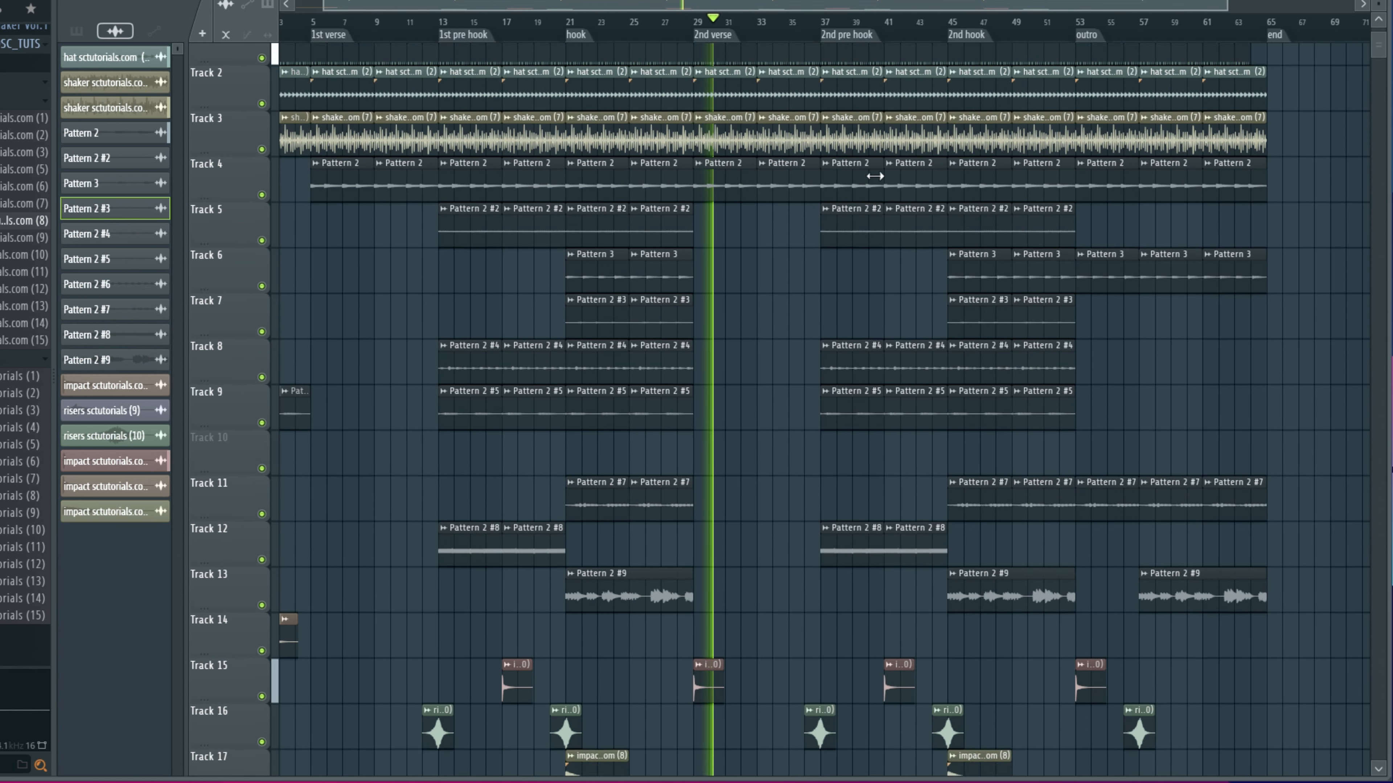
{"action": "scroll", "coordinate": [879, 192], "scroll_direction": "down", "scroll_amount": 5}
{"action": "scroll", "coordinate": [879, 193], "scroll_direction": "up", "scroll_amount": 5}
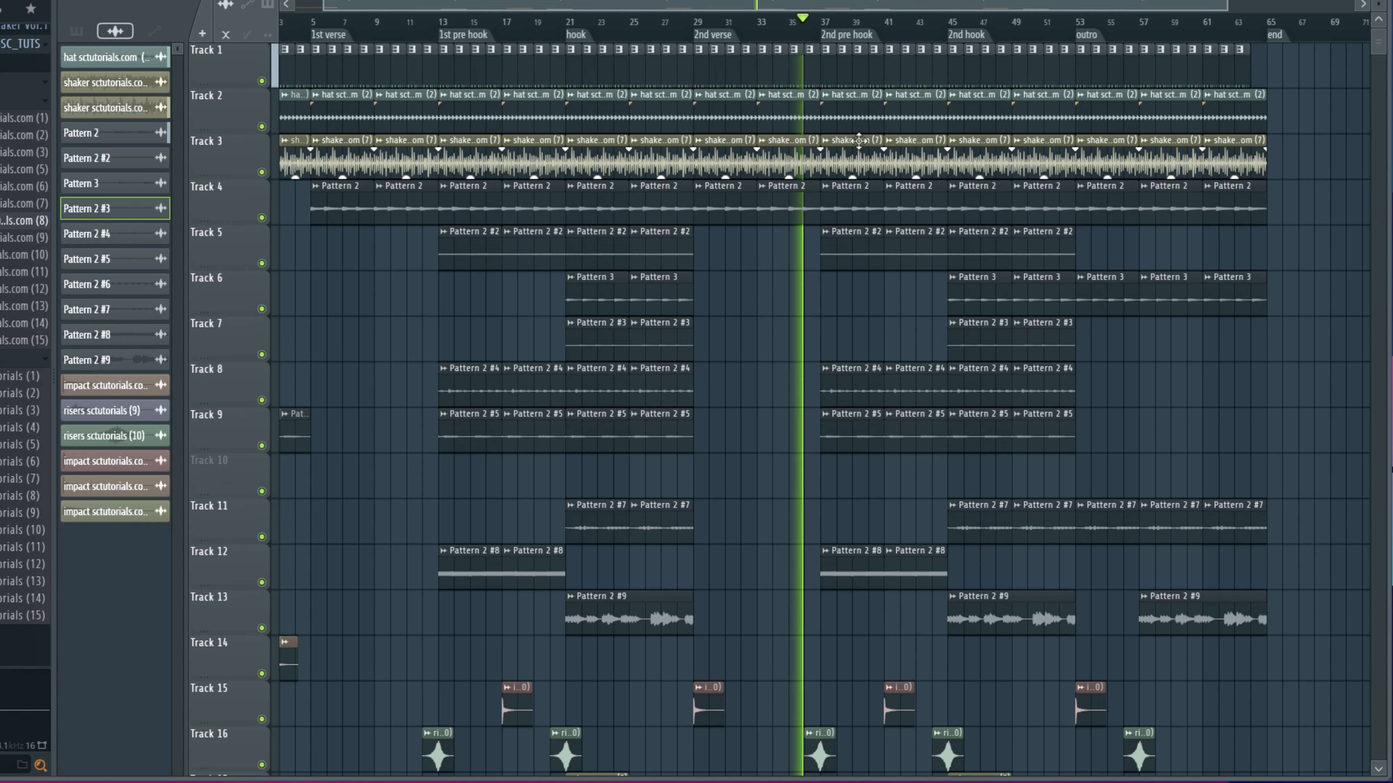
{"action": "scroll", "coordinate": [982, 351], "scroll_direction": "down", "scroll_amount": 3}
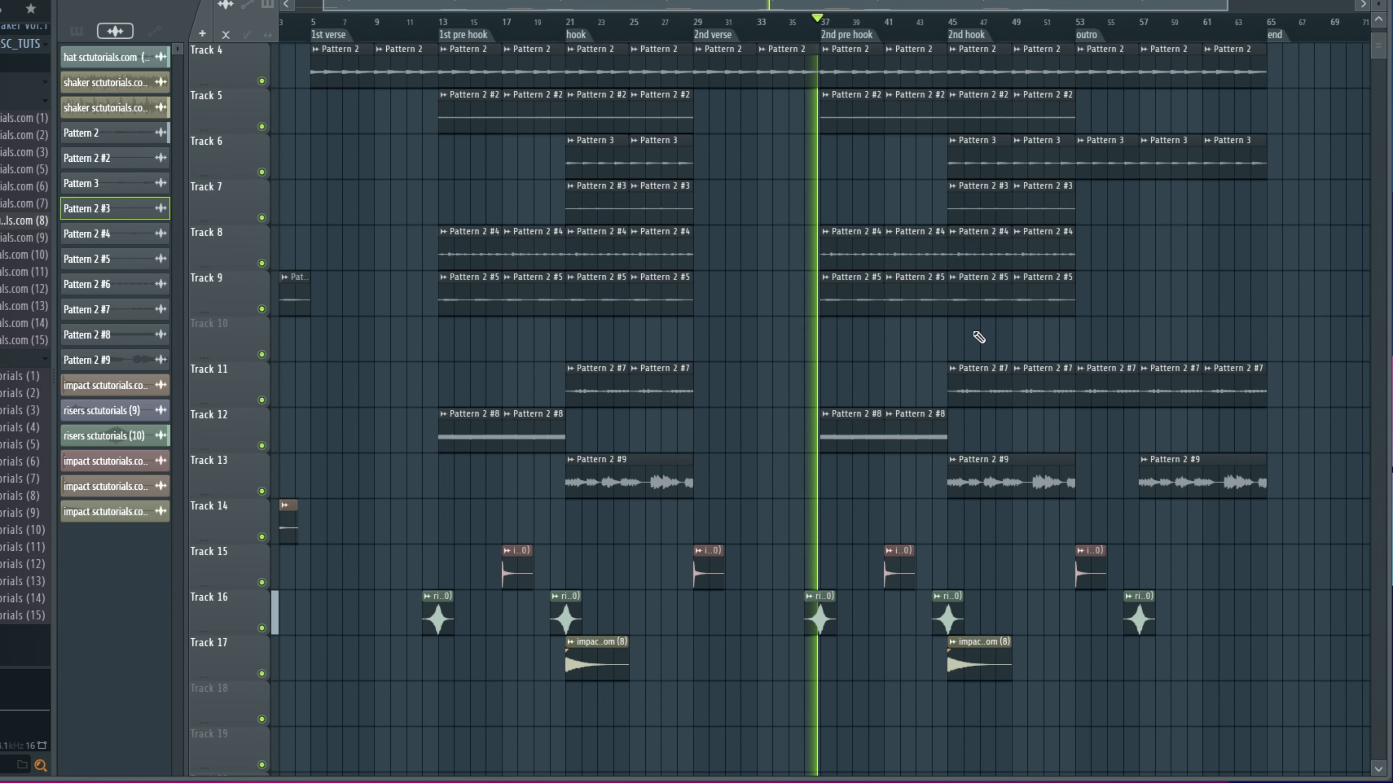
{"action": "scroll", "coordinate": [877, 315], "scroll_direction": "up", "scroll_amount": 3}
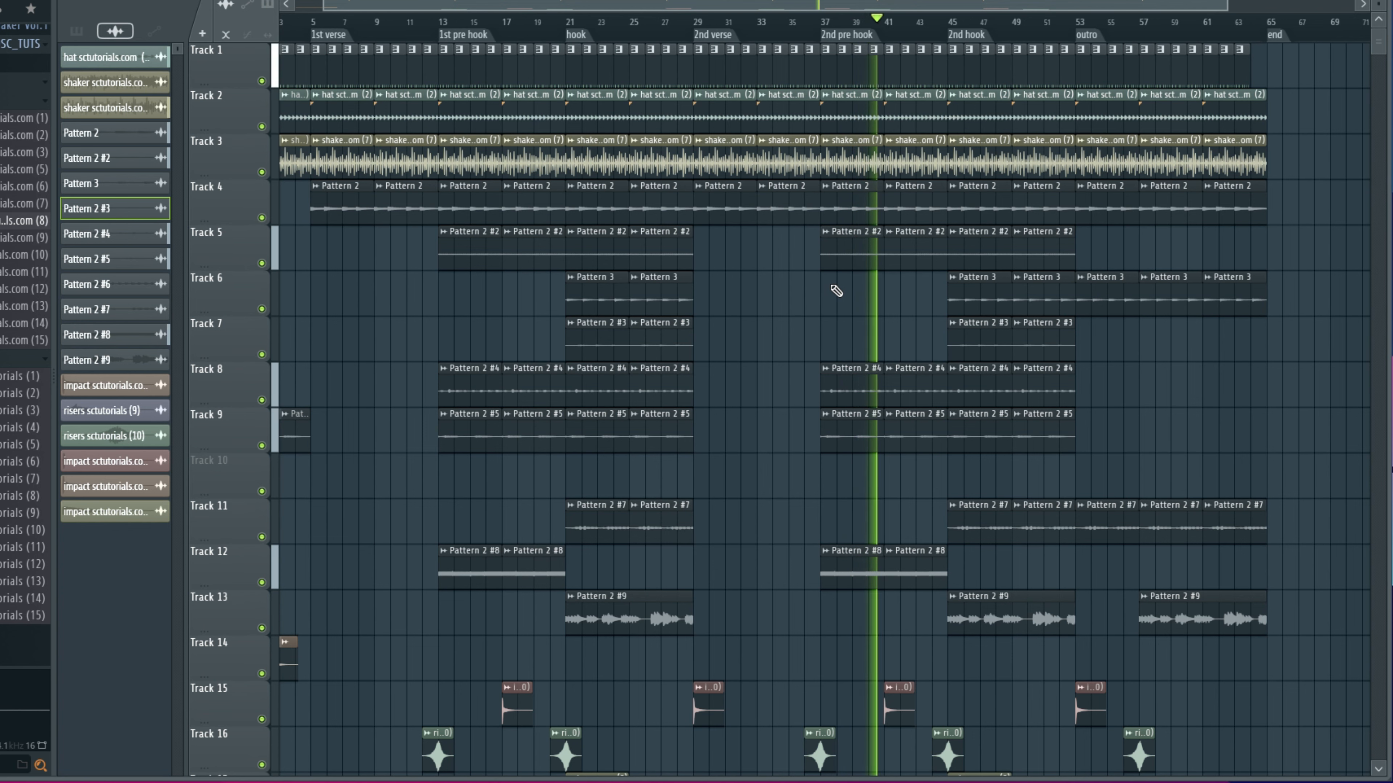
{"action": "scroll", "coordinate": [838, 289], "scroll_direction": "down", "scroll_amount": 3}
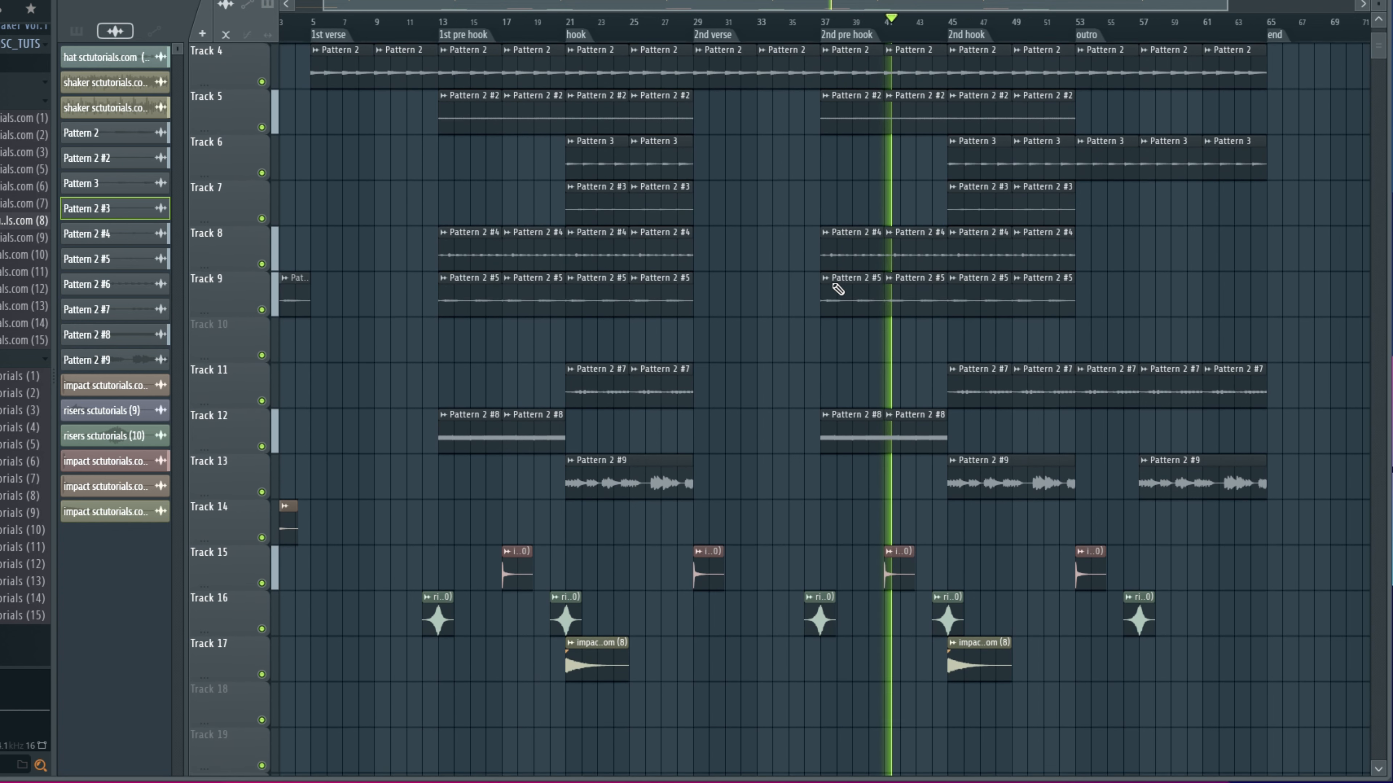
{"action": "scroll", "coordinate": [838, 289], "scroll_direction": "up", "scroll_amount": 3}
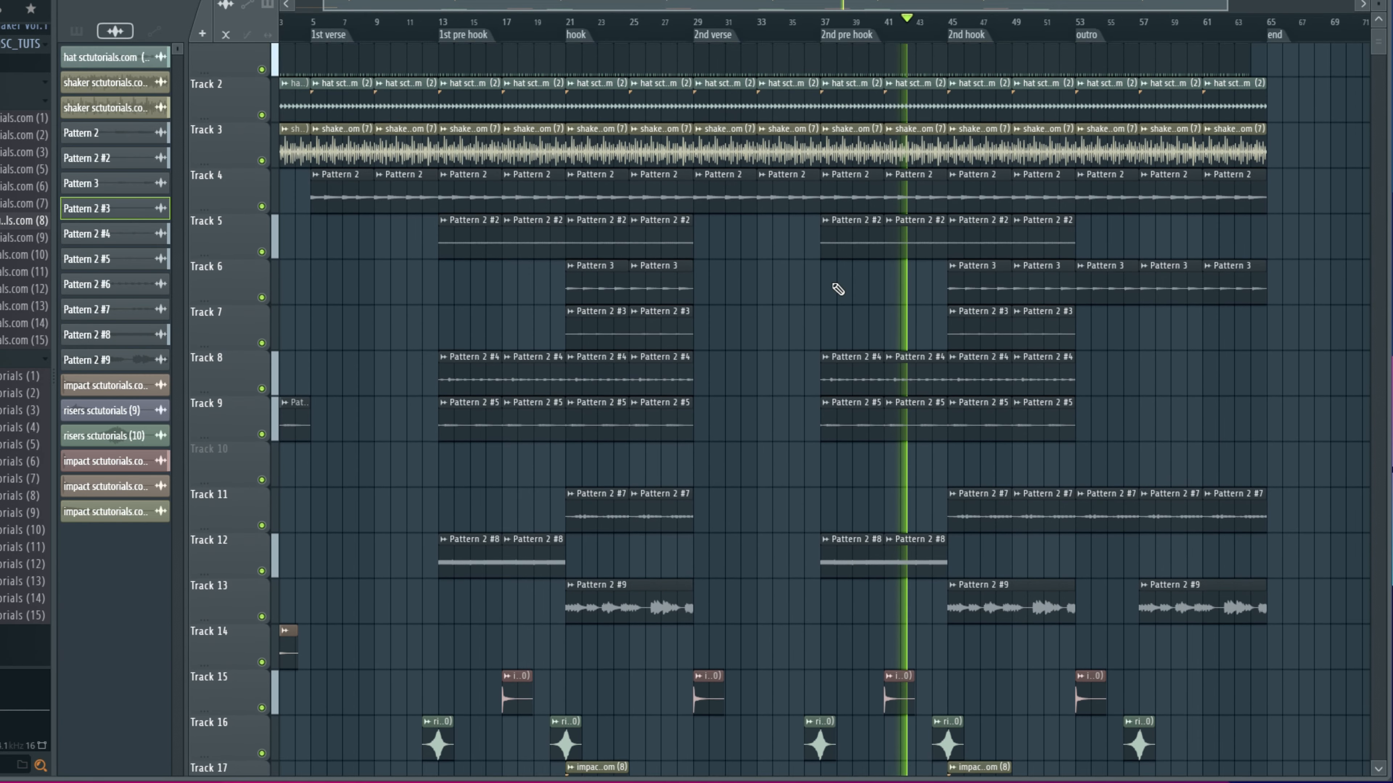
Step: Follow the playback through the 2nd hook and outro, examining which patterns, risers and impacts run toward the end marker
{"action": "scroll", "coordinate": [839, 281], "scroll_direction": "down", "scroll_amount": 2}
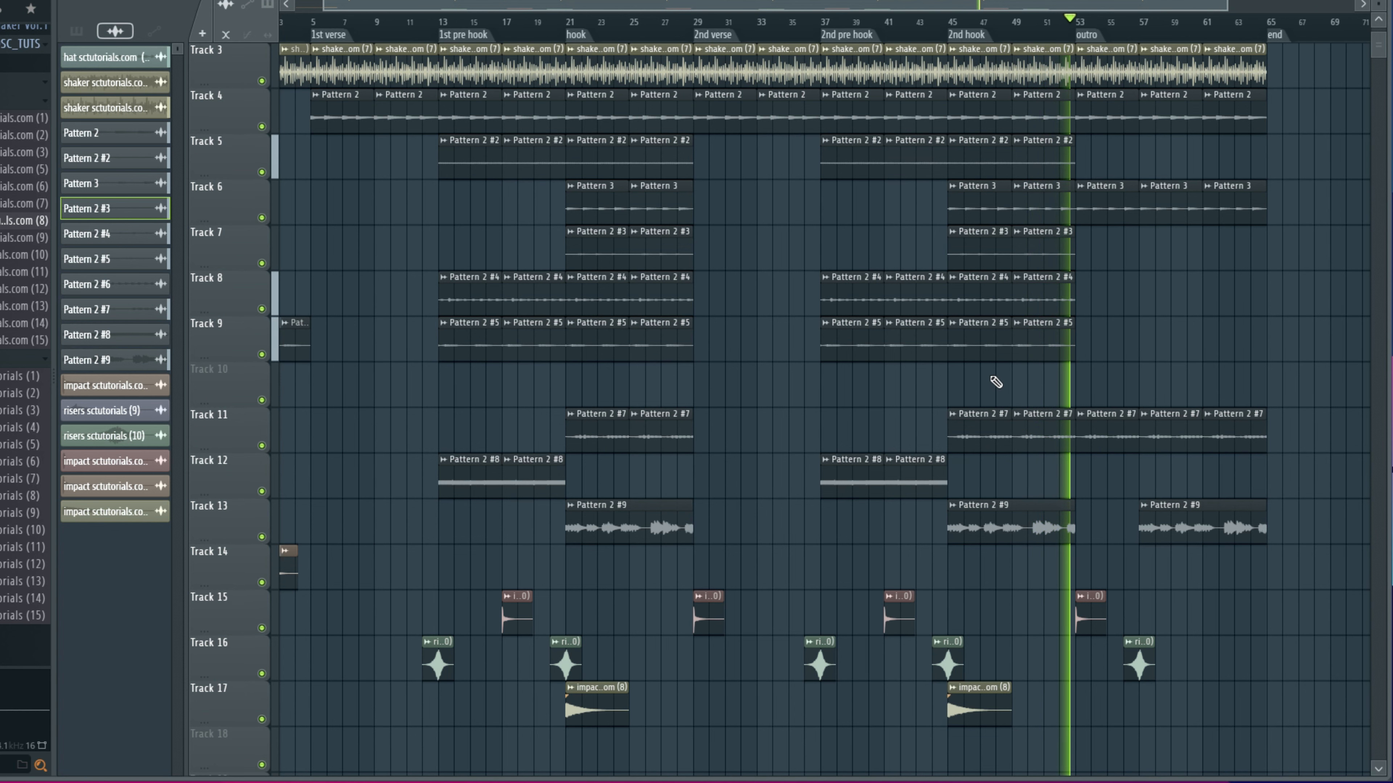
{"action": "scroll", "coordinate": [995, 382], "scroll_direction": "up", "scroll_amount": 1}
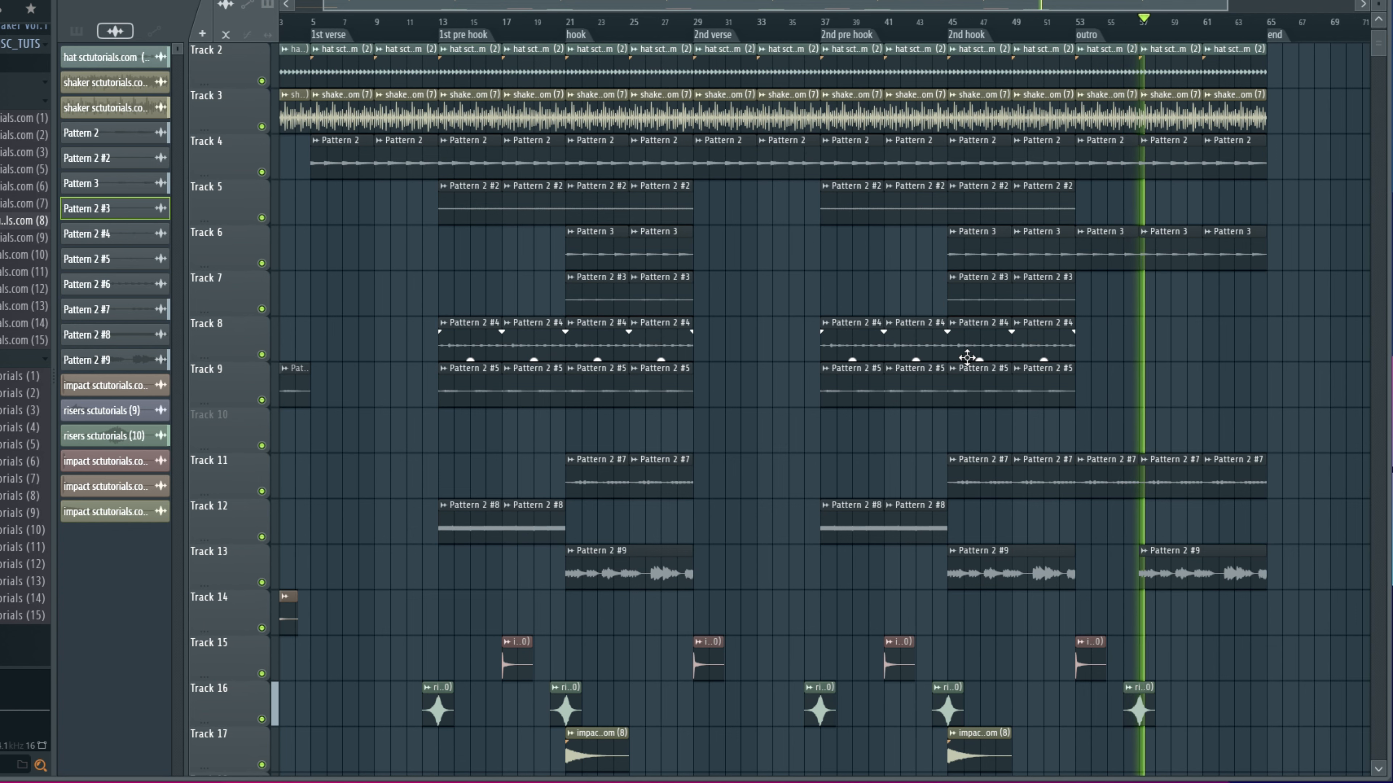
{"action": "scroll", "coordinate": [967, 358], "scroll_direction": "down", "scroll_amount": 3}
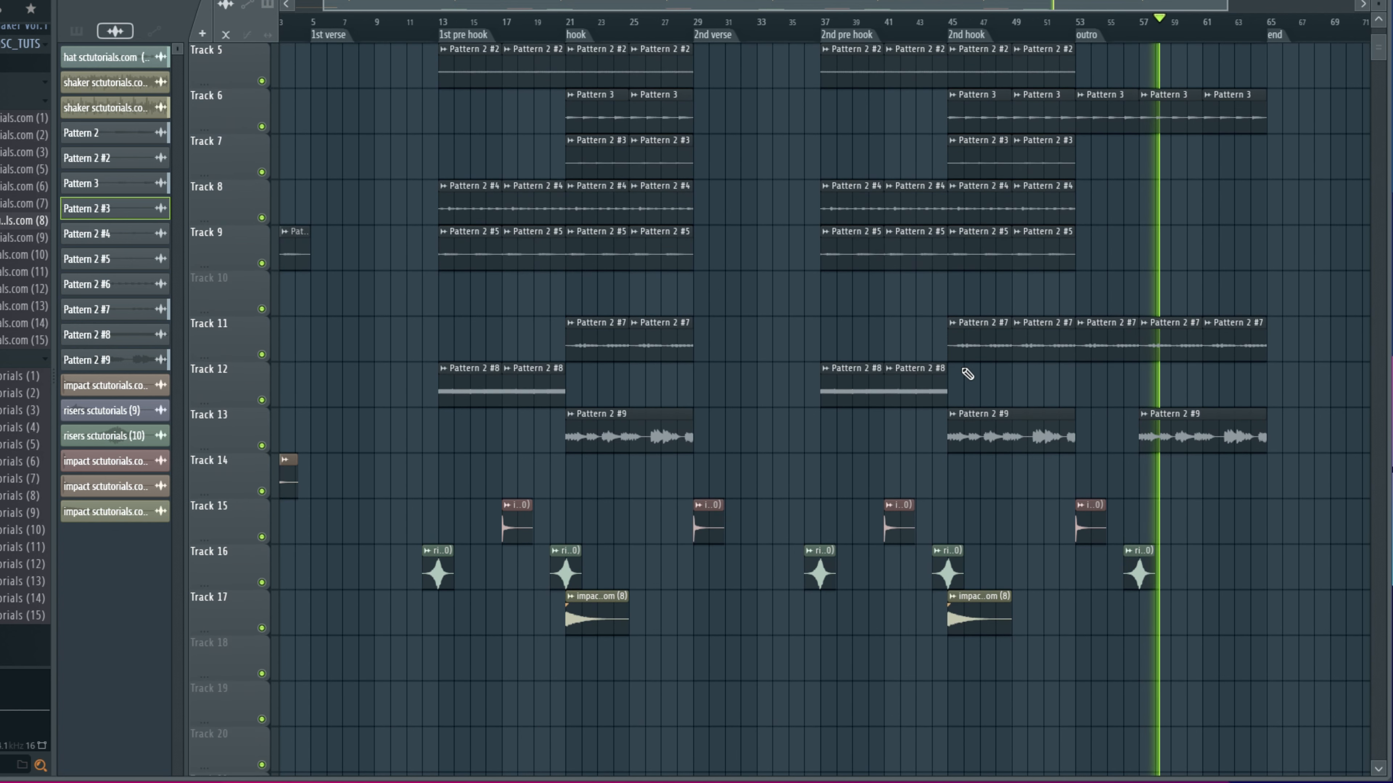
{"action": "scroll", "coordinate": [851, 358], "scroll_direction": "down", "scroll_amount": 3}
{"action": "scroll", "coordinate": [852, 346], "scroll_direction": "up", "scroll_amount": 7}
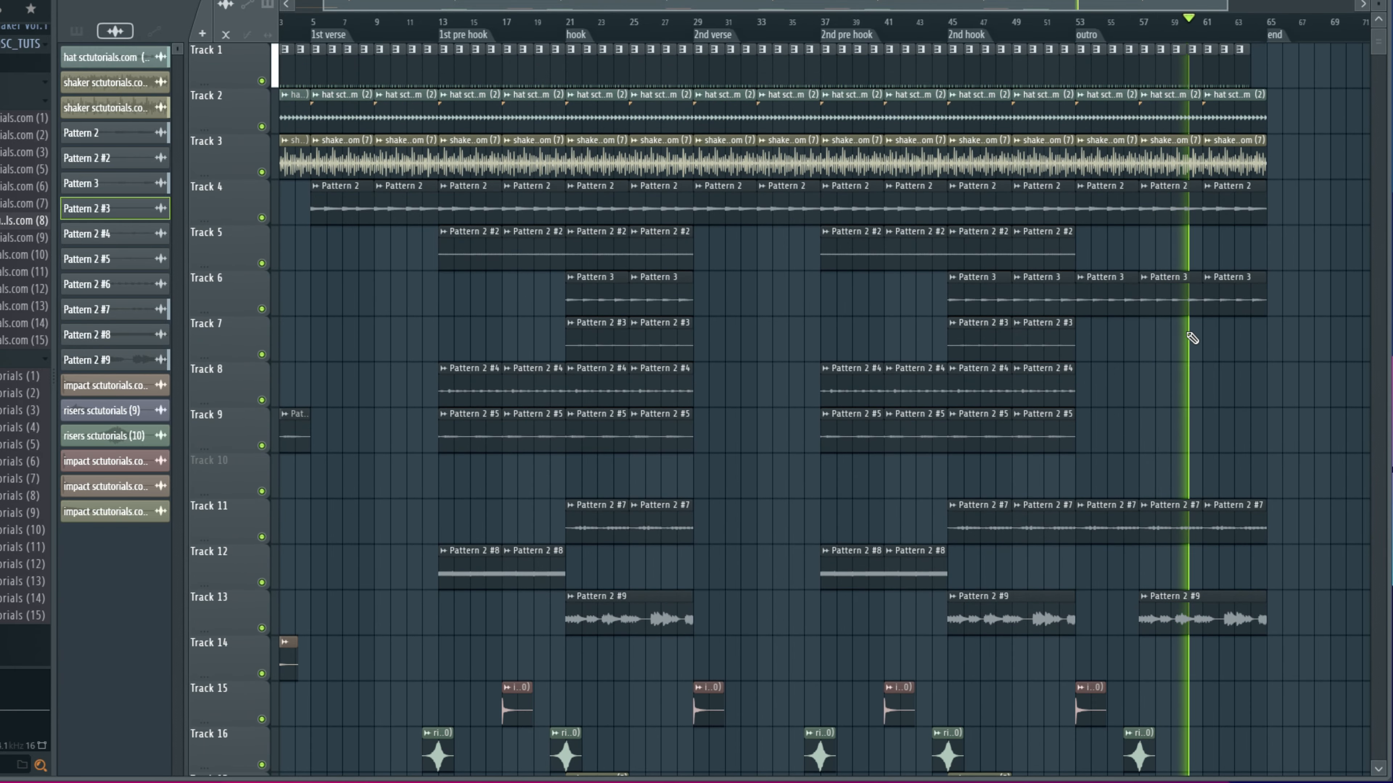
{"action": "scroll", "coordinate": [1185, 336], "scroll_direction": "down", "scroll_amount": 1}
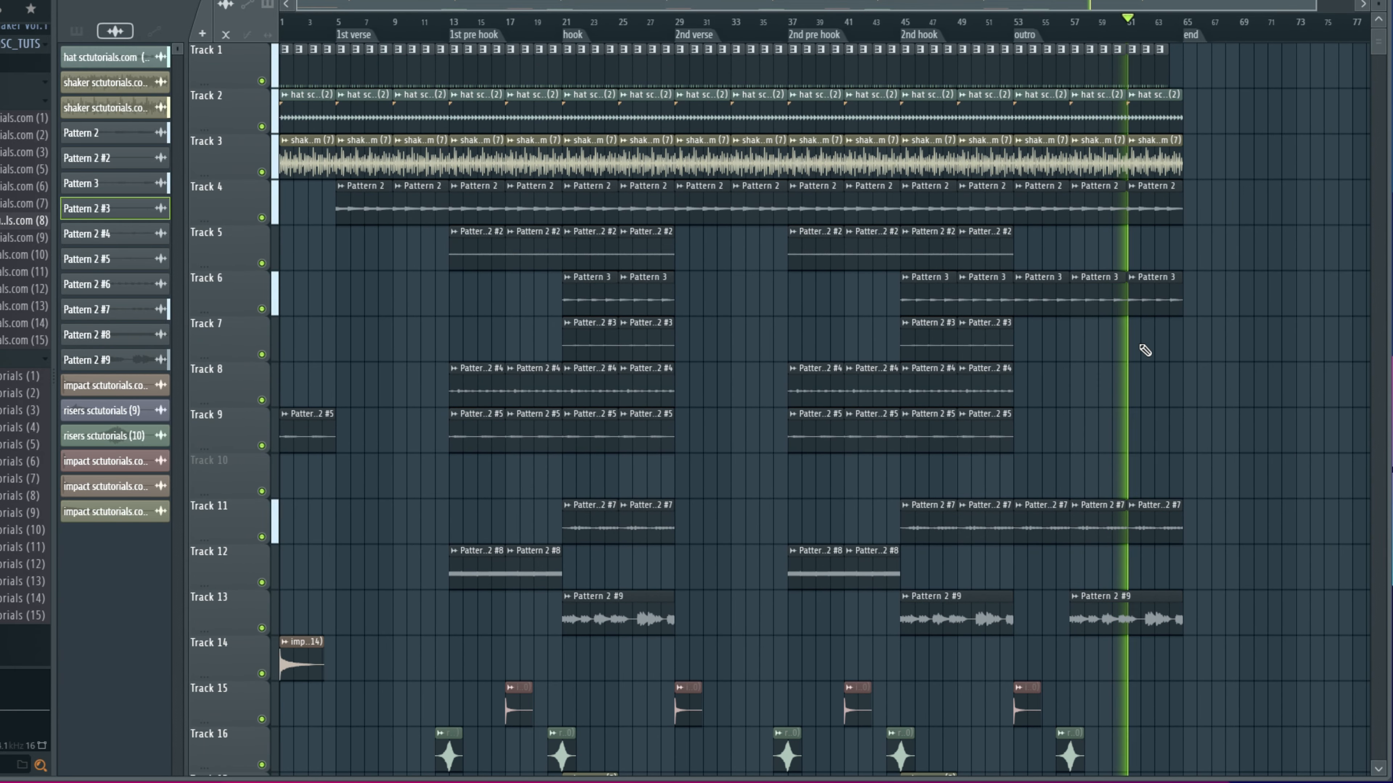
{"action": "scroll", "coordinate": [1145, 350], "scroll_direction": "down", "scroll_amount": 1}
{"action": "scroll", "coordinate": [1145, 350], "scroll_direction": "down", "scroll_amount": 1}
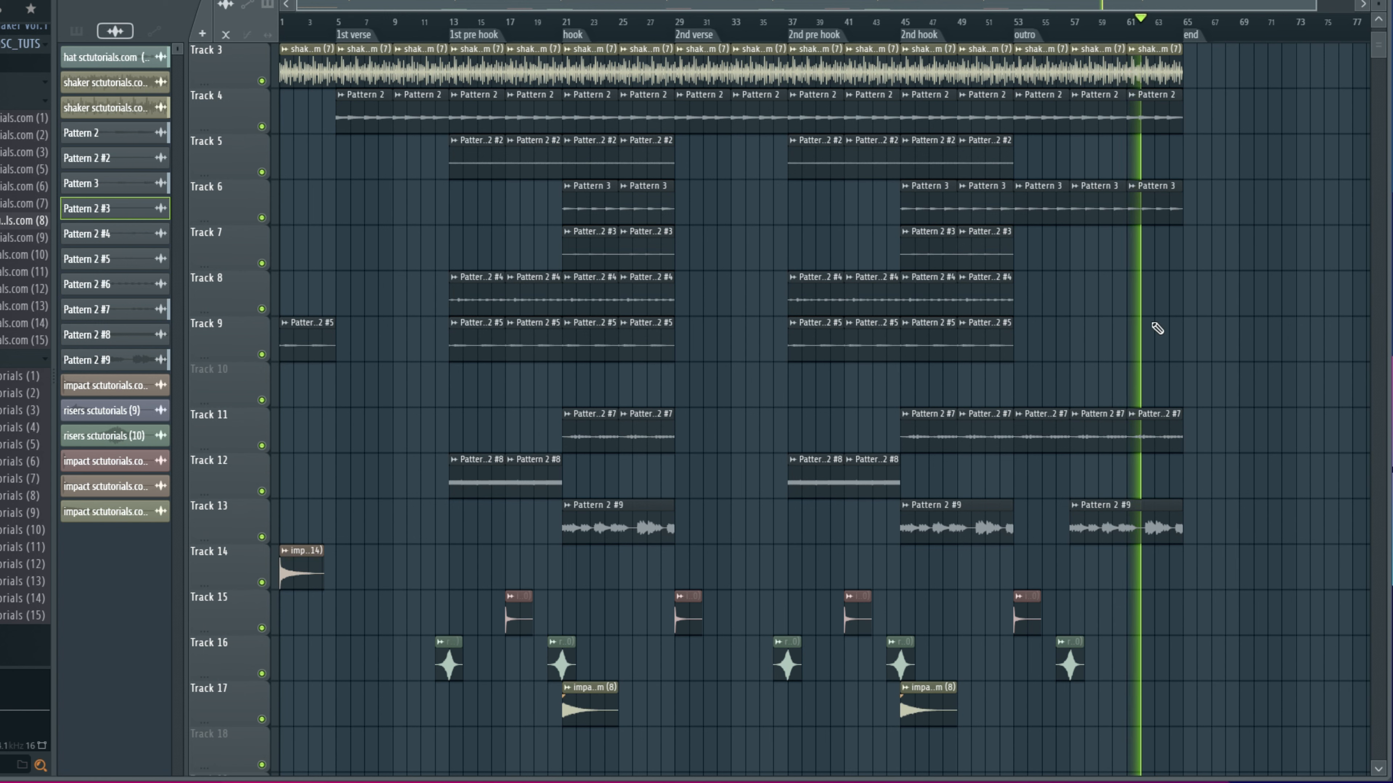